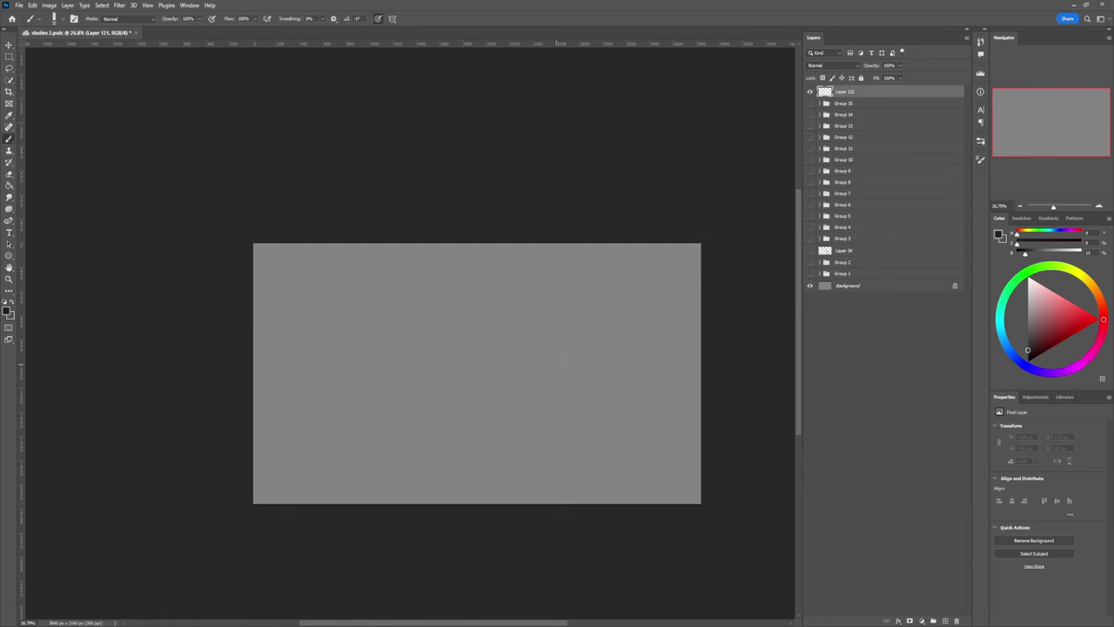
{"action": "mouse_move", "coordinate": [479, 388]}
{"action": "left_mouse_down"}
{"action": "mouse_move", "coordinate": [528, 378]}
{"action": "mouse_move", "coordinate": [554, 355]}
{"action": "left_mouse_up"}
{"action": "left_click_drag", "start_coordinate": [586, 320], "coordinate": [526, 401]}
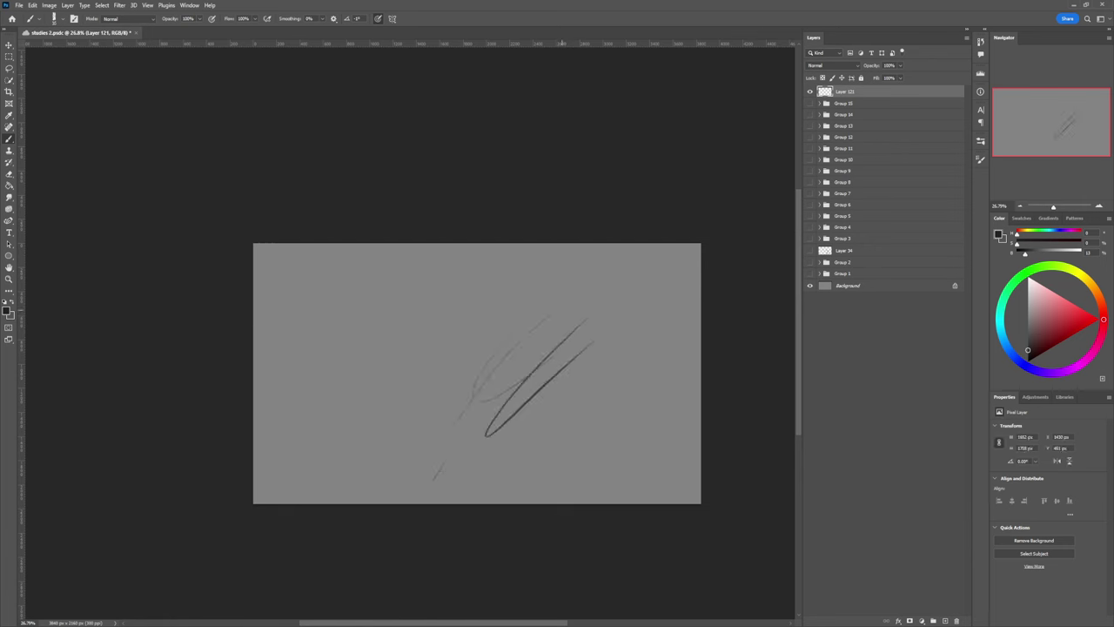
{"action": "key", "text": "ctrl+z"}
{"action": "key", "text": "ctrl+z"}
{"action": "key", "text": "ctrl+z"}
{"action": "key", "text": "ctrl+z"}
{"action": "key", "text": "ctrl+z"}
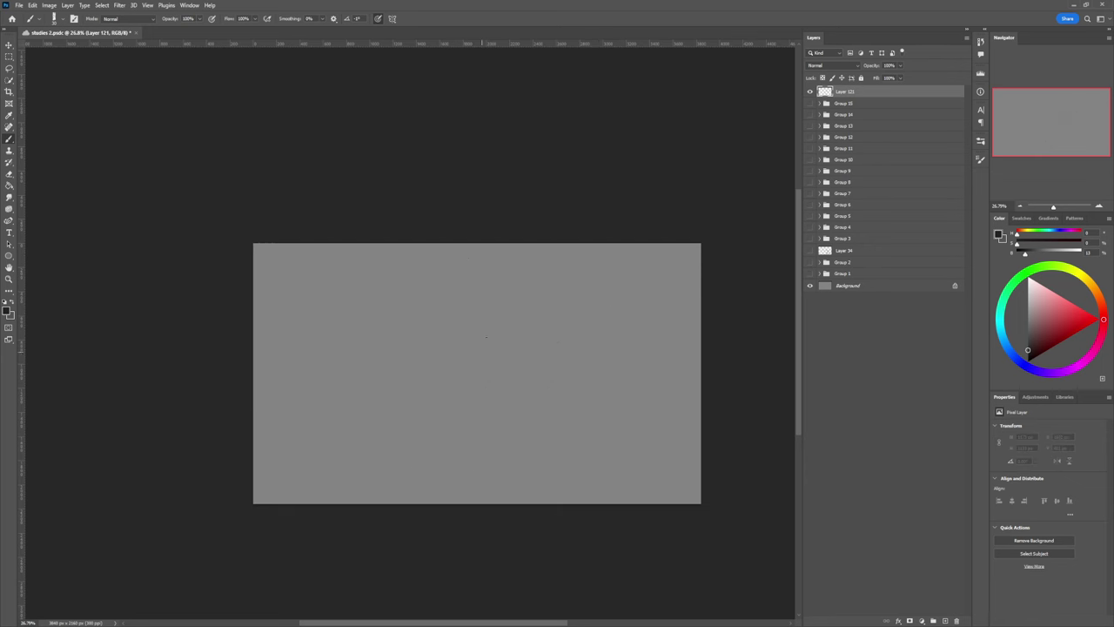
{"action": "mouse_move", "coordinate": [464, 319]}
{"action": "left_mouse_down"}
{"action": "mouse_move", "coordinate": [425, 317]}
{"action": "mouse_move", "coordinate": [467, 306]}
{"action": "left_mouse_up"}
{"action": "key", "text": "ctrl+z"}
- Sketch a small oval head with a slanted centre line and adjust it with Free Transform
{"action": "left_click_drag", "start_coordinate": [411, 338], "coordinate": [444, 344]}
{"action": "key", "text": "ctrl+t"}
{"action": "left_click_drag", "start_coordinate": [473, 285], "coordinate": [463, 283]}
{"action": "key", "text": "Return"}
- Sketch the neck line and a tilted oval ribcage below the head, undoing unwanted strokes
{"action": "left_click_drag", "start_coordinate": [449, 332], "coordinate": [460, 348]}
{"action": "mouse_move", "coordinate": [495, 365]}
{"action": "left_mouse_down"}
{"action": "mouse_move", "coordinate": [474, 358]}
{"action": "mouse_move", "coordinate": [502, 379]}
{"action": "mouse_move", "coordinate": [442, 350]}
{"action": "mouse_move", "coordinate": [493, 389]}
{"action": "left_mouse_up"}
{"action": "key", "text": "ctrl+z"}
{"action": "key", "text": "ctrl+z"}
{"action": "key", "text": "ctrl+z"}
{"action": "key", "text": "ctrl+z"}
{"action": "key", "text": "ctrl+z"}
{"action": "mouse_move", "coordinate": [446, 348]}
{"action": "left_mouse_down"}
{"action": "mouse_move", "coordinate": [444, 381]}
{"action": "mouse_move", "coordinate": [474, 345]}
{"action": "mouse_move", "coordinate": [490, 395]}
{"action": "mouse_move", "coordinate": [467, 351]}
{"action": "left_mouse_up"}
{"action": "key", "text": "ctrl+z"}
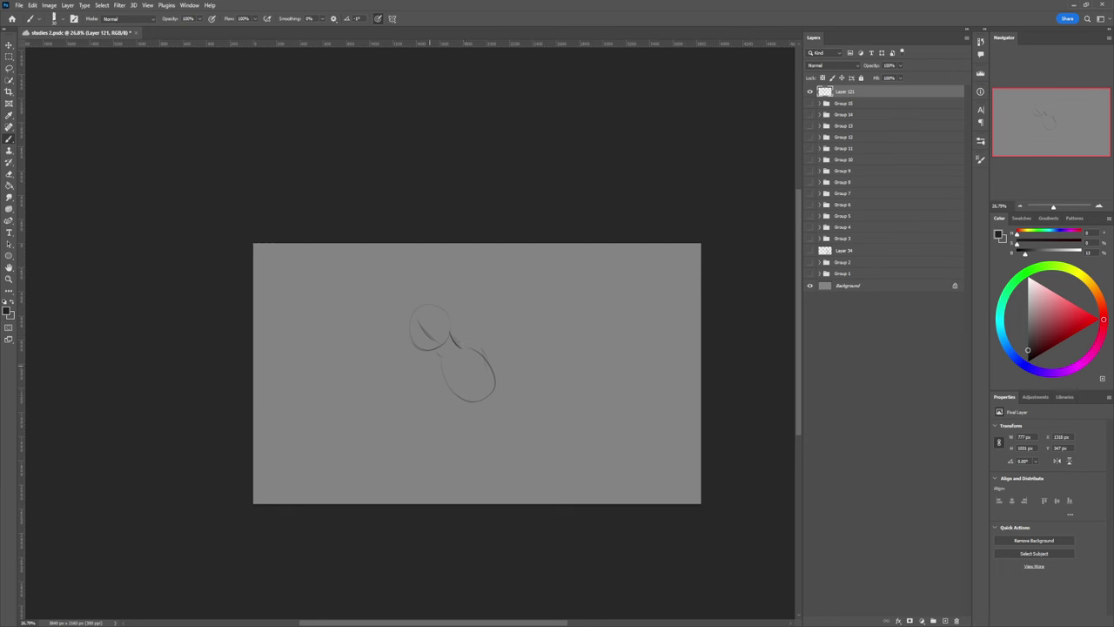
- Draw a diagonal shoulder line across the neck and reshape the lassoed head with Free Transform
{"action": "left_click_drag", "start_coordinate": [419, 374], "coordinate": [489, 319]}
{"action": "key", "text": "l"}
{"action": "mouse_move", "coordinate": [402, 324]}
{"action": "left_mouse_down"}
{"action": "mouse_move", "coordinate": [462, 326]}
{"action": "mouse_move", "coordinate": [393, 331]}
{"action": "mouse_move", "coordinate": [443, 336]}
{"action": "left_mouse_up"}
{"action": "key", "text": "ctrl+t"}
{"action": "key", "text": "Return"}
{"action": "key", "text": "Return"}
{"action": "key", "text": "ctrl+d"}
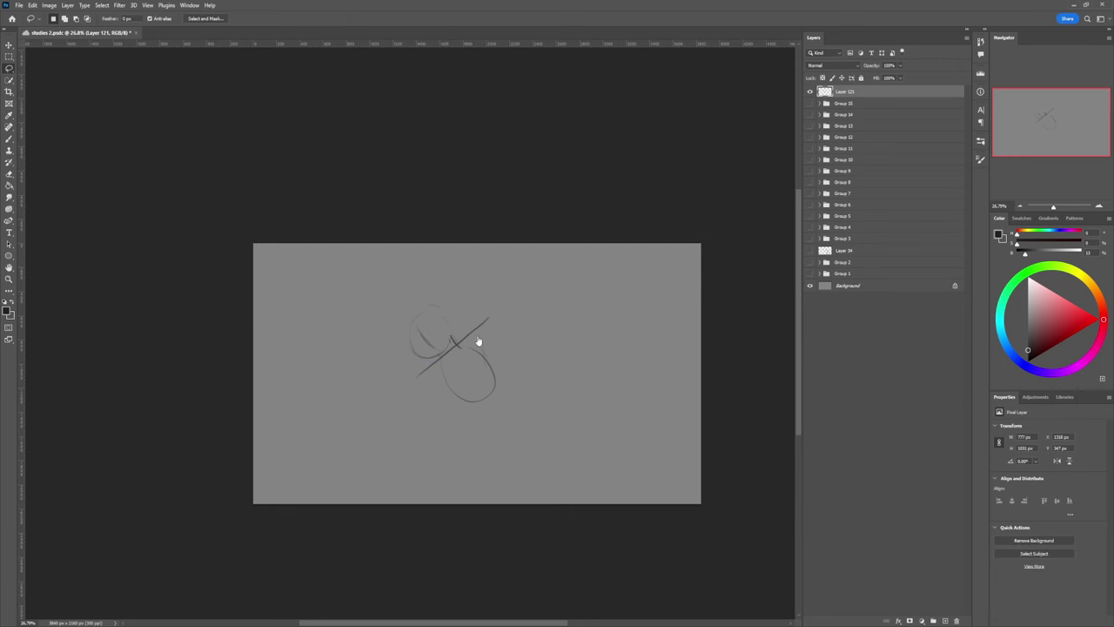
- Redraw the head as a darker, rounder outline with a face guide line and erase stray marks
{"action": "key", "text": "b"}
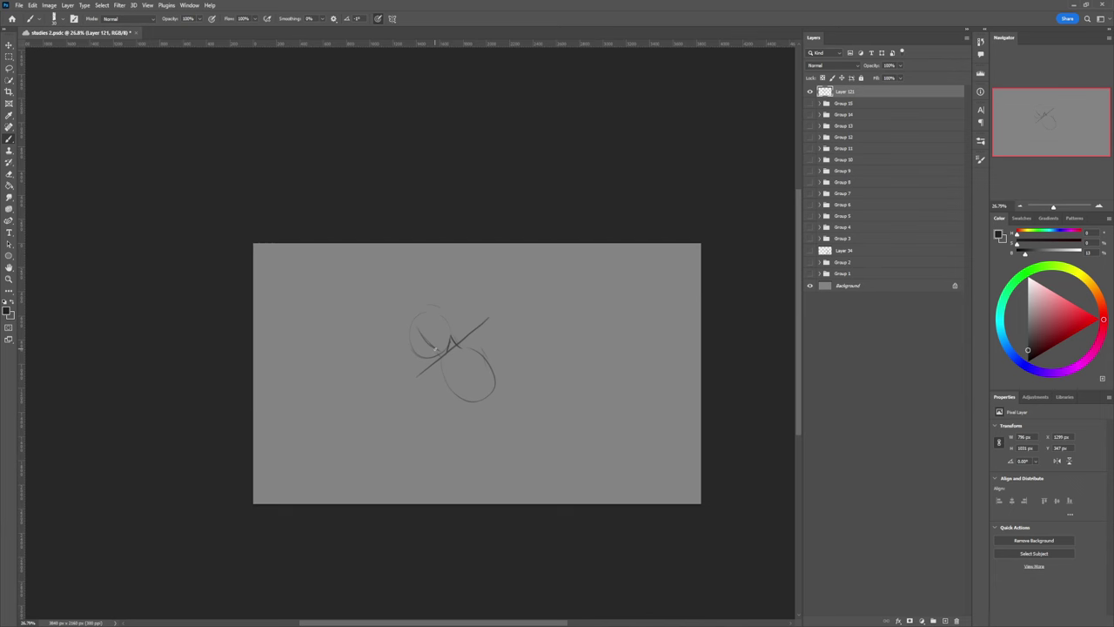
{"action": "left_click_drag", "start_coordinate": [433, 348], "coordinate": [420, 337]}
{"action": "left_click_drag", "start_coordinate": [423, 357], "coordinate": [412, 351]}
{"action": "mouse_move", "coordinate": [449, 348]}
{"action": "left_mouse_down"}
{"action": "mouse_move", "coordinate": [439, 319]}
{"action": "mouse_move", "coordinate": [432, 356]}
{"action": "mouse_move", "coordinate": [414, 352]}
{"action": "mouse_move", "coordinate": [451, 354]}
{"action": "mouse_move", "coordinate": [429, 358]}
{"action": "mouse_move", "coordinate": [448, 352]}
{"action": "mouse_move", "coordinate": [448, 325]}
{"action": "mouse_move", "coordinate": [450, 338]}
{"action": "mouse_move", "coordinate": [425, 346]}
{"action": "mouse_move", "coordinate": [433, 359]}
{"action": "mouse_move", "coordinate": [413, 352]}
{"action": "mouse_move", "coordinate": [409, 336]}
{"action": "mouse_move", "coordinate": [430, 320]}
{"action": "mouse_move", "coordinate": [443, 328]}
{"action": "mouse_move", "coordinate": [435, 318]}
{"action": "mouse_move", "coordinate": [408, 344]}
{"action": "mouse_move", "coordinate": [423, 317]}
{"action": "left_mouse_up"}
{"action": "mouse_move", "coordinate": [425, 323]}
{"action": "left_mouse_down"}
{"action": "mouse_move", "coordinate": [444, 317]}
{"action": "mouse_move", "coordinate": [441, 357]}
{"action": "mouse_move", "coordinate": [426, 356]}
{"action": "mouse_move", "coordinate": [421, 340]}
{"action": "mouse_move", "coordinate": [435, 329]}
{"action": "left_mouse_up"}
{"action": "key", "text": "e"}
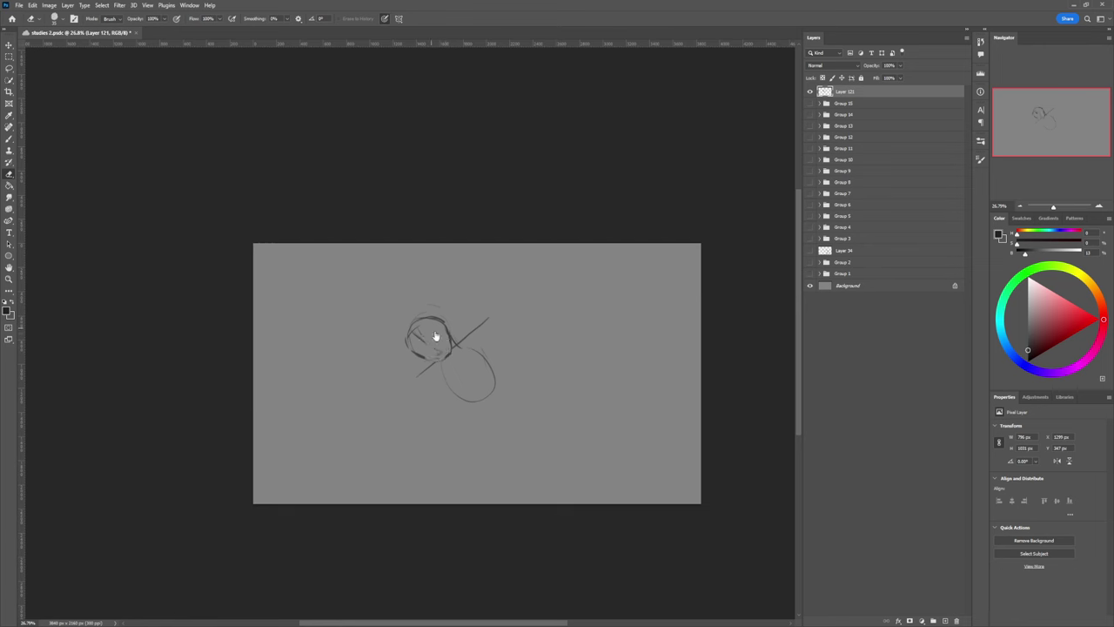
{"action": "key", "text": "b"}
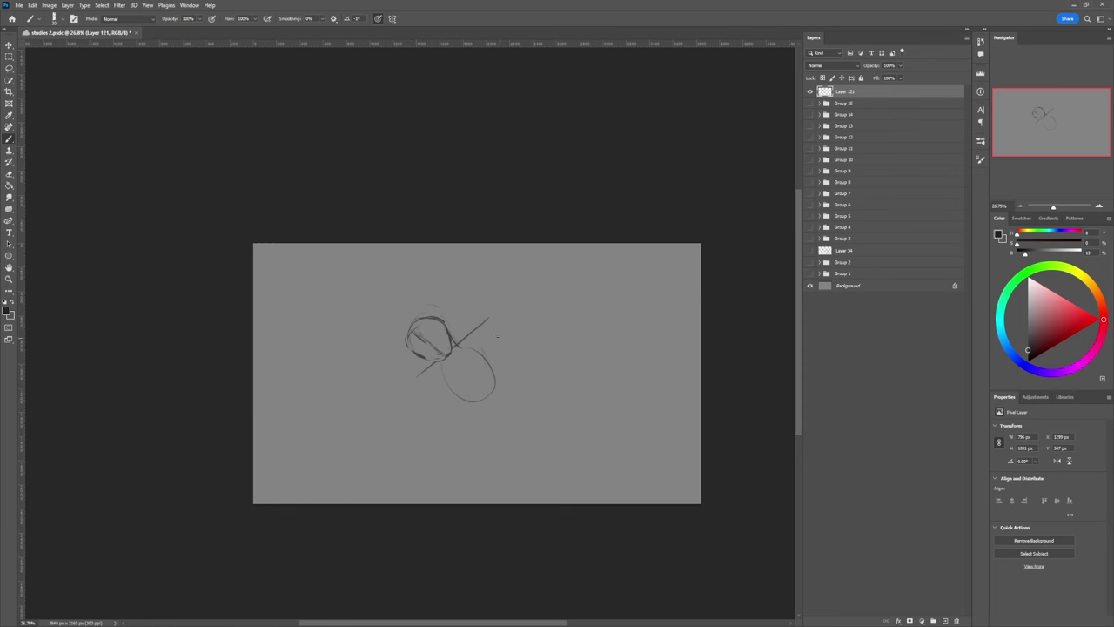
- Lasso the ribcage oval, rotate it slightly with Free Transform, and deselect it
{"action": "key", "text": "l"}
{"action": "mouse_move", "coordinate": [472, 343]}
{"action": "left_mouse_down"}
{"action": "mouse_move", "coordinate": [437, 372]}
{"action": "mouse_move", "coordinate": [504, 424]}
{"action": "mouse_move", "coordinate": [532, 322]}
{"action": "left_mouse_up"}
{"action": "key", "text": "ctrl+t"}
{"action": "left_click_drag", "start_coordinate": [518, 368], "coordinate": [515, 370]}
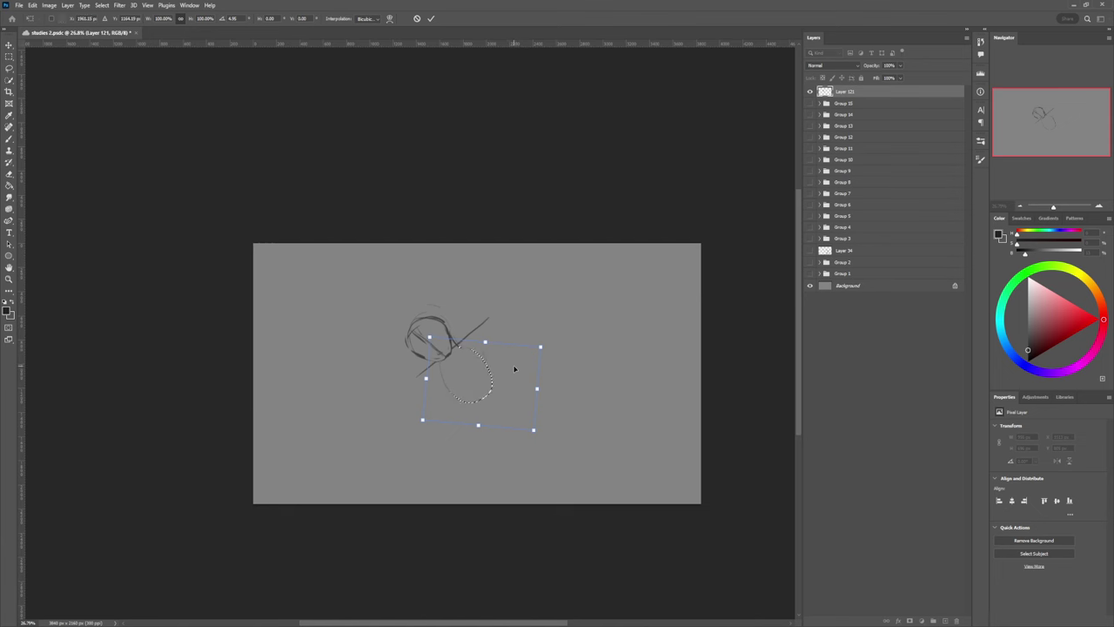
{"action": "key", "text": "Return"}
{"action": "key", "text": "ctrl+d"}
- Sketch the back line, the hips, and the bent near leg from the thigh down to the shin
{"action": "key", "text": "b"}
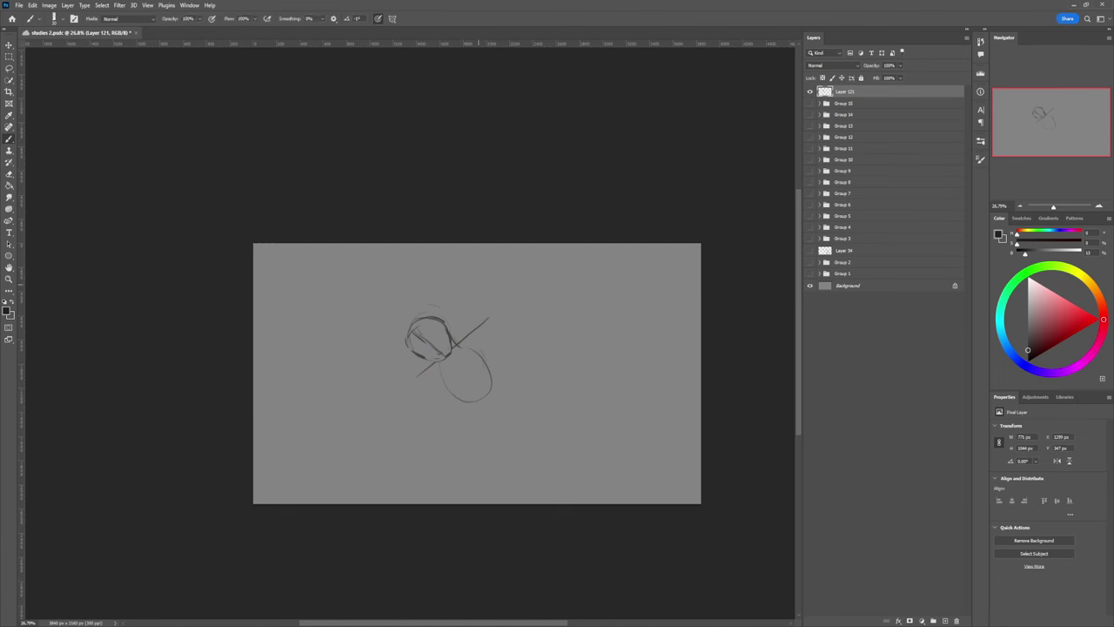
{"action": "left_click_drag", "start_coordinate": [488, 372], "coordinate": [500, 406]}
{"action": "left_click_drag", "start_coordinate": [452, 414], "coordinate": [500, 416]}
{"action": "left_click_drag", "start_coordinate": [428, 412], "coordinate": [505, 415]}
{"action": "left_click_drag", "start_coordinate": [448, 433], "coordinate": [450, 444]}
{"action": "left_click_drag", "start_coordinate": [452, 444], "coordinate": [414, 489]}
{"action": "left_click_drag", "start_coordinate": [416, 439], "coordinate": [406, 472]}
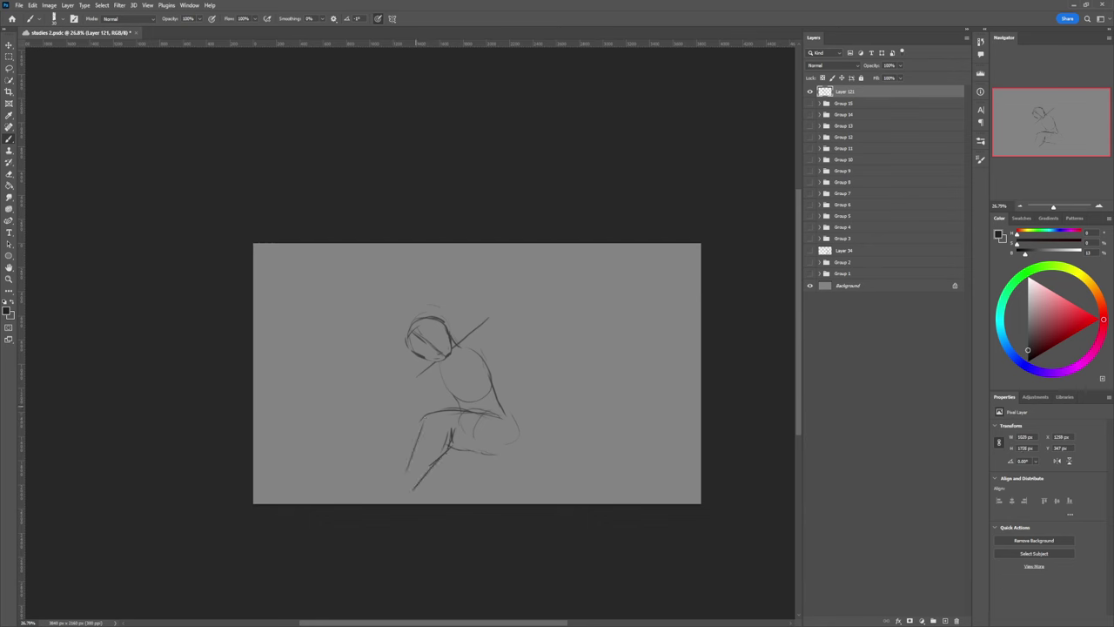
{"action": "left_click_drag", "start_coordinate": [422, 424], "coordinate": [400, 481]}
- Scale the whole figure down to about 83% and move it toward the upper middle of the canvas
{"action": "key", "text": "ctrl+t"}
{"action": "left_click_drag", "start_coordinate": [520, 285], "coordinate": [499, 320]}
{"action": "left_click_drag", "start_coordinate": [474, 352], "coordinate": [509, 310]}
{"action": "key", "text": "Return"}
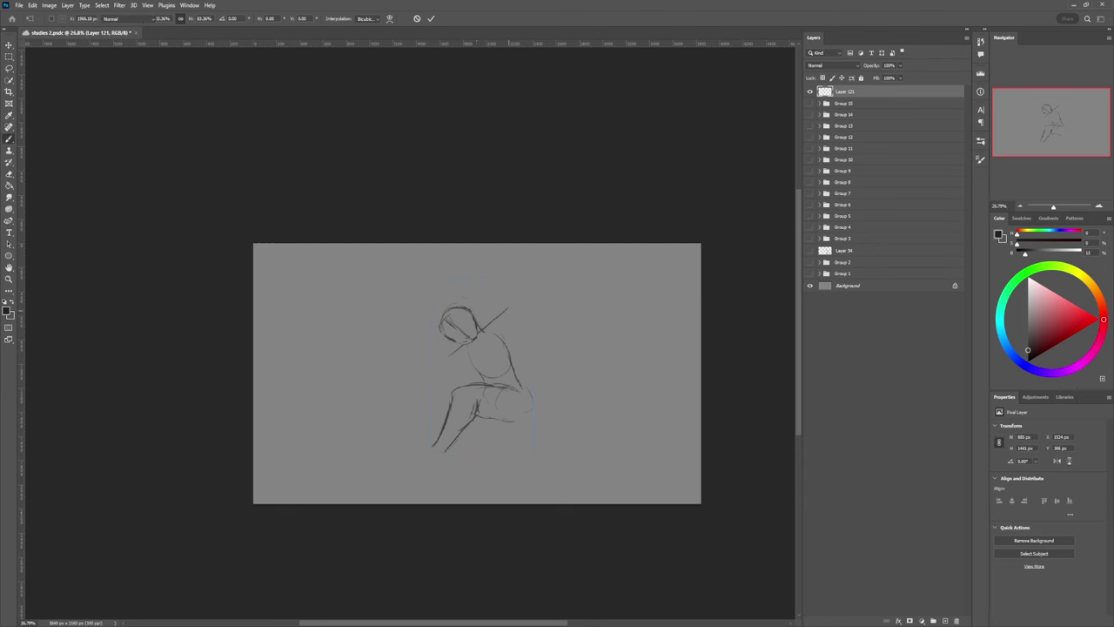
{"action": "key", "text": "Return"}
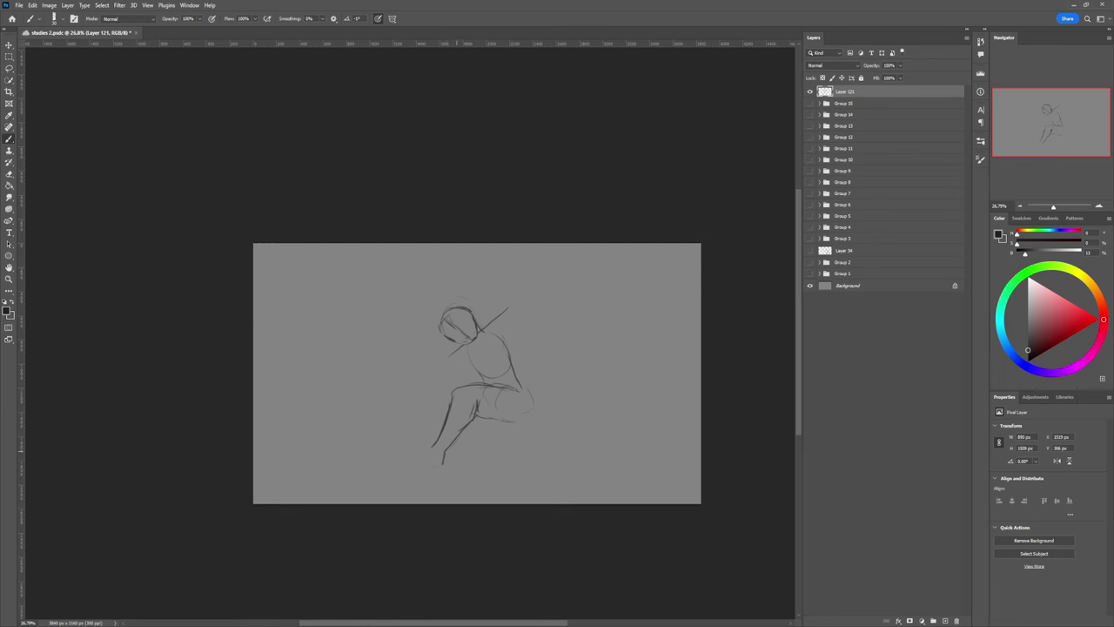
- Sketch the near foot extending from the shin and the far foot with toes beside it
{"action": "mouse_move", "coordinate": [444, 463]}
{"action": "left_mouse_down"}
{"action": "mouse_move", "coordinate": [411, 473]}
{"action": "mouse_move", "coordinate": [431, 451]}
{"action": "mouse_move", "coordinate": [406, 460]}
{"action": "left_mouse_up"}
{"action": "left_click_drag", "start_coordinate": [394, 463], "coordinate": [387, 470]}
{"action": "left_click_drag", "start_coordinate": [384, 467], "coordinate": [386, 447]}
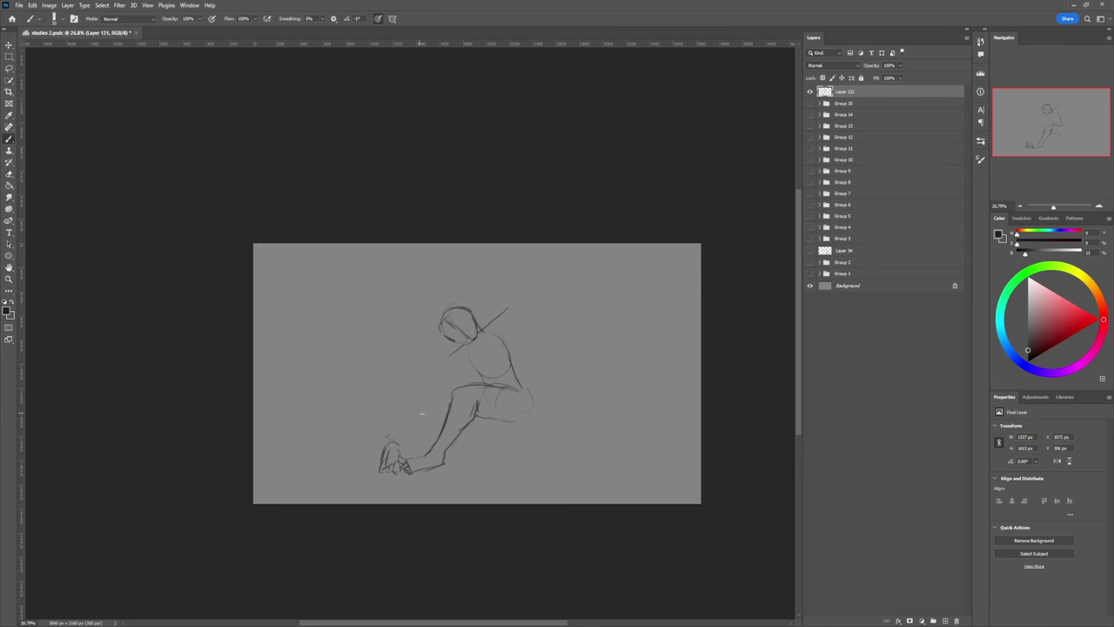
- Sketch the far leg's shin and knee behind the near leg and darken the near thigh line
{"action": "mouse_move", "coordinate": [388, 437]}
{"action": "left_mouse_down"}
{"action": "mouse_move", "coordinate": [426, 423]}
{"action": "mouse_move", "coordinate": [407, 410]}
{"action": "mouse_move", "coordinate": [422, 421]}
{"action": "left_mouse_up"}
{"action": "mouse_move", "coordinate": [391, 436]}
{"action": "left_mouse_down"}
{"action": "mouse_move", "coordinate": [424, 392]}
{"action": "mouse_move", "coordinate": [446, 411]}
{"action": "left_mouse_up"}
{"action": "mouse_move", "coordinate": [516, 392]}
{"action": "left_mouse_down"}
{"action": "mouse_move", "coordinate": [461, 381]}
{"action": "mouse_move", "coordinate": [448, 413]}
{"action": "mouse_move", "coordinate": [454, 380]}
{"action": "mouse_move", "coordinate": [473, 415]}
{"action": "mouse_move", "coordinate": [461, 436]}
{"action": "left_mouse_up"}
{"action": "key", "text": "e"}
{"action": "key", "text": "b"}
{"action": "mouse_move", "coordinate": [457, 385]}
{"action": "left_mouse_down"}
{"action": "mouse_move", "coordinate": [430, 389]}
{"action": "mouse_move", "coordinate": [434, 425]}
{"action": "mouse_move", "coordinate": [436, 396]}
{"action": "mouse_move", "coordinate": [387, 427]}
{"action": "mouse_move", "coordinate": [430, 426]}
{"action": "left_mouse_up"}
- Lasso the knee area, adjust its position with Free Transform, and deselect it
{"action": "key", "text": "l"}
{"action": "key", "text": "ctrl+t"}
{"action": "left_click_drag", "start_coordinate": [448, 390], "coordinate": [433, 414]}
{"action": "key", "text": "Return"}
{"action": "key", "text": "ctrl+d"}
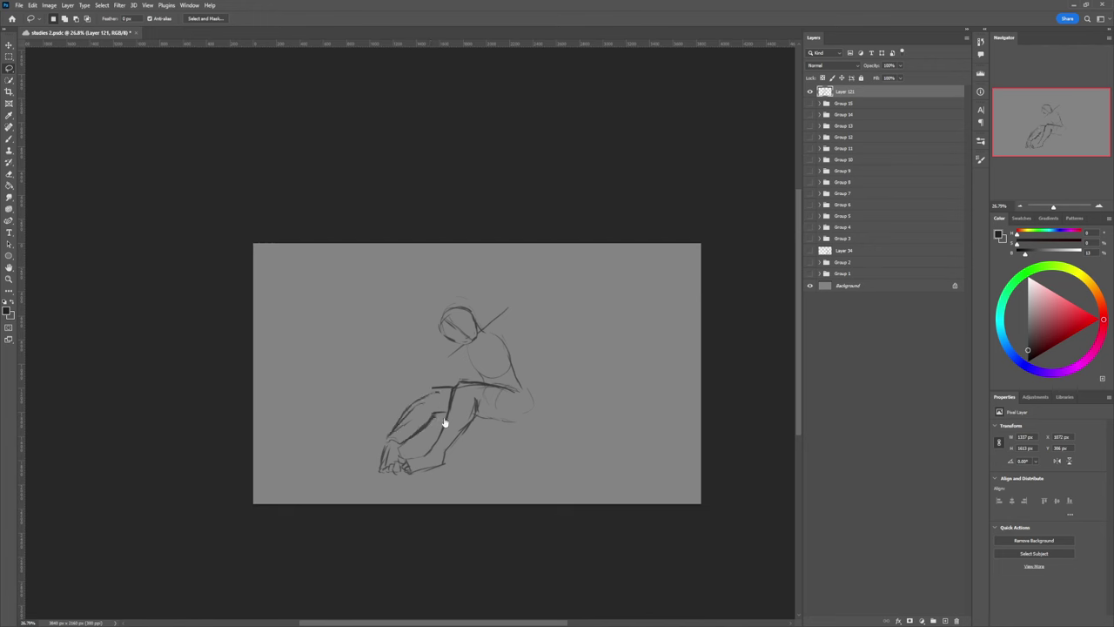
- Erase the far shin's rough upper contour, redraw it from knee to ankle, and clean up the calf line
{"action": "key", "text": "e"}
{"action": "left_click_drag", "start_coordinate": [399, 429], "coordinate": [435, 392]}
{"action": "key", "text": "b"}
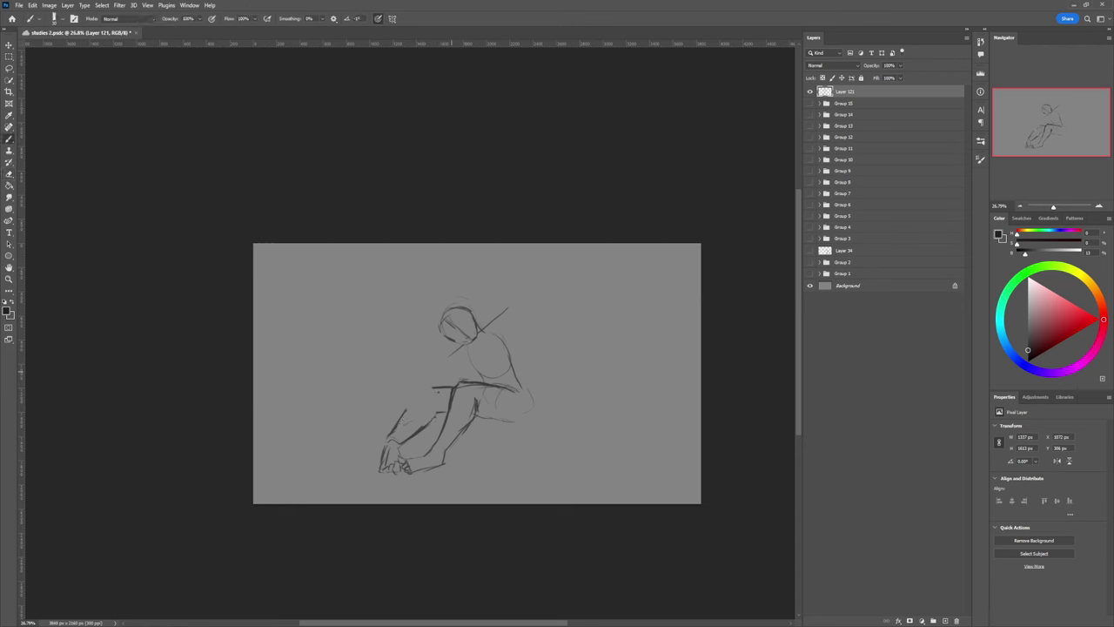
{"action": "left_click_drag", "start_coordinate": [427, 388], "coordinate": [390, 437]}
{"action": "key", "text": "e"}
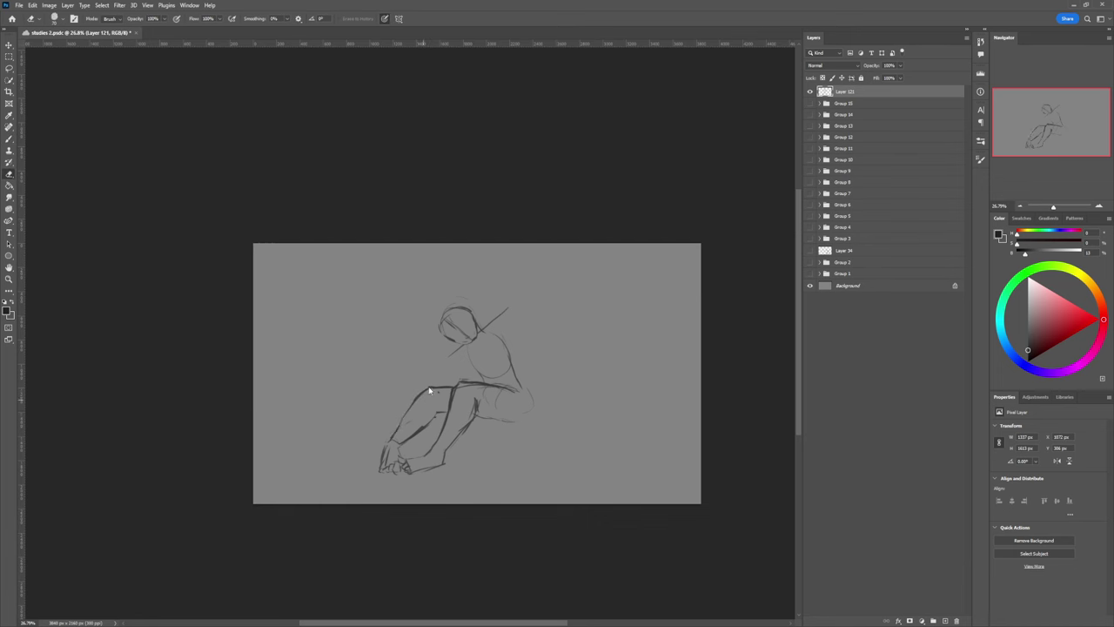
{"action": "key", "text": "b"}
{"action": "mouse_move", "coordinate": [426, 419]}
{"action": "left_mouse_down"}
{"action": "mouse_move", "coordinate": [412, 434]}
{"action": "mouse_move", "coordinate": [422, 427]}
{"action": "left_mouse_up"}
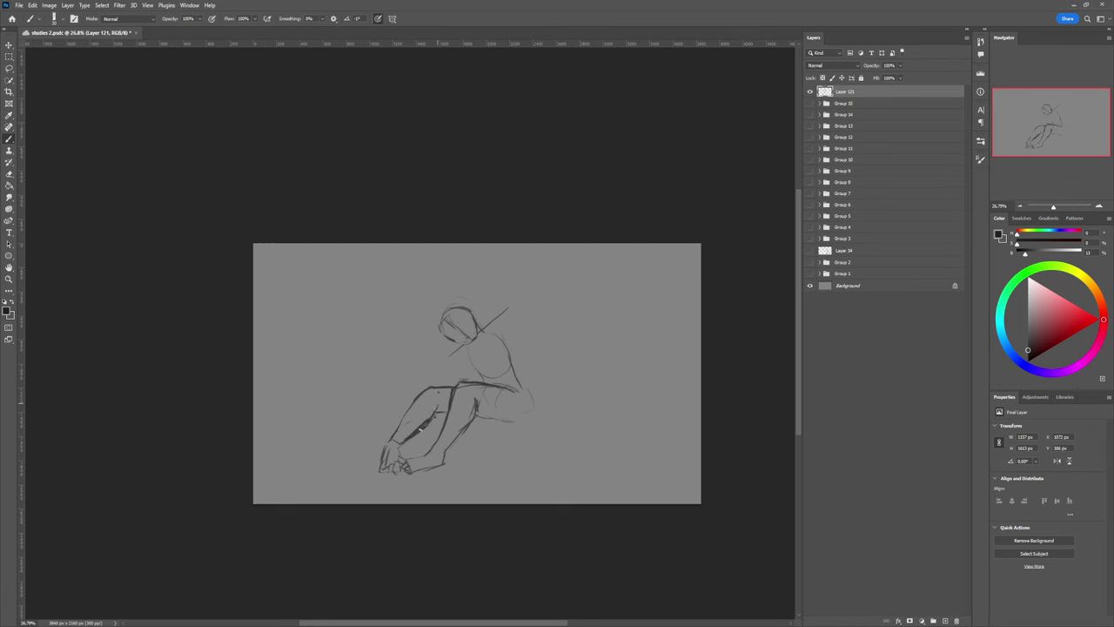
{"action": "key", "text": "e"}
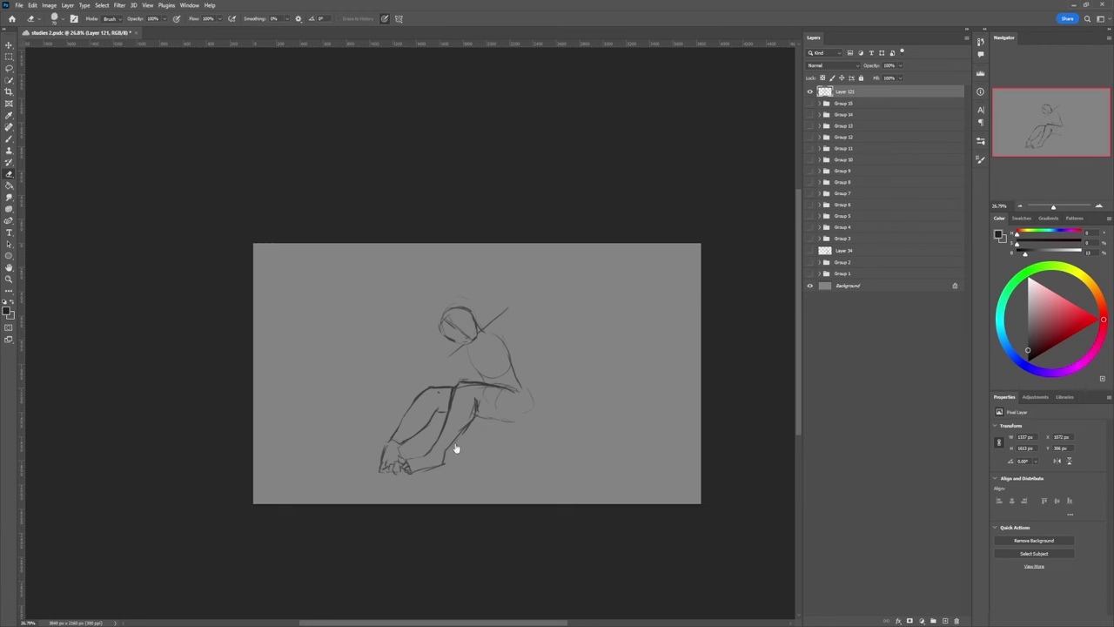
- Lasso both lower legs, scale them to about 90%, and move them back against the thighs
{"action": "key", "text": "l"}
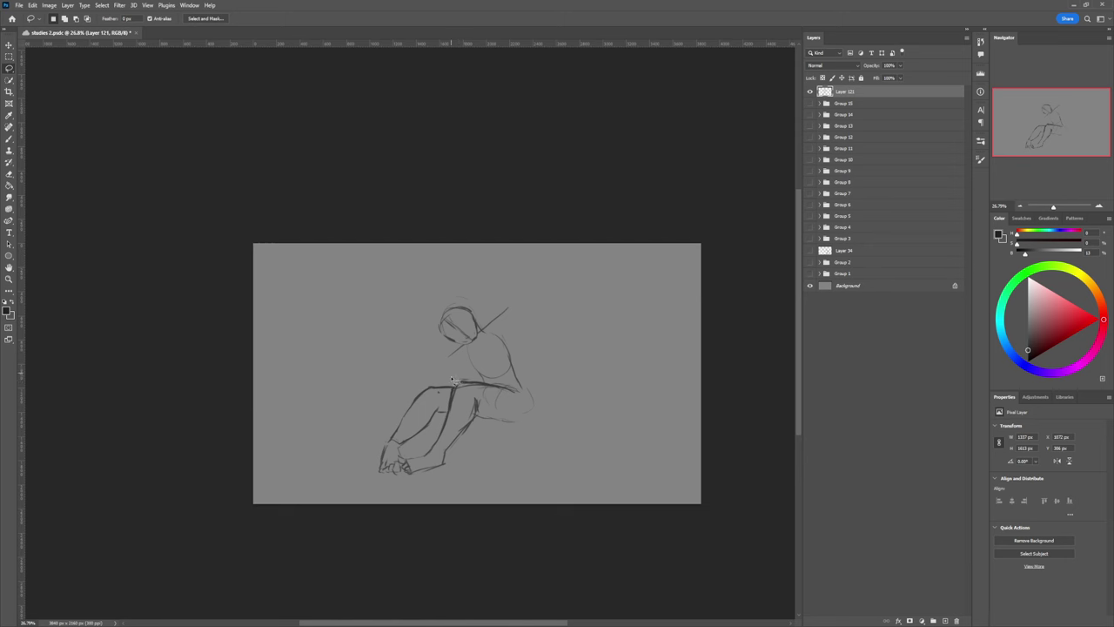
{"action": "mouse_move", "coordinate": [452, 379]}
{"action": "left_mouse_down"}
{"action": "mouse_move", "coordinate": [463, 398]}
{"action": "mouse_move", "coordinate": [440, 487]}
{"action": "mouse_move", "coordinate": [451, 376]}
{"action": "left_mouse_up"}
{"action": "key", "text": "ctrl+t"}
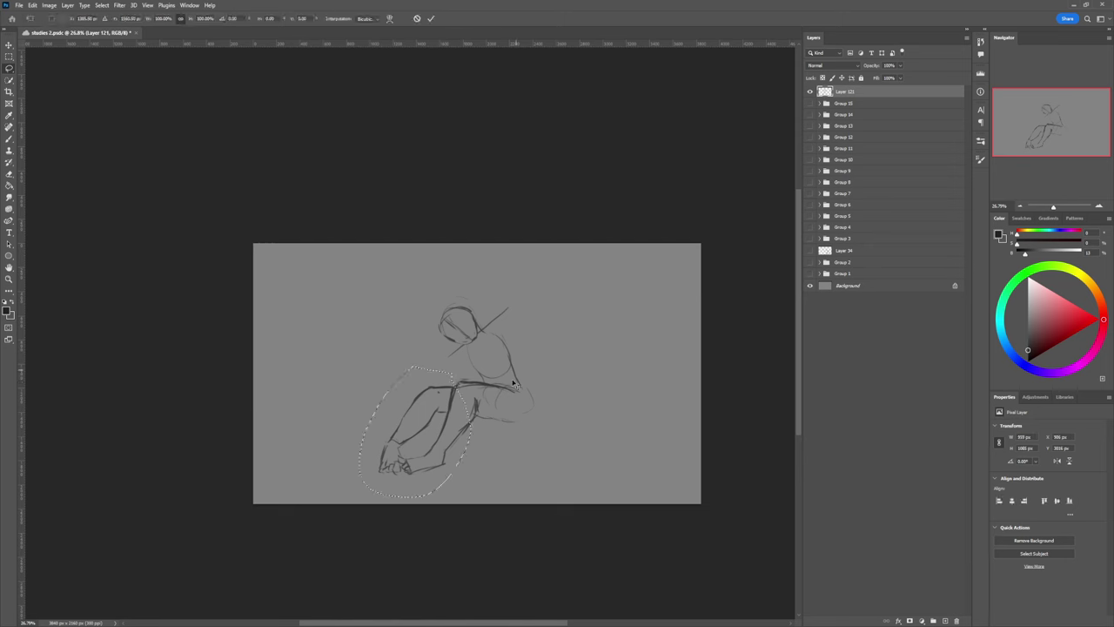
{"action": "left_click_drag", "start_coordinate": [359, 497], "coordinate": [376, 478]}
{"action": "left_click_drag", "start_coordinate": [397, 471], "coordinate": [407, 467]}
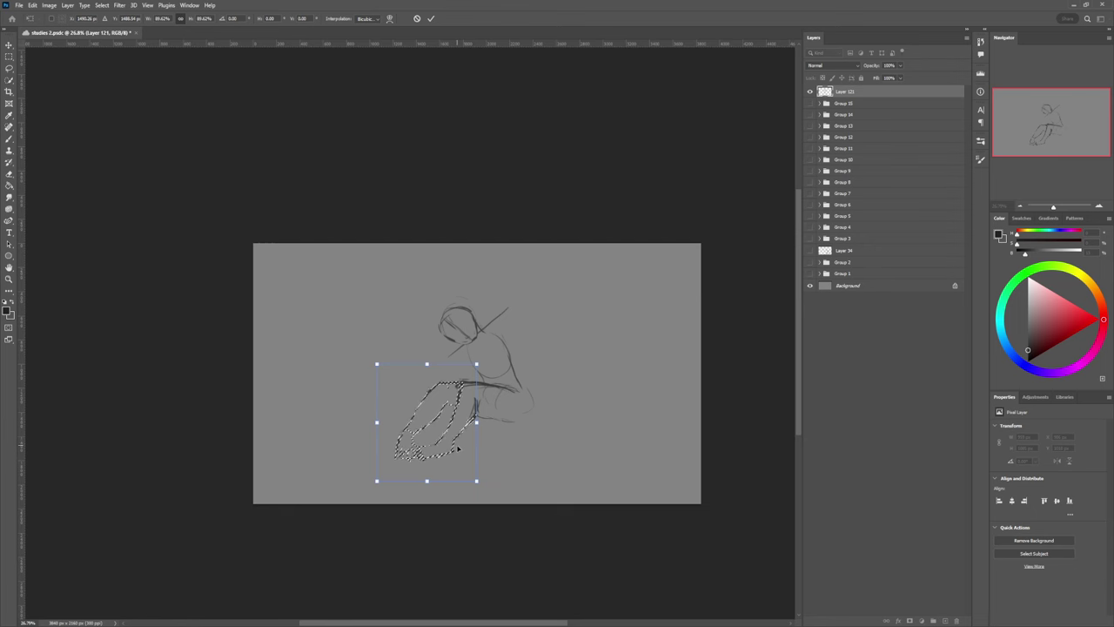
{"action": "key", "text": "Return"}
{"action": "key", "text": "ctrl+d"}
- Nudge the lassoed near foot slightly and redraw its heel and sole with darker lines
{"action": "key", "text": "l"}
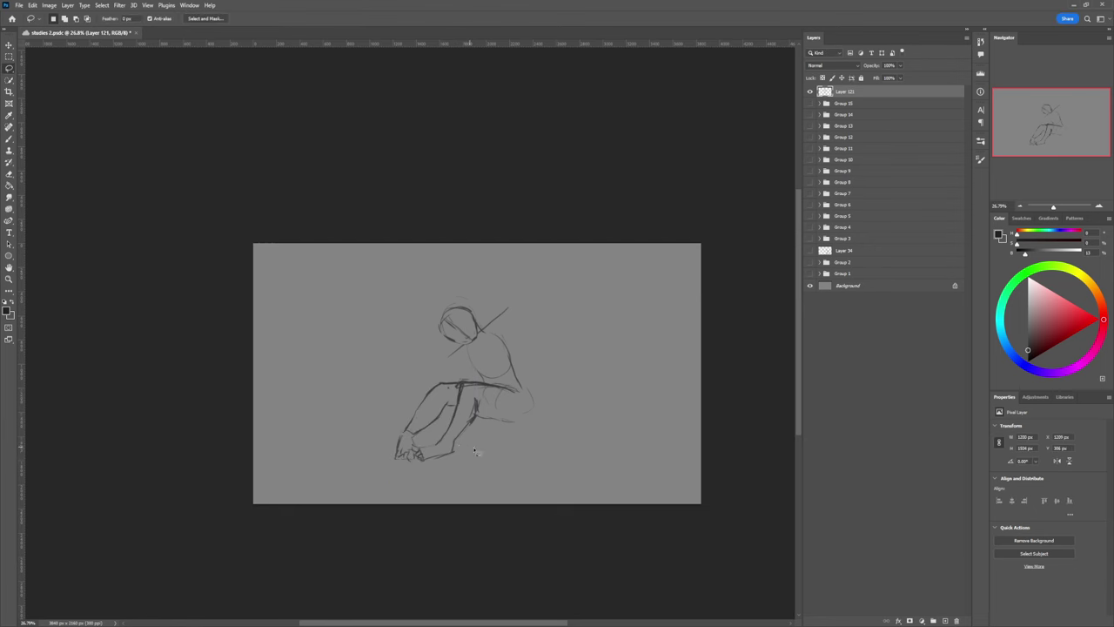
{"action": "mouse_move", "coordinate": [439, 447]}
{"action": "left_mouse_down"}
{"action": "mouse_move", "coordinate": [461, 446]}
{"action": "mouse_move", "coordinate": [431, 457]}
{"action": "mouse_move", "coordinate": [440, 448]}
{"action": "left_mouse_up"}
{"action": "key", "text": "ctrl+d"}
{"action": "key", "text": "b"}
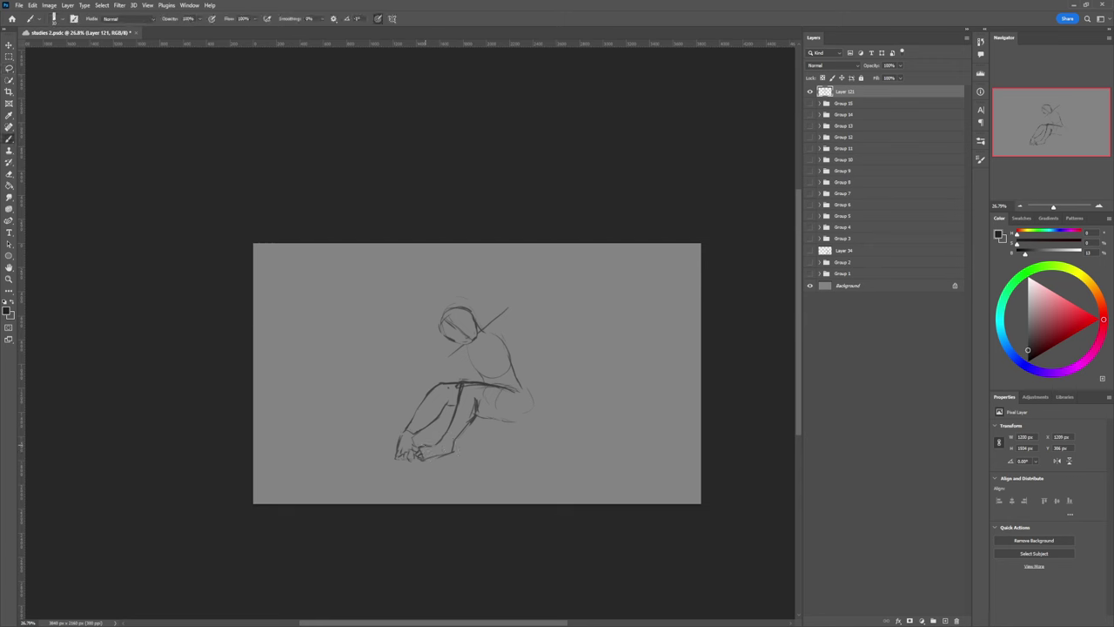
{"action": "mouse_move", "coordinate": [434, 444]}
{"action": "left_mouse_down"}
{"action": "mouse_move", "coordinate": [448, 431]}
{"action": "mouse_move", "coordinate": [455, 453]}
{"action": "mouse_move", "coordinate": [431, 459]}
{"action": "left_mouse_up"}
{"action": "left_click_drag", "start_coordinate": [430, 459], "coordinate": [419, 462]}
- Erase the overlapping lines at the near knee and redraw the knee and thigh contours
{"action": "key", "text": "e"}
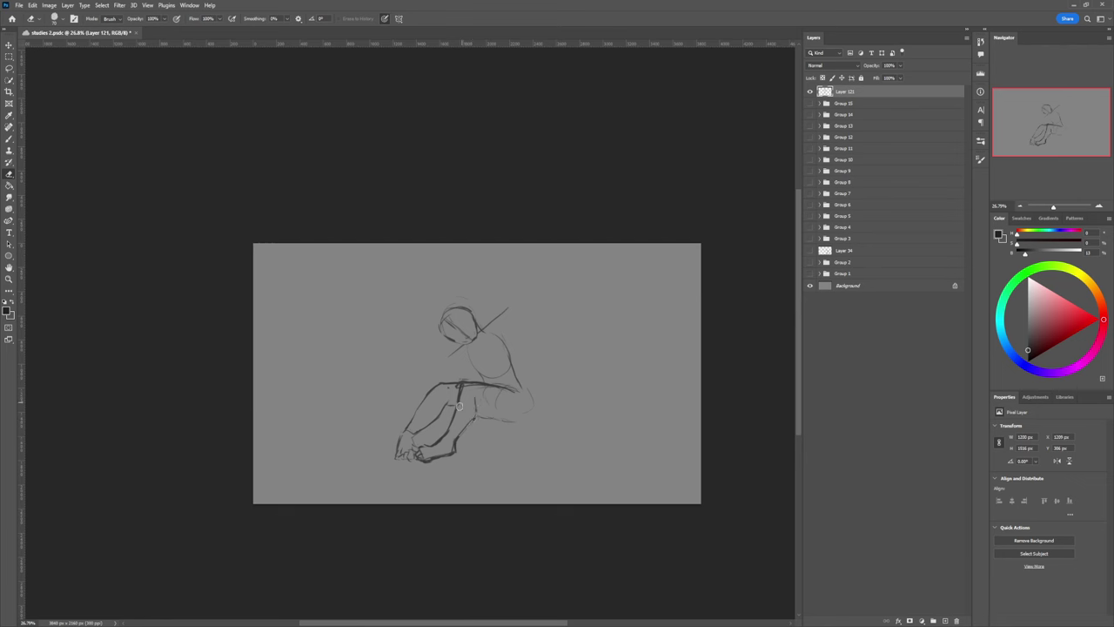
{"action": "left_click_drag", "start_coordinate": [460, 405], "coordinate": [463, 387]}
{"action": "key", "text": "b"}
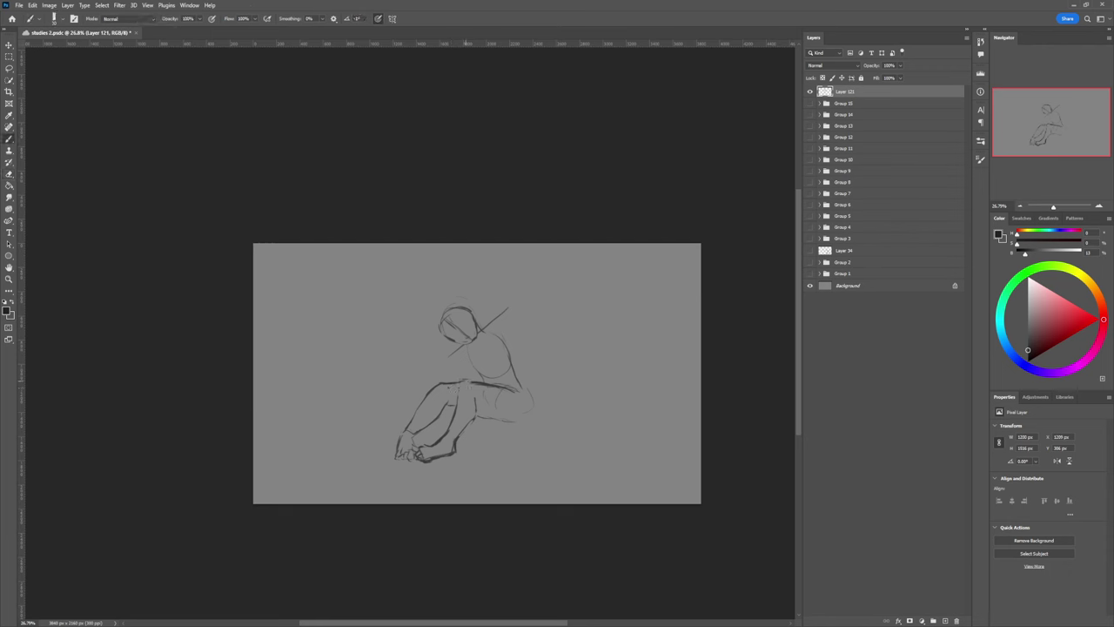
{"action": "mouse_move", "coordinate": [463, 379]}
{"action": "left_mouse_down"}
{"action": "mouse_move", "coordinate": [493, 385]}
{"action": "mouse_move", "coordinate": [503, 414]}
{"action": "mouse_move", "coordinate": [519, 418]}
{"action": "mouse_move", "coordinate": [500, 416]}
{"action": "mouse_move", "coordinate": [501, 403]}
{"action": "left_mouse_up"}
{"action": "key", "text": "e"}
{"action": "key", "text": "b"}
{"action": "key", "text": "e"}
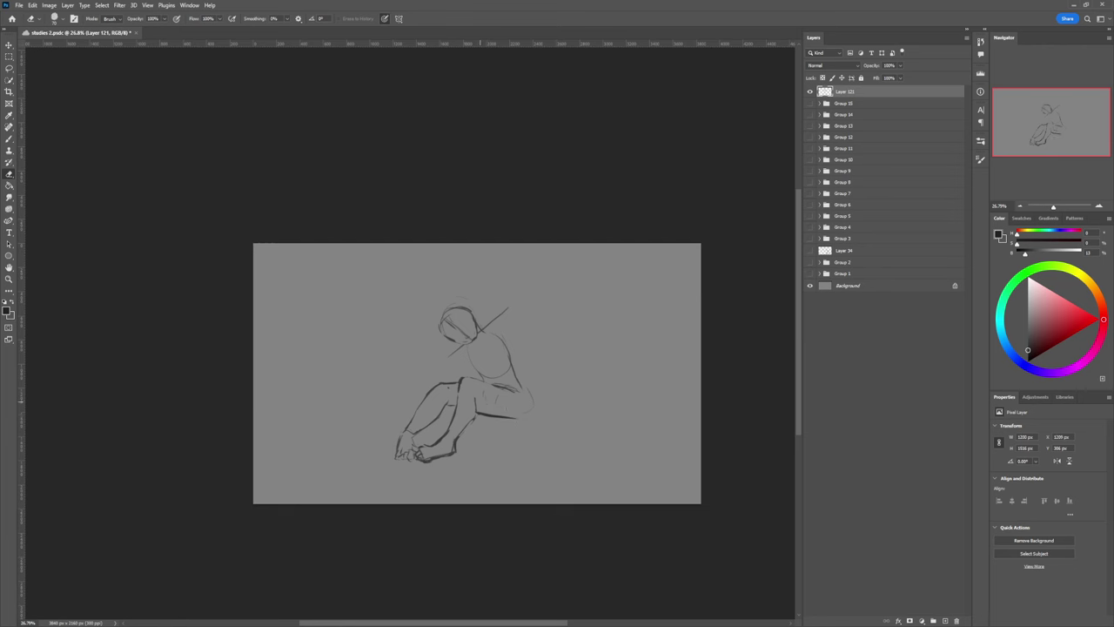
- Draw the rounded buttock contour into the underside of the thigh and erase excess construction lines
{"action": "key", "text": "b"}
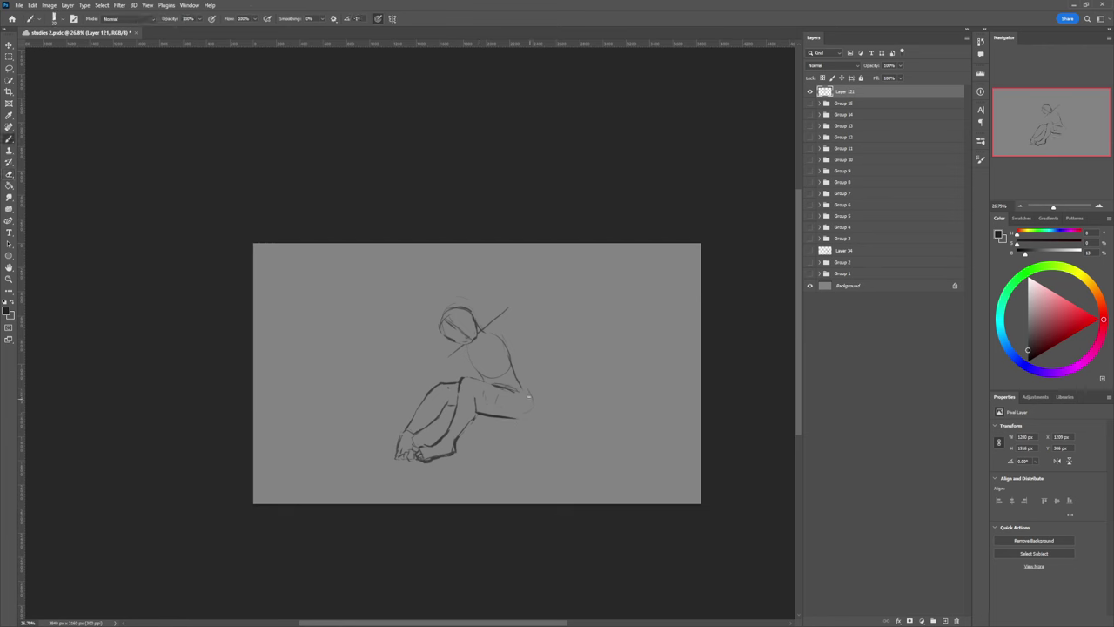
{"action": "mouse_move", "coordinate": [522, 413]}
{"action": "left_mouse_down"}
{"action": "mouse_move", "coordinate": [524, 379]}
{"action": "mouse_move", "coordinate": [525, 407]}
{"action": "mouse_move", "coordinate": [494, 417]}
{"action": "left_mouse_up"}
{"action": "key", "text": "e"}
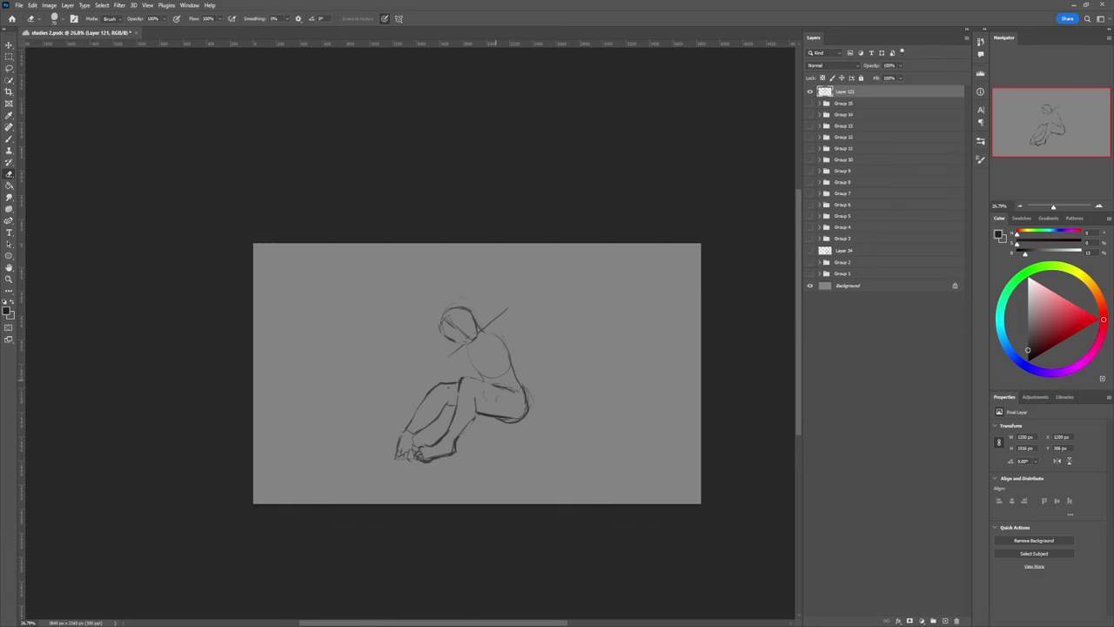
{"action": "left_click_drag", "start_coordinate": [494, 411], "coordinate": [523, 407]}
- Sketch placeholder circles for the hands on both sides of the head, with curved guide strokes around them
{"action": "key", "text": "z"}
{"action": "left_click_drag", "start_coordinate": [486, 451], "coordinate": [449, 450]}
{"action": "left_click_drag", "start_coordinate": [488, 383], "coordinate": [526, 390]}
{"action": "key", "text": "b"}
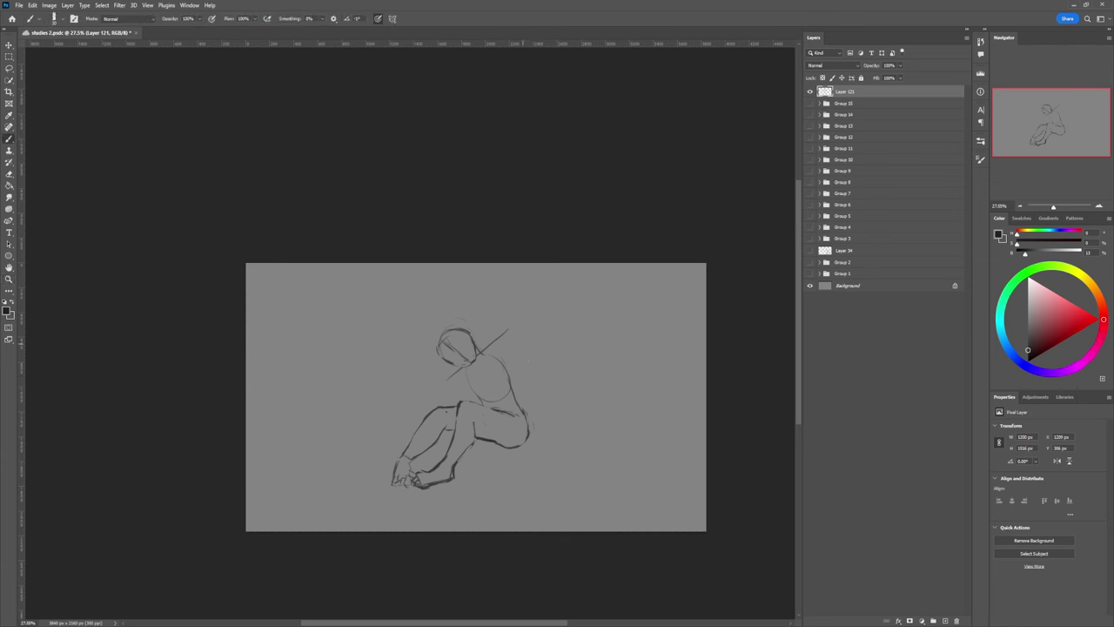
{"action": "mouse_move", "coordinate": [522, 343]}
{"action": "left_mouse_down"}
{"action": "mouse_move", "coordinate": [519, 353]}
{"action": "mouse_move", "coordinate": [534, 339]}
{"action": "mouse_move", "coordinate": [528, 354]}
{"action": "left_mouse_up"}
{"action": "mouse_move", "coordinate": [416, 372]}
{"action": "left_mouse_down"}
{"action": "mouse_move", "coordinate": [412, 386]}
{"action": "mouse_move", "coordinate": [444, 371]}
{"action": "left_mouse_up"}
{"action": "left_click_drag", "start_coordinate": [410, 346], "coordinate": [407, 372]}
{"action": "left_click_drag", "start_coordinate": [514, 326], "coordinate": [466, 313]}
{"action": "left_click_drag", "start_coordinate": [427, 348], "coordinate": [420, 376]}
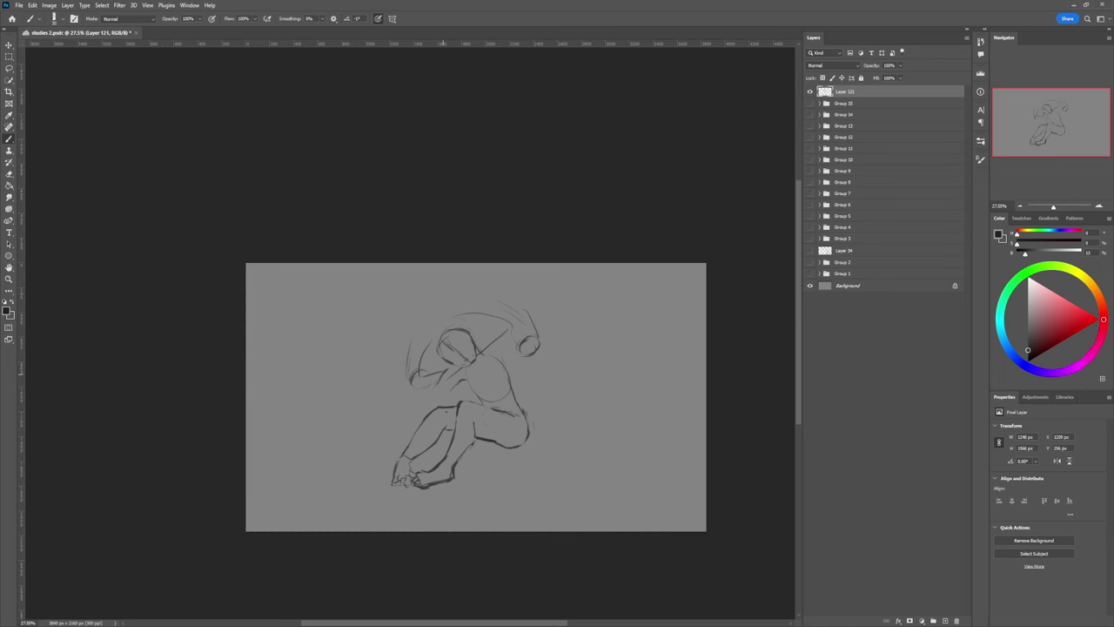
- Lasso the hand circle left of the head and shift it outward with Free Transform
{"action": "key", "text": "l"}
{"action": "mouse_move", "coordinate": [434, 388]}
{"action": "left_mouse_down"}
{"action": "mouse_move", "coordinate": [425, 361]}
{"action": "mouse_move", "coordinate": [409, 392]}
{"action": "mouse_move", "coordinate": [422, 377]}
{"action": "left_mouse_up"}
{"action": "key", "text": "ctrl+t"}
{"action": "key", "text": "Return"}
- Draw the bent arm with its elbow above the knees and erase the overlapping forearm lines
{"action": "key", "text": "b"}
{"action": "left_click_drag", "start_coordinate": [452, 388], "coordinate": [440, 397]}
{"action": "left_click_drag", "start_coordinate": [435, 384], "coordinate": [425, 388]}
{"action": "key", "text": "e"}
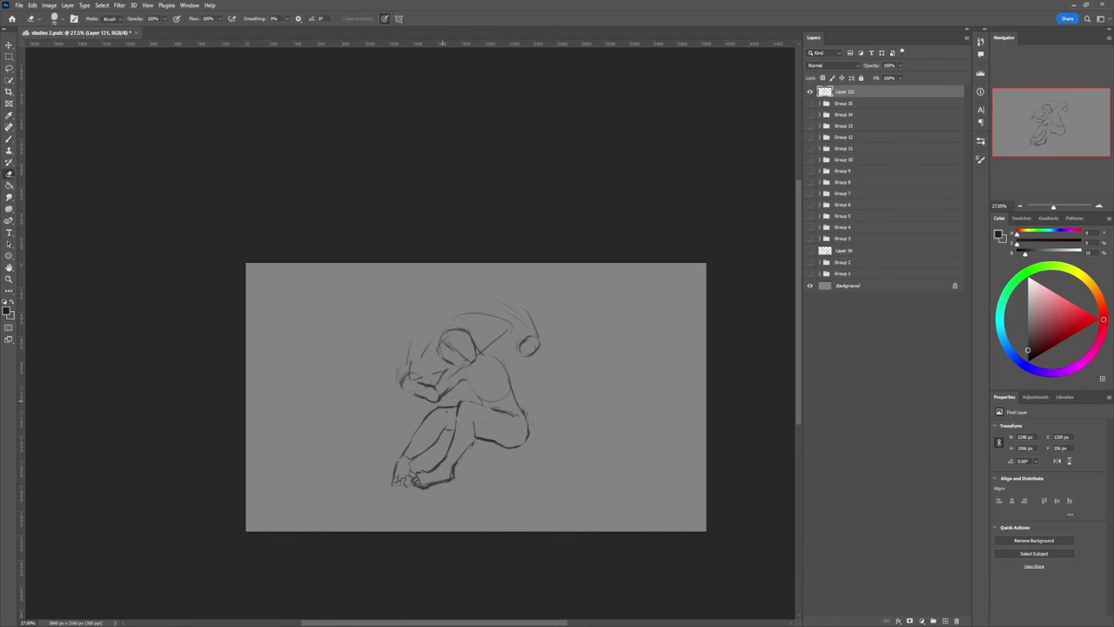
{"action": "left_click_drag", "start_coordinate": [432, 387], "coordinate": [421, 388]}
- Draw the other arm from the shoulder to a bent elbow behind the back and erase stray lines
{"action": "key", "text": "b"}
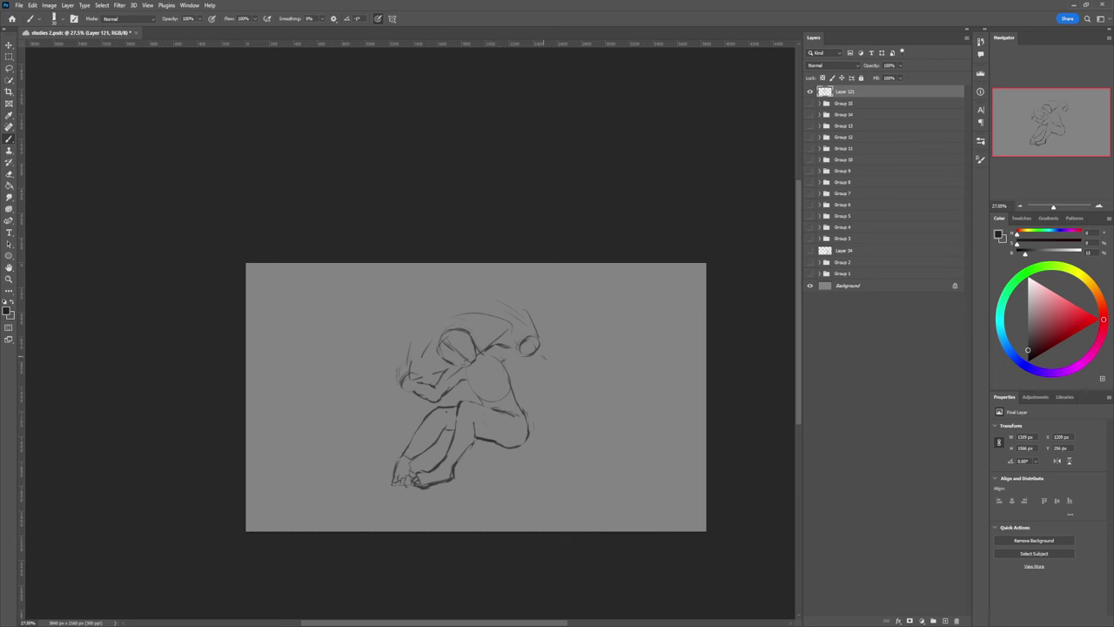
{"action": "left_click_drag", "start_coordinate": [504, 363], "coordinate": [528, 369]}
{"action": "left_click_drag", "start_coordinate": [535, 375], "coordinate": [557, 356]}
{"action": "left_click_drag", "start_coordinate": [542, 351], "coordinate": [556, 361]}
{"action": "key", "text": "e"}
{"action": "mouse_move", "coordinate": [551, 364]}
{"action": "left_mouse_down"}
{"action": "mouse_move", "coordinate": [552, 376]}
{"action": "mouse_move", "coordinate": [512, 366]}
{"action": "left_mouse_up"}
{"action": "key", "text": "z"}
{"action": "left_click_drag", "start_coordinate": [542, 402], "coordinate": [488, 402]}
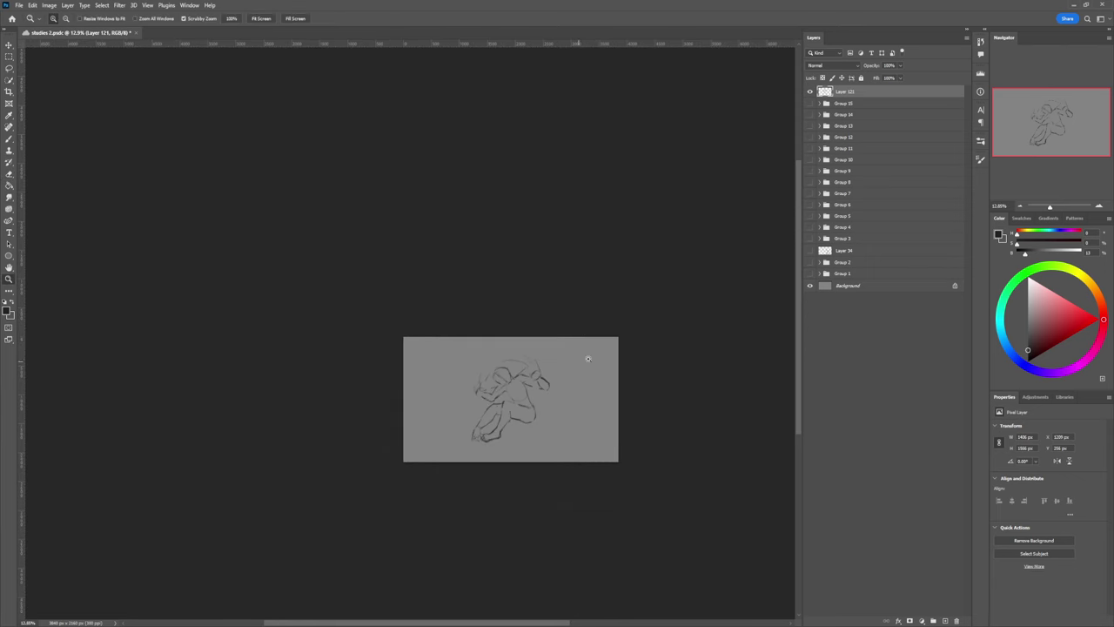
{"action": "double_click", "coordinate": [556, 384]}
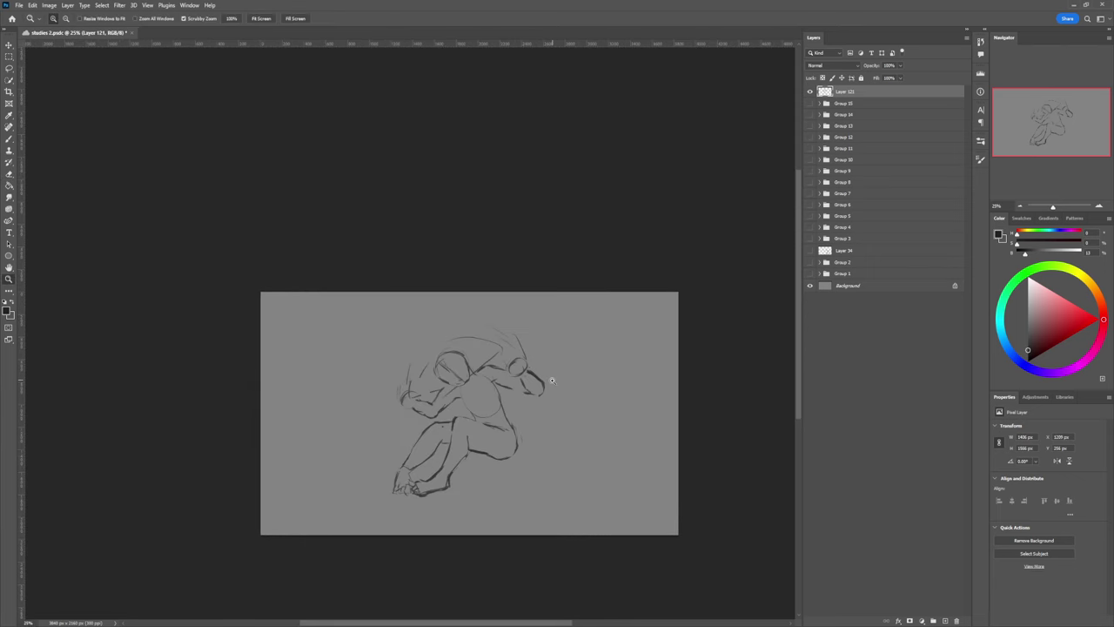
{"action": "left_click", "coordinate": [524, 399]}
{"action": "key", "text": "b"}
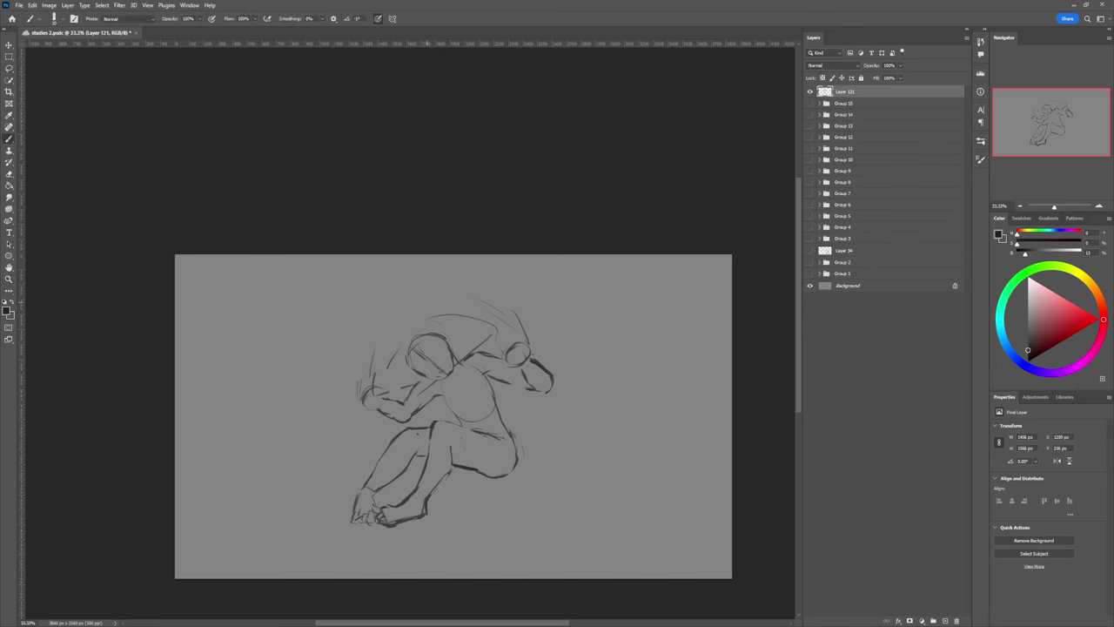
- Draw a large curved outline around the figure's head and back, with three long spikes pointing up and outward, using a bigger brush
{"action": "mouse_move", "coordinate": [430, 294]}
{"action": "left_mouse_down"}
{"action": "mouse_move", "coordinate": [433, 271]}
{"action": "mouse_move", "coordinate": [425, 302]}
{"action": "mouse_move", "coordinate": [424, 247]}
{"action": "mouse_move", "coordinate": [448, 300]}
{"action": "left_mouse_up"}
{"action": "key", "text": "bracketright"}
{"action": "key", "text": "bracketright"}
{"action": "key", "text": "bracketright"}
{"action": "left_click_drag", "start_coordinate": [425, 259], "coordinate": [414, 307]}
{"action": "mouse_move", "coordinate": [438, 266]}
{"action": "left_mouse_down"}
{"action": "mouse_move", "coordinate": [456, 290]}
{"action": "mouse_move", "coordinate": [519, 311]}
{"action": "mouse_move", "coordinate": [530, 331]}
{"action": "mouse_move", "coordinate": [555, 340]}
{"action": "mouse_move", "coordinate": [592, 329]}
{"action": "left_mouse_up"}
{"action": "mouse_move", "coordinate": [564, 331]}
{"action": "left_mouse_down"}
{"action": "mouse_move", "coordinate": [612, 329]}
{"action": "mouse_move", "coordinate": [568, 349]}
{"action": "left_mouse_up"}
{"action": "mouse_move", "coordinate": [406, 298]}
{"action": "left_mouse_down"}
{"action": "mouse_move", "coordinate": [312, 442]}
{"action": "mouse_move", "coordinate": [353, 422]}
{"action": "left_mouse_up"}
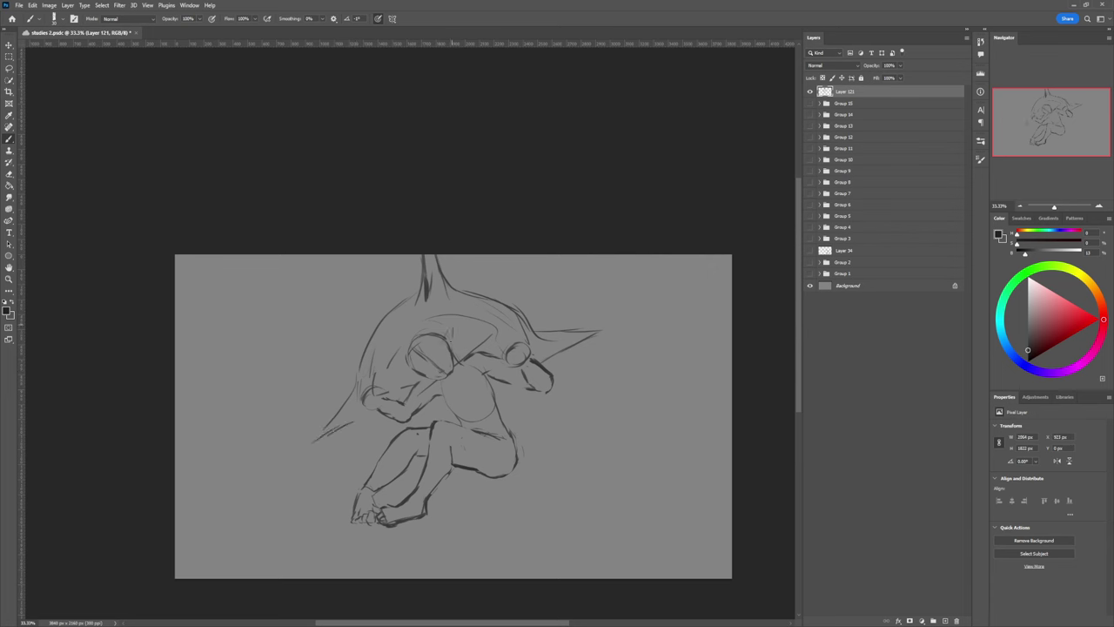
- Sketch a pointed ear and hair locks framing the figure's bowed head, and erase the overlapping lines around the face
{"action": "left_click_drag", "start_coordinate": [449, 341], "coordinate": [454, 357]}
{"action": "left_click_drag", "start_coordinate": [406, 358], "coordinate": [411, 376]}
{"action": "mouse_move", "coordinate": [415, 345]}
{"action": "left_mouse_down"}
{"action": "mouse_move", "coordinate": [430, 378]}
{"action": "mouse_move", "coordinate": [417, 366]}
{"action": "mouse_move", "coordinate": [418, 391]}
{"action": "mouse_move", "coordinate": [405, 395]}
{"action": "mouse_move", "coordinate": [415, 401]}
{"action": "mouse_move", "coordinate": [405, 364]}
{"action": "left_mouse_up"}
{"action": "key", "text": "e"}
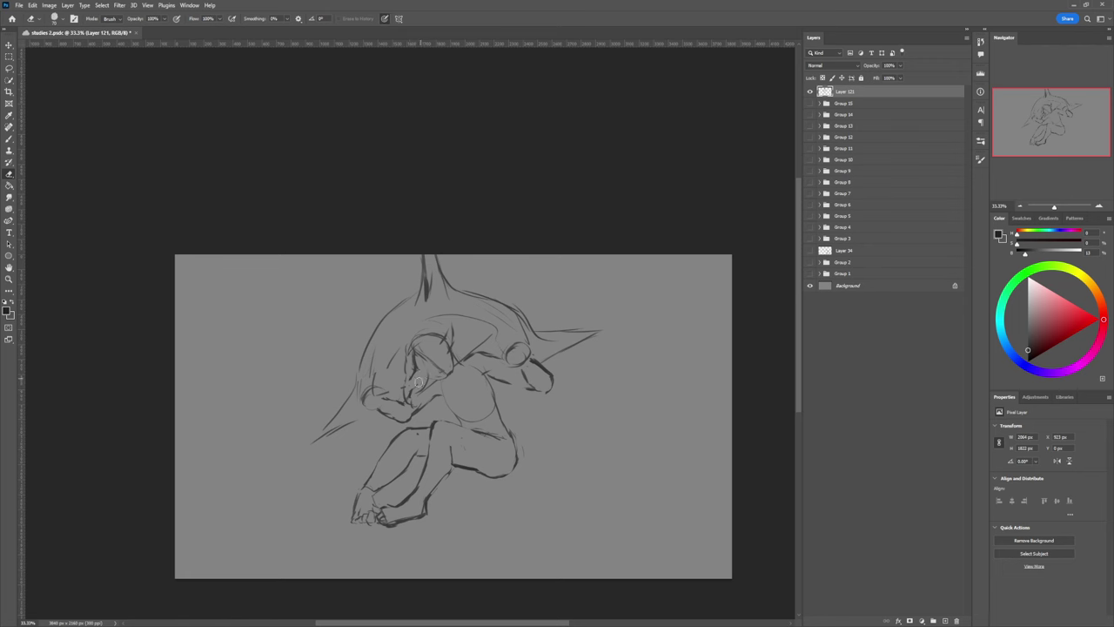
{"action": "key", "text": "b"}
{"action": "left_click_drag", "start_coordinate": [426, 375], "coordinate": [418, 394]}
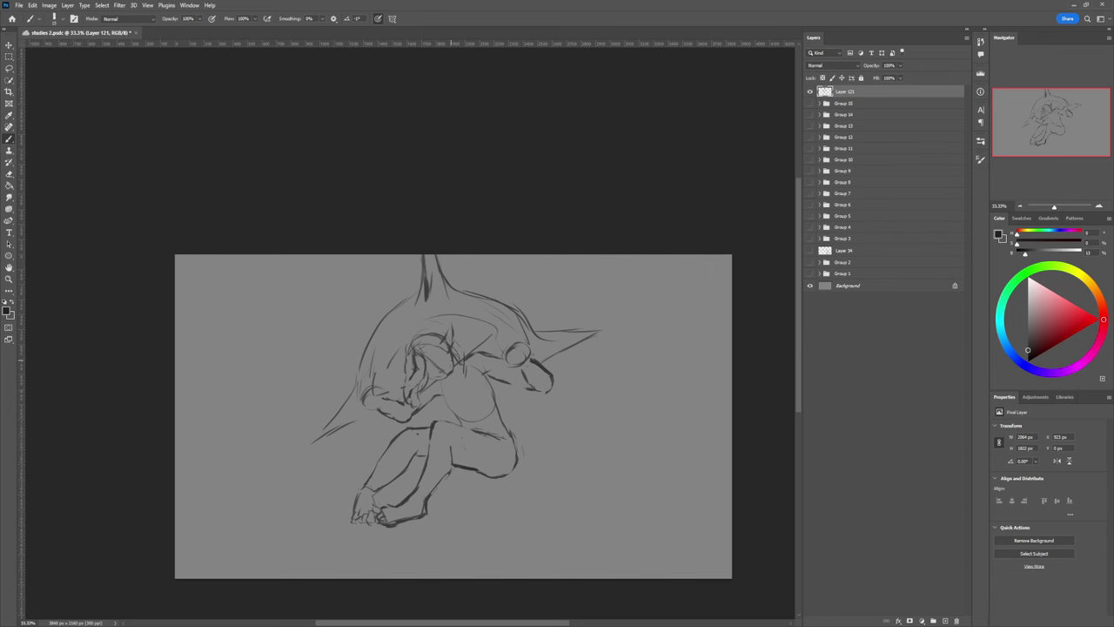
{"action": "mouse_move", "coordinate": [446, 368]}
{"action": "left_mouse_down"}
{"action": "mouse_move", "coordinate": [456, 352]}
{"action": "mouse_move", "coordinate": [453, 392]}
{"action": "left_mouse_up"}
{"action": "key", "text": "e"}
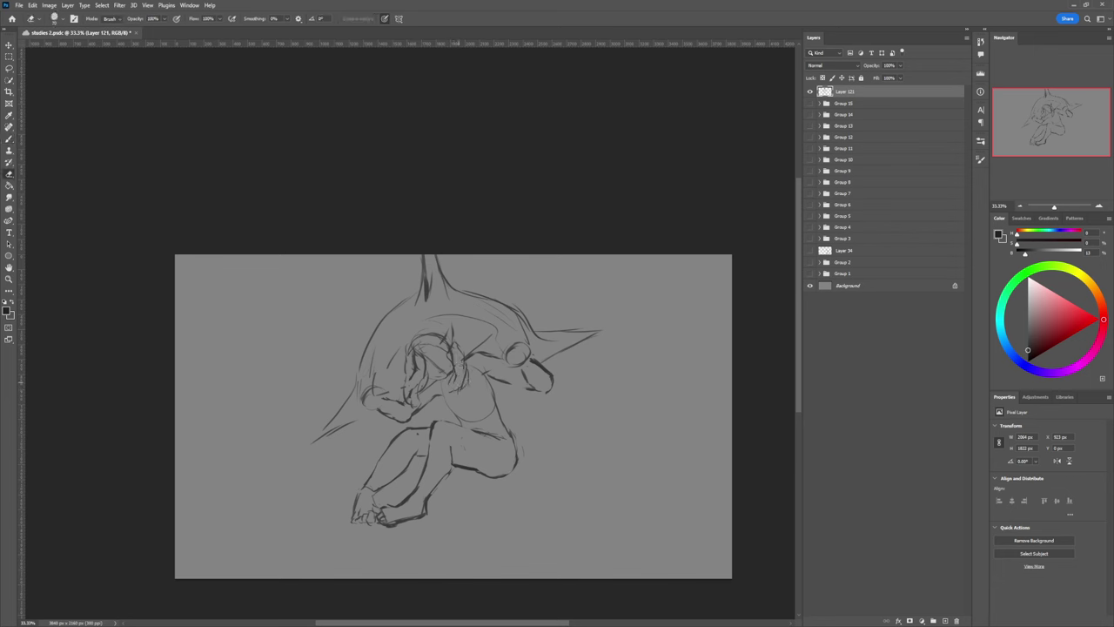
{"action": "mouse_move", "coordinate": [465, 380]}
{"action": "left_mouse_down"}
{"action": "mouse_move", "coordinate": [455, 390]}
{"action": "mouse_move", "coordinate": [412, 374]}
{"action": "left_mouse_up"}
- Sketch a second, collapsed figure on the ground behind the seated figure, blocking in its body and a hand with fingers
{"action": "key", "text": "z"}
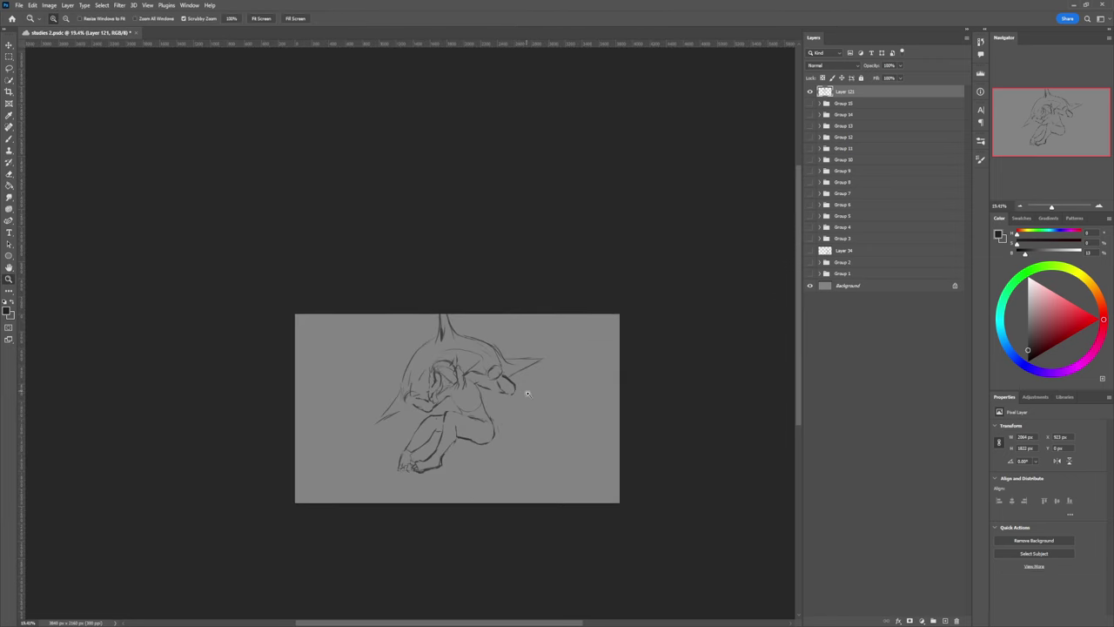
{"action": "key", "text": "b"}
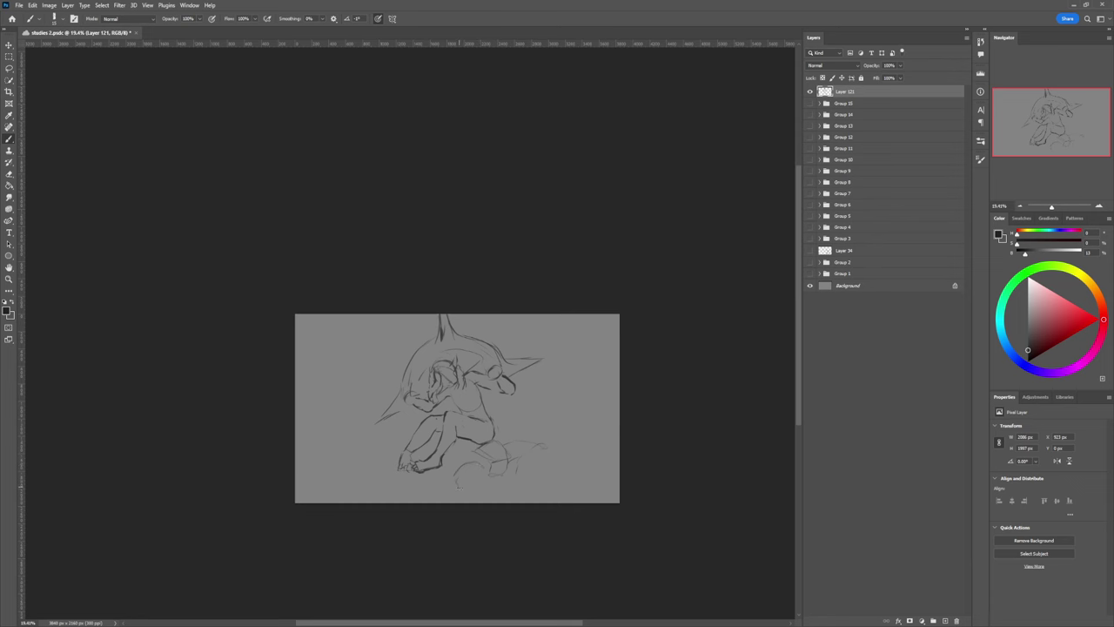
{"action": "left_click_drag", "start_coordinate": [490, 486], "coordinate": [496, 477]}
{"action": "left_click_drag", "start_coordinate": [498, 481], "coordinate": [498, 491]}
- Lasso the collapsed figure's hand, then shrink it to about 85% and rotate it with Free Transform
{"action": "key", "text": "l"}
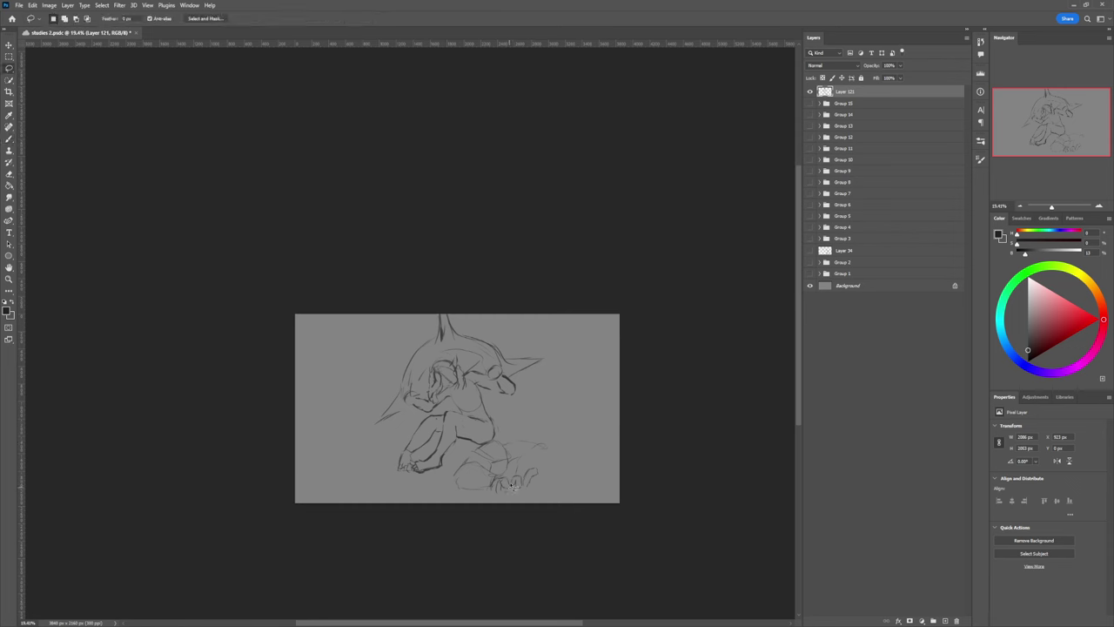
{"action": "mouse_move", "coordinate": [512, 485]}
{"action": "left_mouse_down"}
{"action": "mouse_move", "coordinate": [504, 509]}
{"action": "mouse_move", "coordinate": [492, 482]}
{"action": "mouse_move", "coordinate": [502, 491]}
{"action": "left_mouse_up"}
{"action": "key", "text": "ctrl+t"}
{"action": "key", "text": "Return"}
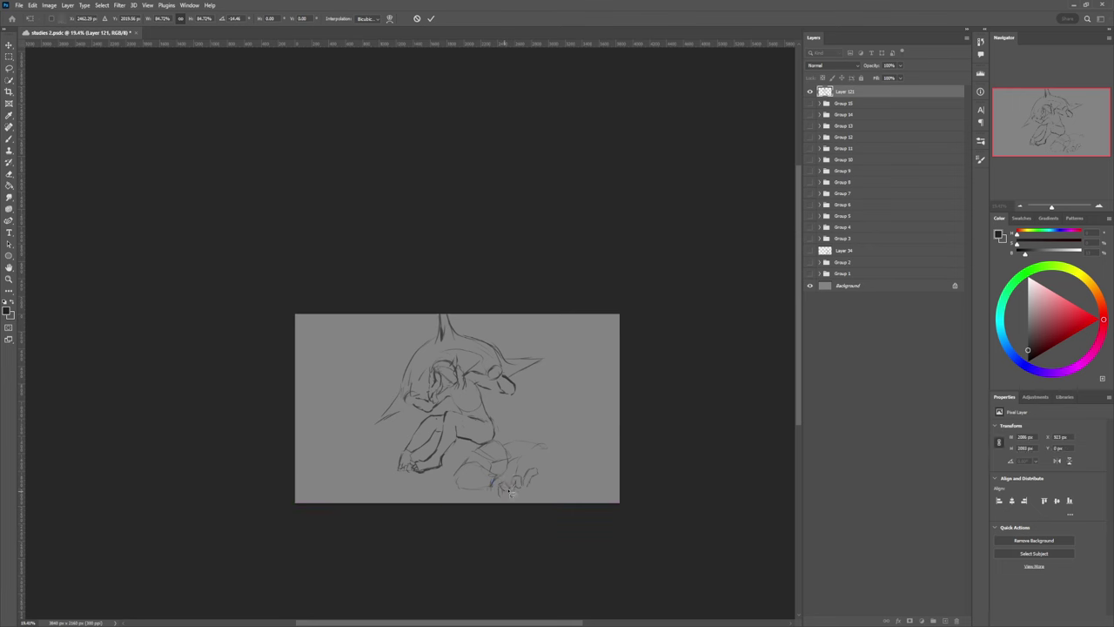
{"action": "key", "text": "Return"}
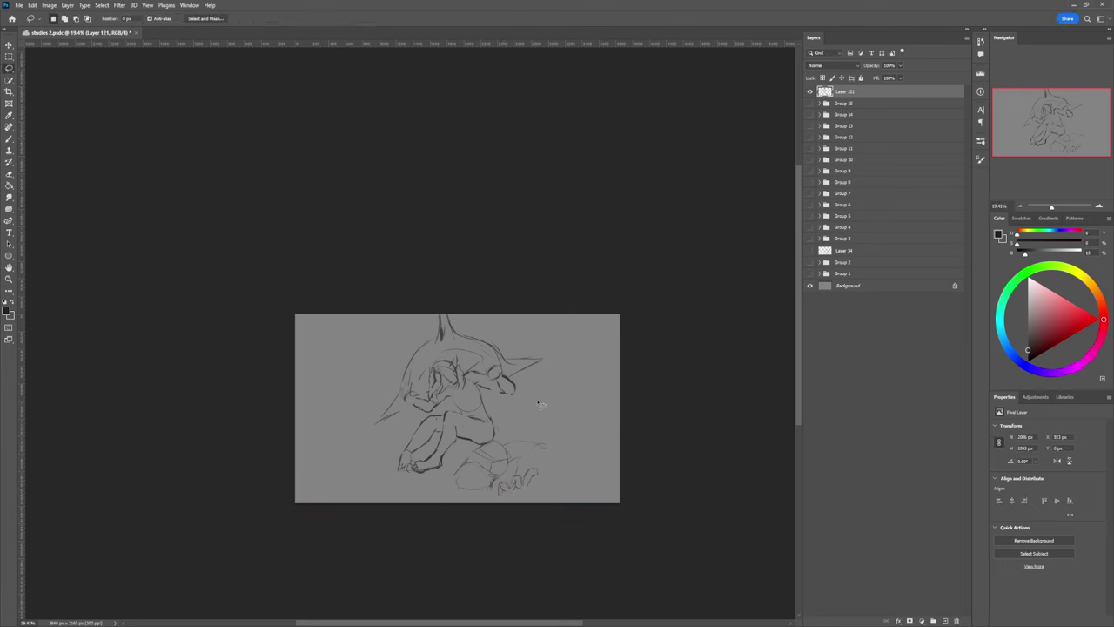
- Redraw the collapsed figure's wrist and fingers and clean up the overlapping lines
{"action": "key", "text": "b"}
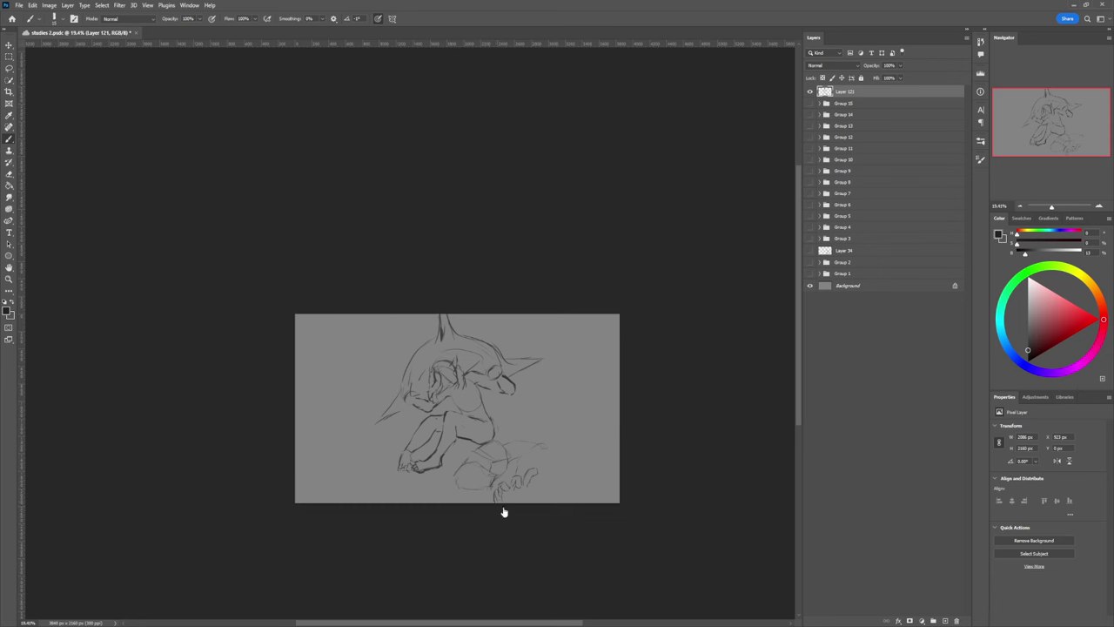
{"action": "key", "text": "e"}
{"action": "key", "text": "b"}
{"action": "left_click_drag", "start_coordinate": [502, 475], "coordinate": [488, 470]}
- Draw the collapsed figure's head with two tall curved horns and rough facial features beside the hand
{"action": "left_click_drag", "start_coordinate": [533, 461], "coordinate": [530, 440]}
{"action": "left_click_drag", "start_coordinate": [538, 431], "coordinate": [545, 460]}
{"action": "left_click_drag", "start_coordinate": [580, 446], "coordinate": [575, 455]}
{"action": "left_click_drag", "start_coordinate": [535, 486], "coordinate": [542, 497]}
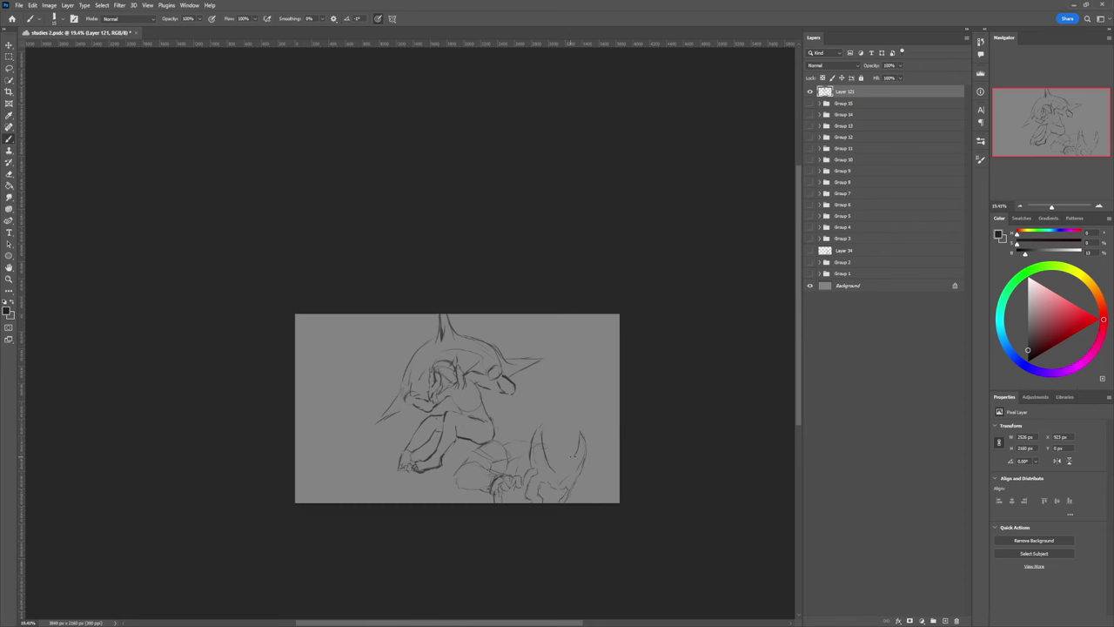
{"action": "left_click_drag", "start_coordinate": [573, 470], "coordinate": [549, 451]}
{"action": "mouse_move", "coordinate": [564, 493]}
{"action": "left_mouse_down"}
{"action": "mouse_move", "coordinate": [557, 505]}
{"action": "mouse_move", "coordinate": [567, 489]}
{"action": "left_mouse_up"}
- Lasso the whole collapsed figure, scale it down to about 86%, rotate it slightly and reposition it beside the seated figure
{"action": "key", "text": "z"}
{"action": "left_click_drag", "start_coordinate": [533, 462], "coordinate": [528, 460]}
{"action": "key", "text": "l"}
{"action": "mouse_move", "coordinate": [453, 498]}
{"action": "left_mouse_down"}
{"action": "mouse_move", "coordinate": [515, 435]}
{"action": "mouse_move", "coordinate": [612, 430]}
{"action": "mouse_move", "coordinate": [546, 523]}
{"action": "mouse_move", "coordinate": [508, 522]}
{"action": "mouse_move", "coordinate": [587, 420]}
{"action": "left_mouse_up"}
{"action": "key", "text": "ctrl+t"}
{"action": "left_click_drag", "start_coordinate": [580, 434], "coordinate": [599, 398]}
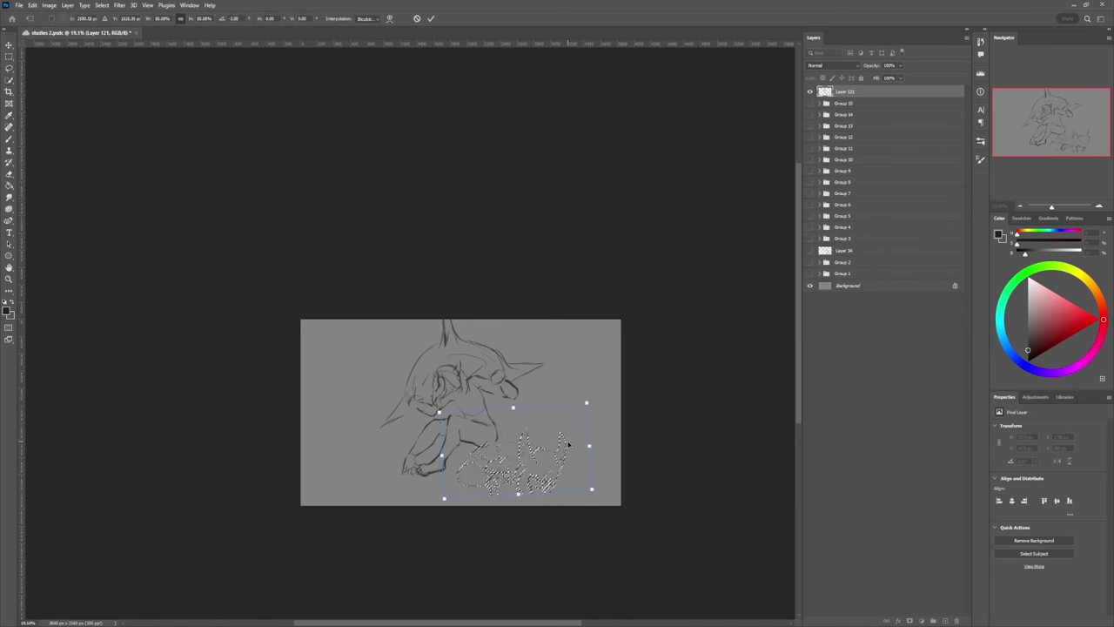
{"action": "left_click_drag", "start_coordinate": [574, 447], "coordinate": [572, 451]}
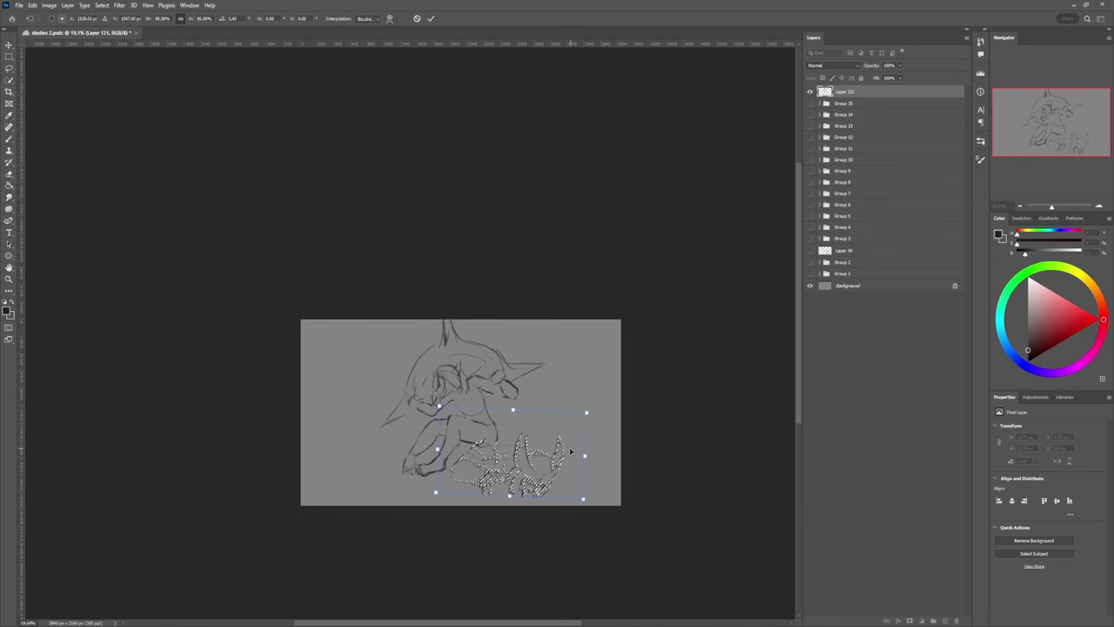
{"action": "key", "text": "Return"}
- Clean up the lines where the two figures meet and add horizontal ground lines behind them
{"action": "key", "text": "e"}
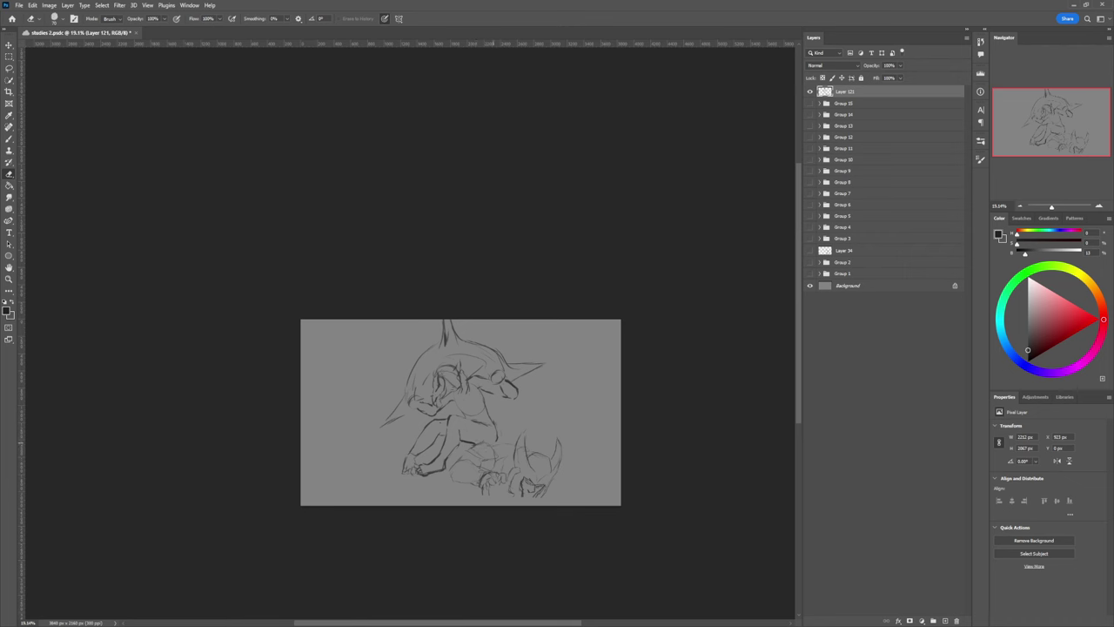
{"action": "key", "text": "b"}
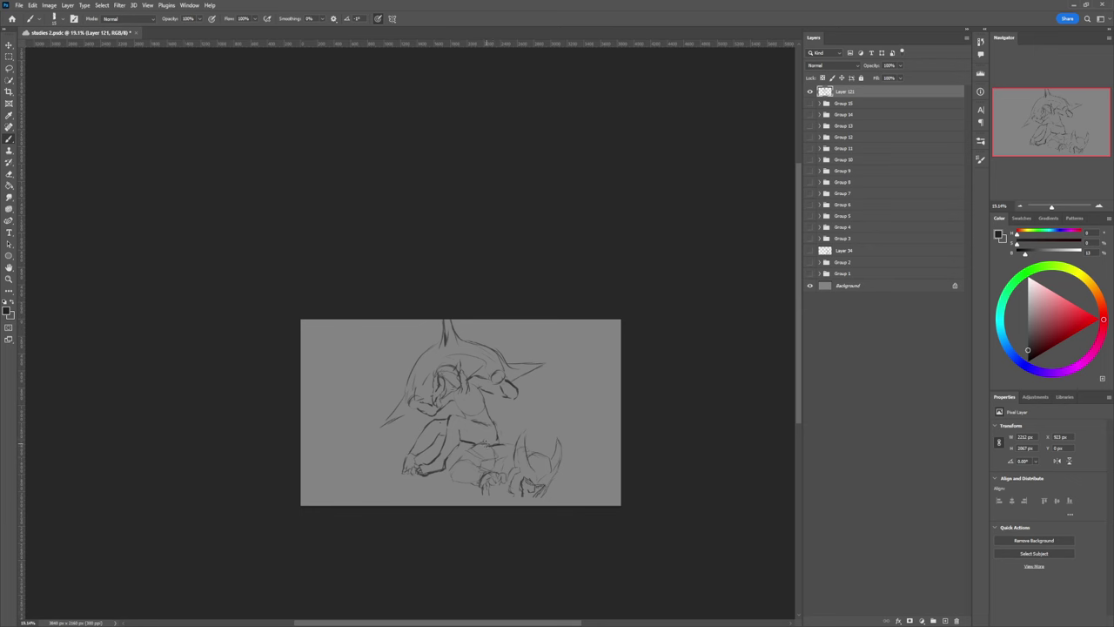
{"action": "left_click_drag", "start_coordinate": [465, 453], "coordinate": [517, 445]}
{"action": "left_click_drag", "start_coordinate": [505, 428], "coordinate": [550, 426]}
- Sketch a tall broken pillar left of the seated figure, with a notched inner edge, a carved recess and a base
{"action": "left_click_drag", "start_coordinate": [357, 407], "coordinate": [366, 450]}
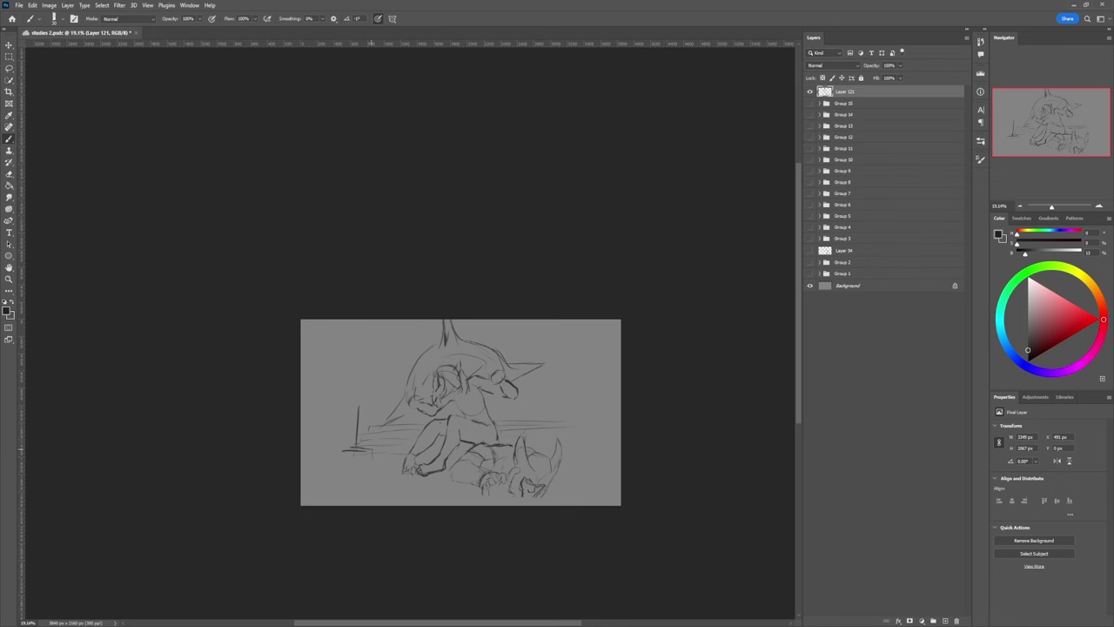
{"action": "left_click_drag", "start_coordinate": [361, 454], "coordinate": [380, 458]}
{"action": "left_click_drag", "start_coordinate": [359, 386], "coordinate": [347, 383]}
{"action": "left_click_drag", "start_coordinate": [366, 318], "coordinate": [362, 359]}
{"action": "left_click_drag", "start_coordinate": [338, 355], "coordinate": [361, 361]}
{"action": "mouse_move", "coordinate": [362, 319]}
{"action": "left_mouse_down"}
{"action": "mouse_move", "coordinate": [348, 376]}
{"action": "mouse_move", "coordinate": [334, 377]}
{"action": "left_mouse_up"}
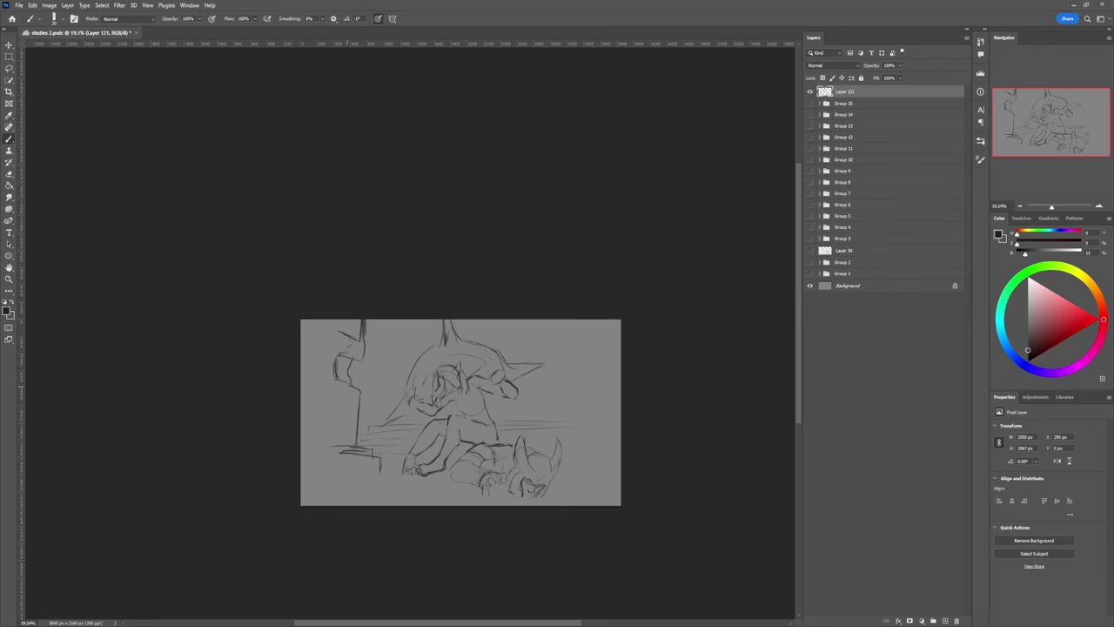
- Draw the pillar's outer edge and extend its base ledge to the canvas edge, undoing one stray vertical line
{"action": "left_click_drag", "start_coordinate": [303, 415], "coordinate": [300, 371]}
{"action": "mouse_move", "coordinate": [309, 320]}
{"action": "left_mouse_down"}
{"action": "mouse_move", "coordinate": [301, 407]}
{"action": "mouse_move", "coordinate": [352, 441]}
{"action": "mouse_move", "coordinate": [334, 442]}
{"action": "mouse_move", "coordinate": [336, 452]}
{"action": "left_mouse_up"}
{"action": "left_click_drag", "start_coordinate": [380, 473], "coordinate": [379, 504]}
{"action": "key", "text": "ctrl+z"}
{"action": "left_click_drag", "start_coordinate": [381, 470], "coordinate": [400, 469]}
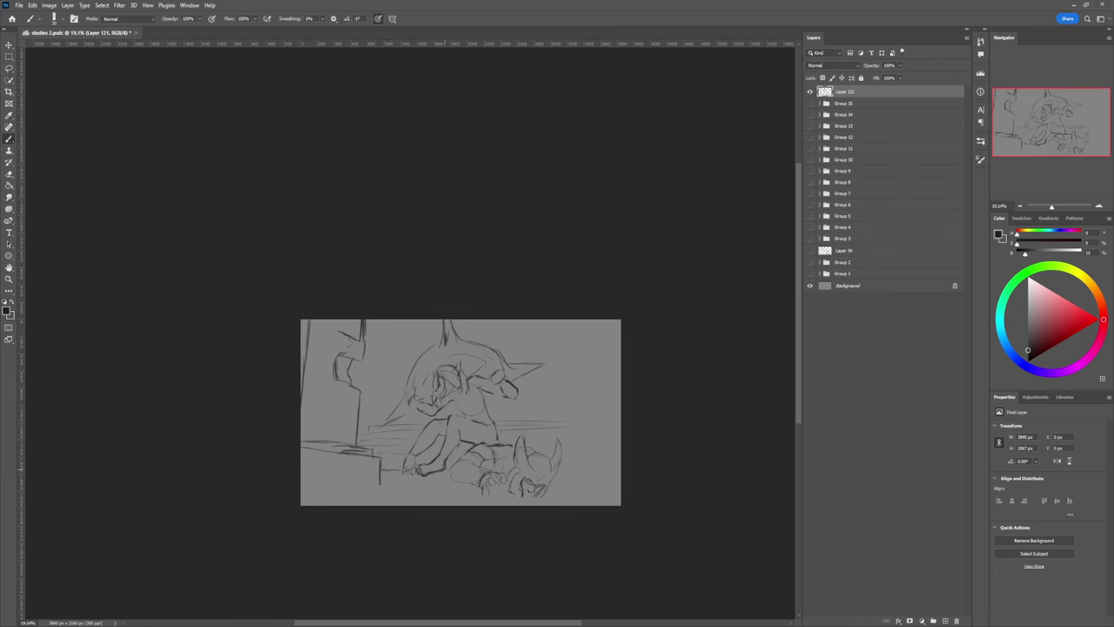
- Enlarge the entire sketch proportionally with Free Transform so that it extends past the right side of the canvas
{"action": "key", "text": "ctrl+t"}
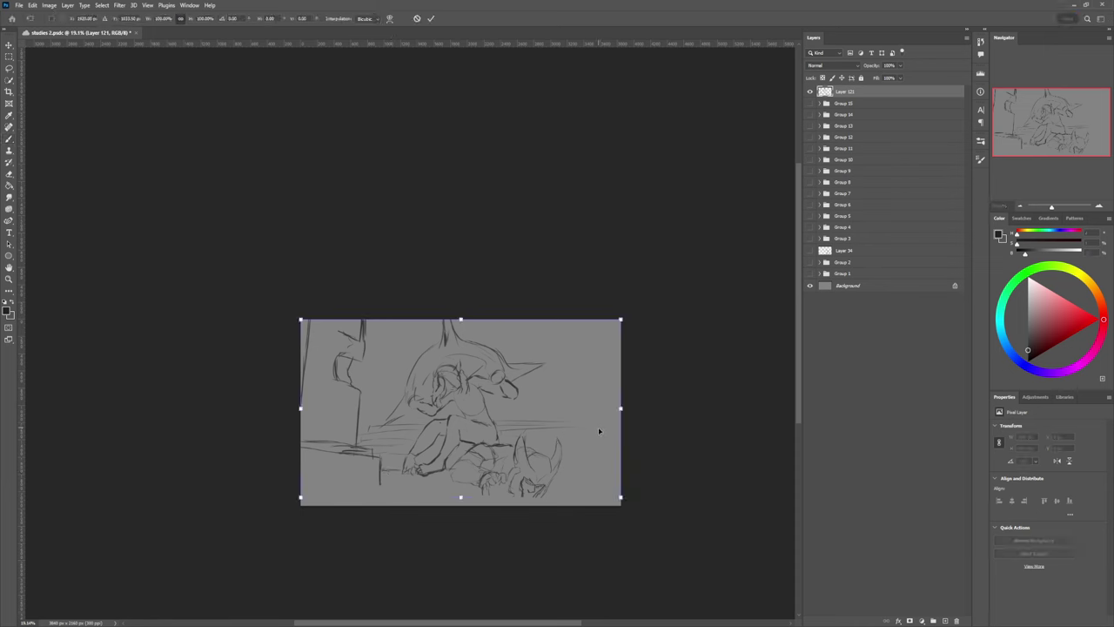
{"action": "mouse_move", "coordinate": [621, 407]}
{"action": "left_mouse_down"}
{"action": "mouse_move", "coordinate": [645, 408]}
{"action": "mouse_move", "coordinate": [603, 427]}
{"action": "mouse_move", "coordinate": [600, 414]}
{"action": "left_mouse_up"}
{"action": "key", "text": "Return"}
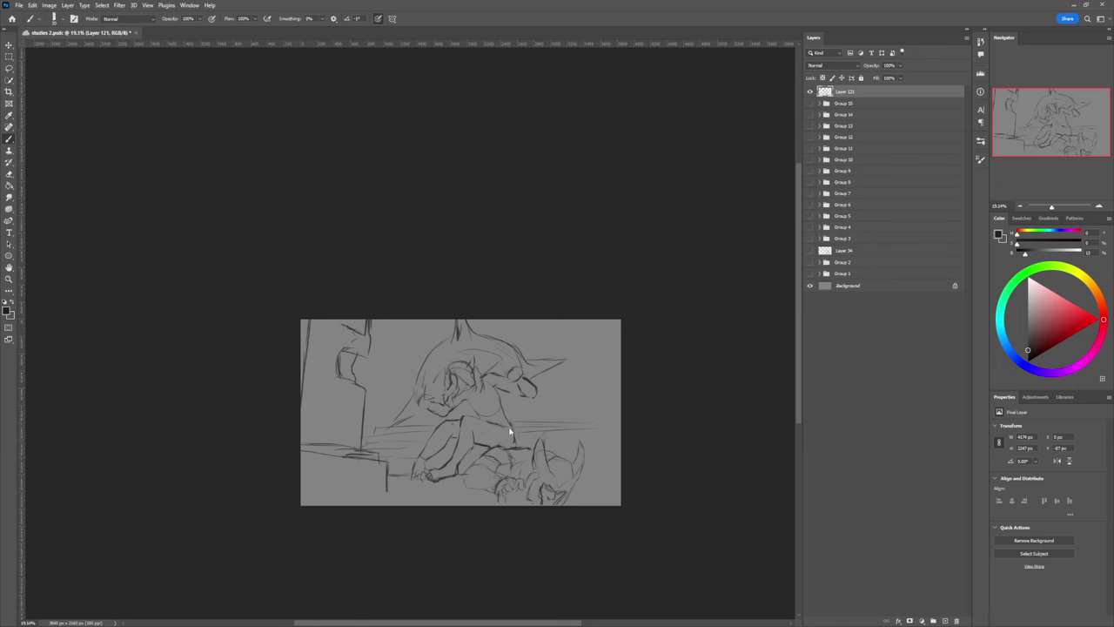
- Lasso the horned head, rotate and raise it slightly with Free Transform, and shift the whole sketch down
{"action": "key", "text": "l"}
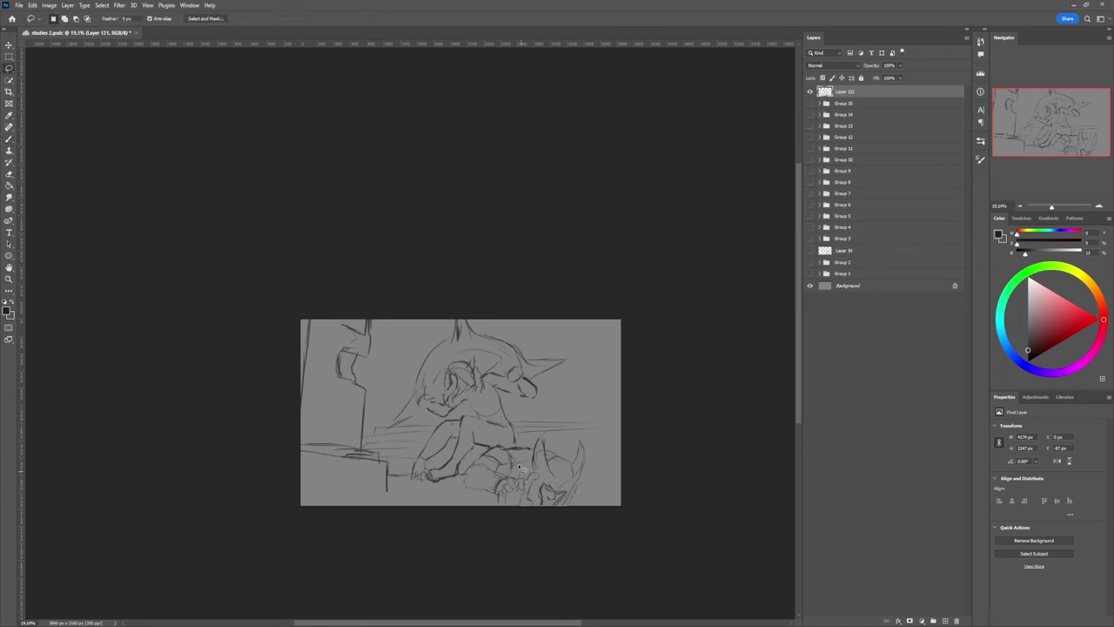
{"action": "mouse_move", "coordinate": [518, 466]}
{"action": "left_mouse_down"}
{"action": "mouse_move", "coordinate": [594, 483]}
{"action": "mouse_move", "coordinate": [587, 496]}
{"action": "left_mouse_up"}
{"action": "key", "text": "ctrl+t"}
{"action": "left_click_drag", "start_coordinate": [606, 433], "coordinate": [600, 421]}
{"action": "left_click_drag", "start_coordinate": [574, 477], "coordinate": [578, 465]}
{"action": "key", "text": "Return"}
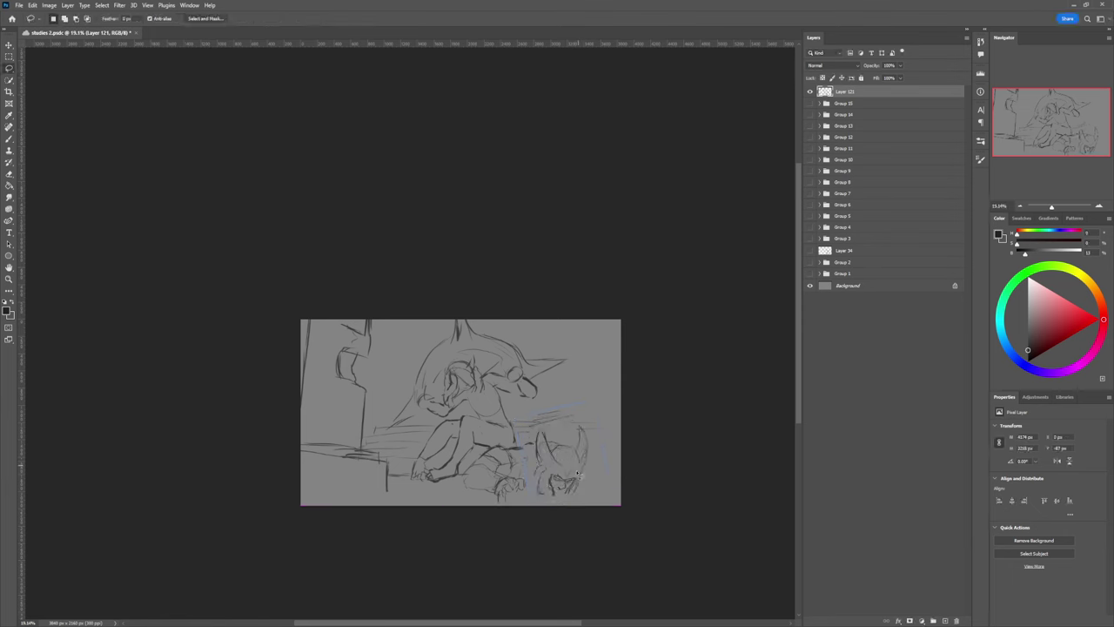
{"action": "key", "text": "ctrl+t"}
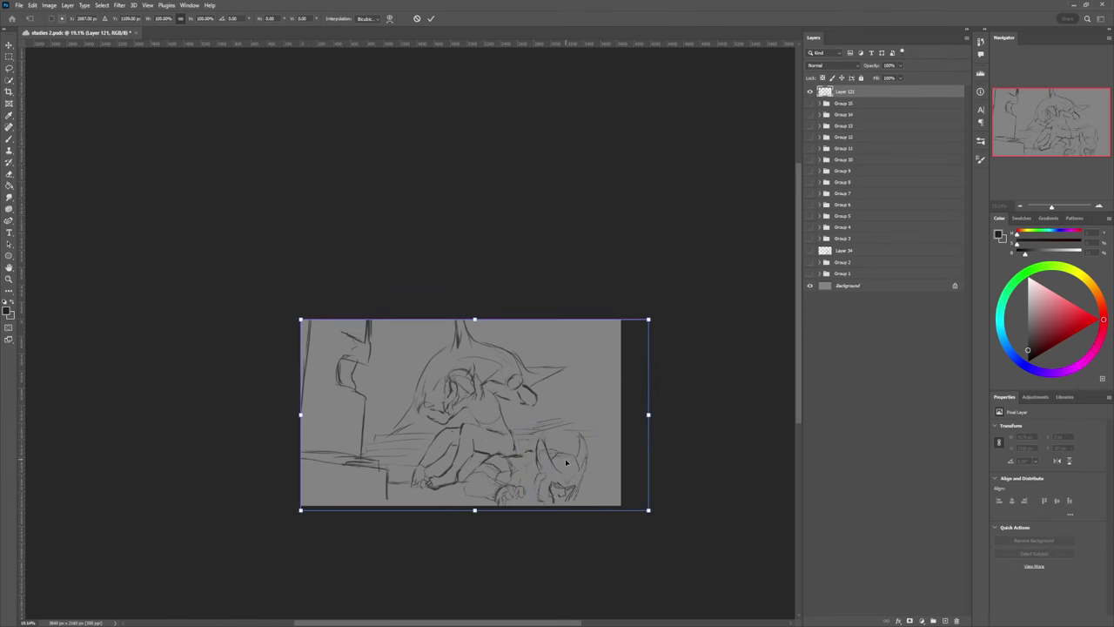
{"action": "key", "text": "Return"}
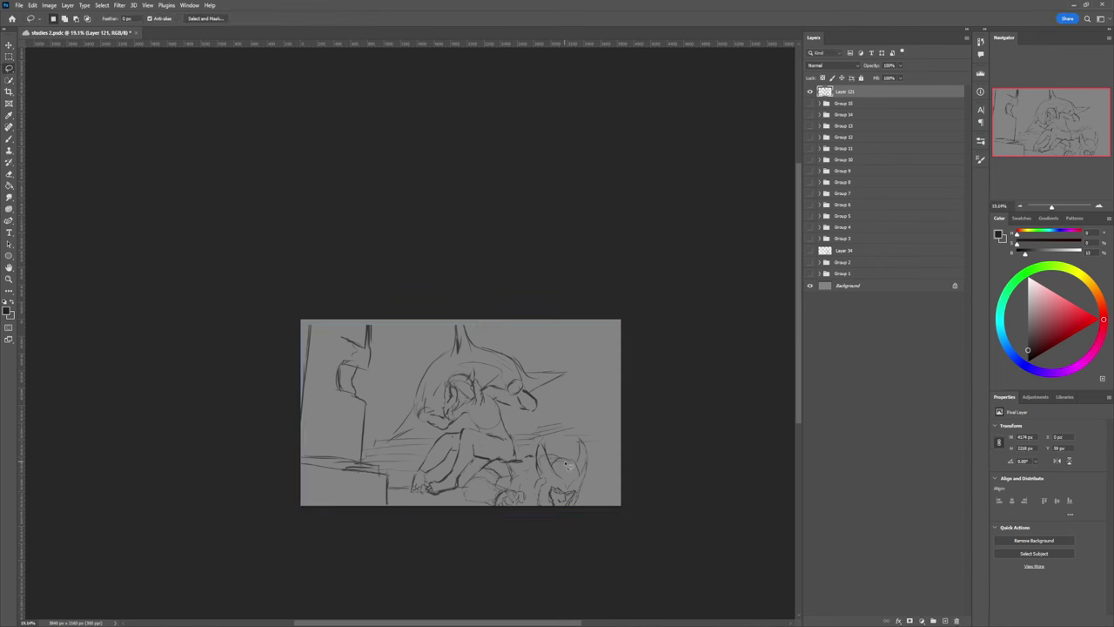
- Sketch an angular fallen form with a pointed end in front of the pillar's ledge, erasing and redrawing its overlapping lines
{"action": "key", "text": "b"}
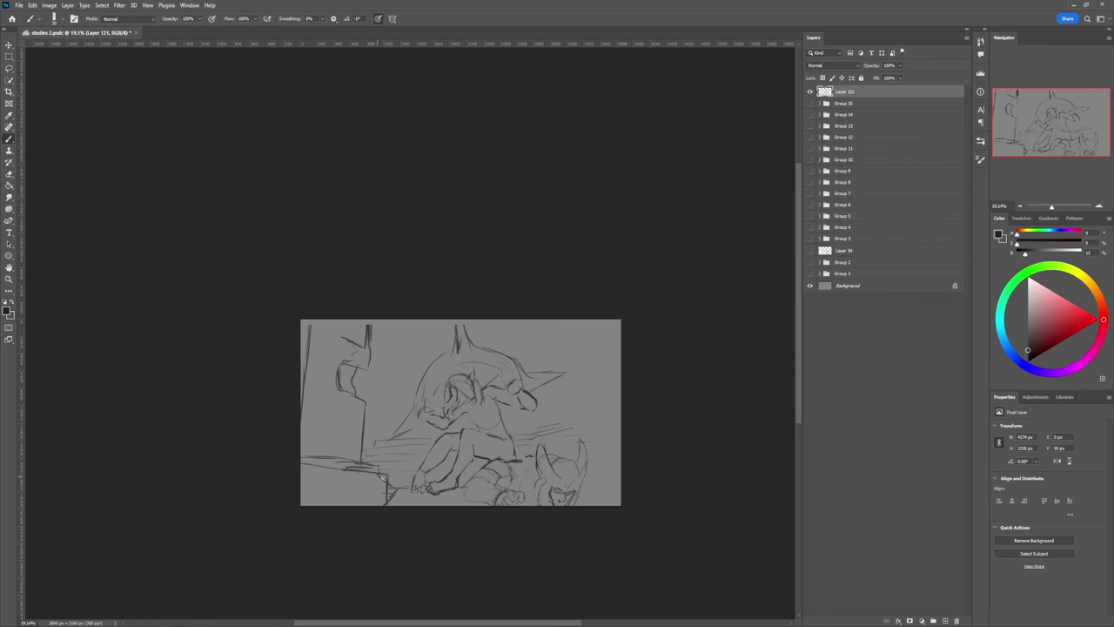
{"action": "mouse_move", "coordinate": [392, 491]}
{"action": "left_mouse_down"}
{"action": "mouse_move", "coordinate": [364, 489]}
{"action": "mouse_move", "coordinate": [378, 493]}
{"action": "left_mouse_up"}
{"action": "mouse_move", "coordinate": [372, 474]}
{"action": "left_mouse_down"}
{"action": "mouse_move", "coordinate": [331, 506]}
{"action": "mouse_move", "coordinate": [344, 483]}
{"action": "mouse_move", "coordinate": [332, 478]}
{"action": "mouse_move", "coordinate": [358, 474]}
{"action": "mouse_move", "coordinate": [331, 505]}
{"action": "left_mouse_up"}
{"action": "mouse_move", "coordinate": [357, 486]}
{"action": "left_mouse_down"}
{"action": "mouse_move", "coordinate": [370, 478]}
{"action": "mouse_move", "coordinate": [343, 504]}
{"action": "left_mouse_up"}
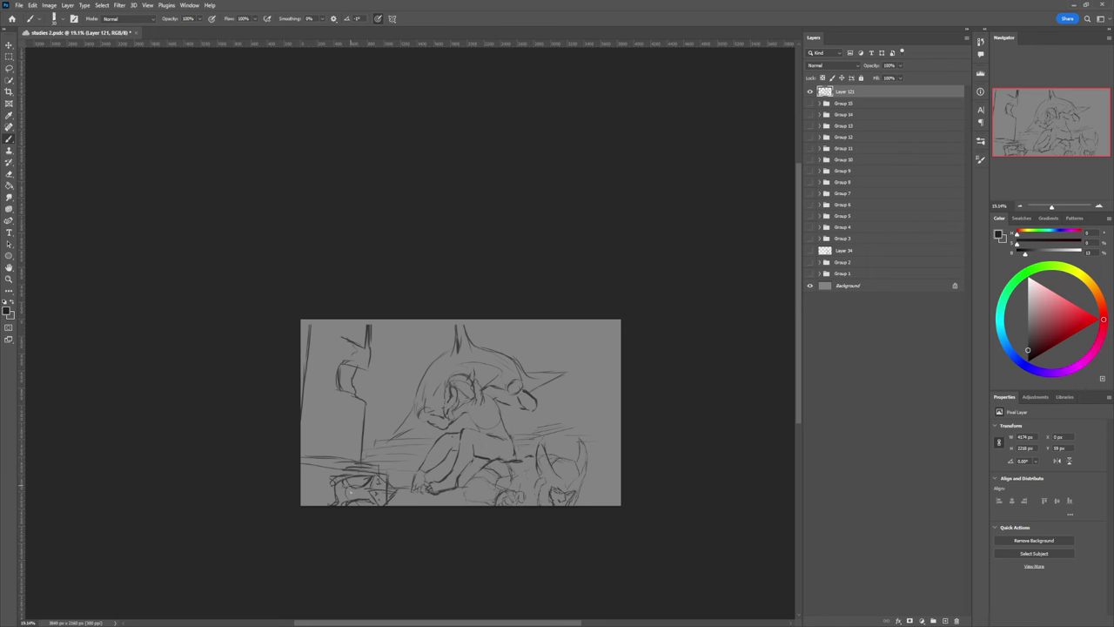
{"action": "mouse_move", "coordinate": [337, 479]}
{"action": "left_mouse_down"}
{"action": "mouse_move", "coordinate": [337, 497]}
{"action": "mouse_move", "coordinate": [345, 483]}
{"action": "mouse_move", "coordinate": [369, 504]}
{"action": "left_mouse_up"}
{"action": "key", "text": "e"}
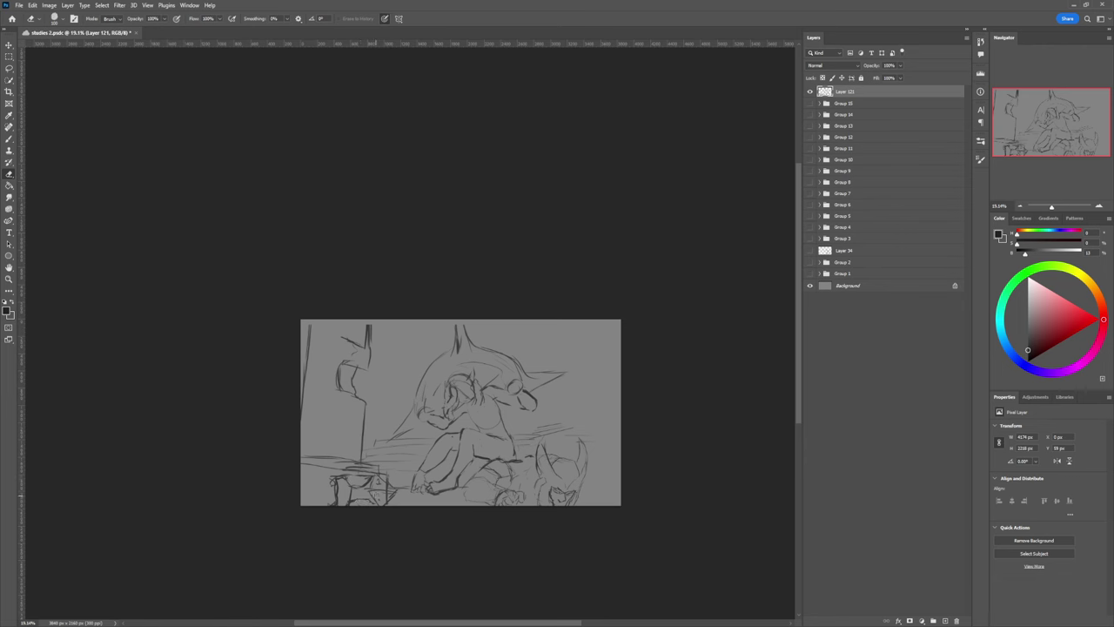
{"action": "key", "text": "b"}
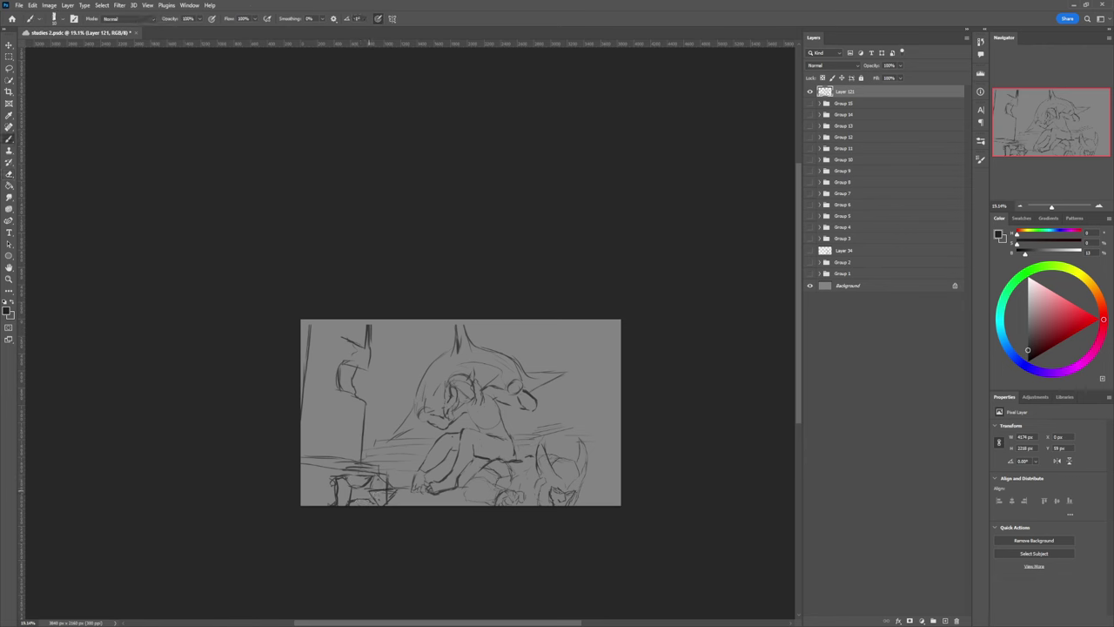
{"action": "mouse_move", "coordinate": [373, 474]}
{"action": "left_mouse_down"}
{"action": "mouse_move", "coordinate": [397, 487]}
{"action": "mouse_move", "coordinate": [378, 505]}
{"action": "mouse_move", "coordinate": [395, 487]}
{"action": "left_mouse_up"}
- Draw bent fingers on the seated figure's two raised hands over the placeholder circles
{"action": "key", "text": "z"}
{"action": "left_click_drag", "start_coordinate": [522, 461], "coordinate": [591, 426]}
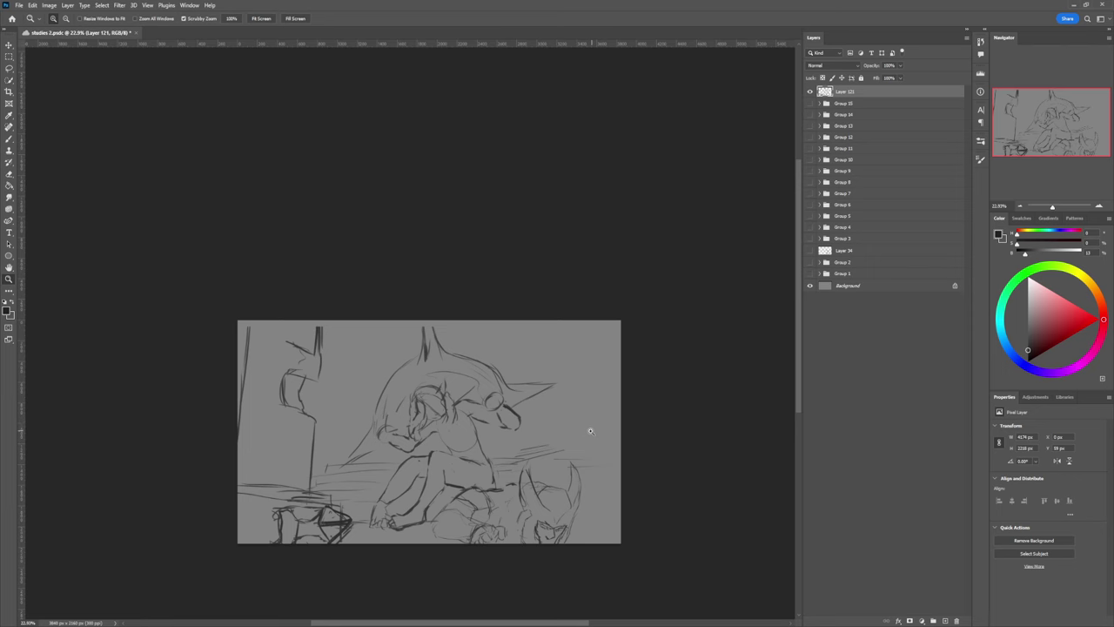
{"action": "left_click", "coordinate": [567, 451]}
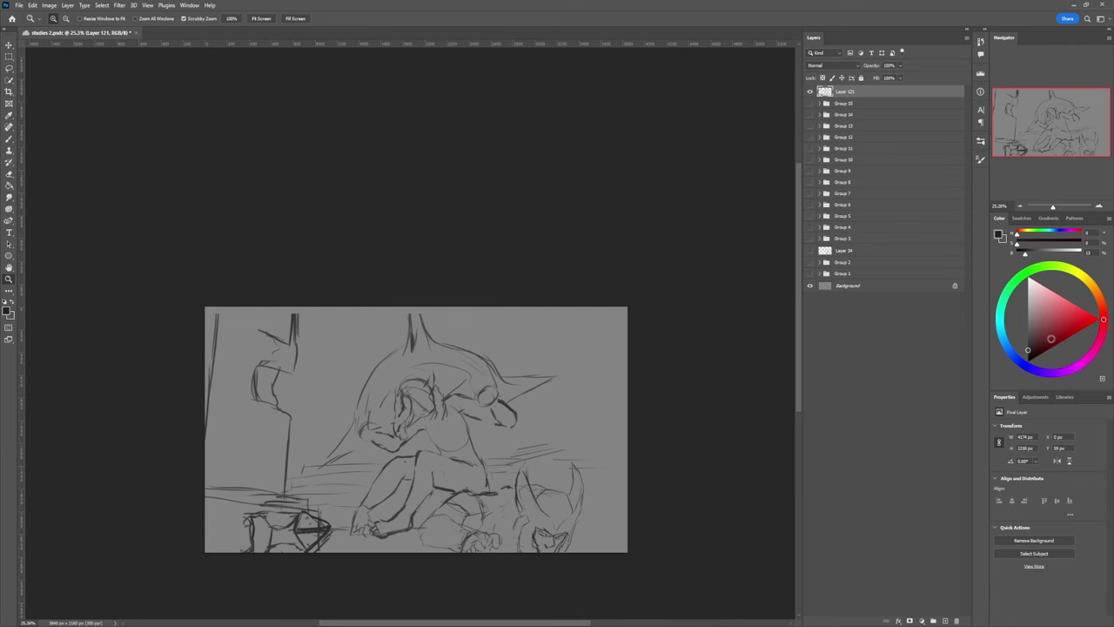
{"action": "left_click_drag", "start_coordinate": [471, 411], "coordinate": [505, 397]}
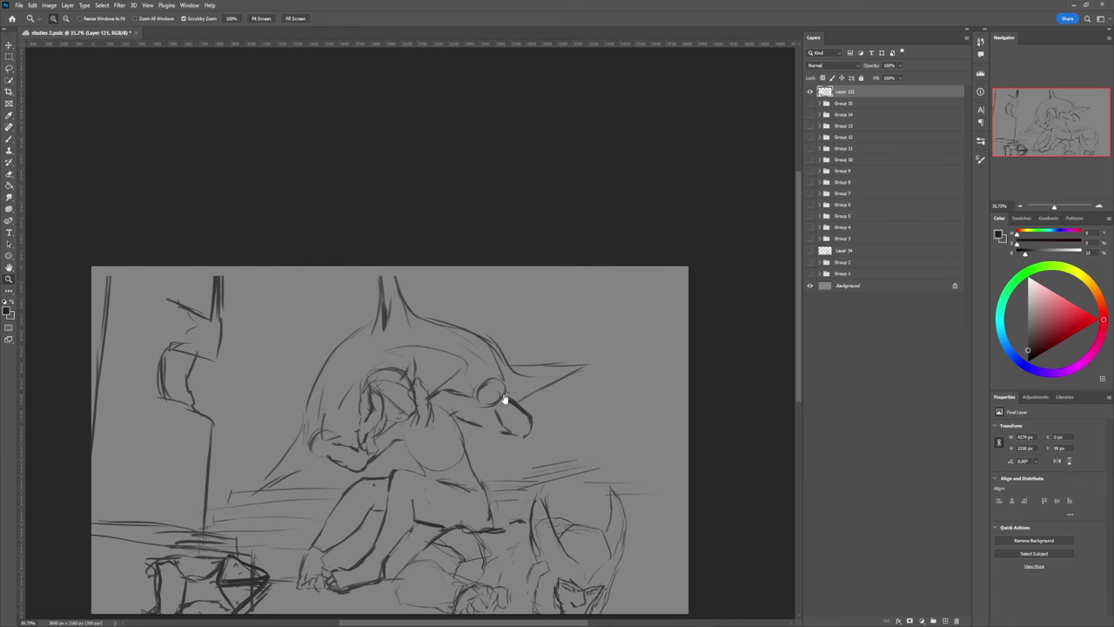
{"action": "key", "text": "b"}
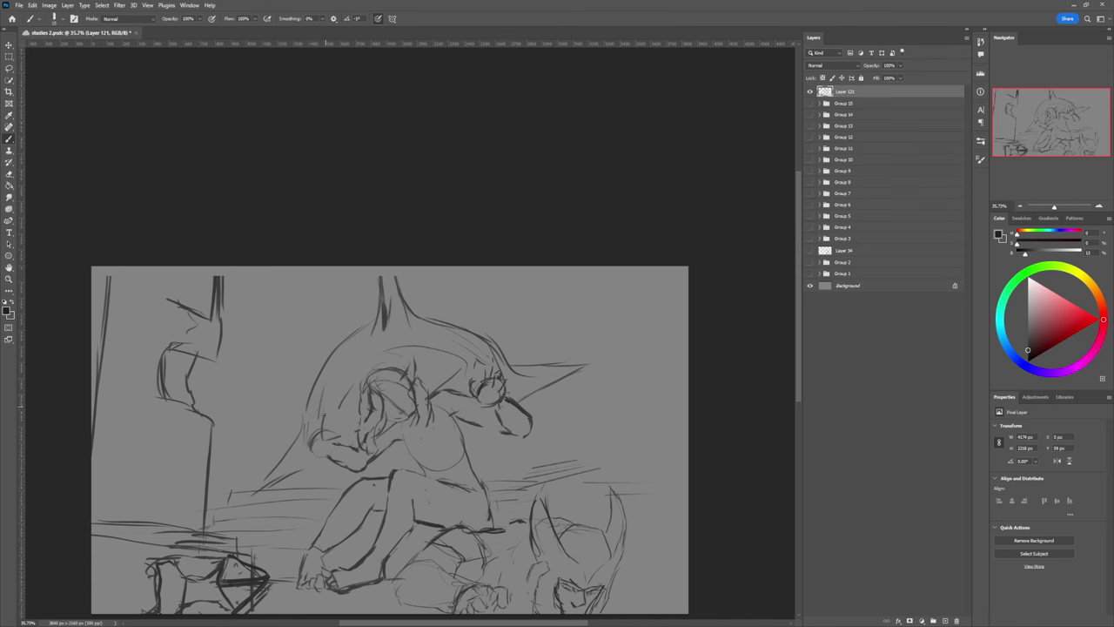
{"action": "left_click_drag", "start_coordinate": [321, 416], "coordinate": [318, 432]}
{"action": "mouse_move", "coordinate": [321, 419]}
{"action": "left_mouse_down"}
{"action": "mouse_move", "coordinate": [310, 435]}
{"action": "mouse_move", "coordinate": [300, 415]}
{"action": "left_mouse_up"}
{"action": "left_click_drag", "start_coordinate": [313, 441], "coordinate": [296, 442]}
{"action": "left_click_drag", "start_coordinate": [321, 426], "coordinate": [325, 436]}
{"action": "left_click_drag", "start_coordinate": [449, 481], "coordinate": [423, 475]}
- Lower the opacity of the sketch layer to 24%
{"action": "left_click_drag", "start_coordinate": [555, 462], "coordinate": [535, 477]}
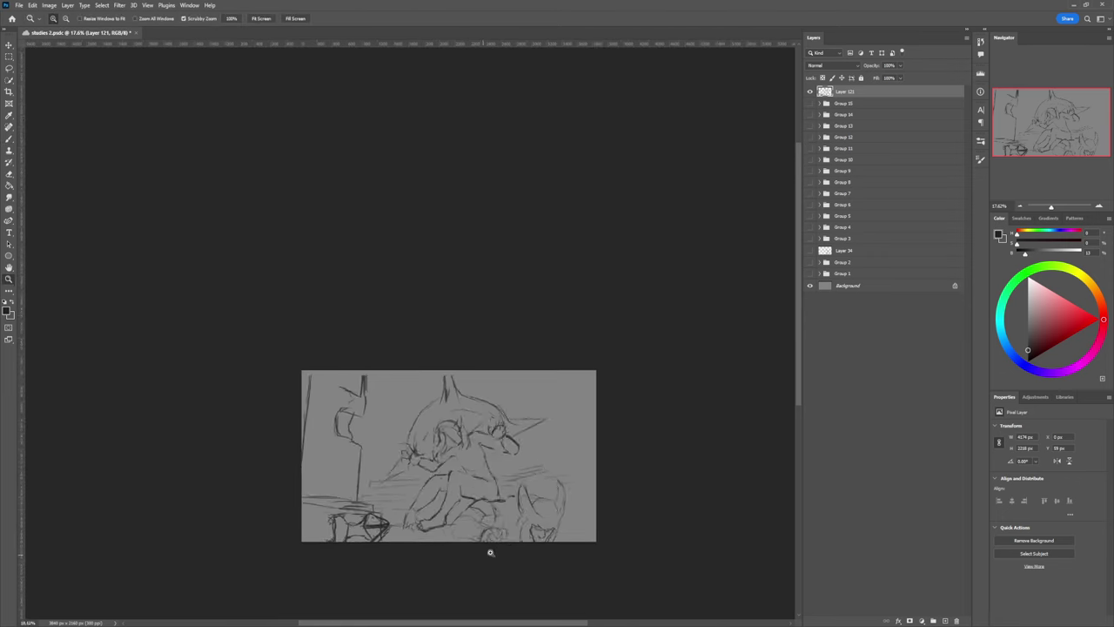
{"action": "left_click_drag", "start_coordinate": [490, 552], "coordinate": [503, 552]}
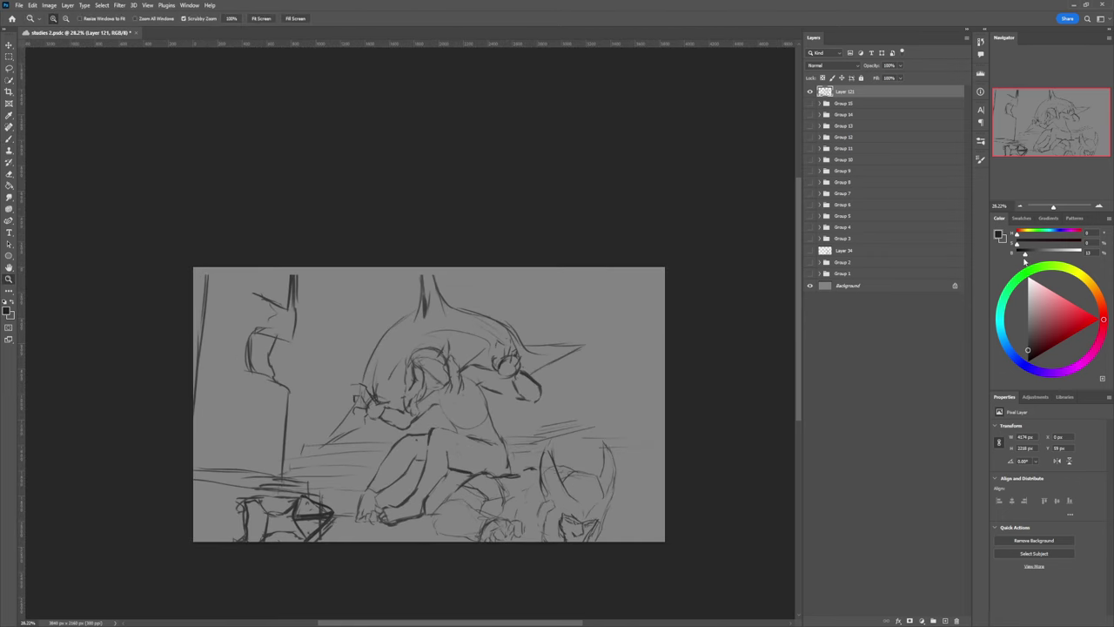
{"action": "left_click_drag", "start_coordinate": [877, 66], "coordinate": [864, 70]}
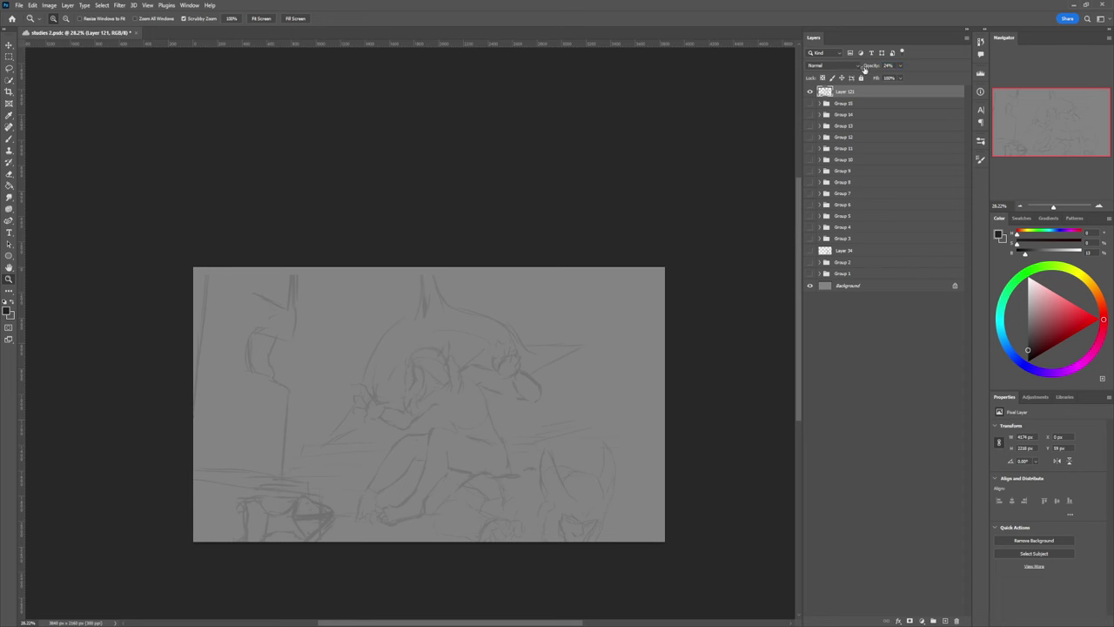
- Add a new layer above the faded sketch and draw the seated figure's pointed horn nearest the raised arm in thin dark lines
{"action": "key", "text": "ctrl+shift+alt+n"}
{"action": "scroll", "coordinate": [592, 427], "scroll_direction": "down", "scroll_amount": 2}
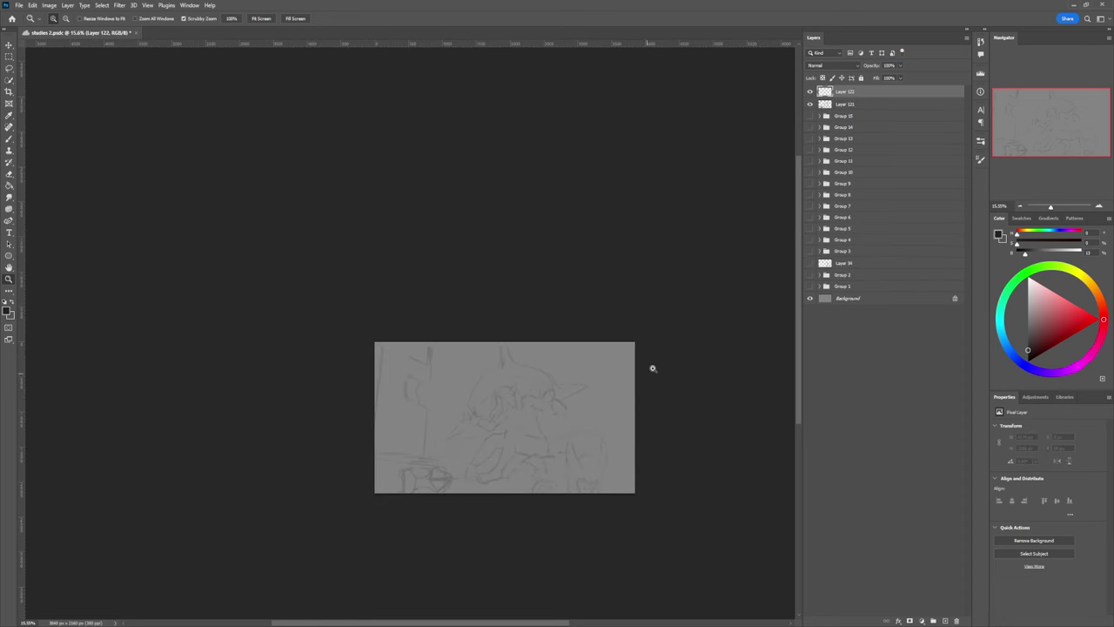
{"action": "scroll", "coordinate": [589, 426], "scroll_direction": "up", "scroll_amount": 4}
{"action": "scroll", "coordinate": [674, 400], "scroll_direction": "down", "scroll_amount": 2}
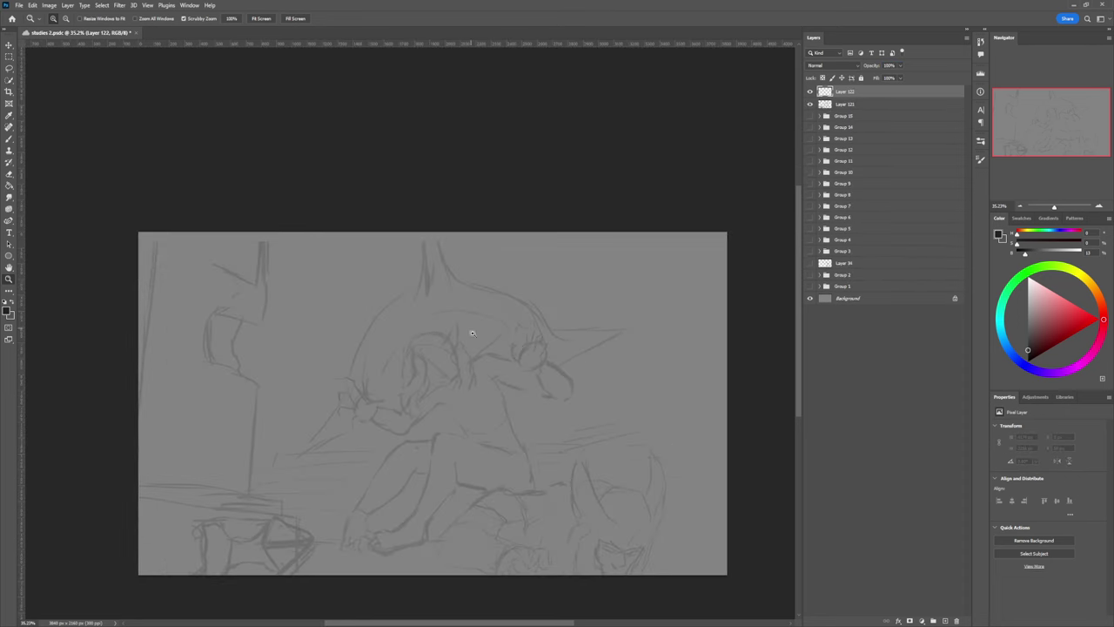
{"action": "scroll", "coordinate": [470, 328], "scroll_direction": "up", "scroll_amount": 2}
{"action": "scroll", "coordinate": [500, 334], "scroll_direction": "down", "scroll_amount": 1}
{"action": "scroll", "coordinate": [462, 430], "scroll_direction": "up", "scroll_amount": 3}
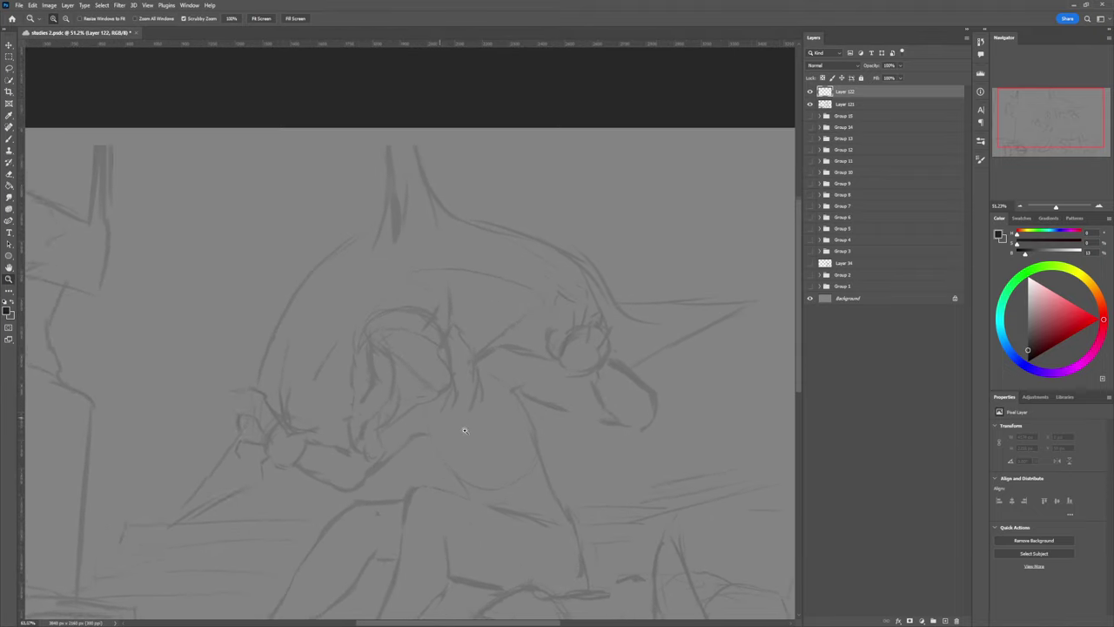
{"action": "scroll", "coordinate": [468, 430], "scroll_direction": "up", "scroll_amount": 2}
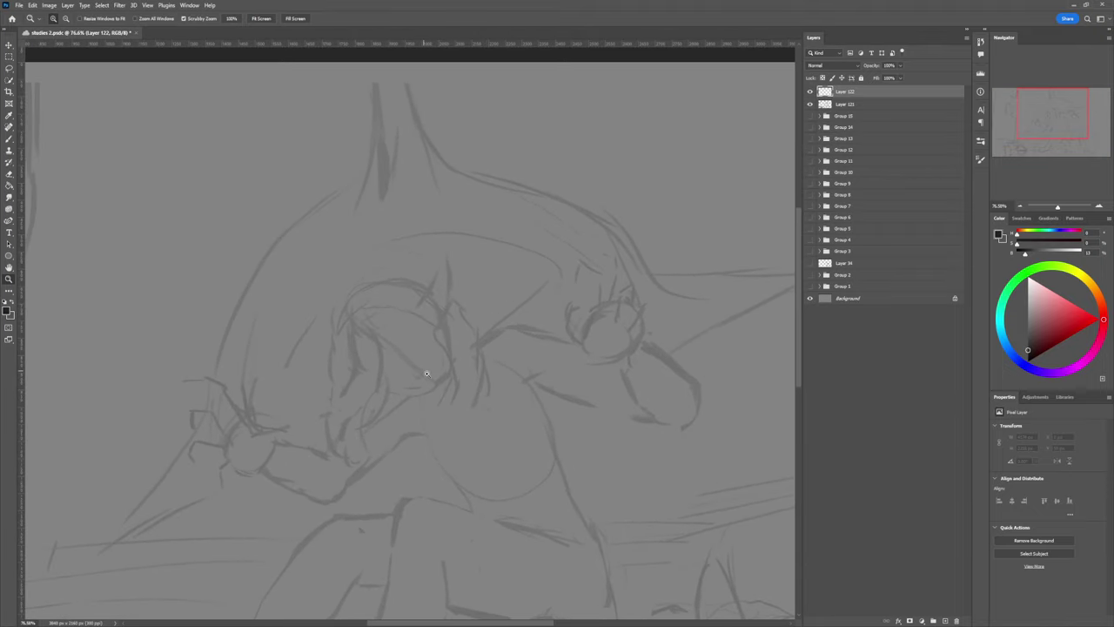
{"action": "scroll", "coordinate": [428, 373], "scroll_direction": "up", "scroll_amount": 1}
{"action": "scroll", "coordinate": [447, 381], "scroll_direction": "up", "scroll_amount": 1}
{"action": "scroll", "coordinate": [447, 372], "scroll_direction": "up", "scroll_amount": 1}
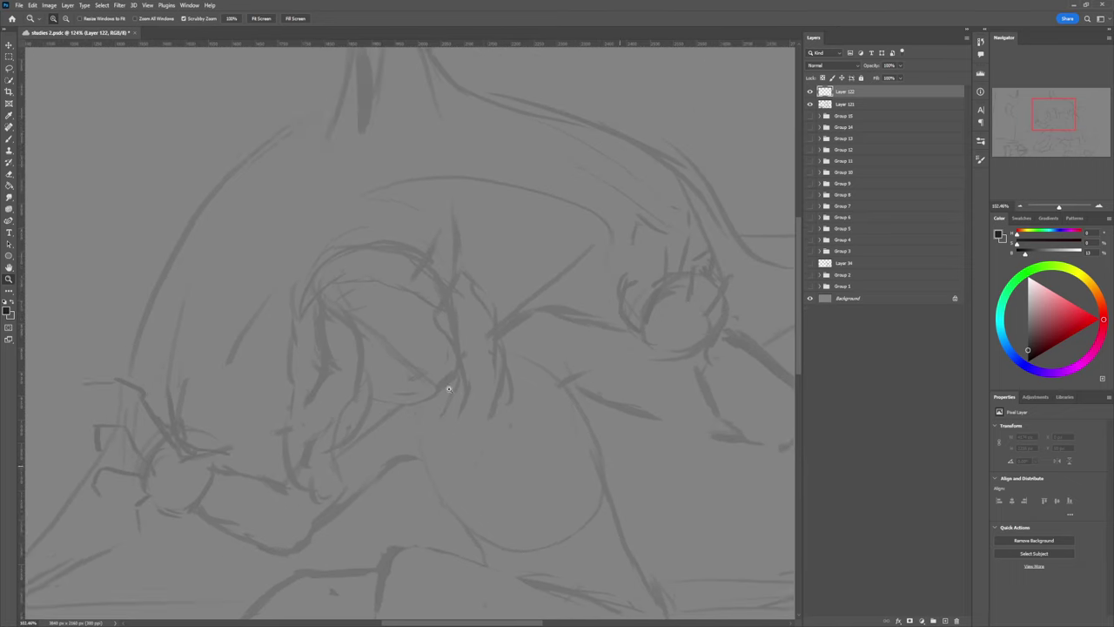
{"action": "key", "text": "b"}
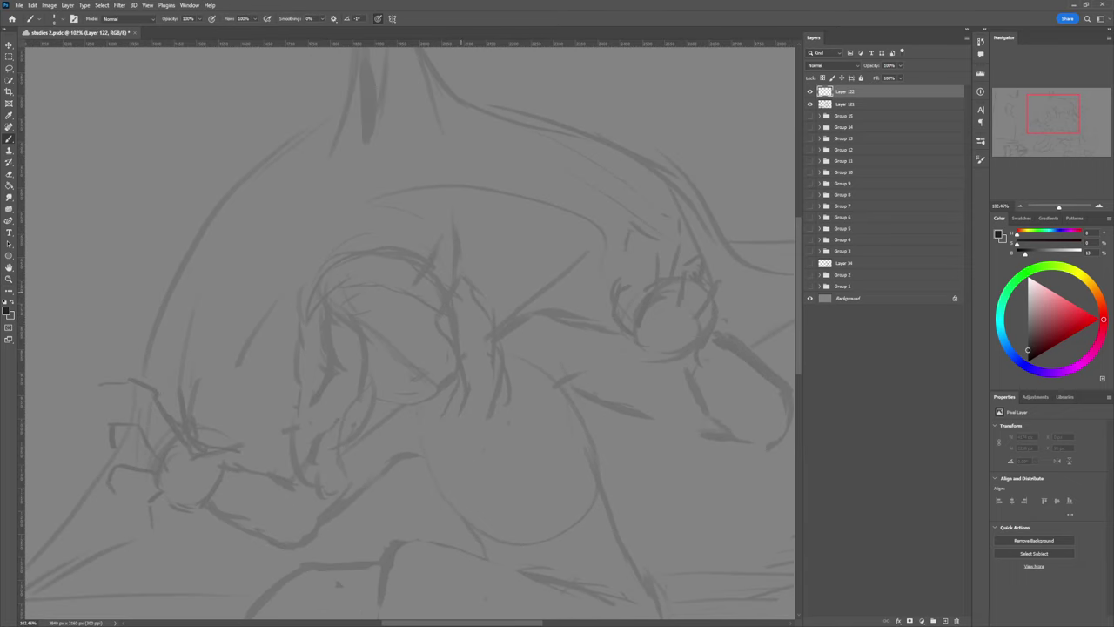
{"action": "left_click_drag", "start_coordinate": [413, 285], "coordinate": [447, 224]}
{"action": "key", "text": "ctrl+z"}
{"action": "mouse_move", "coordinate": [415, 280]}
{"action": "left_mouse_down"}
{"action": "mouse_move", "coordinate": [449, 222]}
{"action": "mouse_move", "coordinate": [442, 311]}
{"action": "left_mouse_up"}
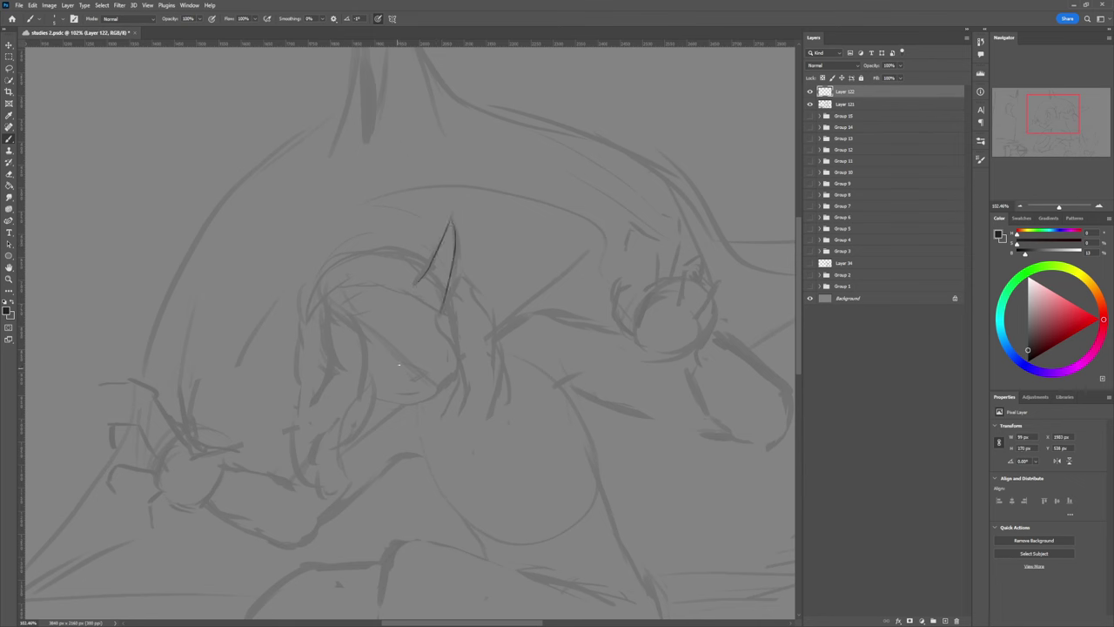
{"action": "key", "text": "ctrl+z"}
{"action": "left_click_drag", "start_coordinate": [448, 223], "coordinate": [453, 294]}
- Draw the seated figure's open grinning mouth and the angular chin and jaw line around it
{"action": "left_click_drag", "start_coordinate": [415, 373], "coordinate": [433, 359]}
{"action": "mouse_move", "coordinate": [436, 393]}
{"action": "left_mouse_down"}
{"action": "mouse_move", "coordinate": [398, 404]}
{"action": "mouse_move", "coordinate": [404, 377]}
{"action": "mouse_move", "coordinate": [382, 401]}
{"action": "left_mouse_up"}
{"action": "mouse_move", "coordinate": [444, 371]}
{"action": "left_mouse_down"}
{"action": "mouse_move", "coordinate": [438, 388]}
{"action": "mouse_move", "coordinate": [447, 346]}
{"action": "left_mouse_up"}
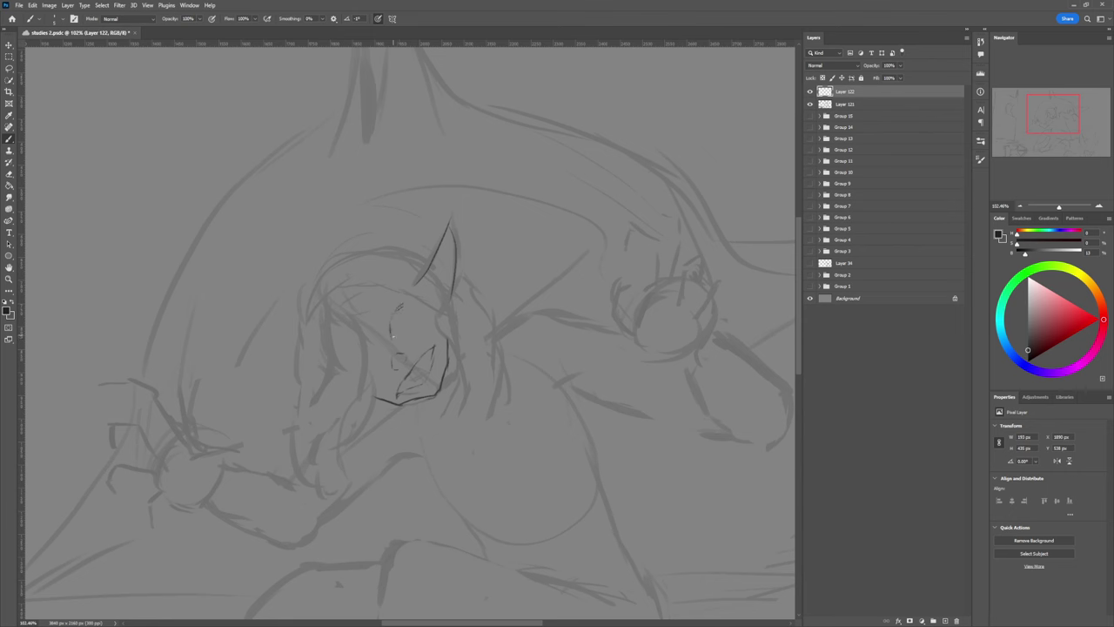
- Draw the seated figure's slanted eye with a thick dark outline and an oval iris
{"action": "left_click_drag", "start_coordinate": [394, 320], "coordinate": [404, 304]}
{"action": "left_click_drag", "start_coordinate": [392, 340], "coordinate": [402, 307]}
{"action": "left_click_drag", "start_coordinate": [395, 314], "coordinate": [406, 306]}
{"action": "left_click_drag", "start_coordinate": [396, 340], "coordinate": [406, 334]}
- Lasso the eye and adjust its angle and position on the face with Free Transform
{"action": "key", "text": "l"}
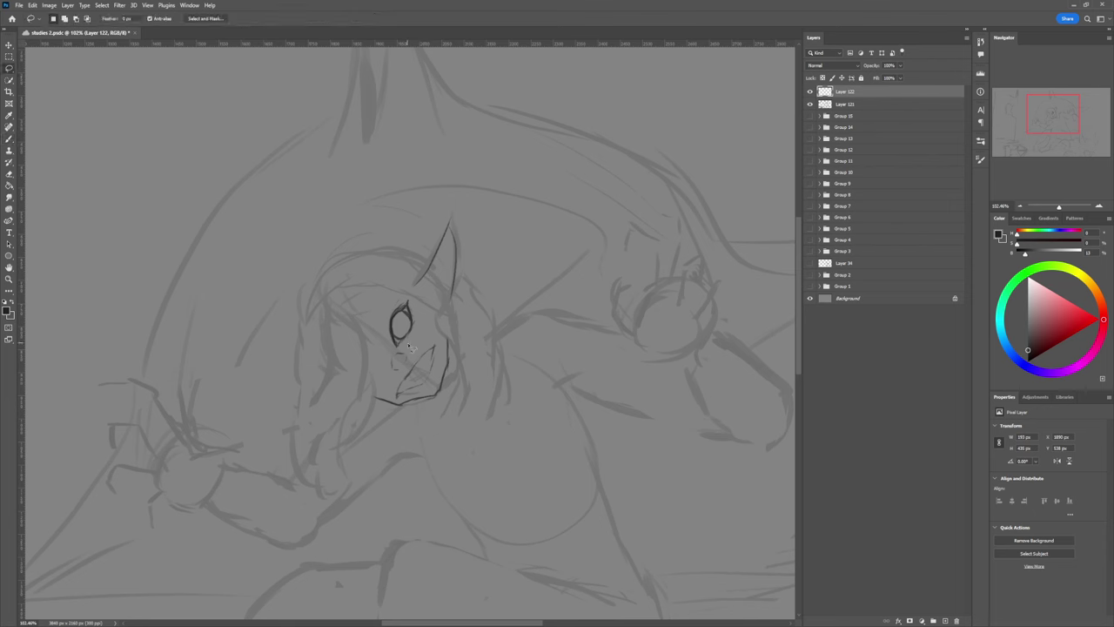
{"action": "left_click_drag", "start_coordinate": [402, 295], "coordinate": [427, 320]}
{"action": "key", "text": "ctrl+t"}
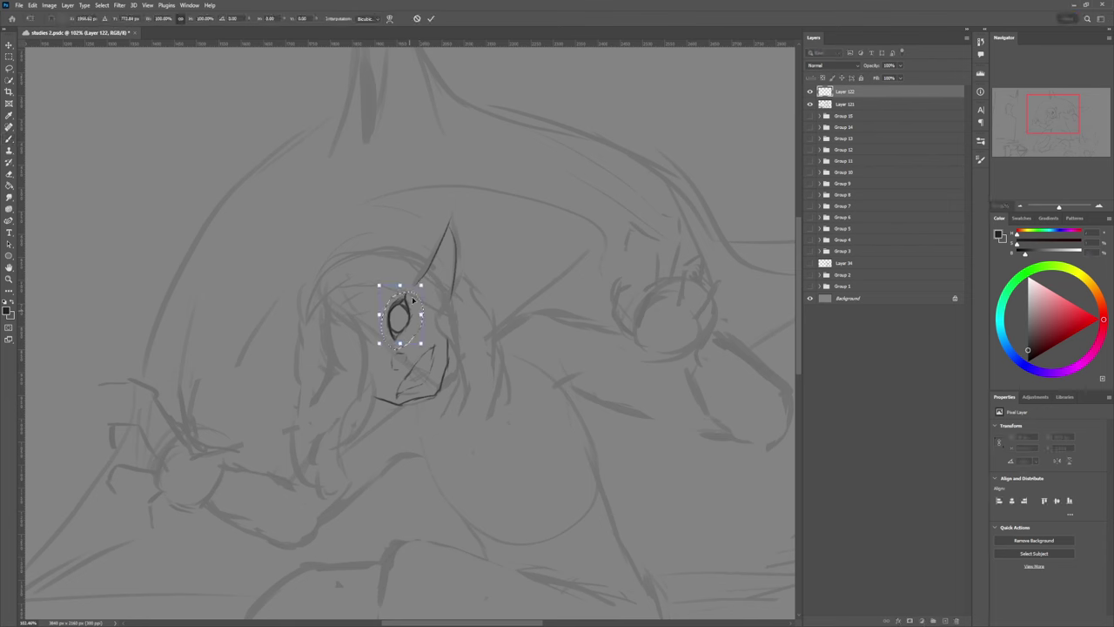
{"action": "mouse_move", "coordinate": [416, 279]}
{"action": "left_mouse_down"}
{"action": "mouse_move", "coordinate": [402, 288]}
{"action": "mouse_move", "coordinate": [402, 319]}
{"action": "mouse_move", "coordinate": [429, 276]}
{"action": "mouse_move", "coordinate": [419, 299]}
{"action": "left_mouse_up"}
{"action": "key", "text": "Return"}
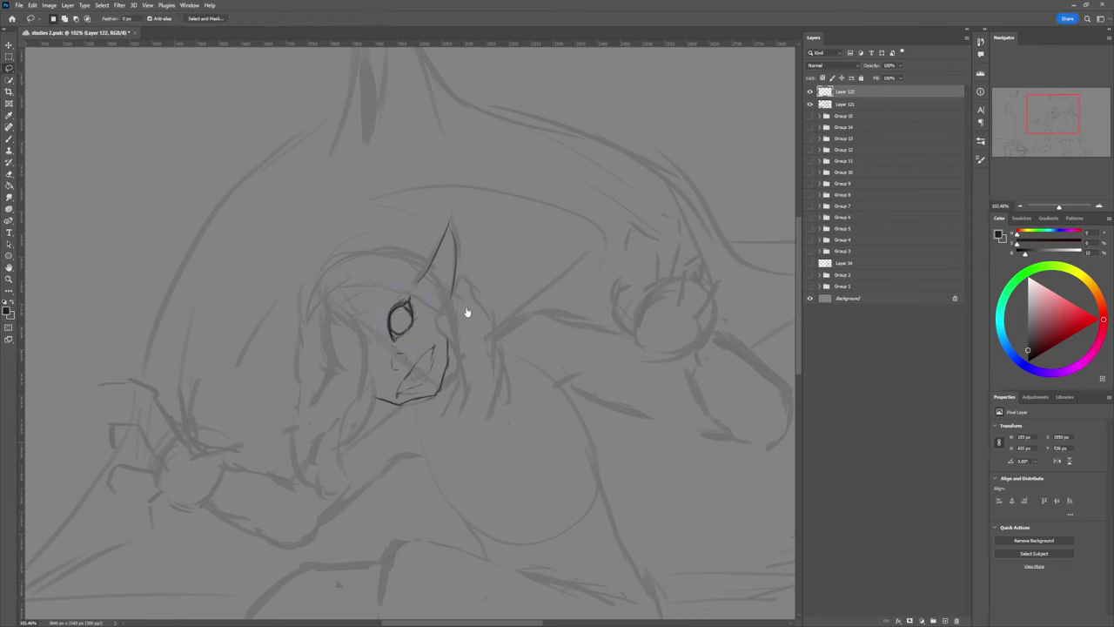
- Soften the eye's outline with the Smudge tool and darken its edge with the brush
{"action": "key", "text": "b"}
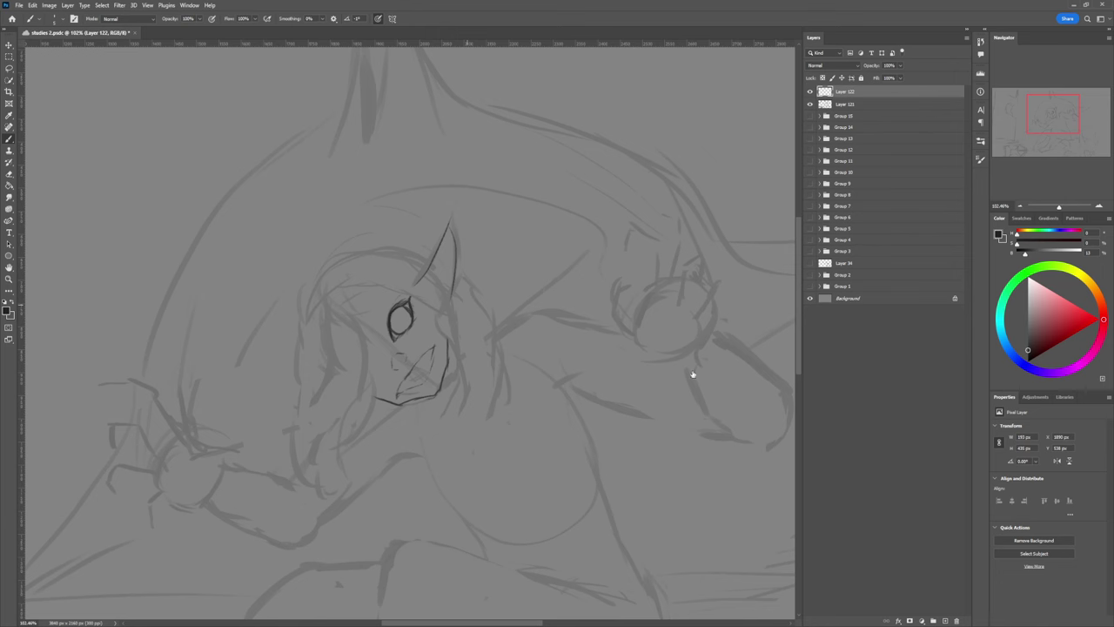
{"action": "key", "text": "r"}
{"action": "mouse_move", "coordinate": [415, 313]}
{"action": "left_mouse_down"}
{"action": "mouse_move", "coordinate": [400, 322]}
{"action": "mouse_move", "coordinate": [423, 323]}
{"action": "left_mouse_up"}
{"action": "key", "text": "bracketleft"}
{"action": "key", "text": "bracketleft"}
{"action": "key", "text": "ctrl+z"}
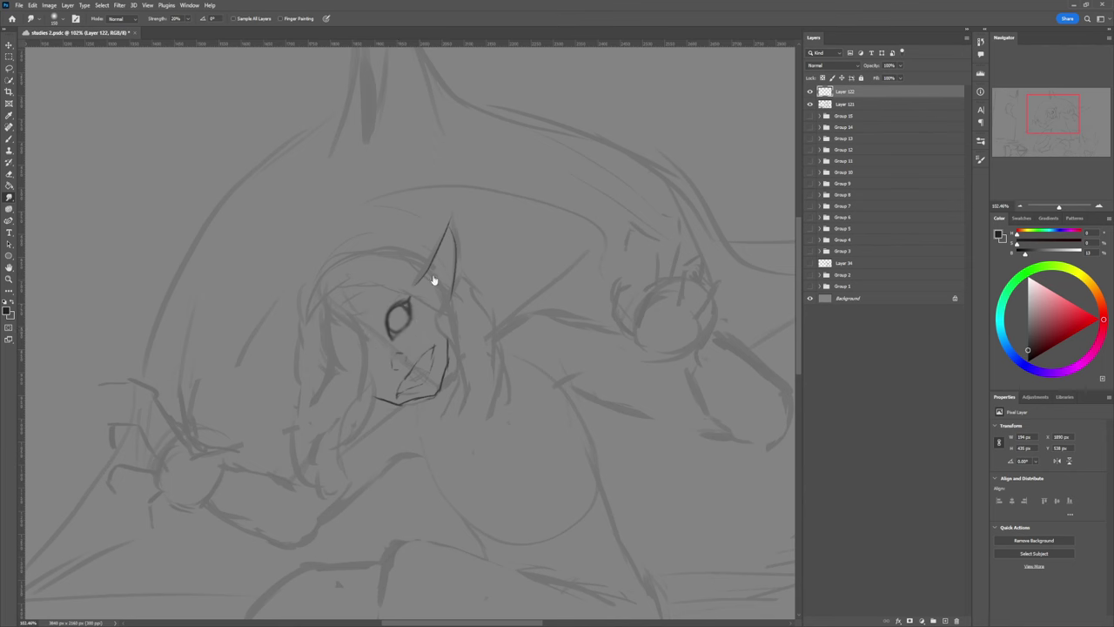
{"action": "key", "text": "b"}
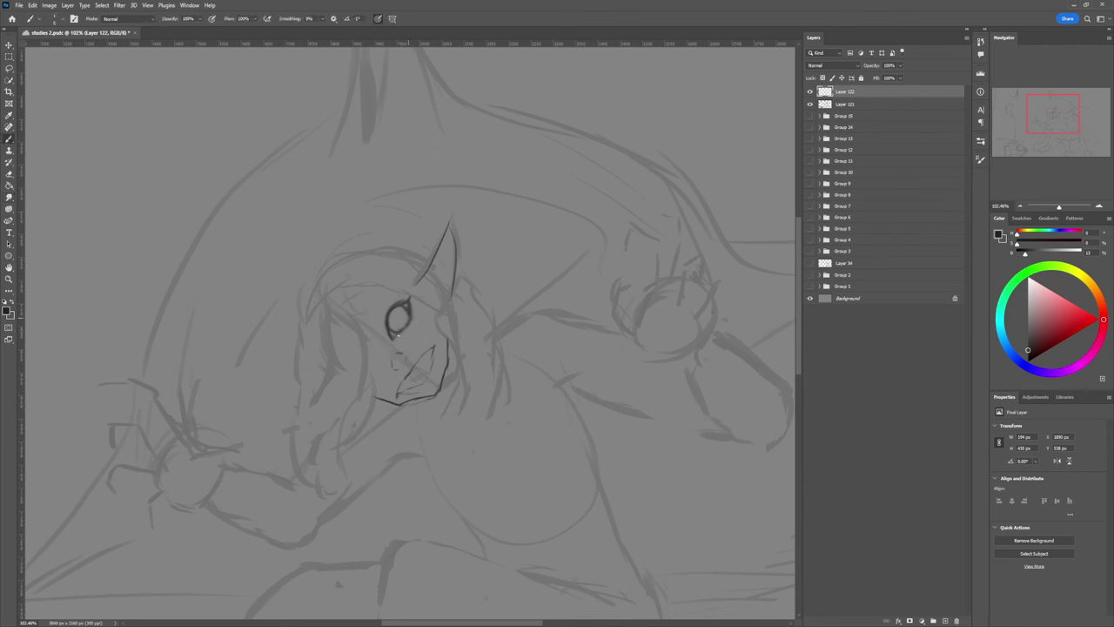
{"action": "left_click_drag", "start_coordinate": [389, 326], "coordinate": [393, 309]}
- Draw the curved second horn and the long wavy hair locks falling from it beside the face
{"action": "left_click_drag", "start_coordinate": [302, 228], "coordinate": [322, 289]}
{"action": "left_click_drag", "start_coordinate": [313, 221], "coordinate": [322, 285]}
{"action": "left_click_drag", "start_coordinate": [306, 243], "coordinate": [322, 289]}
{"action": "mouse_move", "coordinate": [312, 216]}
{"action": "left_mouse_down"}
{"action": "mouse_move", "coordinate": [322, 285]}
{"action": "mouse_move", "coordinate": [366, 352]}
{"action": "mouse_move", "coordinate": [372, 400]}
{"action": "mouse_move", "coordinate": [343, 453]}
{"action": "mouse_move", "coordinate": [394, 459]}
{"action": "left_mouse_up"}
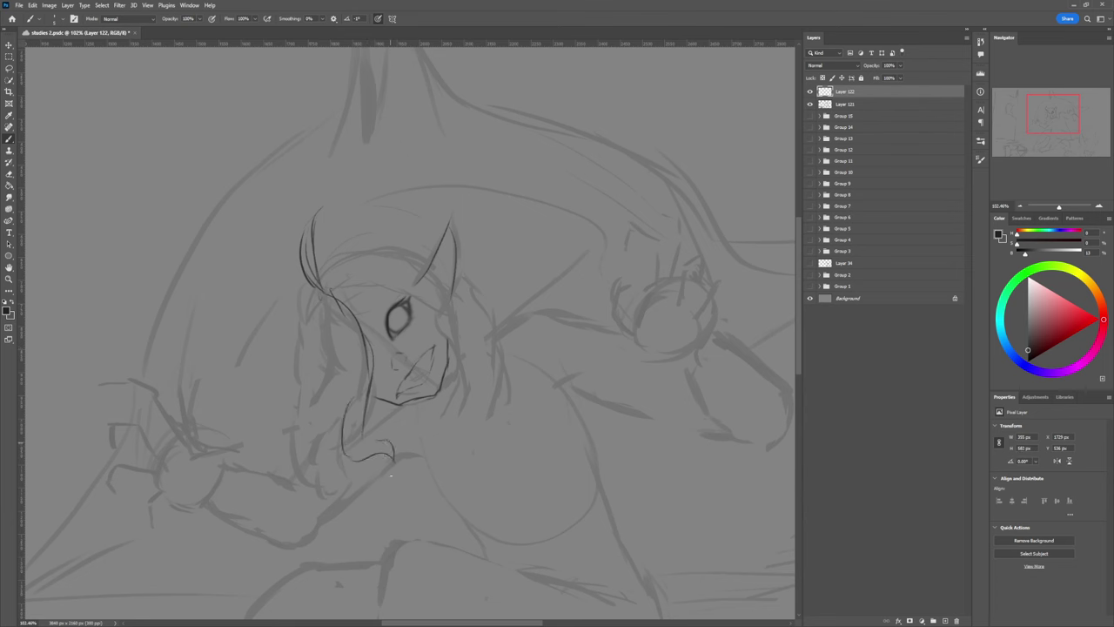
{"action": "left_click_drag", "start_coordinate": [355, 337], "coordinate": [352, 390]}
{"action": "mouse_move", "coordinate": [334, 315]}
{"action": "left_mouse_down"}
{"action": "mouse_move", "coordinate": [354, 369]}
{"action": "mouse_move", "coordinate": [327, 390]}
{"action": "mouse_move", "coordinate": [325, 435]}
{"action": "left_mouse_up"}
{"action": "left_click_drag", "start_coordinate": [343, 399], "coordinate": [329, 429]}
- Draw the fringe across the forehead and the hair locks sweeping down past the jaw on the opposite side
{"action": "mouse_move", "coordinate": [334, 296]}
{"action": "left_mouse_down"}
{"action": "mouse_move", "coordinate": [409, 297]}
{"action": "mouse_move", "coordinate": [453, 349]}
{"action": "mouse_move", "coordinate": [462, 388]}
{"action": "left_mouse_up"}
{"action": "mouse_move", "coordinate": [454, 350]}
{"action": "left_mouse_down"}
{"action": "mouse_move", "coordinate": [471, 440]}
{"action": "mouse_move", "coordinate": [493, 443]}
{"action": "mouse_move", "coordinate": [488, 374]}
{"action": "mouse_move", "coordinate": [461, 427]}
{"action": "mouse_move", "coordinate": [451, 413]}
{"action": "mouse_move", "coordinate": [496, 329]}
{"action": "mouse_move", "coordinate": [463, 276]}
{"action": "mouse_move", "coordinate": [422, 283]}
{"action": "mouse_move", "coordinate": [470, 347]}
{"action": "left_mouse_up"}
{"action": "key", "text": "ctrl+z"}
{"action": "key", "text": "ctrl+z"}
{"action": "left_click_drag", "start_coordinate": [408, 281], "coordinate": [469, 327]}
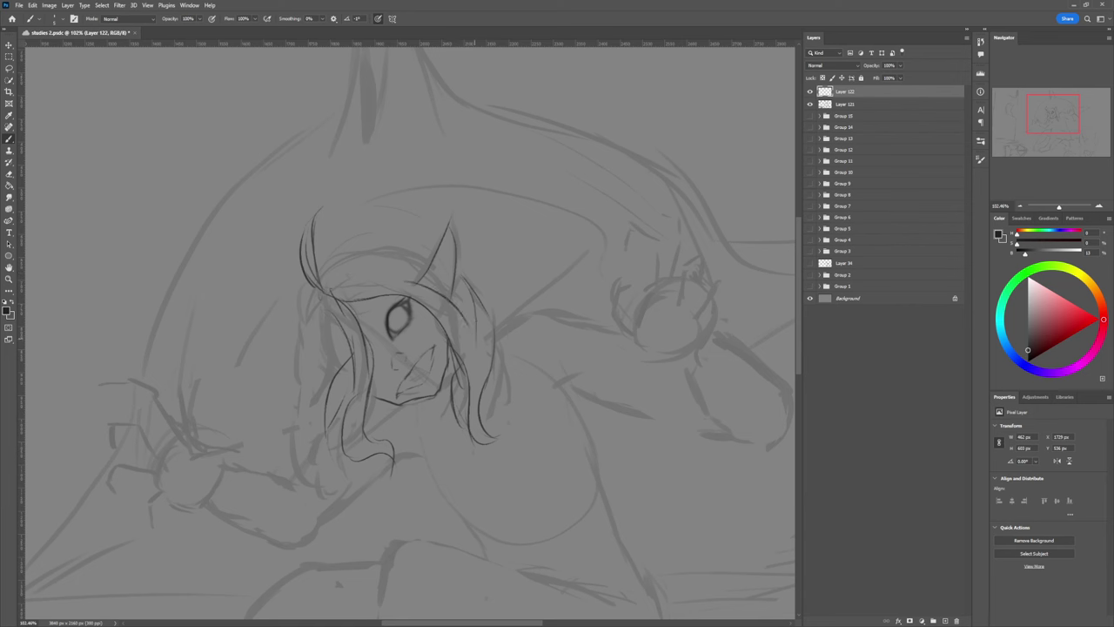
- Draw the crown of the hair and add curled and wavy strands to the outer hair on the second horn's side
{"action": "mouse_move", "coordinate": [388, 283]}
{"action": "left_mouse_down"}
{"action": "mouse_move", "coordinate": [364, 279]}
{"action": "mouse_move", "coordinate": [372, 251]}
{"action": "mouse_move", "coordinate": [389, 246]}
{"action": "left_mouse_up"}
{"action": "mouse_move", "coordinate": [314, 286]}
{"action": "left_mouse_down"}
{"action": "mouse_move", "coordinate": [306, 385]}
{"action": "mouse_move", "coordinate": [279, 382]}
{"action": "mouse_move", "coordinate": [307, 375]}
{"action": "mouse_move", "coordinate": [318, 402]}
{"action": "left_mouse_up"}
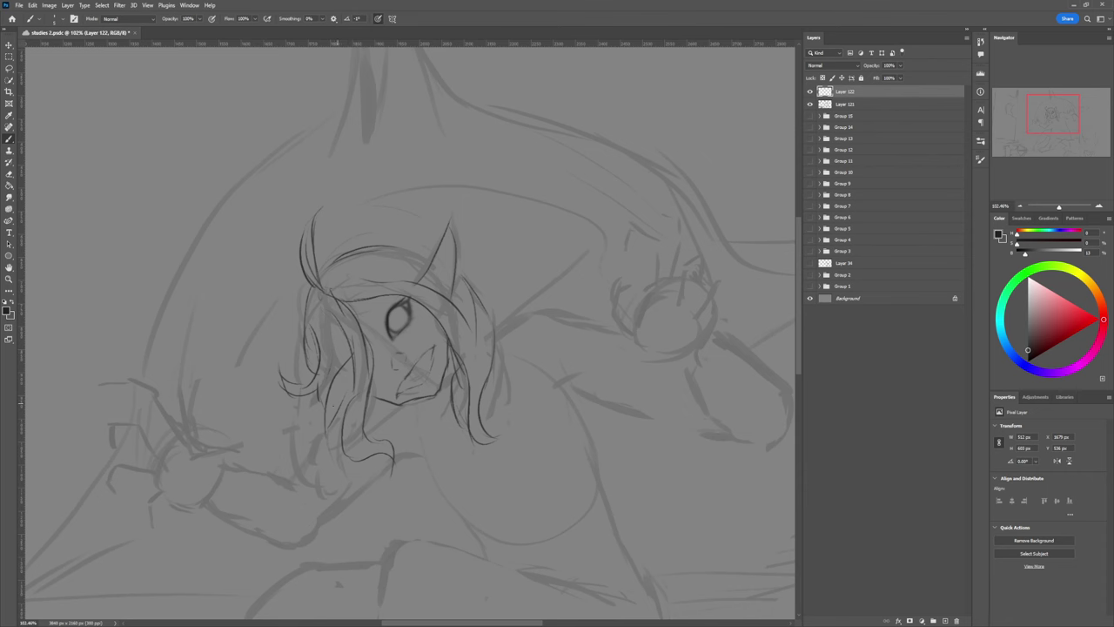
{"action": "mouse_move", "coordinate": [339, 424]}
{"action": "left_mouse_down"}
{"action": "mouse_move", "coordinate": [331, 470]}
{"action": "mouse_move", "coordinate": [352, 506]}
{"action": "left_mouse_up"}
{"action": "mouse_move", "coordinate": [326, 435]}
{"action": "left_mouse_down"}
{"action": "mouse_move", "coordinate": [337, 485]}
{"action": "mouse_move", "coordinate": [321, 530]}
{"action": "mouse_move", "coordinate": [315, 418]}
{"action": "left_mouse_up"}
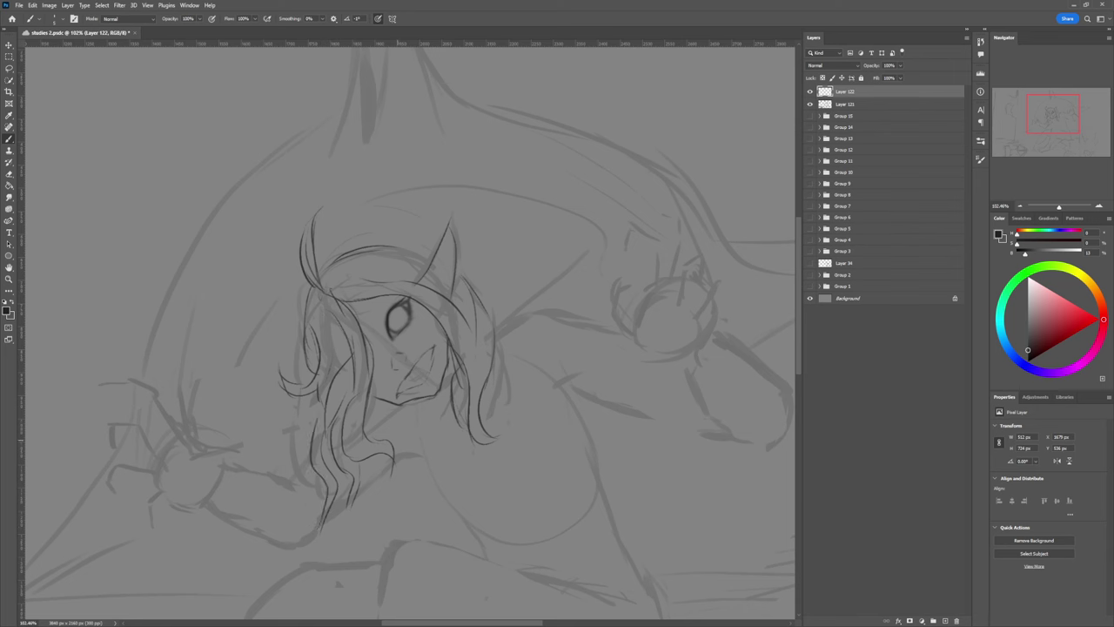
- Draw the short neck and shoulder lines below the chin, undoing and redrawing misplaced strokes
{"action": "mouse_move", "coordinate": [391, 445]}
{"action": "left_mouse_down"}
{"action": "mouse_move", "coordinate": [432, 441]}
{"action": "mouse_move", "coordinate": [426, 462]}
{"action": "left_mouse_up"}
{"action": "key", "text": "ctrl+z"}
{"action": "left_click_drag", "start_coordinate": [421, 446], "coordinate": [399, 464]}
{"action": "key", "text": "ctrl+z"}
{"action": "key", "text": "ctrl+z"}
{"action": "mouse_move", "coordinate": [378, 402]}
{"action": "left_mouse_down"}
{"action": "mouse_move", "coordinate": [363, 435]}
{"action": "mouse_move", "coordinate": [378, 401]}
{"action": "mouse_move", "coordinate": [362, 429]}
{"action": "mouse_move", "coordinate": [405, 387]}
{"action": "mouse_move", "coordinate": [456, 402]}
{"action": "mouse_move", "coordinate": [365, 421]}
{"action": "left_mouse_up"}
- Erase part of the chin line with a smaller eraser and redraw the chin as a flatter line
{"action": "key", "text": "e"}
{"action": "key", "text": "["}
{"action": "key", "text": "["}
{"action": "key", "text": "["}
{"action": "key", "text": "["}
{"action": "key", "text": "["}
{"action": "key", "text": "["}
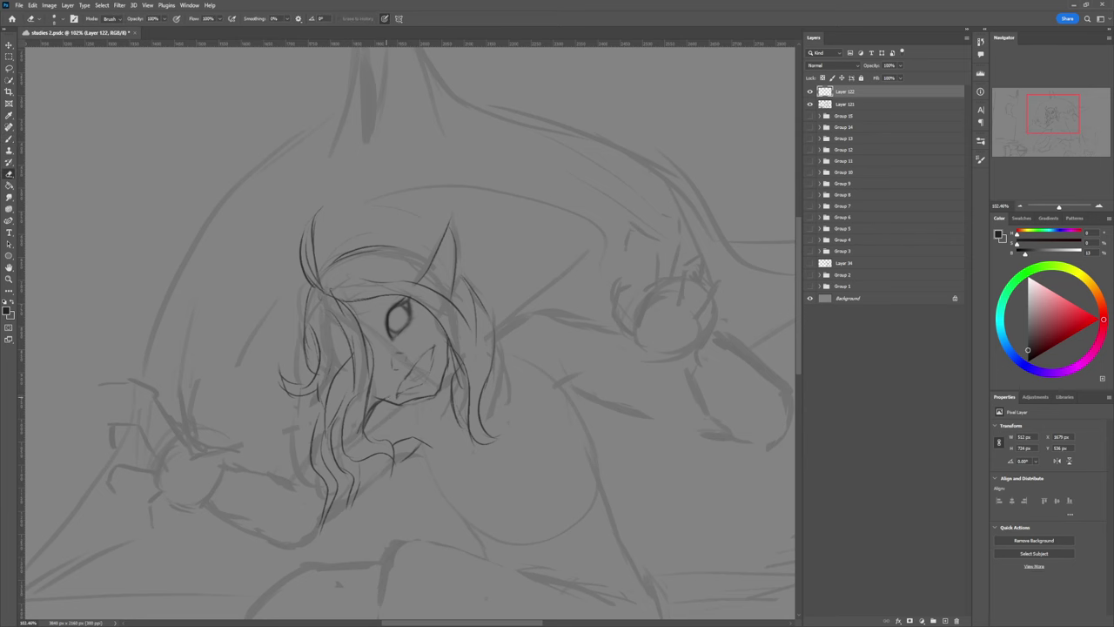
{"action": "key", "text": "z"}
{"action": "left_click_drag", "start_coordinate": [410, 411], "coordinate": [322, 409]}
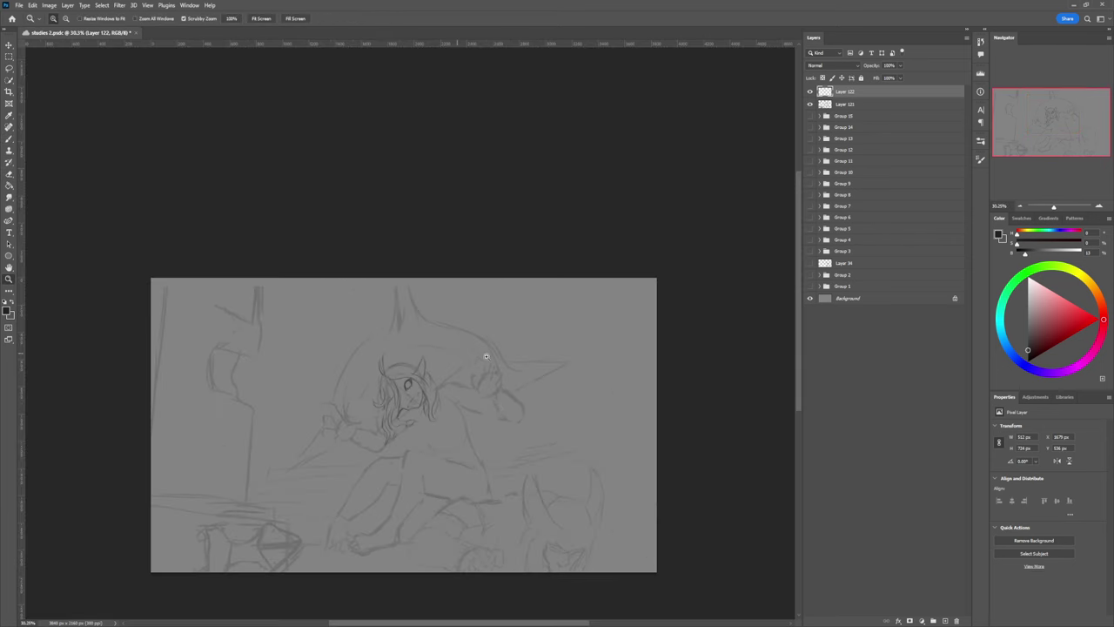
{"action": "scroll", "coordinate": [475, 406], "scroll_direction": "up", "scroll_amount": 2}
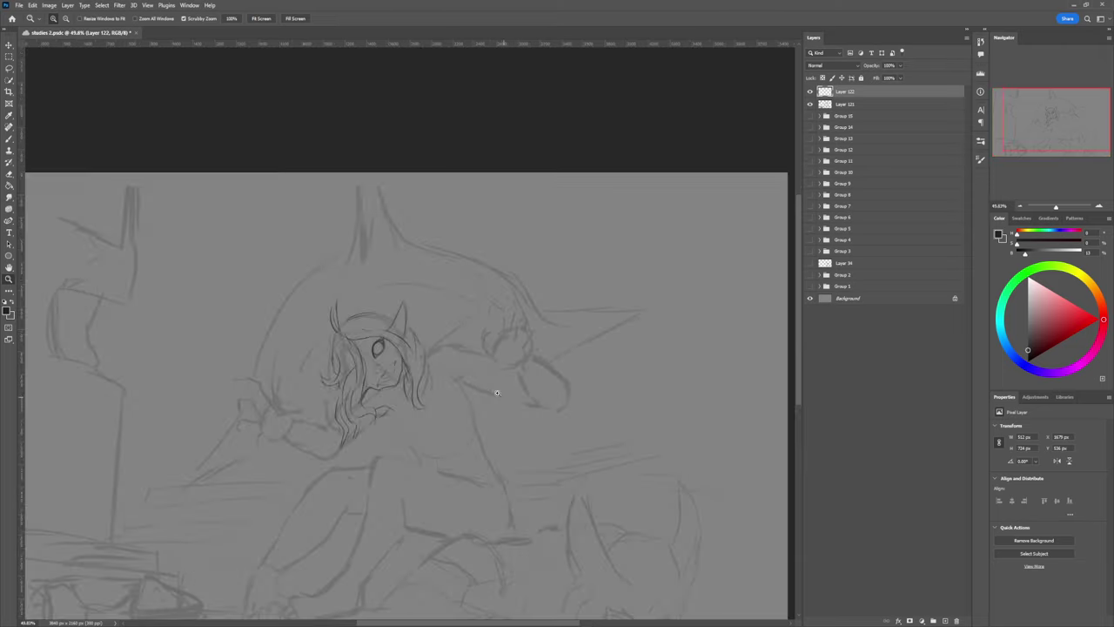
{"action": "scroll", "coordinate": [419, 367], "scroll_direction": "up", "scroll_amount": 3}
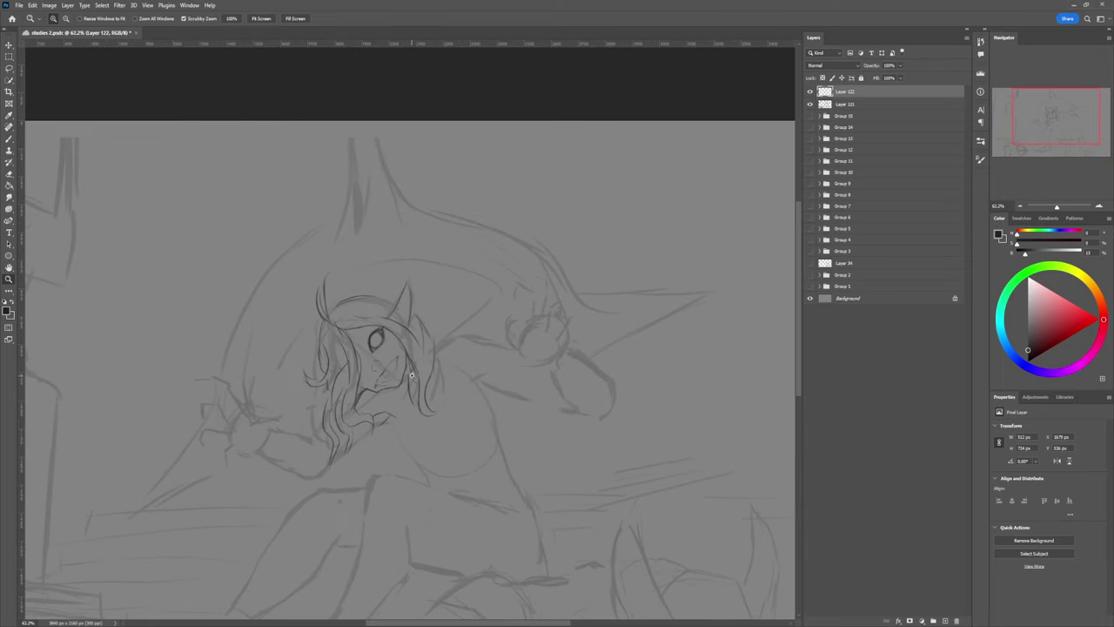
{"action": "key", "text": "e"}
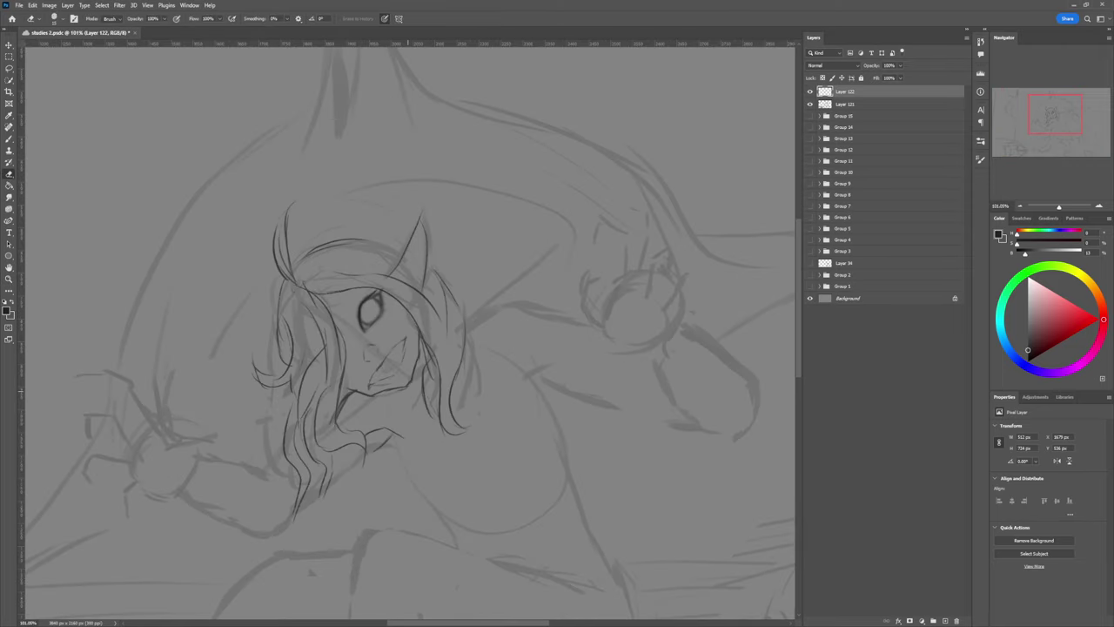
{"action": "key", "text": "b"}
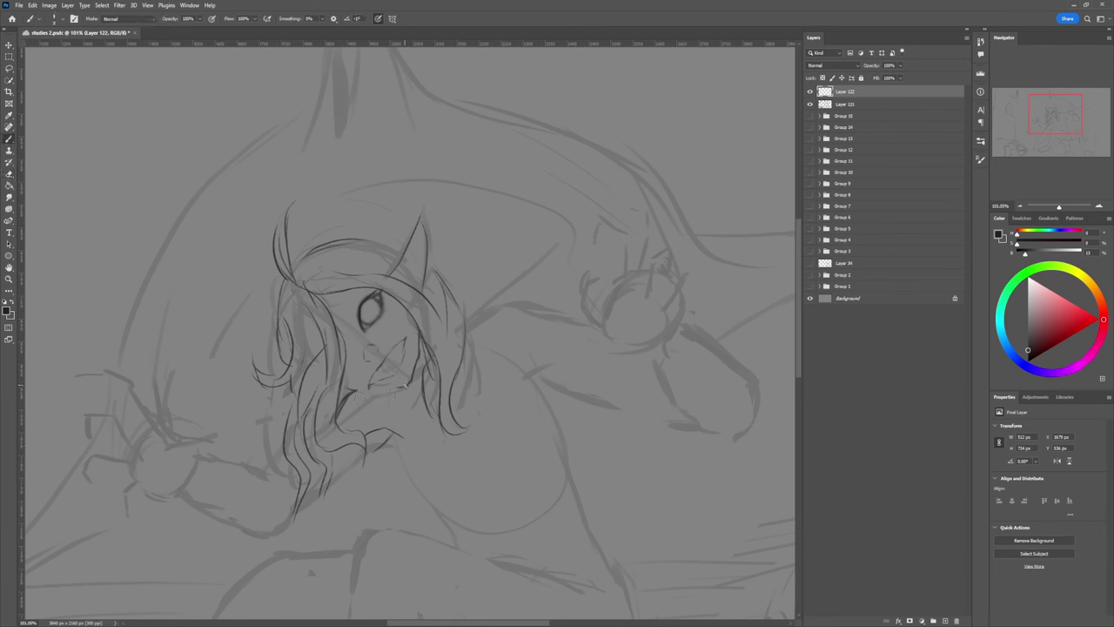
{"action": "left_click_drag", "start_coordinate": [369, 390], "coordinate": [390, 385]}
- Lasso the mouth, scale it down slightly with Free Transform, and reposition it inside the jaw
{"action": "key", "text": "l"}
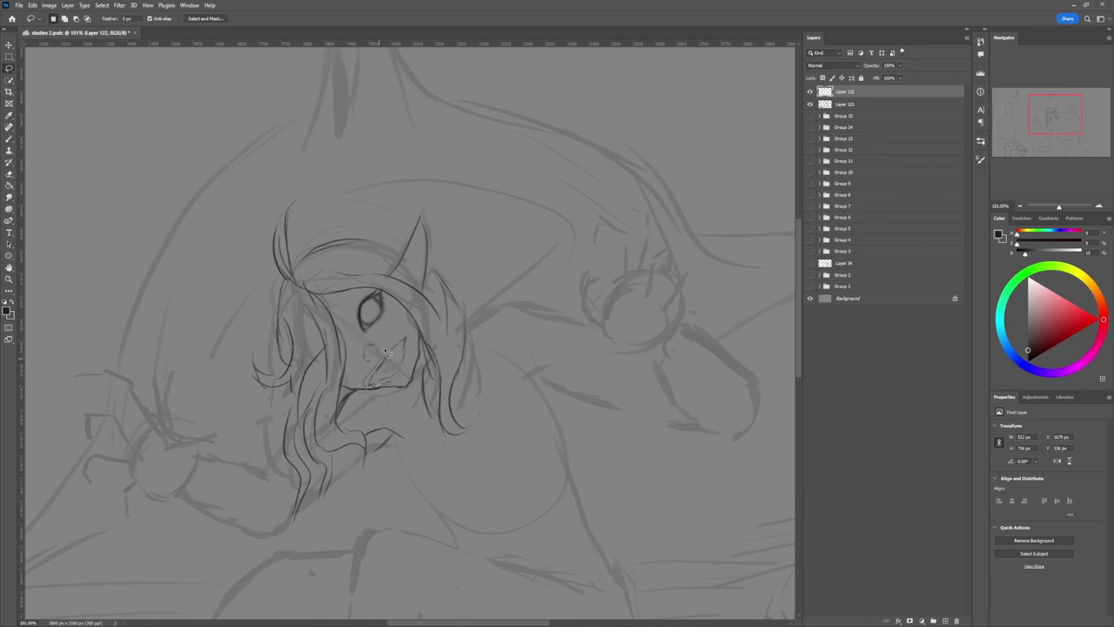
{"action": "key", "text": "ctrl+t"}
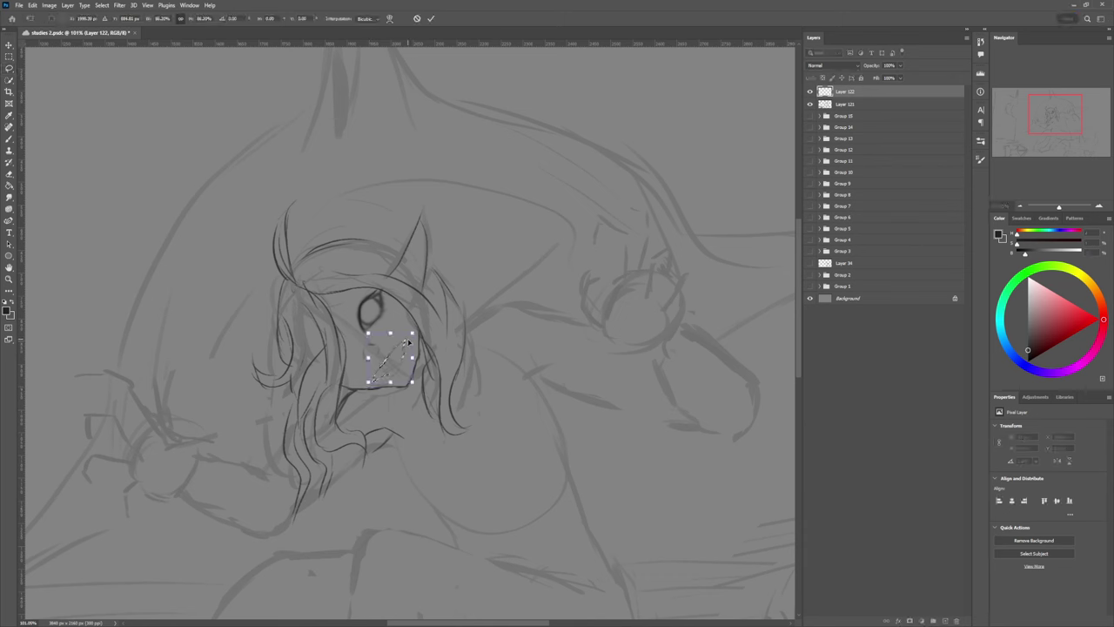
{"action": "left_click_drag", "start_coordinate": [425, 327], "coordinate": [420, 321]}
{"action": "mouse_move", "coordinate": [401, 359]}
{"action": "left_mouse_down"}
{"action": "mouse_move", "coordinate": [398, 350]}
{"action": "mouse_move", "coordinate": [397, 362]}
{"action": "left_mouse_up"}
{"action": "key", "text": "Return"}
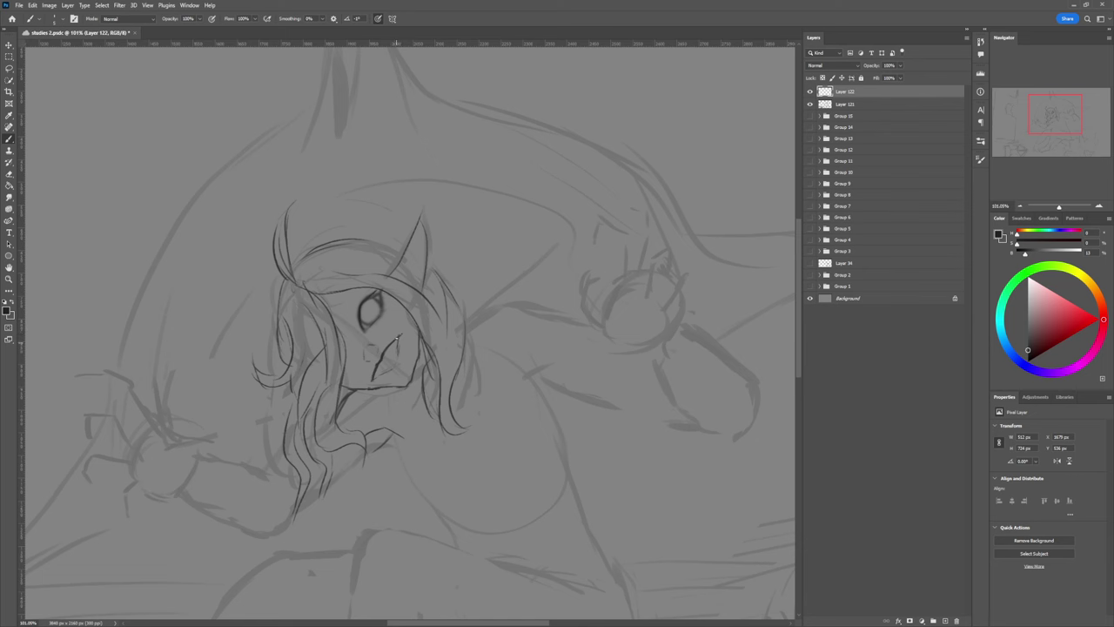
- Redraw the edge and corner of the grinning mouth and clean up its lines with the eraser
{"action": "left_click_drag", "start_coordinate": [397, 342], "coordinate": [396, 363]}
{"action": "key", "text": "e"}
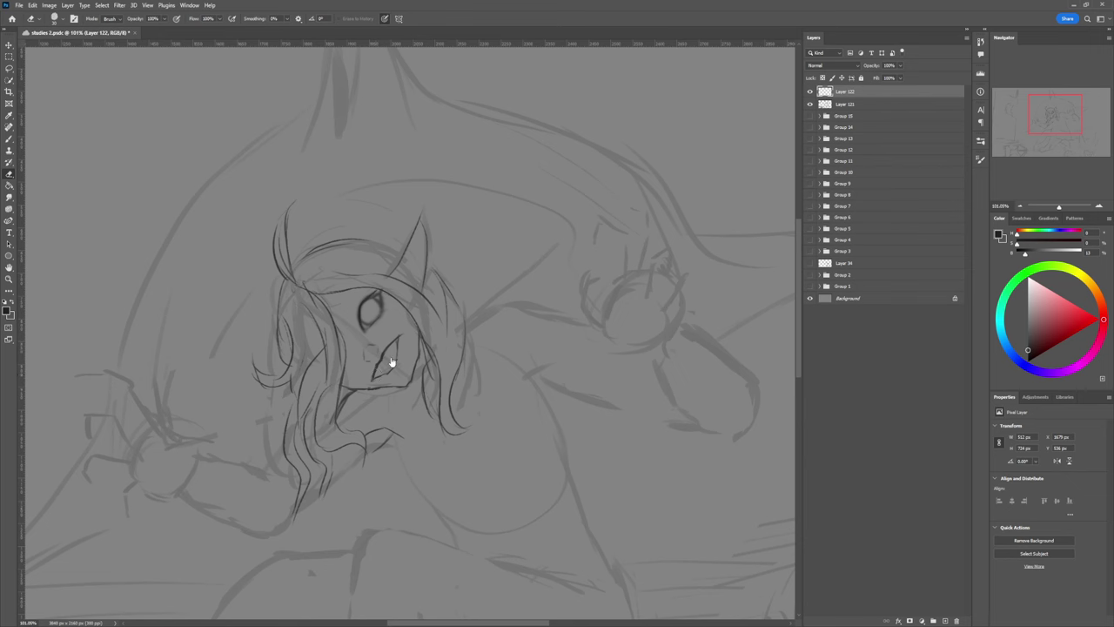
{"action": "key", "text": "b"}
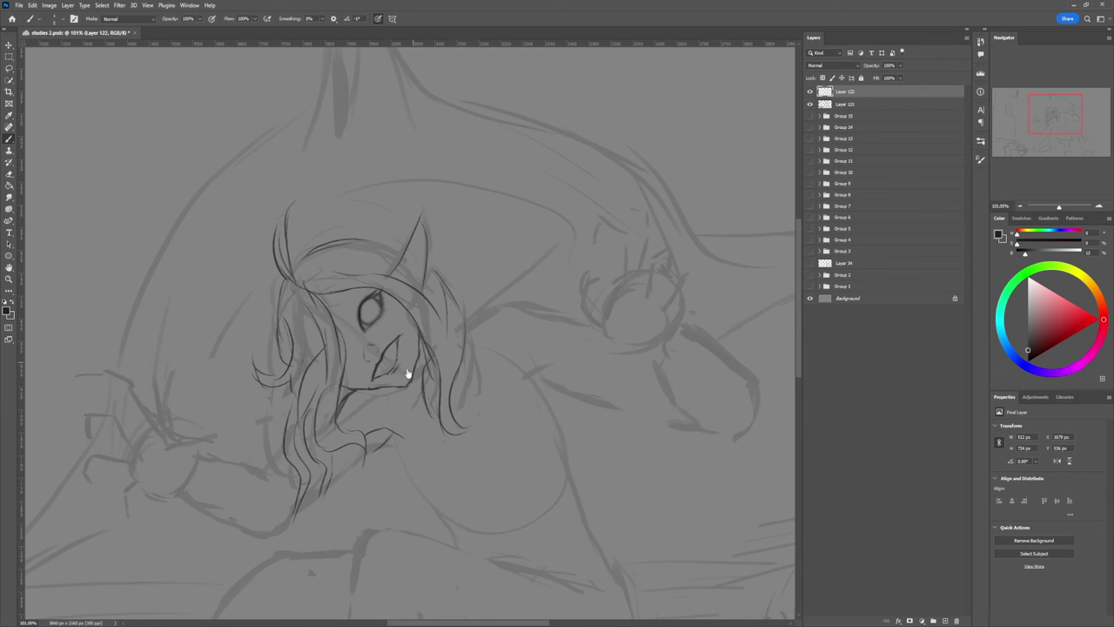
- Lasso the redrawn mouth, shift it slightly with Free Transform, and deselect it
{"action": "key", "text": "l"}
{"action": "mouse_move", "coordinate": [402, 331]}
{"action": "left_mouse_down"}
{"action": "mouse_move", "coordinate": [408, 360]}
{"action": "mouse_move", "coordinate": [382, 383]}
{"action": "mouse_move", "coordinate": [372, 335]}
{"action": "left_mouse_up"}
{"action": "key", "text": "ctrl+t"}
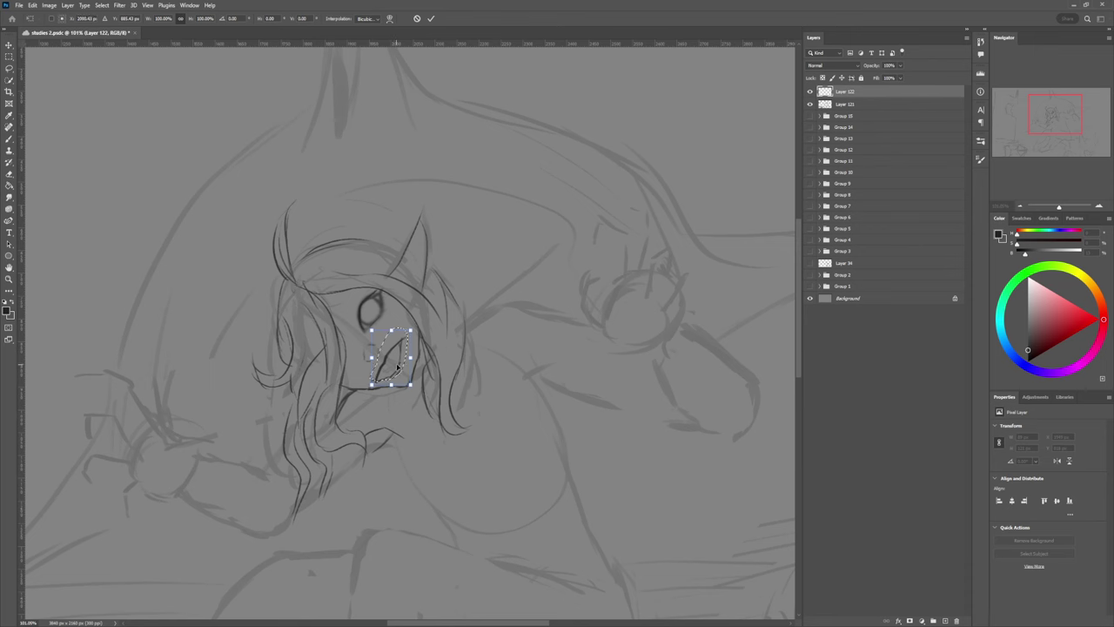
{"action": "key", "text": "Return"}
{"action": "key", "text": "ctrl+d"}
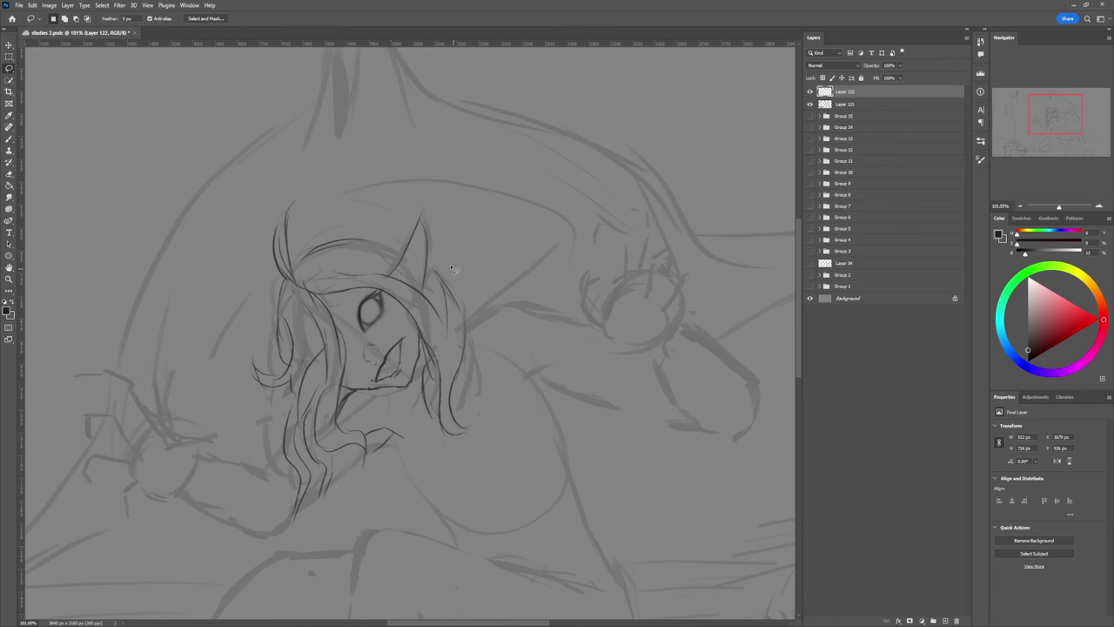
- Lasso the mouth together with the chin and raise them slightly with Free Transform to shorten the lower face
{"action": "mouse_move", "coordinate": [419, 333]}
{"action": "left_mouse_down"}
{"action": "mouse_move", "coordinate": [422, 363]}
{"action": "mouse_move", "coordinate": [404, 403]}
{"action": "mouse_move", "coordinate": [361, 404]}
{"action": "mouse_move", "coordinate": [349, 379]}
{"action": "mouse_move", "coordinate": [361, 346]}
{"action": "mouse_move", "coordinate": [397, 375]}
{"action": "left_mouse_up"}
{"action": "key", "text": "ctrl+t"}
{"action": "key", "text": "Return"}
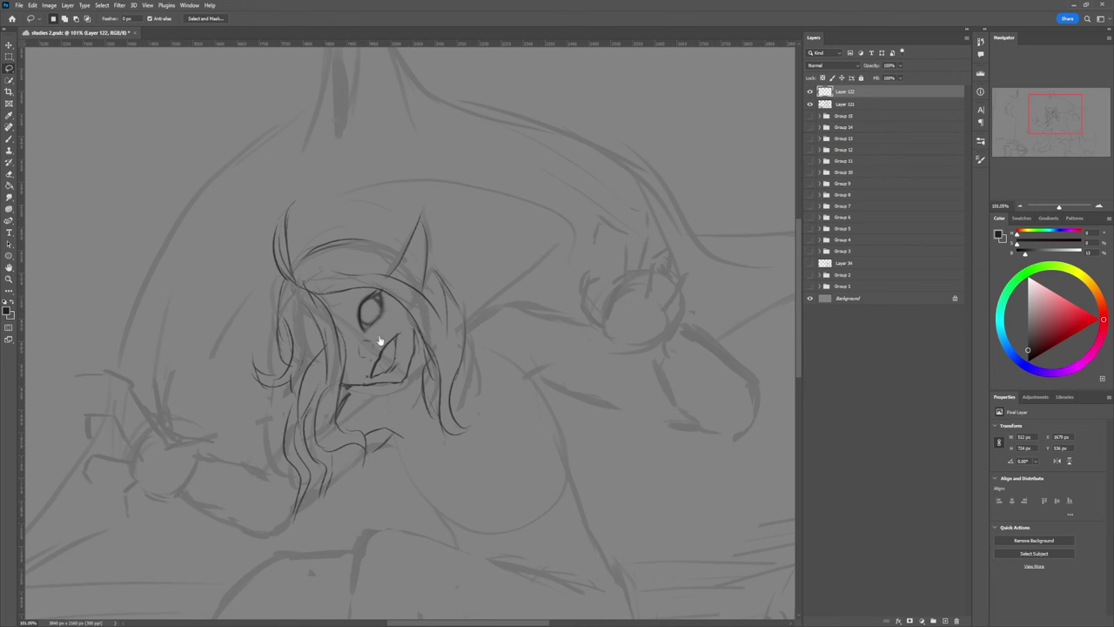
- Save the document, then touch up the nose mark and erase a stray part of the hair lines
{"action": "key", "text": "b"}
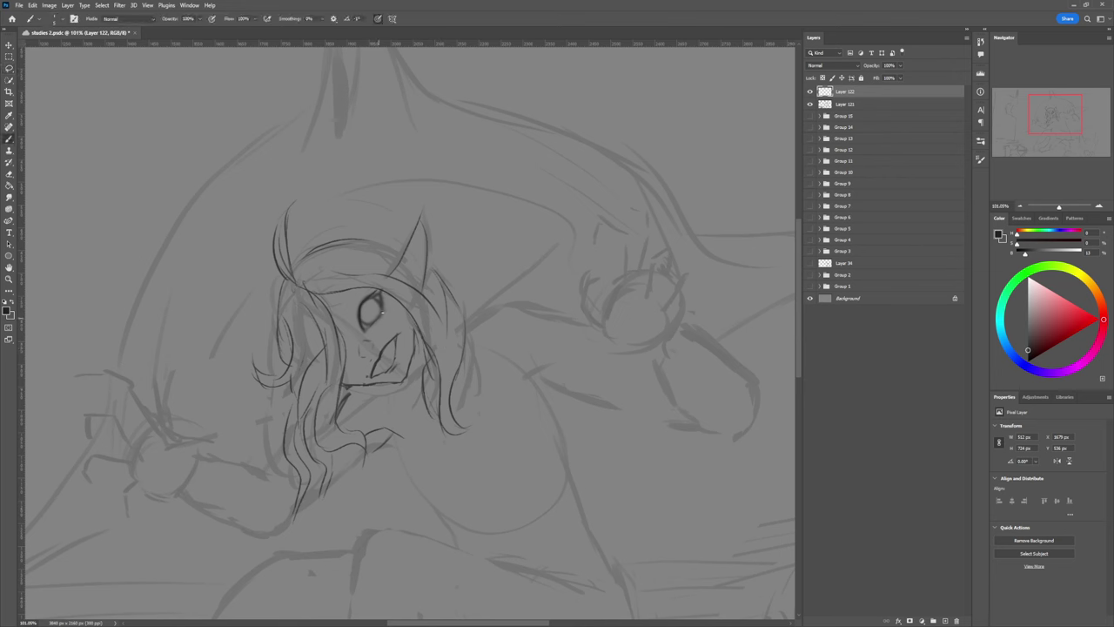
{"action": "key", "text": "ctrl+s"}
{"action": "left_click_drag", "start_coordinate": [368, 352], "coordinate": [371, 353]}
{"action": "key", "text": "e"}
{"action": "left_click_drag", "start_coordinate": [317, 344], "coordinate": [312, 357]}
{"action": "key", "text": "b"}
{"action": "key", "text": "z"}
{"action": "left_click_drag", "start_coordinate": [395, 405], "coordinate": [337, 406]}
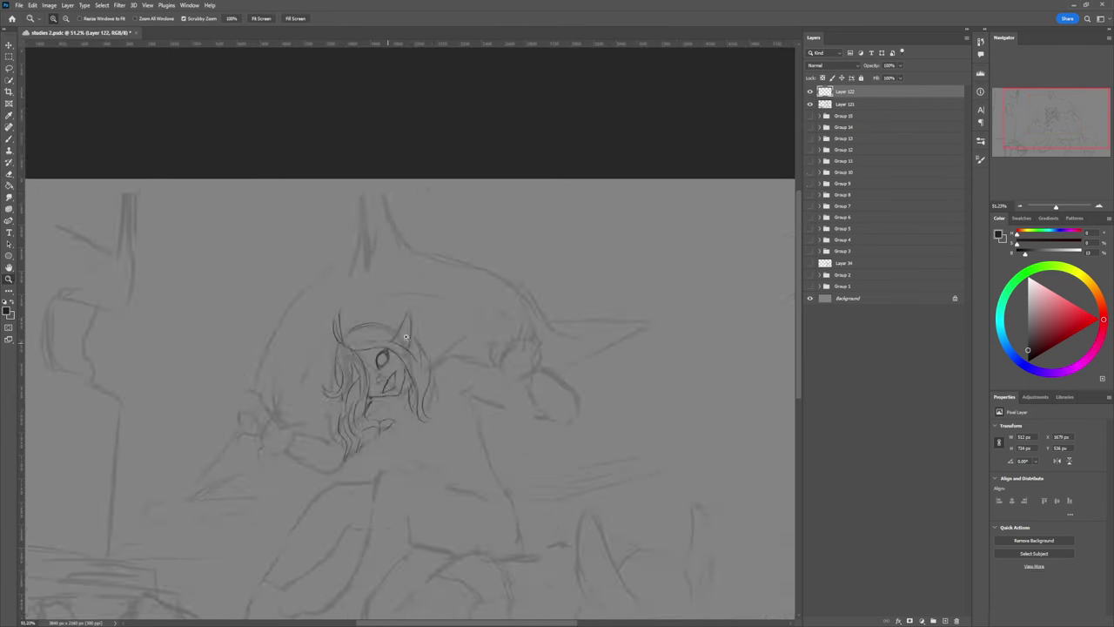
{"action": "left_click_drag", "start_coordinate": [475, 382], "coordinate": [418, 372]}
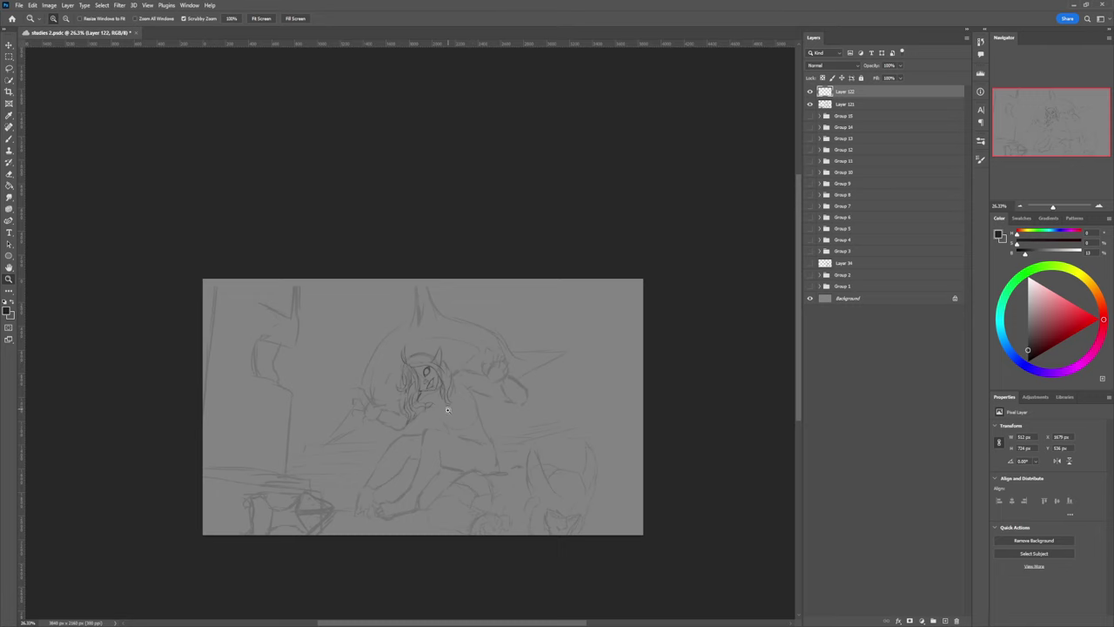
- Draw cleaner lines for the shoulder, upper arm and armpit of the figure's raised arm over the rough sketch
{"action": "scroll", "coordinate": [497, 386], "scroll_direction": "up", "scroll_amount": 6}
{"action": "key", "text": "b"}
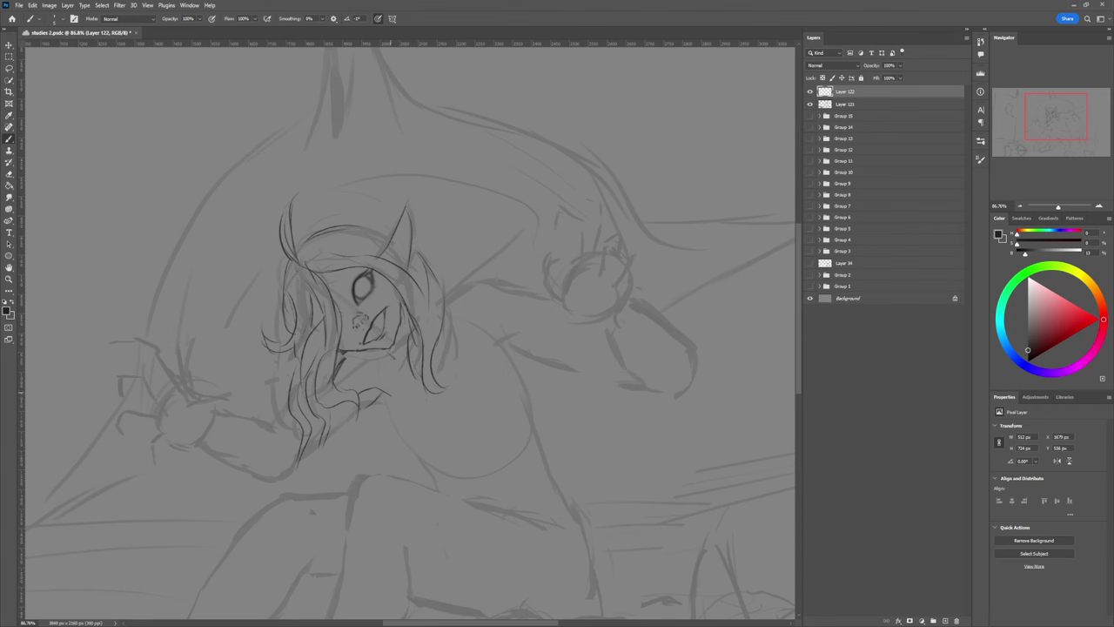
{"action": "left_click_drag", "start_coordinate": [396, 357], "coordinate": [390, 404]}
{"action": "left_click_drag", "start_coordinate": [514, 351], "coordinate": [520, 390]}
{"action": "mouse_move", "coordinate": [501, 341]}
{"action": "left_mouse_down"}
{"action": "mouse_move", "coordinate": [490, 369]}
{"action": "mouse_move", "coordinate": [557, 353]}
{"action": "mouse_move", "coordinate": [518, 366]}
{"action": "mouse_move", "coordinate": [543, 355]}
{"action": "left_mouse_up"}
{"action": "mouse_move", "coordinate": [457, 295]}
{"action": "left_mouse_down"}
{"action": "mouse_move", "coordinate": [510, 285]}
{"action": "mouse_move", "coordinate": [545, 309]}
{"action": "mouse_move", "coordinate": [506, 290]}
{"action": "mouse_move", "coordinate": [558, 308]}
{"action": "left_mouse_up"}
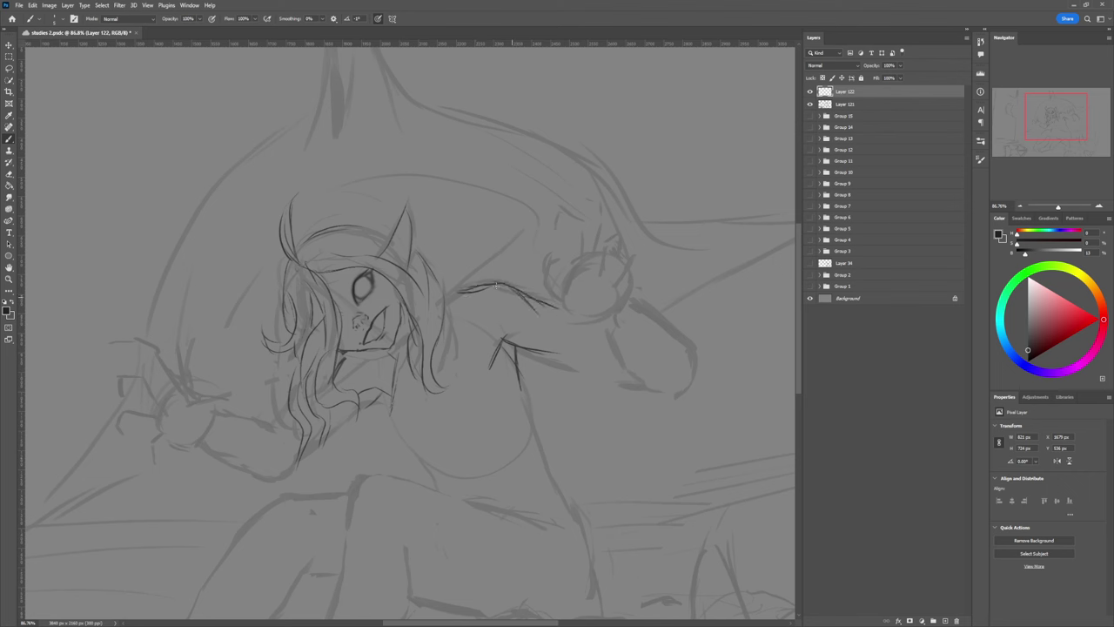
{"action": "left_click_drag", "start_coordinate": [448, 301], "coordinate": [461, 290]}
- Draw the diagonal chest line from the hair to the armpit and the short line between the other shoulder and the chest
{"action": "left_click_drag", "start_coordinate": [446, 352], "coordinate": [523, 395]}
{"action": "left_click_drag", "start_coordinate": [455, 376], "coordinate": [454, 413]}
{"action": "mouse_move", "coordinate": [397, 386]}
{"action": "left_mouse_down"}
{"action": "mouse_move", "coordinate": [391, 425]}
{"action": "mouse_move", "coordinate": [385, 406]}
{"action": "left_mouse_up"}
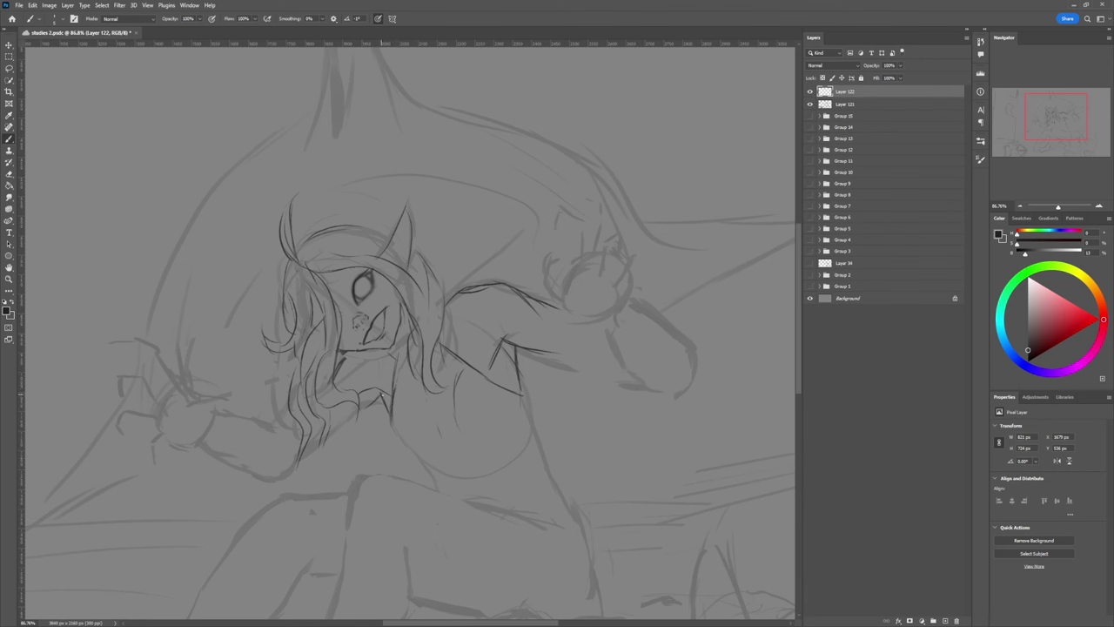
{"action": "key", "text": "e"}
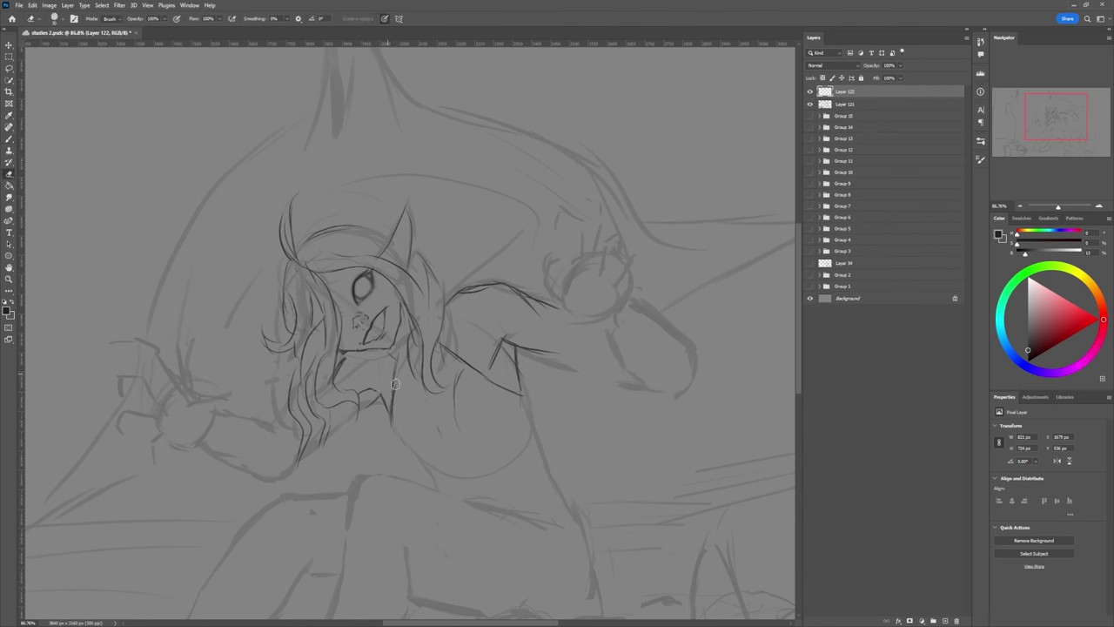
{"action": "key", "text": "b"}
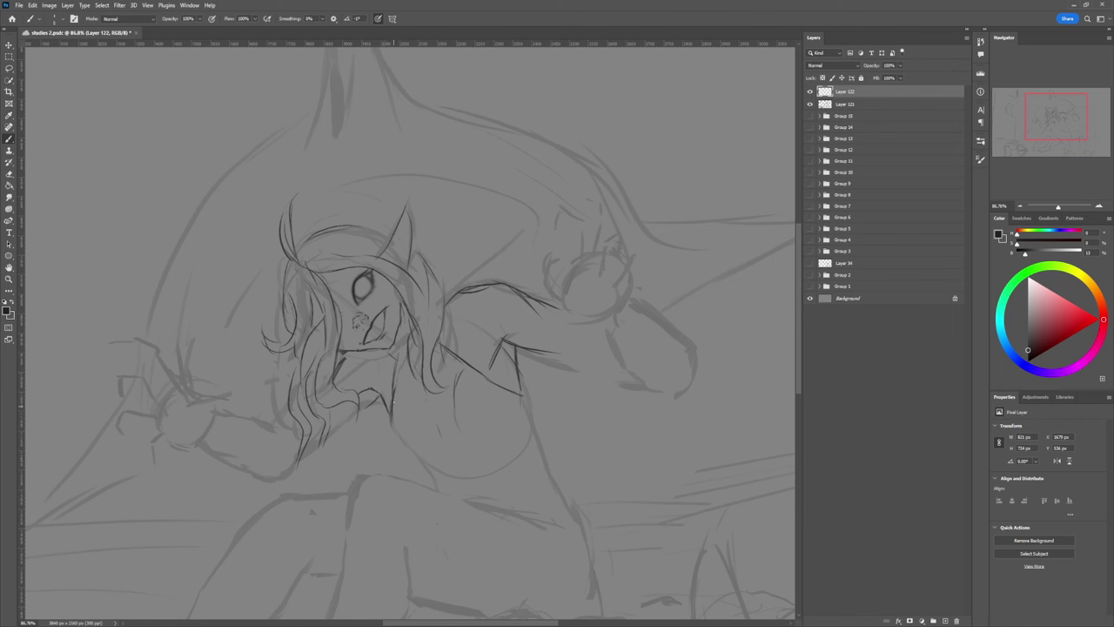
- Trace both sides of the torso from the chest down through the waist to the hip
{"action": "mouse_move", "coordinate": [393, 394]}
{"action": "left_mouse_down"}
{"action": "mouse_move", "coordinate": [390, 421]}
{"action": "mouse_move", "coordinate": [419, 461]}
{"action": "left_mouse_up"}
{"action": "left_click_drag", "start_coordinate": [418, 454], "coordinate": [435, 458]}
{"action": "left_click_drag", "start_coordinate": [420, 460], "coordinate": [441, 491]}
{"action": "mouse_move", "coordinate": [522, 397]}
{"action": "left_mouse_down"}
{"action": "mouse_move", "coordinate": [533, 454]}
{"action": "mouse_move", "coordinate": [571, 510]}
{"action": "left_mouse_up"}
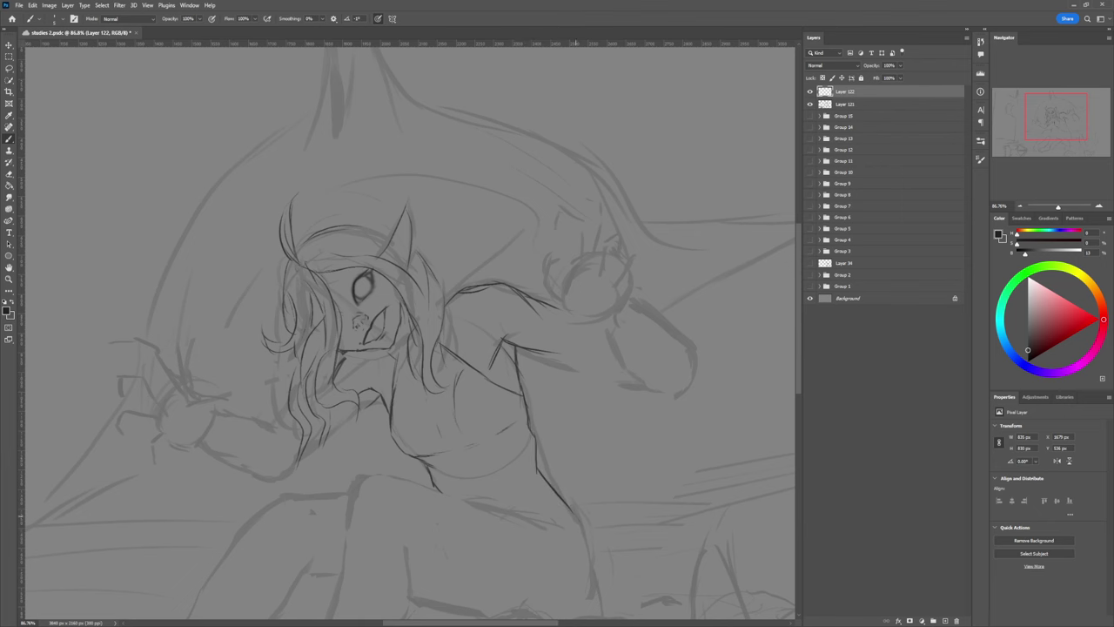
- Outline the near leg's bent knee, upper thigh edge and back of the knee, undoing the first strokes
{"action": "key", "text": "ctrl+space"}
{"action": "left_click_drag", "start_coordinate": [553, 463], "coordinate": [493, 427]}
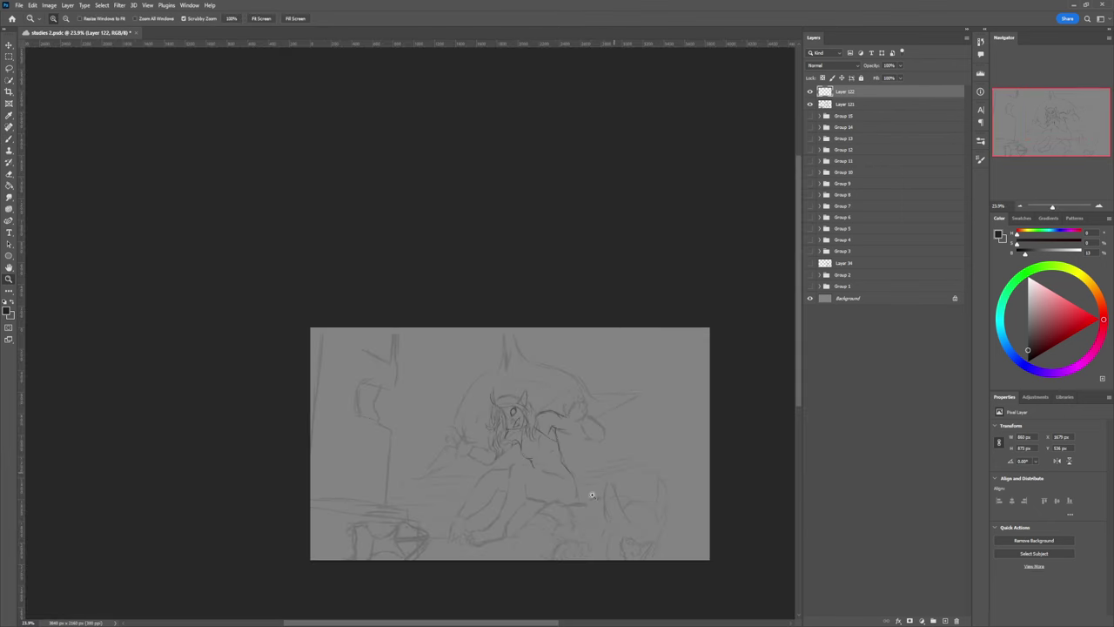
{"action": "left_click_drag", "start_coordinate": [558, 500], "coordinate": [620, 459]}
{"action": "key", "text": "b"}
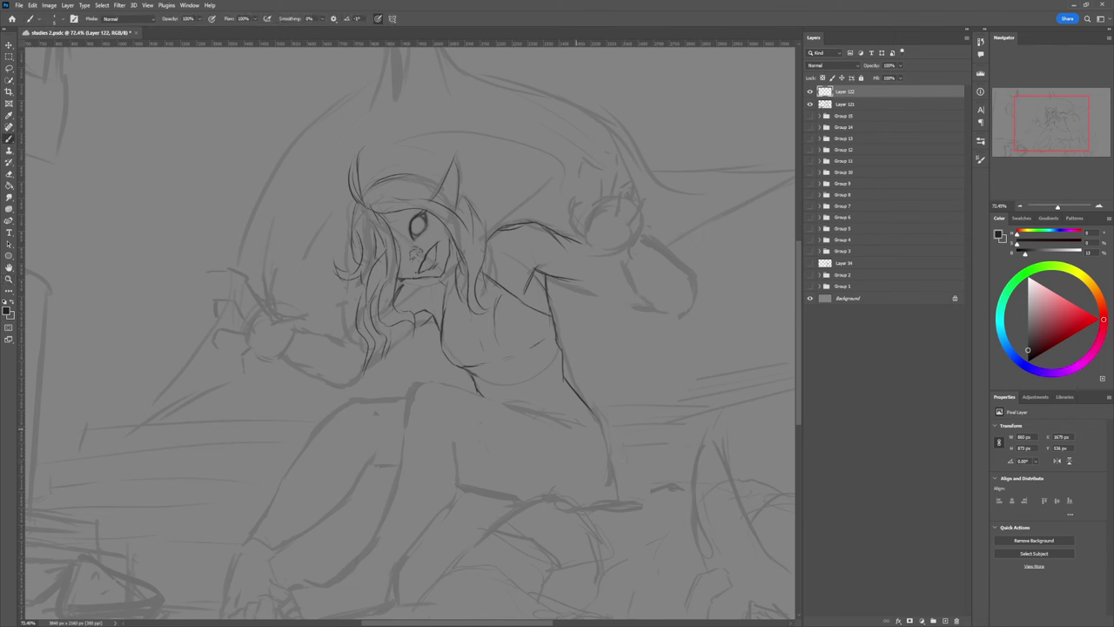
{"action": "mouse_move", "coordinate": [575, 430]}
{"action": "left_mouse_down"}
{"action": "mouse_move", "coordinate": [441, 393]}
{"action": "mouse_move", "coordinate": [565, 442]}
{"action": "mouse_move", "coordinate": [496, 392]}
{"action": "mouse_move", "coordinate": [457, 385]}
{"action": "mouse_move", "coordinate": [560, 424]}
{"action": "left_mouse_up"}
{"action": "key", "text": "ctrl+z"}
{"action": "key", "text": "ctrl+z"}
{"action": "key", "text": "ctrl+z"}
{"action": "mouse_move", "coordinate": [464, 389]}
{"action": "left_mouse_down"}
{"action": "mouse_move", "coordinate": [411, 383]}
{"action": "mouse_move", "coordinate": [442, 384]}
{"action": "mouse_move", "coordinate": [425, 381]}
{"action": "mouse_move", "coordinate": [398, 403]}
{"action": "mouse_move", "coordinate": [408, 431]}
{"action": "mouse_move", "coordinate": [420, 411]}
{"action": "mouse_move", "coordinate": [419, 420]}
{"action": "mouse_move", "coordinate": [464, 414]}
{"action": "mouse_move", "coordinate": [442, 428]}
{"action": "mouse_move", "coordinate": [453, 442]}
{"action": "mouse_move", "coordinate": [454, 423]}
{"action": "mouse_move", "coordinate": [459, 484]}
{"action": "mouse_move", "coordinate": [434, 526]}
{"action": "left_mouse_up"}
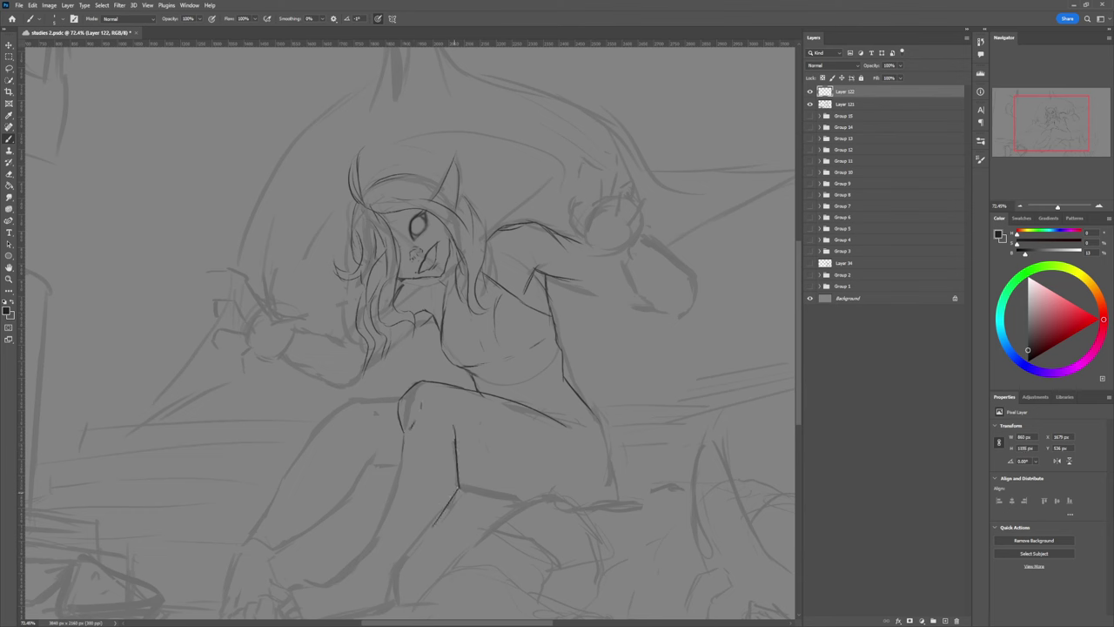
- Draw the front and back edges of the near shin and the underside of the thigh
{"action": "left_click_drag", "start_coordinate": [403, 434], "coordinate": [366, 543]}
{"action": "left_click_drag", "start_coordinate": [433, 525], "coordinate": [410, 548]}
{"action": "left_click_drag", "start_coordinate": [460, 488], "coordinate": [548, 503]}
{"action": "key", "text": "ctrl+z"}
{"action": "left_click_drag", "start_coordinate": [459, 484], "coordinate": [553, 505]}
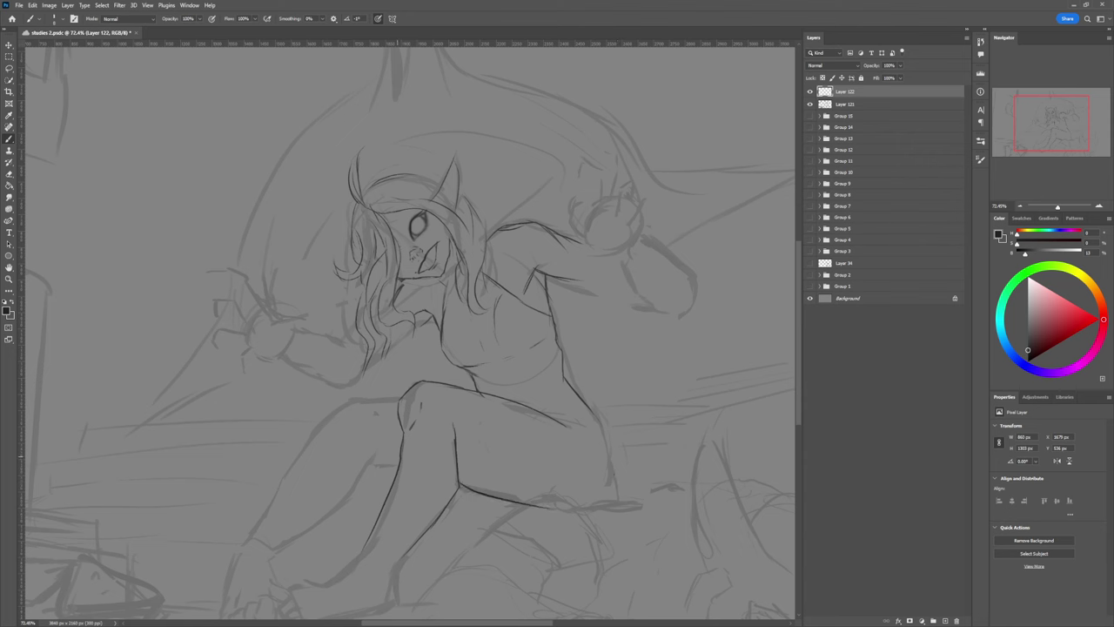
- Draw bandage wraps around the near lower leg from below the knee to the ankle, undoing and redrawing the lower bands
{"action": "mouse_move", "coordinate": [401, 456]}
{"action": "left_mouse_down"}
{"action": "mouse_move", "coordinate": [442, 445]}
{"action": "mouse_move", "coordinate": [402, 468]}
{"action": "mouse_move", "coordinate": [453, 472]}
{"action": "left_mouse_up"}
{"action": "mouse_move", "coordinate": [439, 473]}
{"action": "left_mouse_down"}
{"action": "mouse_move", "coordinate": [399, 481]}
{"action": "mouse_move", "coordinate": [395, 492]}
{"action": "mouse_move", "coordinate": [421, 497]}
{"action": "left_mouse_up"}
{"action": "left_click_drag", "start_coordinate": [421, 502], "coordinate": [438, 510]}
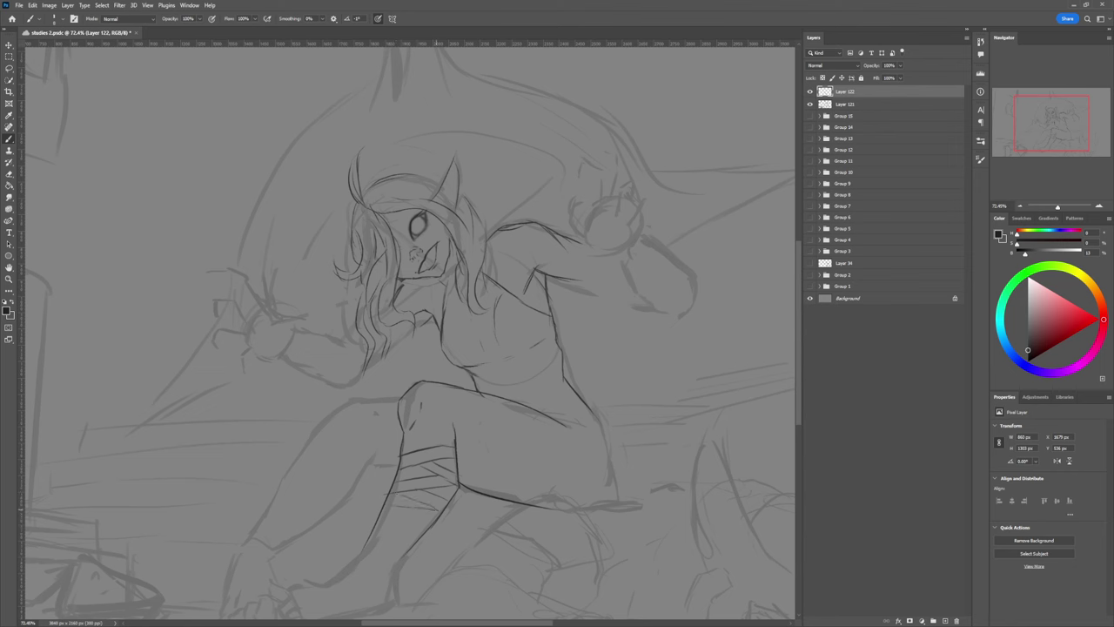
{"action": "left_click_drag", "start_coordinate": [402, 518], "coordinate": [437, 516]}
{"action": "key", "text": "ctrl+z"}
{"action": "key", "text": "ctrl+z"}
{"action": "key", "text": "ctrl+z"}
{"action": "key", "text": "ctrl+z"}
{"action": "key", "text": "ctrl+z"}
{"action": "left_click_drag", "start_coordinate": [415, 488], "coordinate": [434, 511]}
{"action": "mouse_move", "coordinate": [391, 497]}
{"action": "left_mouse_down"}
{"action": "mouse_move", "coordinate": [421, 527]}
{"action": "mouse_move", "coordinate": [392, 485]}
{"action": "mouse_move", "coordinate": [378, 524]}
{"action": "mouse_move", "coordinate": [389, 520]}
{"action": "mouse_move", "coordinate": [406, 550]}
{"action": "mouse_move", "coordinate": [395, 526]}
{"action": "mouse_move", "coordinate": [394, 561]}
{"action": "left_mouse_up"}
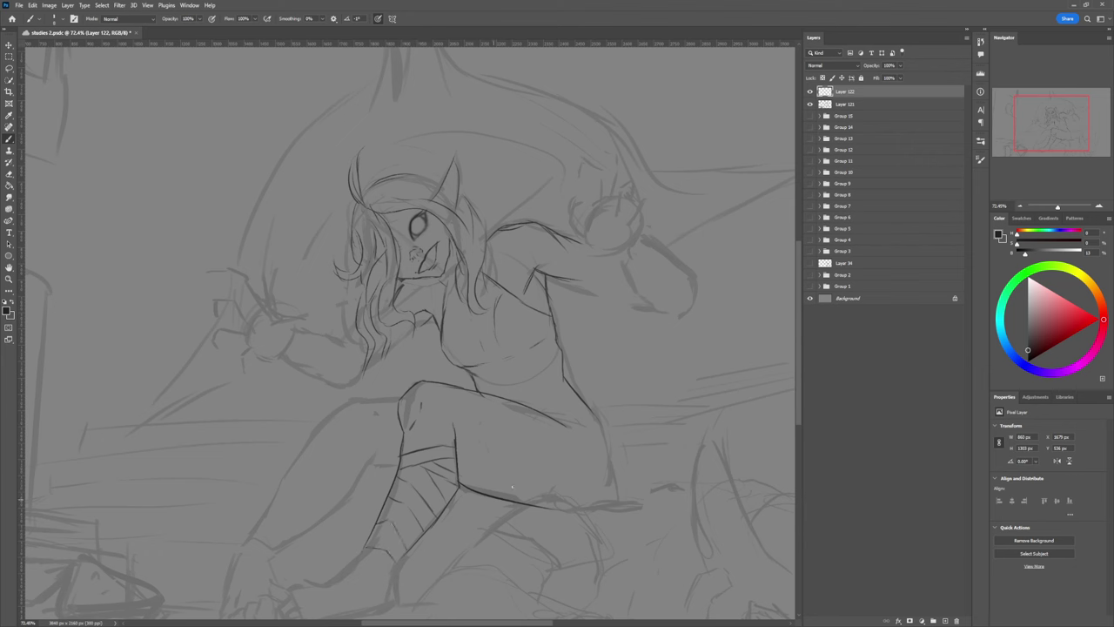
- Add more bands at the top of the leg wrap, detail the kneecap and clean up the lines with the eraser
{"action": "left_click_drag", "start_coordinate": [452, 442], "coordinate": [405, 442]}
{"action": "key", "text": "e"}
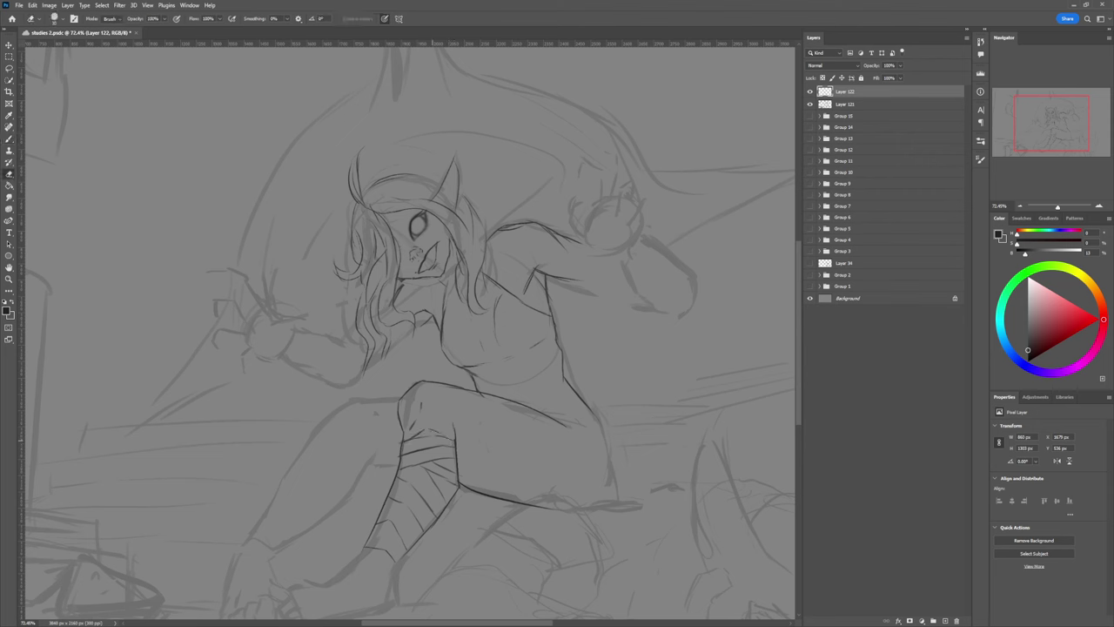
{"action": "key", "text": "b"}
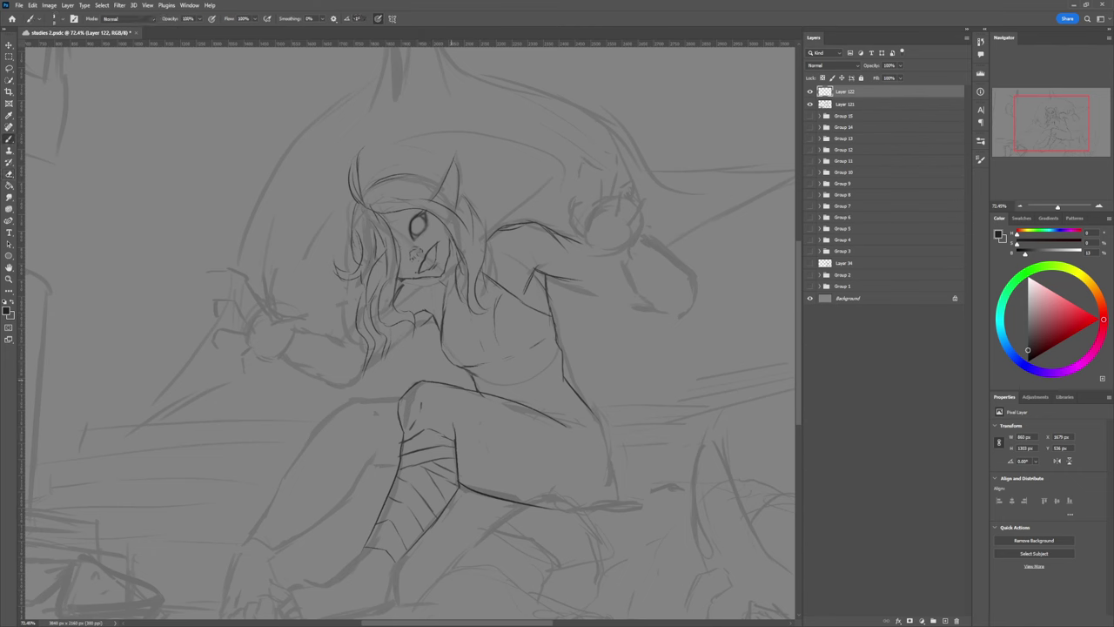
{"action": "key", "text": "e"}
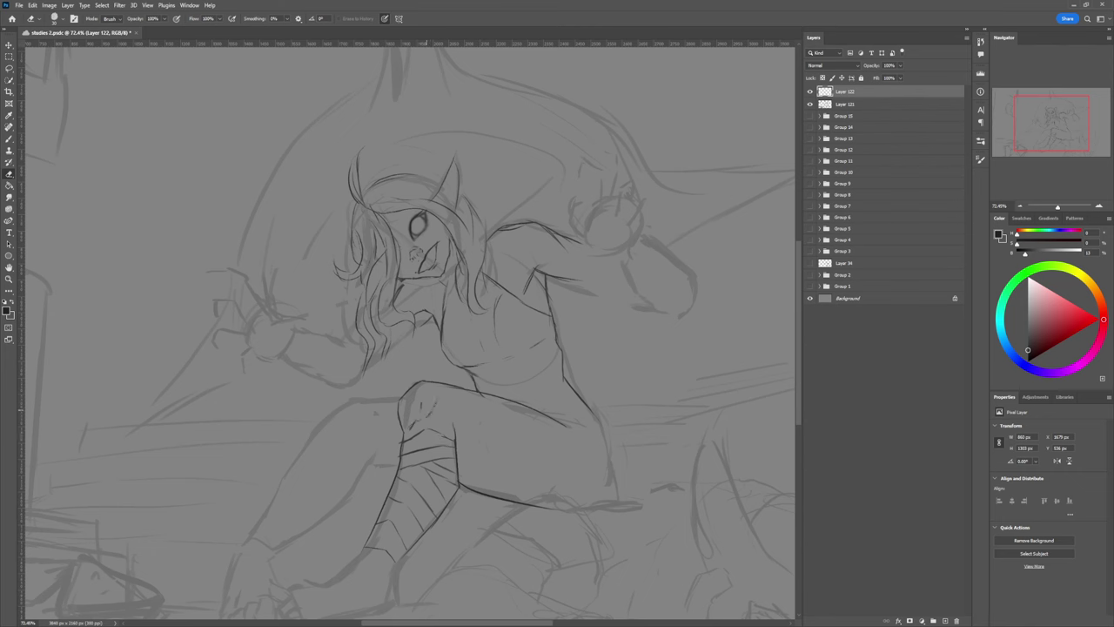
{"action": "key", "text": "b"}
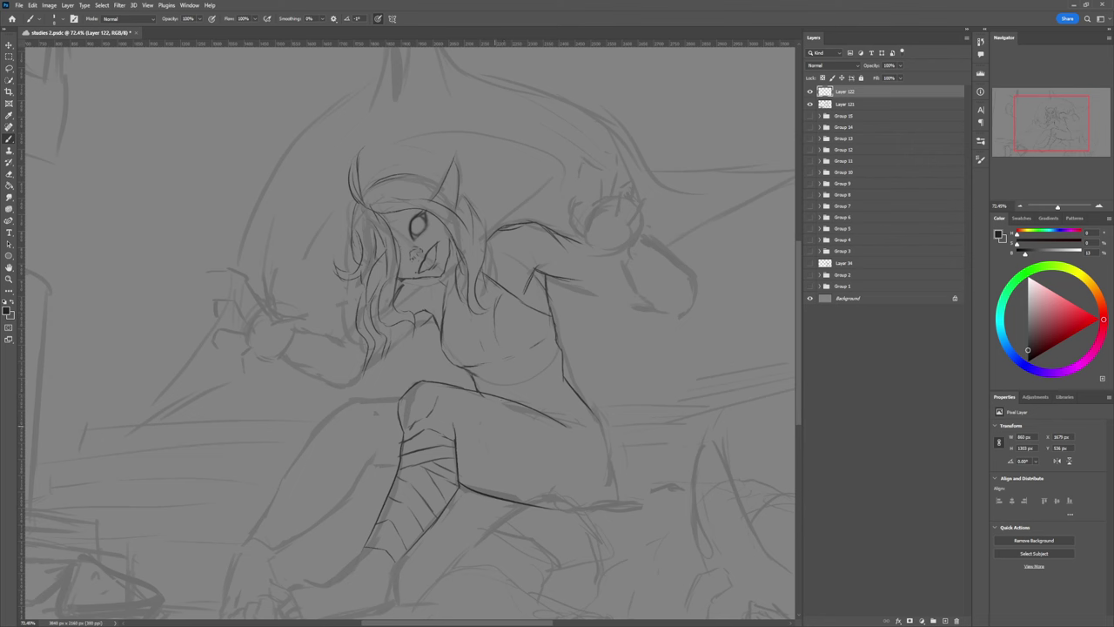
- Outline the far leg's knee, shin and calf down to the ankle, undoing the strokes that miss
{"action": "key", "text": "z"}
{"action": "left_click_drag", "start_coordinate": [508, 465], "coordinate": [516, 495]}
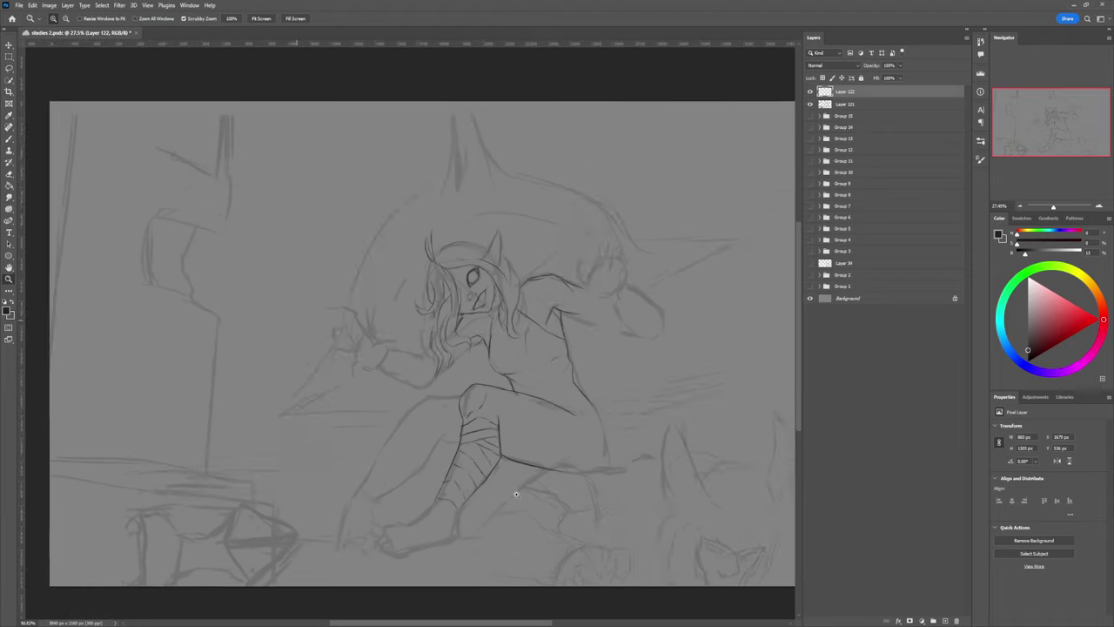
{"action": "scroll", "coordinate": [516, 494], "scroll_direction": "up", "scroll_amount": 4}
{"action": "key", "text": "b"}
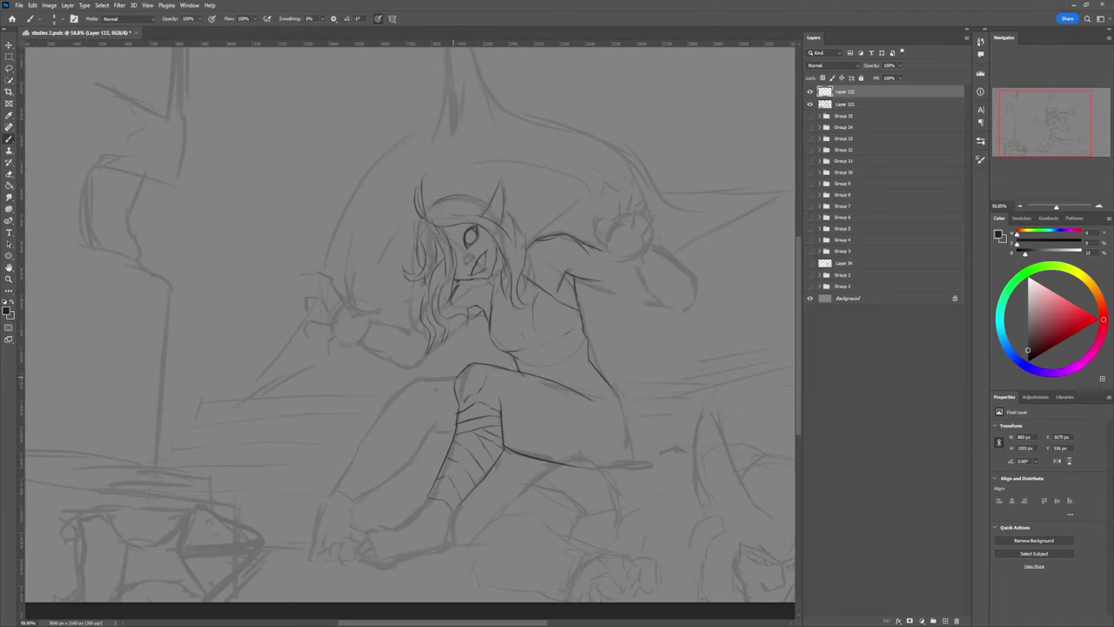
{"action": "mouse_move", "coordinate": [412, 381]}
{"action": "left_mouse_down"}
{"action": "mouse_move", "coordinate": [457, 376]}
{"action": "mouse_move", "coordinate": [397, 395]}
{"action": "mouse_move", "coordinate": [353, 464]}
{"action": "left_mouse_up"}
{"action": "left_click_drag", "start_coordinate": [423, 435], "coordinate": [367, 491]}
{"action": "mouse_move", "coordinate": [450, 434]}
{"action": "left_mouse_down"}
{"action": "mouse_move", "coordinate": [428, 437]}
{"action": "mouse_move", "coordinate": [456, 435]}
{"action": "left_mouse_up"}
{"action": "key", "text": "ctrl+z"}
{"action": "key", "text": "ctrl+z"}
{"action": "key", "text": "ctrl+z"}
{"action": "key", "text": "ctrl+z"}
{"action": "left_click_drag", "start_coordinate": [353, 463], "coordinate": [348, 478]}
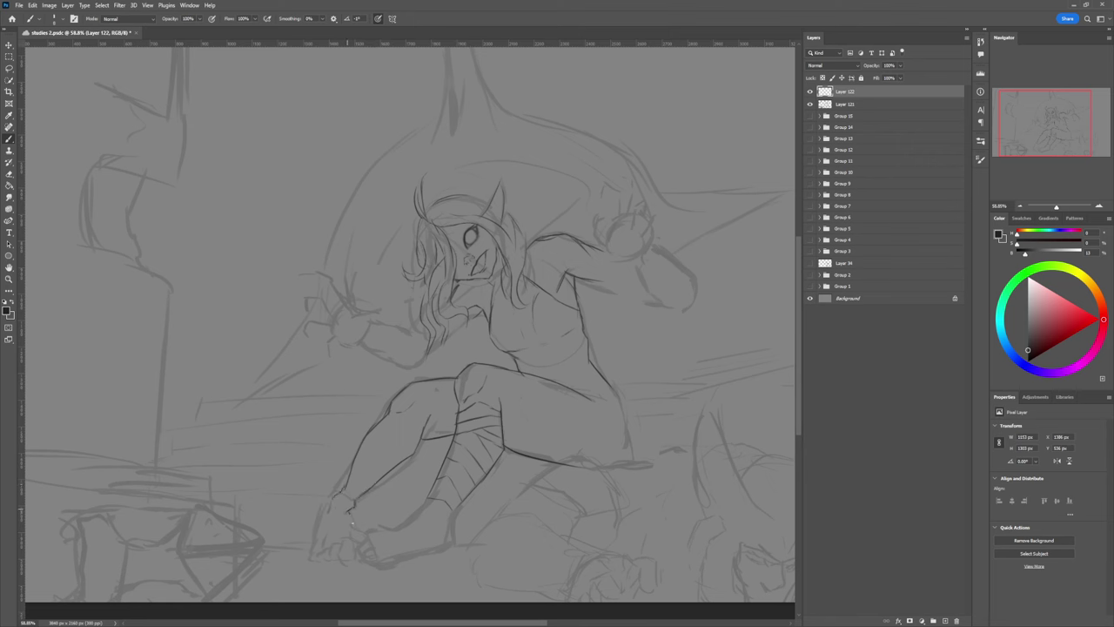
- Outline the far foot and draw the near foot's toes, sole and heel
{"action": "mouse_move", "coordinate": [348, 514]}
{"action": "left_mouse_down"}
{"action": "mouse_move", "coordinate": [356, 529]}
{"action": "mouse_move", "coordinate": [317, 546]}
{"action": "left_mouse_up"}
{"action": "mouse_move", "coordinate": [369, 540]}
{"action": "left_mouse_down"}
{"action": "mouse_move", "coordinate": [356, 548]}
{"action": "mouse_move", "coordinate": [380, 564]}
{"action": "left_mouse_up"}
{"action": "mouse_move", "coordinate": [397, 564]}
{"action": "left_mouse_down"}
{"action": "mouse_move", "coordinate": [450, 553]}
{"action": "mouse_move", "coordinate": [460, 533]}
{"action": "mouse_move", "coordinate": [458, 548]}
{"action": "mouse_move", "coordinate": [456, 513]}
{"action": "mouse_move", "coordinate": [449, 559]}
{"action": "left_mouse_up"}
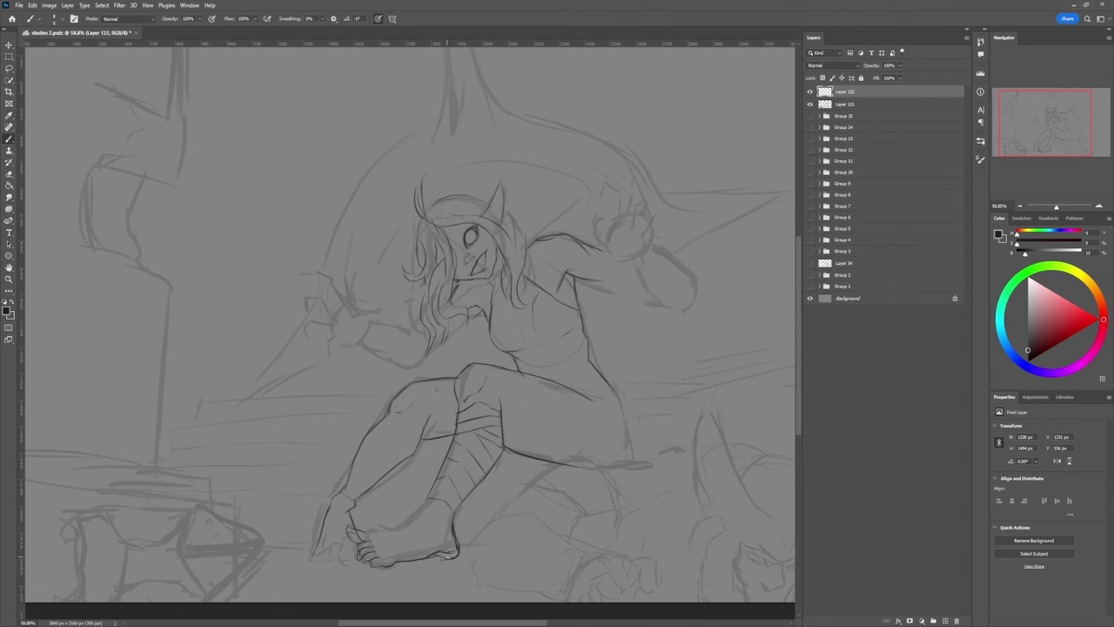
{"action": "key", "text": "e"}
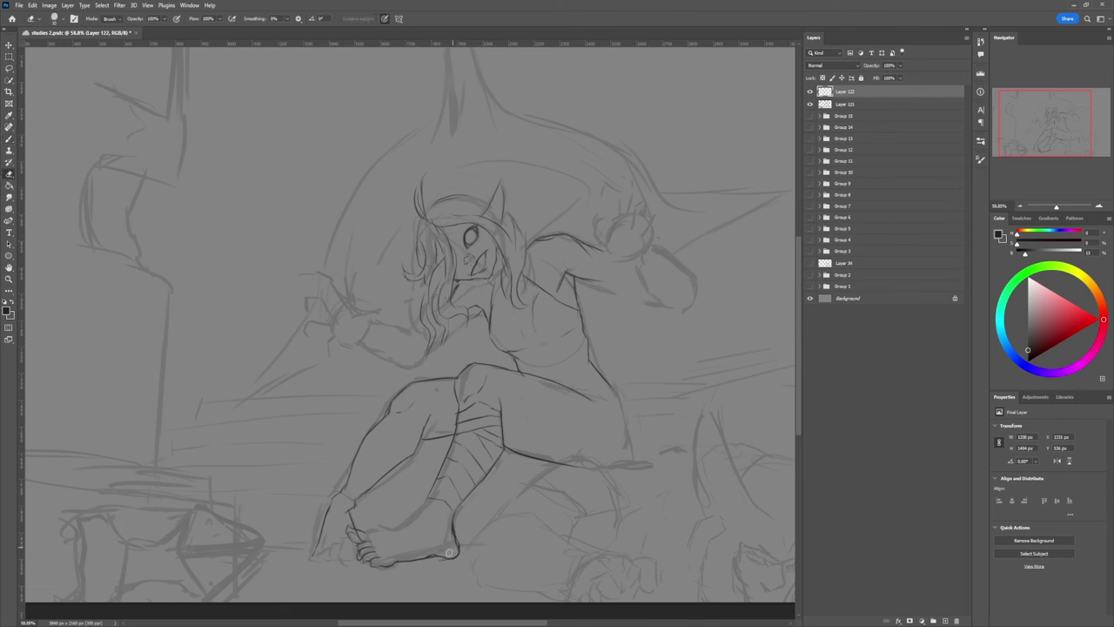
{"action": "key", "text": "b"}
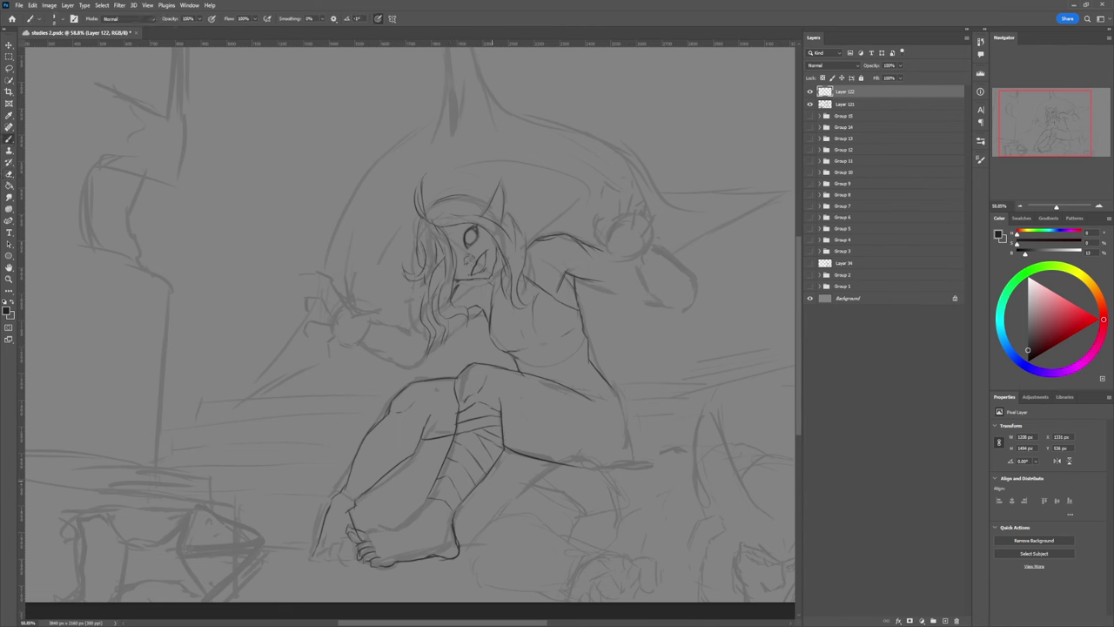
- Trace the top edge of the near foot from the ankle to the toes and tidy it with the eraser
{"action": "left_click_drag", "start_coordinate": [427, 495], "coordinate": [391, 526]}
{"action": "key", "text": "e"}
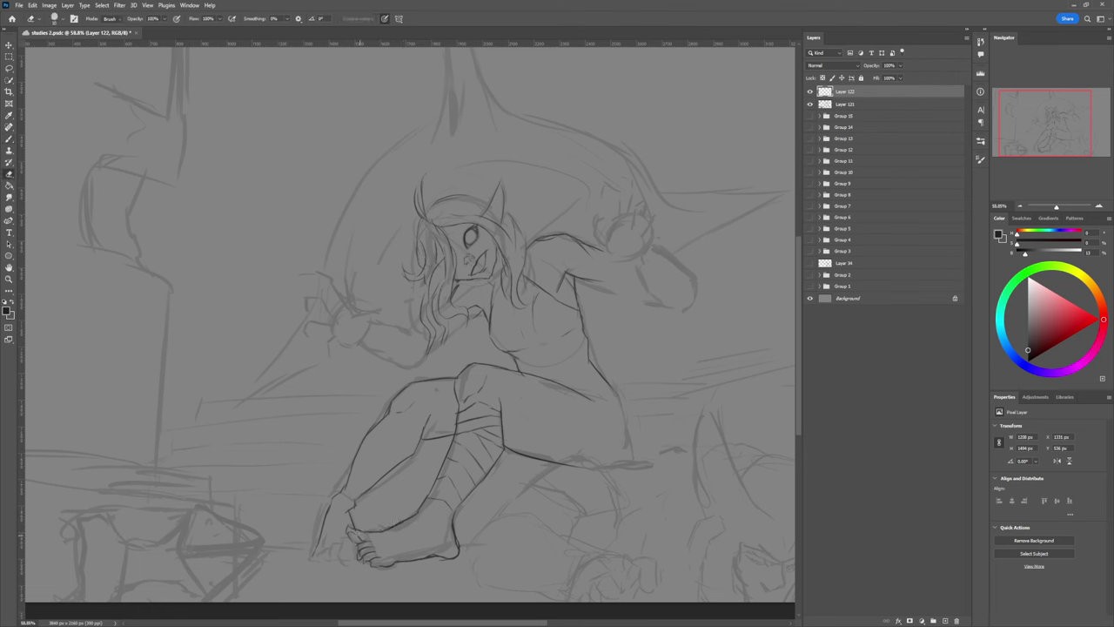
{"action": "key", "text": "b"}
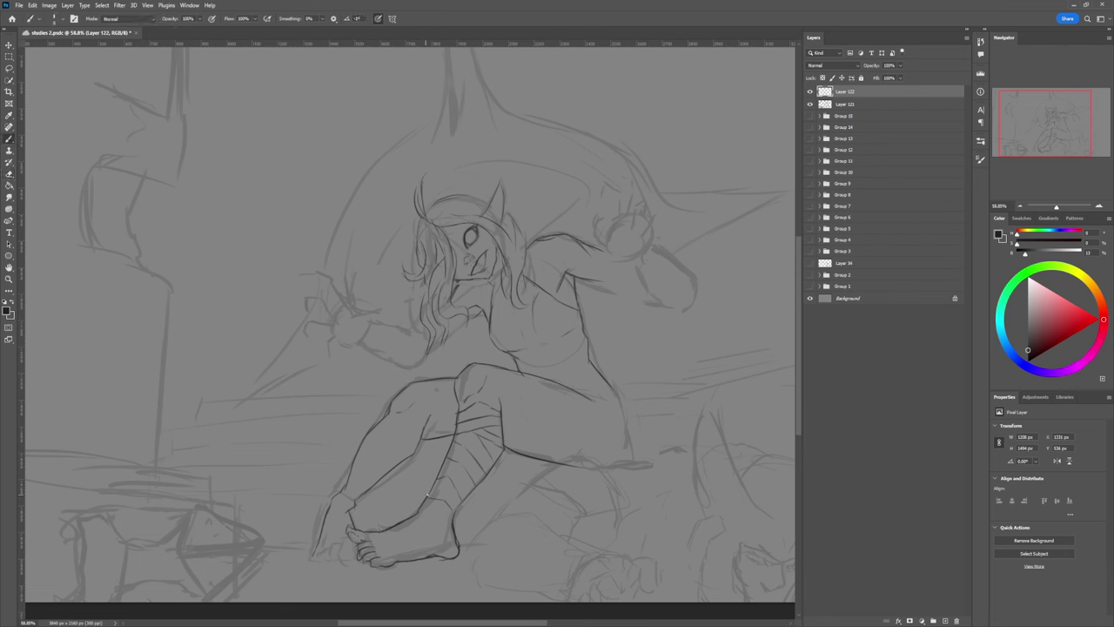
- Draw the bandage knot at the front of the near ankle and erase the lines overlapping it
{"action": "mouse_move", "coordinate": [428, 494]}
{"action": "left_mouse_down"}
{"action": "mouse_move", "coordinate": [408, 517]}
{"action": "mouse_move", "coordinate": [425, 518]}
{"action": "left_mouse_up"}
{"action": "key", "text": "e"}
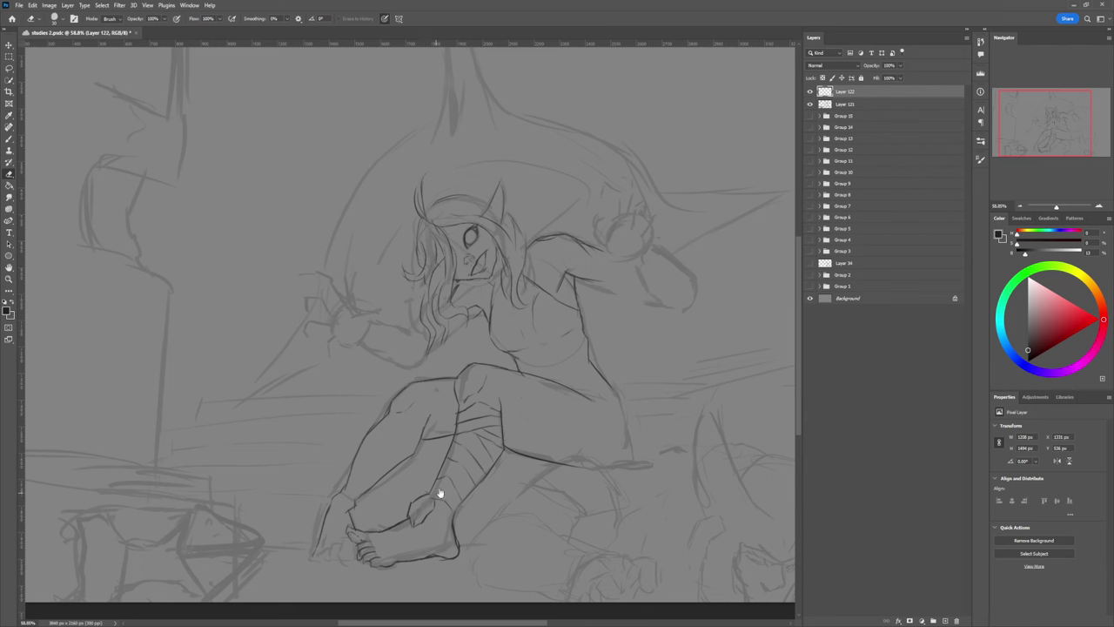
{"action": "key", "text": "b"}
{"action": "left_click_drag", "start_coordinate": [432, 499], "coordinate": [414, 522]}
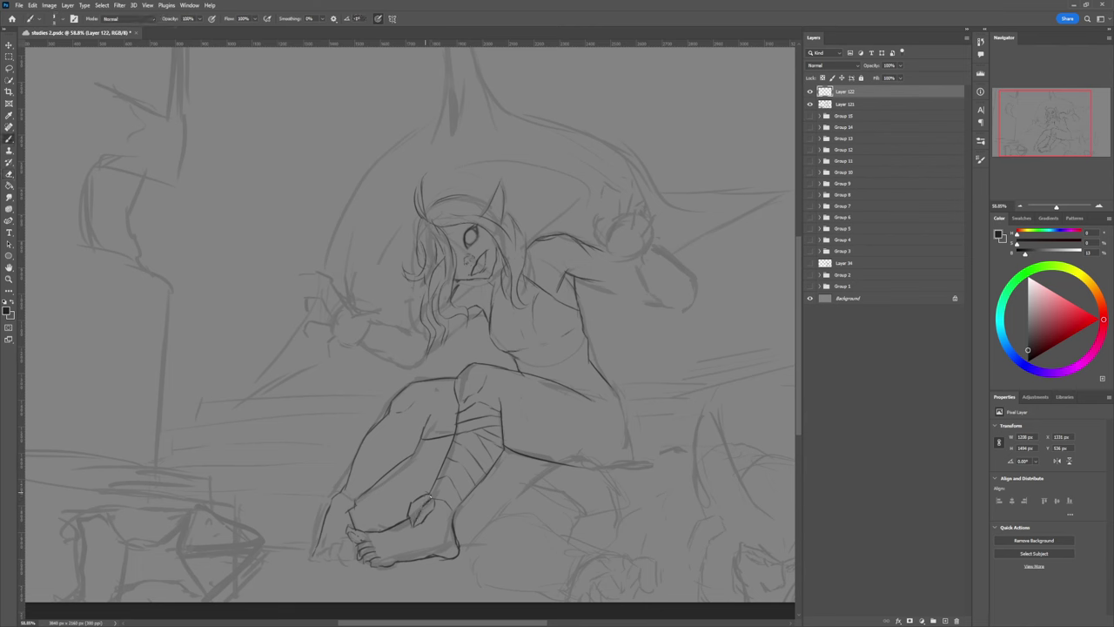
{"action": "key", "text": "e"}
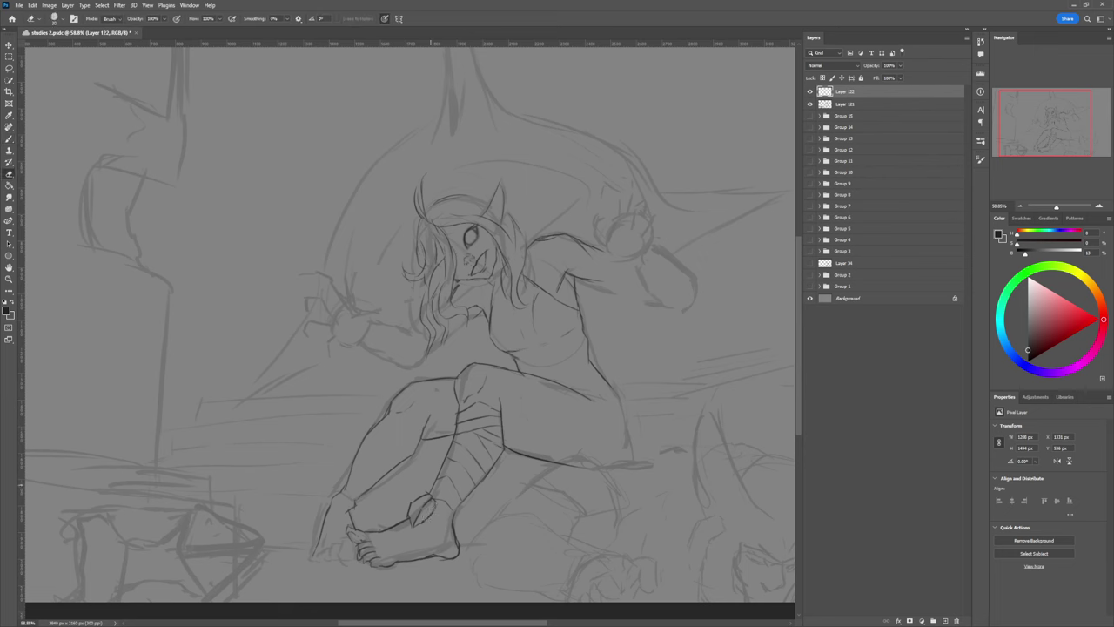
{"action": "key", "text": "b"}
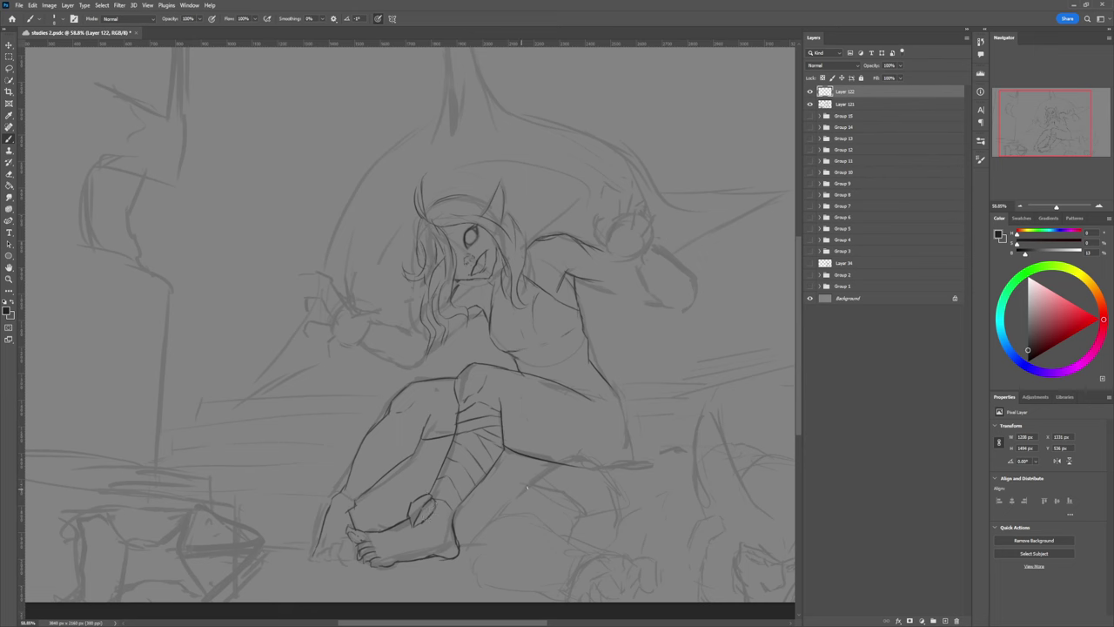
- Draw bandage bands around the near foot and the outline of a pointed piece extending behind the ankle
{"action": "left_click_drag", "start_coordinate": [435, 512], "coordinate": [435, 551]}
{"action": "mouse_move", "coordinate": [436, 525]}
{"action": "left_mouse_down"}
{"action": "mouse_move", "coordinate": [405, 539]}
{"action": "mouse_move", "coordinate": [412, 560]}
{"action": "mouse_move", "coordinate": [386, 534]}
{"action": "mouse_move", "coordinate": [396, 560]}
{"action": "mouse_move", "coordinate": [385, 532]}
{"action": "mouse_move", "coordinate": [402, 560]}
{"action": "mouse_move", "coordinate": [386, 533]}
{"action": "mouse_move", "coordinate": [402, 524]}
{"action": "mouse_move", "coordinate": [409, 560]}
{"action": "left_mouse_up"}
{"action": "mouse_move", "coordinate": [448, 513]}
{"action": "left_mouse_down"}
{"action": "mouse_move", "coordinate": [485, 518]}
{"action": "mouse_move", "coordinate": [468, 533]}
{"action": "mouse_move", "coordinate": [500, 526]}
{"action": "mouse_move", "coordinate": [434, 526]}
{"action": "left_mouse_up"}
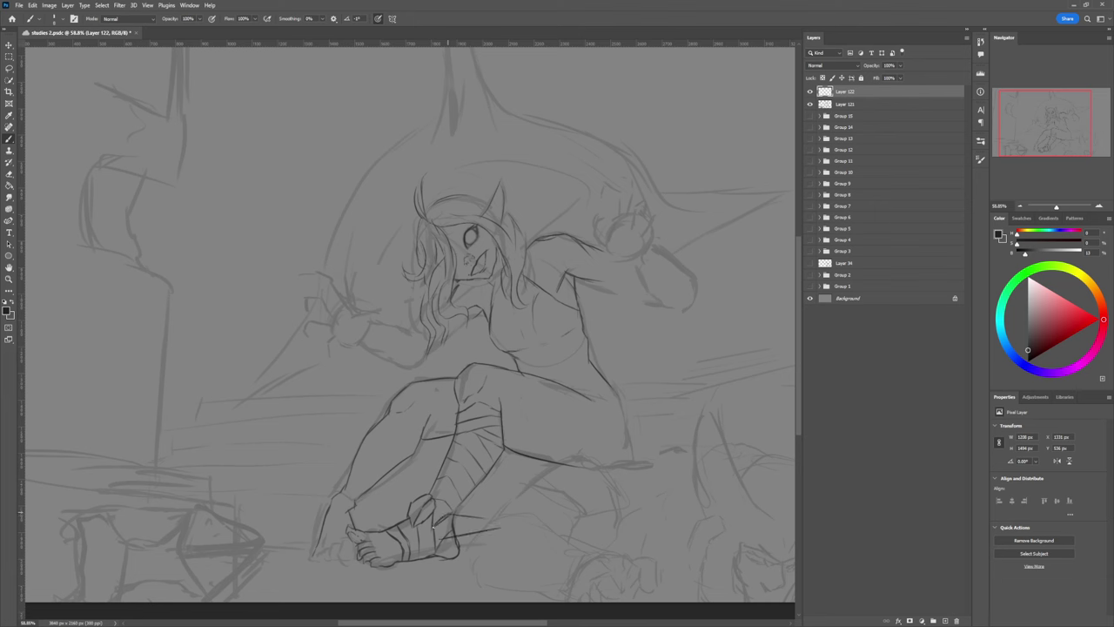
{"action": "key", "text": "e"}
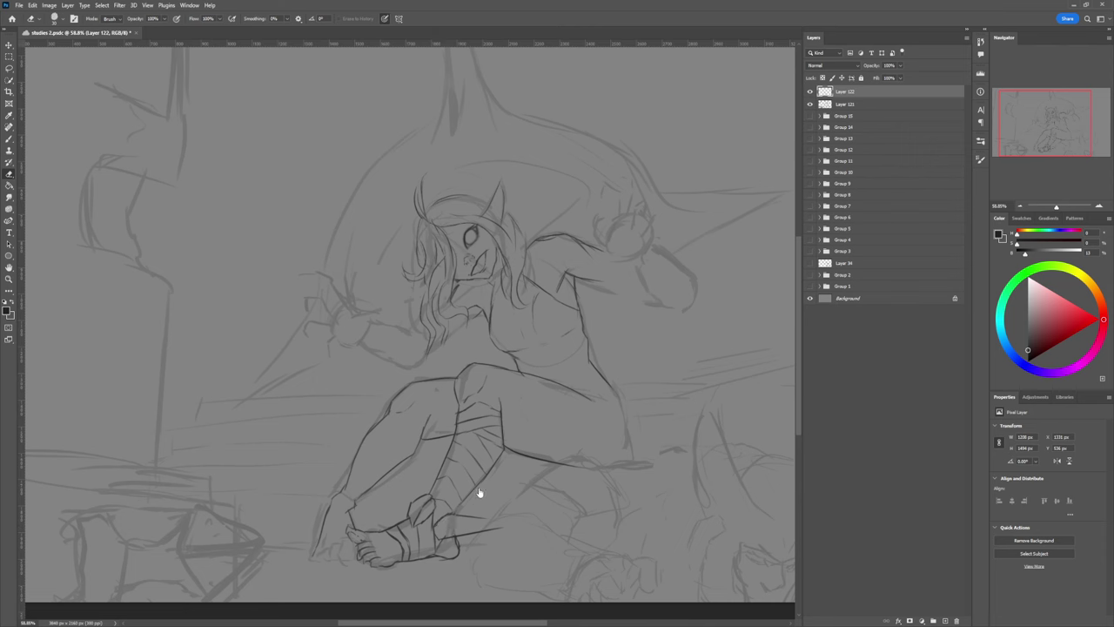
- Add cross lines to the pointed piece behind the ankle and rework its tip
{"action": "key", "text": "b"}
{"action": "left_click_drag", "start_coordinate": [438, 527], "coordinate": [495, 521]}
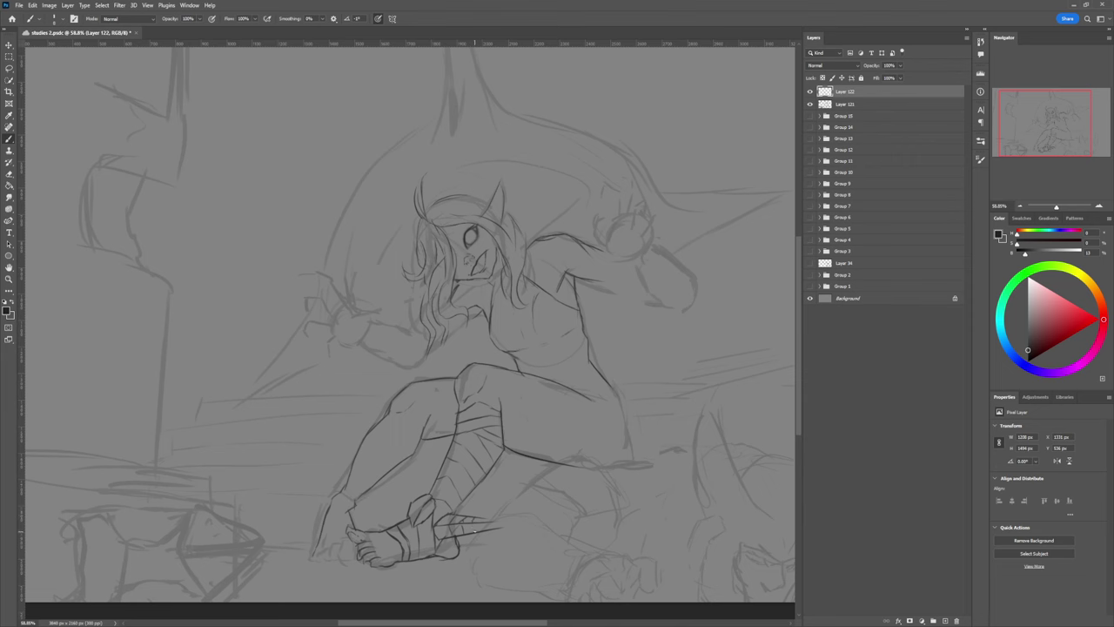
{"action": "left_click_drag", "start_coordinate": [495, 520], "coordinate": [475, 539]}
{"action": "key", "text": "e"}
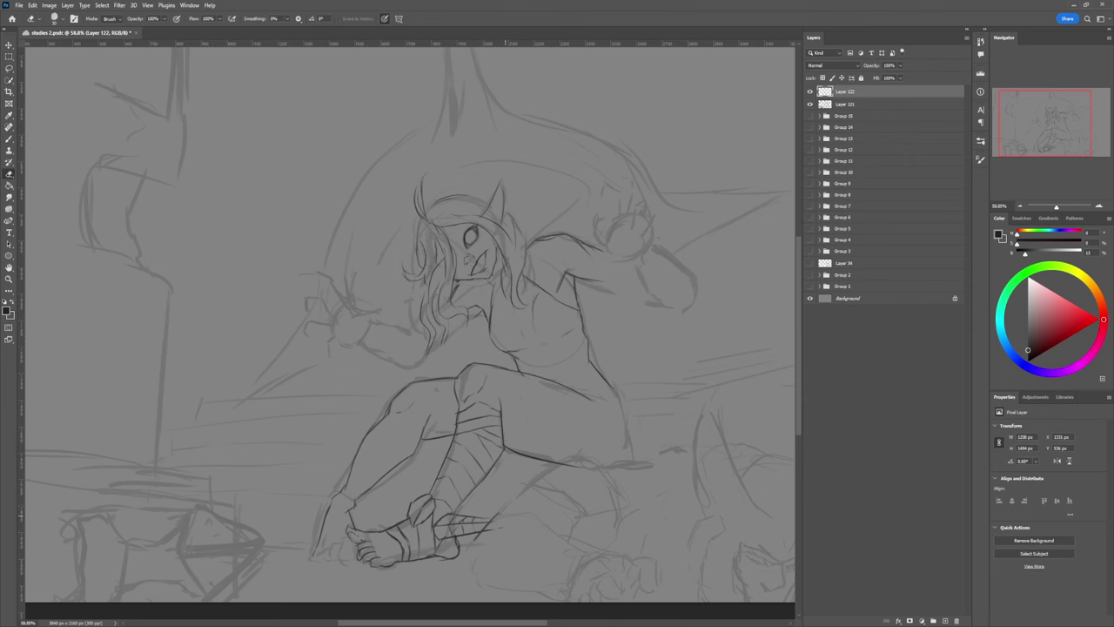
- Draw a curved line across the near thigh from its upper edge to its underside, undoing the earlier attempts
{"action": "key", "text": "z"}
{"action": "left_click_drag", "start_coordinate": [483, 517], "coordinate": [421, 506]}
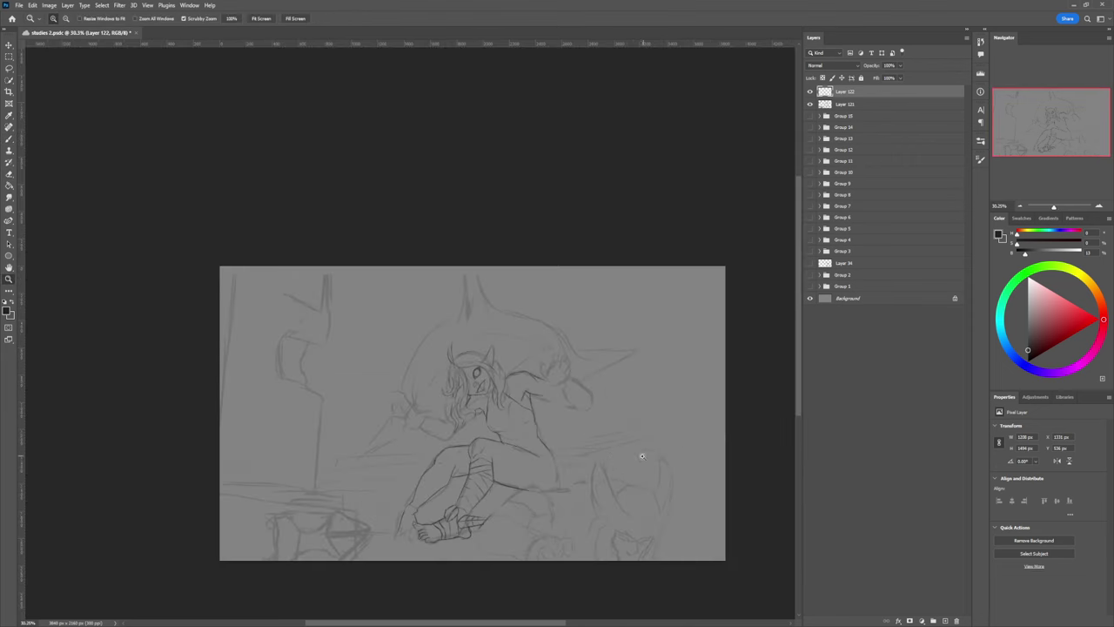
{"action": "left_click", "coordinate": [565, 416]}
{"action": "key", "text": "b"}
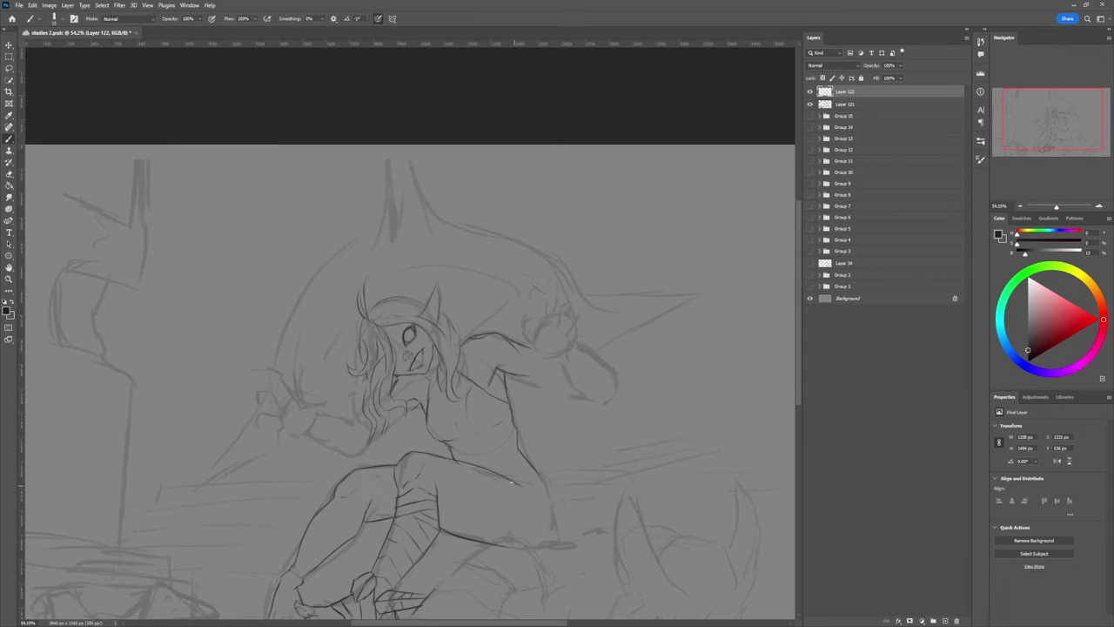
{"action": "left_click_drag", "start_coordinate": [511, 480], "coordinate": [498, 555]}
{"action": "key", "text": "ctrl+z"}
{"action": "left_click_drag", "start_coordinate": [513, 499], "coordinate": [498, 548]}
{"action": "key", "text": "ctrl+z"}
{"action": "key", "text": "ctrl+z"}
{"action": "key", "text": "ctrl+z"}
{"action": "left_click_drag", "start_coordinate": [511, 482], "coordinate": [488, 545]}
{"action": "key", "text": "e"}
{"action": "key", "text": "b"}
- Draw the inner contour lines of the top over the chest and down to the waist using a smaller brush
{"action": "left_click_drag", "start_coordinate": [464, 413], "coordinate": [470, 433]}
{"action": "key", "text": "ctrl+z"}
{"action": "key", "text": "bracketleft"}
{"action": "key", "text": "bracketleft"}
{"action": "key", "text": "bracketleft"}
{"action": "left_click_drag", "start_coordinate": [467, 397], "coordinate": [461, 436]}
{"action": "left_click_drag", "start_coordinate": [451, 419], "coordinate": [458, 436]}
{"action": "key", "text": "e"}
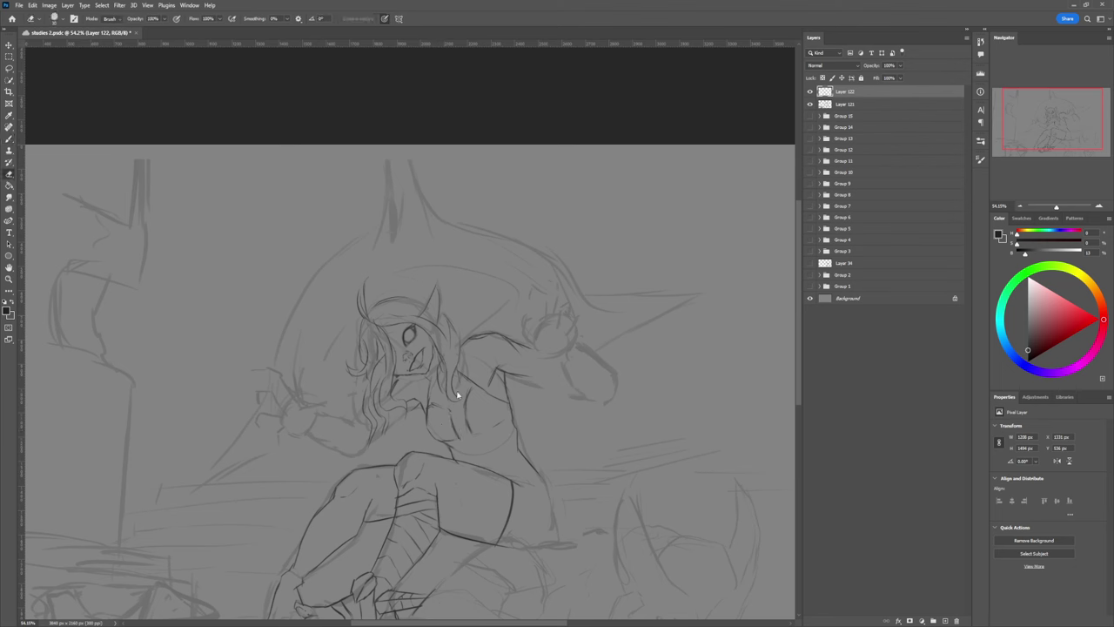
{"action": "key", "text": "b"}
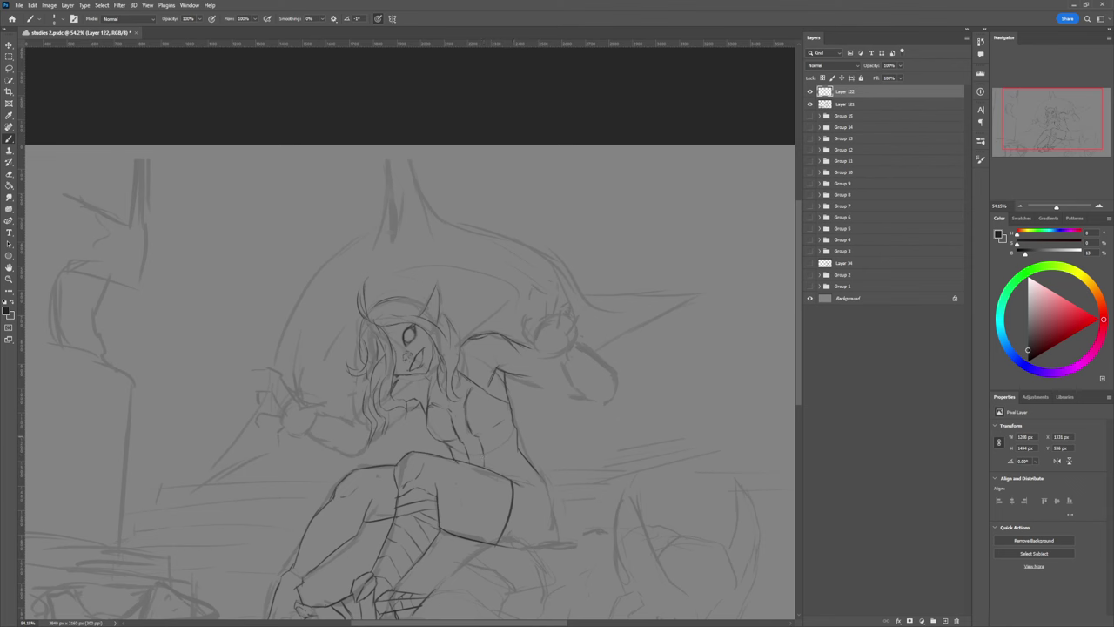
- Draw the diagonal band around the waist from the back toward the thigh using a larger brush
{"action": "key", "text": "bracketright"}
{"action": "key", "text": "bracketright"}
{"action": "key", "text": "bracketright"}
{"action": "left_click_drag", "start_coordinate": [520, 431], "coordinate": [522, 451]}
{"action": "mouse_move", "coordinate": [512, 427]}
{"action": "left_mouse_down"}
{"action": "mouse_move", "coordinate": [516, 438]}
{"action": "mouse_move", "coordinate": [474, 465]}
{"action": "mouse_move", "coordinate": [491, 468]}
{"action": "left_mouse_up"}
{"action": "key", "text": "e"}
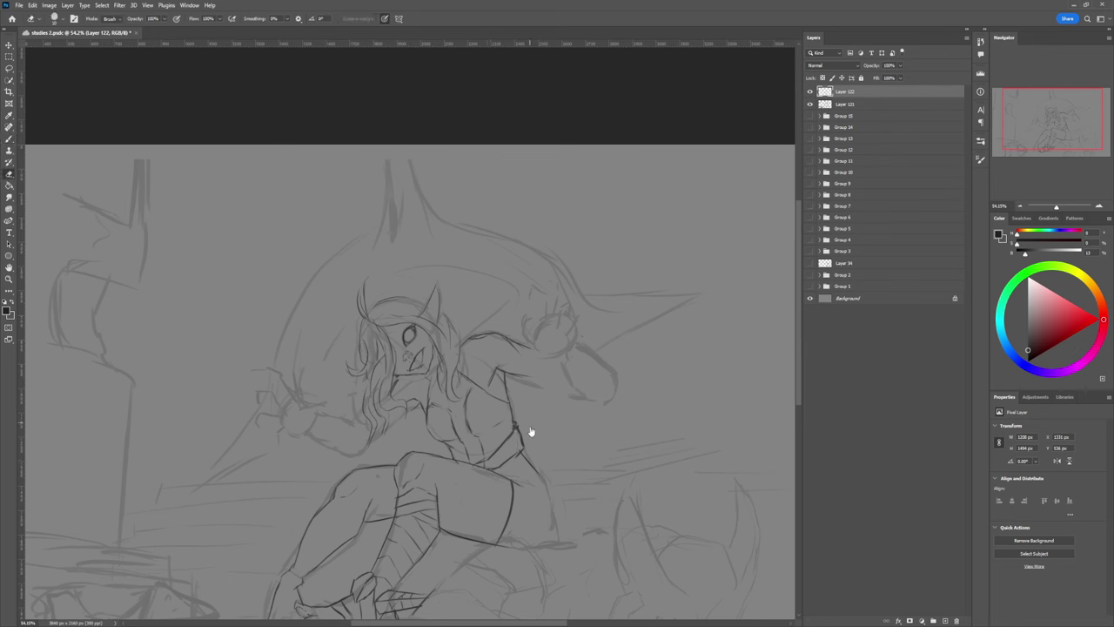
- Draw the upper hip contour and garment edge below the waist, undoing the stray strokes at the hip's base
{"action": "key", "text": "b"}
{"action": "left_click_drag", "start_coordinate": [530, 456], "coordinate": [535, 469]}
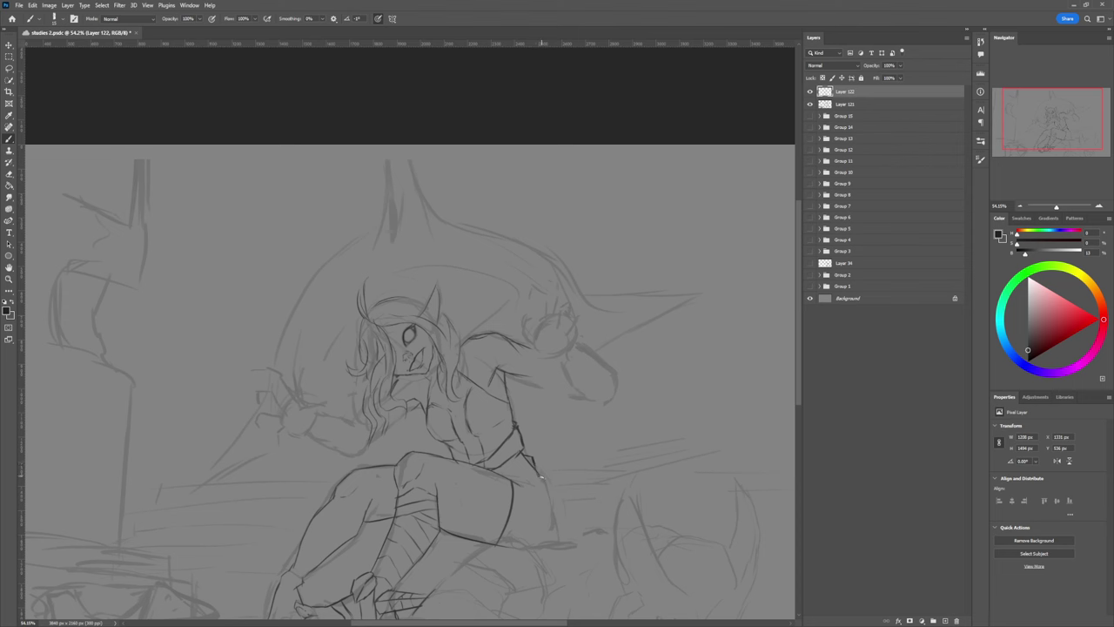
{"action": "left_click_drag", "start_coordinate": [542, 477], "coordinate": [540, 464]}
{"action": "left_click_drag", "start_coordinate": [539, 466], "coordinate": [509, 470]}
{"action": "left_click_drag", "start_coordinate": [541, 480], "coordinate": [558, 506]}
{"action": "mouse_move", "coordinate": [558, 542]}
{"action": "left_mouse_down"}
{"action": "mouse_move", "coordinate": [559, 515]}
{"action": "mouse_move", "coordinate": [559, 542]}
{"action": "left_mouse_up"}
{"action": "key", "text": "ctrl+z"}
{"action": "key", "text": "ctrl+z"}
- Draw the rounded rear contour of the hip down to the seat and clean up its overlapping lines
{"action": "left_click_drag", "start_coordinate": [558, 515], "coordinate": [552, 540]}
{"action": "left_click_drag", "start_coordinate": [557, 497], "coordinate": [564, 522]}
{"action": "mouse_move", "coordinate": [558, 522]}
{"action": "left_mouse_down"}
{"action": "mouse_move", "coordinate": [538, 511]}
{"action": "mouse_move", "coordinate": [554, 522]}
{"action": "mouse_move", "coordinate": [558, 513]}
{"action": "left_mouse_up"}
{"action": "key", "text": "e"}
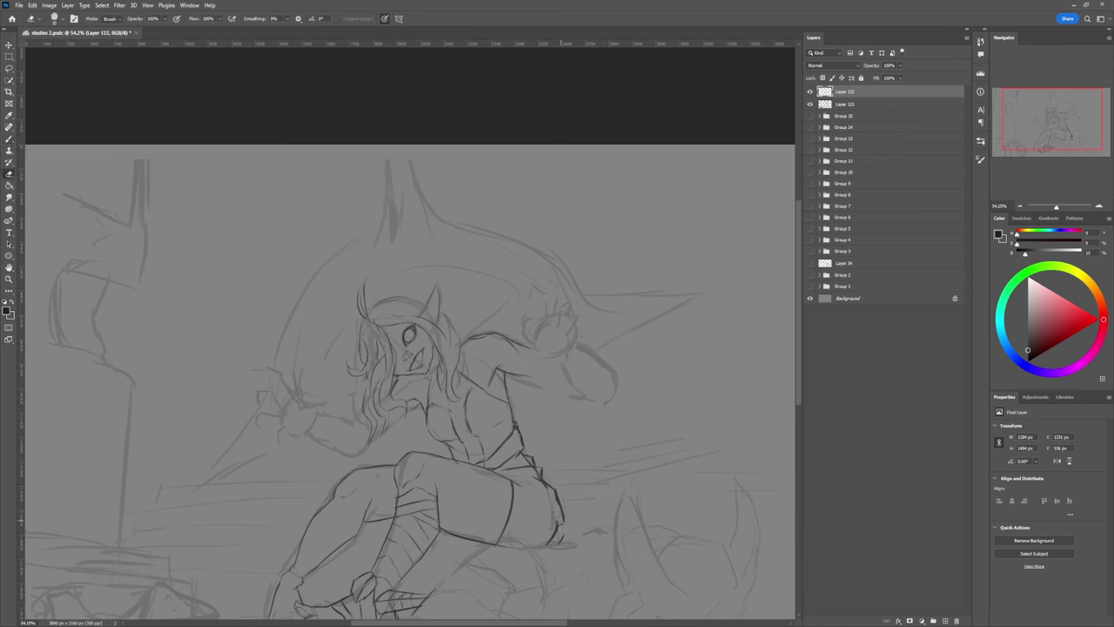
{"action": "key", "text": "b"}
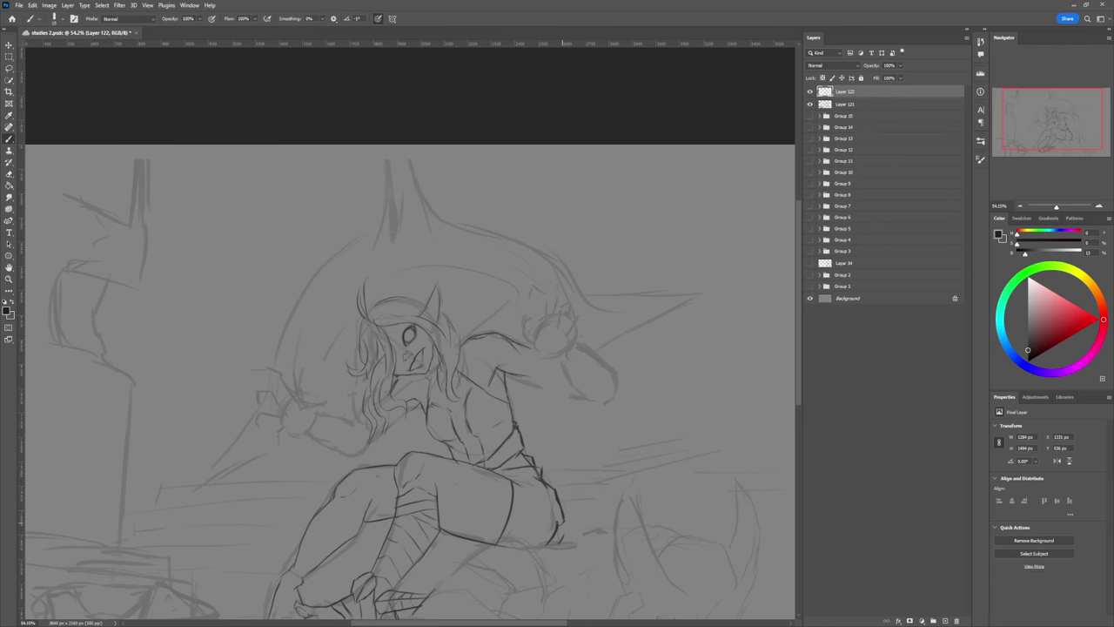
{"action": "key", "text": "e"}
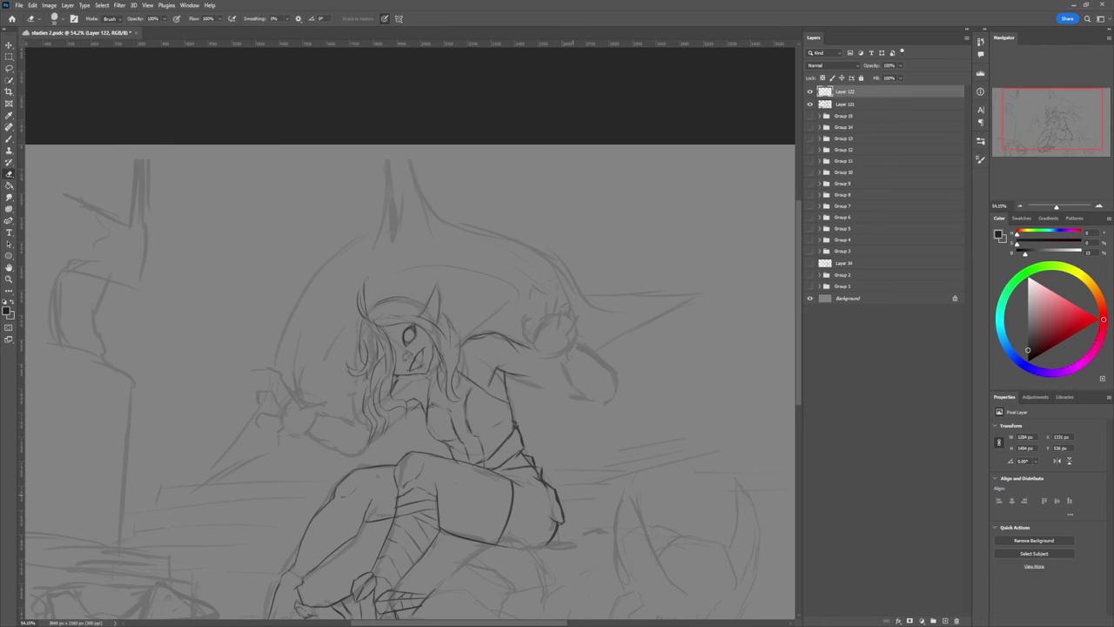
- Redraw the underside line of the near thigh from behind the knee toward the seat, undoing the earlier attempts
{"action": "key", "text": "z"}
{"action": "mouse_move", "coordinate": [563, 513]}
{"action": "left_mouse_down"}
{"action": "mouse_move", "coordinate": [501, 509]}
{"action": "mouse_move", "coordinate": [563, 531]}
{"action": "mouse_move", "coordinate": [567, 547]}
{"action": "left_mouse_up"}
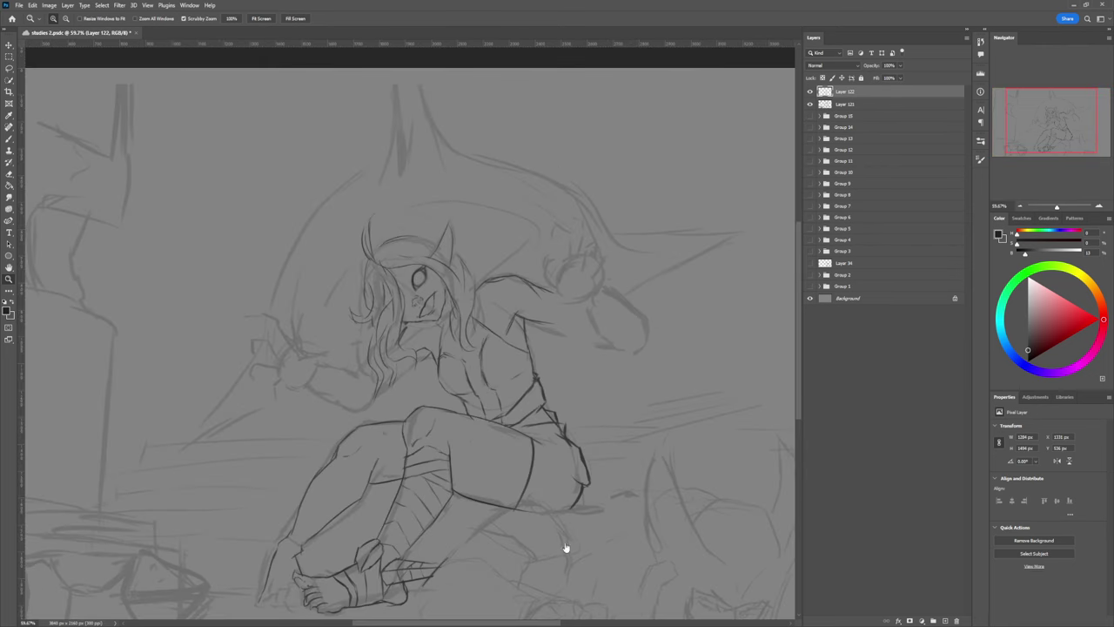
{"action": "key", "text": "b"}
{"action": "key", "text": "b"}
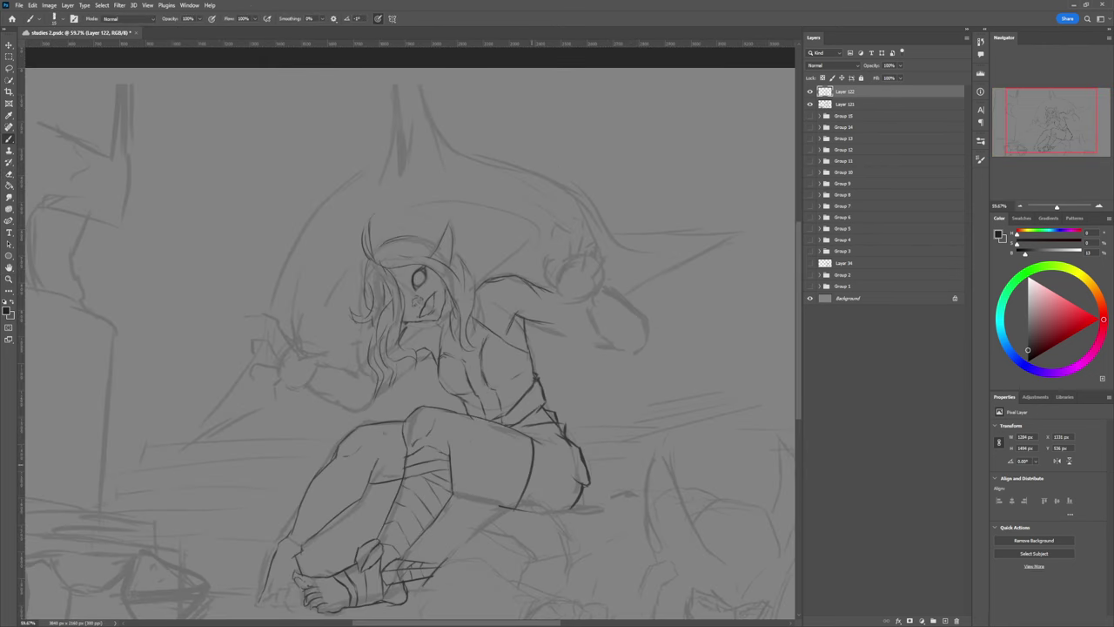
{"action": "left_click_drag", "start_coordinate": [451, 484], "coordinate": [512, 508]}
{"action": "key", "text": "ctrl+z"}
{"action": "key", "text": "ctrl+z"}
{"action": "left_click_drag", "start_coordinate": [452, 483], "coordinate": [520, 508]}
{"action": "key", "text": "ctrl+z"}
{"action": "key", "text": "ctrl+z"}
{"action": "left_click_drag", "start_coordinate": [450, 476], "coordinate": [501, 506]}
{"action": "key", "text": "ctrl+z"}
{"action": "mouse_move", "coordinate": [451, 480]}
{"action": "left_mouse_down"}
{"action": "mouse_move", "coordinate": [504, 506]}
{"action": "mouse_move", "coordinate": [440, 479]}
{"action": "left_mouse_up"}
- Draw the small toes of the far foot and clean up their lines
{"action": "key", "text": "z"}
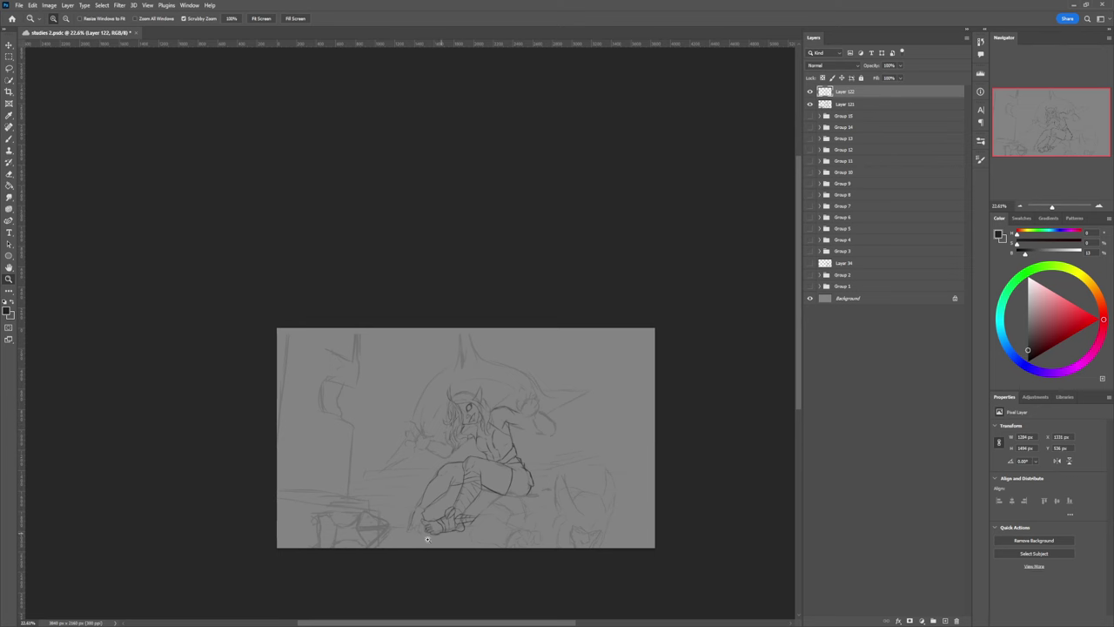
{"action": "left_click_drag", "start_coordinate": [481, 505], "coordinate": [485, 513]}
{"action": "key", "text": "b"}
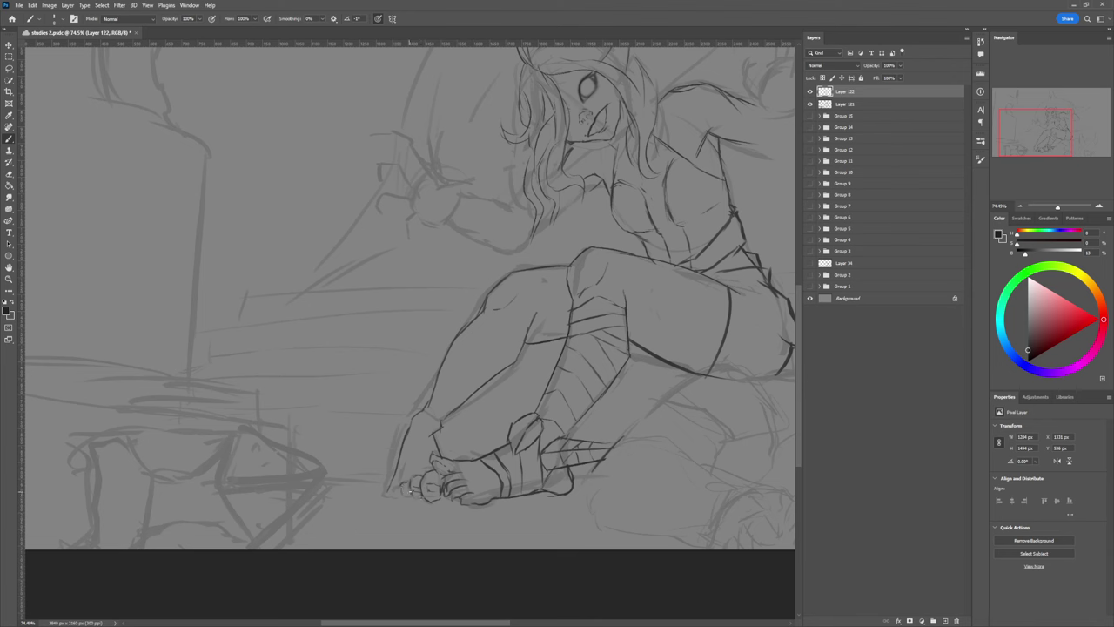
{"action": "left_click_drag", "start_coordinate": [411, 494], "coordinate": [402, 493]}
{"action": "key", "text": "e"}
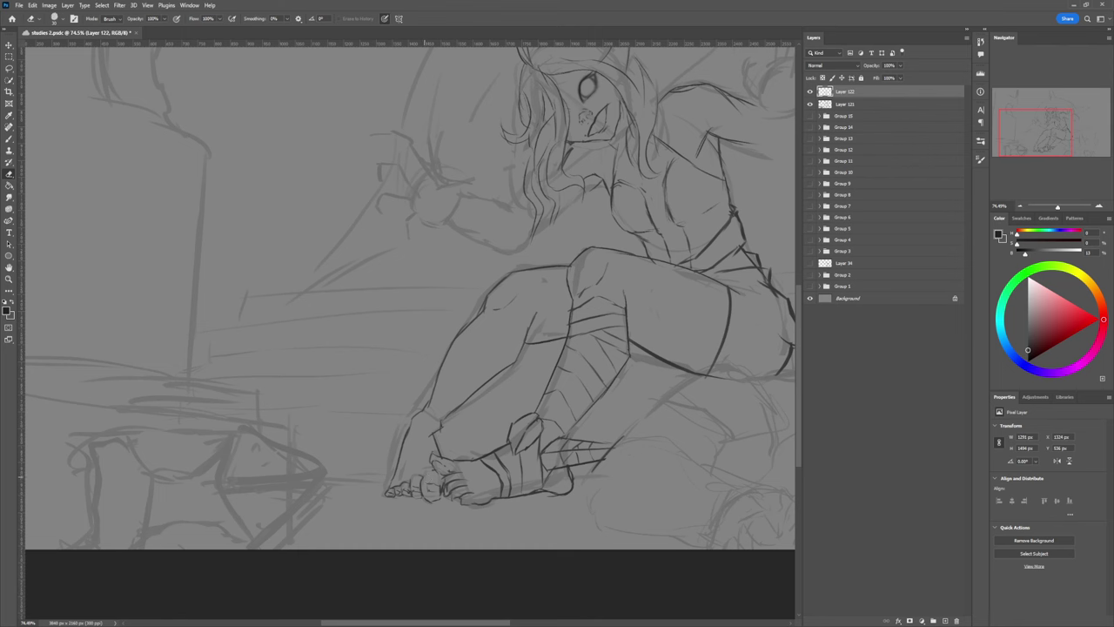
{"action": "key", "text": "b"}
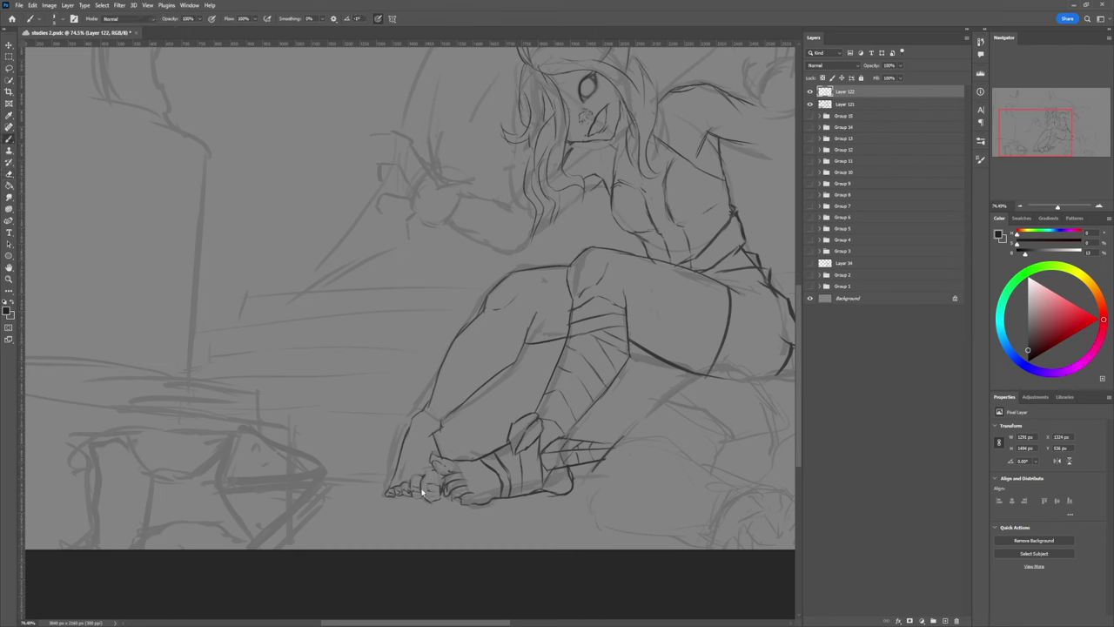
{"action": "key", "text": "e"}
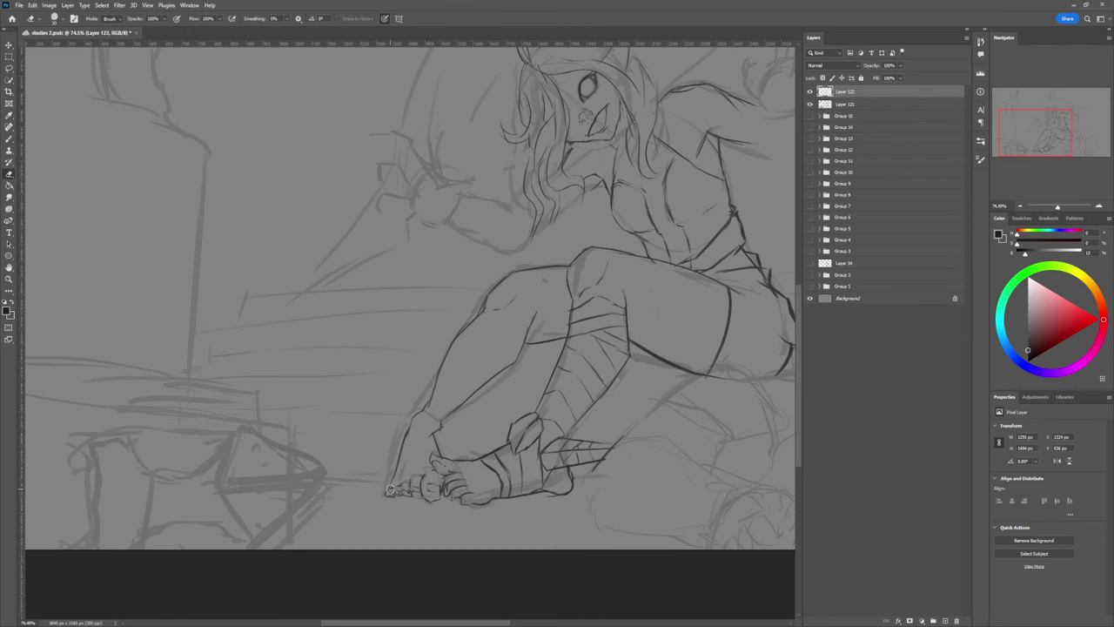
- Darken and refine the big toe and remaining toe outlines of the near foot
{"action": "key", "text": "z"}
{"action": "left_click_drag", "start_coordinate": [449, 497], "coordinate": [379, 495]}
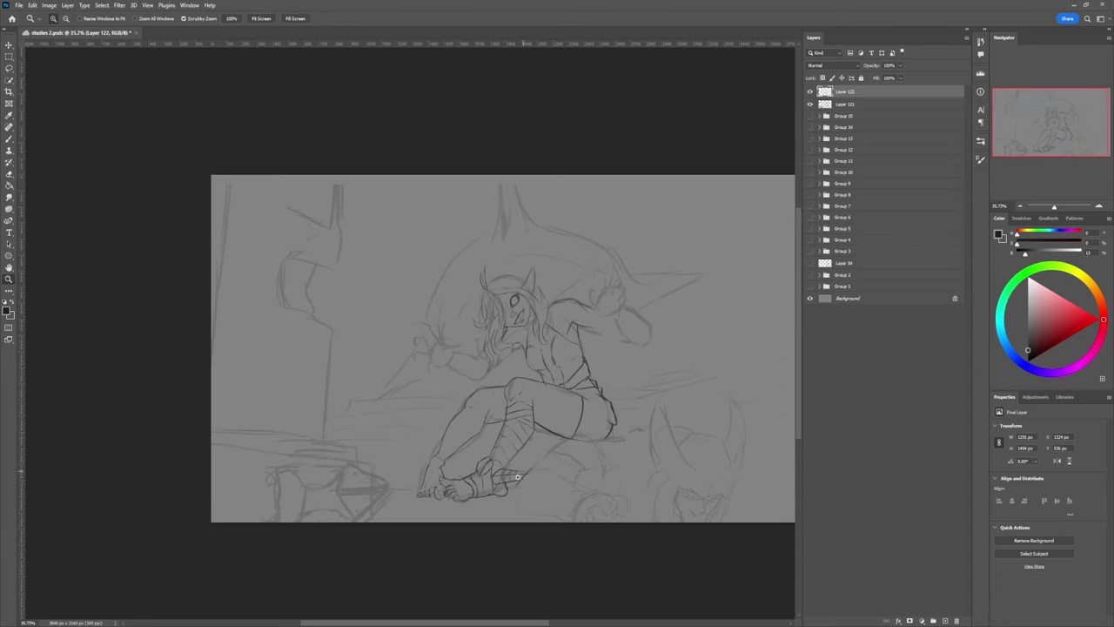
{"action": "left_click", "coordinate": [443, 495]}
{"action": "key", "text": "b"}
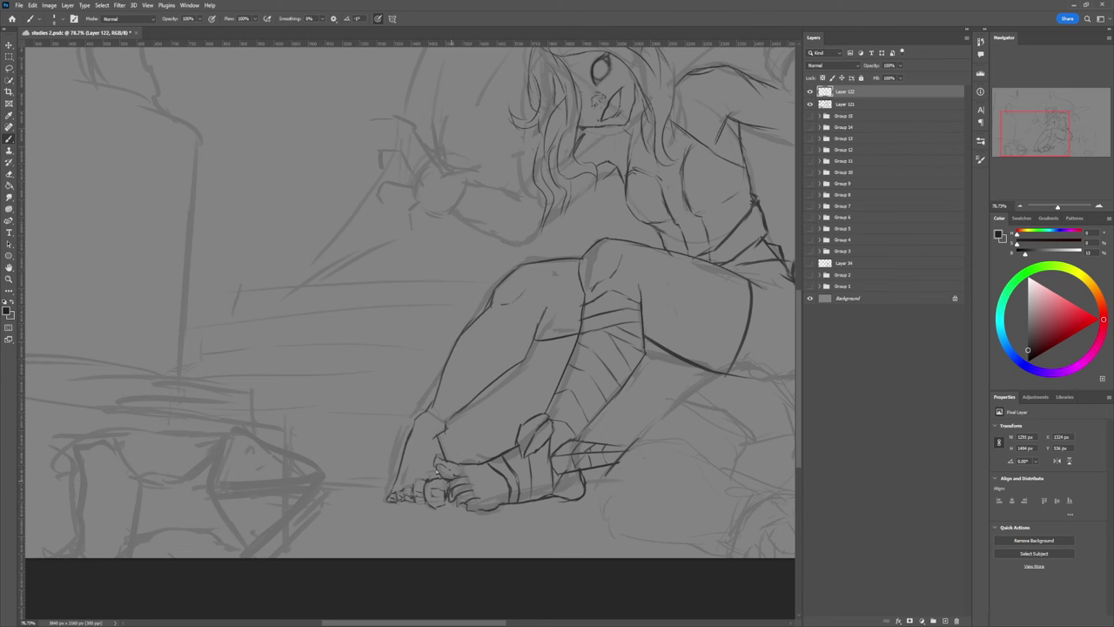
{"action": "left_click_drag", "start_coordinate": [440, 457], "coordinate": [435, 477]}
{"action": "key", "text": "e"}
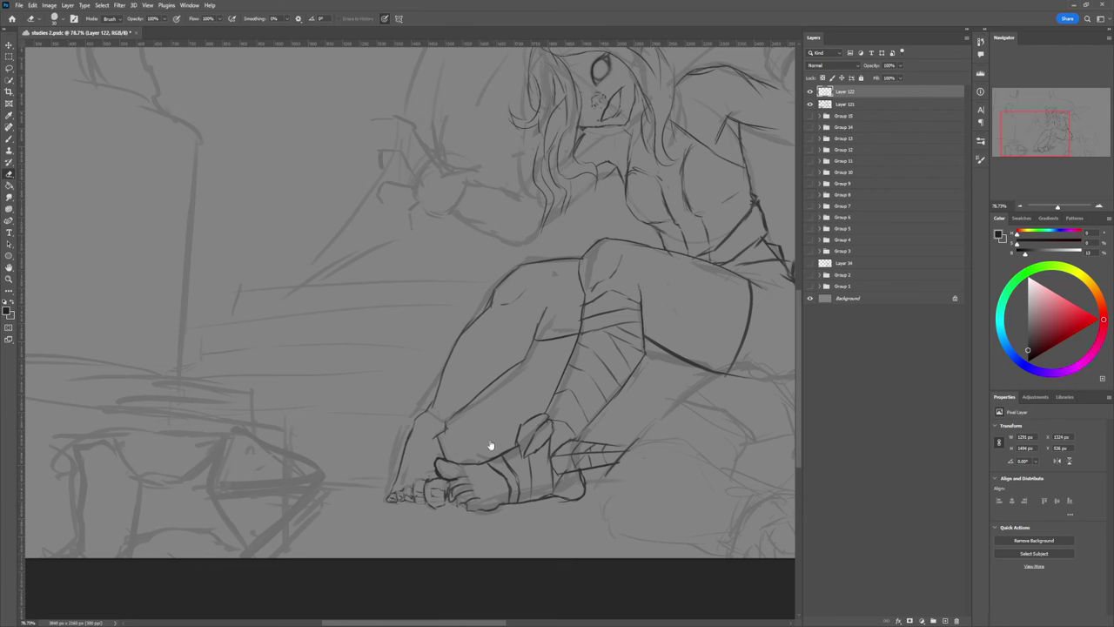
{"action": "key", "text": "b"}
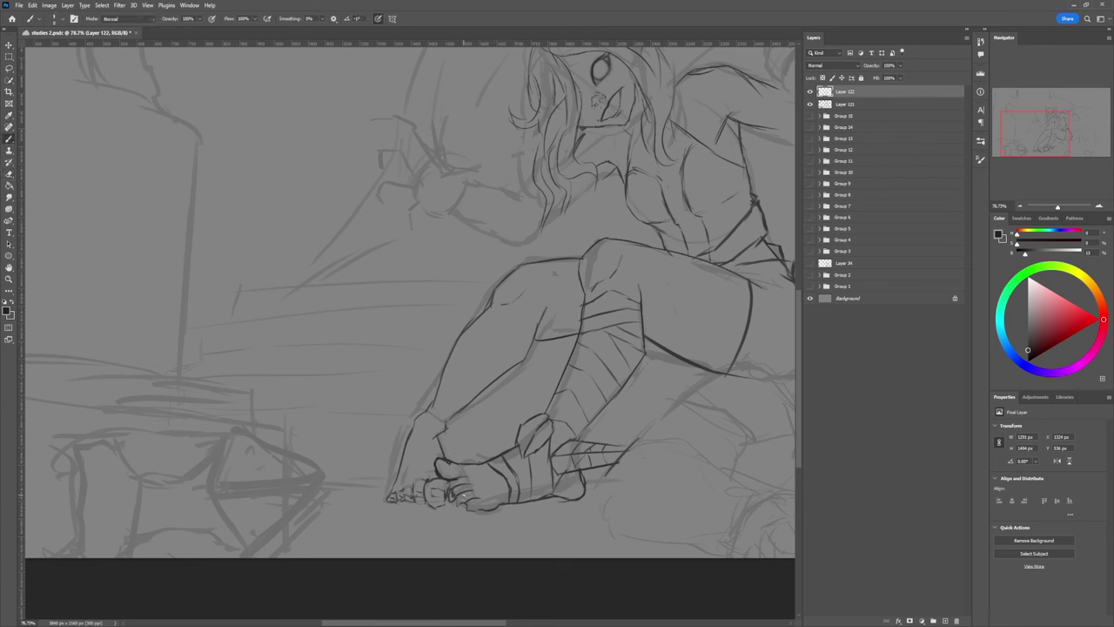
{"action": "left_click_drag", "start_coordinate": [455, 499], "coordinate": [475, 501]}
- Draw the rear arm's forearm down to the elbow and the outline of the front arm's forearm
{"action": "key", "text": "z"}
{"action": "left_click_drag", "start_coordinate": [503, 513], "coordinate": [437, 513]}
{"action": "left_click_drag", "start_coordinate": [596, 498], "coordinate": [576, 496]}
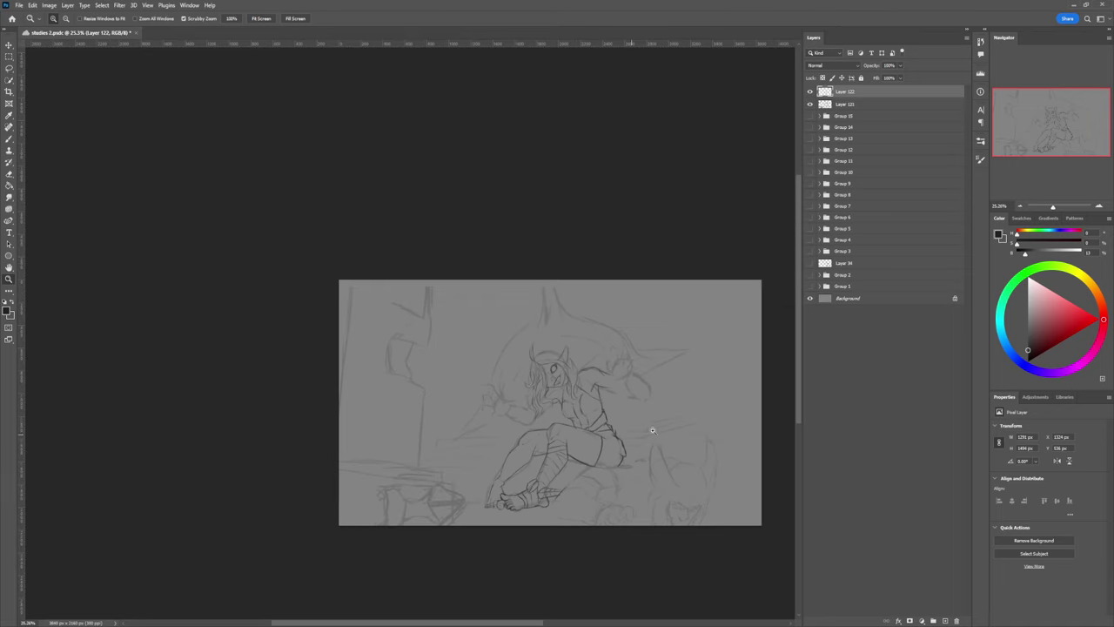
{"action": "scroll", "coordinate": [652, 430], "scroll_direction": "up", "scroll_amount": 3}
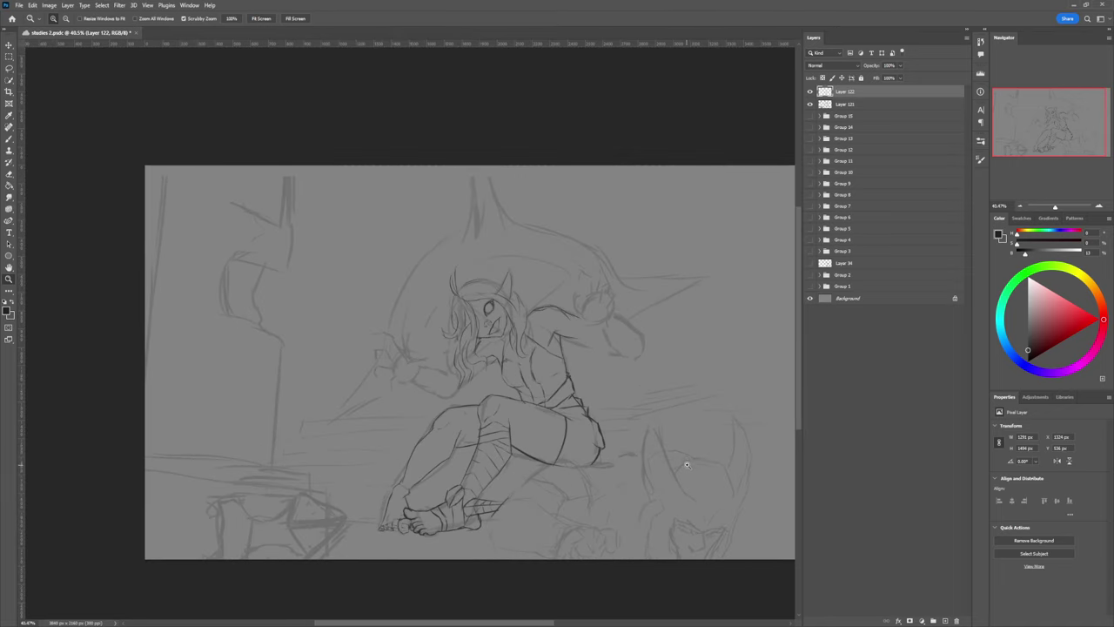
{"action": "scroll", "coordinate": [688, 452], "scroll_direction": "down", "scroll_amount": 2}
{"action": "scroll", "coordinate": [712, 350], "scroll_direction": "up", "scroll_amount": 1}
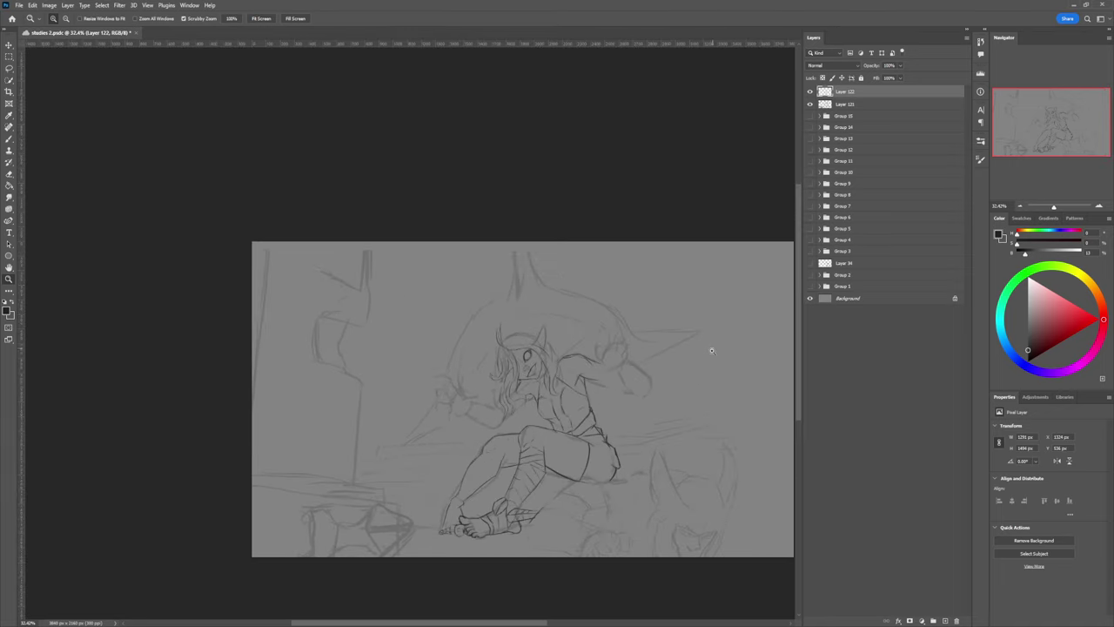
{"action": "scroll", "coordinate": [625, 398], "scroll_direction": "up", "scroll_amount": 2}
{"action": "key", "text": "b"}
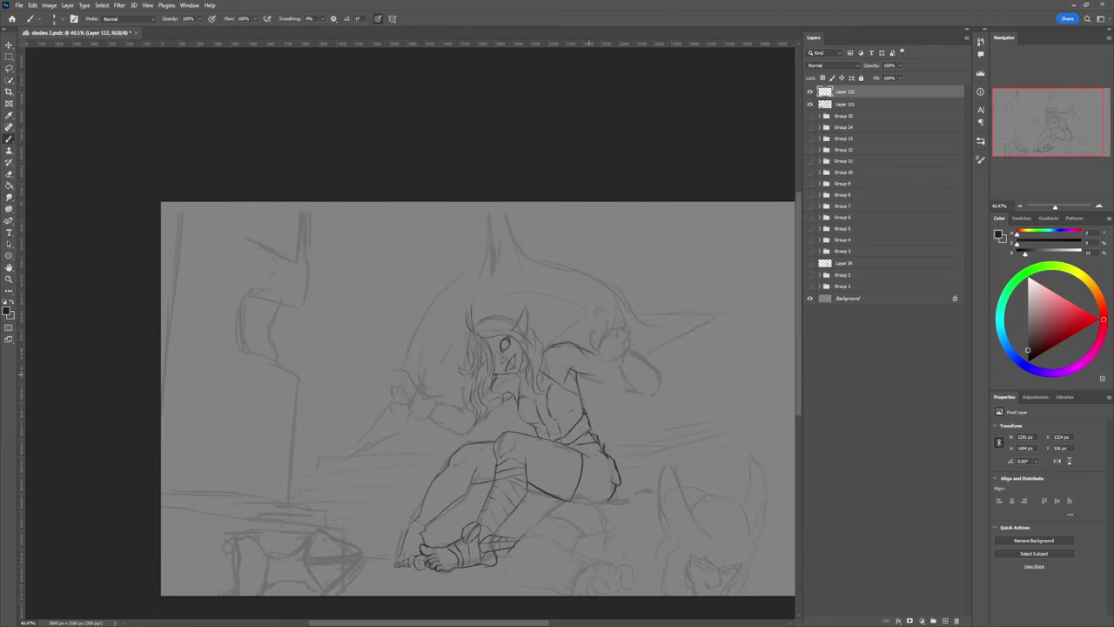
{"action": "left_click_drag", "start_coordinate": [595, 375], "coordinate": [628, 390]}
{"action": "key", "text": "ctrl+z"}
{"action": "key", "text": "bracketright"}
{"action": "key", "text": "bracketright"}
{"action": "mouse_move", "coordinate": [617, 359]}
{"action": "left_mouse_down"}
{"action": "mouse_move", "coordinate": [640, 393]}
{"action": "mouse_move", "coordinate": [642, 359]}
{"action": "mouse_move", "coordinate": [656, 374]}
{"action": "mouse_move", "coordinate": [662, 397]}
{"action": "mouse_move", "coordinate": [640, 398]}
{"action": "left_mouse_up"}
{"action": "key", "text": "e"}
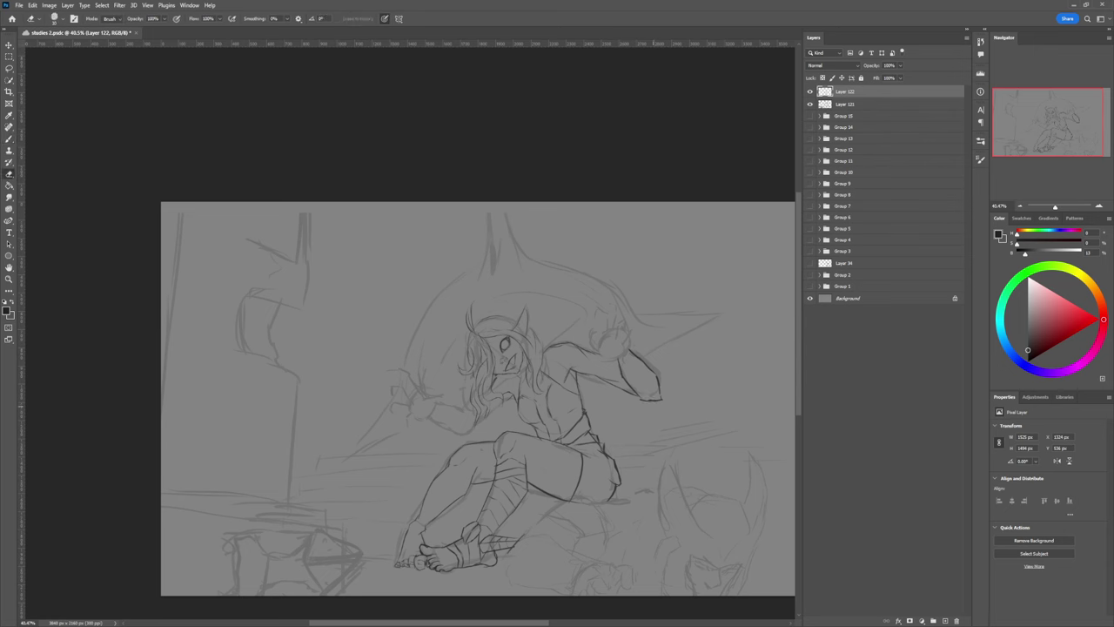
{"action": "key", "text": "b"}
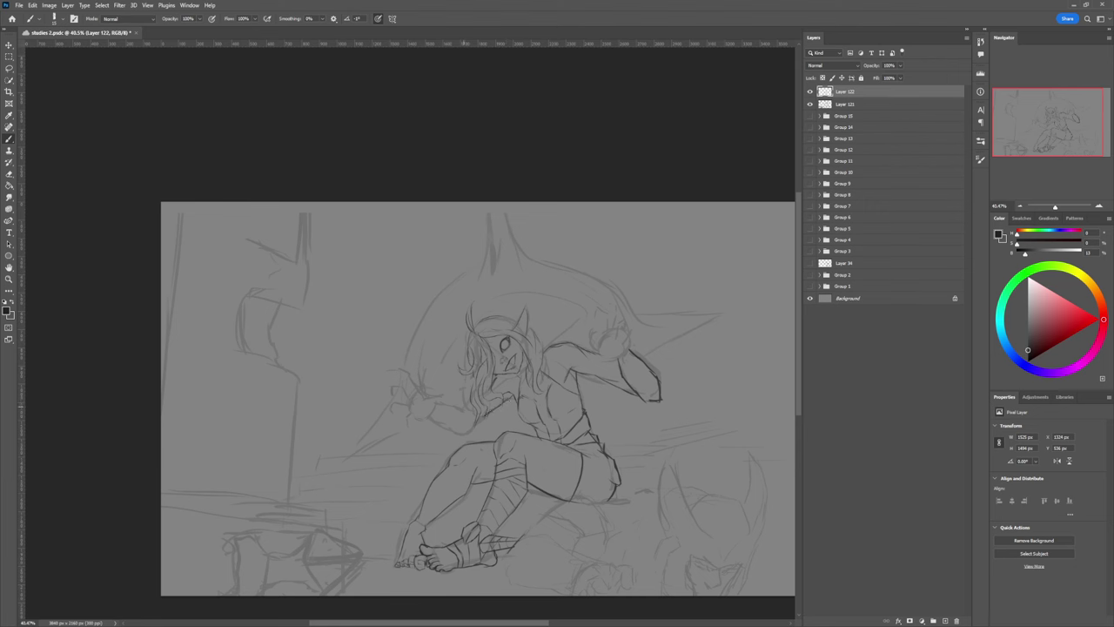
{"action": "mouse_move", "coordinate": [439, 408]}
{"action": "left_mouse_down"}
{"action": "mouse_move", "coordinate": [461, 403]}
{"action": "mouse_move", "coordinate": [457, 432]}
{"action": "mouse_move", "coordinate": [485, 419]}
{"action": "left_mouse_up"}
- Draw the weapon's inner arc behind the head and its spike behind the rear arm, erasing lines that cross the arm
{"action": "mouse_move", "coordinate": [587, 317]}
{"action": "left_mouse_down"}
{"action": "mouse_move", "coordinate": [562, 297]}
{"action": "mouse_move", "coordinate": [496, 305]}
{"action": "left_mouse_up"}
{"action": "left_click_drag", "start_coordinate": [470, 334], "coordinate": [444, 389]}
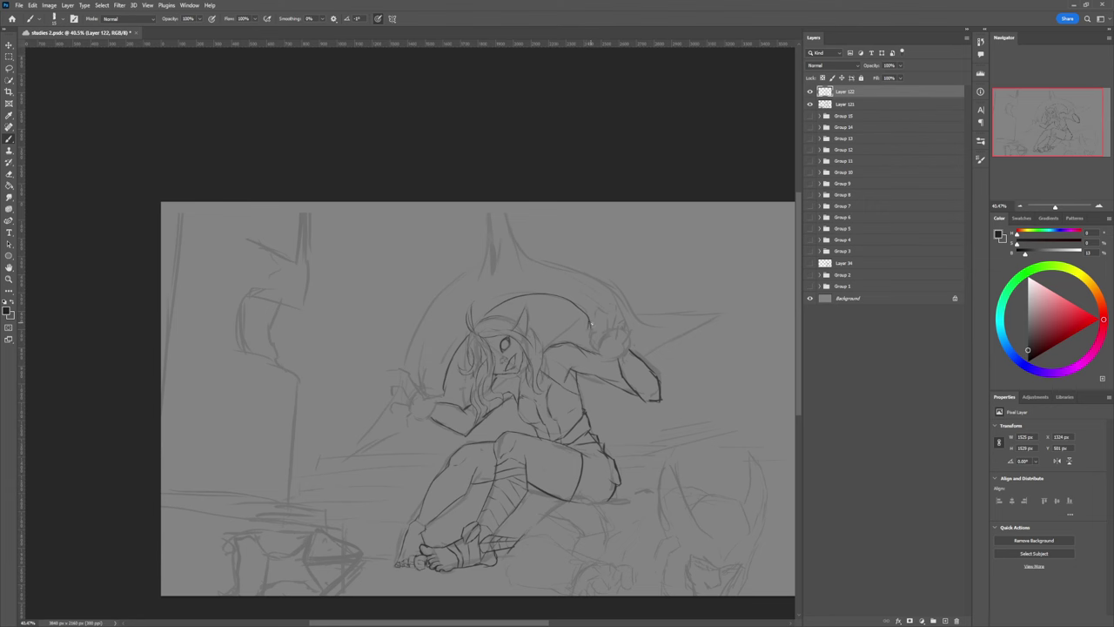
{"action": "mouse_move", "coordinate": [564, 350]}
{"action": "left_mouse_down"}
{"action": "mouse_move", "coordinate": [578, 340]}
{"action": "mouse_move", "coordinate": [624, 388]}
{"action": "mouse_move", "coordinate": [659, 350]}
{"action": "mouse_move", "coordinate": [722, 320]}
{"action": "mouse_move", "coordinate": [637, 313]}
{"action": "mouse_move", "coordinate": [723, 322]}
{"action": "left_mouse_up"}
{"action": "key", "text": "e"}
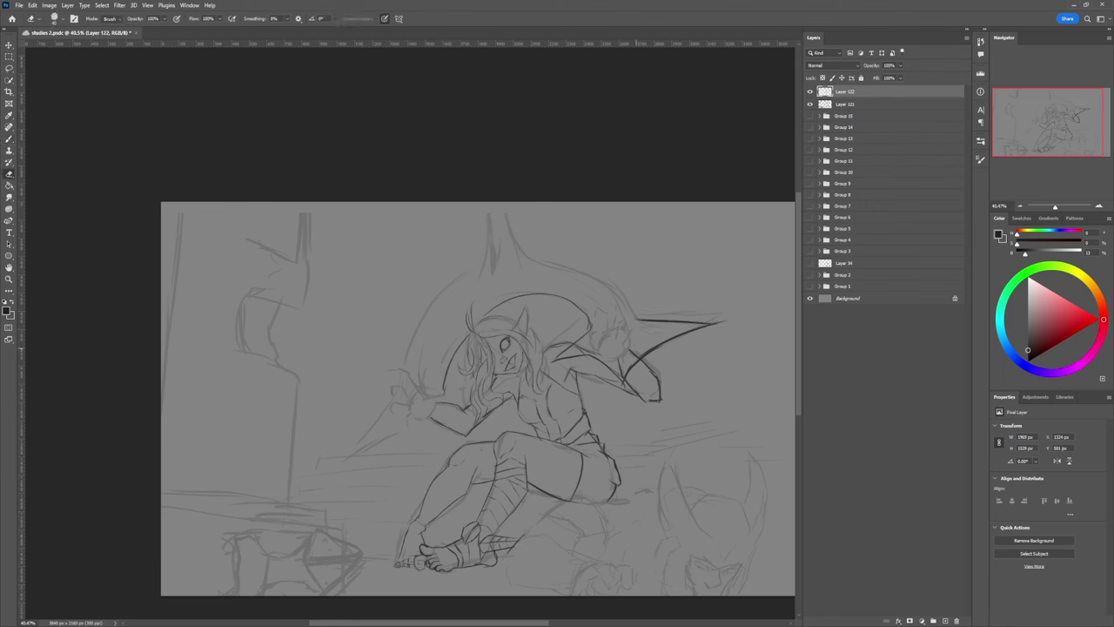
{"action": "left_click_drag", "start_coordinate": [594, 350], "coordinate": [583, 346]}
{"action": "key", "text": "b"}
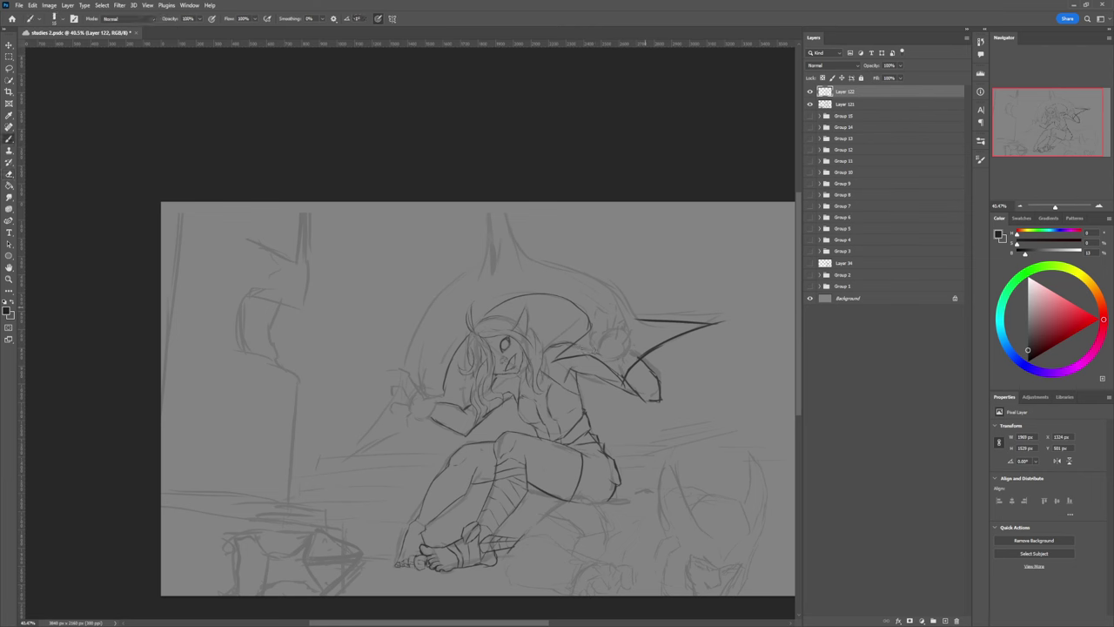
- Draw the weapon's outer curve from the rear spike over the tall top spike and down toward the front hand
{"action": "mouse_move", "coordinate": [637, 319]}
{"action": "left_mouse_down"}
{"action": "mouse_move", "coordinate": [585, 266]}
{"action": "mouse_move", "coordinate": [541, 259]}
{"action": "left_mouse_up"}
{"action": "key", "text": "ctrl+z"}
{"action": "mouse_move", "coordinate": [642, 317]}
{"action": "left_mouse_down"}
{"action": "mouse_move", "coordinate": [584, 269]}
{"action": "mouse_move", "coordinate": [523, 250]}
{"action": "mouse_move", "coordinate": [511, 229]}
{"action": "mouse_move", "coordinate": [518, 196]}
{"action": "mouse_move", "coordinate": [423, 374]}
{"action": "mouse_move", "coordinate": [424, 344]}
{"action": "mouse_move", "coordinate": [416, 378]}
{"action": "left_mouse_up"}
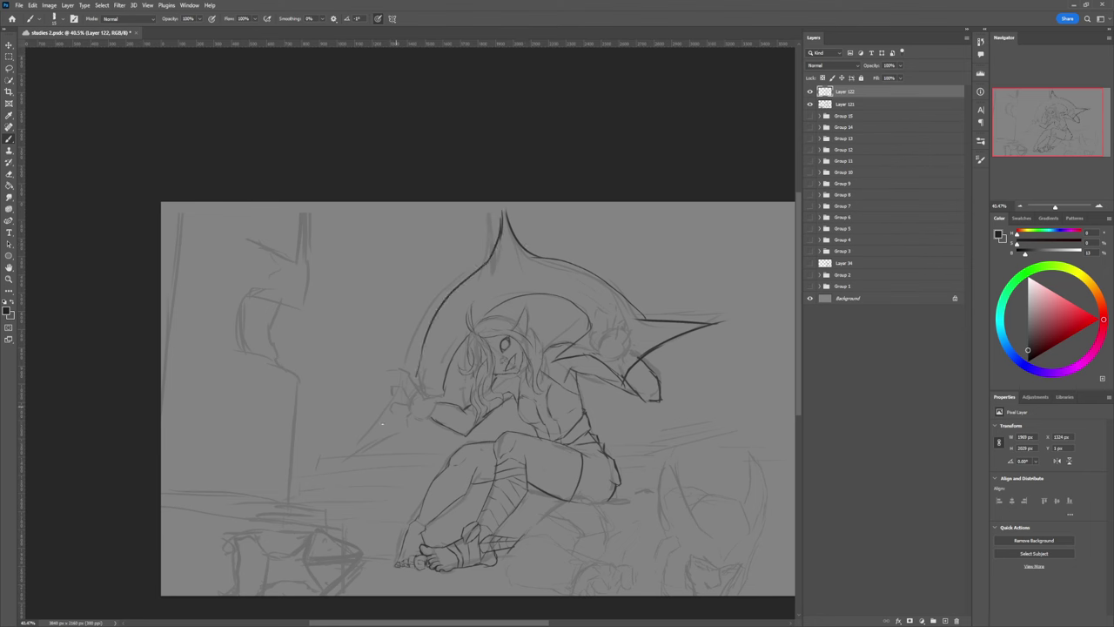
{"action": "left_click_drag", "start_coordinate": [380, 424], "coordinate": [328, 460]}
{"action": "key", "text": "ctrl+z"}
{"action": "mouse_move", "coordinate": [377, 425]}
{"action": "left_mouse_down"}
{"action": "mouse_move", "coordinate": [325, 456]}
{"action": "mouse_move", "coordinate": [319, 474]}
{"action": "mouse_move", "coordinate": [372, 411]}
{"action": "left_mouse_up"}
{"action": "key", "text": "ctrl+z"}
{"action": "key", "text": "e"}
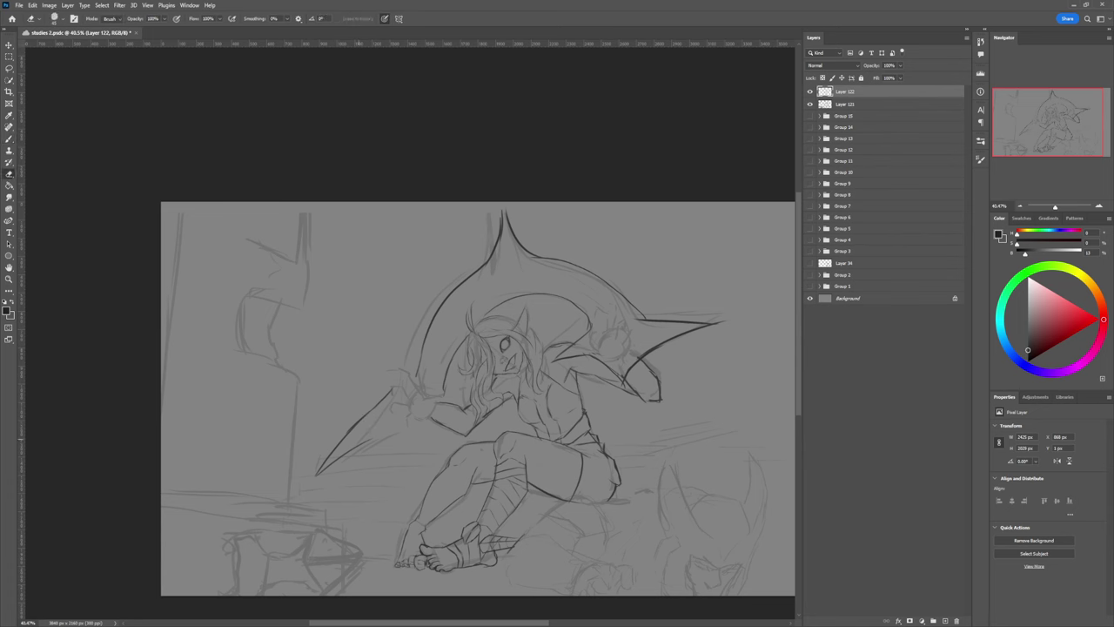
{"action": "mouse_move", "coordinate": [367, 417]}
{"action": "left_mouse_down"}
{"action": "mouse_move", "coordinate": [331, 462]}
{"action": "mouse_move", "coordinate": [383, 396]}
{"action": "mouse_move", "coordinate": [378, 425]}
{"action": "left_mouse_up"}
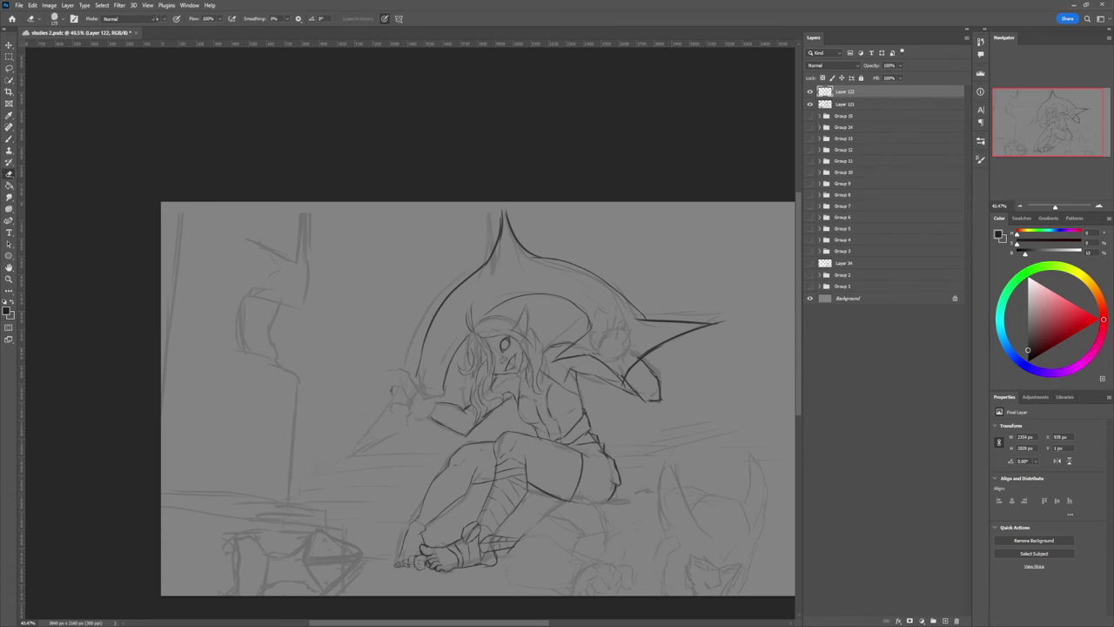
- Draw the weapon's pointed lower tip and barb below the front hand, and rework the outer curve's end near the hand
{"action": "key", "text": "b"}
{"action": "mouse_move", "coordinate": [342, 462]}
{"action": "left_mouse_down"}
{"action": "mouse_move", "coordinate": [392, 391]}
{"action": "mouse_move", "coordinate": [360, 455]}
{"action": "mouse_move", "coordinate": [445, 422]}
{"action": "mouse_move", "coordinate": [381, 445]}
{"action": "mouse_move", "coordinate": [424, 426]}
{"action": "mouse_move", "coordinate": [408, 430]}
{"action": "mouse_move", "coordinate": [412, 443]}
{"action": "mouse_move", "coordinate": [411, 430]}
{"action": "mouse_move", "coordinate": [385, 445]}
{"action": "mouse_move", "coordinate": [407, 431]}
{"action": "mouse_move", "coordinate": [396, 438]}
{"action": "mouse_move", "coordinate": [411, 450]}
{"action": "mouse_move", "coordinate": [470, 399]}
{"action": "left_mouse_up"}
{"action": "key", "text": "ctrl+z"}
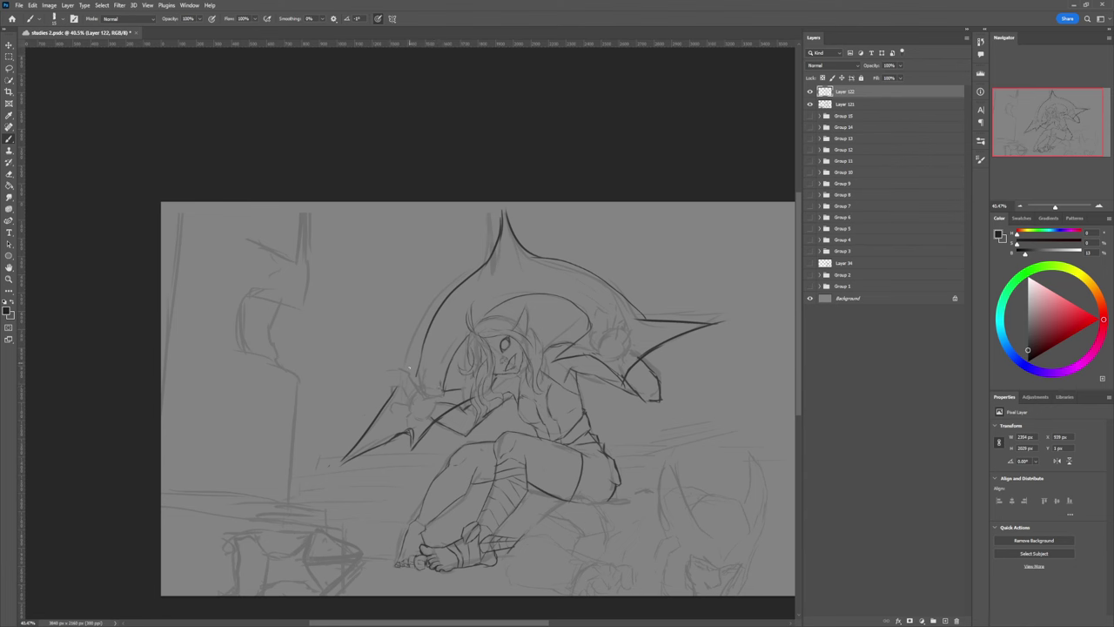
{"action": "key", "text": "e"}
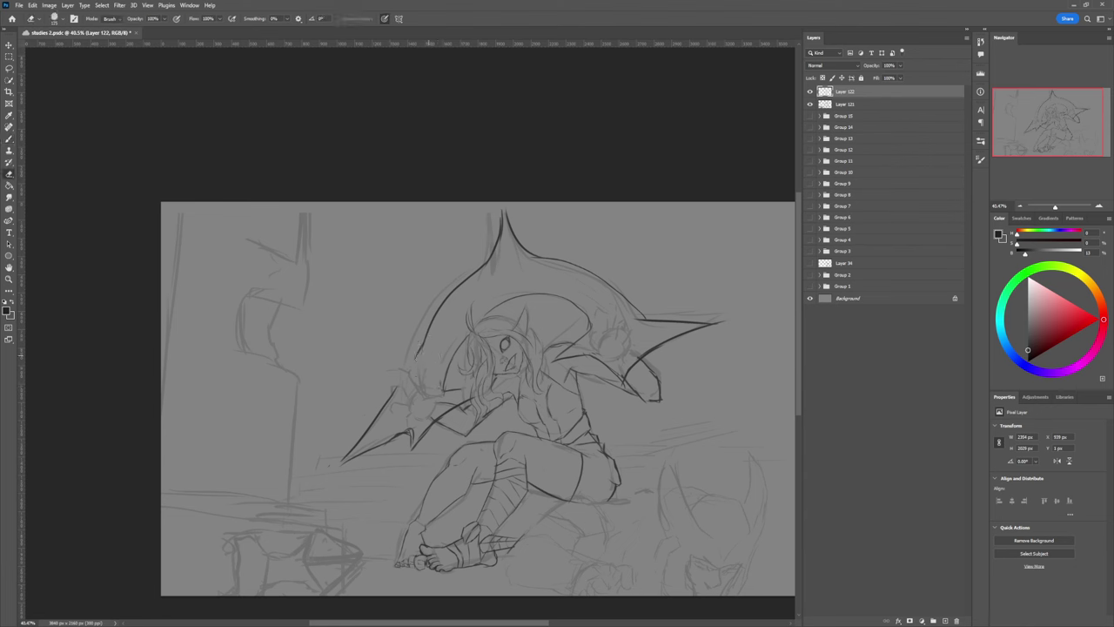
{"action": "key", "text": "b"}
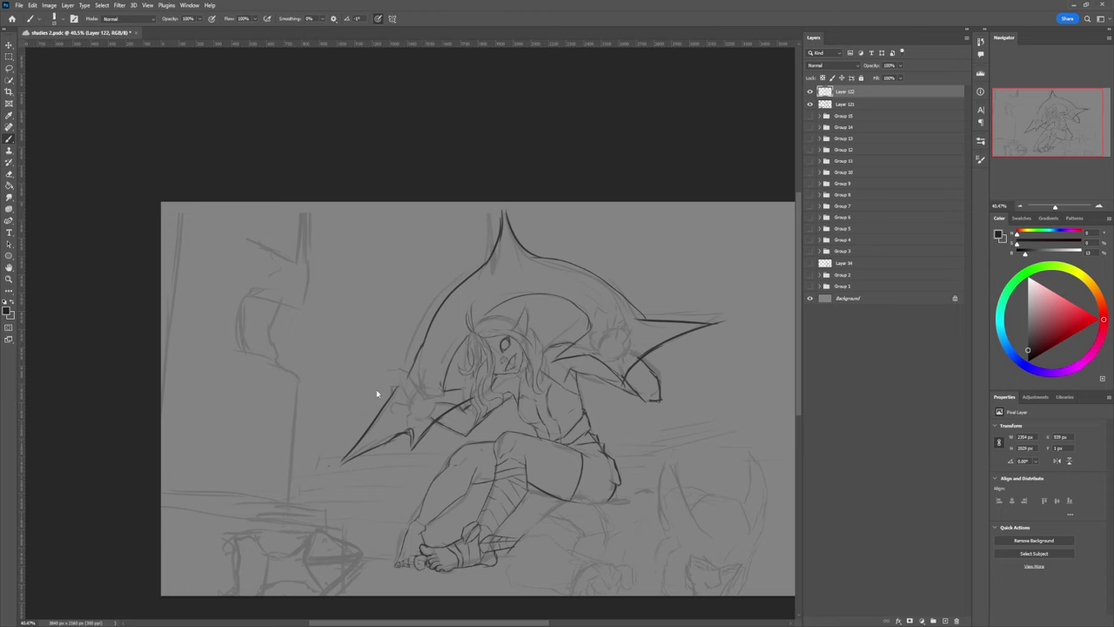
{"action": "key", "text": "z"}
{"action": "left_click_drag", "start_coordinate": [448, 398], "coordinate": [361, 396]}
{"action": "left_click_drag", "start_coordinate": [505, 412], "coordinate": [562, 399]}
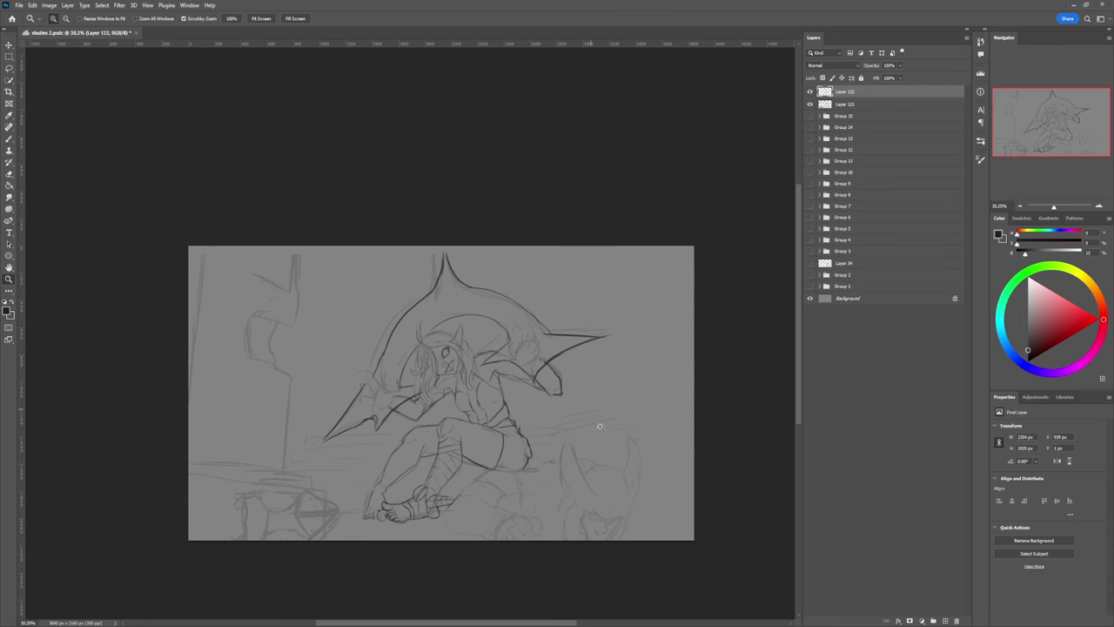
{"action": "left_click_drag", "start_coordinate": [609, 438], "coordinate": [579, 439]}
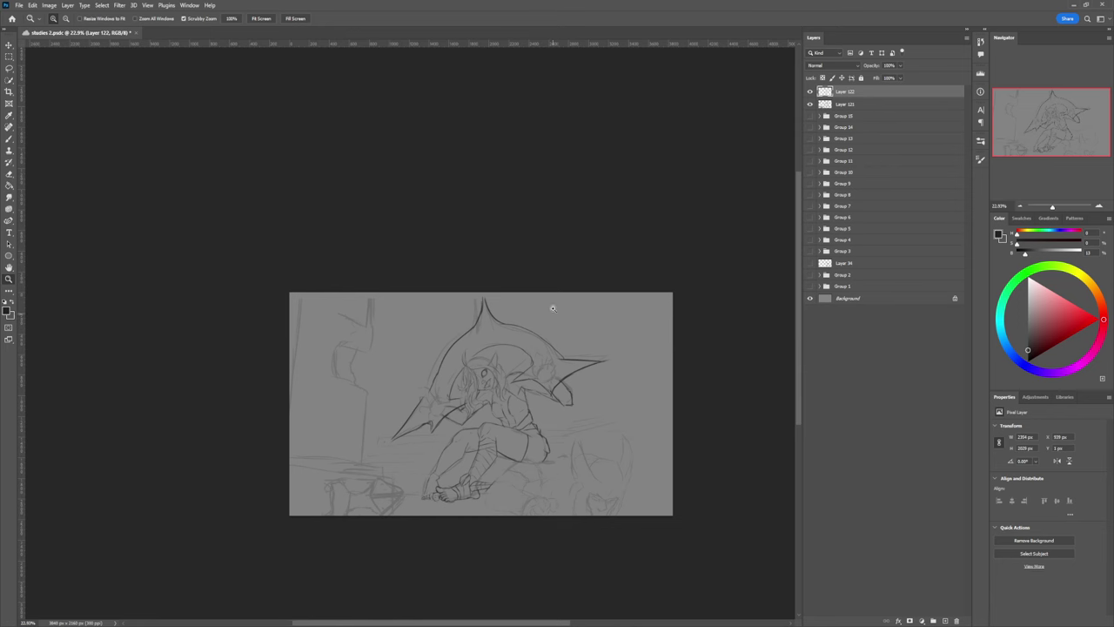
- Draw the missing chest lines between the torso and the front upper arm, undoing strokes that miss
{"action": "scroll", "coordinate": [524, 405], "scroll_direction": "up", "scroll_amount": 3}
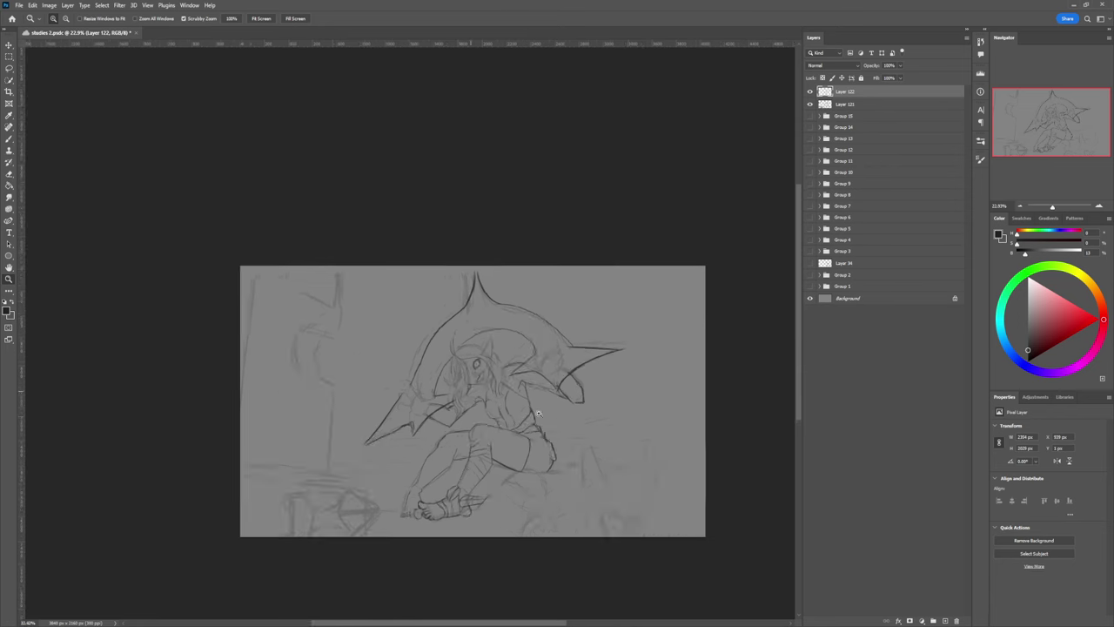
{"action": "key", "text": "b"}
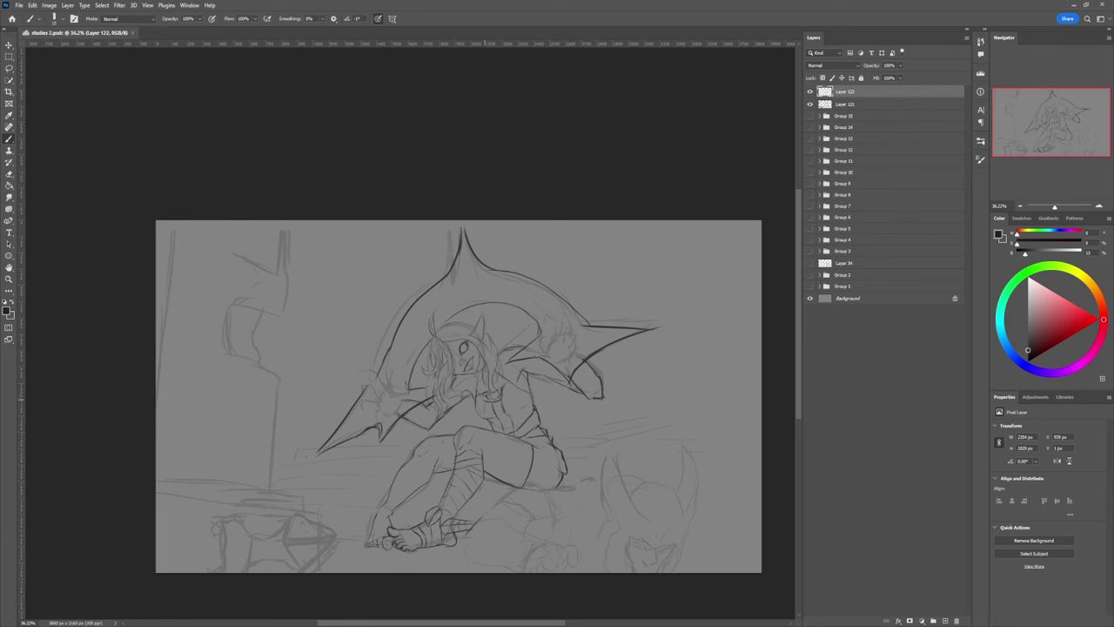
{"action": "mouse_move", "coordinate": [497, 404]}
{"action": "left_mouse_down"}
{"action": "mouse_move", "coordinate": [493, 423]}
{"action": "mouse_move", "coordinate": [491, 414]}
{"action": "left_mouse_up"}
{"action": "key", "text": "ctrl+z"}
{"action": "key", "text": "ctrl+z"}
{"action": "mouse_move", "coordinate": [494, 412]}
{"action": "left_mouse_down"}
{"action": "mouse_move", "coordinate": [490, 430]}
{"action": "mouse_move", "coordinate": [461, 416]}
{"action": "left_mouse_up"}
{"action": "key", "text": "e"}
{"action": "key", "text": "b"}
{"action": "key", "text": "z"}
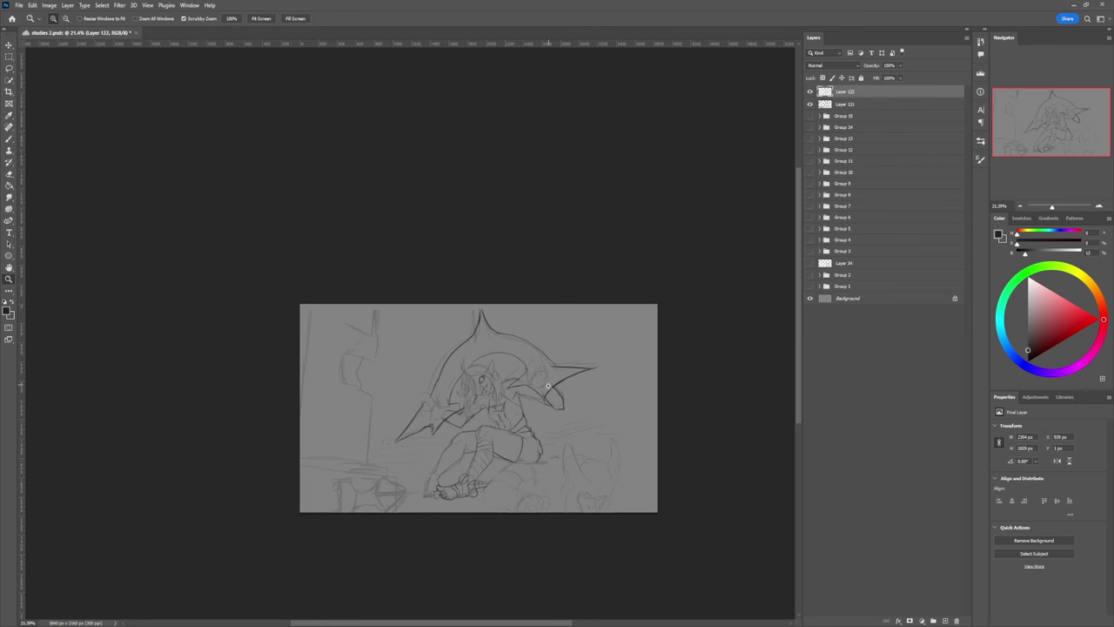
- Draw the raised rear hand with its fingers, thumb and rounded palm in front of the weapon
{"action": "left_click_drag", "start_coordinate": [546, 379], "coordinate": [600, 377]}
{"action": "key", "text": "b"}
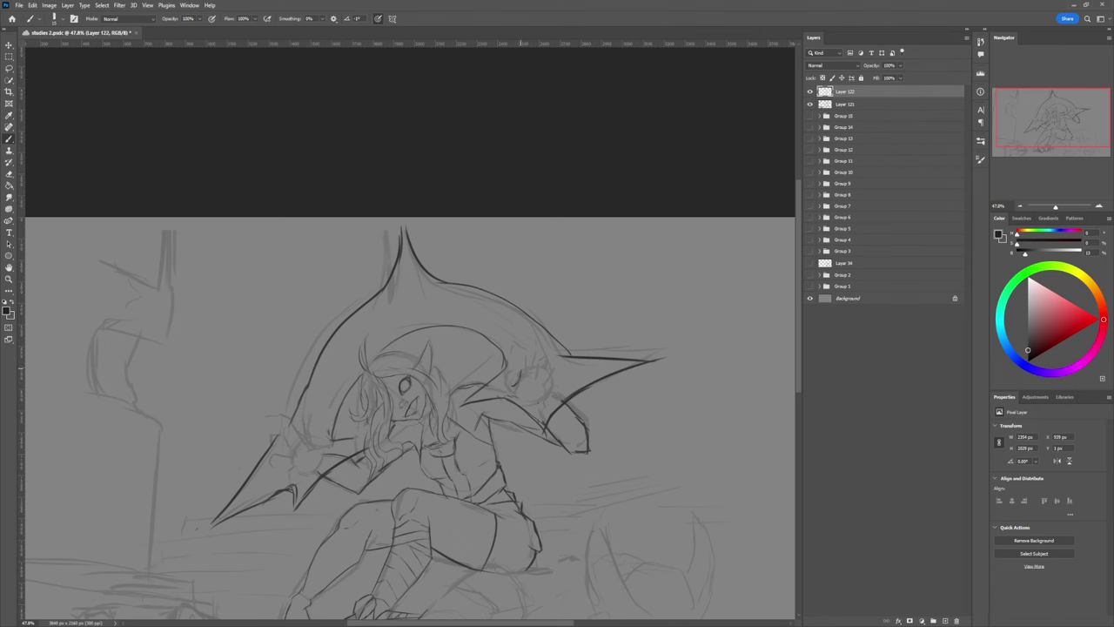
{"action": "left_click_drag", "start_coordinate": [523, 353], "coordinate": [521, 370]}
{"action": "left_click_drag", "start_coordinate": [527, 350], "coordinate": [527, 366]}
{"action": "mouse_move", "coordinate": [537, 370]}
{"action": "left_mouse_down"}
{"action": "mouse_move", "coordinate": [533, 380]}
{"action": "mouse_move", "coordinate": [541, 373]}
{"action": "left_mouse_up"}
{"action": "left_click_drag", "start_coordinate": [546, 375], "coordinate": [552, 386]}
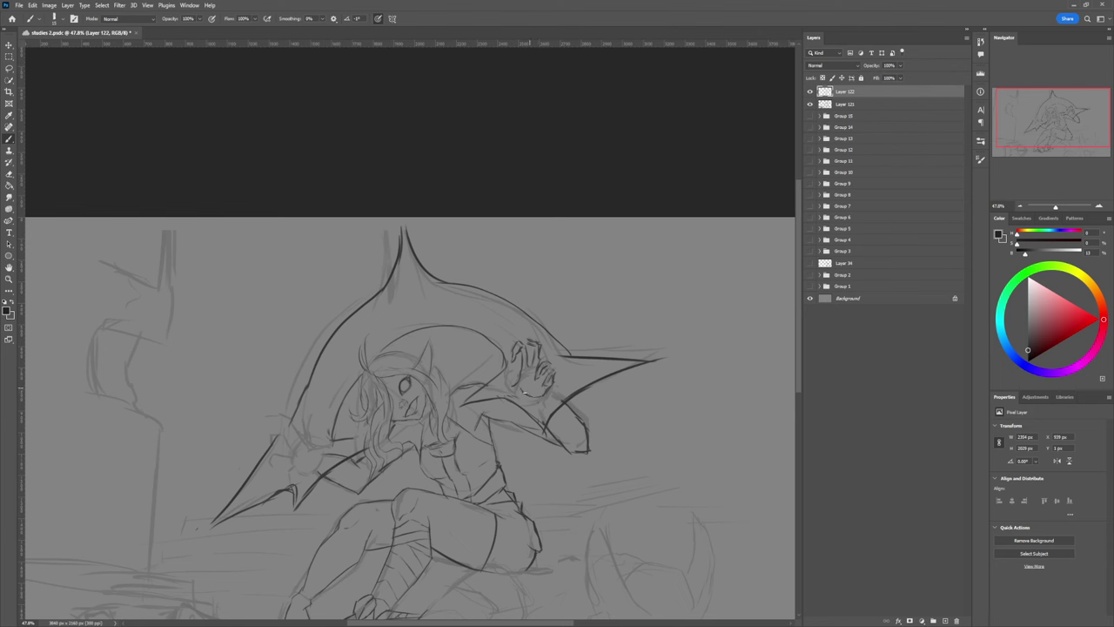
{"action": "left_click_drag", "start_coordinate": [524, 393], "coordinate": [516, 384]}
{"action": "left_click_drag", "start_coordinate": [512, 365], "coordinate": [510, 375]}
{"action": "key", "text": "e"}
{"action": "key", "text": "b"}
{"action": "key", "text": "e"}
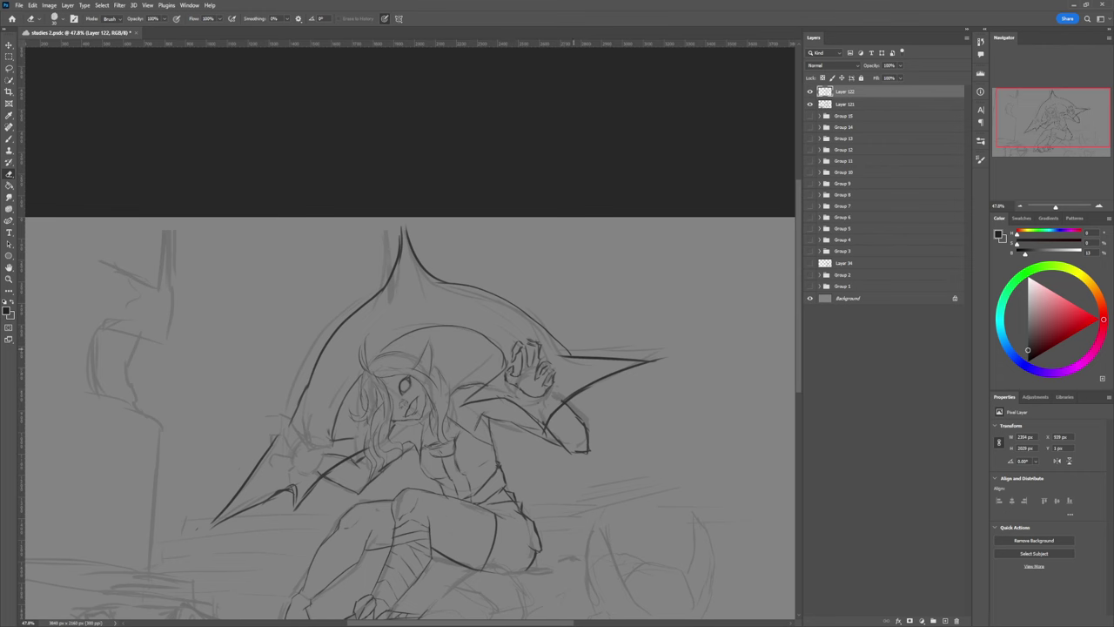
- Draw the front hand's curled, clawed fingers over the weapon's lower curve and reduce the eraser size for cleanup
{"action": "key", "text": "z"}
{"action": "left_click_drag", "start_coordinate": [535, 397], "coordinate": [475, 391]}
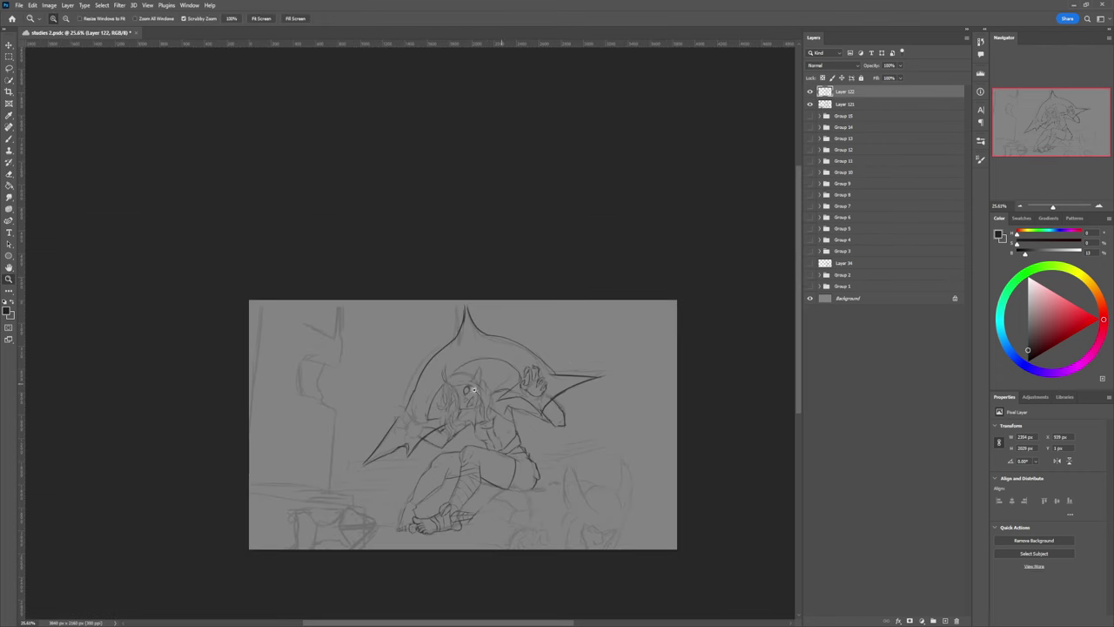
{"action": "left_click_drag", "start_coordinate": [393, 436], "coordinate": [437, 416]}
{"action": "key", "text": "b"}
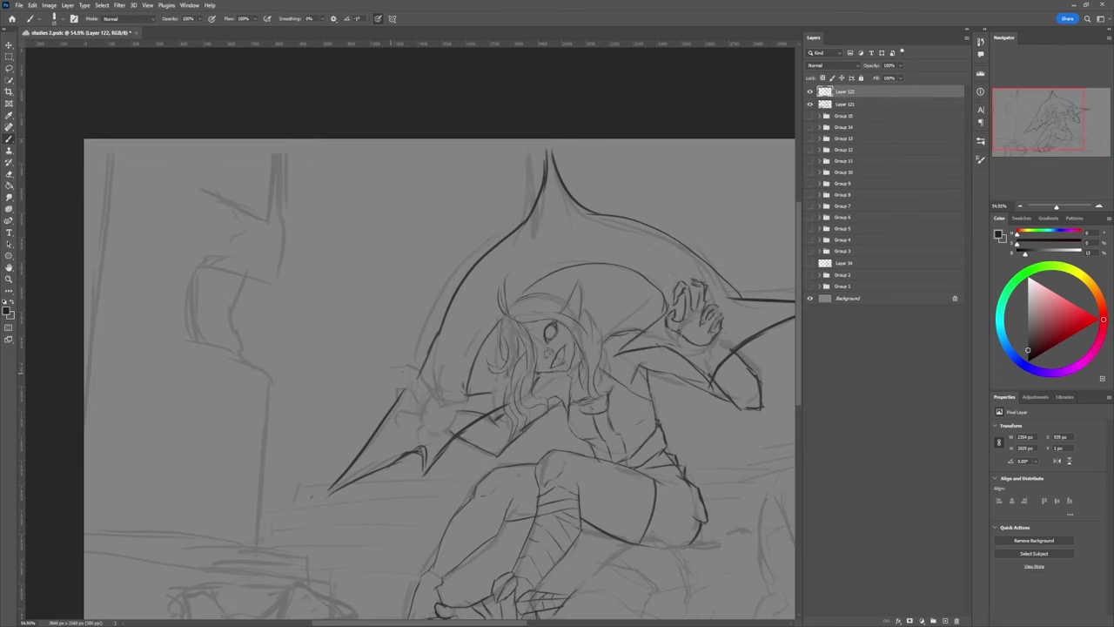
{"action": "mouse_move", "coordinate": [406, 366]}
{"action": "left_mouse_down"}
{"action": "mouse_move", "coordinate": [395, 373]}
{"action": "mouse_move", "coordinate": [425, 376]}
{"action": "mouse_move", "coordinate": [428, 397]}
{"action": "left_mouse_up"}
{"action": "mouse_move", "coordinate": [399, 394]}
{"action": "left_mouse_down"}
{"action": "mouse_move", "coordinate": [399, 426]}
{"action": "mouse_move", "coordinate": [410, 412]}
{"action": "mouse_move", "coordinate": [420, 424]}
{"action": "mouse_move", "coordinate": [409, 418]}
{"action": "mouse_move", "coordinate": [430, 417]}
{"action": "mouse_move", "coordinate": [411, 415]}
{"action": "mouse_move", "coordinate": [422, 407]}
{"action": "mouse_move", "coordinate": [427, 419]}
{"action": "mouse_move", "coordinate": [417, 447]}
{"action": "left_mouse_up"}
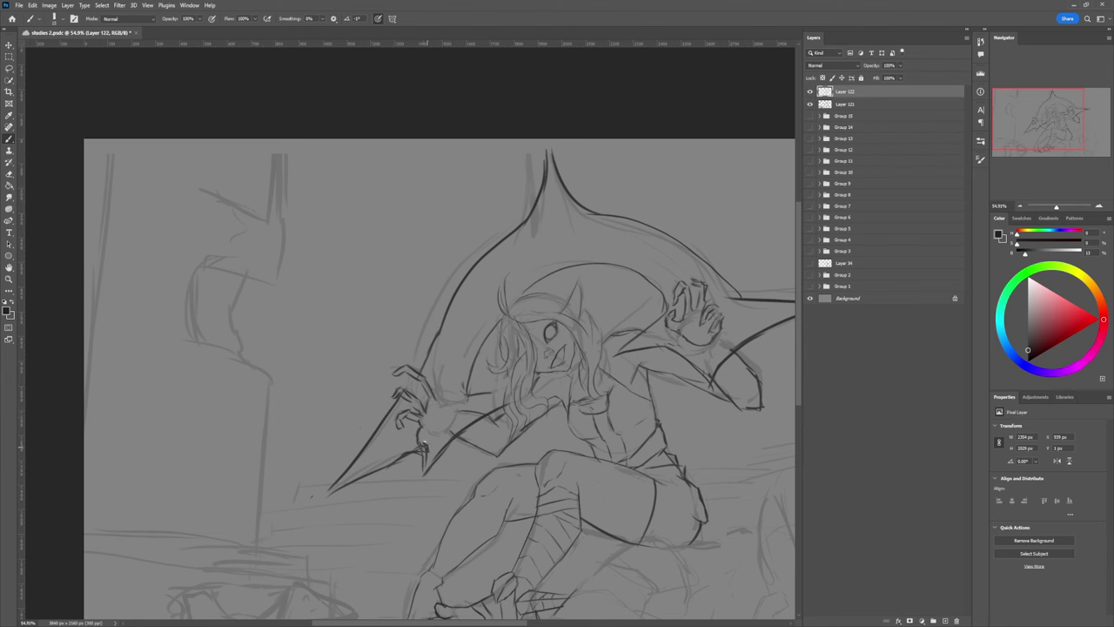
{"action": "key", "text": "e"}
{"action": "key", "text": "bracketleft"}
{"action": "key", "text": "bracketleft"}
{"action": "key", "text": "bracketleft"}
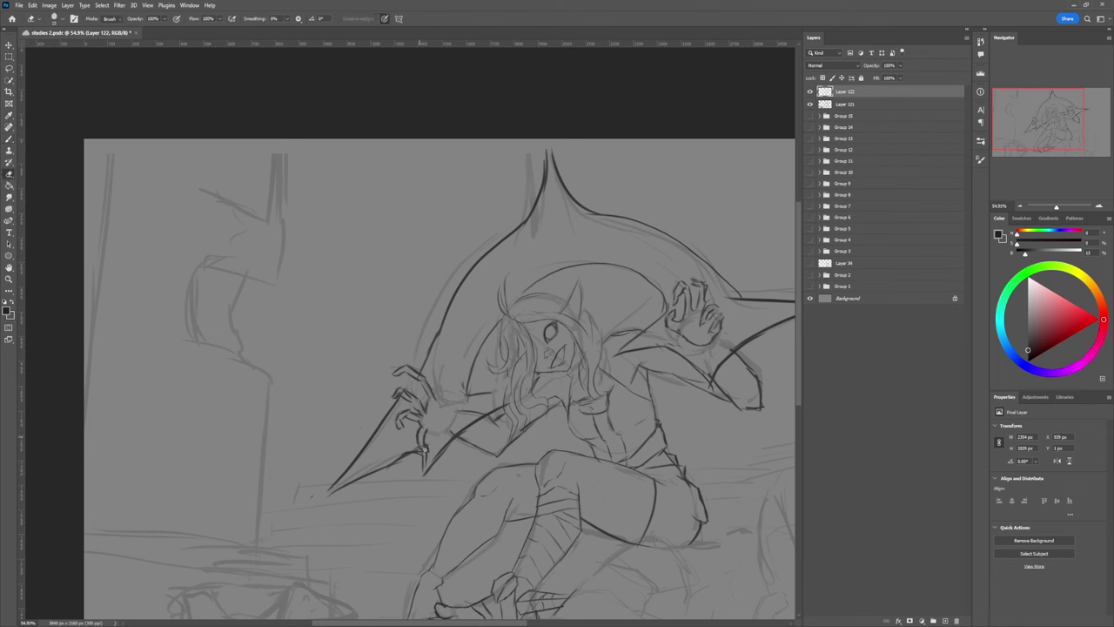
- Draw the front hand's palm and thumb, and erase stray marks around the thumb
{"action": "key", "text": "b"}
{"action": "mouse_move", "coordinate": [431, 426]}
{"action": "left_mouse_down"}
{"action": "mouse_move", "coordinate": [435, 398]}
{"action": "mouse_move", "coordinate": [470, 384]}
{"action": "mouse_move", "coordinate": [459, 360]}
{"action": "mouse_move", "coordinate": [452, 405]}
{"action": "left_mouse_up"}
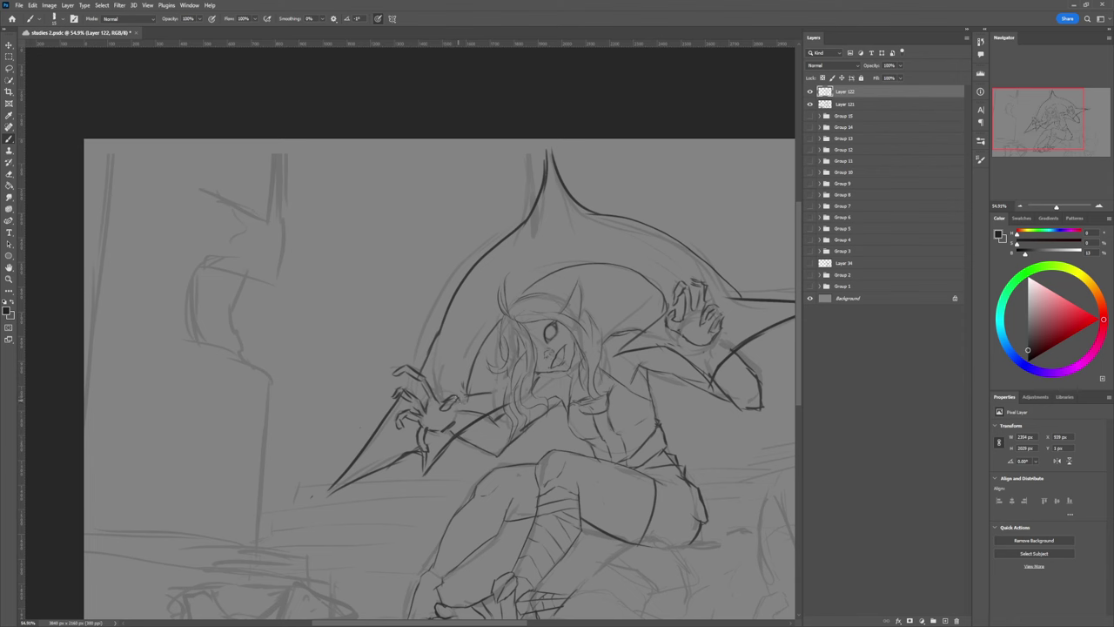
{"action": "left_click_drag", "start_coordinate": [460, 402], "coordinate": [456, 420]}
{"action": "key", "text": "e"}
{"action": "left_click_drag", "start_coordinate": [455, 397], "coordinate": [448, 402]}
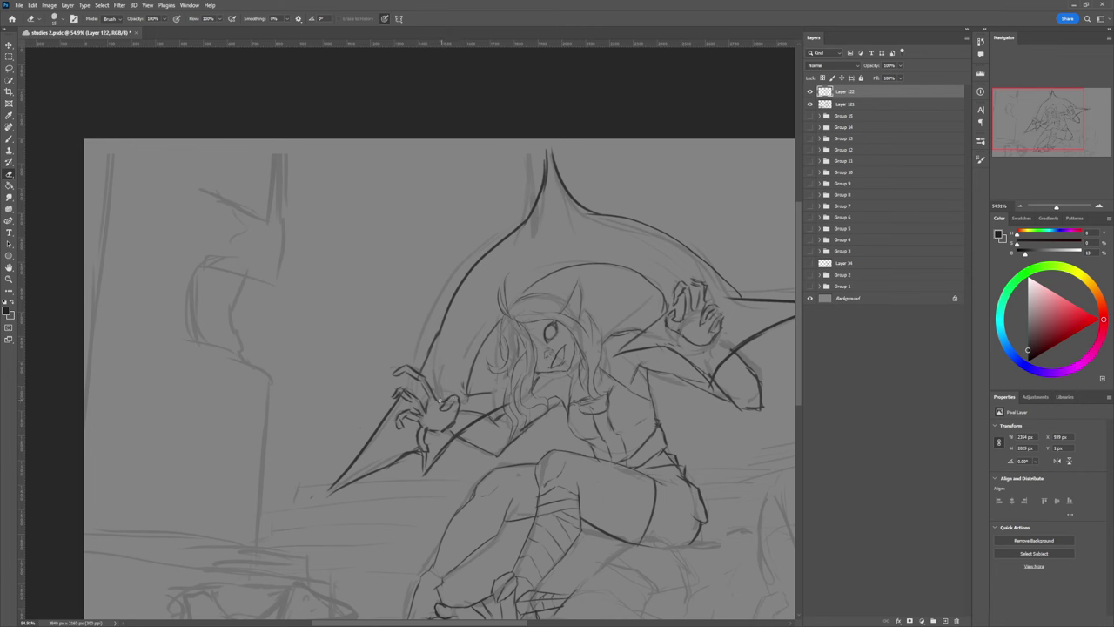
- Select the front hand's upper fingers, scale them down toward the palm, and enlarge the eraser
{"action": "key", "text": "l"}
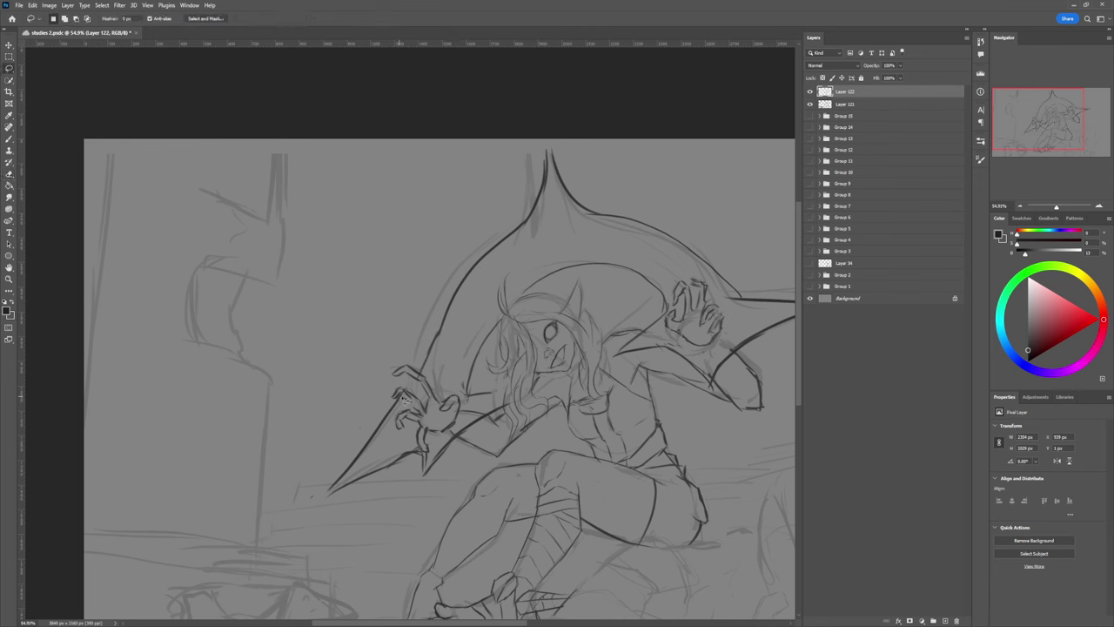
{"action": "mouse_move", "coordinate": [438, 393]}
{"action": "left_mouse_down"}
{"action": "mouse_move", "coordinate": [421, 371]}
{"action": "mouse_move", "coordinate": [402, 385]}
{"action": "mouse_move", "coordinate": [446, 399]}
{"action": "mouse_move", "coordinate": [440, 392]}
{"action": "left_mouse_up"}
{"action": "key", "text": "ctrl+t"}
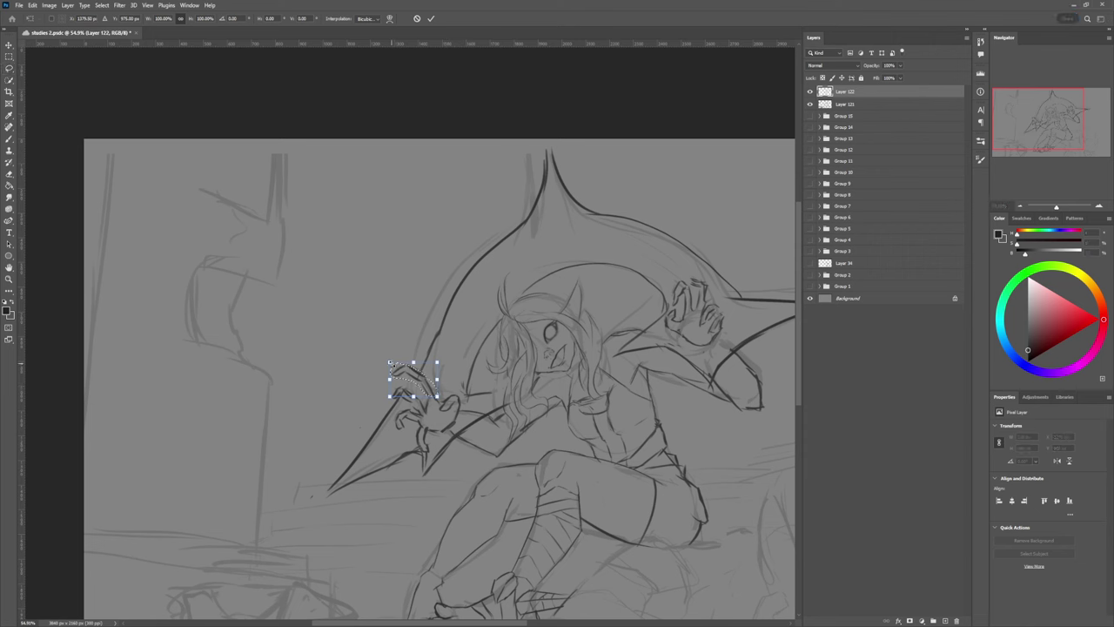
{"action": "left_click_drag", "start_coordinate": [389, 363], "coordinate": [400, 366]}
{"action": "key", "text": "Return"}
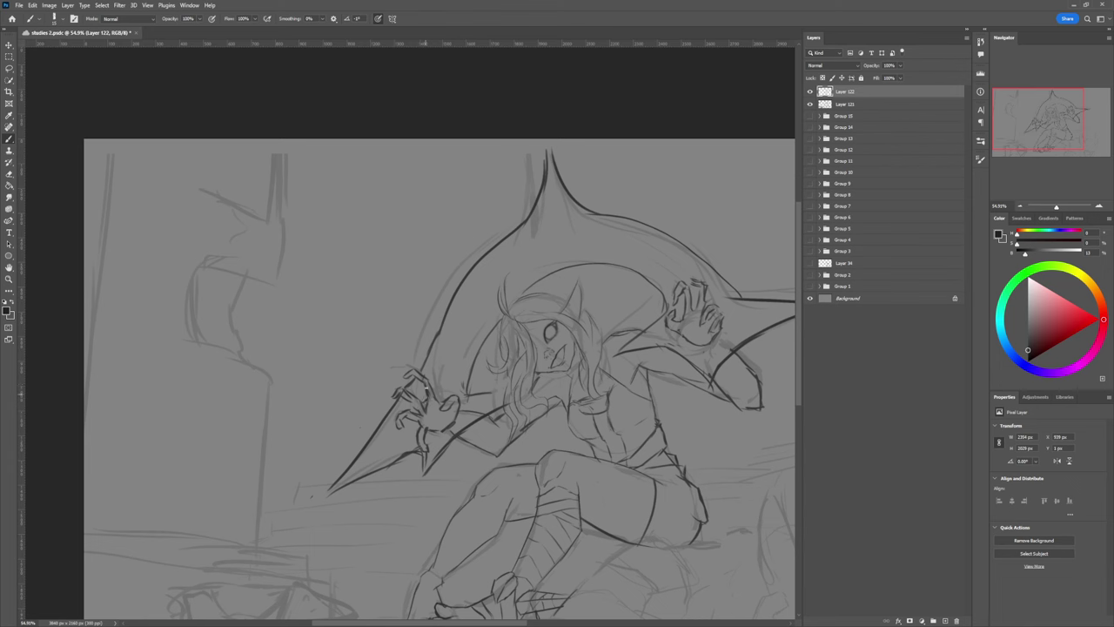
{"action": "key", "text": "e"}
{"action": "key", "text": "]"}
{"action": "key", "text": "]"}
{"action": "key", "text": "]"}
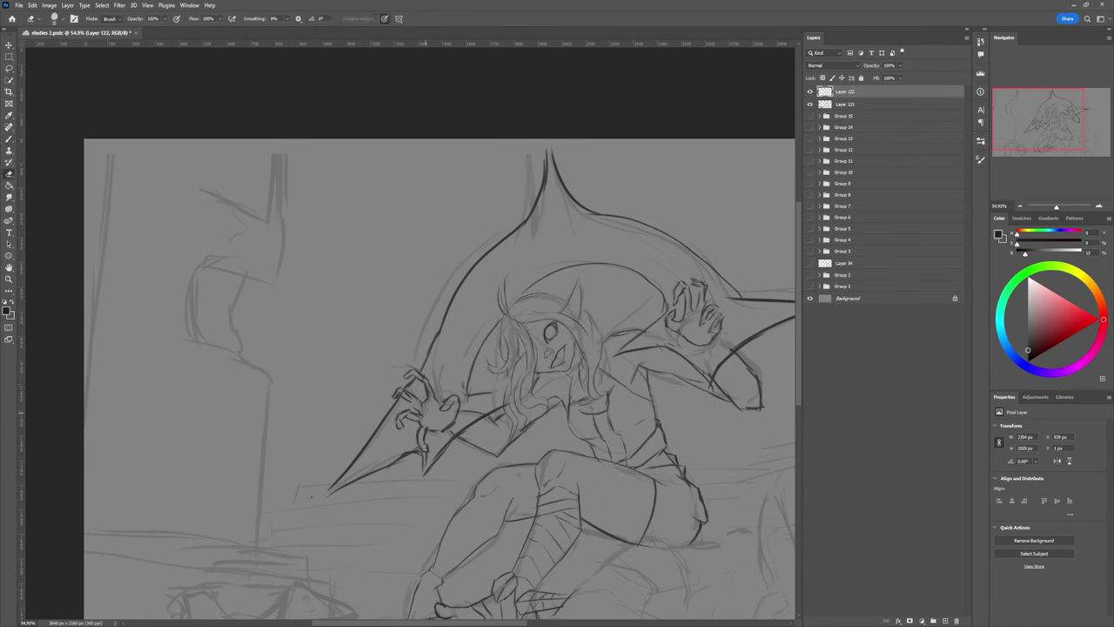
- Compare the drawing with and without the rough sketch layer, and create a new layer beneath both sketch layers
{"action": "key", "text": "z"}
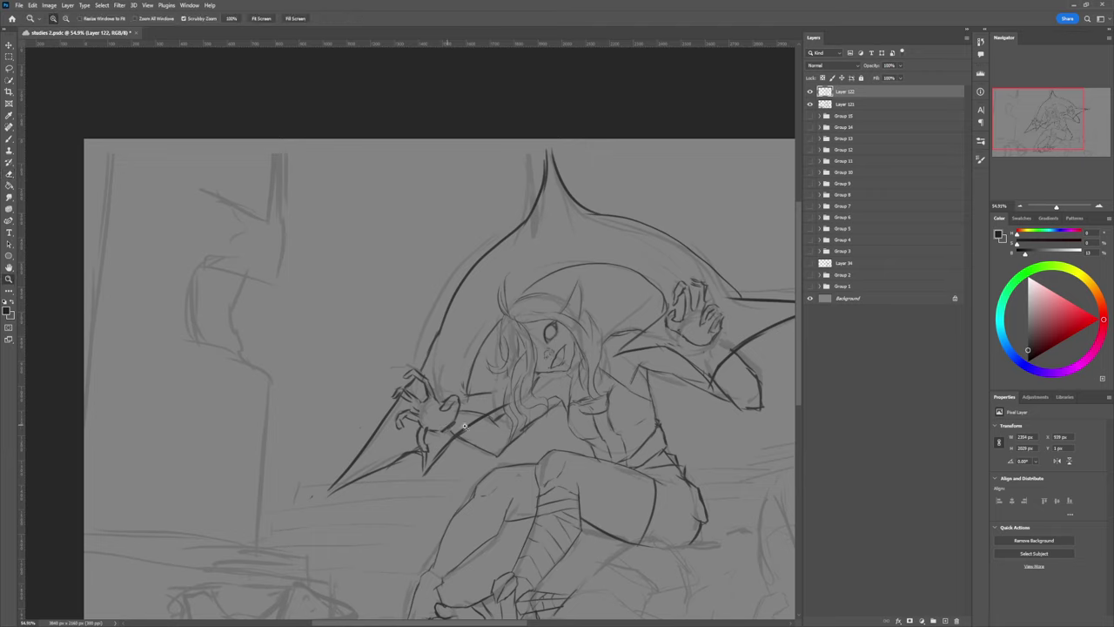
{"action": "left_click_drag", "start_coordinate": [479, 428], "coordinate": [435, 422]}
{"action": "left_click_drag", "start_coordinate": [552, 410], "coordinate": [547, 372]}
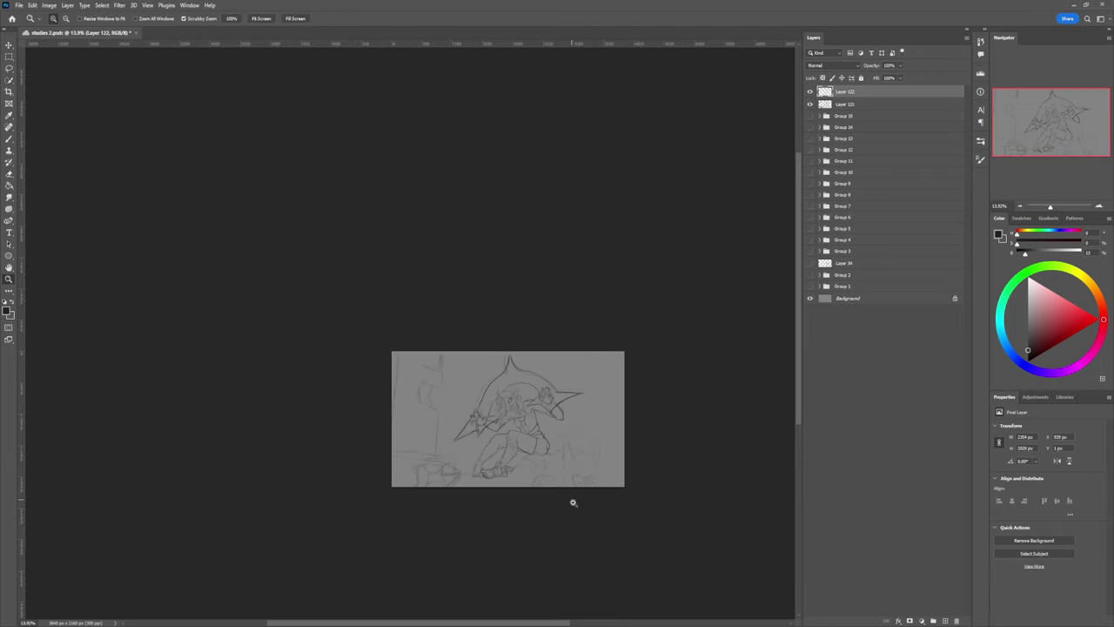
{"action": "left_click_drag", "start_coordinate": [582, 487], "coordinate": [619, 511]}
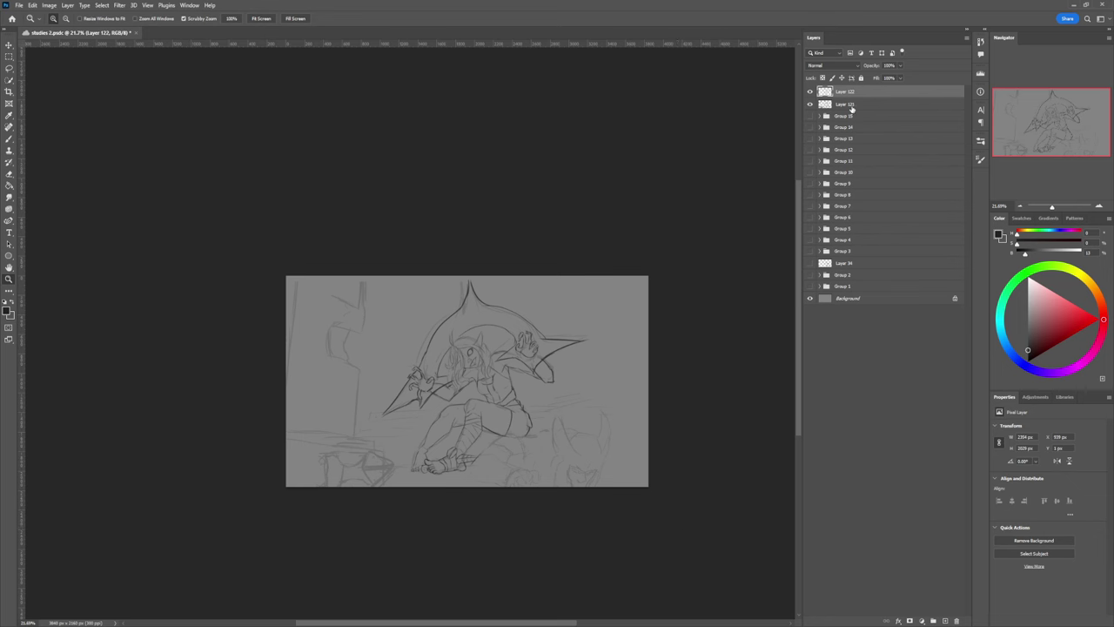
{"action": "left_click", "coordinate": [810, 104]}
{"action": "left_click", "coordinate": [810, 105]}
{"action": "left_click", "coordinate": [852, 116]}
{"action": "key", "text": "ctrl+alt+shift+n"}
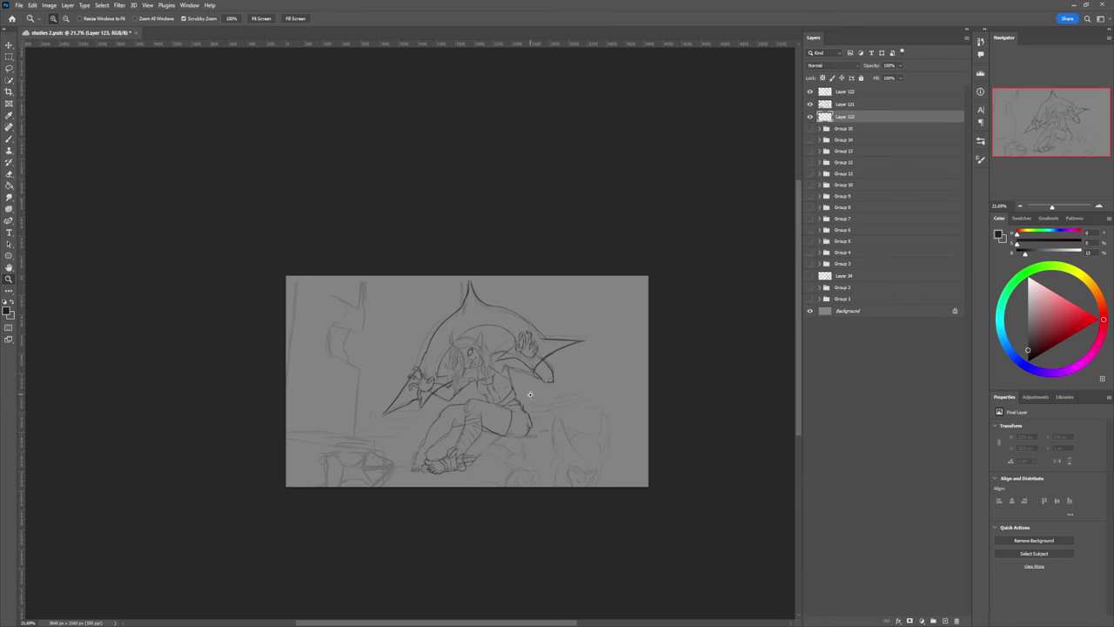
- Make a freehand selection around the figure's legs, feet, hips and torso
{"action": "key", "text": "l"}
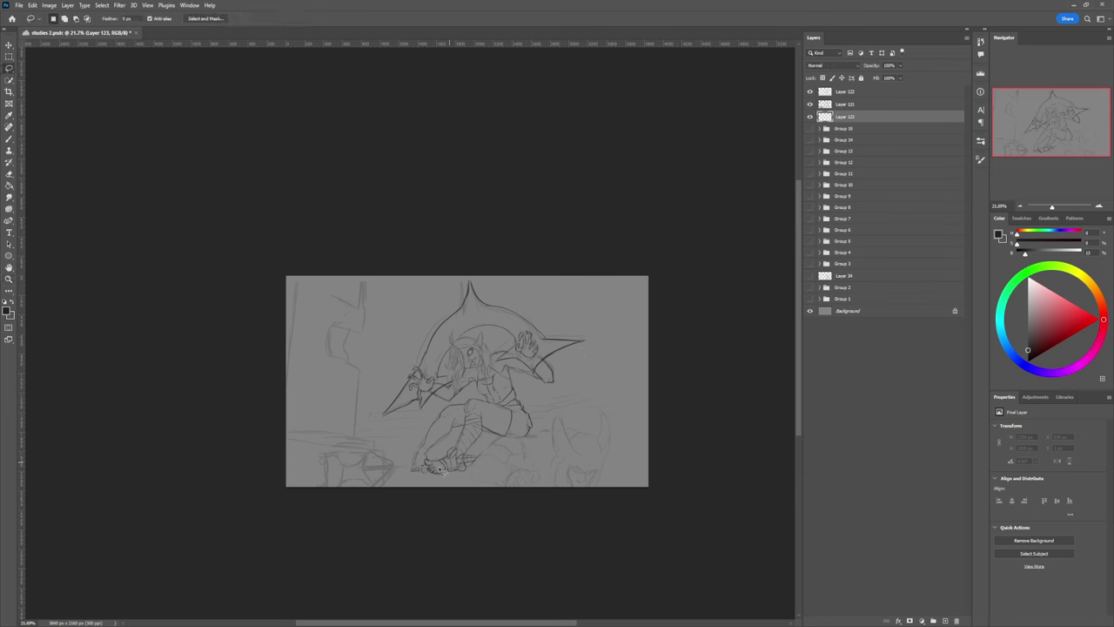
{"action": "mouse_move", "coordinate": [435, 473]}
{"action": "left_mouse_down"}
{"action": "mouse_move", "coordinate": [479, 464]}
{"action": "mouse_move", "coordinate": [470, 456]}
{"action": "mouse_move", "coordinate": [487, 431]}
{"action": "mouse_move", "coordinate": [533, 436]}
{"action": "mouse_move", "coordinate": [518, 396]}
{"action": "left_mouse_up"}
{"action": "left_click_drag", "start_coordinate": [470, 403], "coordinate": [466, 411]}
{"action": "left_click_drag", "start_coordinate": [449, 459], "coordinate": [436, 471]}
{"action": "mouse_move", "coordinate": [450, 469]}
{"action": "left_mouse_down"}
{"action": "mouse_move", "coordinate": [426, 457]}
{"action": "mouse_move", "coordinate": [469, 421]}
{"action": "mouse_move", "coordinate": [469, 405]}
{"action": "mouse_move", "coordinate": [430, 437]}
{"action": "mouse_move", "coordinate": [416, 477]}
{"action": "mouse_move", "coordinate": [433, 475]}
{"action": "left_mouse_up"}
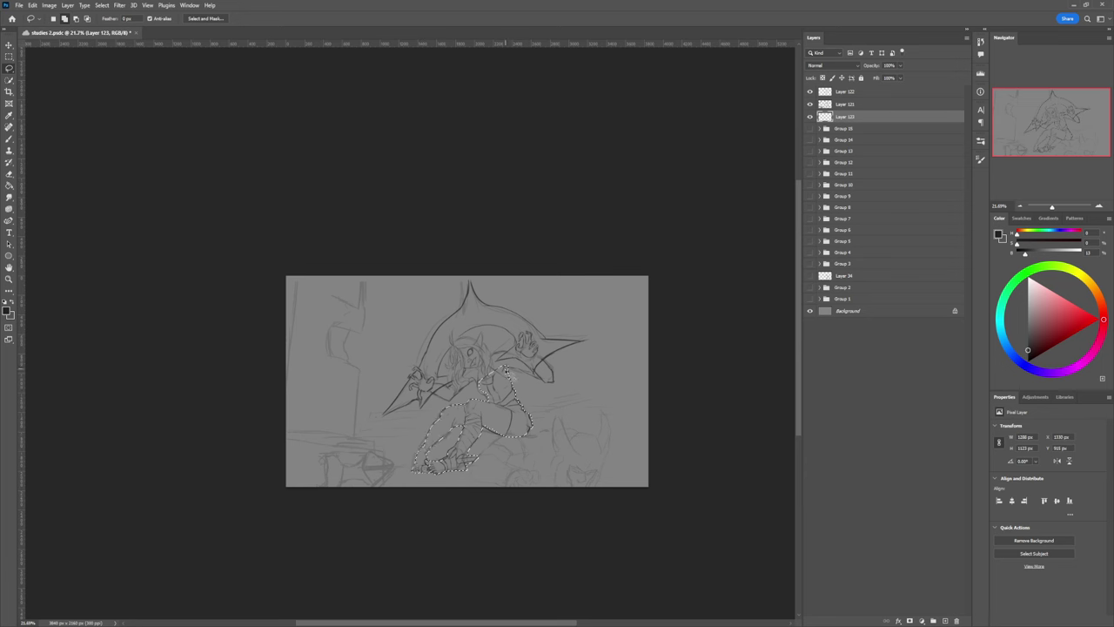
- Extend the selection around the rear arm, the spiked weapon, the head and the front arm
{"action": "mouse_move", "coordinate": [524, 372]}
{"action": "left_mouse_down"}
{"action": "mouse_move", "coordinate": [539, 346]}
{"action": "mouse_move", "coordinate": [559, 364]}
{"action": "mouse_move", "coordinate": [544, 364]}
{"action": "mouse_move", "coordinate": [548, 356]}
{"action": "mouse_move", "coordinate": [559, 390]}
{"action": "mouse_move", "coordinate": [543, 374]}
{"action": "mouse_move", "coordinate": [564, 347]}
{"action": "mouse_move", "coordinate": [548, 370]}
{"action": "mouse_move", "coordinate": [586, 345]}
{"action": "mouse_move", "coordinate": [544, 338]}
{"action": "mouse_move", "coordinate": [481, 300]}
{"action": "mouse_move", "coordinate": [471, 275]}
{"action": "mouse_move", "coordinate": [466, 307]}
{"action": "mouse_move", "coordinate": [441, 331]}
{"action": "mouse_move", "coordinate": [445, 345]}
{"action": "mouse_move", "coordinate": [501, 328]}
{"action": "mouse_move", "coordinate": [538, 360]}
{"action": "left_mouse_up"}
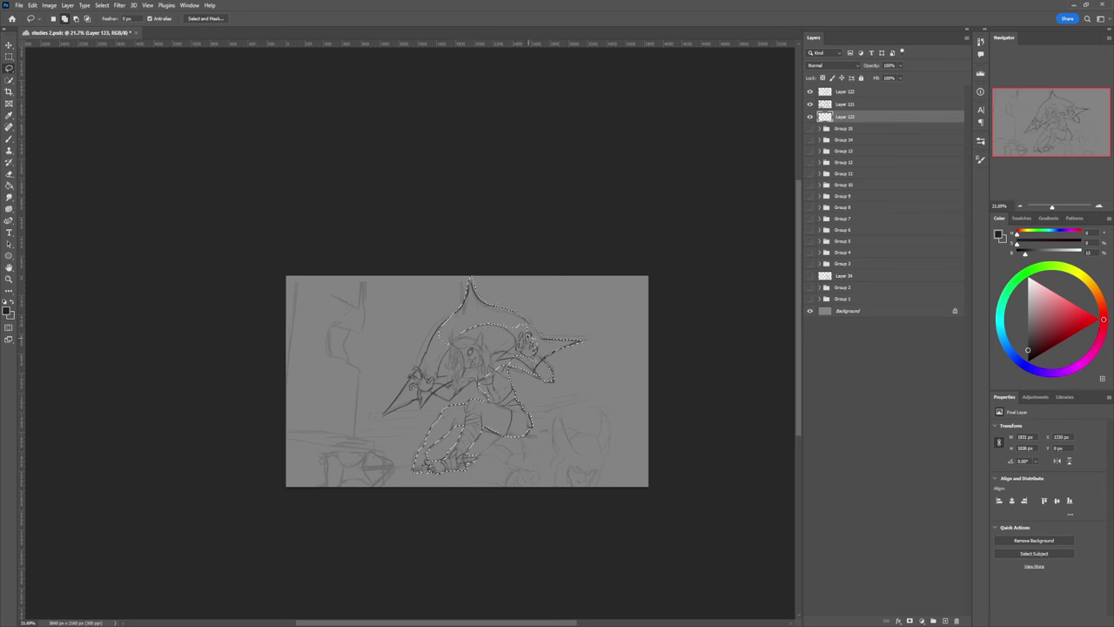
{"action": "mouse_move", "coordinate": [497, 324]}
{"action": "left_mouse_down"}
{"action": "mouse_move", "coordinate": [515, 342]}
{"action": "mouse_move", "coordinate": [493, 362]}
{"action": "left_mouse_up"}
{"action": "mouse_move", "coordinate": [528, 366]}
{"action": "left_mouse_down"}
{"action": "mouse_move", "coordinate": [514, 353]}
{"action": "mouse_move", "coordinate": [514, 319]}
{"action": "mouse_move", "coordinate": [544, 341]}
{"action": "mouse_move", "coordinate": [535, 346]}
{"action": "left_mouse_up"}
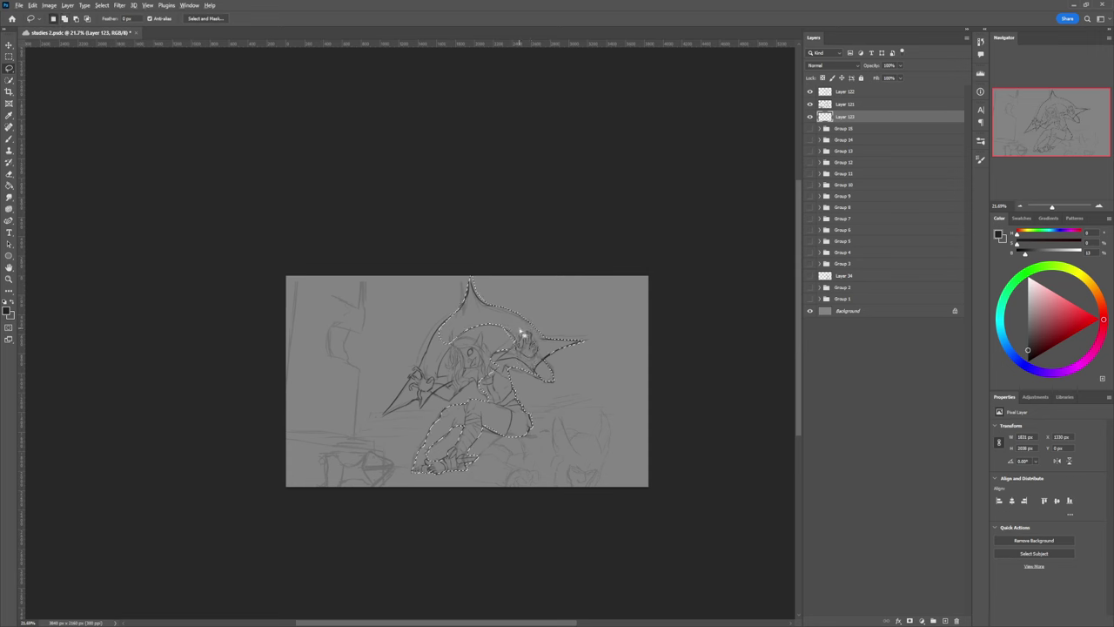
{"action": "mouse_move", "coordinate": [503, 326]}
{"action": "left_mouse_down"}
{"action": "mouse_move", "coordinate": [538, 316]}
{"action": "mouse_move", "coordinate": [491, 355]}
{"action": "left_mouse_up"}
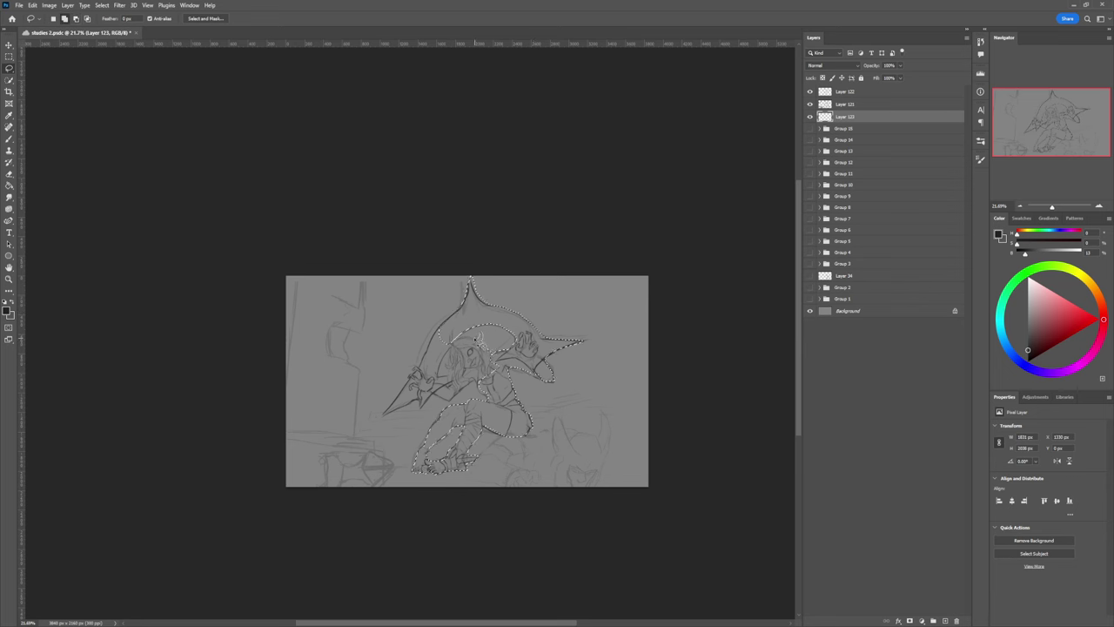
{"action": "mouse_move", "coordinate": [466, 339]}
{"action": "left_mouse_down"}
{"action": "mouse_move", "coordinate": [451, 365]}
{"action": "mouse_move", "coordinate": [453, 402]}
{"action": "mouse_move", "coordinate": [498, 383]}
{"action": "mouse_move", "coordinate": [535, 340]}
{"action": "left_mouse_up"}
{"action": "mouse_move", "coordinate": [467, 403]}
{"action": "left_mouse_down"}
{"action": "mouse_move", "coordinate": [386, 420]}
{"action": "mouse_move", "coordinate": [453, 319]}
{"action": "mouse_move", "coordinate": [466, 349]}
{"action": "mouse_move", "coordinate": [450, 350]}
{"action": "mouse_move", "coordinate": [449, 377]}
{"action": "mouse_move", "coordinate": [491, 394]}
{"action": "mouse_move", "coordinate": [453, 384]}
{"action": "left_mouse_up"}
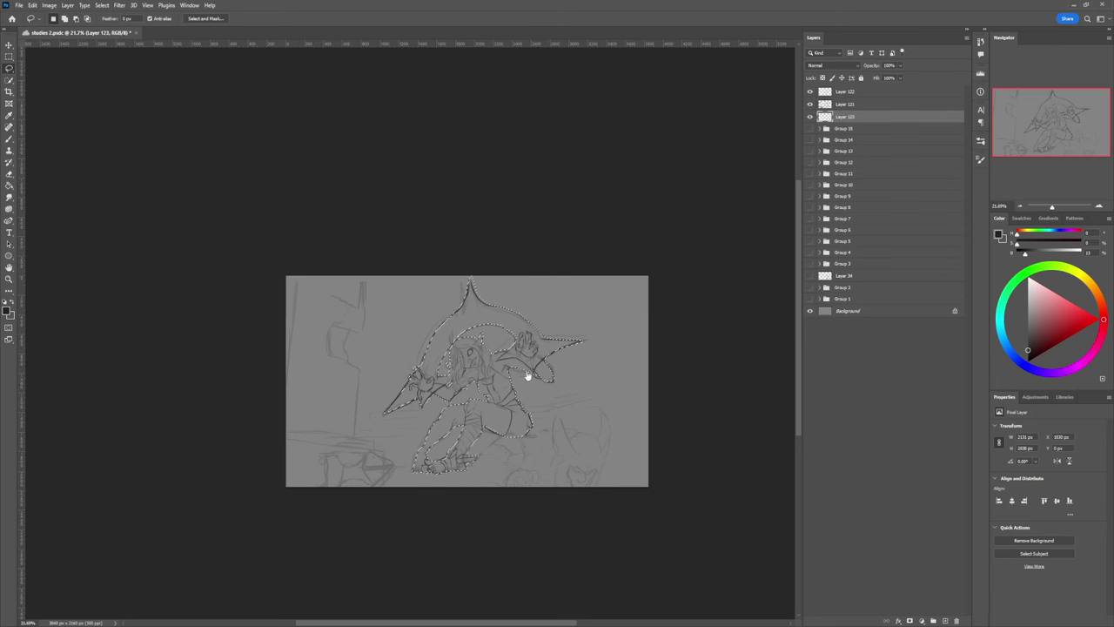
- Try filling the selected silhouette with dark grey using a large brush
{"action": "key", "text": "b"}
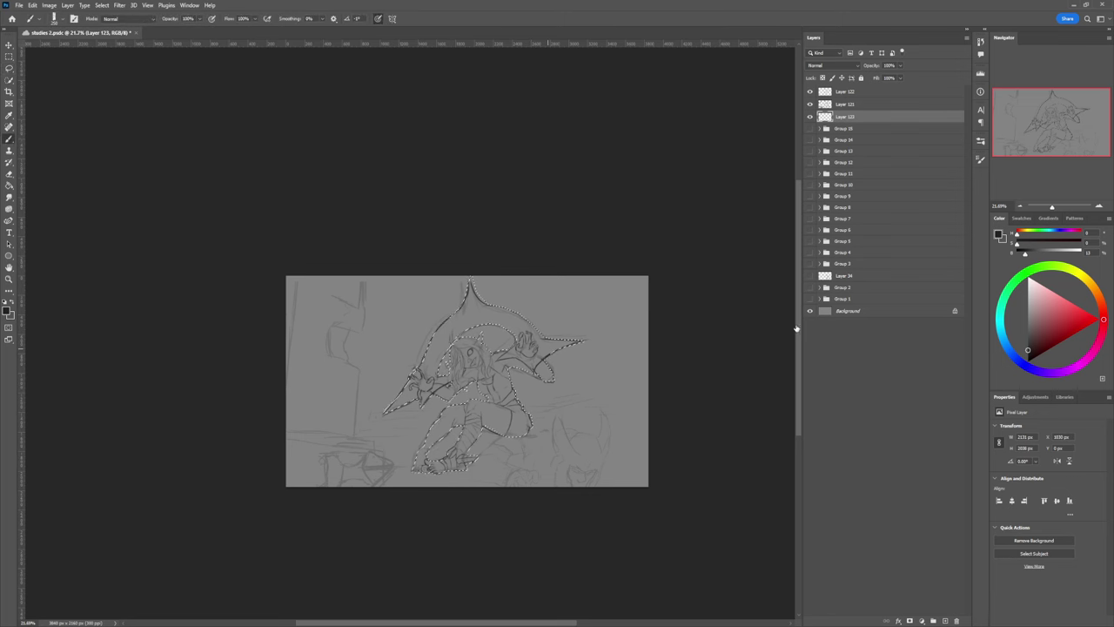
{"action": "key", "text": "period"}
{"action": "key", "text": "bracketright"}
{"action": "key", "text": "bracketright"}
{"action": "key", "text": "bracketright"}
{"action": "mouse_move", "coordinate": [508, 437]}
{"action": "left_mouse_down"}
{"action": "mouse_move", "coordinate": [574, 375]}
{"action": "mouse_move", "coordinate": [436, 467]}
{"action": "mouse_move", "coordinate": [472, 343]}
{"action": "mouse_move", "coordinate": [566, 353]}
{"action": "left_mouse_up"}
- Repaint the selected silhouette in lighter greys, ending on a mid grey darker than the background
{"action": "left_click", "coordinate": [1027, 336]}
{"action": "key", "text": "bracketright"}
{"action": "key", "text": "bracketright"}
{"action": "key", "text": "bracketright"}
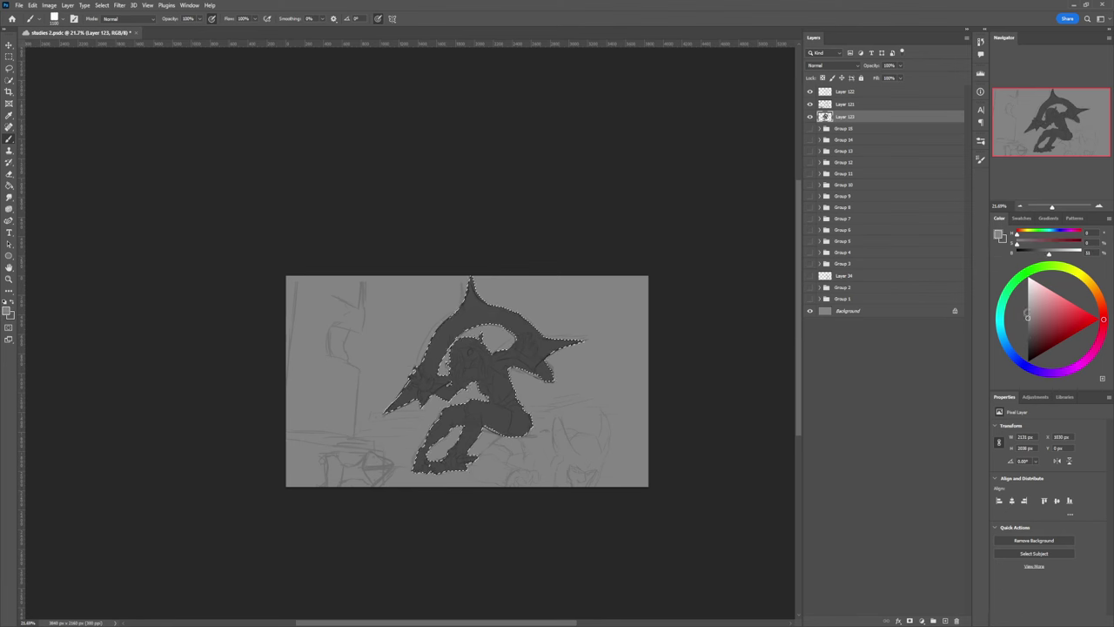
{"action": "mouse_move", "coordinate": [420, 383]}
{"action": "left_mouse_down"}
{"action": "mouse_move", "coordinate": [477, 394]}
{"action": "mouse_move", "coordinate": [547, 394]}
{"action": "left_mouse_up"}
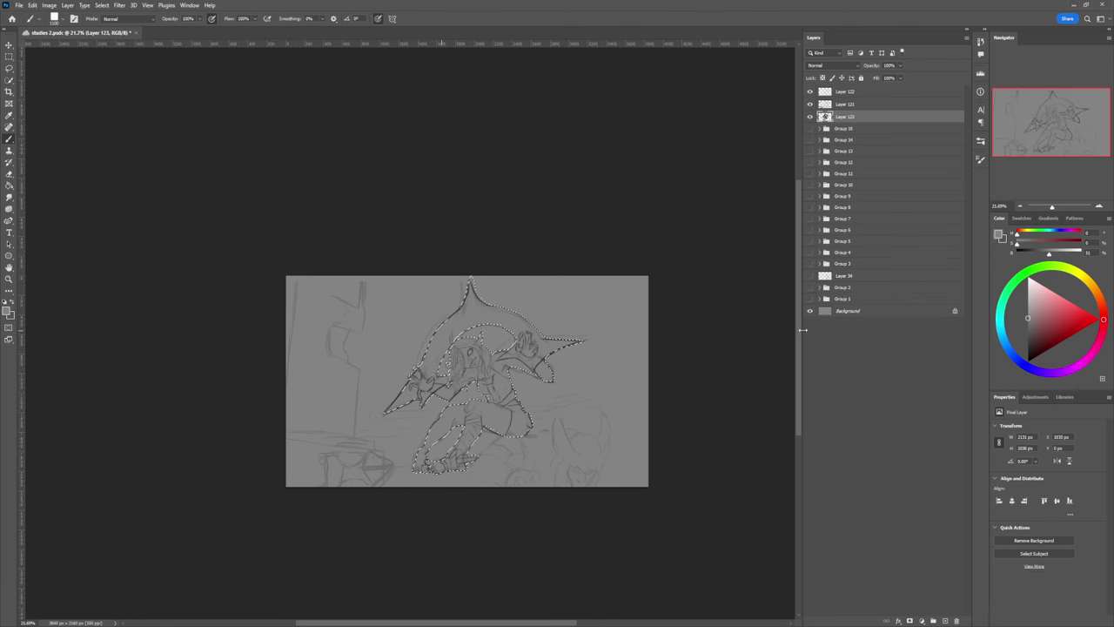
{"action": "left_click", "coordinate": [1028, 328]}
{"action": "mouse_move", "coordinate": [492, 318]}
{"action": "left_mouse_down"}
{"action": "mouse_move", "coordinate": [564, 332]}
{"action": "mouse_move", "coordinate": [564, 386]}
{"action": "left_mouse_up"}
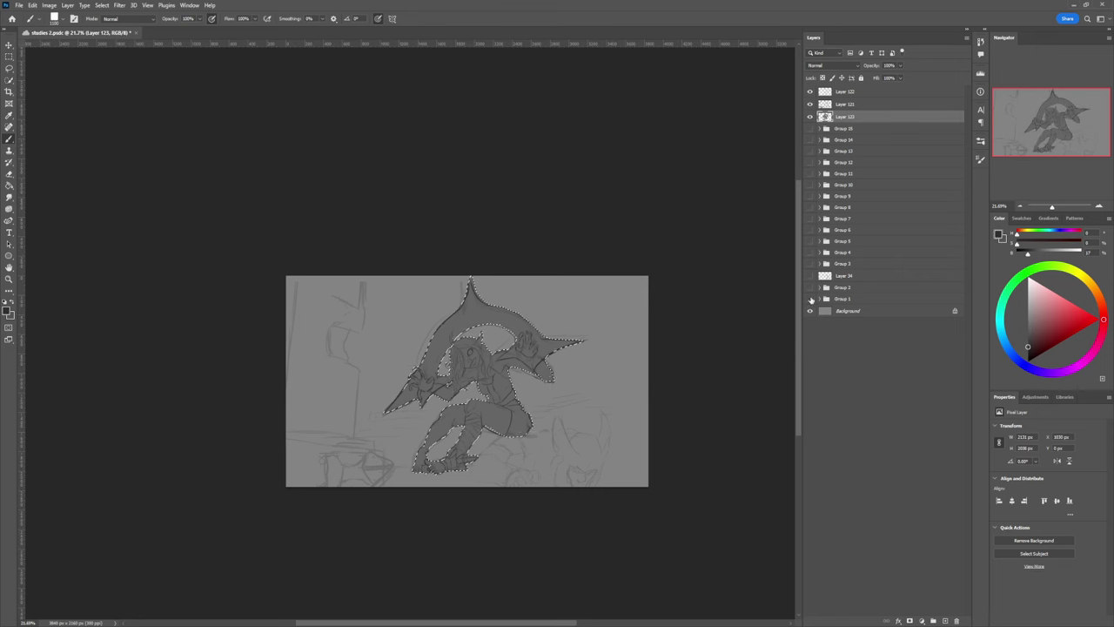
- Paint the figure's top, shorts and lower-leg wraps in very dark grey at 17% brightness
{"action": "mouse_move", "coordinate": [478, 386]}
{"action": "left_mouse_down"}
{"action": "mouse_move", "coordinate": [500, 388]}
{"action": "mouse_move", "coordinate": [498, 379]}
{"action": "left_mouse_up"}
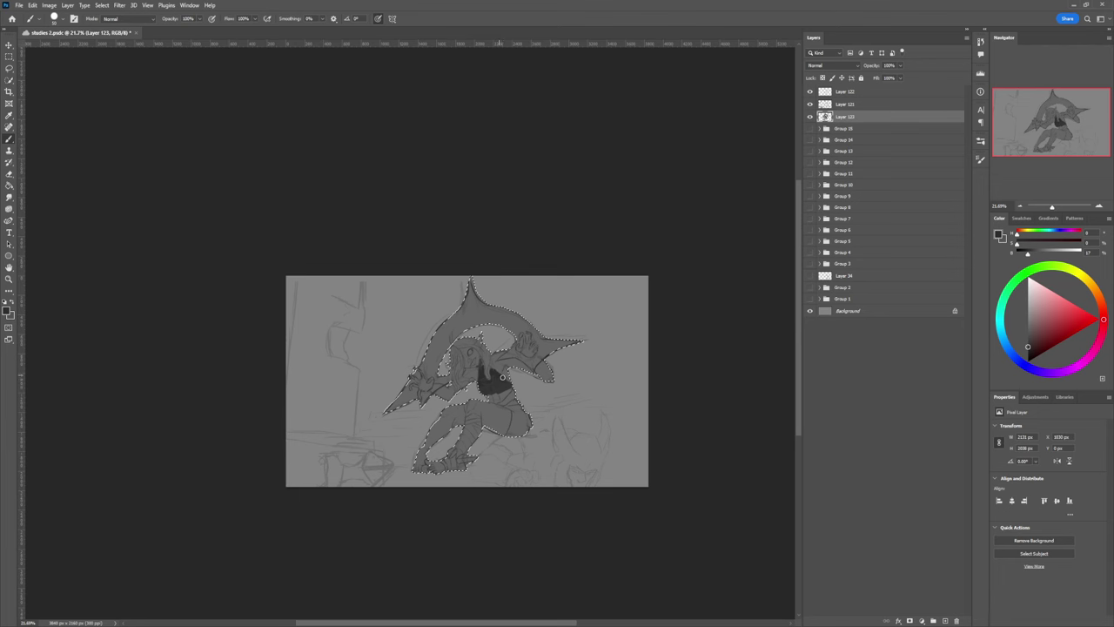
{"action": "mouse_move", "coordinate": [512, 386]}
{"action": "left_mouse_down"}
{"action": "mouse_move", "coordinate": [490, 396]}
{"action": "mouse_move", "coordinate": [512, 404]}
{"action": "mouse_move", "coordinate": [504, 394]}
{"action": "mouse_move", "coordinate": [507, 438]}
{"action": "mouse_move", "coordinate": [511, 405]}
{"action": "left_mouse_up"}
{"action": "mouse_move", "coordinate": [512, 406]}
{"action": "left_mouse_down"}
{"action": "mouse_move", "coordinate": [520, 428]}
{"action": "mouse_move", "coordinate": [533, 415]}
{"action": "left_mouse_up"}
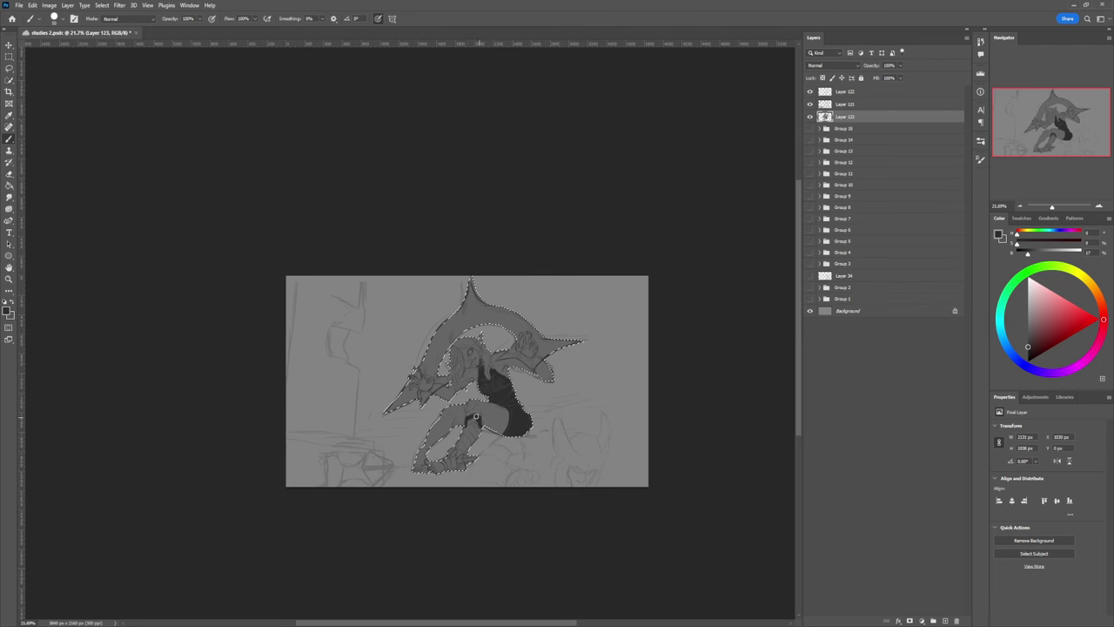
{"action": "mouse_move", "coordinate": [469, 421]}
{"action": "left_mouse_down"}
{"action": "mouse_move", "coordinate": [476, 433]}
{"action": "mouse_move", "coordinate": [456, 459]}
{"action": "mouse_move", "coordinate": [463, 447]}
{"action": "mouse_move", "coordinate": [476, 457]}
{"action": "mouse_move", "coordinate": [439, 456]}
{"action": "left_mouse_up"}
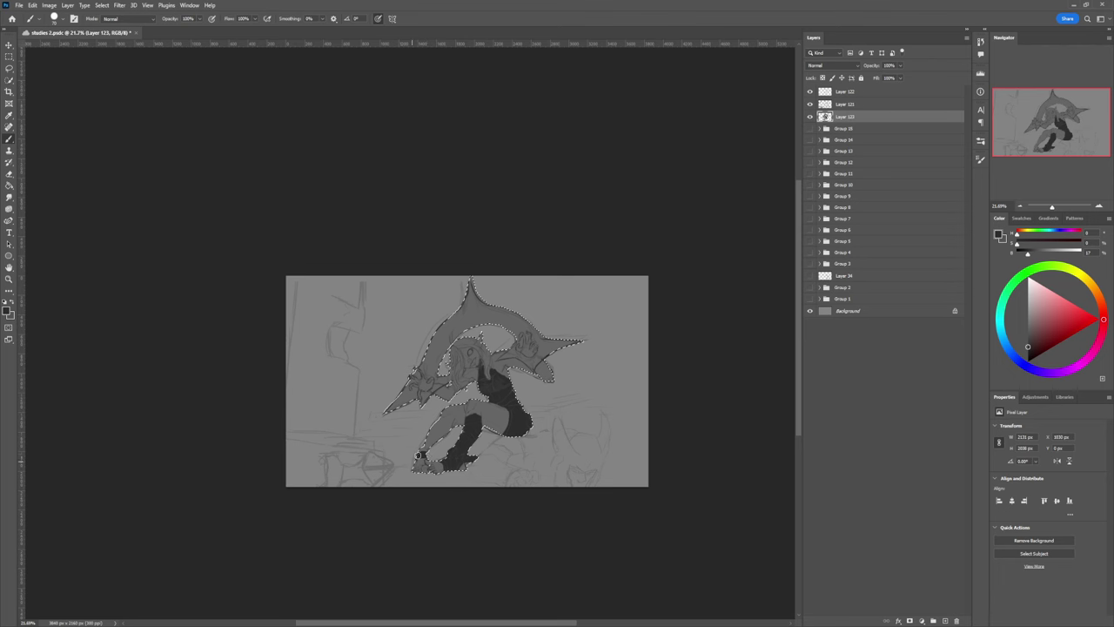
{"action": "left_click_drag", "start_coordinate": [430, 432], "coordinate": [438, 436]}
- Paint the shapes below both arms at 26% brightness and the spiked weapon at 20%, keep the hands lighter, and clear the selection
{"action": "left_click", "coordinate": [1027, 340]}
{"action": "left_click_drag", "start_coordinate": [550, 369], "coordinate": [541, 384]}
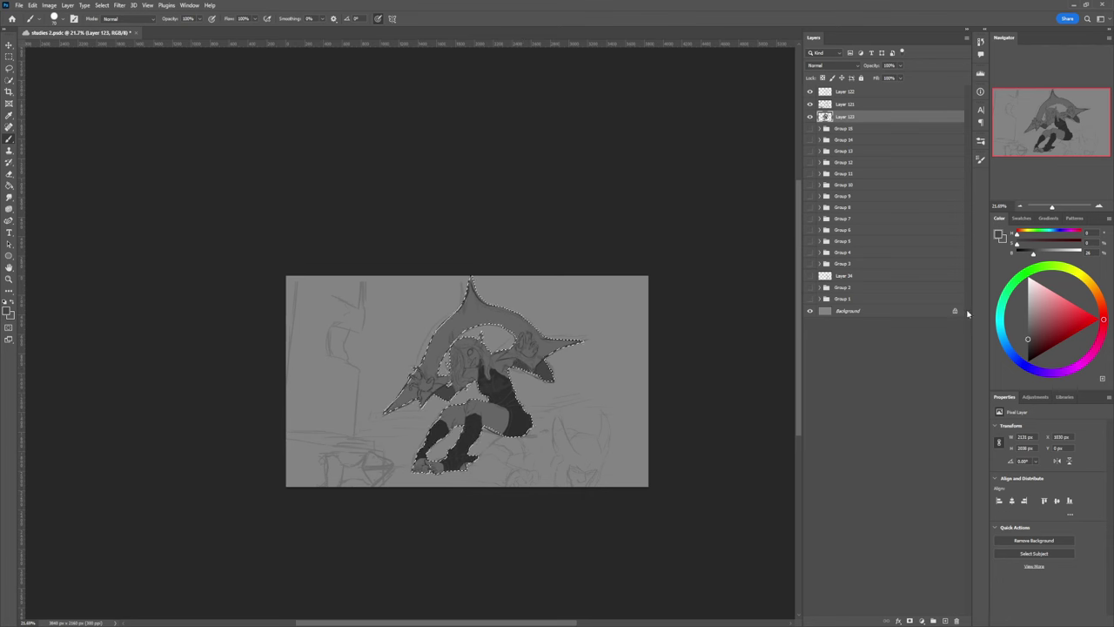
{"action": "left_click", "coordinate": [1028, 344]}
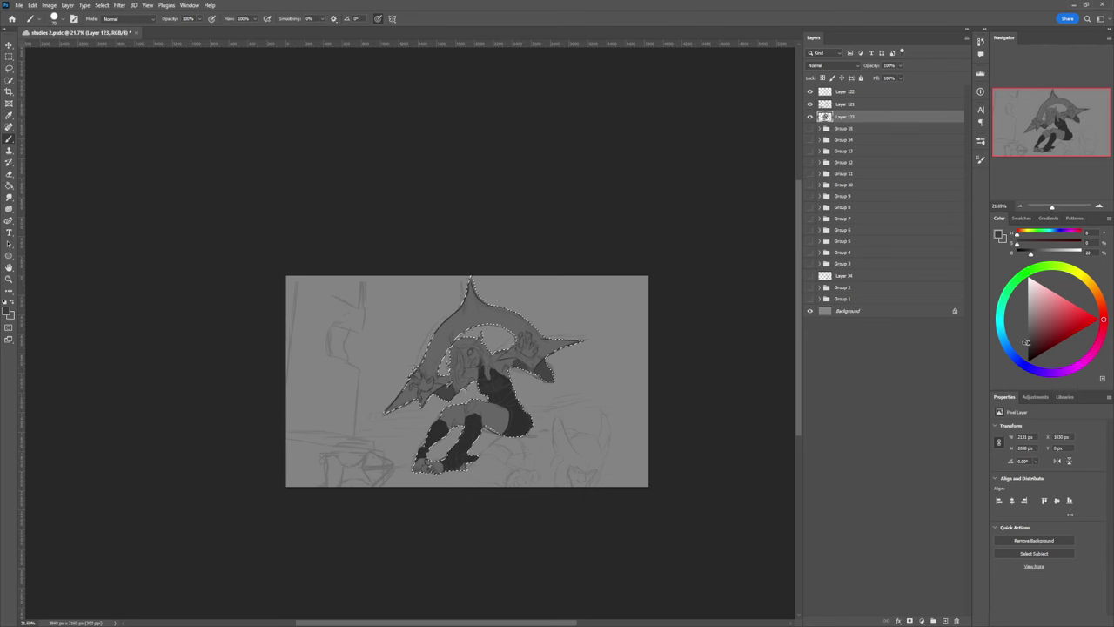
{"action": "mouse_move", "coordinate": [538, 361]}
{"action": "left_mouse_down"}
{"action": "mouse_move", "coordinate": [551, 352]}
{"action": "mouse_move", "coordinate": [502, 356]}
{"action": "mouse_move", "coordinate": [514, 355]}
{"action": "left_mouse_up"}
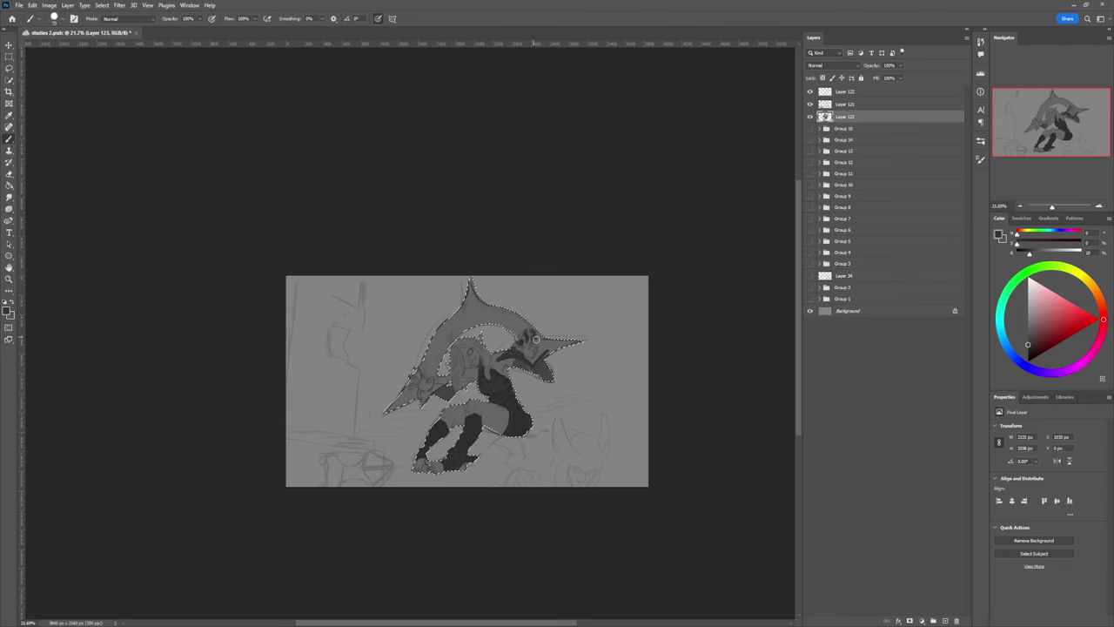
{"action": "mouse_move", "coordinate": [529, 361]}
{"action": "left_mouse_down"}
{"action": "mouse_move", "coordinate": [576, 343]}
{"action": "mouse_move", "coordinate": [545, 350]}
{"action": "left_mouse_up"}
{"action": "mouse_move", "coordinate": [522, 328]}
{"action": "left_mouse_down"}
{"action": "mouse_move", "coordinate": [480, 311]}
{"action": "mouse_move", "coordinate": [466, 286]}
{"action": "mouse_move", "coordinate": [479, 314]}
{"action": "mouse_move", "coordinate": [452, 320]}
{"action": "mouse_move", "coordinate": [471, 317]}
{"action": "mouse_move", "coordinate": [433, 351]}
{"action": "mouse_move", "coordinate": [458, 330]}
{"action": "mouse_move", "coordinate": [436, 353]}
{"action": "mouse_move", "coordinate": [463, 294]}
{"action": "left_mouse_up"}
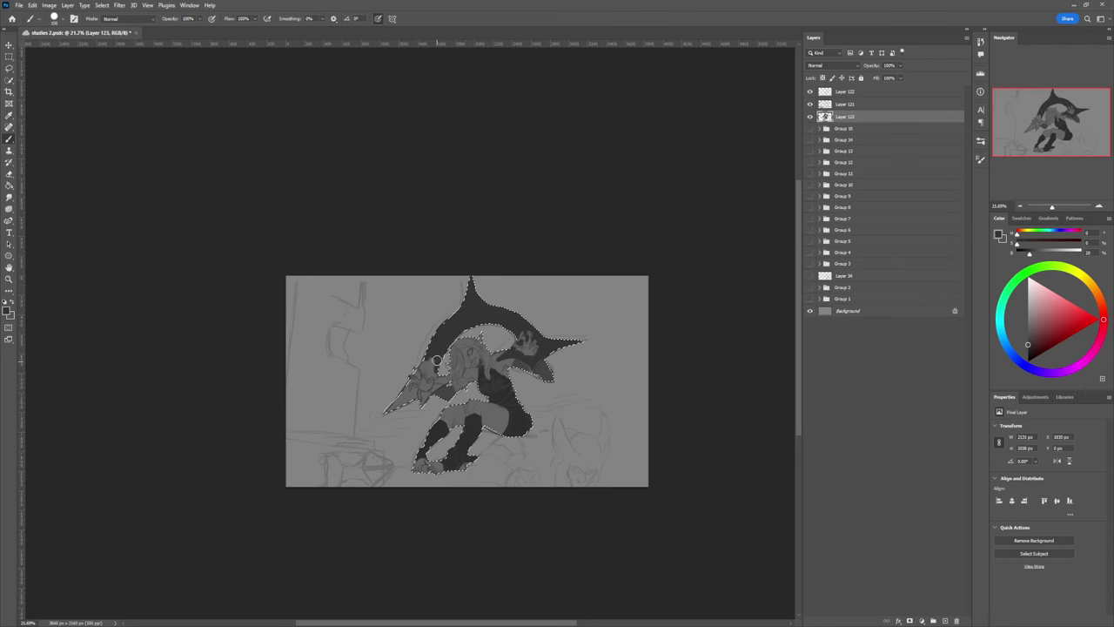
{"action": "left_click_drag", "start_coordinate": [429, 366], "coordinate": [436, 378]}
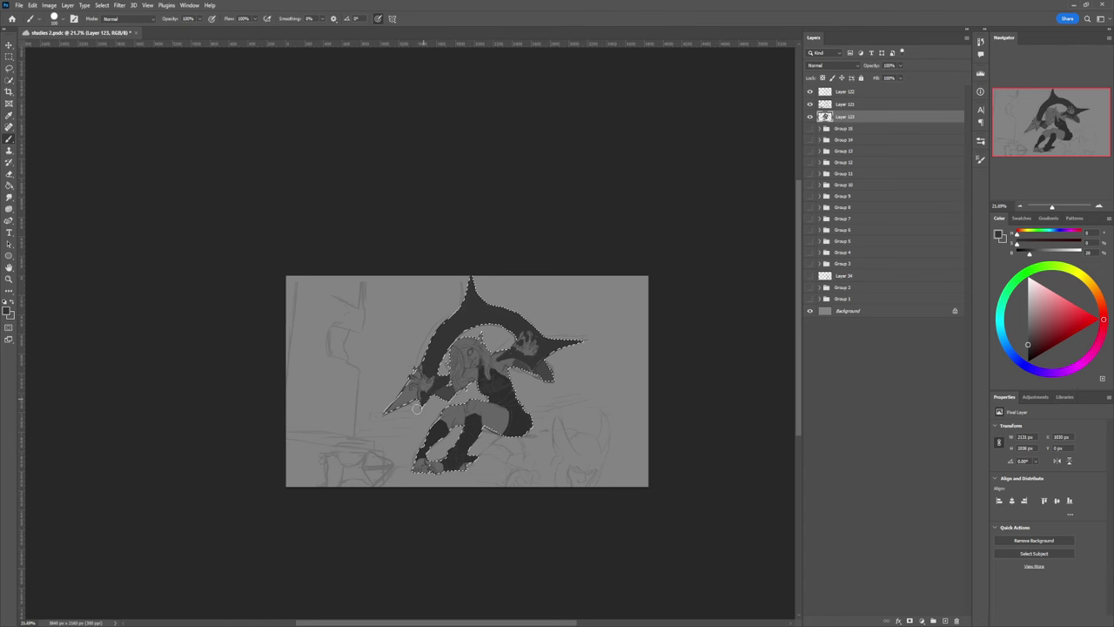
{"action": "mouse_move", "coordinate": [415, 394]}
{"action": "left_mouse_down"}
{"action": "mouse_move", "coordinate": [417, 364]}
{"action": "mouse_move", "coordinate": [408, 367]}
{"action": "mouse_move", "coordinate": [388, 407]}
{"action": "left_mouse_up"}
{"action": "key", "text": "l"}
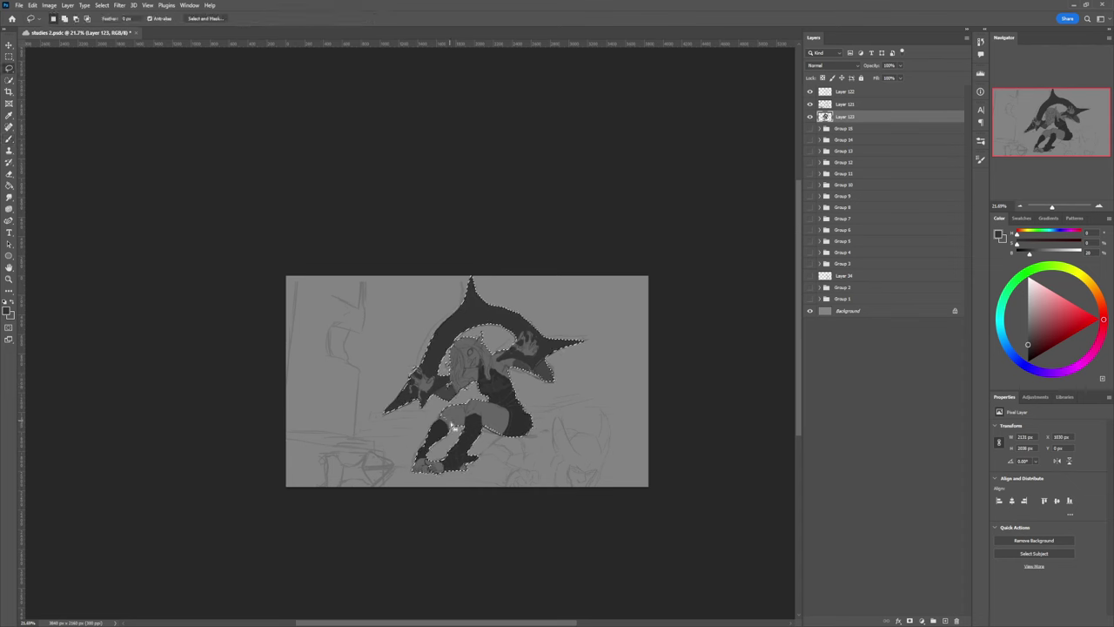
{"action": "key", "text": "ctrl+d"}
- Load the figure silhouette from Layer 123 as a selection and create a new layer above it
{"action": "key", "text": "z"}
{"action": "left_click_drag", "start_coordinate": [467, 434], "coordinate": [413, 428]}
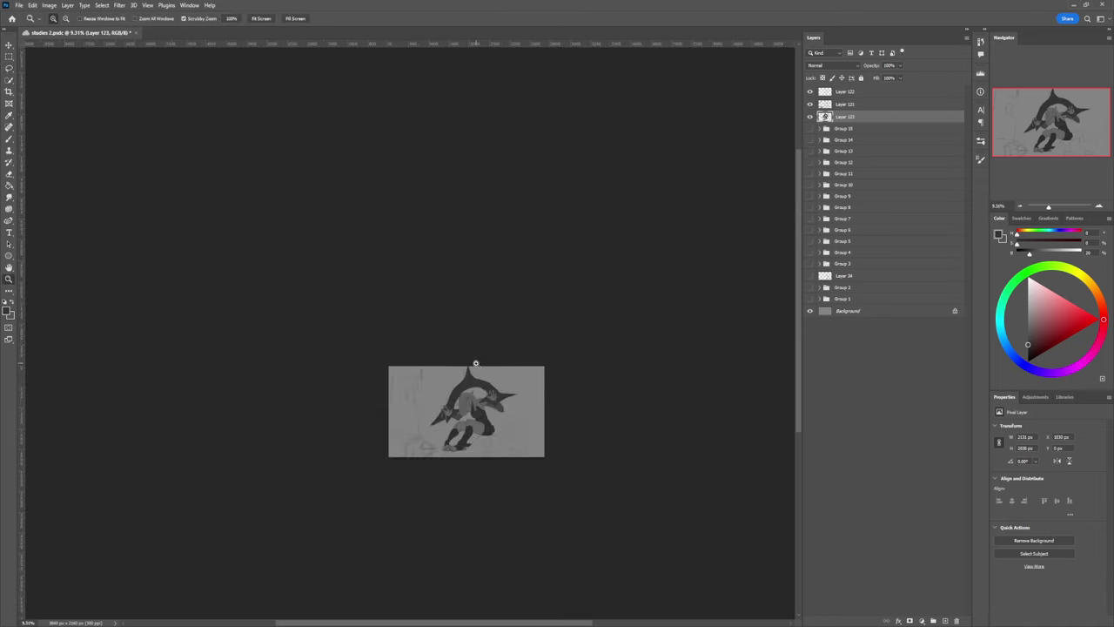
{"action": "mouse_move", "coordinate": [492, 444]}
{"action": "left_mouse_down"}
{"action": "mouse_move", "coordinate": [522, 433]}
{"action": "mouse_move", "coordinate": [507, 441]}
{"action": "left_mouse_up"}
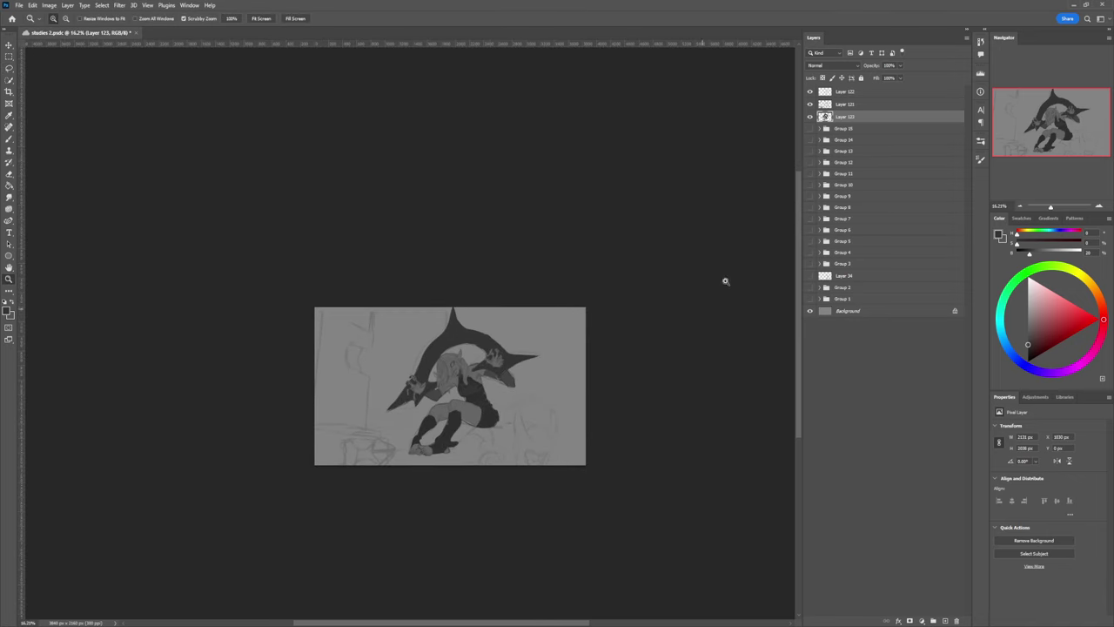
{"action": "left_click", "coordinate": [825, 121], "text": "ctrl"}
{"action": "key", "text": "ctrl+shift+alt+n"}
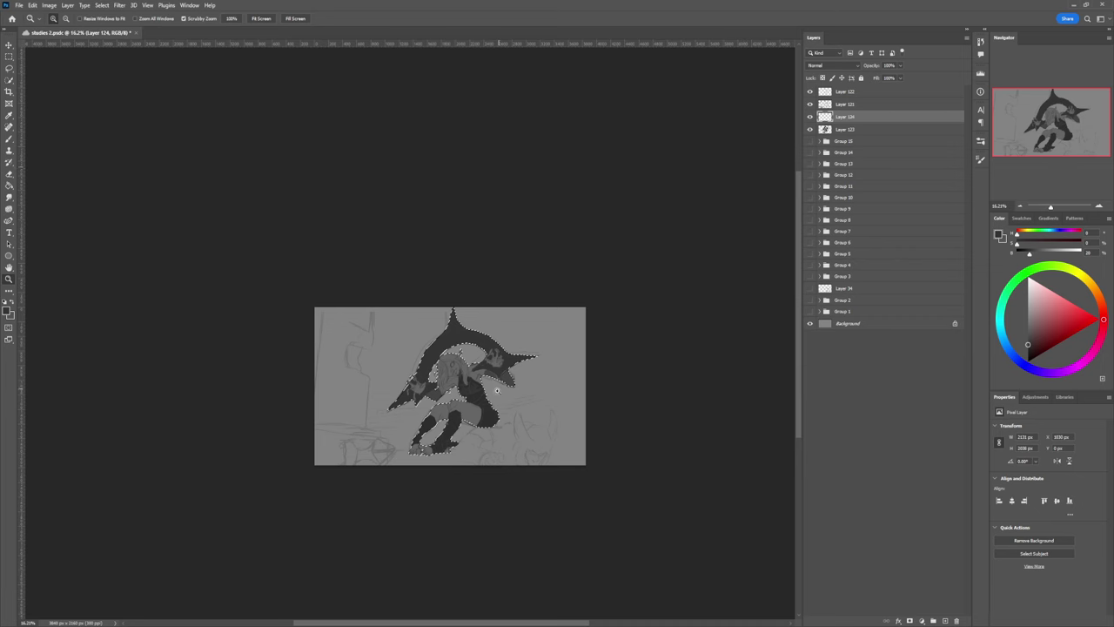
- Brush a soft light-grey highlight at 74% brightness along the hip below the thigh, undoing the unwanted strokes
{"action": "scroll", "coordinate": [514, 383], "scroll_direction": "up", "scroll_amount": 1}
{"action": "key", "text": "b"}
{"action": "left_click", "coordinate": [1028, 299]}
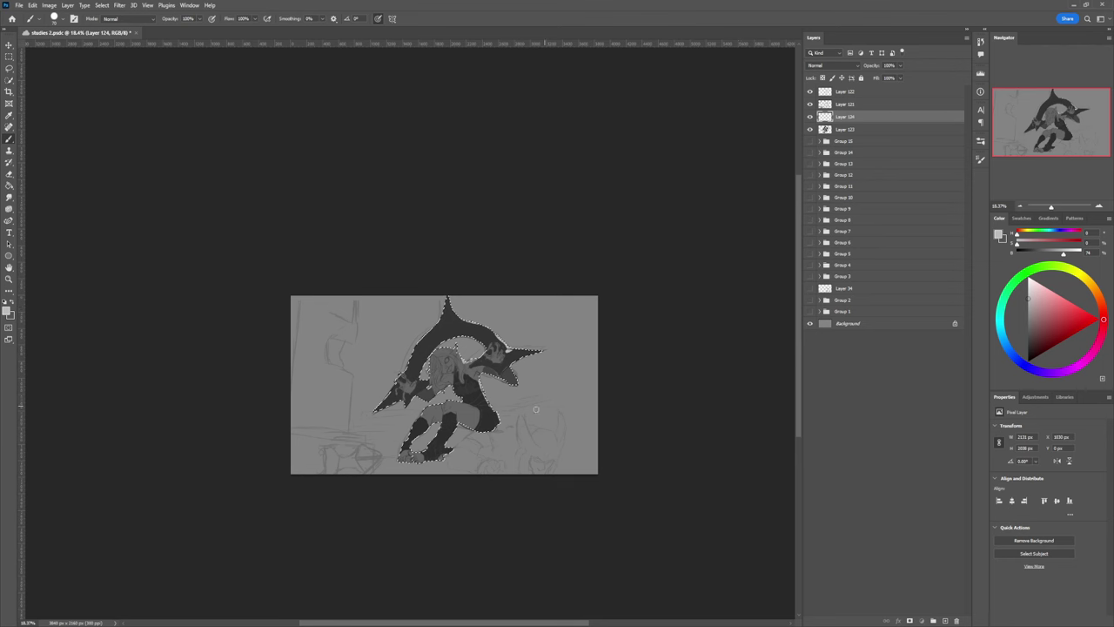
{"action": "left_click", "coordinate": [791, 362]}
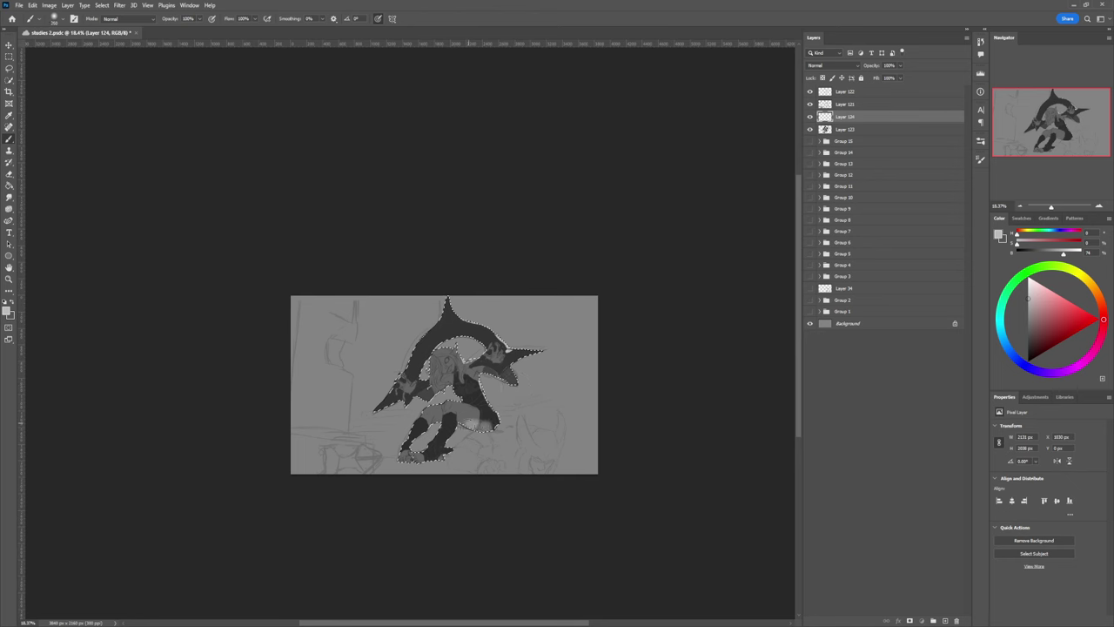
{"action": "mouse_move", "coordinate": [469, 423]}
{"action": "left_mouse_down"}
{"action": "mouse_move", "coordinate": [486, 437]}
{"action": "mouse_move", "coordinate": [469, 430]}
{"action": "left_mouse_up"}
{"action": "key", "text": "ctrl+z"}
{"action": "key", "text": "ctrl+z"}
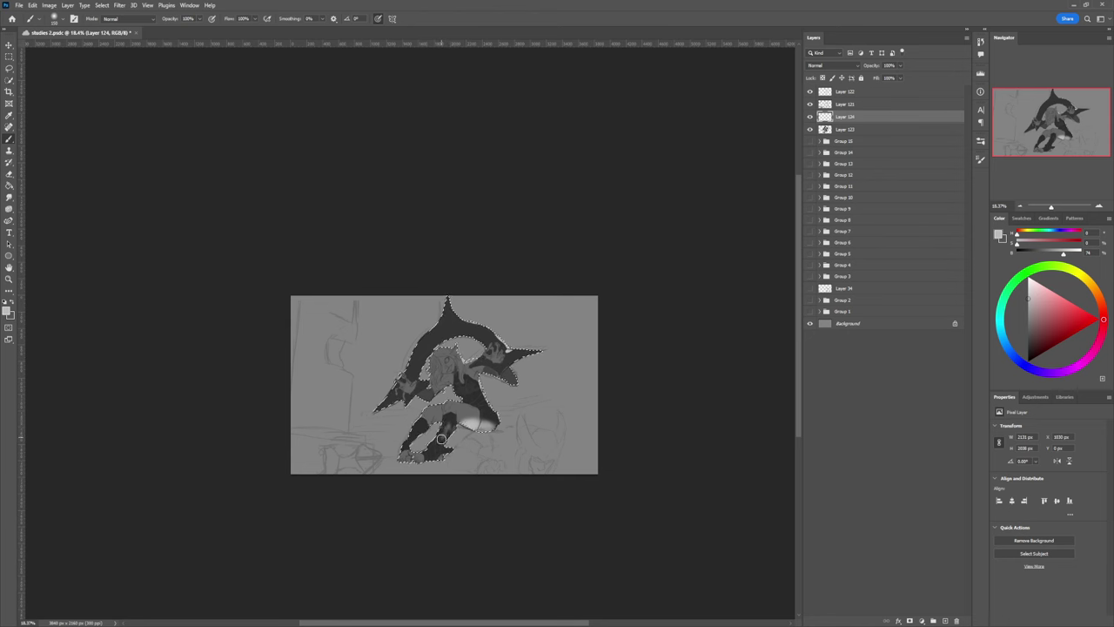
- Add soft light-grey highlights down the shins of both lower-leg wraps with a smaller brush
{"action": "left_click_drag", "start_coordinate": [449, 428], "coordinate": [441, 440]}
{"action": "key", "text": "bracketleft"}
{"action": "key", "text": "bracketleft"}
{"action": "key", "text": "bracketleft"}
{"action": "key", "text": "bracketleft"}
{"action": "key", "text": "bracketleft"}
{"action": "key", "text": "bracketleft"}
{"action": "key", "text": "bracketleft"}
{"action": "key", "text": "bracketleft"}
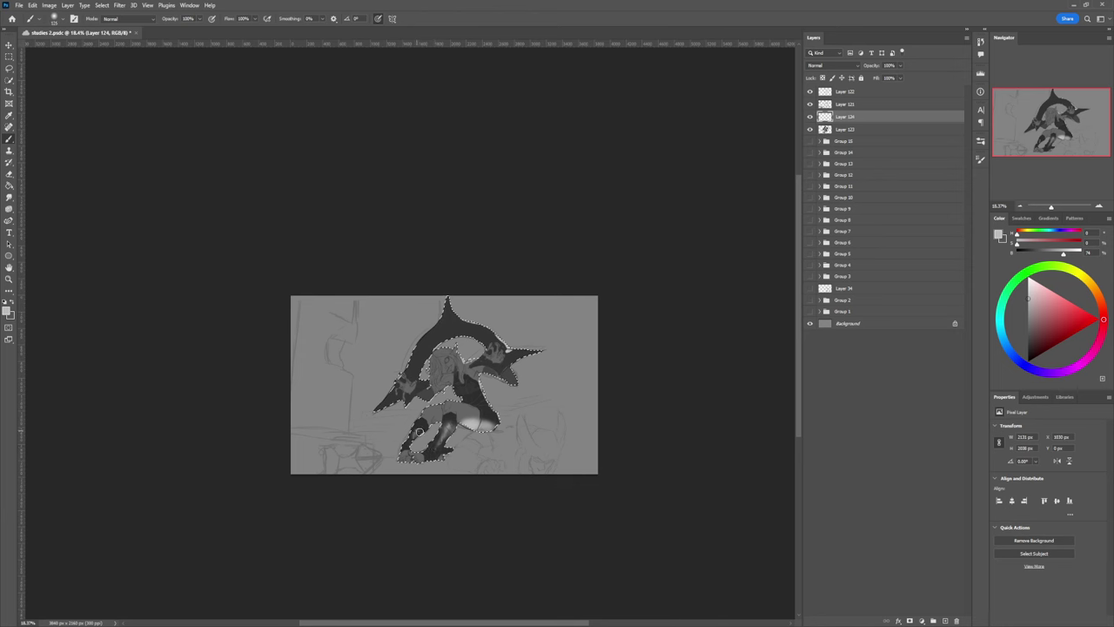
{"action": "left_click_drag", "start_coordinate": [419, 432], "coordinate": [409, 443]}
- Brush soft light-grey highlights onto the hands, the chest and the side of the torso with a larger brush
{"action": "key", "text": "bracketright"}
{"action": "key", "text": "bracketright"}
{"action": "key", "text": "bracketright"}
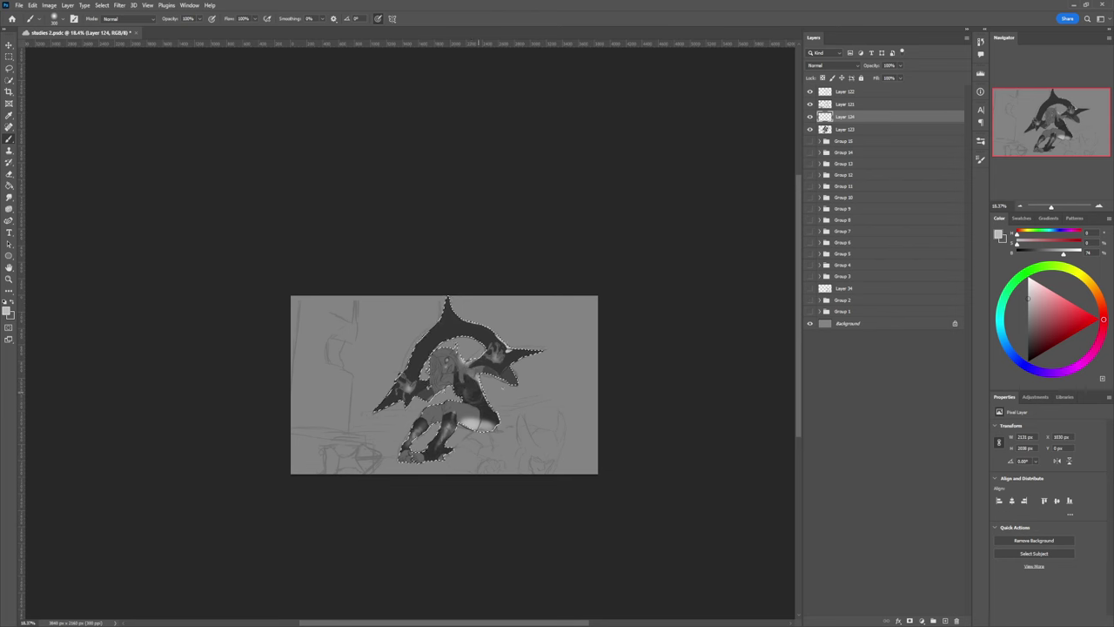
{"action": "key", "text": "bracketright"}
{"action": "key", "text": "bracketright"}
{"action": "key", "text": "bracketright"}
{"action": "key", "text": "bracketright"}
{"action": "key", "text": "bracketright"}
{"action": "left_click_drag", "start_coordinate": [466, 389], "coordinate": [479, 401]}
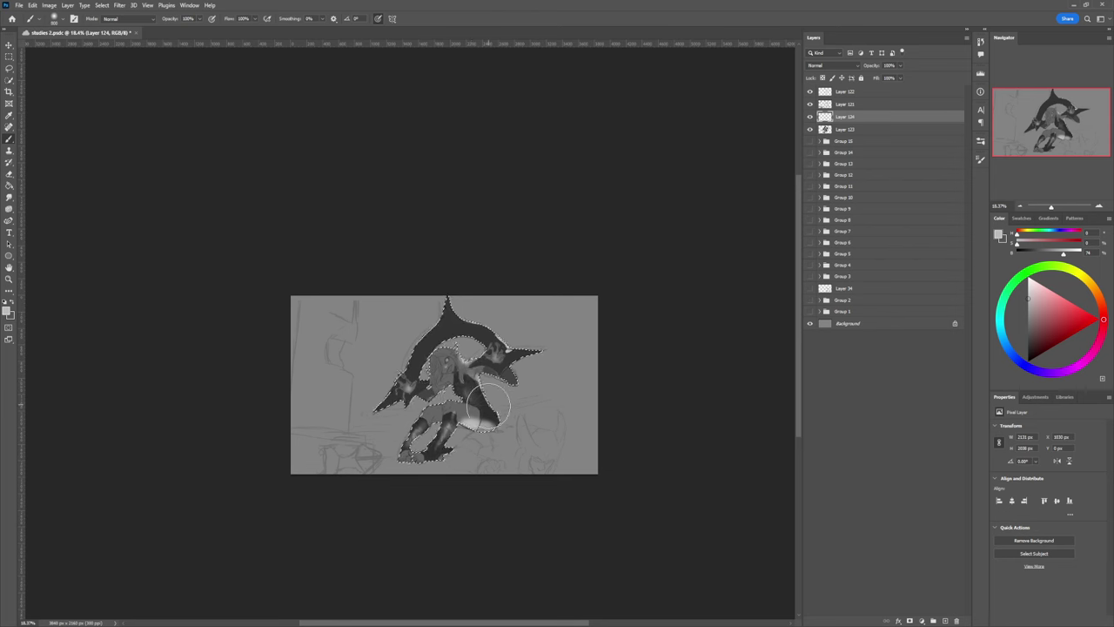
- Lighten the upper thigh toward the knee with a medium-sized soft brush in the same light grey
{"action": "key", "text": "bracketleft"}
{"action": "key", "text": "bracketleft"}
{"action": "key", "text": "bracketleft"}
{"action": "key", "text": "bracketleft"}
{"action": "key", "text": "bracketleft"}
{"action": "key", "text": "bracketleft"}
{"action": "key", "text": "bracketright"}
{"action": "key", "text": "bracketright"}
{"action": "key", "text": "bracketright"}
{"action": "mouse_move", "coordinate": [465, 414]}
{"action": "left_mouse_down"}
{"action": "mouse_move", "coordinate": [425, 418]}
{"action": "mouse_move", "coordinate": [450, 407]}
{"action": "left_mouse_up"}
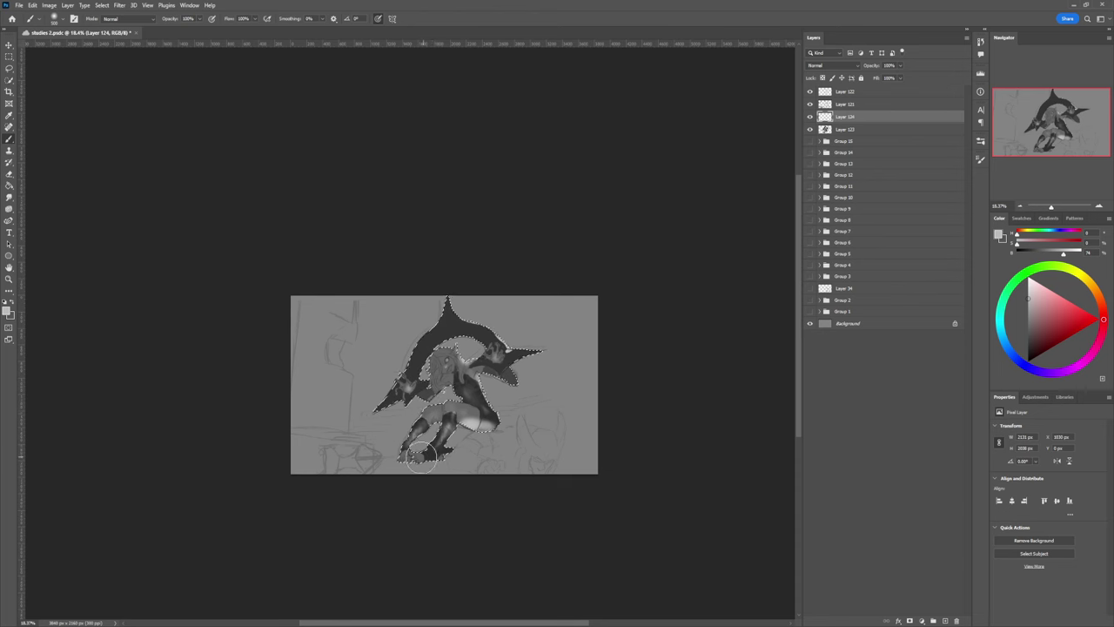
- Paint a small bright highlight on the figure's front foot with a reduced soft brush
{"action": "key", "text": "bracketleft"}
{"action": "key", "text": "bracketleft"}
{"action": "key", "text": "bracketleft"}
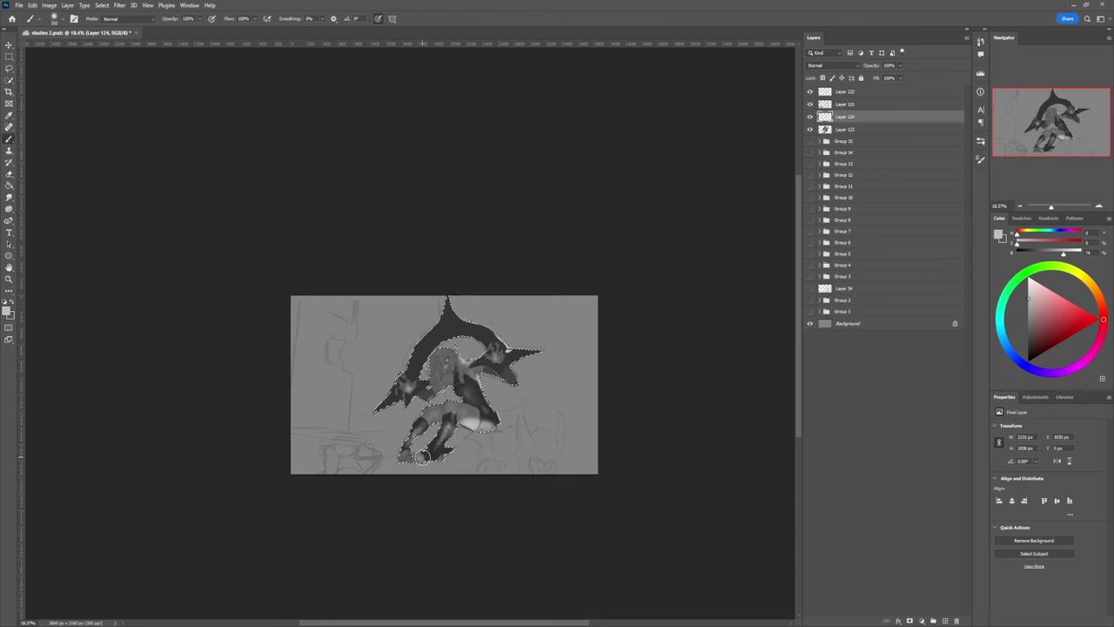
{"action": "key", "text": "bracketleft"}
{"action": "key", "text": "bracketleft"}
{"action": "key", "text": "bracketleft"}
{"action": "key", "text": "bracketleft"}
{"action": "key", "text": "bracketleft"}
{"action": "key", "text": "bracketleft"}
{"action": "left_click_drag", "start_coordinate": [413, 452], "coordinate": [421, 460]}
- Shade the thighs and the area around the knee with progressively darker greys, down to 7% brightness
{"action": "left_click", "coordinate": [1028, 342]}
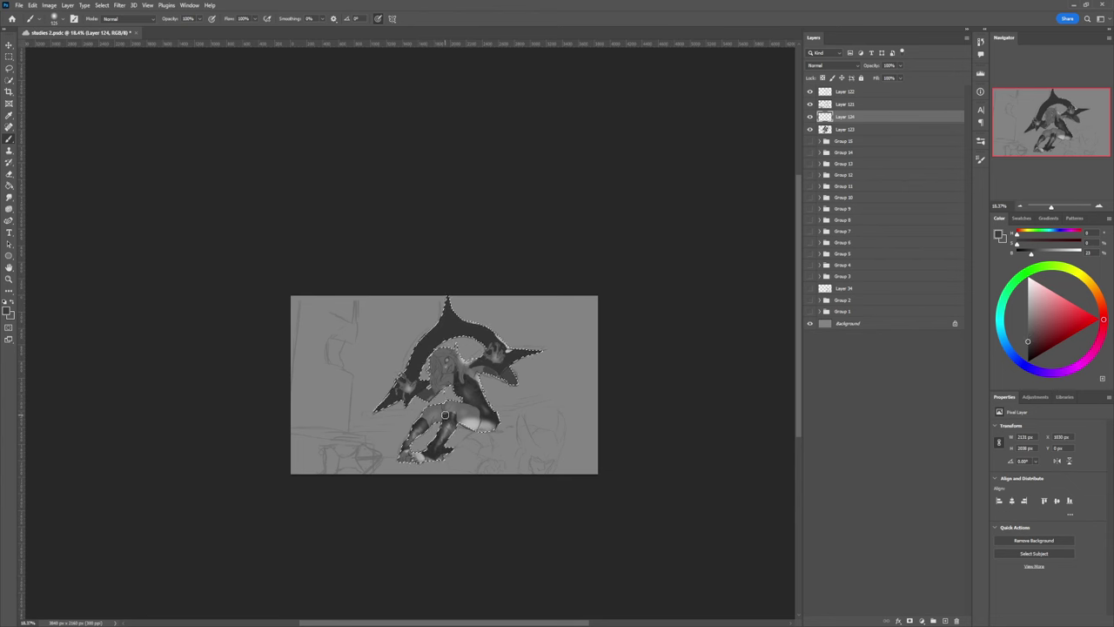
{"action": "key", "text": "bracketright"}
{"action": "key", "text": "bracketright"}
{"action": "key", "text": "bracketright"}
{"action": "left_click", "coordinate": [1028, 347]}
{"action": "left_click", "coordinate": [1028, 354]}
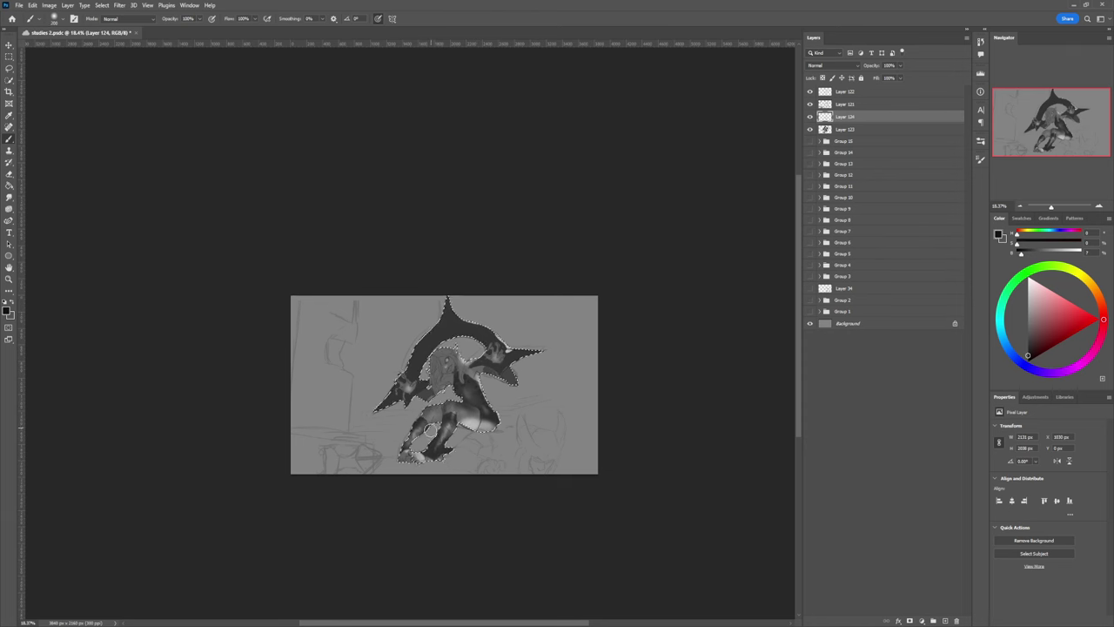
{"action": "key", "text": "bracketleft"}
{"action": "key", "text": "bracketleft"}
{"action": "key", "text": "bracketleft"}
{"action": "mouse_move", "coordinate": [432, 423]}
{"action": "left_mouse_down"}
{"action": "mouse_move", "coordinate": [476, 408]}
{"action": "mouse_move", "coordinate": [461, 434]}
{"action": "mouse_move", "coordinate": [456, 418]}
{"action": "left_mouse_up"}
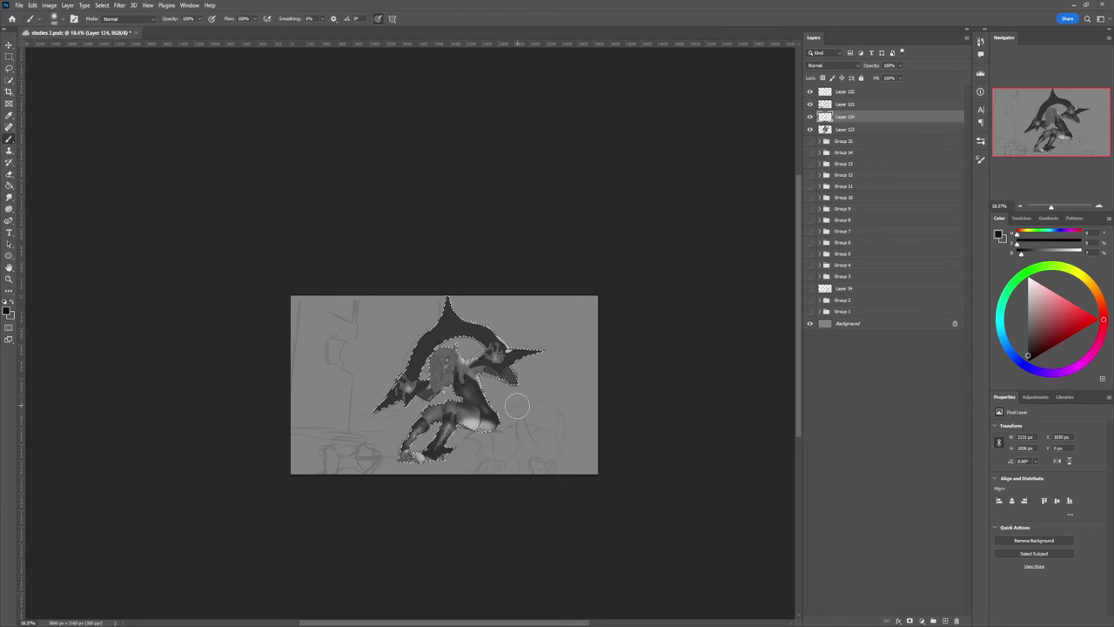
- Darken the upper chest and rear shoulder beneath the head with a soft brush at 7% brightness
{"action": "key", "text": "bracketleft"}
{"action": "key", "text": "bracketleft"}
{"action": "key", "text": "bracketleft"}
{"action": "mouse_move", "coordinate": [449, 381]}
{"action": "left_mouse_down"}
{"action": "mouse_move", "coordinate": [475, 374]}
{"action": "mouse_move", "coordinate": [470, 383]}
{"action": "mouse_move", "coordinate": [480, 367]}
{"action": "left_mouse_up"}
- Shade the face and the inner hair with a small soft brush in the near-black grey
{"action": "key", "text": "bracketleft"}
{"action": "key", "text": "bracketleft"}
{"action": "key", "text": "bracketleft"}
{"action": "key", "text": "bracketleft"}
{"action": "key", "text": "bracketleft"}
{"action": "key", "text": "bracketleft"}
{"action": "key", "text": "bracketleft"}
{"action": "key", "text": "bracketleft"}
{"action": "key", "text": "bracketleft"}
{"action": "key", "text": "bracketleft"}
{"action": "key", "text": "bracketleft"}
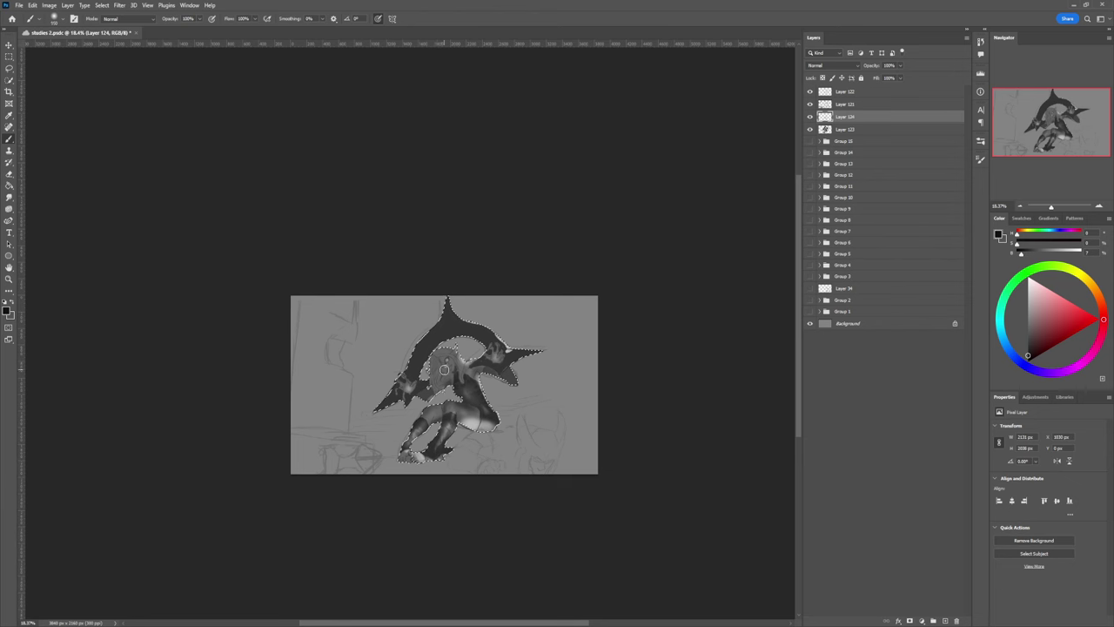
{"action": "key", "text": "bracketleft"}
{"action": "key", "text": "bracketleft"}
{"action": "key", "text": "bracketleft"}
{"action": "key", "text": "bracketleft"}
{"action": "key", "text": "bracketleft"}
{"action": "key", "text": "bracketright"}
{"action": "key", "text": "bracketright"}
{"action": "key", "text": "bracketright"}
{"action": "key", "text": "bracketright"}
{"action": "key", "text": "bracketright"}
{"action": "key", "text": "bracketright"}
{"action": "key", "text": "bracketright"}
{"action": "key", "text": "bracketright"}
{"action": "left_click_drag", "start_coordinate": [443, 359], "coordinate": [451, 360]}
- Paint light-grey highlights at 75% brightness along the hair and head, and clear the selection
{"action": "left_click", "coordinate": [1029, 299]}
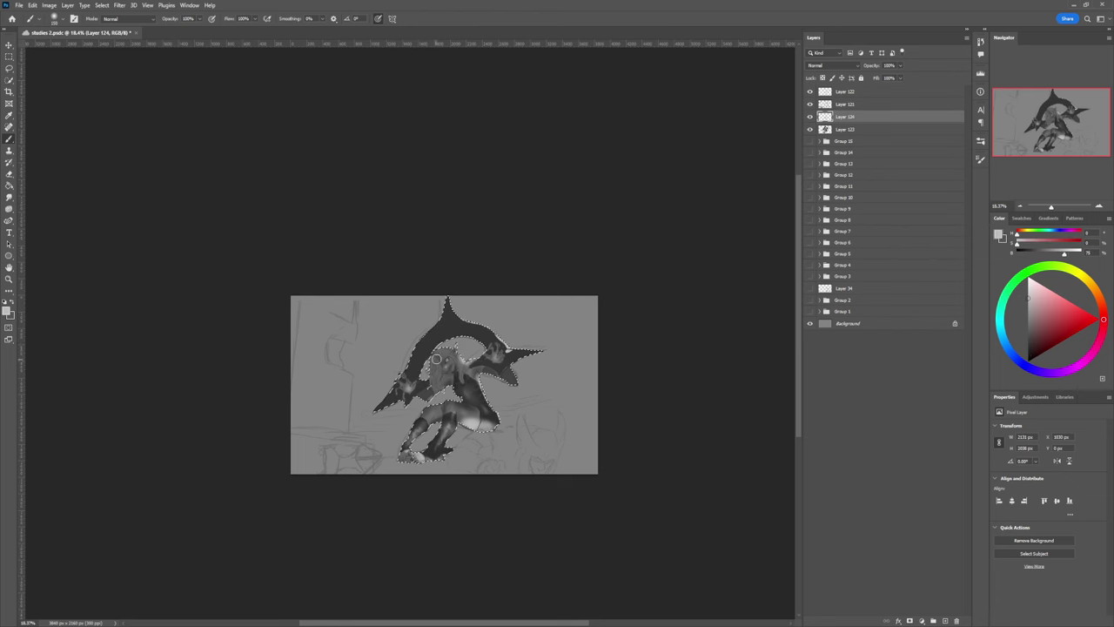
{"action": "mouse_move", "coordinate": [433, 361]}
{"action": "left_mouse_down"}
{"action": "mouse_move", "coordinate": [433, 374]}
{"action": "mouse_move", "coordinate": [436, 362]}
{"action": "left_mouse_up"}
{"action": "key", "text": "bracketleft"}
{"action": "key", "text": "bracketleft"}
{"action": "key", "text": "bracketleft"}
{"action": "key", "text": "bracketleft"}
{"action": "key", "text": "bracketleft"}
{"action": "key", "text": "bracketleft"}
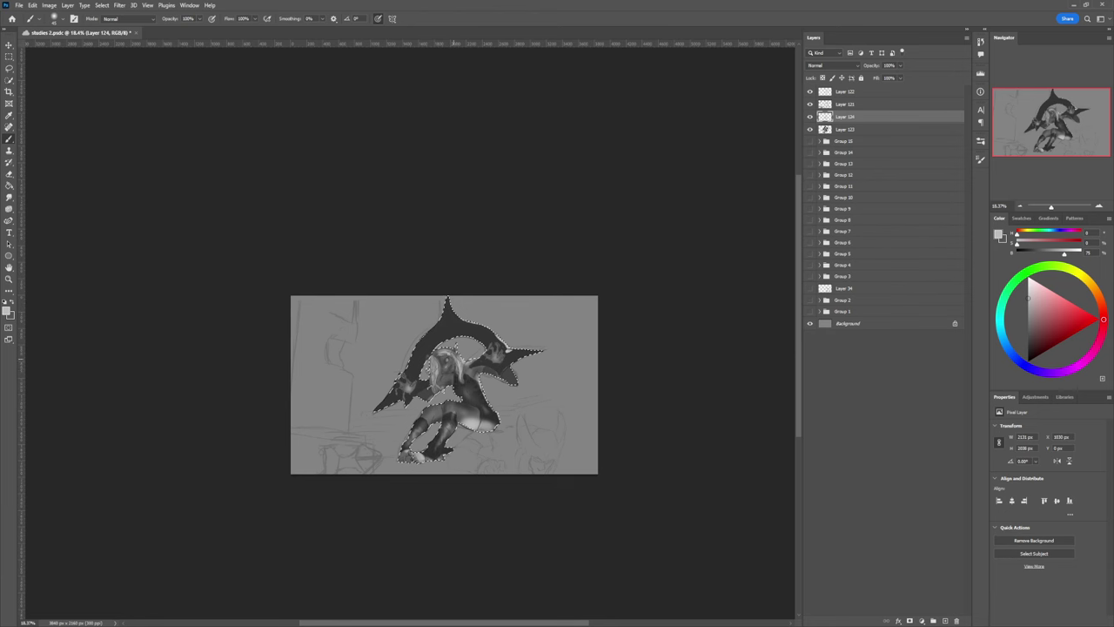
{"action": "left_click_drag", "start_coordinate": [444, 357], "coordinate": [443, 367]}
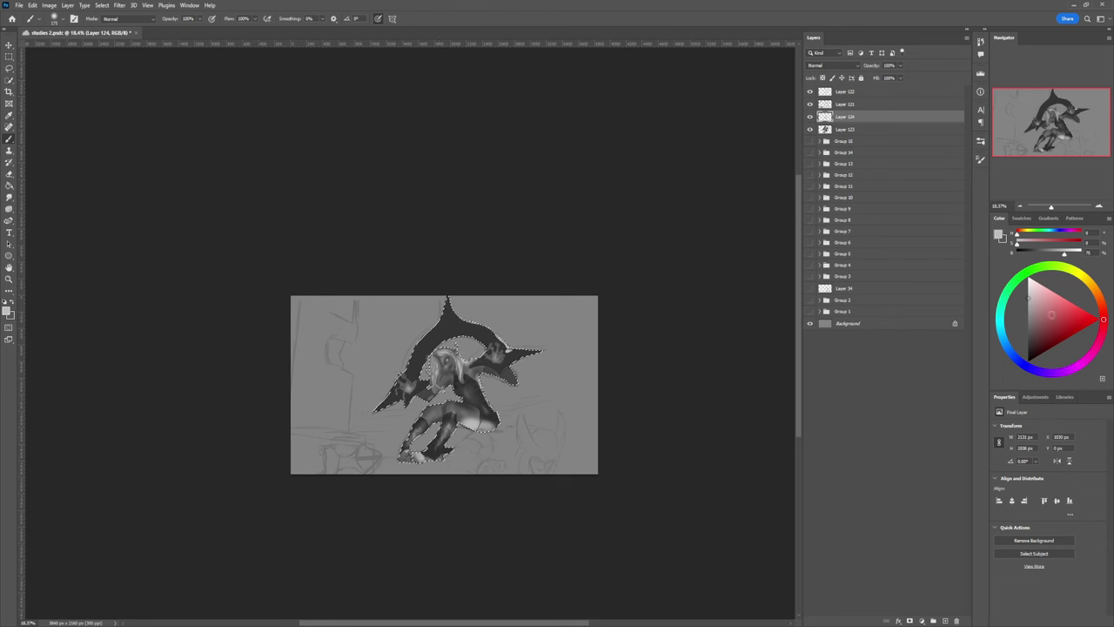
{"action": "left_click", "coordinate": [1028, 314]}
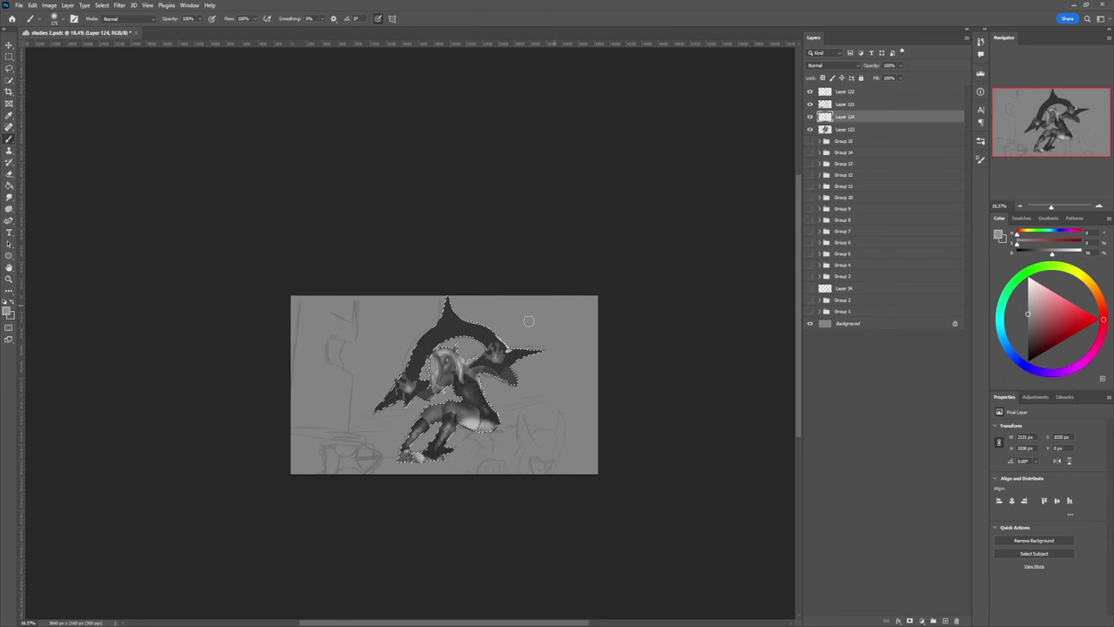
{"action": "key", "text": "ctrl+d"}
{"action": "key", "text": "l"}
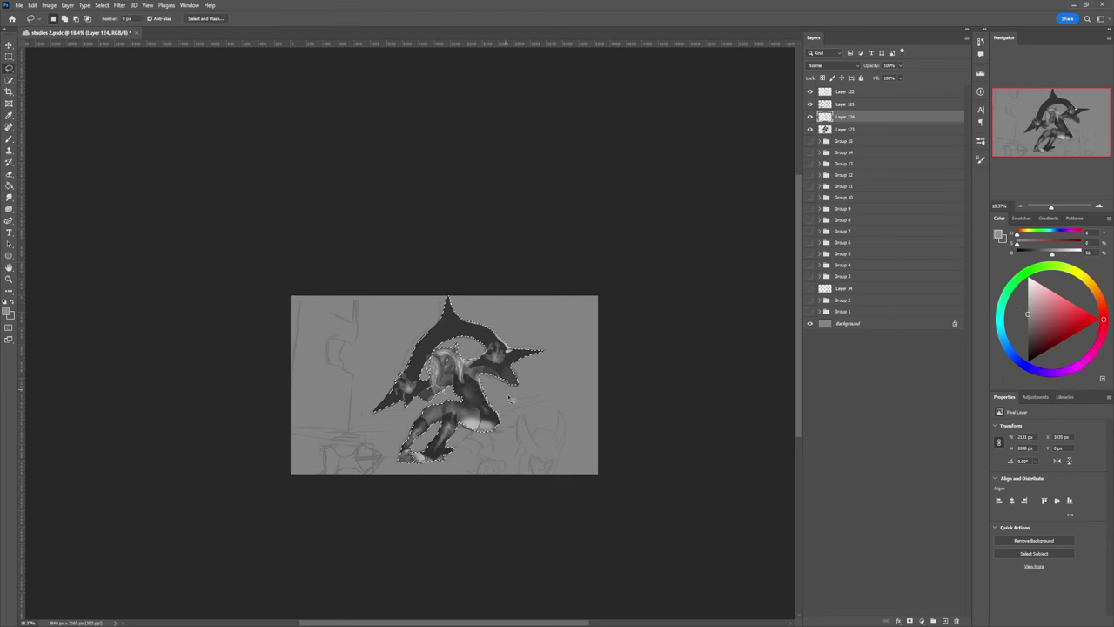
- Create a new layer above Layer 122 at the top of the layer stack
{"action": "key", "text": "z"}
{"action": "left_click_drag", "start_coordinate": [447, 436], "coordinate": [425, 429]}
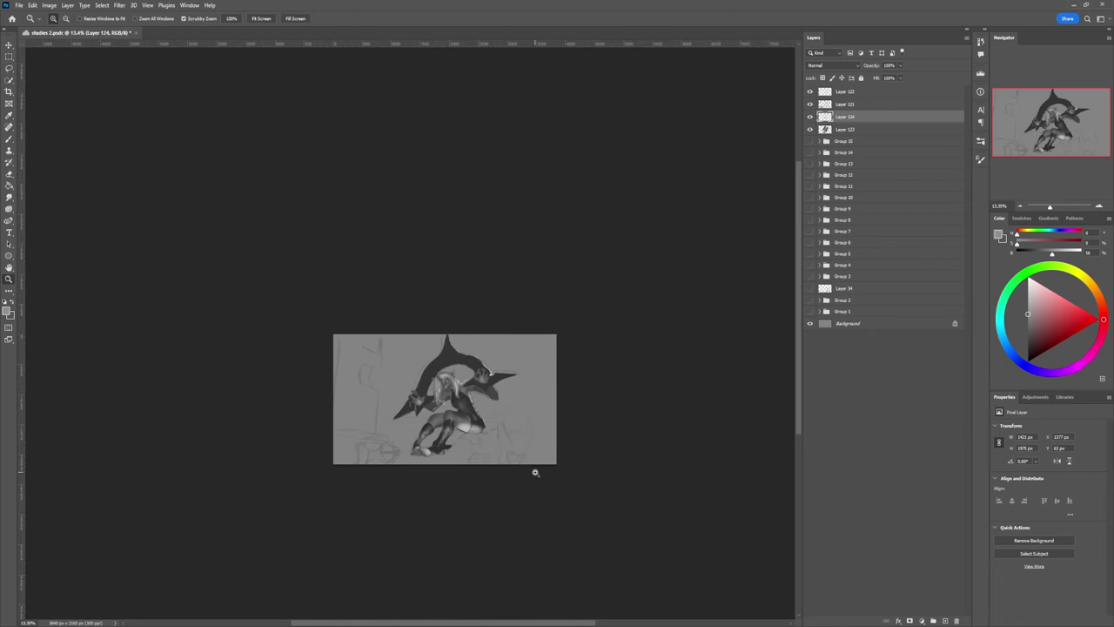
{"action": "left_click_drag", "start_coordinate": [470, 466], "coordinate": [603, 372]}
{"action": "left_click", "coordinate": [845, 92]}
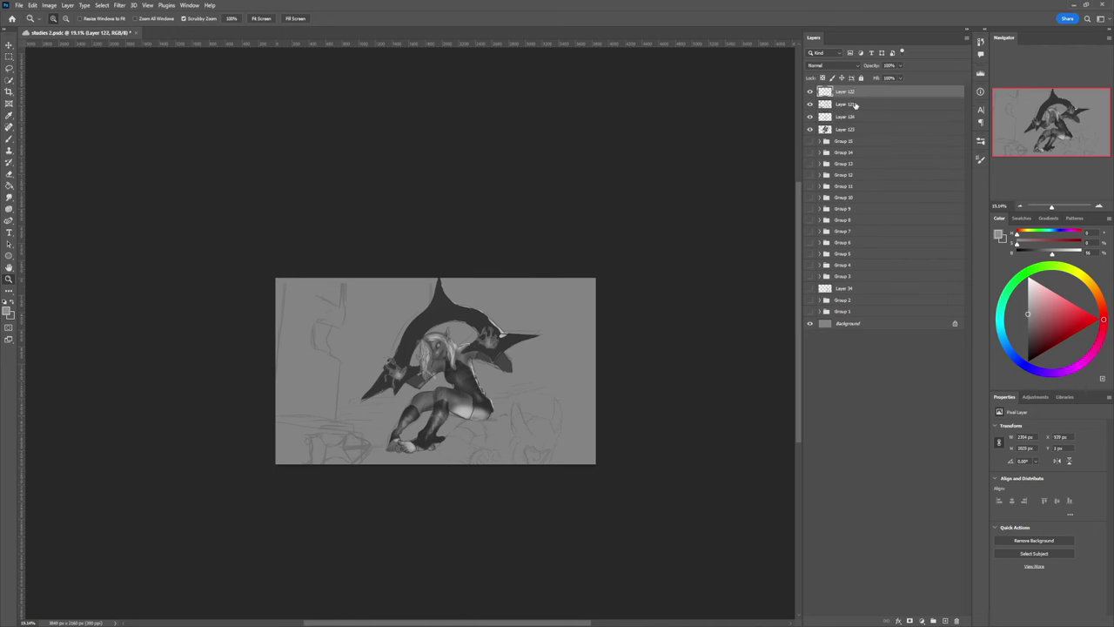
{"action": "key", "text": "ctrl+shift+alt+n"}
- Outline a spiked foreground mass beside the figure's seat, fill it at 15% brightness, and move its layer below Layer 124
{"action": "key", "text": "l"}
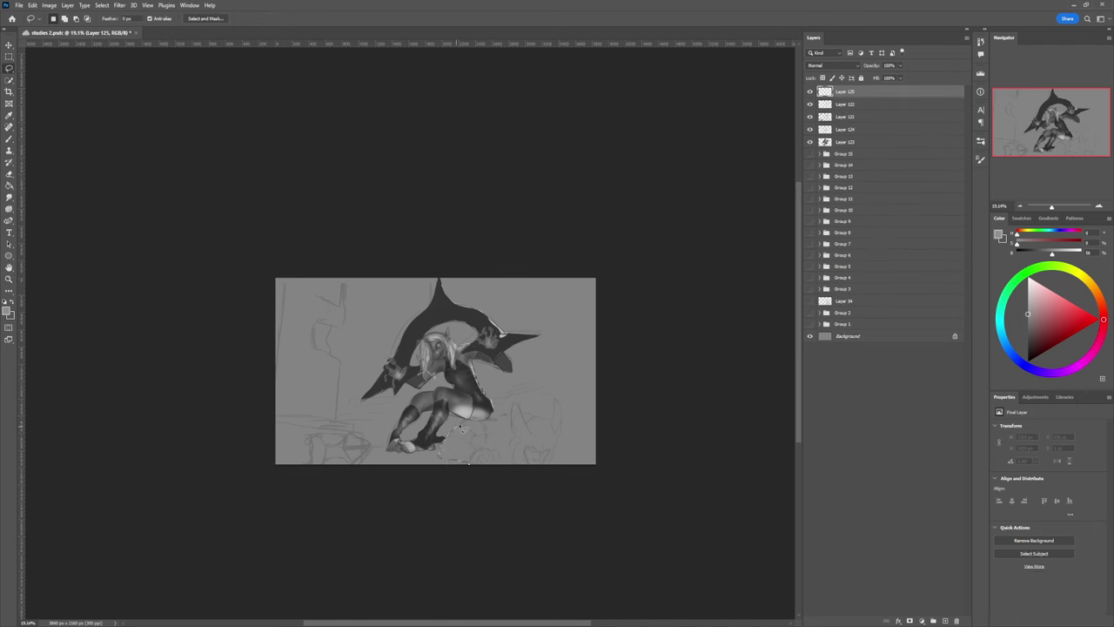
{"action": "mouse_move", "coordinate": [511, 418]}
{"action": "left_mouse_down"}
{"action": "mouse_move", "coordinate": [520, 406]}
{"action": "mouse_move", "coordinate": [564, 415]}
{"action": "mouse_move", "coordinate": [561, 463]}
{"action": "mouse_move", "coordinate": [470, 473]}
{"action": "mouse_move", "coordinate": [505, 419]}
{"action": "mouse_move", "coordinate": [468, 465]}
{"action": "left_mouse_up"}
{"action": "key", "text": "b"}
{"action": "left_click", "coordinate": [1028, 345]}
{"action": "left_click", "coordinate": [1028, 349]}
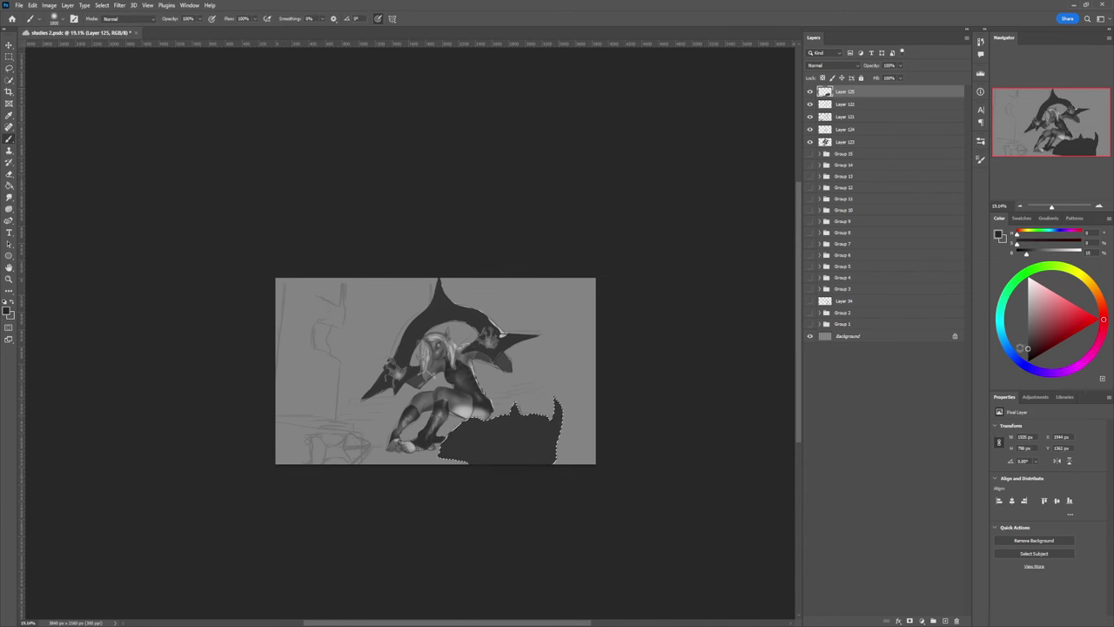
{"action": "mouse_move", "coordinate": [553, 429]}
{"action": "left_mouse_down"}
{"action": "mouse_move", "coordinate": [464, 444]}
{"action": "mouse_move", "coordinate": [602, 461]}
{"action": "left_mouse_up"}
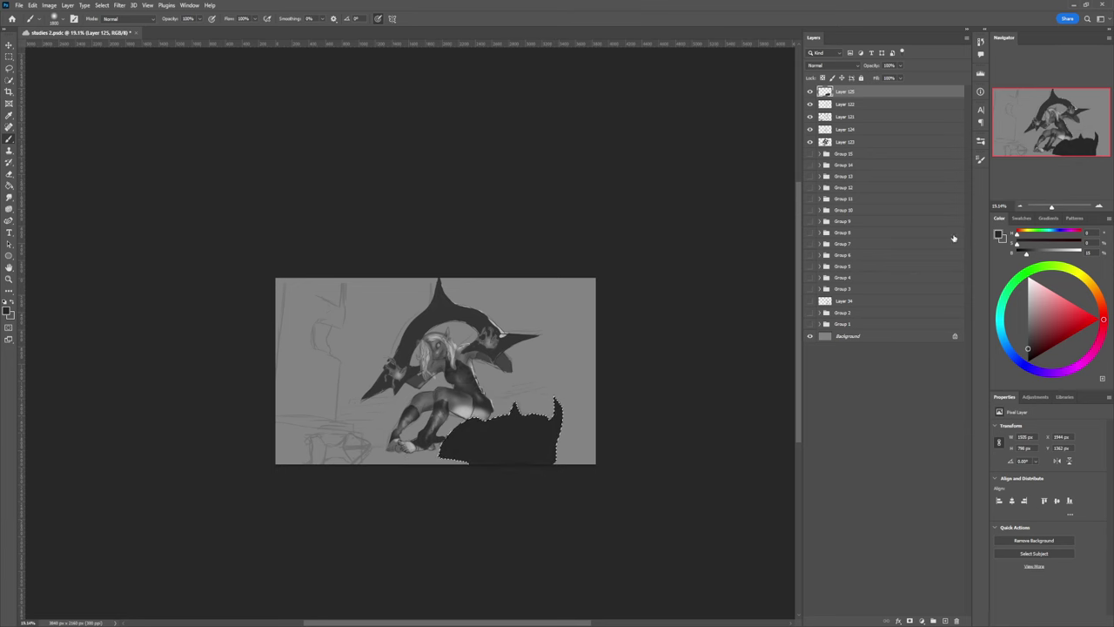
{"action": "left_click_drag", "start_coordinate": [857, 91], "coordinate": [857, 130]}
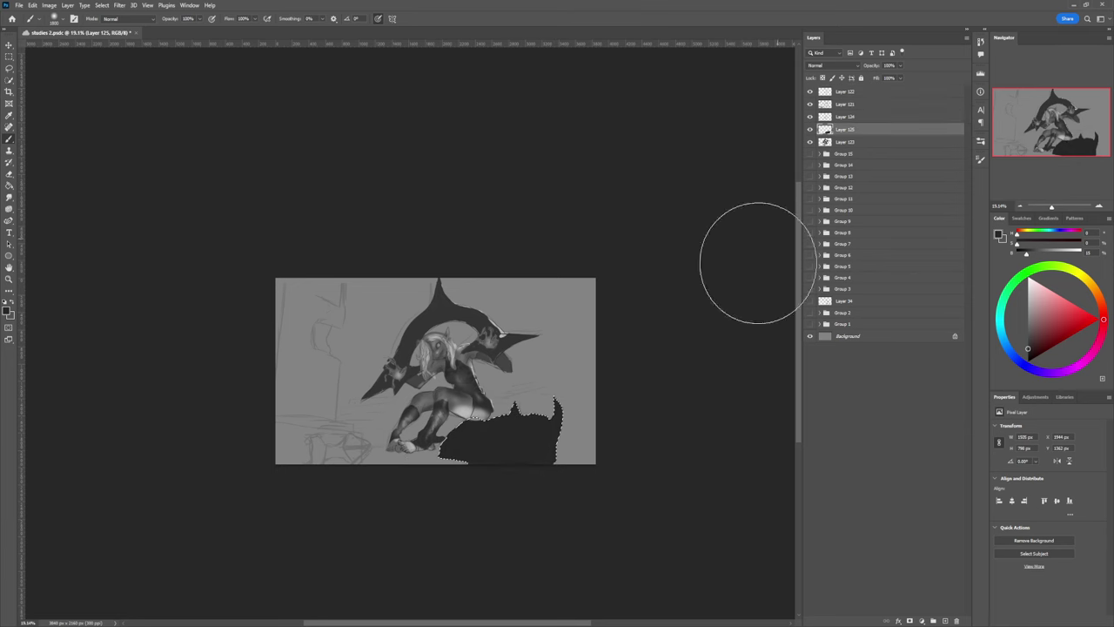
- Paint a soft grey highlight at 42% brightness down the foreground mass's middle spike with a smaller brush
{"action": "key", "text": "bracketleft"}
{"action": "key", "text": "bracketleft"}
{"action": "key", "text": "bracketleft"}
{"action": "key", "text": "bracketleft"}
{"action": "key", "text": "bracketleft"}
{"action": "left_click", "coordinate": [1029, 325]}
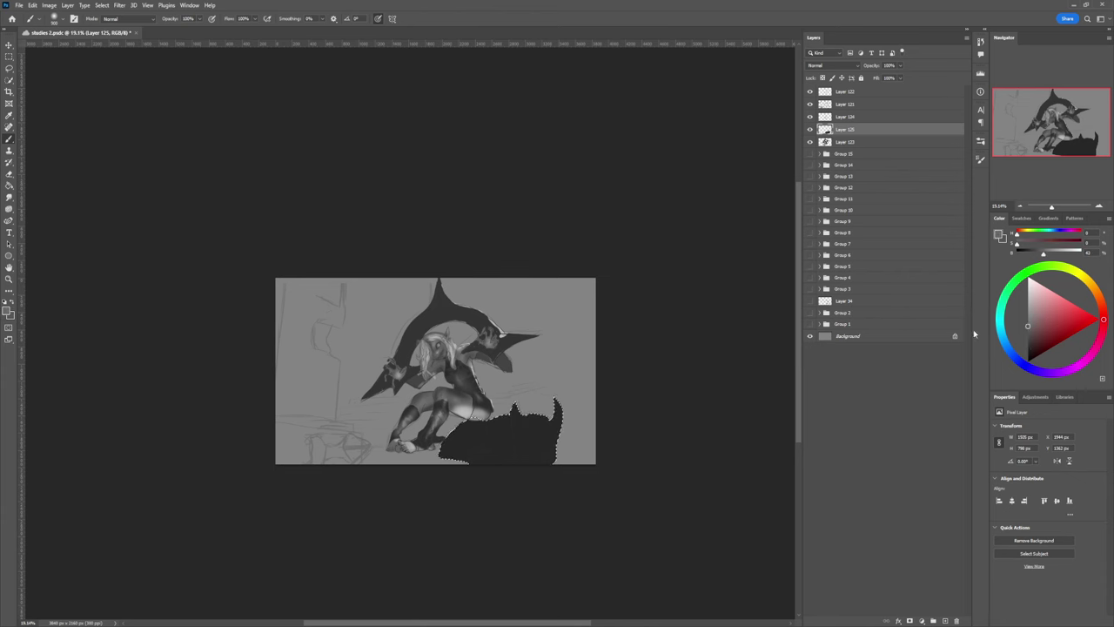
{"action": "key", "text": "bracketleft"}
{"action": "key", "text": "bracketleft"}
{"action": "key", "text": "bracketleft"}
{"action": "key", "text": "bracketleft"}
{"action": "key", "text": "bracketleft"}
{"action": "key", "text": "bracketleft"}
{"action": "key", "text": "bracketleft"}
{"action": "key", "text": "bracketleft"}
{"action": "left_click_drag", "start_coordinate": [513, 408], "coordinate": [523, 432]}
- Paint soft highlights at 59% brightness and darker strokes along the foreground mass's middle and end spikes with a smaller brush
{"action": "left_click", "coordinate": [1028, 311]}
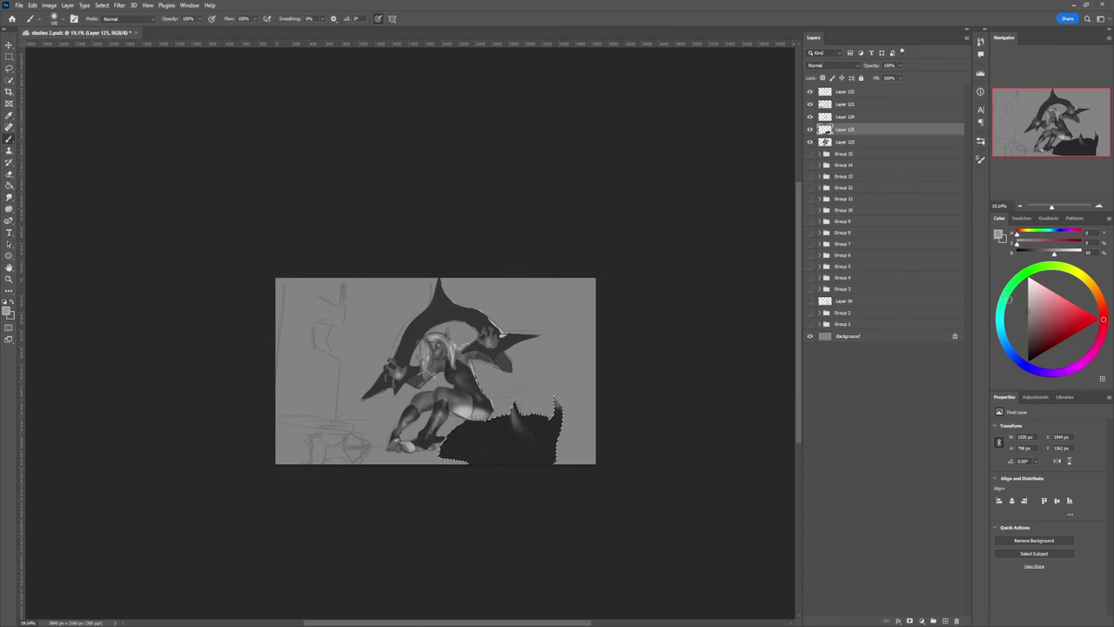
{"action": "left_click", "coordinate": [1028, 344]}
{"action": "key", "text": "bracketleft"}
{"action": "key", "text": "bracketleft"}
{"action": "key", "text": "bracketleft"}
{"action": "key", "text": "bracketleft"}
{"action": "key", "text": "bracketleft"}
{"action": "mouse_move", "coordinate": [515, 414]}
{"action": "left_mouse_down"}
{"action": "mouse_move", "coordinate": [530, 440]}
{"action": "mouse_move", "coordinate": [510, 403]}
{"action": "mouse_move", "coordinate": [519, 460]}
{"action": "mouse_move", "coordinate": [511, 449]}
{"action": "mouse_move", "coordinate": [527, 429]}
{"action": "mouse_move", "coordinate": [536, 450]}
{"action": "mouse_move", "coordinate": [558, 424]}
{"action": "left_mouse_up"}
- Shade the body of the foreground mass with soft grey at 30% brightness, varying the brush size between strokes
{"action": "left_click", "coordinate": [1028, 336]}
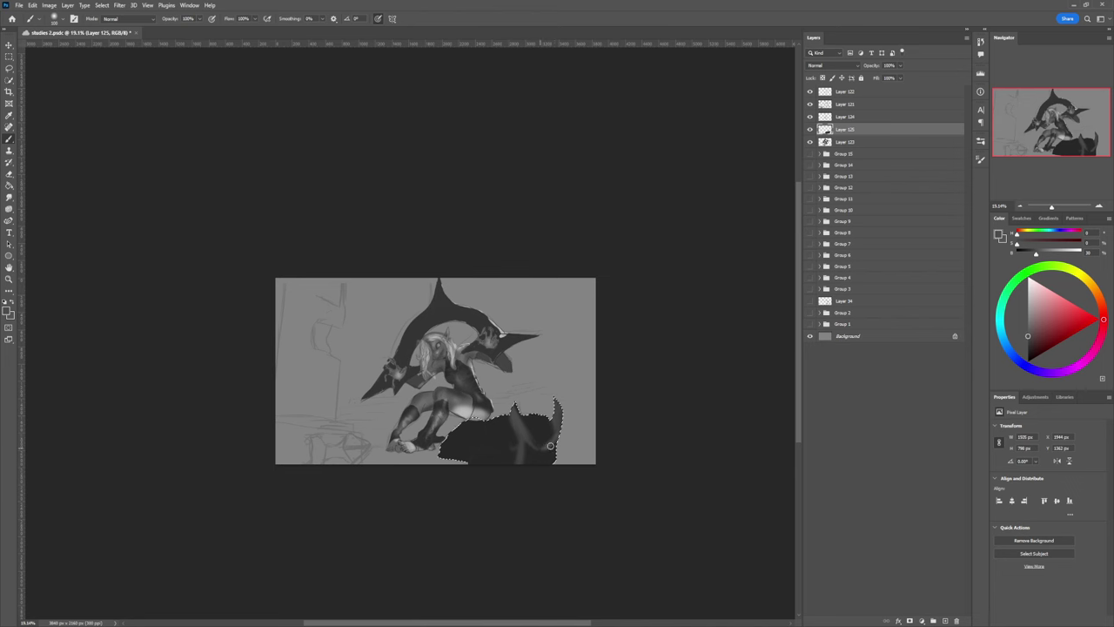
{"action": "key", "text": "bracketright"}
{"action": "key", "text": "bracketright"}
{"action": "key", "text": "bracketright"}
{"action": "key", "text": "bracketright"}
{"action": "key", "text": "bracketleft"}
{"action": "key", "text": "bracketleft"}
{"action": "key", "text": "bracketleft"}
{"action": "key", "text": "bracketleft"}
{"action": "key", "text": "bracketleft"}
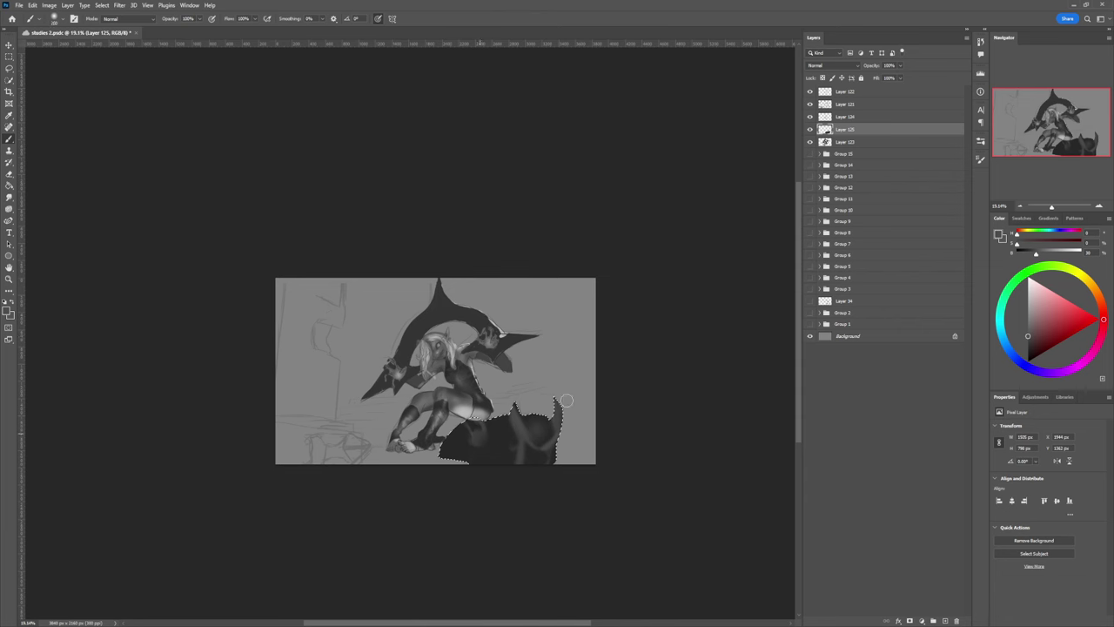
- Paint a lighter grey glow on the foreground mass just beneath the figure's seat, then reduce the brush size
{"action": "left_click", "coordinate": [1029, 305]}
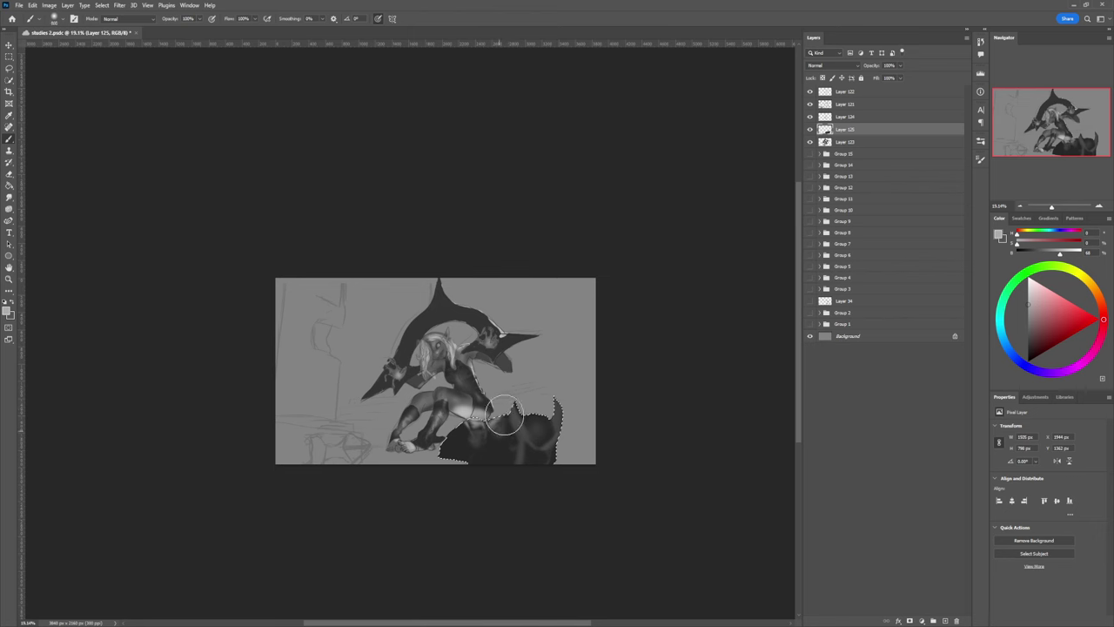
{"action": "key", "text": "bracketleft"}
{"action": "key", "text": "bracketleft"}
{"action": "key", "text": "bracketleft"}
{"action": "key", "text": "bracketleft"}
{"action": "key", "text": "bracketleft"}
{"action": "key", "text": "bracketleft"}
{"action": "key", "text": "bracketleft"}
{"action": "key", "text": "bracketleft"}
{"action": "key", "text": "bracketleft"}
- Clear the selection, outline a small block beneath the figure's seat, and shade its interior with 36% brightness and darker grey
{"action": "key", "text": "l"}
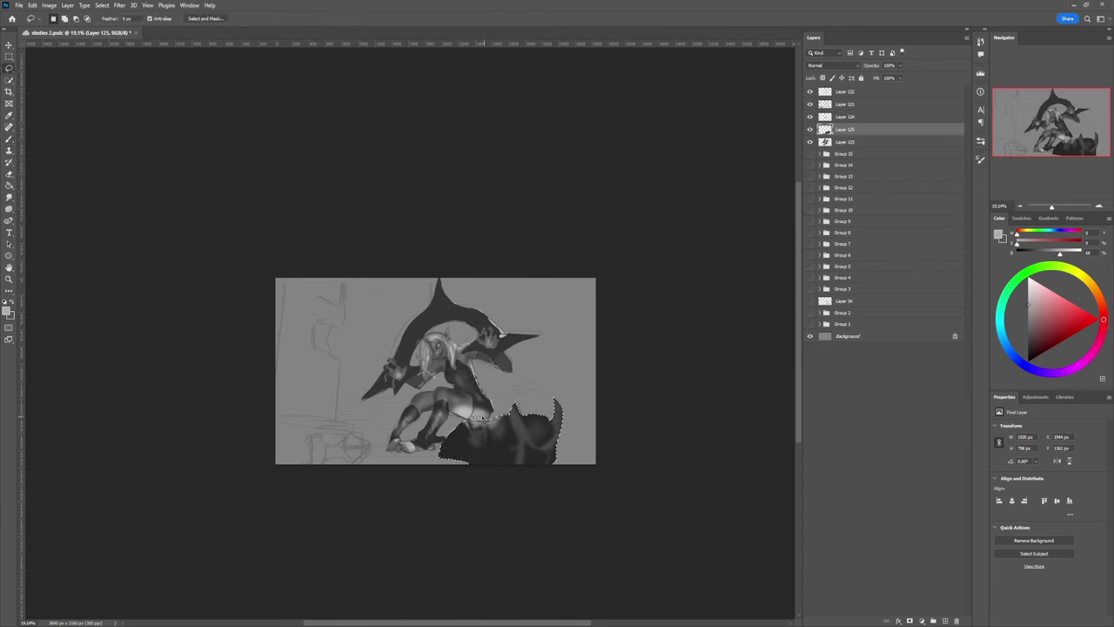
{"action": "key", "text": "ctrl+d"}
{"action": "mouse_move", "coordinate": [495, 450]}
{"action": "left_mouse_down"}
{"action": "mouse_move", "coordinate": [471, 451]}
{"action": "mouse_move", "coordinate": [465, 419]}
{"action": "mouse_move", "coordinate": [495, 415]}
{"action": "left_mouse_up"}
{"action": "key", "text": "b"}
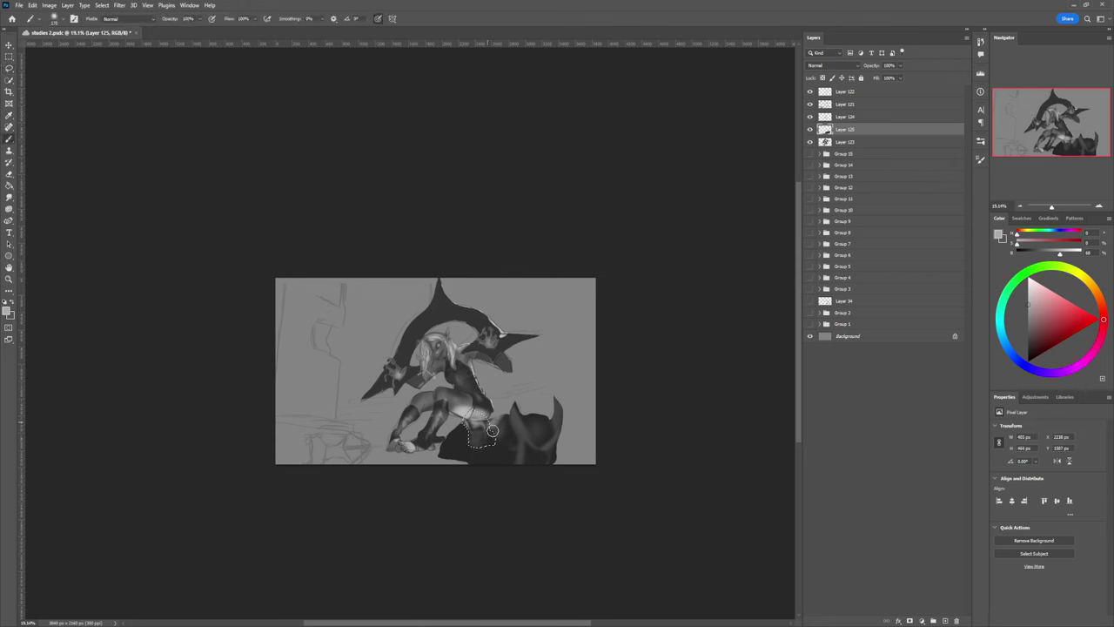
{"action": "left_click", "coordinate": [1028, 330]}
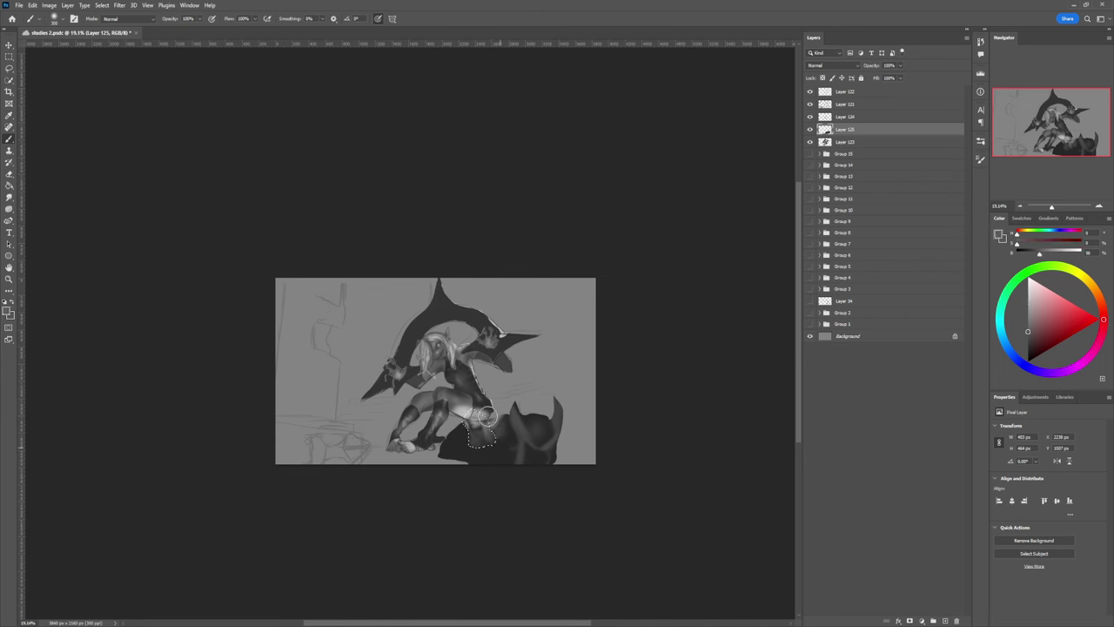
{"action": "left_click", "coordinate": [1028, 351]}
- Refine the block beneath the seat with tones sampled from the artwork, and clear the selection
{"action": "left_click", "coordinate": [490, 429], "text": "alt"}
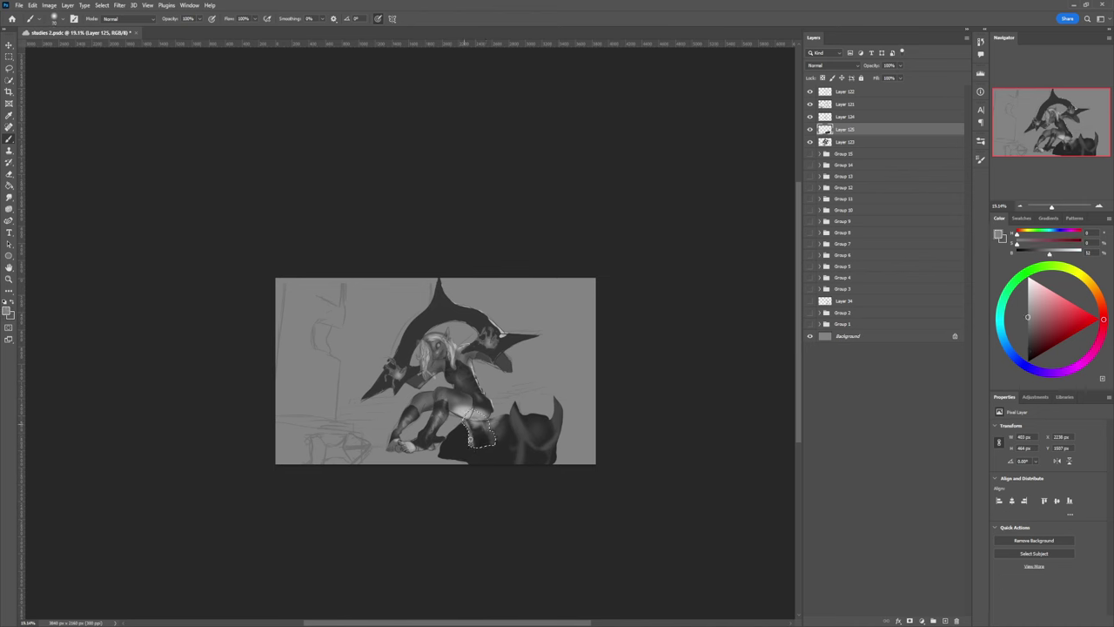
{"action": "left_click", "coordinate": [471, 433], "text": "alt"}
{"action": "left_click", "coordinate": [488, 422], "text": "alt"}
{"action": "left_click", "coordinate": [539, 406], "text": "alt"}
{"action": "left_click", "coordinate": [478, 431], "text": "alt"}
{"action": "key", "text": "e"}
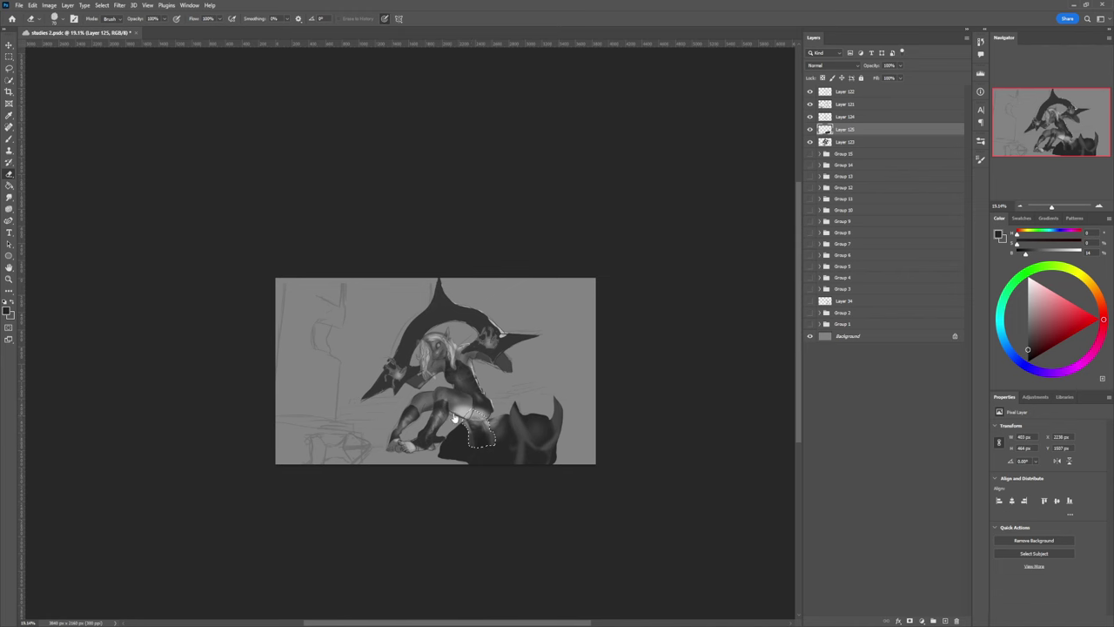
{"action": "key", "text": "l"}
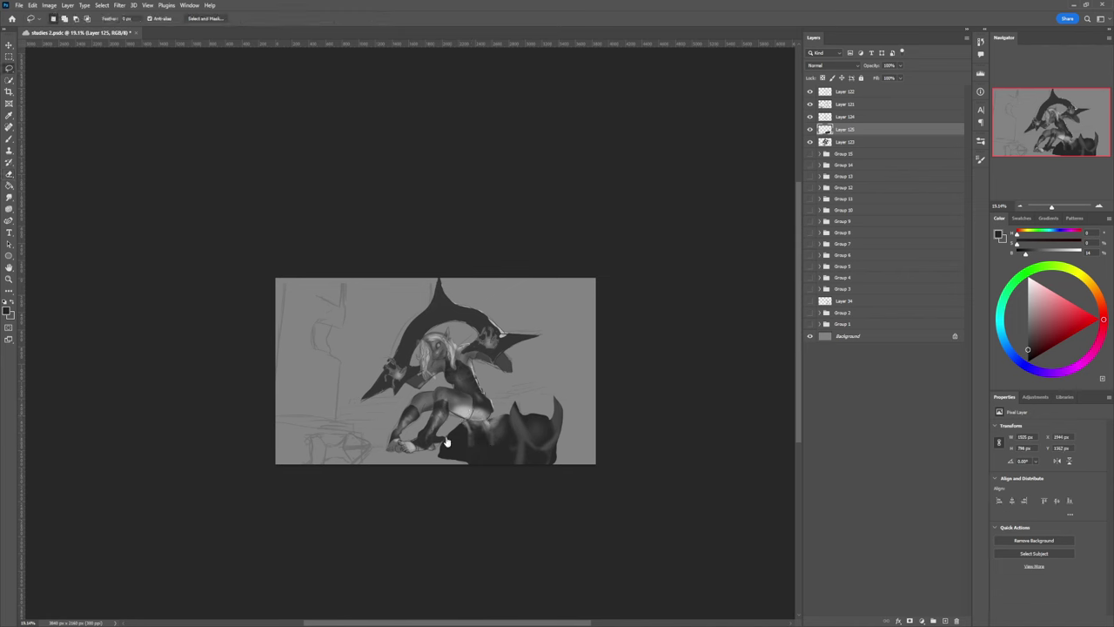
- Outline the curved front lobe of the foreground mass, shade it with light grey and 17% brightness, and clear the selection
{"action": "mouse_move", "coordinate": [463, 438]}
{"action": "left_mouse_down"}
{"action": "mouse_move", "coordinate": [444, 462]}
{"action": "mouse_move", "coordinate": [459, 445]}
{"action": "left_mouse_up"}
{"action": "key", "text": "b"}
{"action": "key", "text": "x"}
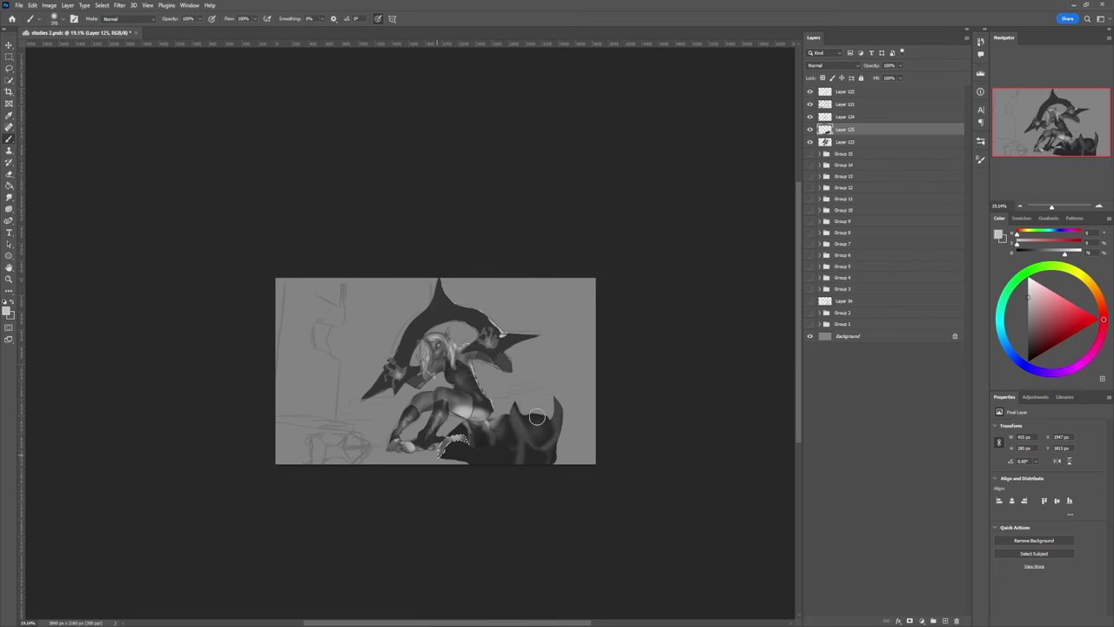
{"action": "left_click", "coordinate": [1028, 339]}
{"action": "left_click", "coordinate": [1025, 345]}
{"action": "key", "text": "l"}
{"action": "key", "text": "ctrl+d"}
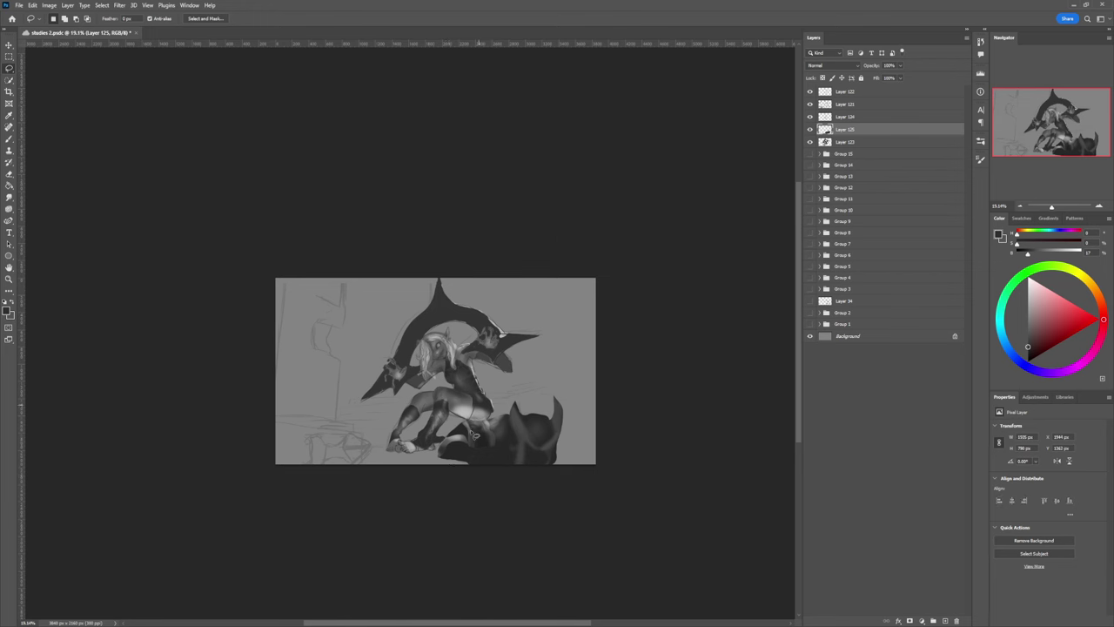
- Outline the lower front lobe of the foreground mass, shade it at 17% and 37% brightness, and clear the selection
{"action": "mouse_move", "coordinate": [468, 447]}
{"action": "left_mouse_down"}
{"action": "mouse_move", "coordinate": [484, 451]}
{"action": "mouse_move", "coordinate": [481, 462]}
{"action": "mouse_move", "coordinate": [453, 451]}
{"action": "left_mouse_up"}
{"action": "key", "text": "b"}
{"action": "key", "text": "bracketright"}
{"action": "key", "text": "bracketright"}
{"action": "key", "text": "bracketright"}
{"action": "key", "text": "bracketright"}
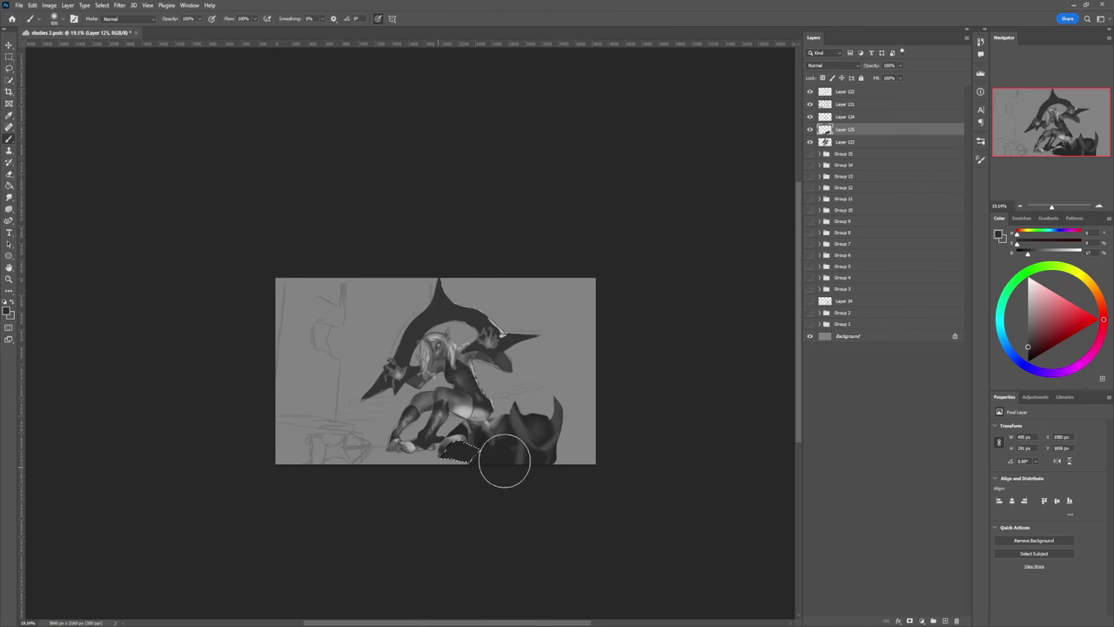
{"action": "left_click", "coordinate": [1028, 330]}
{"action": "key", "text": "bracketleft"}
{"action": "key", "text": "bracketleft"}
{"action": "key", "text": "bracketleft"}
{"action": "key", "text": "bracketleft"}
{"action": "key", "text": "bracketleft"}
{"action": "key", "text": "bracketleft"}
{"action": "key", "text": "bracketleft"}
{"action": "key", "text": "bracketleft"}
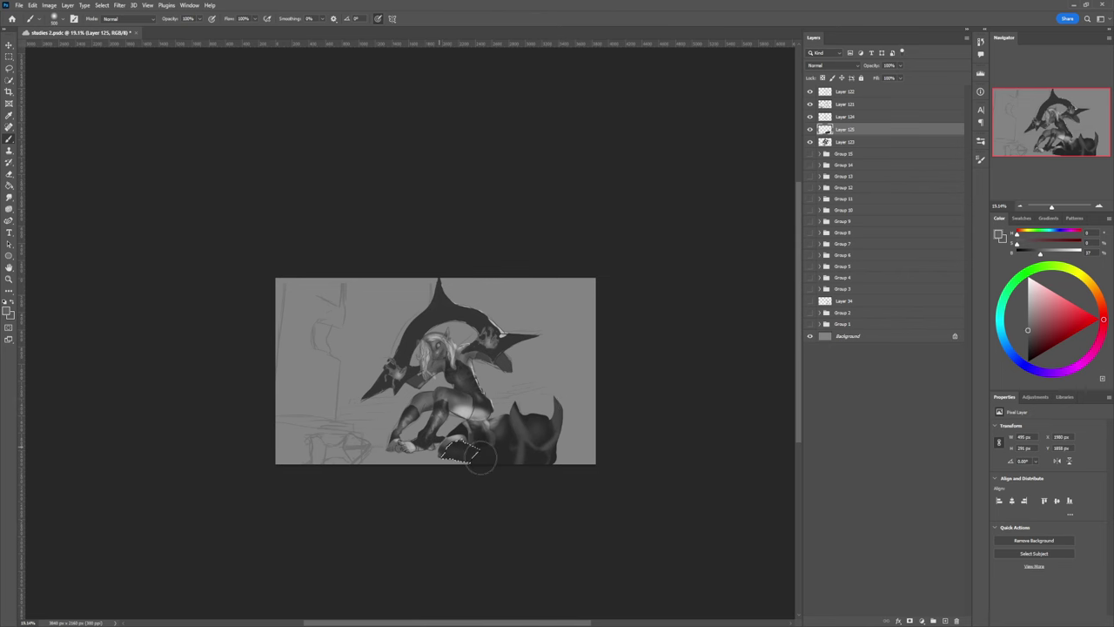
{"action": "key", "text": "ctrl+d"}
{"action": "key", "text": "l"}
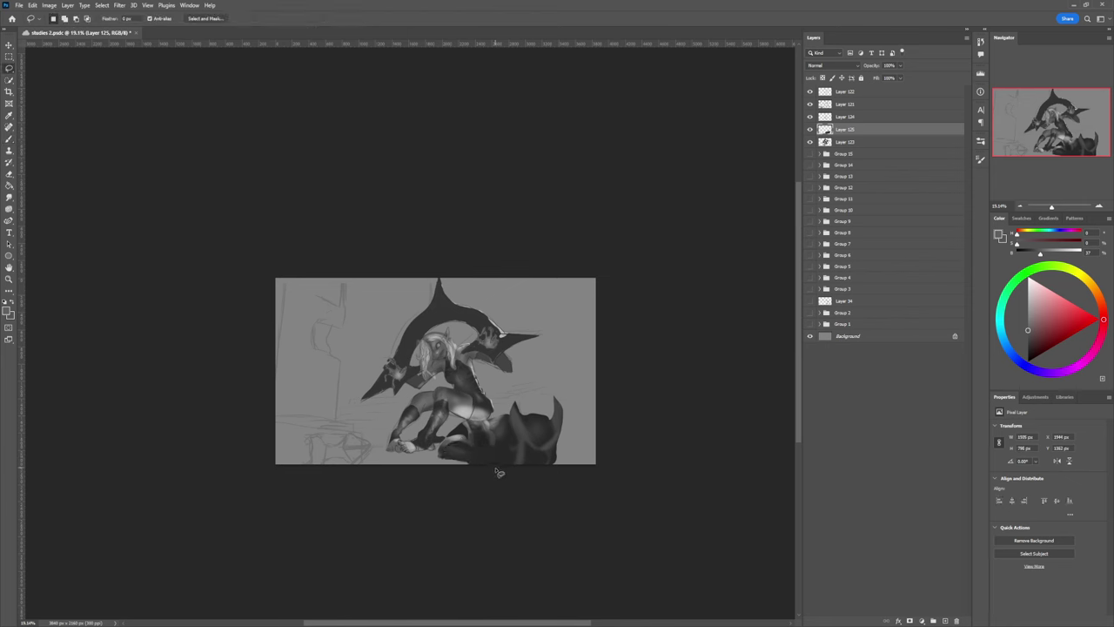
- Outline a jagged clump along the foreground mass's lower edge, paint it at 8% brightness with a larger brush, and clear the selection
{"action": "key", "text": "z"}
{"action": "left_click_drag", "start_coordinate": [456, 482], "coordinate": [523, 448]}
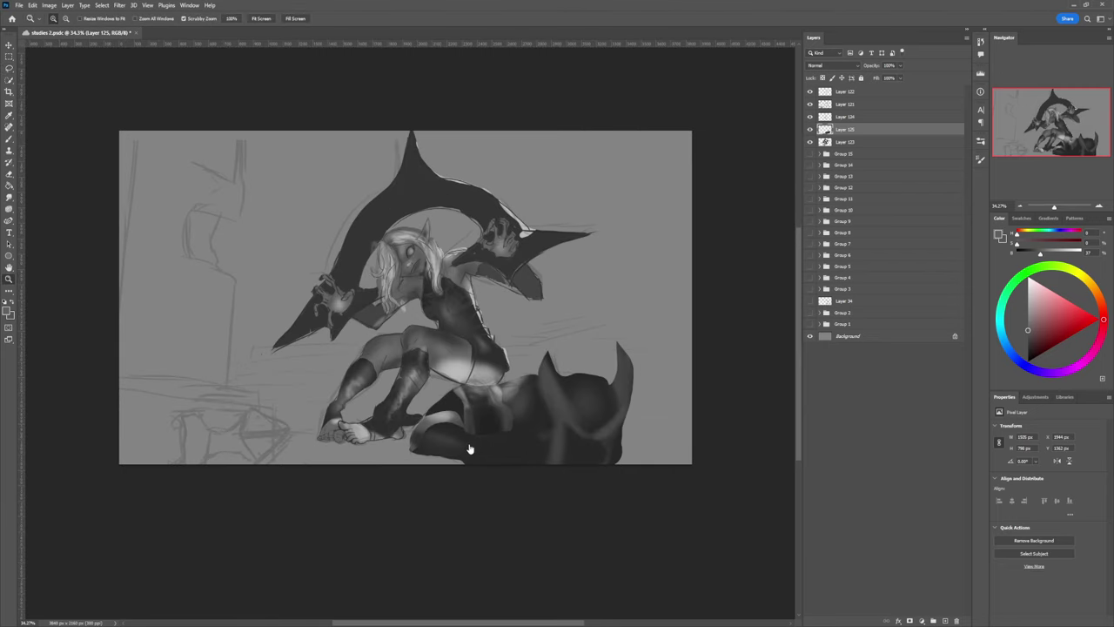
{"action": "key", "text": "l"}
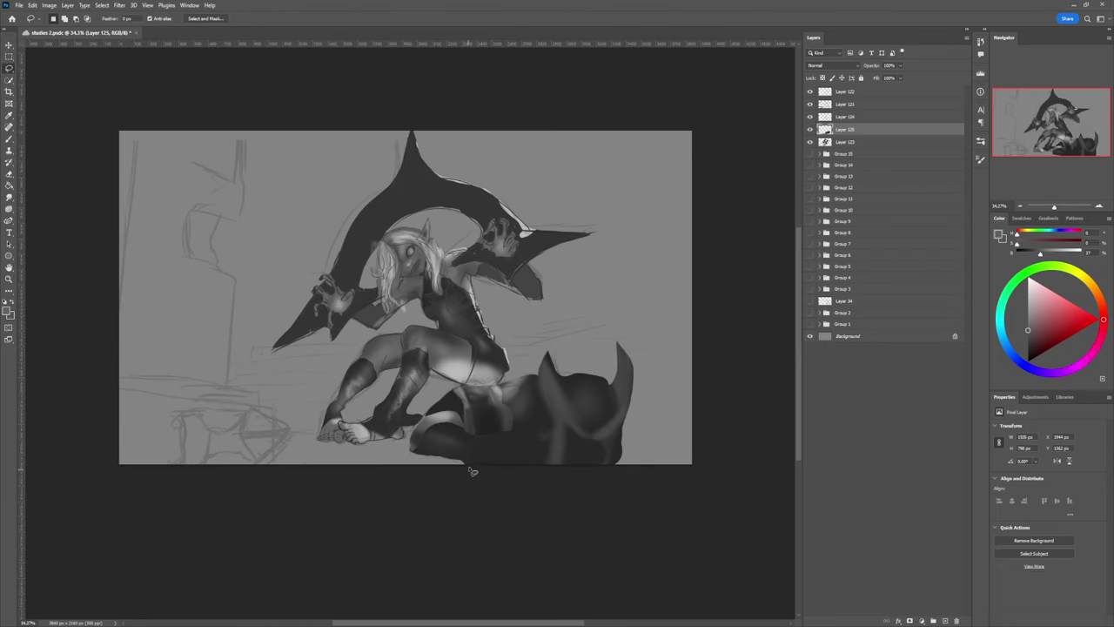
{"action": "mouse_move", "coordinate": [487, 464]}
{"action": "left_mouse_down"}
{"action": "mouse_move", "coordinate": [522, 441]}
{"action": "mouse_move", "coordinate": [517, 462]}
{"action": "mouse_move", "coordinate": [532, 462]}
{"action": "mouse_move", "coordinate": [521, 483]}
{"action": "left_mouse_up"}
{"action": "key", "text": "d"}
{"action": "key", "text": "b"}
{"action": "key", "text": "bracketright"}
{"action": "key", "text": "bracketright"}
{"action": "key", "text": "bracketright"}
{"action": "key", "text": "bracketright"}
{"action": "key", "text": "bracketright"}
{"action": "mouse_move", "coordinate": [523, 459]}
{"action": "left_mouse_down"}
{"action": "mouse_move", "coordinate": [488, 471]}
{"action": "mouse_move", "coordinate": [497, 488]}
{"action": "left_mouse_up"}
{"action": "key", "text": "l"}
{"action": "key", "text": "ctrl+d"}
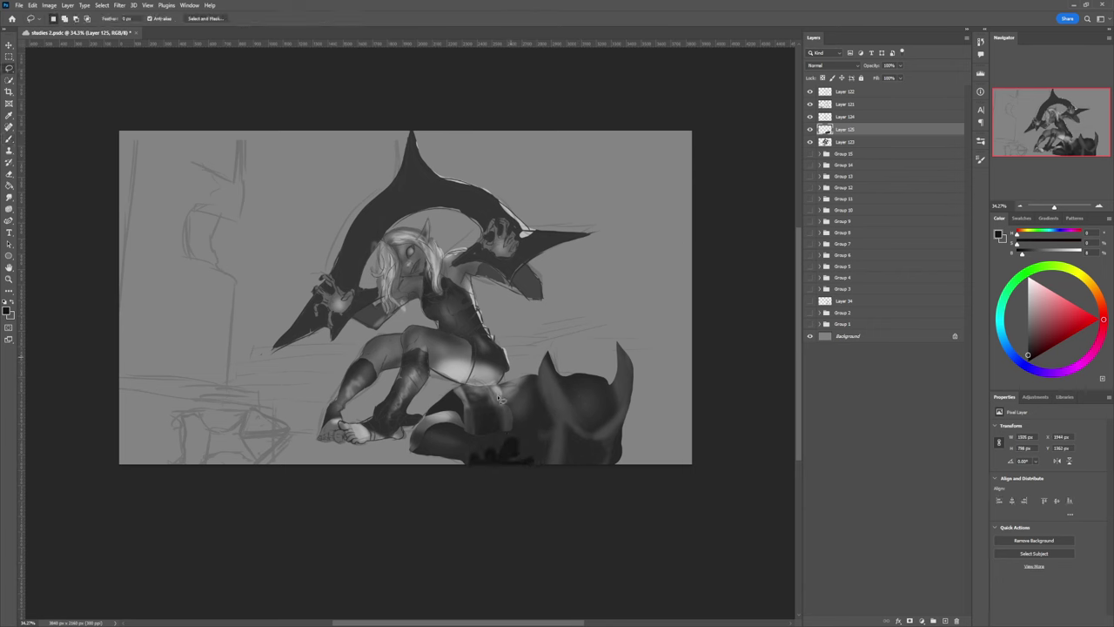
- Create a new layer directly above Group 15, beneath the figure's layers
{"action": "key", "text": "z"}
{"action": "left_click_drag", "start_coordinate": [471, 477], "coordinate": [487, 433]}
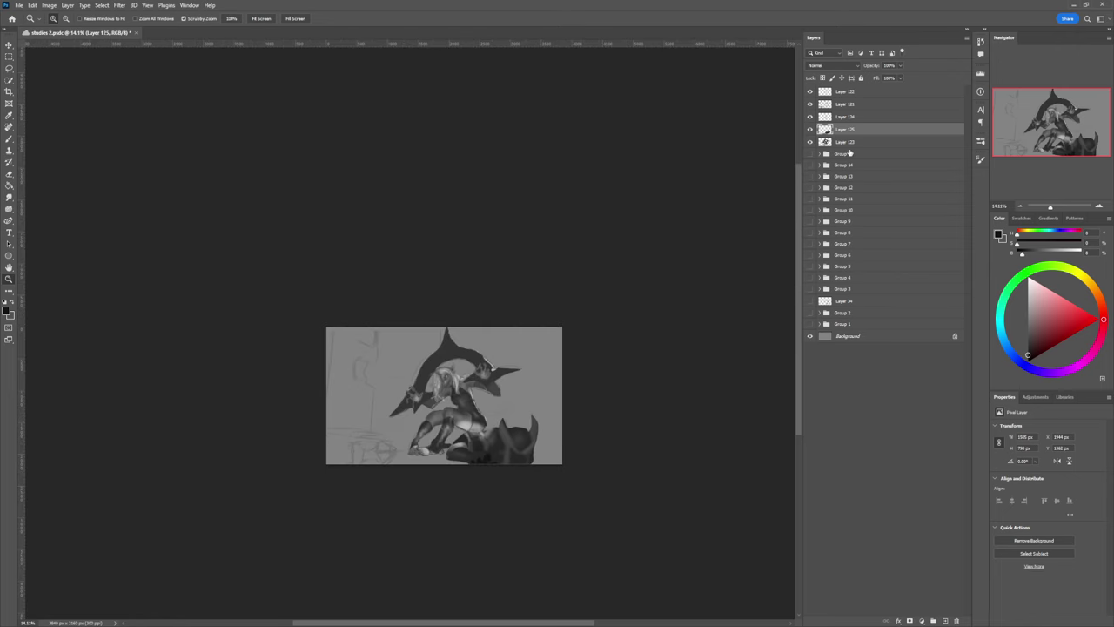
{"action": "left_click", "coordinate": [849, 153]}
{"action": "key", "text": "ctrl+shift+alt+n"}
- Outline a ground strip across the canvas's full width, fill it at 21% brightness with a very large brush, and clear the selection
{"action": "key", "text": "l"}
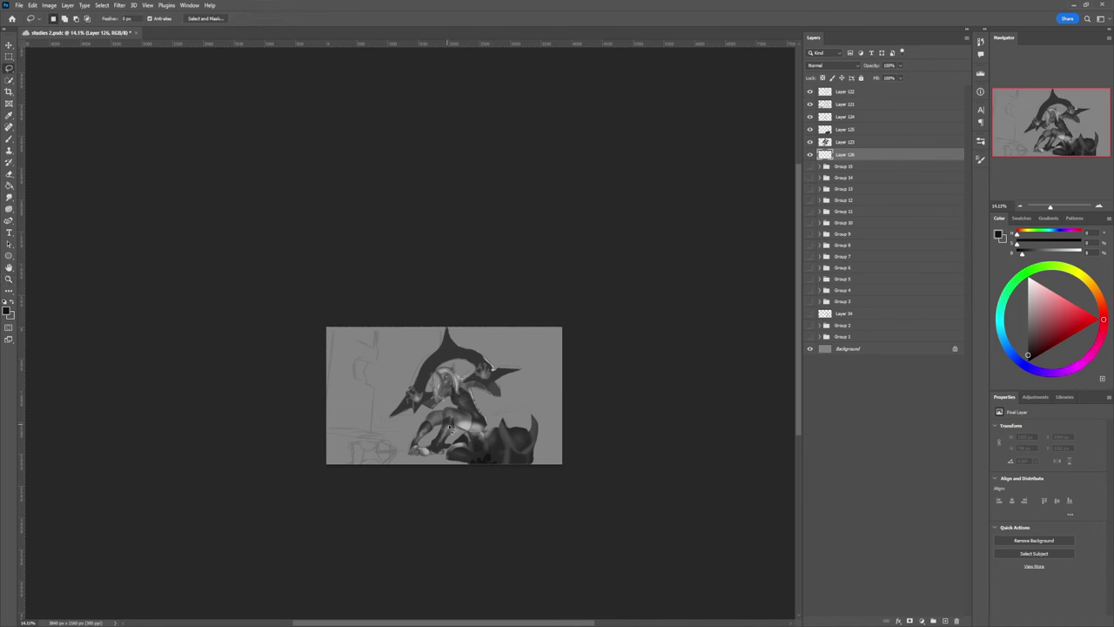
{"action": "mouse_move", "coordinate": [567, 448]}
{"action": "left_mouse_down"}
{"action": "mouse_move", "coordinate": [348, 444]}
{"action": "mouse_move", "coordinate": [286, 469]}
{"action": "mouse_move", "coordinate": [417, 505]}
{"action": "mouse_move", "coordinate": [749, 484]}
{"action": "left_mouse_up"}
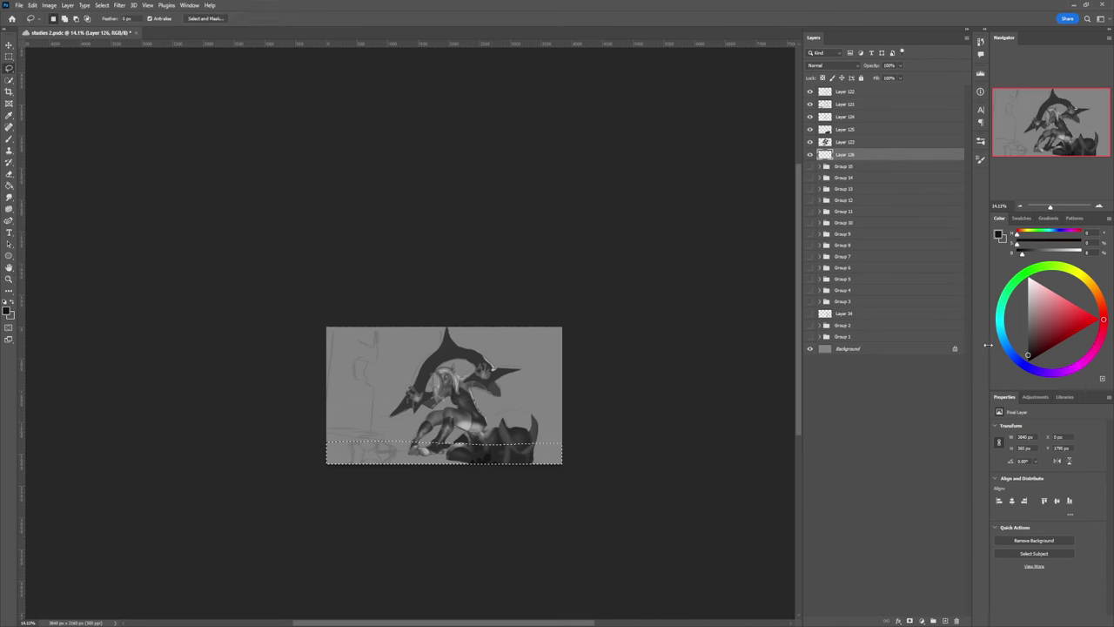
{"action": "key", "text": "b"}
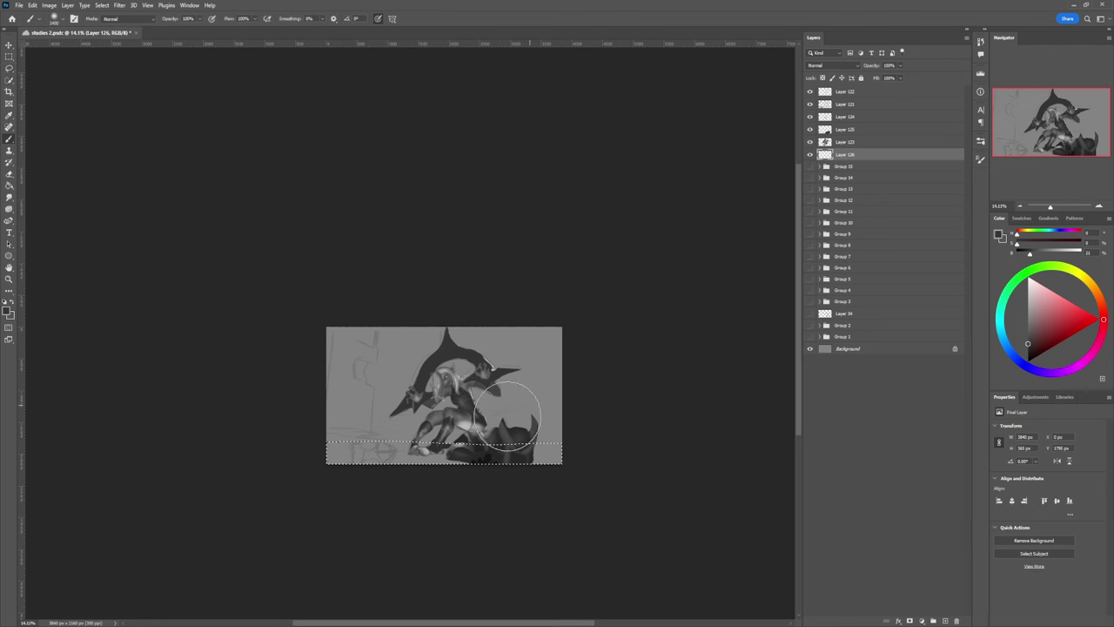
{"action": "key", "text": "bracketright"}
{"action": "key", "text": "bracketright"}
{"action": "key", "text": "bracketright"}
{"action": "key", "text": "bracketright"}
{"action": "key", "text": "bracketright"}
{"action": "key", "text": "bracketright"}
{"action": "key", "text": "bracketright"}
{"action": "key", "text": "bracketright"}
{"action": "key", "text": "bracketright"}
{"action": "mouse_move", "coordinate": [525, 443]}
{"action": "left_mouse_down"}
{"action": "mouse_move", "coordinate": [492, 459]}
{"action": "mouse_move", "coordinate": [310, 467]}
{"action": "mouse_move", "coordinate": [619, 458]}
{"action": "mouse_move", "coordinate": [286, 489]}
{"action": "left_mouse_up"}
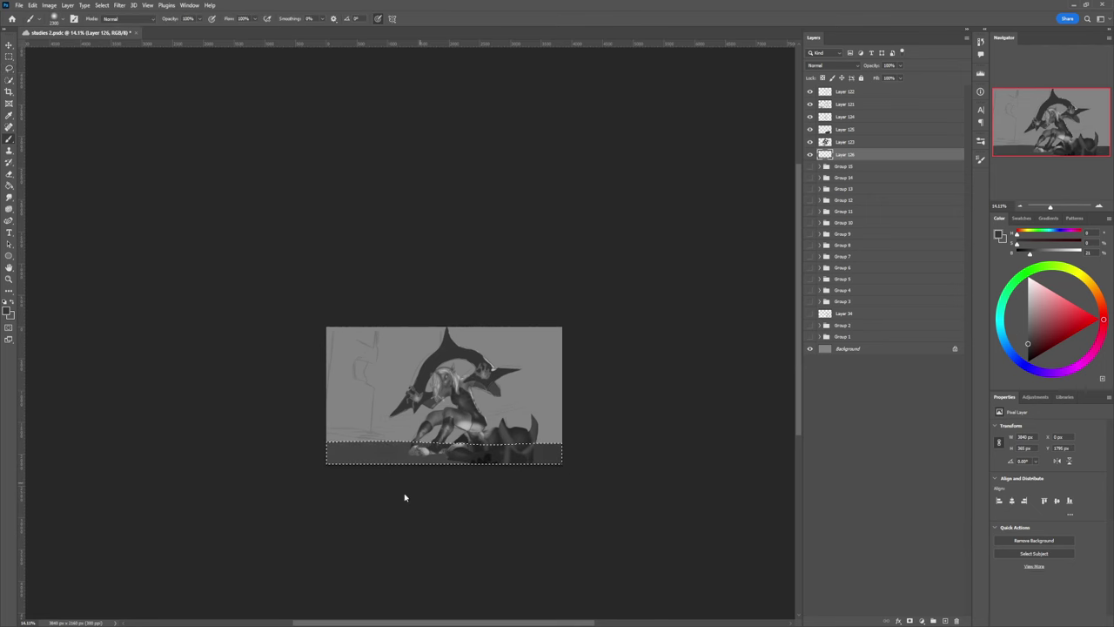
{"action": "key", "text": "l"}
{"action": "key", "text": "ctrl+d"}
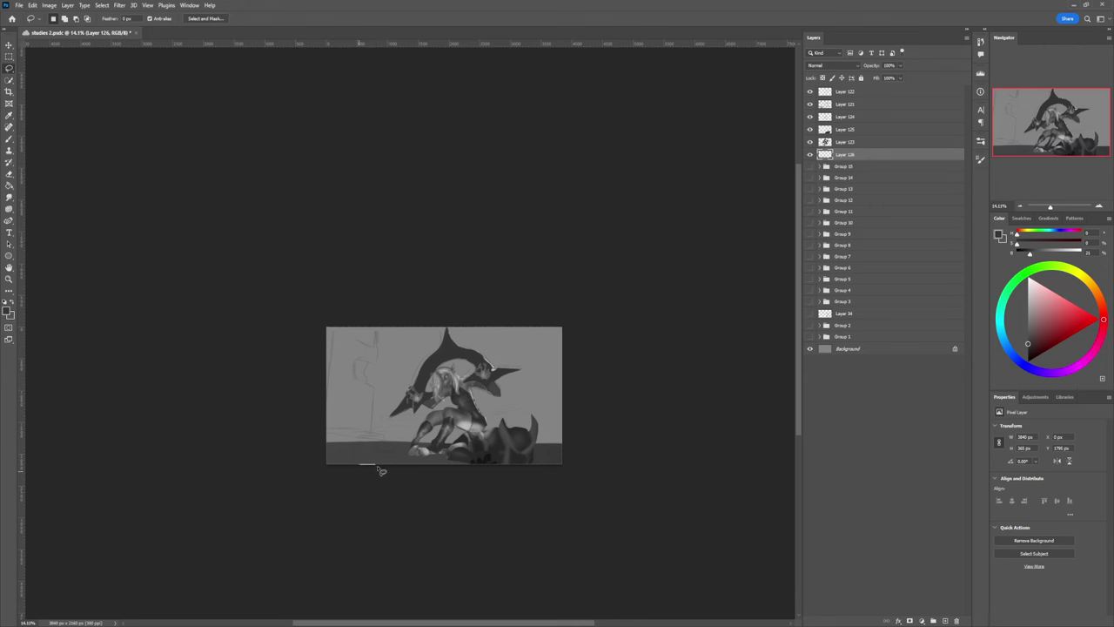
- Outline the sketched block on the ground near the canvas's lower-left corner, fill it at 15% brightness, and clear the selection
{"action": "mouse_move", "coordinate": [380, 471]}
{"action": "left_mouse_down"}
{"action": "mouse_move", "coordinate": [393, 449]}
{"action": "mouse_move", "coordinate": [357, 443]}
{"action": "mouse_move", "coordinate": [355, 466]}
{"action": "left_mouse_up"}
{"action": "key", "text": "b"}
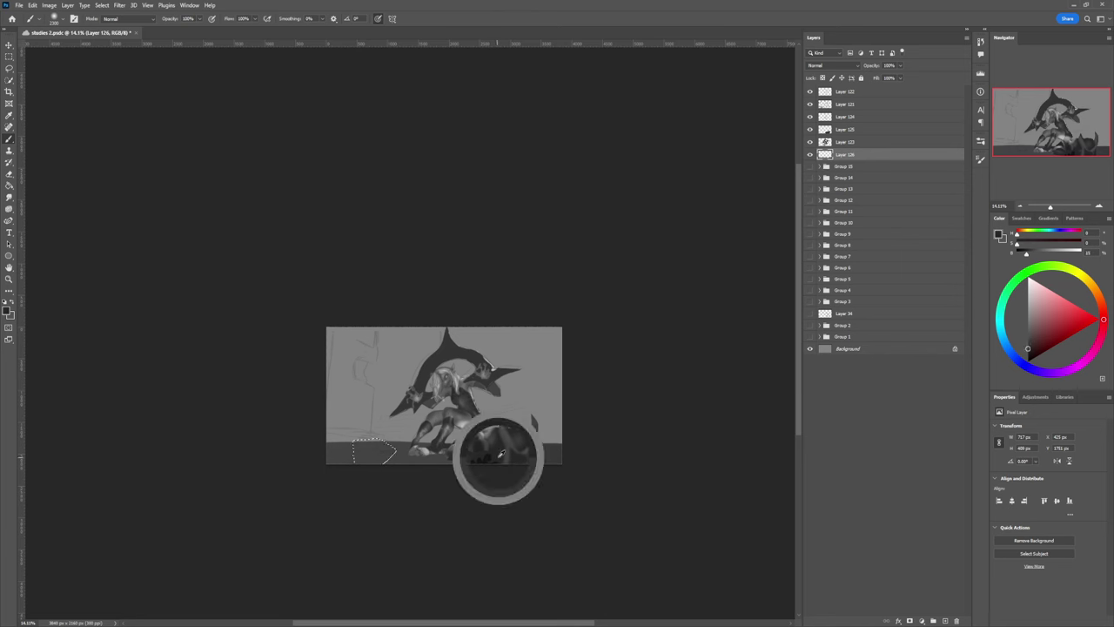
{"action": "left_click_drag", "start_coordinate": [378, 452], "coordinate": [373, 490]}
{"action": "key", "text": "ctrl+d"}
{"action": "key", "text": "l"}
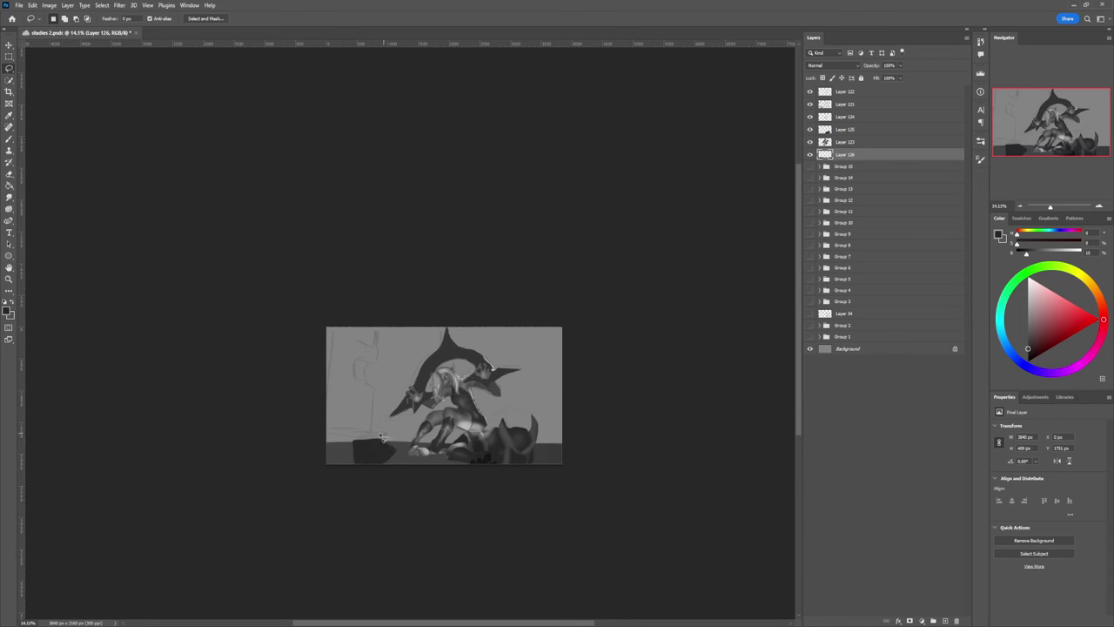
- Outline the tall notched column along the canvas's left edge, fill it at 15% brightness, and clear the selection
{"action": "mouse_move", "coordinate": [376, 428]}
{"action": "left_mouse_down"}
{"action": "mouse_move", "coordinate": [365, 378]}
{"action": "mouse_move", "coordinate": [383, 317]}
{"action": "mouse_move", "coordinate": [337, 313]}
{"action": "mouse_move", "coordinate": [322, 439]}
{"action": "mouse_move", "coordinate": [353, 446]}
{"action": "mouse_move", "coordinate": [362, 430]}
{"action": "mouse_move", "coordinate": [379, 456]}
{"action": "mouse_move", "coordinate": [397, 436]}
{"action": "left_mouse_up"}
{"action": "key", "text": "b"}
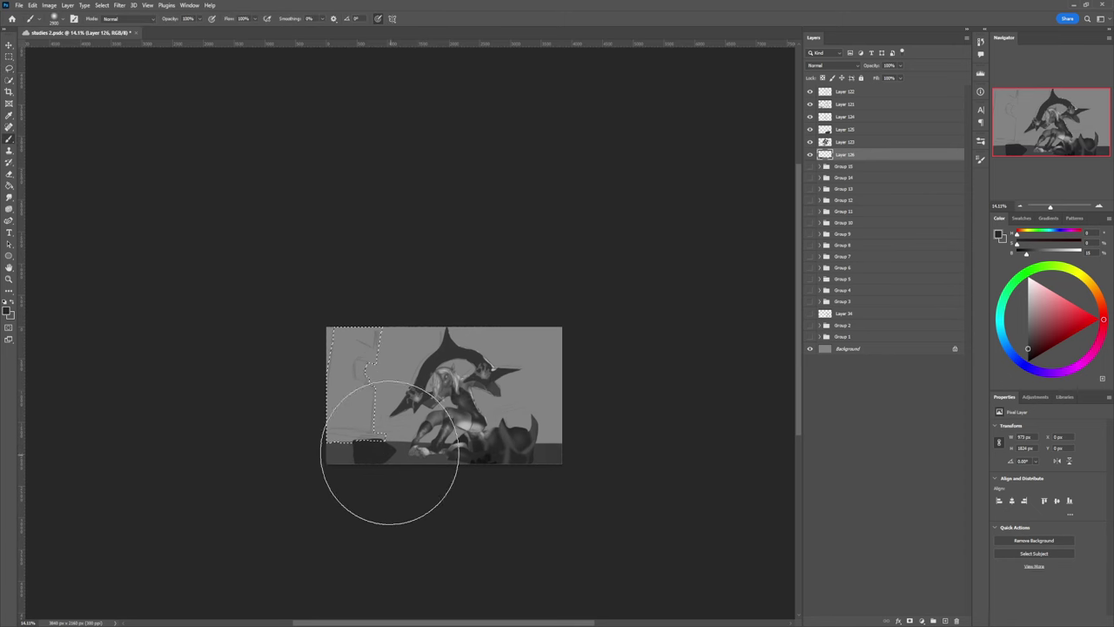
{"action": "mouse_move", "coordinate": [389, 453]}
{"action": "left_mouse_down"}
{"action": "mouse_move", "coordinate": [371, 438]}
{"action": "mouse_move", "coordinate": [375, 366]}
{"action": "mouse_move", "coordinate": [326, 401]}
{"action": "mouse_move", "coordinate": [468, 467]}
{"action": "left_mouse_up"}
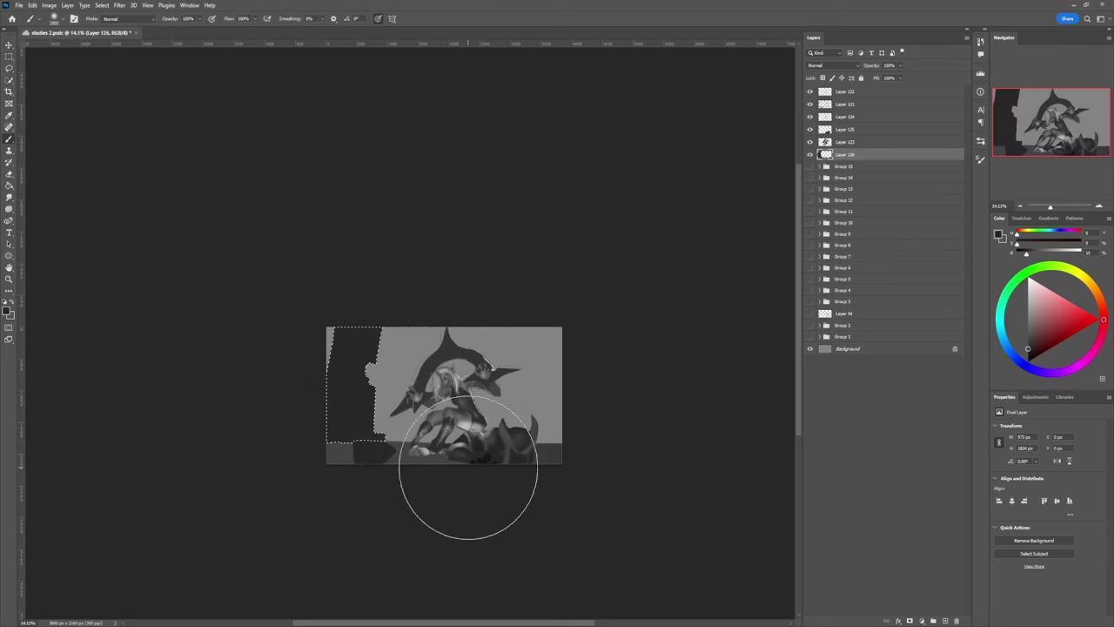
{"action": "key", "text": "ctrl+d"}
{"action": "key", "text": "l"}
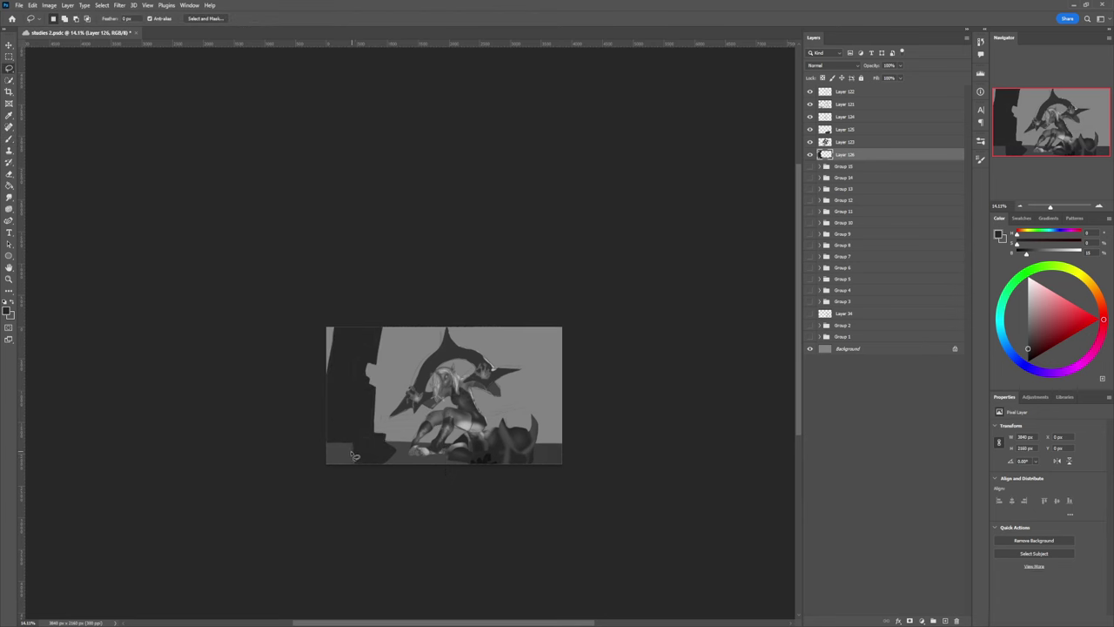
- Outline a patch where the column's base meets the ground, fill it at 15% brightness, and clear the selection
{"action": "mouse_move", "coordinate": [358, 457]}
{"action": "left_mouse_down"}
{"action": "mouse_move", "coordinate": [342, 459]}
{"action": "mouse_move", "coordinate": [327, 435]}
{"action": "mouse_move", "coordinate": [348, 430]}
{"action": "mouse_move", "coordinate": [369, 461]}
{"action": "left_mouse_up"}
{"action": "key", "text": "b"}
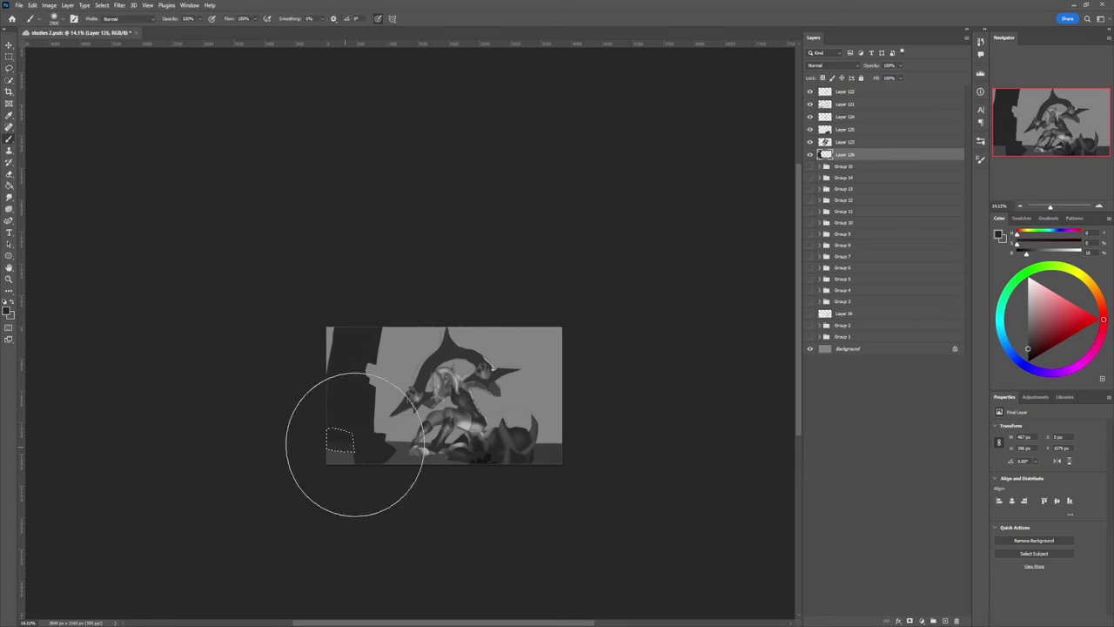
{"action": "left_click_drag", "start_coordinate": [356, 445], "coordinate": [381, 473]}
{"action": "key", "text": "ctrl+d"}
{"action": "key", "text": "l"}
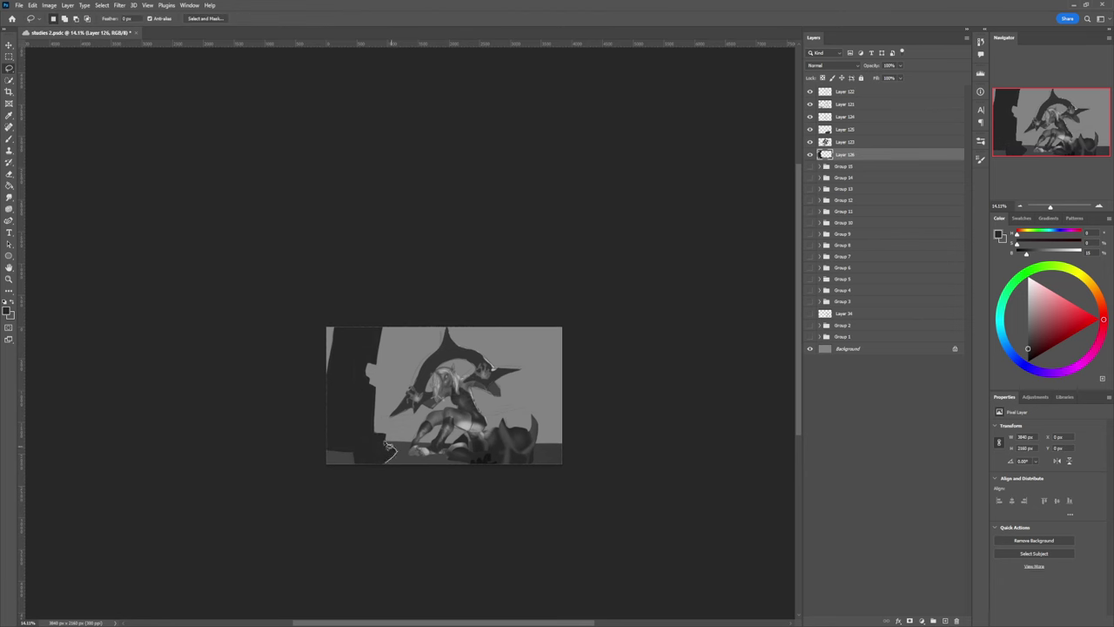
- Outline the ground block at the column's base, undo the first stroke, and lighten it softly at 28% brightness with a smaller brush
{"action": "left_click_drag", "start_coordinate": [356, 459], "coordinate": [357, 460]}
{"action": "key", "text": "b"}
{"action": "left_click", "coordinate": [1029, 337]}
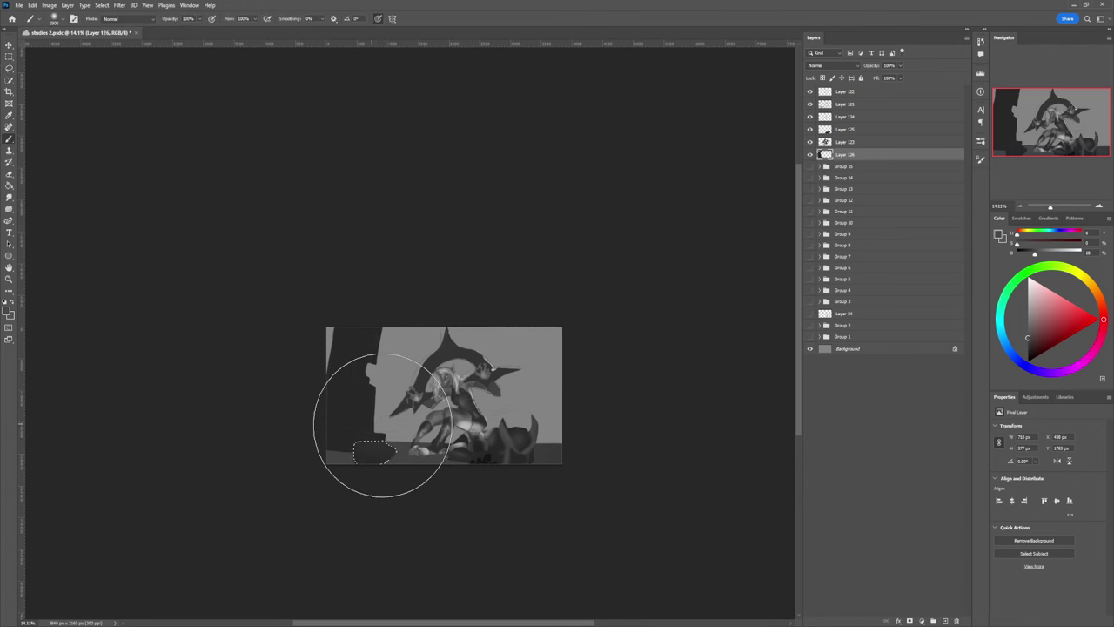
{"action": "key", "text": "ctrl+z"}
{"action": "key", "text": "bracketleft"}
{"action": "key", "text": "bracketleft"}
{"action": "key", "text": "bracketleft"}
{"action": "key", "text": "bracketleft"}
{"action": "key", "text": "bracketleft"}
{"action": "key", "text": "bracketleft"}
{"action": "key", "text": "bracketleft"}
{"action": "key", "text": "bracketleft"}
{"action": "key", "text": "bracketleft"}
{"action": "key", "text": "bracketleft"}
{"action": "key", "text": "bracketleft"}
{"action": "key", "text": "bracketleft"}
{"action": "key", "text": "bracketleft"}
{"action": "key", "text": "bracketleft"}
{"action": "key", "text": "bracketleft"}
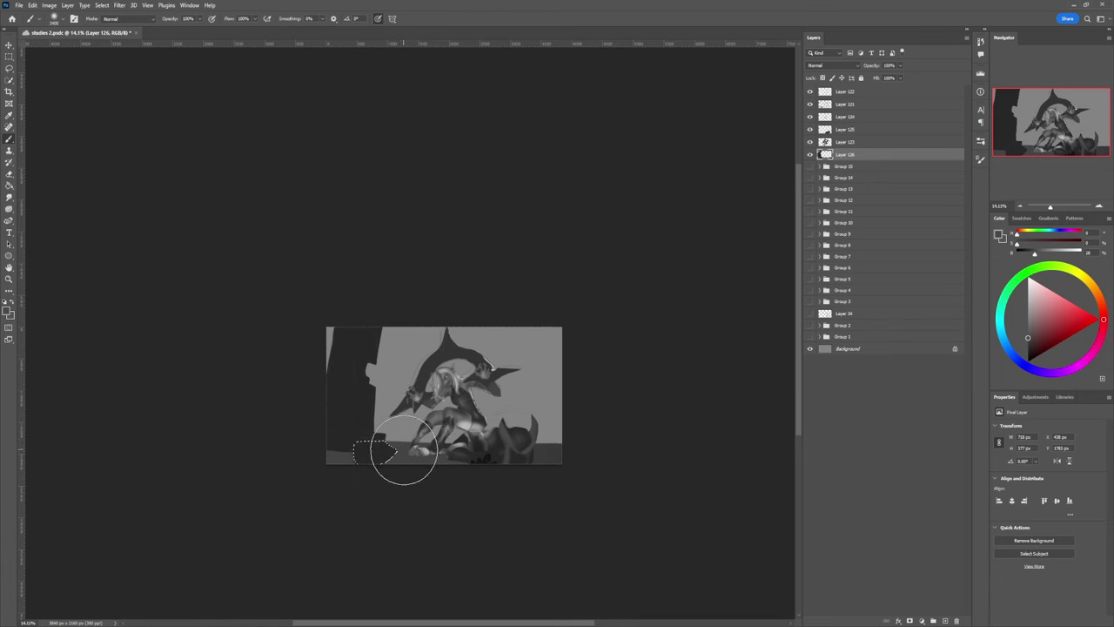
{"action": "key", "text": "bracketleft"}
{"action": "key", "text": "bracketleft"}
{"action": "key", "text": "bracketleft"}
{"action": "key", "text": "bracketleft"}
{"action": "key", "text": "bracketleft"}
{"action": "left_click_drag", "start_coordinate": [384, 437], "coordinate": [343, 411]}
- Paint light marks at 59% brightness and small dark spots at 10% on the selected ground block, and clear the selection
{"action": "left_click", "coordinate": [1028, 312]}
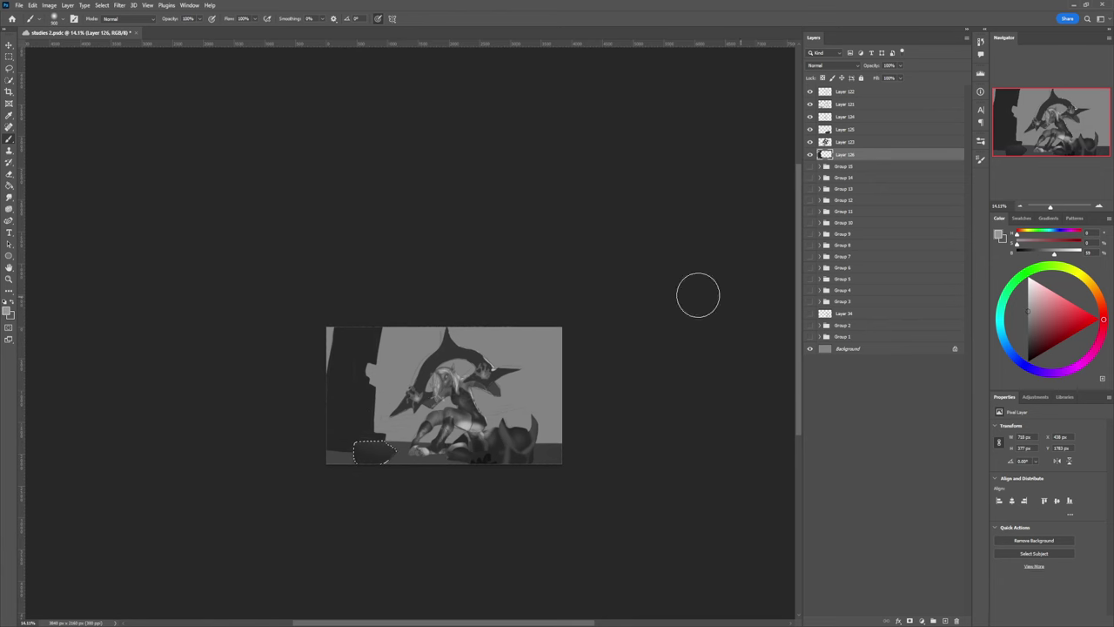
{"action": "key", "text": "bracketleft"}
{"action": "key", "text": "bracketleft"}
{"action": "key", "text": "bracketleft"}
{"action": "key", "text": "bracketleft"}
{"action": "key", "text": "bracketleft"}
{"action": "left_click", "coordinate": [1029, 352]}
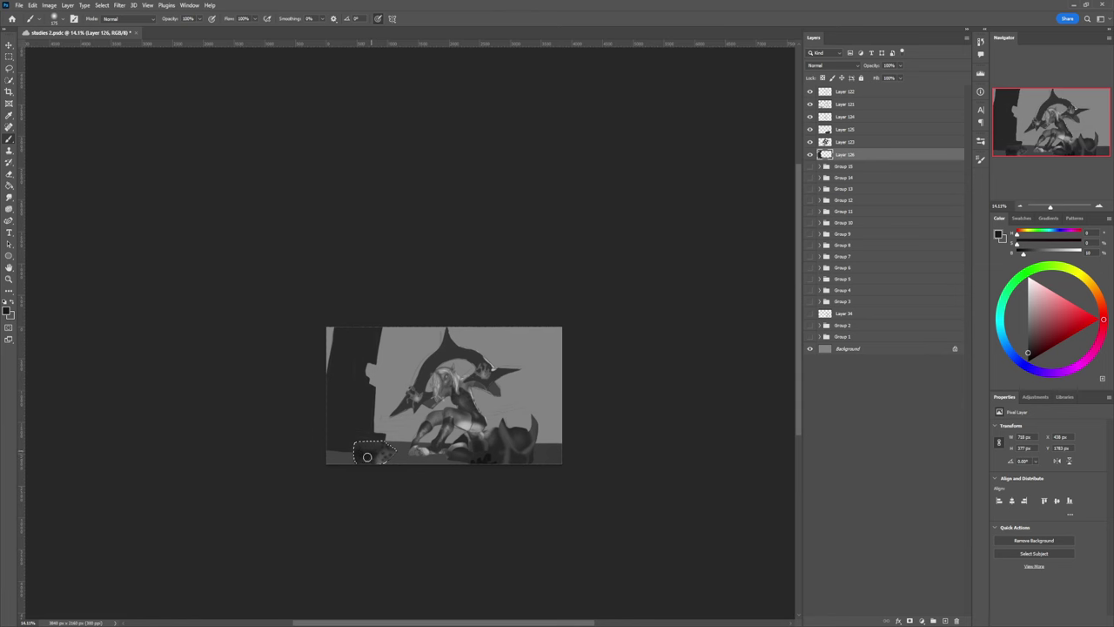
{"action": "key", "text": "ctrl+d"}
- Add a new layer beneath the column's layer and lower the brush flow
{"action": "key", "text": "z"}
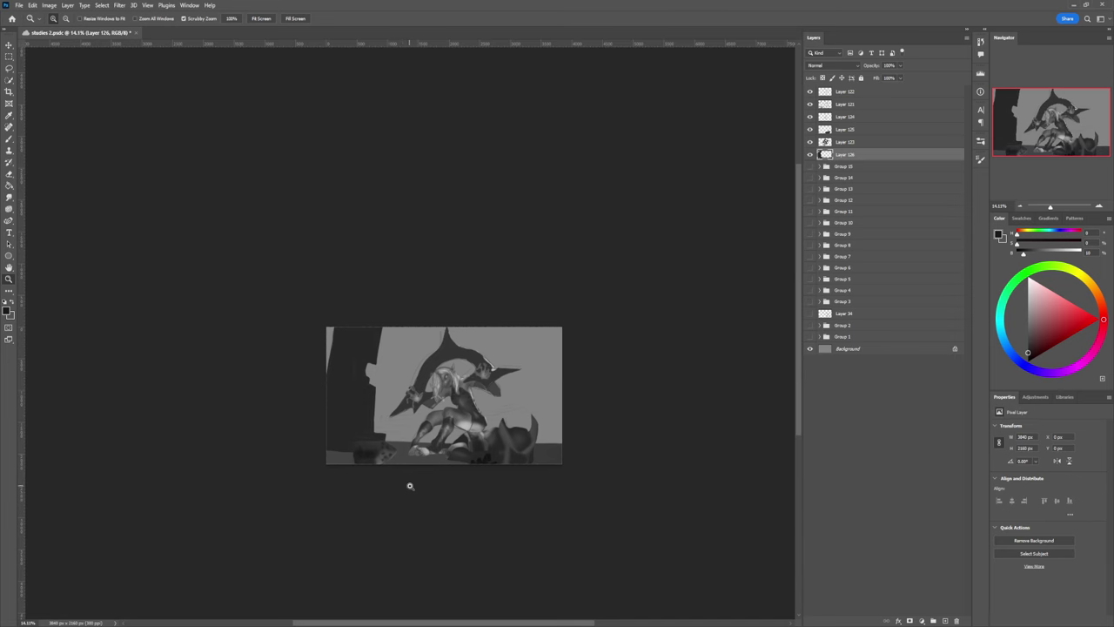
{"action": "left_click_drag", "start_coordinate": [438, 490], "coordinate": [461, 459]}
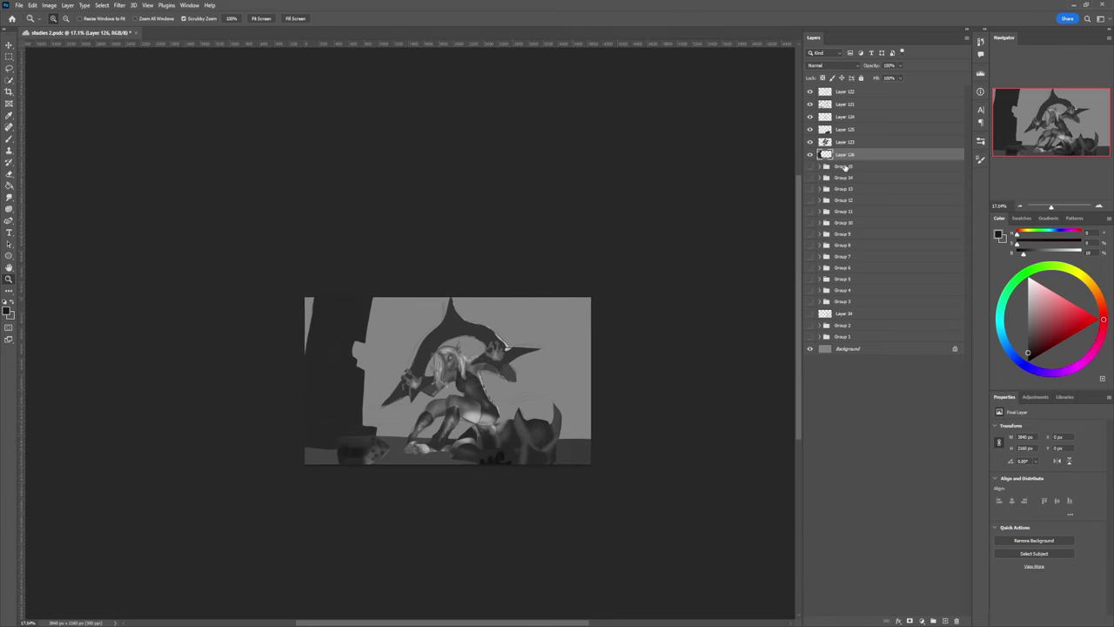
{"action": "key", "text": "ctrl+shift+alt+n"}
{"action": "key", "text": "b"}
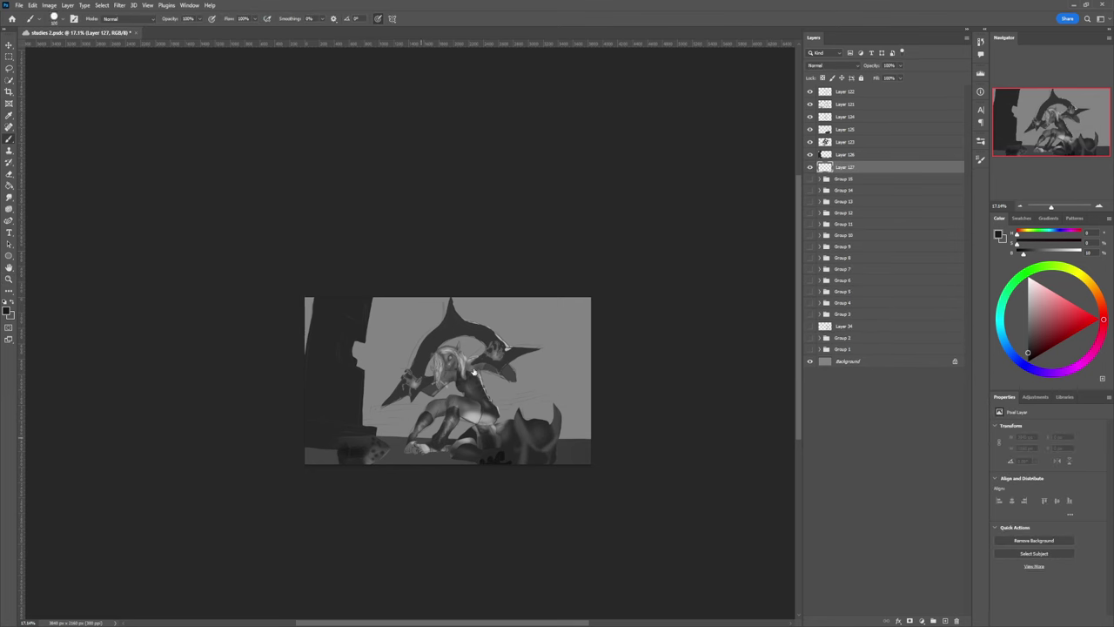
{"action": "key", "text": "shift+1"}
{"action": "key", "text": "shift+1"}
- Paint a broad ground band at 31% brightness behind the figure, from the column to the canvas's right edge, undoing stray strokes
{"action": "left_click", "coordinate": [1029, 335]}
{"action": "mouse_move", "coordinate": [344, 438]}
{"action": "left_mouse_down"}
{"action": "mouse_move", "coordinate": [631, 436]}
{"action": "mouse_move", "coordinate": [376, 432]}
{"action": "left_mouse_up"}
{"action": "key", "text": "ctrl+z"}
{"action": "key", "text": "ctrl+z"}
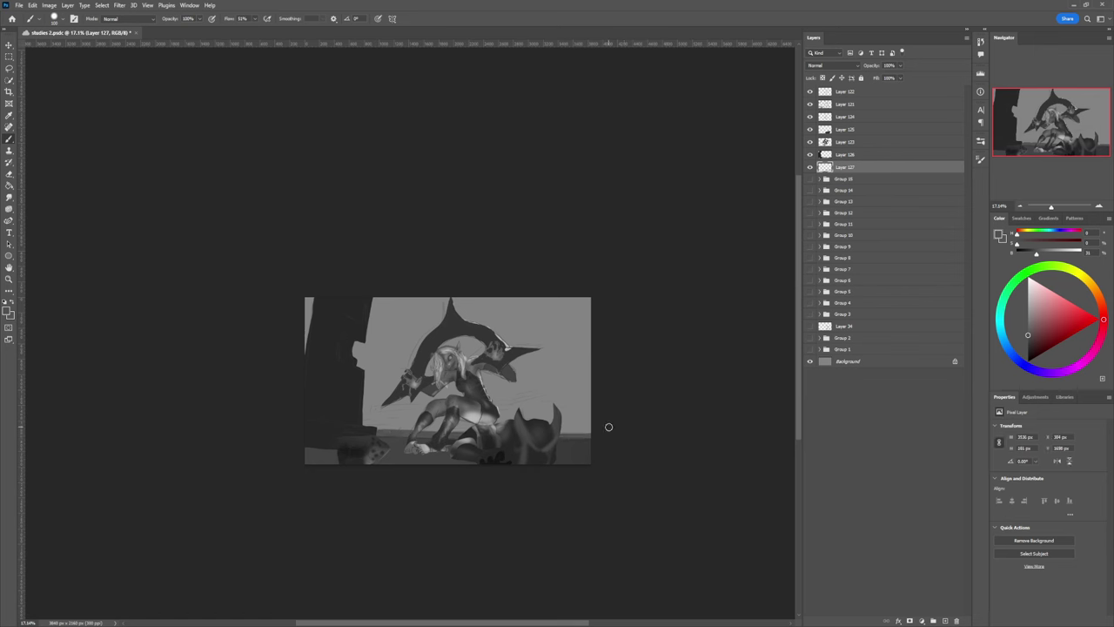
{"action": "mouse_move", "coordinate": [608, 426]}
{"action": "left_mouse_down"}
{"action": "mouse_move", "coordinate": [342, 425]}
{"action": "mouse_move", "coordinate": [574, 424]}
{"action": "mouse_move", "coordinate": [343, 428]}
{"action": "mouse_move", "coordinate": [589, 436]}
{"action": "mouse_move", "coordinate": [444, 424]}
{"action": "left_mouse_up"}
{"action": "key", "text": "ctrl+z"}
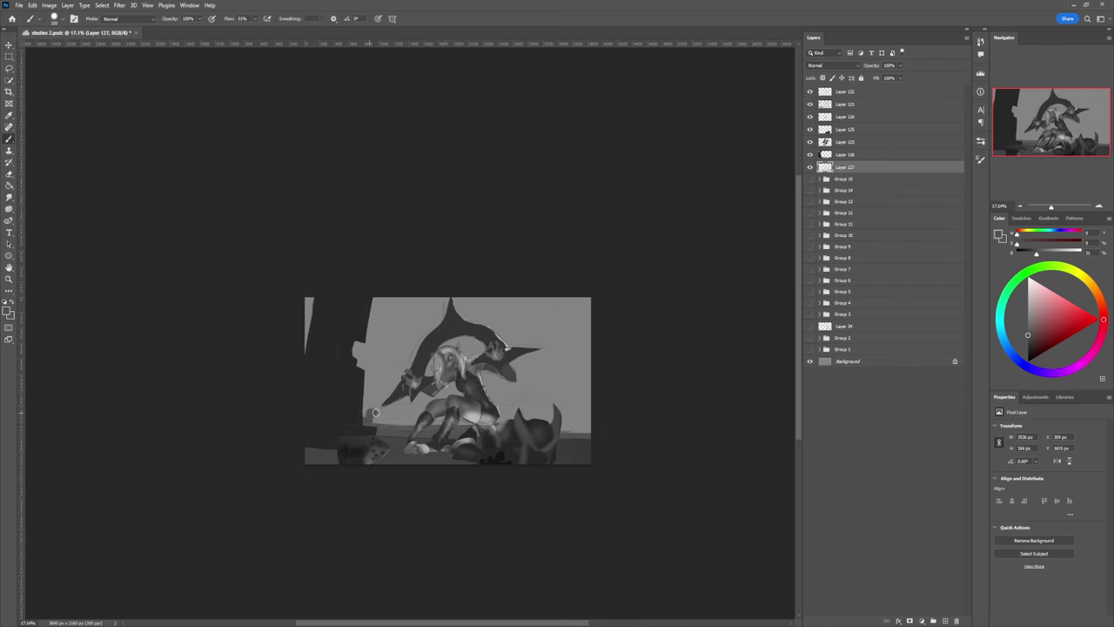
{"action": "mouse_move", "coordinate": [376, 407]}
{"action": "left_mouse_down"}
{"action": "mouse_move", "coordinate": [592, 408]}
{"action": "mouse_move", "coordinate": [550, 420]}
{"action": "mouse_move", "coordinate": [382, 420]}
{"action": "left_mouse_up"}
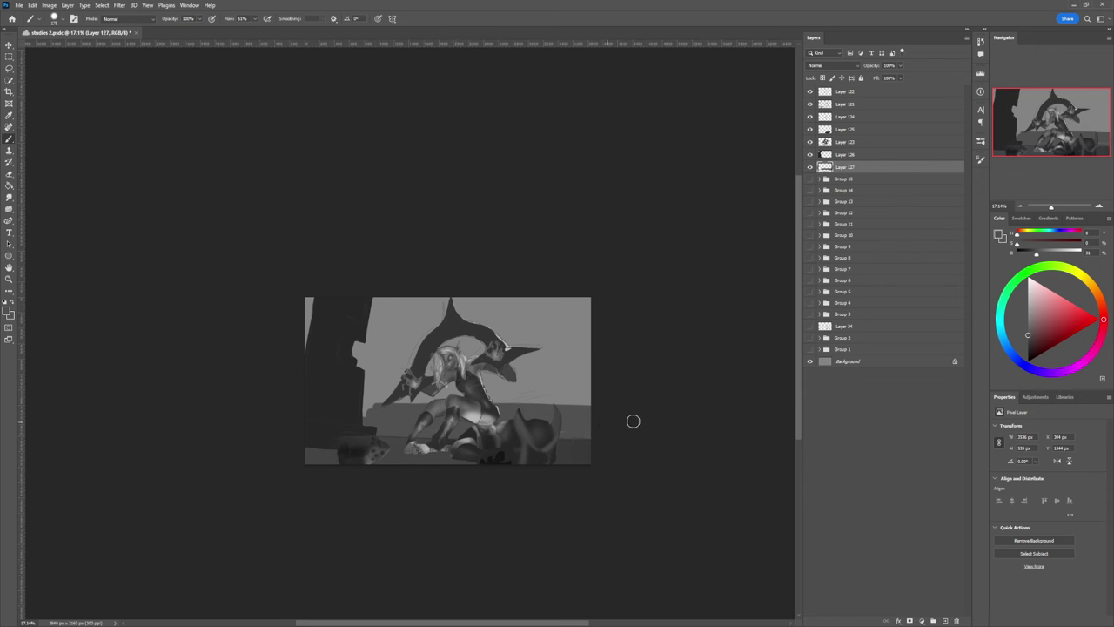
- Draw dark horizontal step lines at 14% brightness across the band behind the figure with a smaller brush, undoing one stroke
{"action": "left_click_drag", "start_coordinate": [1028, 336], "coordinate": [1027, 350]}
{"action": "left_click_drag", "start_coordinate": [371, 408], "coordinate": [554, 416]}
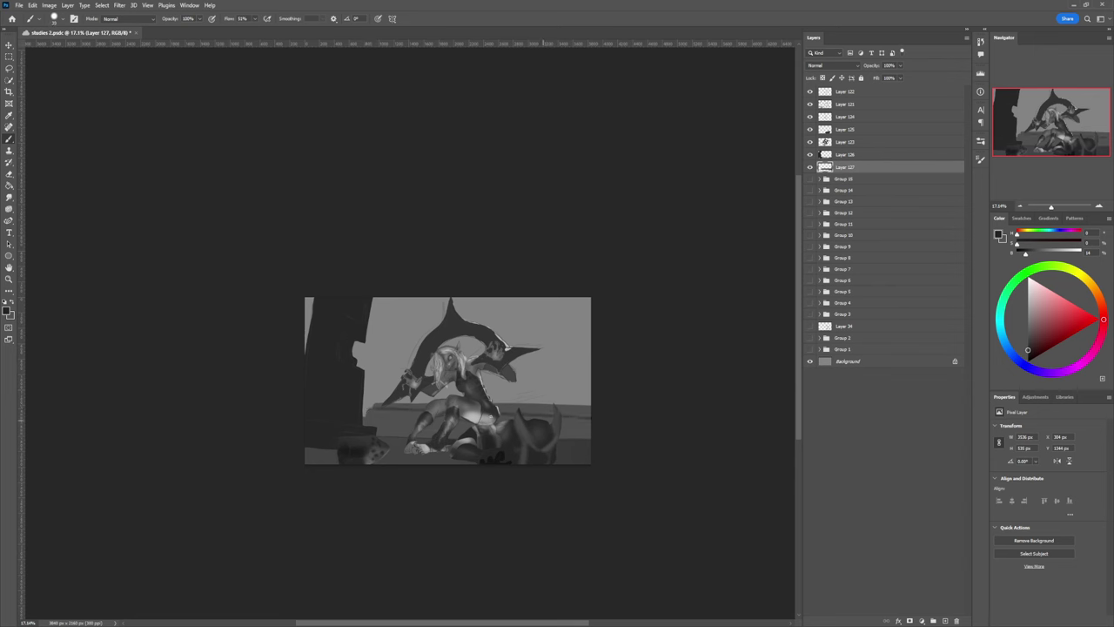
{"action": "key", "text": "ctrl+z"}
{"action": "key", "text": "z"}
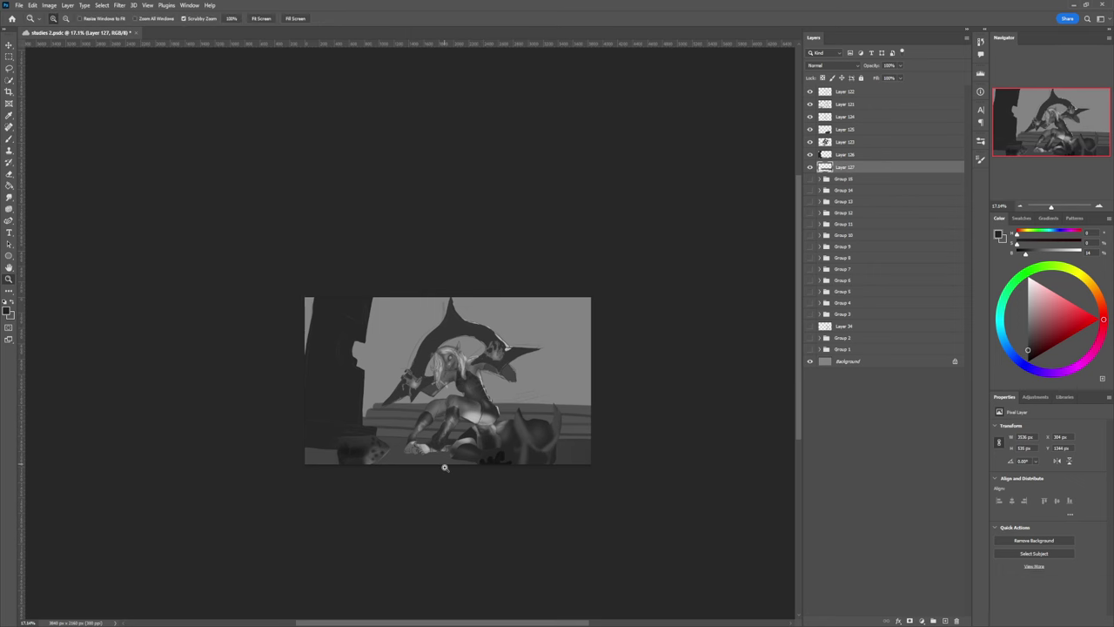
{"action": "left_click_drag", "start_coordinate": [445, 467], "coordinate": [416, 464]}
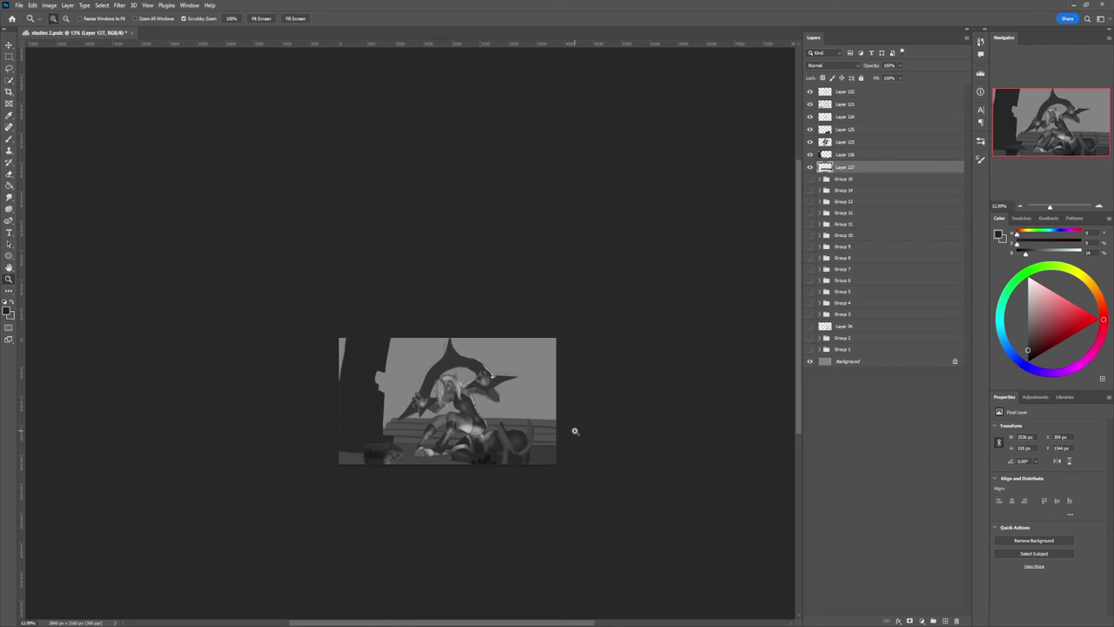
{"action": "left_click_drag", "start_coordinate": [440, 426], "coordinate": [457, 418]}
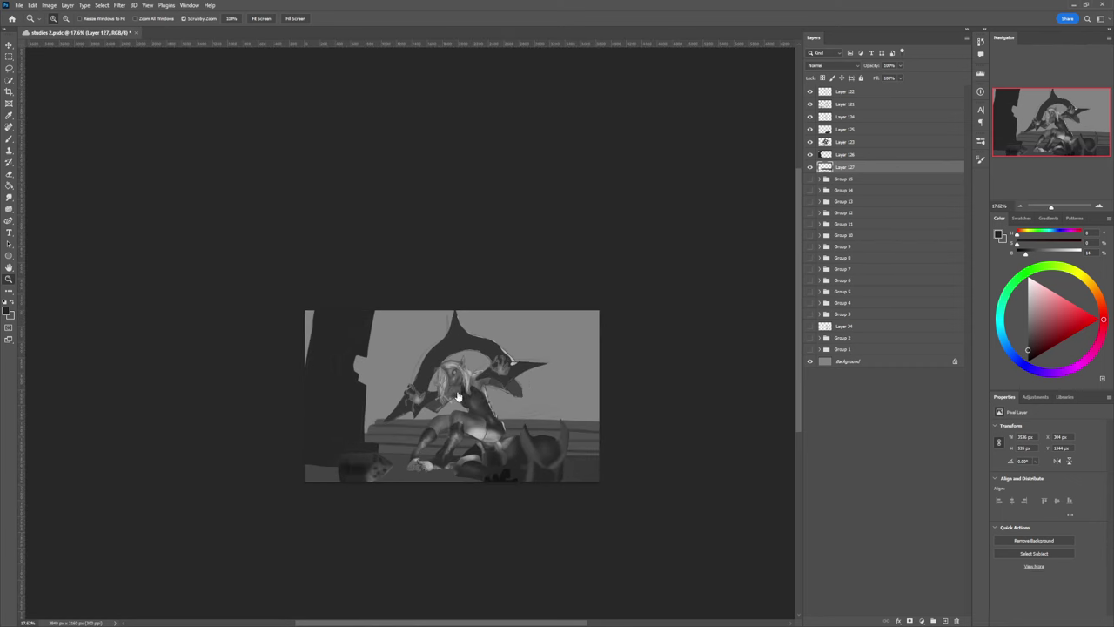
- Add a layer beneath the stepped band's layer and softly shade the background around the figure at 32% brightness with a greatly enlarged brush
{"action": "key", "text": "l"}
{"action": "key", "text": "b"}
{"action": "key", "text": "ctrl+shift+alt+n"}
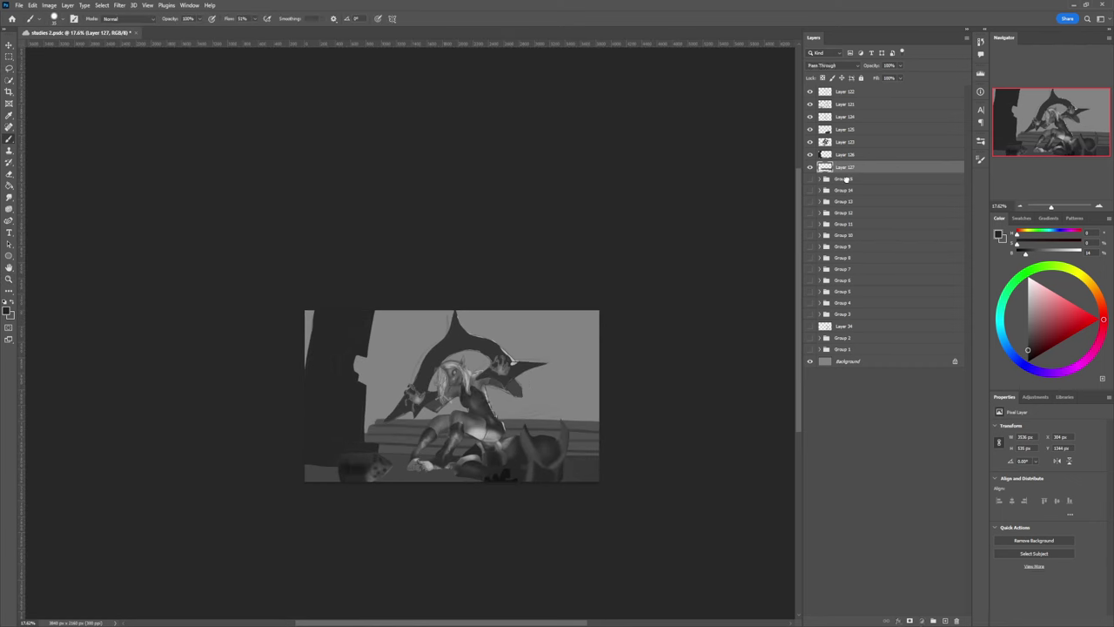
{"action": "left_click_drag", "start_coordinate": [1029, 342], "coordinate": [1028, 334]}
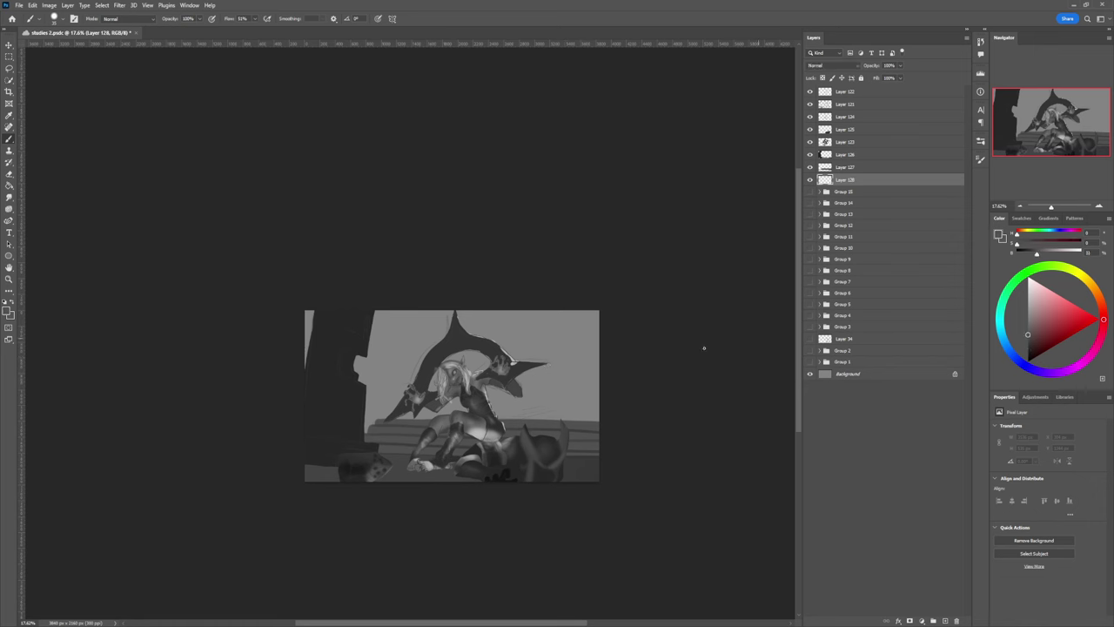
{"action": "key", "text": "bracketright"}
{"action": "key", "text": "bracketright"}
{"action": "key", "text": "bracketright"}
{"action": "key", "text": "bracketright"}
{"action": "key", "text": "bracketright"}
{"action": "key", "text": "bracketright"}
{"action": "key", "text": "bracketright"}
{"action": "key", "text": "bracketright"}
{"action": "key", "text": "bracketright"}
{"action": "key", "text": "bracketright"}
{"action": "key", "text": "bracketright"}
{"action": "key", "text": "bracketright"}
{"action": "key", "text": "bracketright"}
{"action": "key", "text": "bracketright"}
{"action": "key", "text": "bracketright"}
{"action": "key", "text": "bracketright"}
{"action": "key", "text": "bracketright"}
{"action": "key", "text": "bracketright"}
{"action": "left_click_drag", "start_coordinate": [487, 396], "coordinate": [450, 432]}
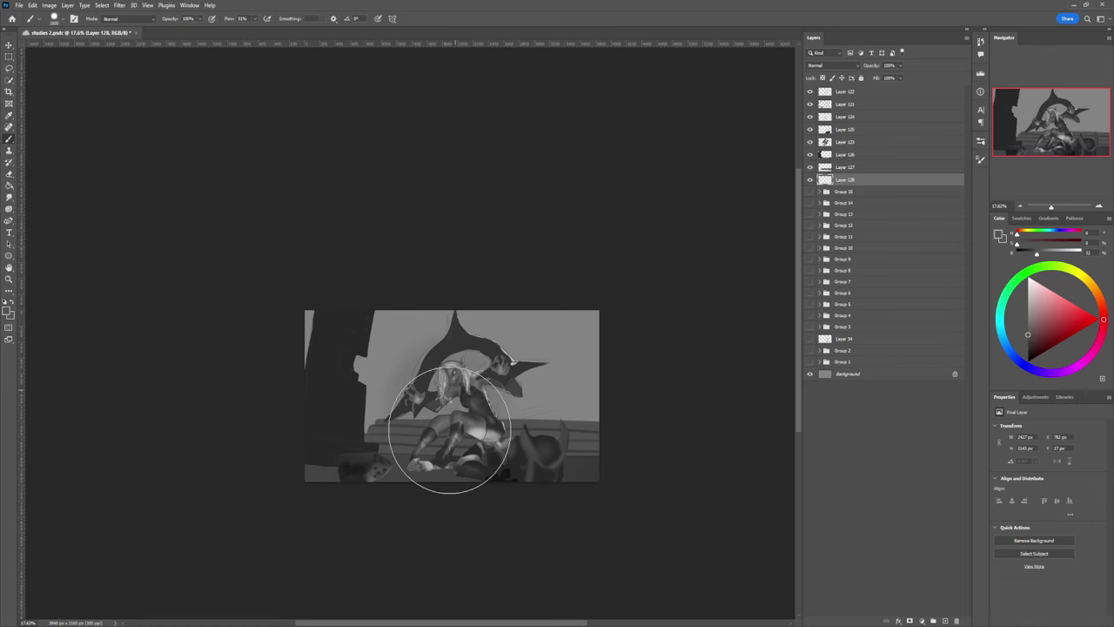
{"action": "left_click", "coordinate": [531, 392]}
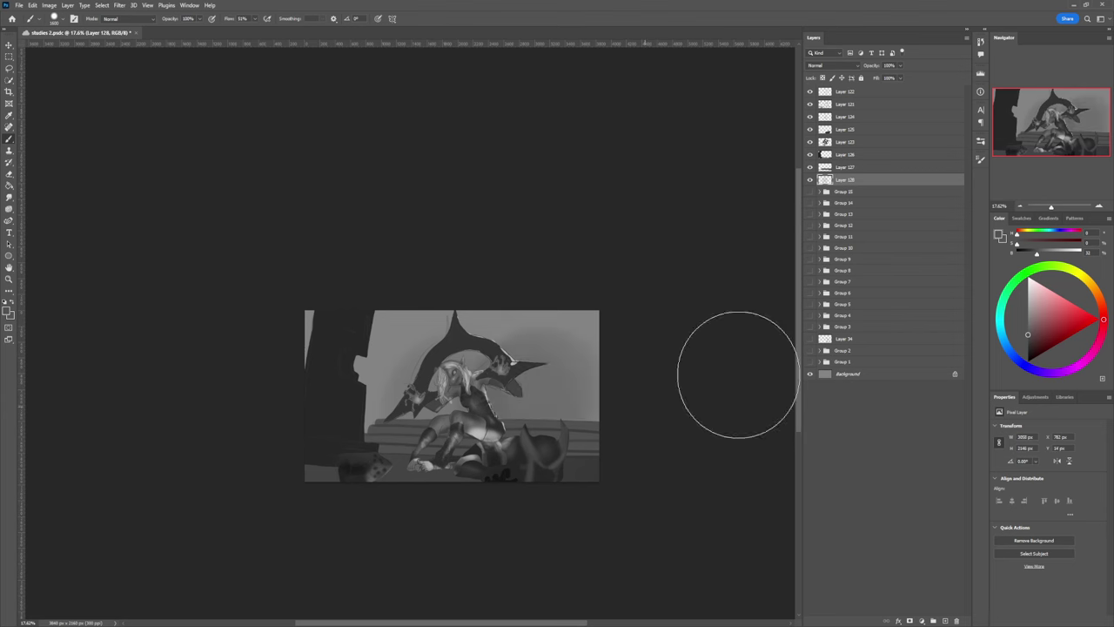
- Softly darken the background between the column and the figure at 16% brightness
{"action": "left_click", "coordinate": [1027, 349]}
{"action": "left_click_drag", "start_coordinate": [408, 361], "coordinate": [383, 448]}
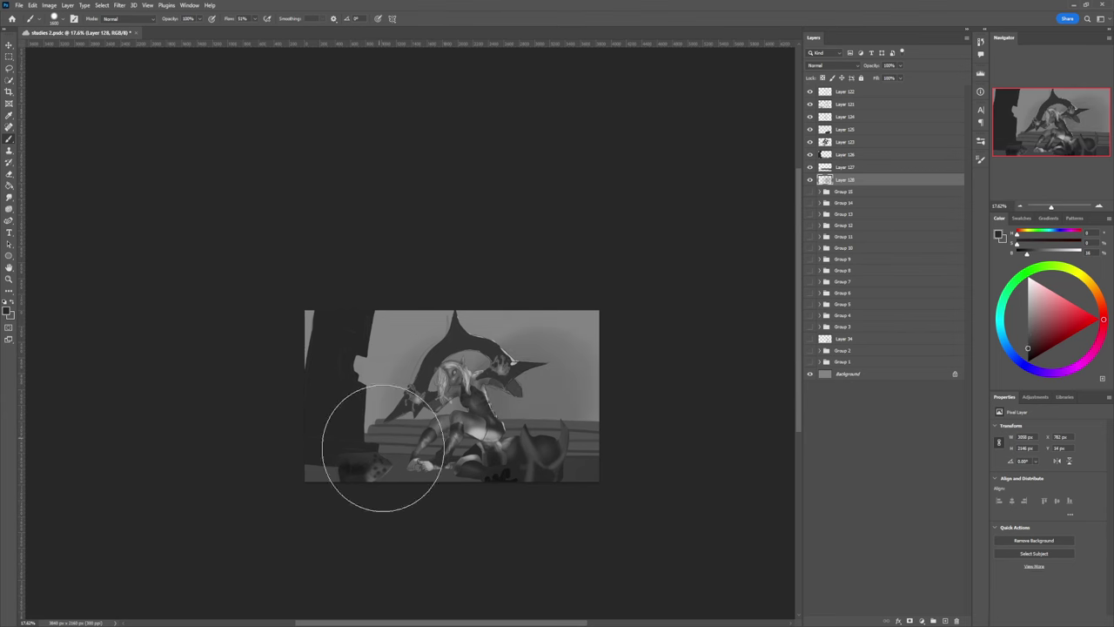
{"action": "key", "text": "bracketleft"}
{"action": "key", "text": "bracketleft"}
{"action": "key", "text": "bracketleft"}
- Outline a jagged, spired tower between the column and the figure, shade it softly at 16% brightness, and clear the selection
{"action": "key", "text": "l"}
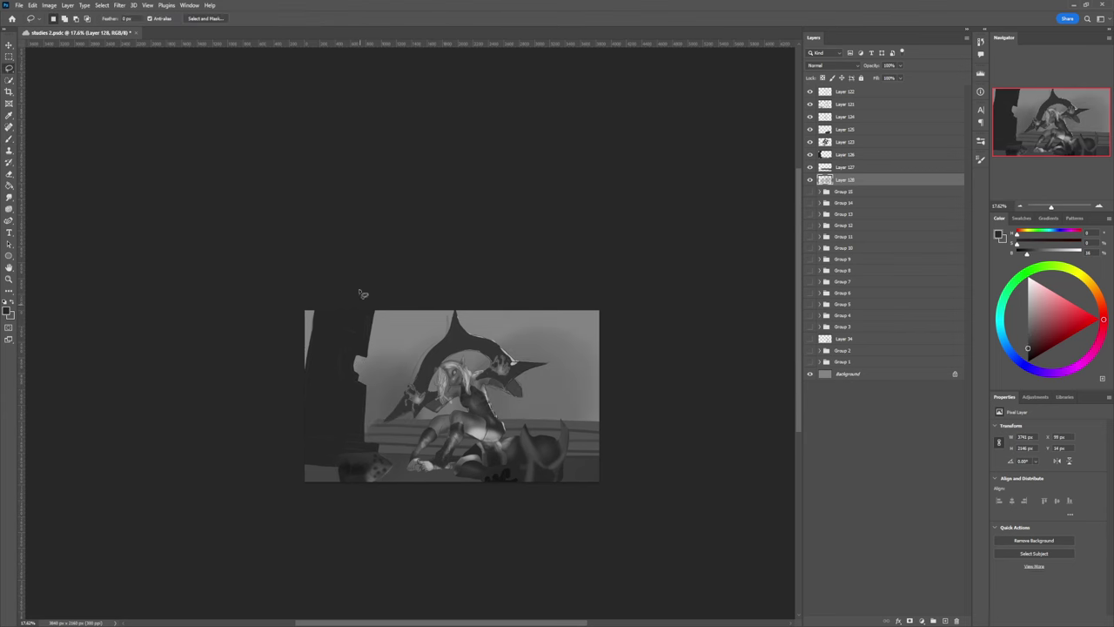
{"action": "left_click_drag", "start_coordinate": [353, 398], "coordinate": [366, 357]}
{"action": "mouse_move", "coordinate": [403, 351]}
{"action": "left_mouse_down"}
{"action": "mouse_move", "coordinate": [406, 439]}
{"action": "mouse_move", "coordinate": [345, 404]}
{"action": "mouse_move", "coordinate": [391, 316]}
{"action": "left_mouse_up"}
{"action": "key", "text": "b"}
{"action": "key", "text": "l"}
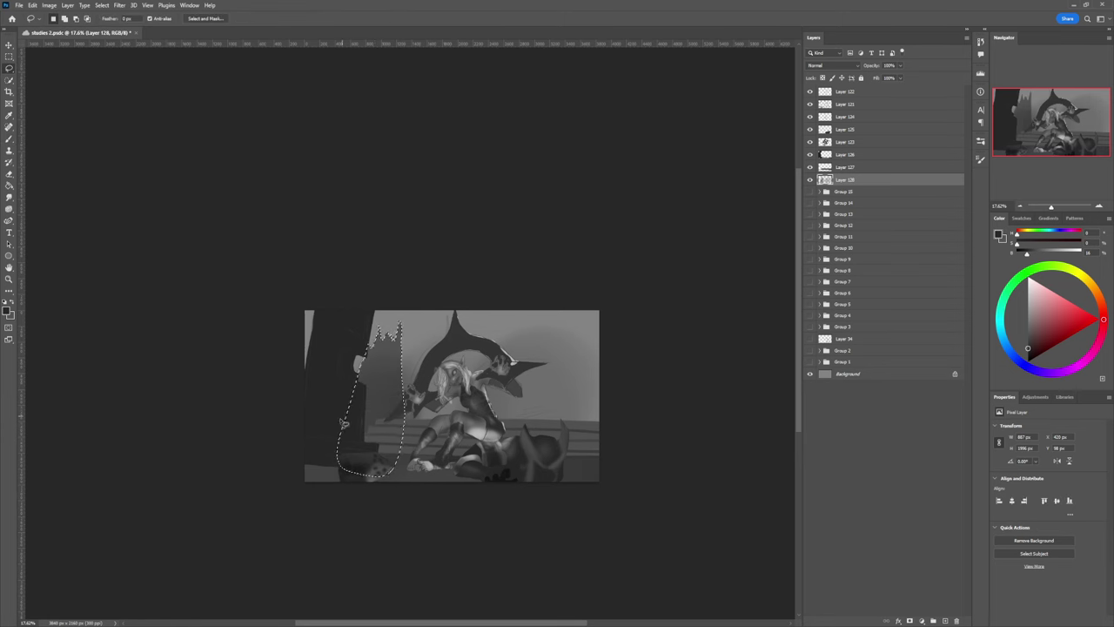
{"action": "key", "text": "ctrl+d"}
{"action": "key", "text": "b"}
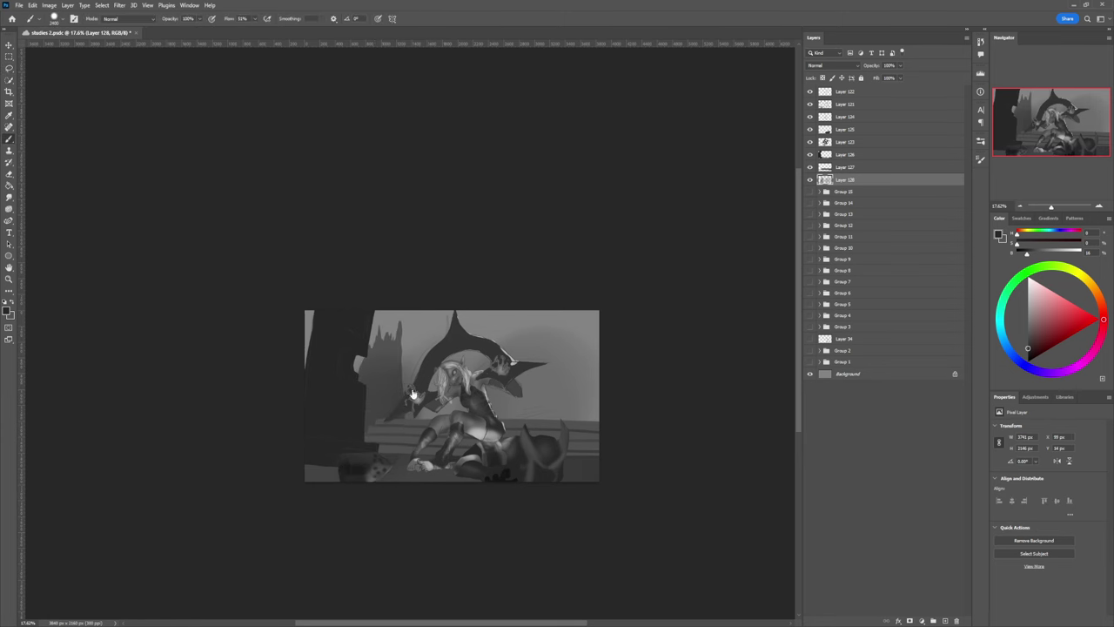
- Outline a large background area behind the horned figure, shade it softly at 16% brightness with a very large brush, and clear the selection
{"action": "key", "text": "l"}
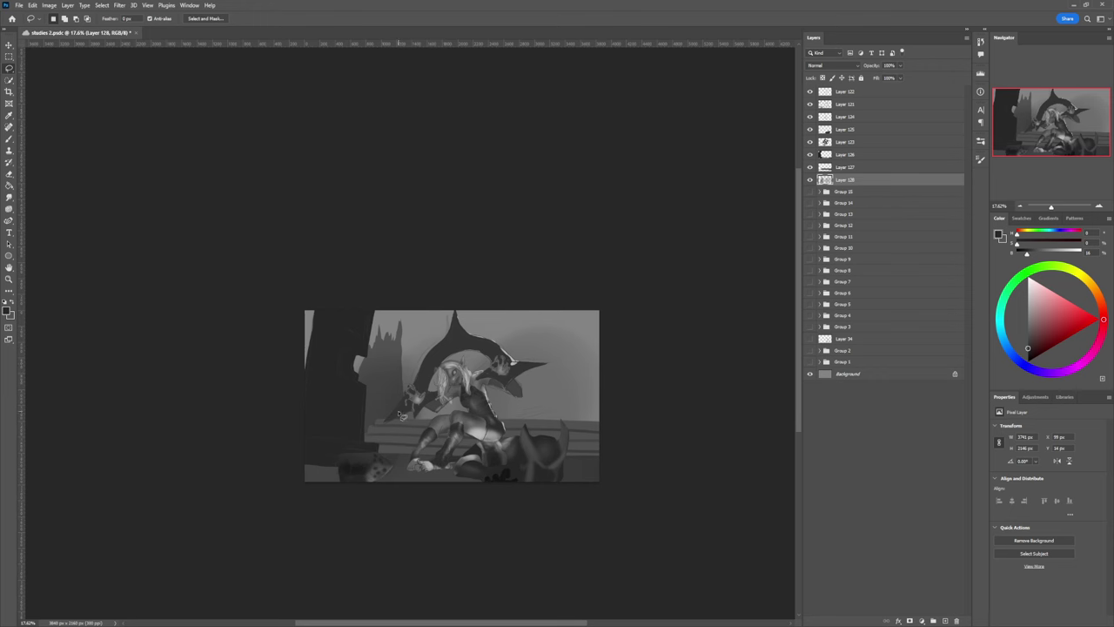
{"action": "left_click_drag", "start_coordinate": [408, 415], "coordinate": [407, 380]}
{"action": "mouse_move", "coordinate": [418, 300]}
{"action": "left_mouse_down"}
{"action": "mouse_move", "coordinate": [490, 295]}
{"action": "mouse_move", "coordinate": [562, 311]}
{"action": "mouse_move", "coordinate": [543, 401]}
{"action": "mouse_move", "coordinate": [432, 447]}
{"action": "mouse_move", "coordinate": [408, 421]}
{"action": "left_mouse_up"}
{"action": "key", "text": "b"}
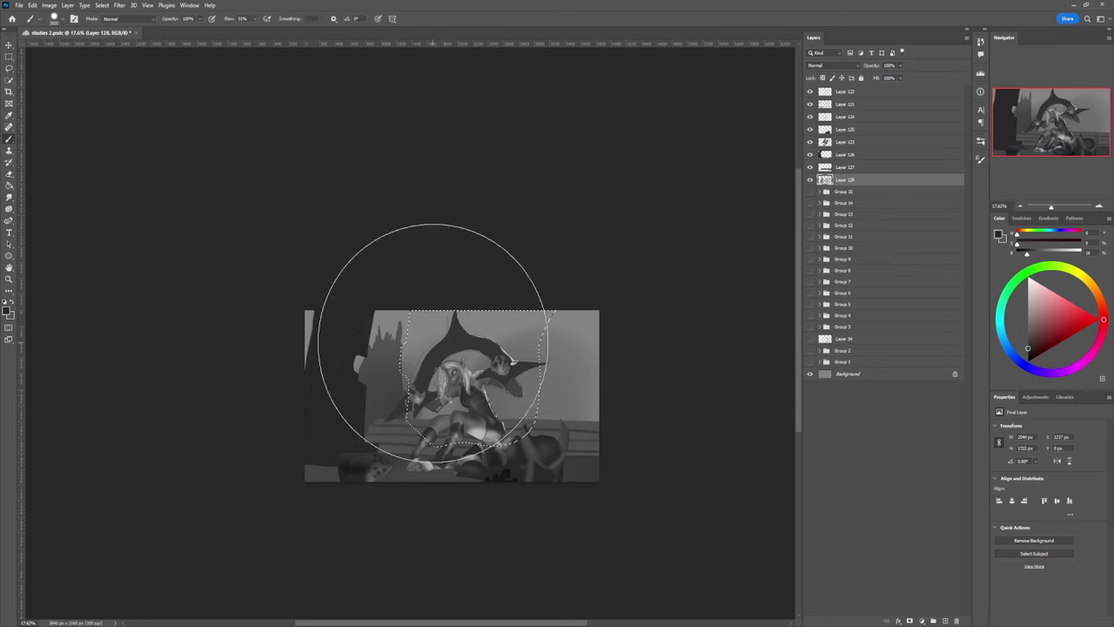
{"action": "mouse_move", "coordinate": [433, 343]}
{"action": "left_mouse_down"}
{"action": "mouse_move", "coordinate": [410, 338]}
{"action": "mouse_move", "coordinate": [440, 303]}
{"action": "left_mouse_up"}
{"action": "key", "text": "ctrl+d"}
{"action": "key", "text": "l"}
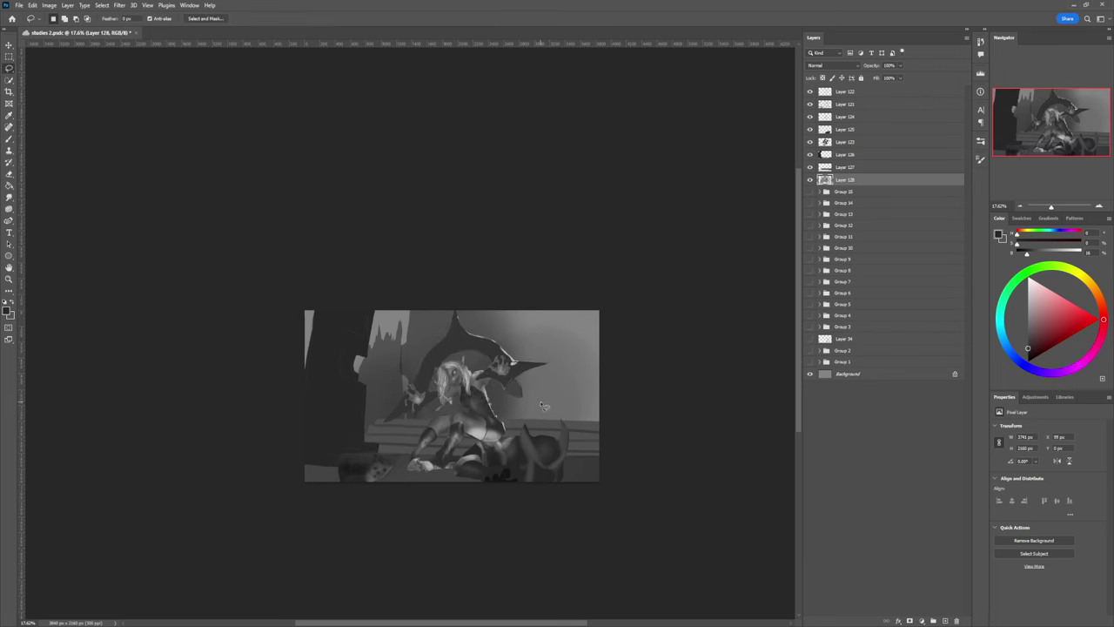
- Reselect the previous area around the figure on Layer 128 and shift it slightly left with Free Transform
{"action": "key", "text": "ctrl+shift+d"}
{"action": "key", "text": "ctrl+t"}
{"action": "left_click_drag", "start_coordinate": [509, 415], "coordinate": [500, 415]}
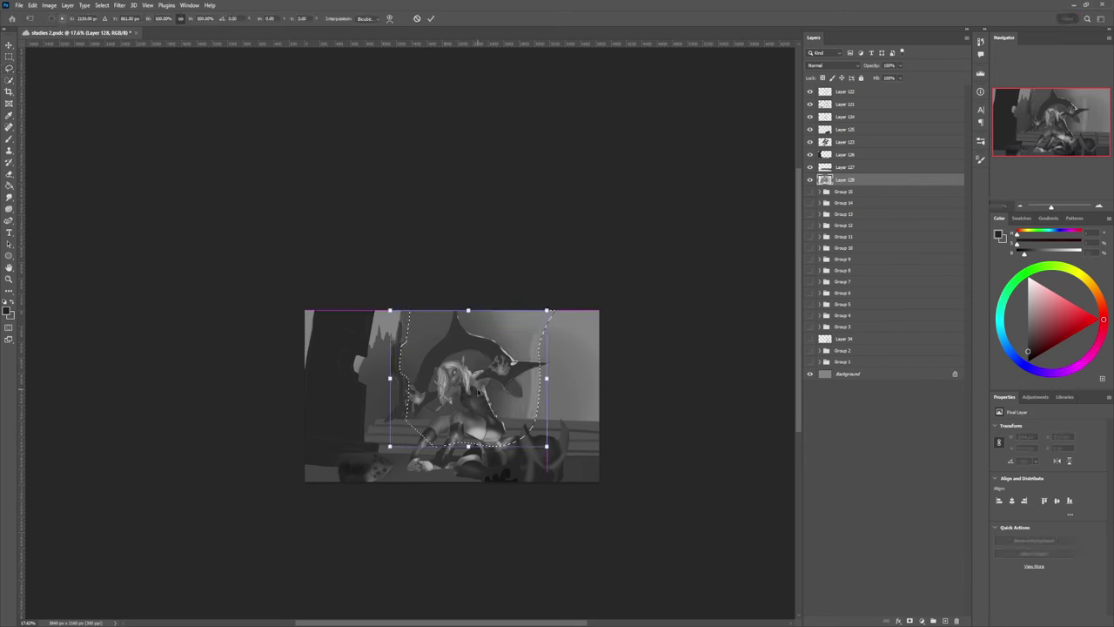
{"action": "key", "text": "Return"}
- Paint dark grey of 12% brightness over the left side of the selected background with a large soft brush
{"action": "key", "text": "b"}
{"action": "key", "text": "bracketleft"}
{"action": "key", "text": "bracketleft"}
{"action": "key", "text": "bracketleft"}
{"action": "key", "text": "bracketleft"}
{"action": "key", "text": "bracketleft"}
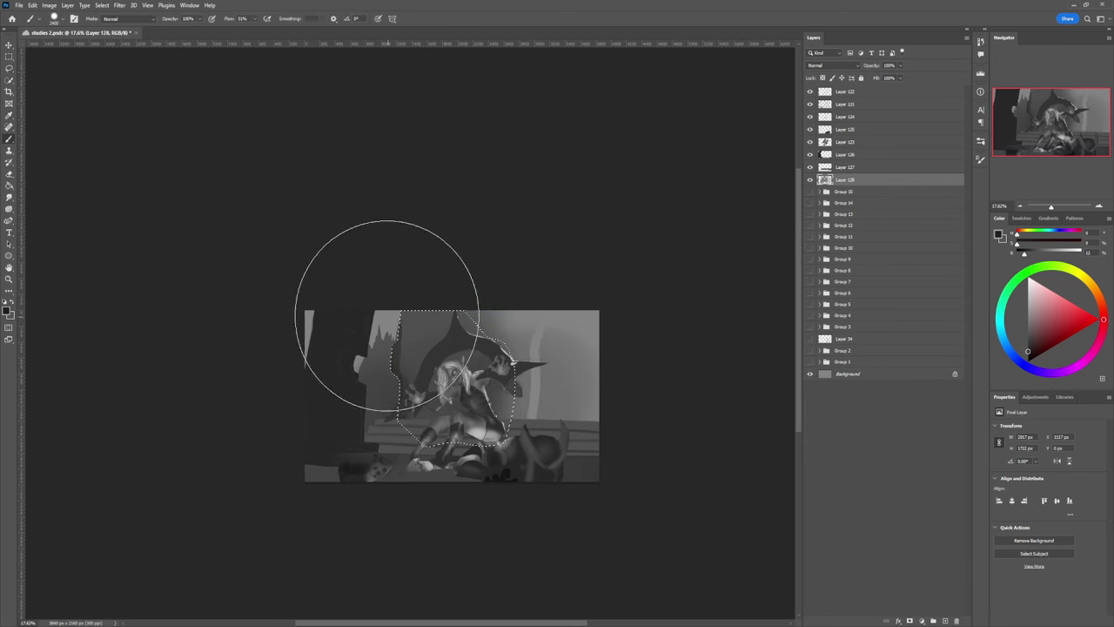
{"action": "left_click_drag", "start_coordinate": [389, 316], "coordinate": [365, 401]}
- Paint the selected background behind the figure's head with a smaller brush in grey of 25% brightness
{"action": "key", "text": "bracketleft"}
{"action": "key", "text": "bracketleft"}
{"action": "key", "text": "bracketleft"}
{"action": "key", "text": "bracketleft"}
{"action": "key", "text": "bracketleft"}
{"action": "key", "text": "bracketleft"}
{"action": "key", "text": "bracketleft"}
{"action": "key", "text": "bracketleft"}
{"action": "key", "text": "bracketleft"}
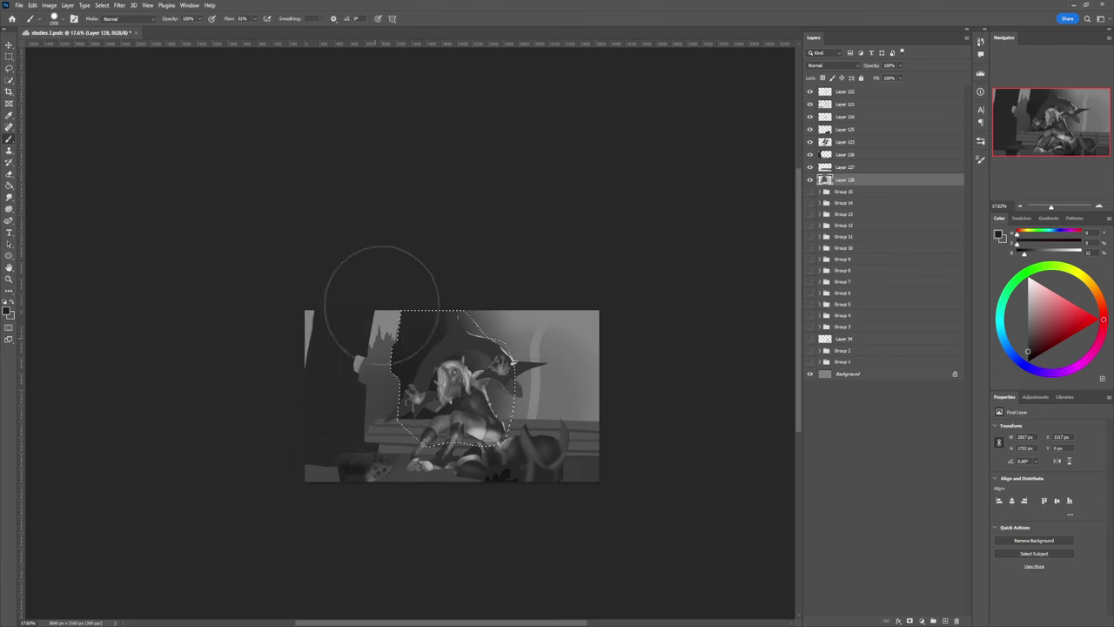
{"action": "left_click", "coordinate": [1027, 340]}
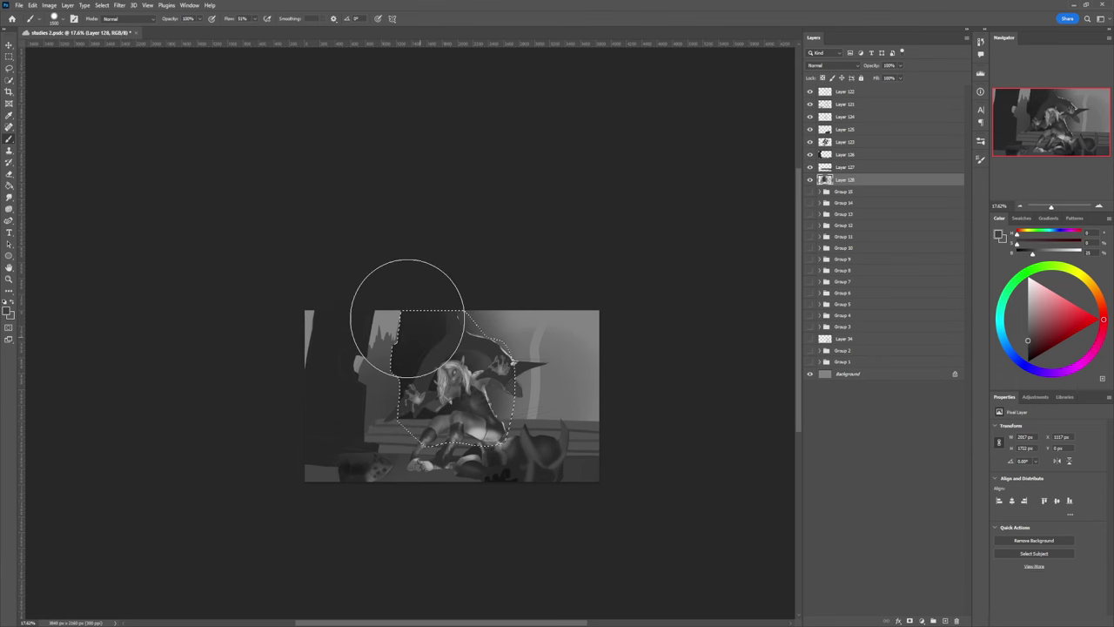
{"action": "mouse_move", "coordinate": [408, 318]}
{"action": "left_mouse_down"}
{"action": "mouse_move", "coordinate": [388, 349]}
{"action": "mouse_move", "coordinate": [387, 384]}
{"action": "mouse_move", "coordinate": [395, 301]}
{"action": "mouse_move", "coordinate": [424, 309]}
{"action": "mouse_move", "coordinate": [445, 351]}
{"action": "mouse_move", "coordinate": [424, 401]}
{"action": "mouse_move", "coordinate": [448, 367]}
{"action": "left_mouse_up"}
- Lighten the selected background around the figure with grey of 61% brightness, redoing the first stroke with a 100% flow brush, and clear the selection
{"action": "left_click", "coordinate": [1028, 309]}
{"action": "key", "text": "bracketright"}
{"action": "key", "text": "bracketright"}
{"action": "key", "text": "bracketright"}
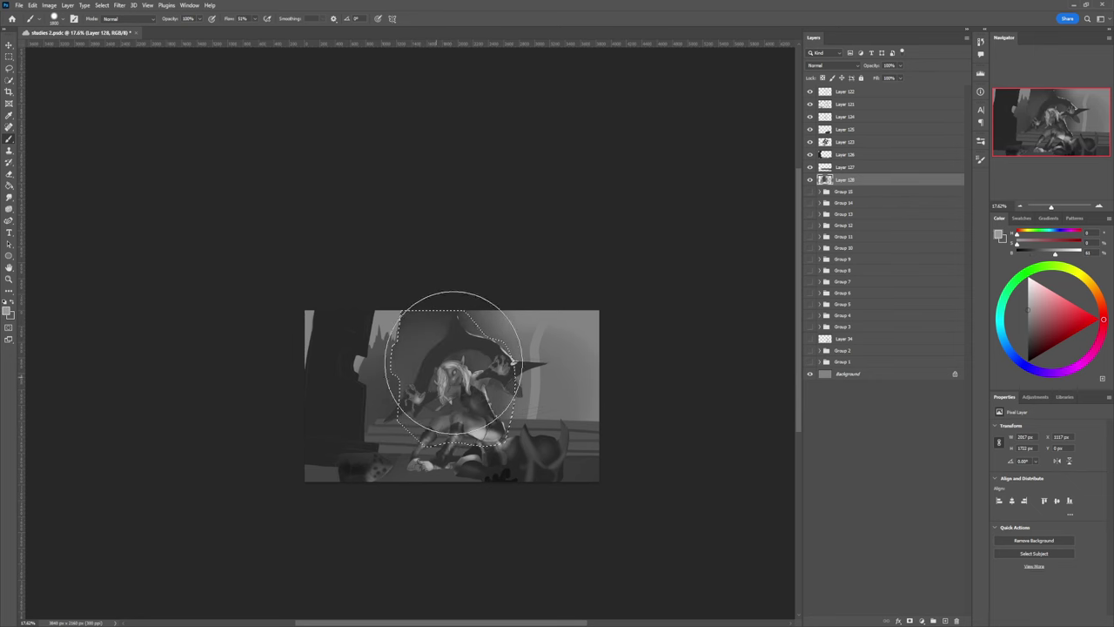
{"action": "key", "text": "ctrl+z"}
{"action": "key", "text": "["}
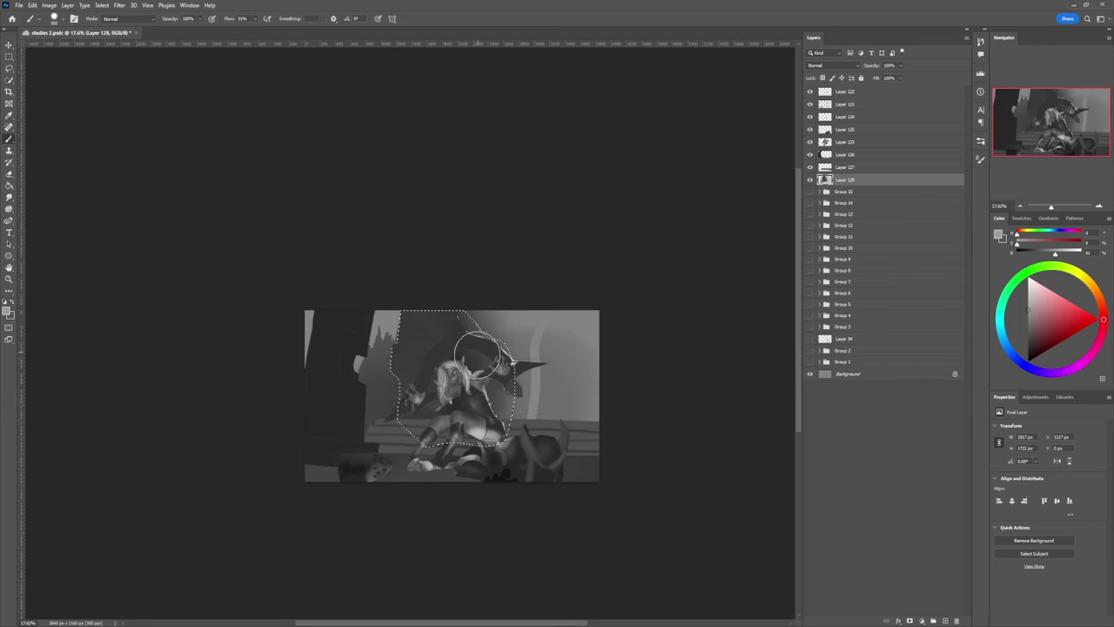
{"action": "left_click", "coordinate": [806, 363]}
{"action": "key", "text": "]"}
{"action": "key", "text": "]"}
{"action": "key", "text": "]"}
{"action": "key", "text": "]"}
{"action": "key", "text": "]"}
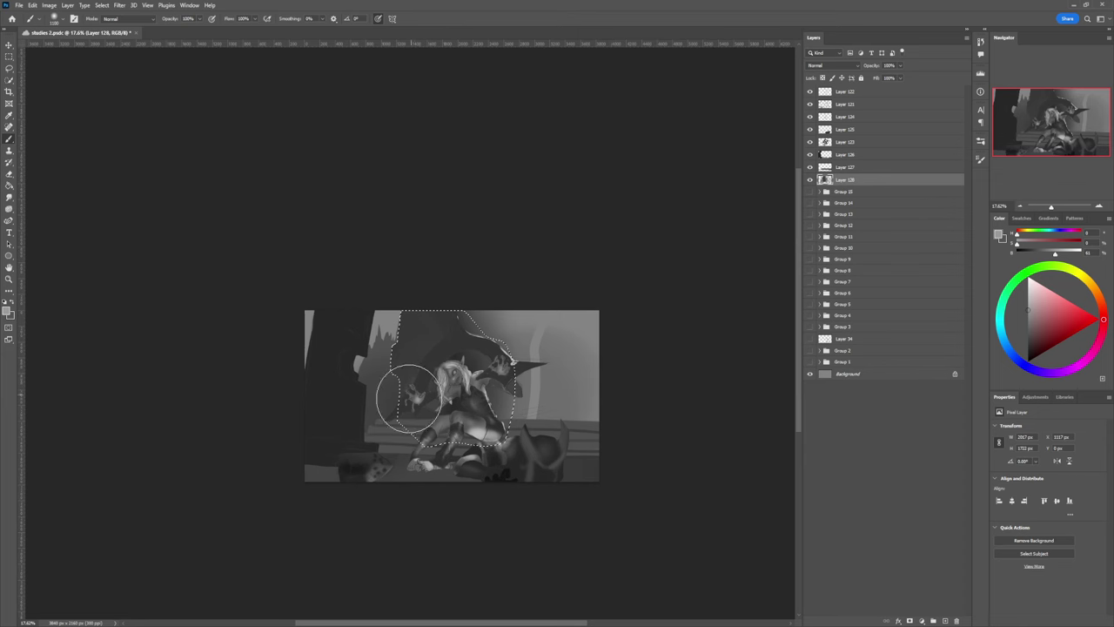
{"action": "mouse_move", "coordinate": [409, 398]}
{"action": "left_mouse_down"}
{"action": "mouse_move", "coordinate": [450, 337]}
{"action": "mouse_move", "coordinate": [436, 350]}
{"action": "mouse_move", "coordinate": [477, 344]}
{"action": "mouse_move", "coordinate": [432, 366]}
{"action": "mouse_move", "coordinate": [446, 320]}
{"action": "mouse_move", "coordinate": [452, 342]}
{"action": "mouse_move", "coordinate": [469, 338]}
{"action": "mouse_move", "coordinate": [488, 391]}
{"action": "mouse_move", "coordinate": [493, 371]}
{"action": "mouse_move", "coordinate": [462, 366]}
{"action": "mouse_move", "coordinate": [437, 411]}
{"action": "mouse_move", "coordinate": [430, 388]}
{"action": "mouse_move", "coordinate": [454, 385]}
{"action": "mouse_move", "coordinate": [466, 408]}
{"action": "mouse_move", "coordinate": [477, 380]}
{"action": "mouse_move", "coordinate": [477, 364]}
{"action": "left_mouse_up"}
{"action": "key", "text": "l"}
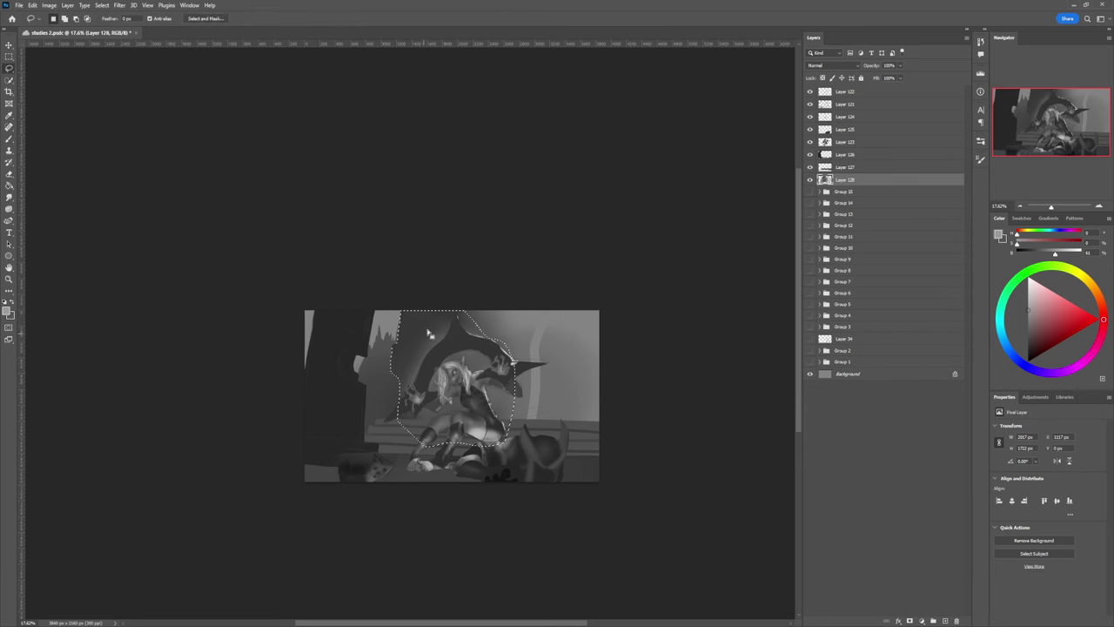
{"action": "key", "text": "ctrl+d"}
- Darken the background to the right of the figure with vertical brush strokes in grey of 12% brightness
{"action": "key", "text": "b"}
{"action": "left_click", "coordinate": [1028, 352]}
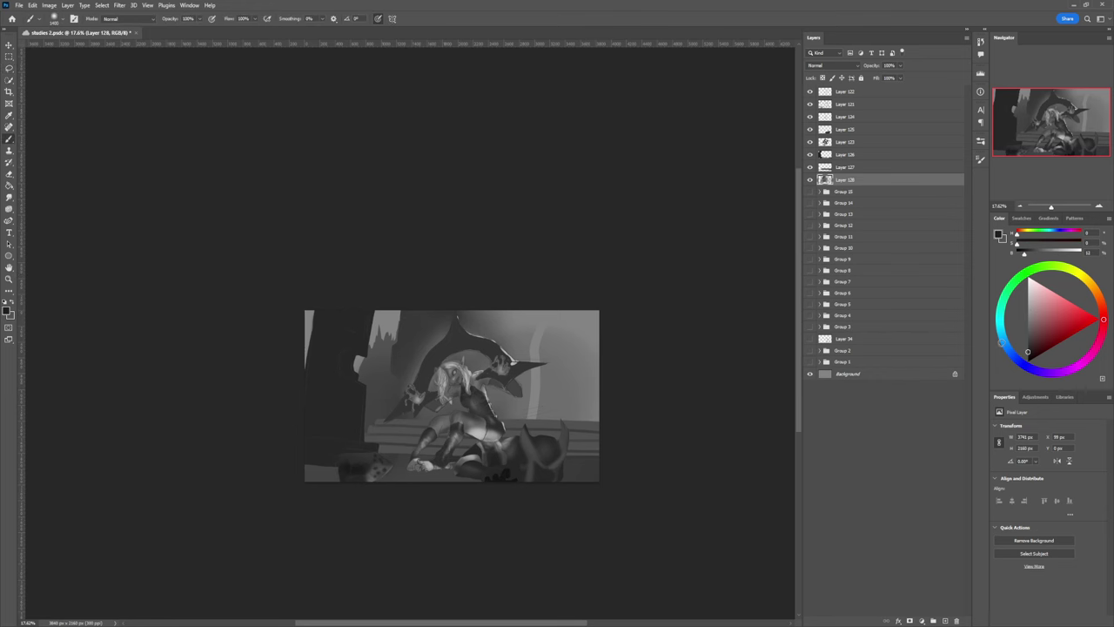
{"action": "key", "text": "bracketright"}
{"action": "key", "text": "bracketright"}
{"action": "mouse_move", "coordinate": [593, 417]}
{"action": "left_mouse_down"}
{"action": "mouse_move", "coordinate": [615, 391]}
{"action": "mouse_move", "coordinate": [575, 373]}
{"action": "mouse_move", "coordinate": [539, 405]}
{"action": "mouse_move", "coordinate": [589, 379]}
{"action": "mouse_move", "coordinate": [563, 403]}
{"action": "left_mouse_up"}
{"action": "key", "text": "bracketright"}
{"action": "key", "text": "bracketright"}
{"action": "key", "text": "bracketright"}
{"action": "key", "text": "bracketleft"}
{"action": "key", "text": "bracketleft"}
{"action": "key", "text": "bracketleft"}
{"action": "key", "text": "bracketleft"}
{"action": "key", "text": "bracketleft"}
{"action": "key", "text": "bracketleft"}
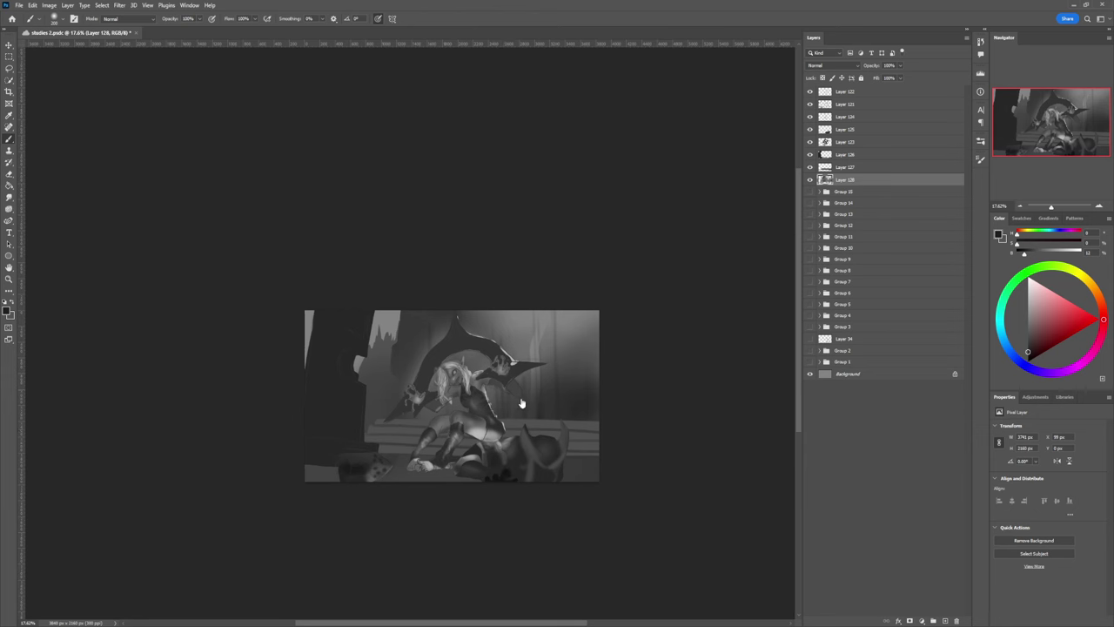
- Lasso an area above the steps beside the figure, brush it with grey sampled from the canvas, and clear the selection
{"action": "key", "text": "l"}
{"action": "mouse_move", "coordinate": [531, 421]}
{"action": "left_mouse_down"}
{"action": "mouse_move", "coordinate": [557, 425]}
{"action": "mouse_move", "coordinate": [570, 412]}
{"action": "mouse_move", "coordinate": [485, 411]}
{"action": "left_mouse_up"}
{"action": "key", "text": "b"}
{"action": "left_click", "coordinate": [589, 392], "text": "alt"}
{"action": "key", "text": "bracketright"}
{"action": "key", "text": "bracketright"}
{"action": "key", "text": "bracketright"}
{"action": "key", "text": "bracketright"}
{"action": "key", "text": "bracketright"}
{"action": "key", "text": "bracketright"}
{"action": "key", "text": "bracketright"}
{"action": "key", "text": "bracketright"}
{"action": "key", "text": "bracketright"}
{"action": "key", "text": "bracketright"}
{"action": "key", "text": "bracketright"}
{"action": "key", "text": "bracketright"}
{"action": "mouse_move", "coordinate": [539, 387]}
{"action": "left_mouse_down"}
{"action": "mouse_move", "coordinate": [520, 392]}
{"action": "mouse_move", "coordinate": [558, 396]}
{"action": "left_mouse_up"}
{"action": "key", "text": "ctrl+d"}
{"action": "key", "text": "l"}
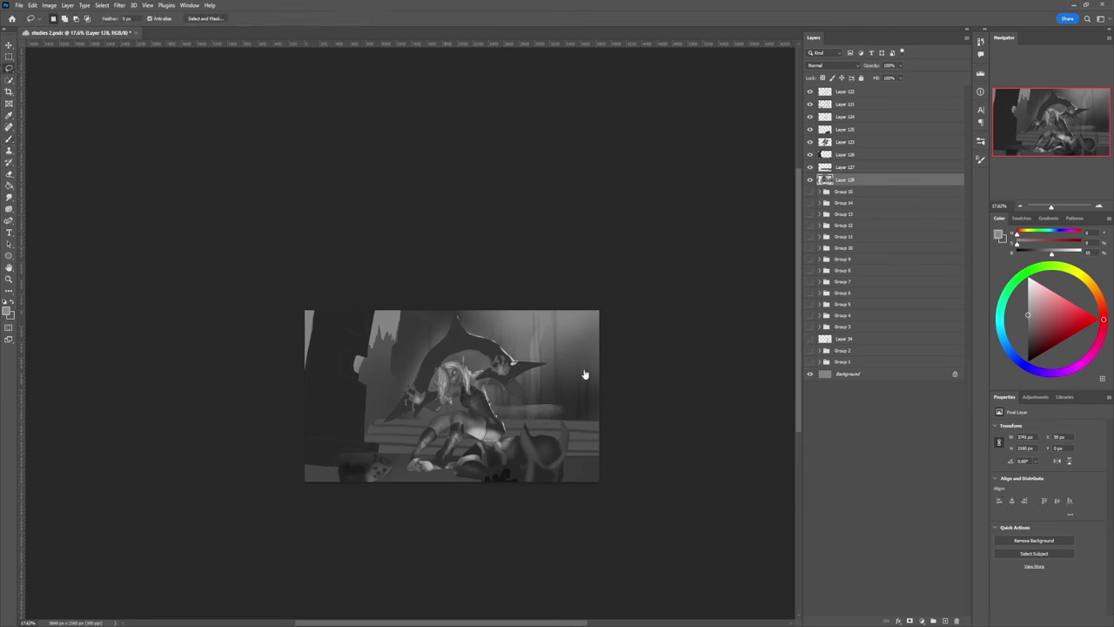
- Paint a soft light-grey glow at the upper edge of the background to the right of the figure
{"action": "key", "text": "b"}
{"action": "left_click", "coordinate": [1026, 290]}
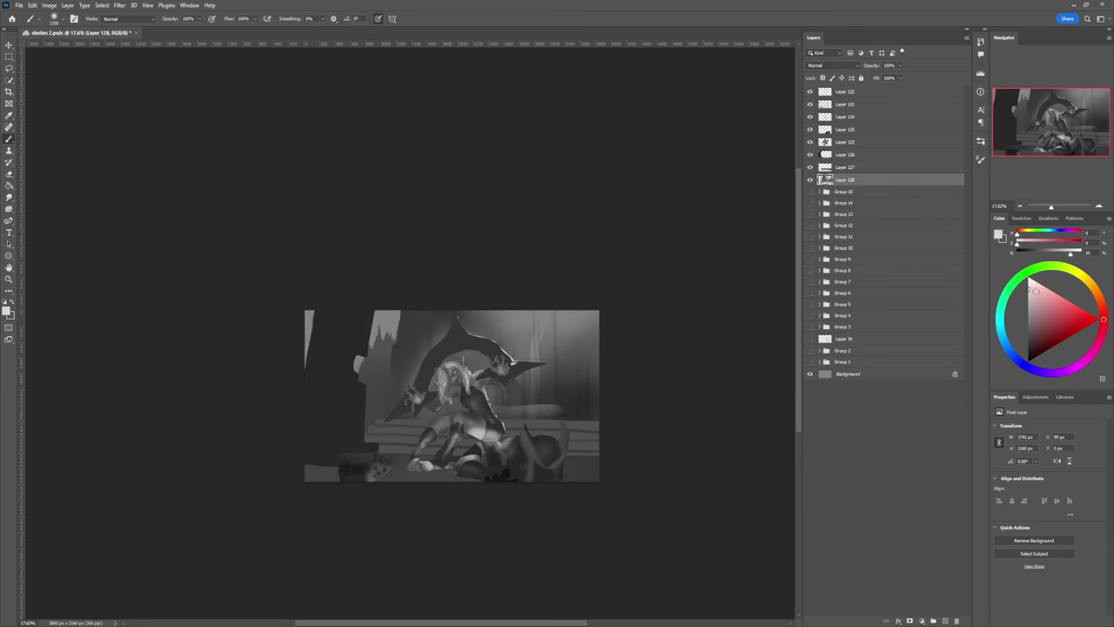
{"action": "key", "text": "bracketleft"}
{"action": "key", "text": "bracketleft"}
{"action": "key", "text": "bracketleft"}
{"action": "left_click_drag", "start_coordinate": [530, 290], "coordinate": [528, 278]}
{"action": "key", "text": "bracketright"}
{"action": "key", "text": "bracketright"}
{"action": "key", "text": "bracketright"}
{"action": "key", "text": "bracketright"}
{"action": "key", "text": "bracketright"}
{"action": "key", "text": "bracketright"}
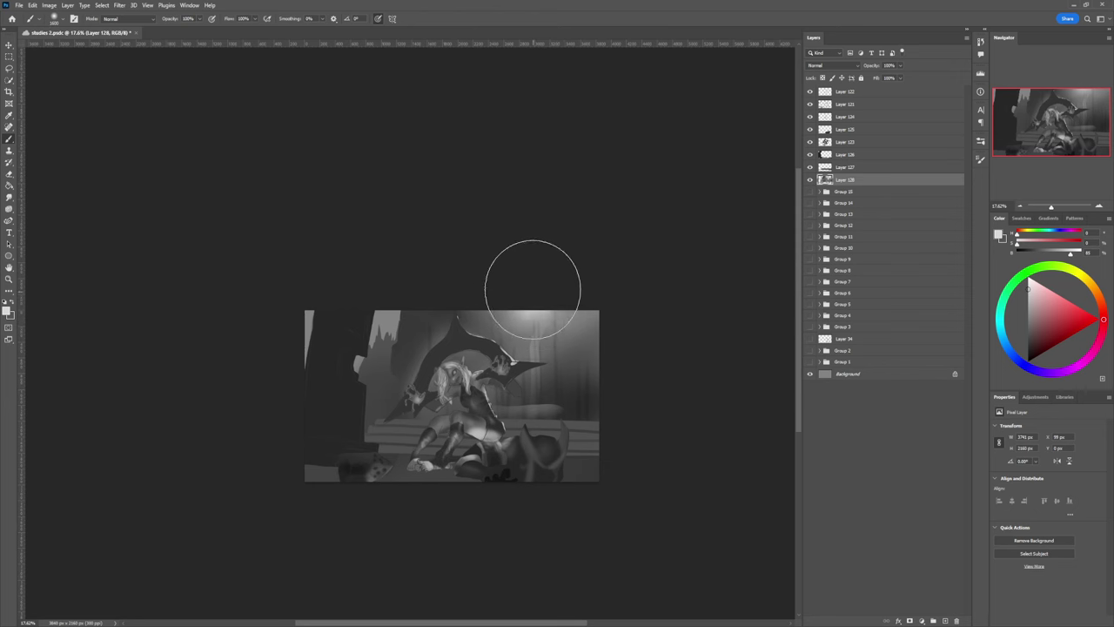
- Spread the light glow wider along the upper background with a larger soft brush, finishing with a reduced brush size
{"action": "left_click", "coordinate": [524, 287]}
{"action": "key", "text": "bracketright"}
{"action": "key", "text": "bracketright"}
{"action": "key", "text": "bracketright"}
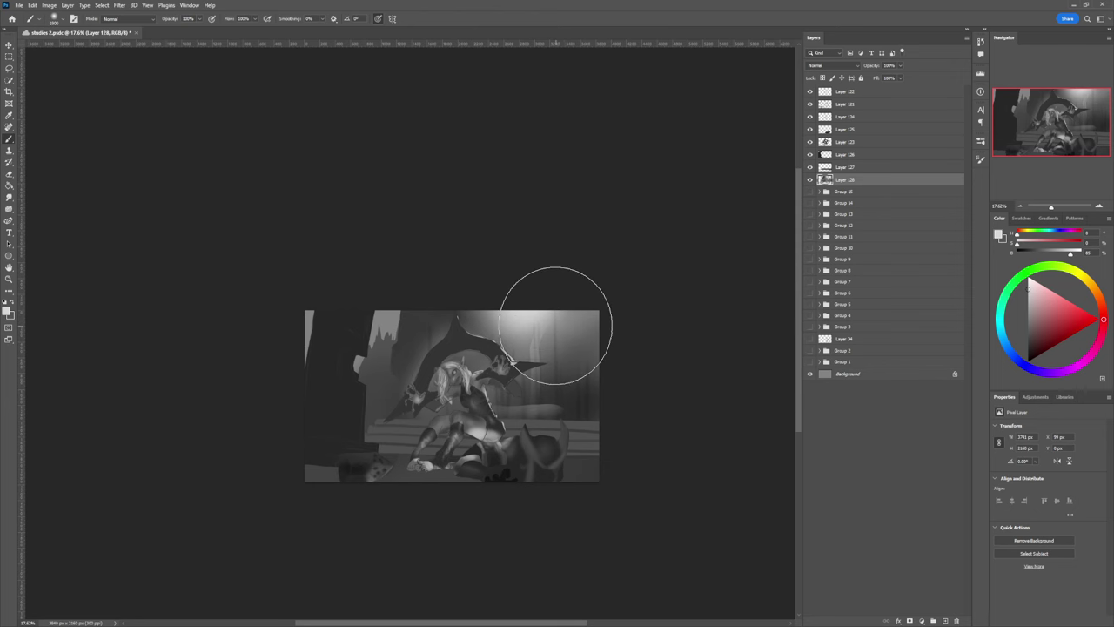
{"action": "key", "text": "bracketleft"}
{"action": "key", "text": "bracketleft"}
{"action": "key", "text": "bracketleft"}
{"action": "key", "text": "bracketleft"}
{"action": "key", "text": "bracketleft"}
{"action": "key", "text": "bracketleft"}
{"action": "key", "text": "bracketleft"}
{"action": "key", "text": "bracketleft"}
- Make Layer 122 active and lasso the dark garment on the figure's torso
{"action": "key", "text": "z"}
{"action": "left_click_drag", "start_coordinate": [515, 388], "coordinate": [468, 377]}
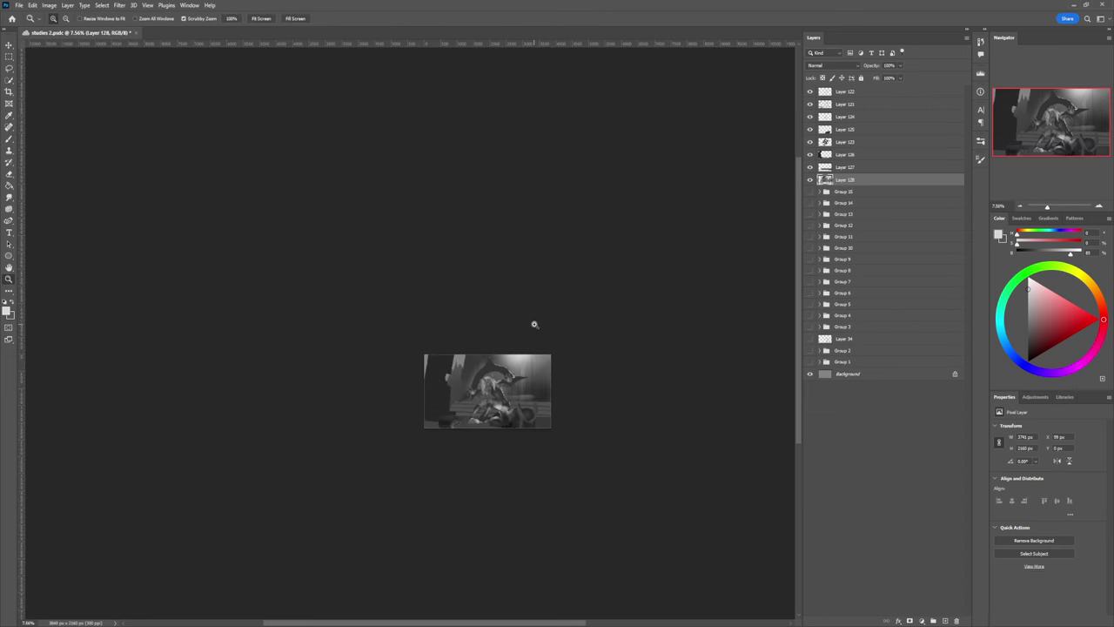
{"action": "left_click_drag", "start_coordinate": [542, 387], "coordinate": [579, 392]}
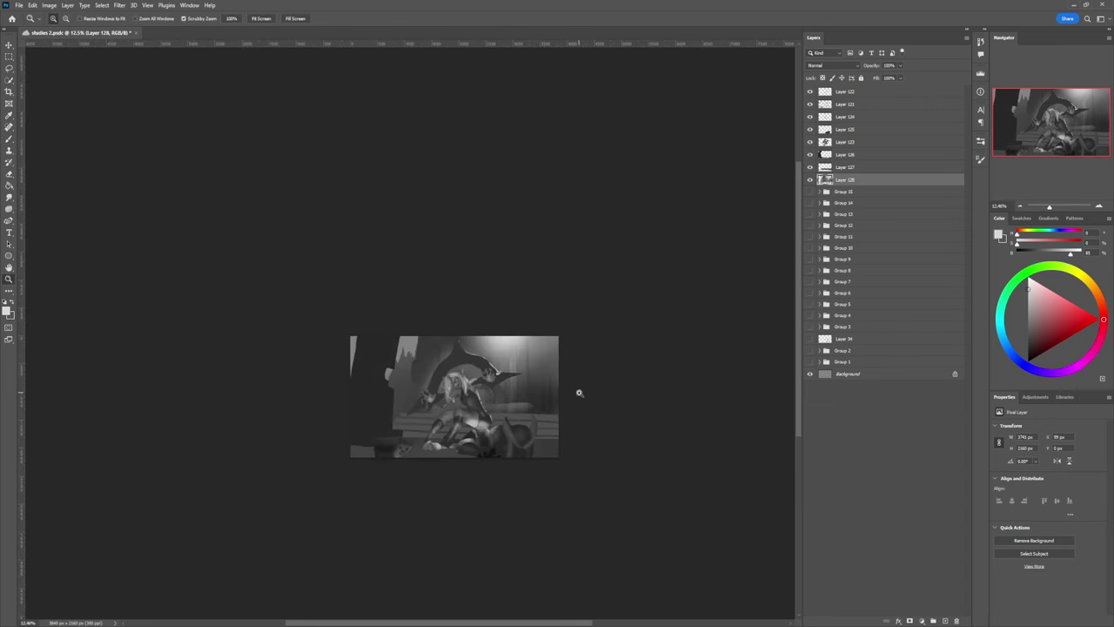
{"action": "left_click_drag", "start_coordinate": [490, 420], "coordinate": [554, 392]}
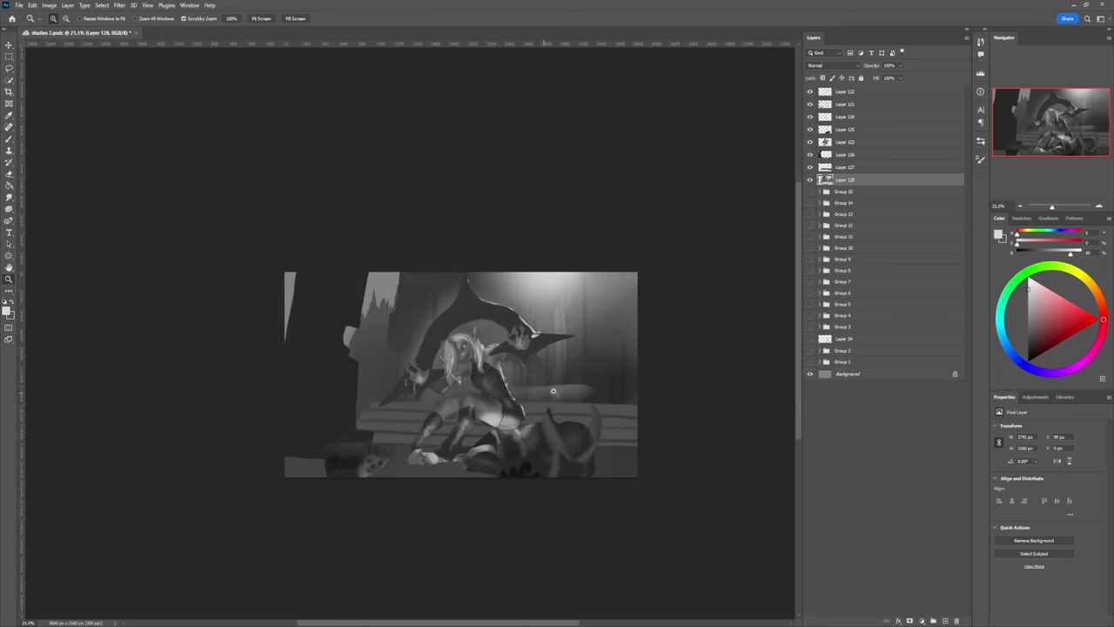
{"action": "left_click", "coordinate": [843, 93]}
{"action": "key", "text": "l"}
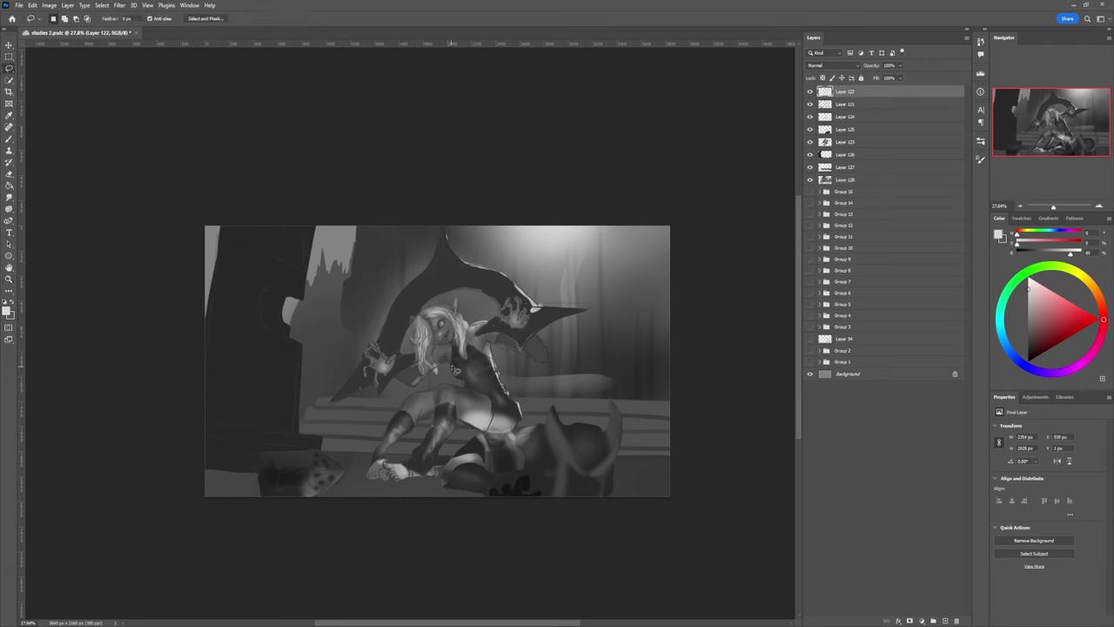
{"action": "mouse_move", "coordinate": [452, 342]}
{"action": "left_mouse_down"}
{"action": "mouse_move", "coordinate": [461, 397]}
{"action": "mouse_move", "coordinate": [486, 393]}
{"action": "mouse_move", "coordinate": [488, 417]}
{"action": "mouse_move", "coordinate": [516, 424]}
{"action": "mouse_move", "coordinate": [502, 382]}
{"action": "mouse_move", "coordinate": [462, 348]}
{"action": "left_mouse_up"}
- Darken the selected torso garment with soft strokes of grey at 10% brightness and clear the selection
{"action": "key", "text": "b"}
{"action": "left_click", "coordinate": [1028, 351]}
{"action": "left_click_drag", "start_coordinate": [1028, 351], "coordinate": [1028, 354]}
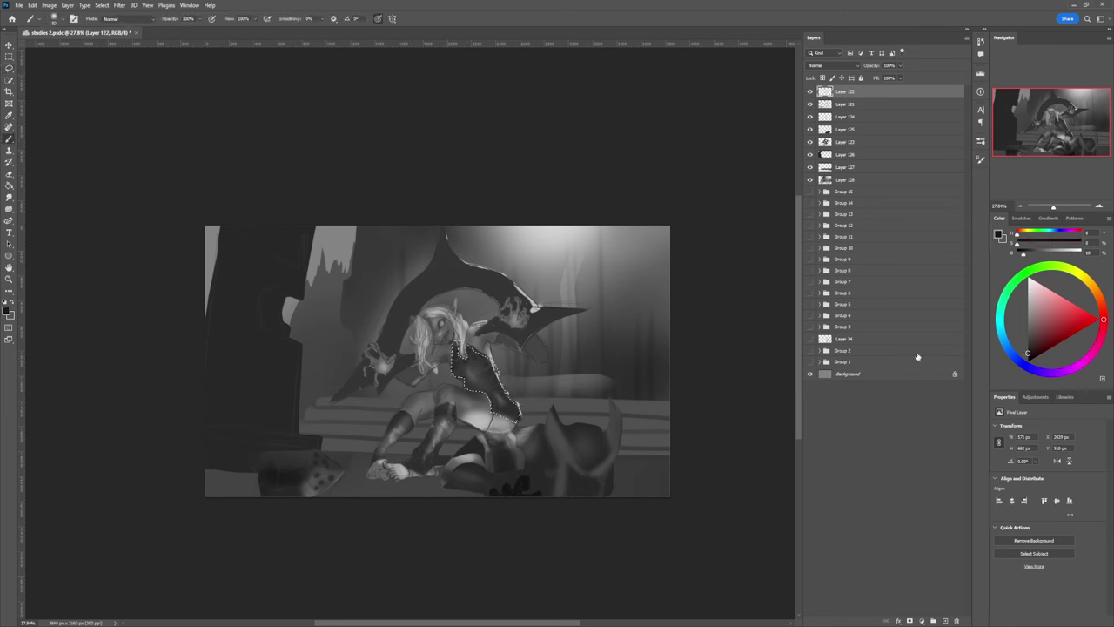
{"action": "key", "text": "bracketright"}
{"action": "key", "text": "bracketright"}
{"action": "key", "text": "bracketright"}
{"action": "key", "text": "bracketright"}
{"action": "key", "text": "bracketright"}
{"action": "key", "text": "bracketright"}
{"action": "key", "text": "bracketright"}
{"action": "key", "text": "bracketright"}
{"action": "key", "text": "bracketright"}
{"action": "key", "text": "bracketright"}
{"action": "key", "text": "bracketright"}
{"action": "key", "text": "bracketright"}
{"action": "key", "text": "bracketright"}
{"action": "key", "text": "bracketright"}
{"action": "key", "text": "bracketright"}
{"action": "key", "text": "bracketright"}
{"action": "key", "text": "bracketright"}
{"action": "mouse_move", "coordinate": [468, 402]}
{"action": "left_mouse_down"}
{"action": "mouse_move", "coordinate": [477, 398]}
{"action": "mouse_move", "coordinate": [462, 371]}
{"action": "left_mouse_up"}
{"action": "key", "text": "bracketleft"}
{"action": "key", "text": "bracketleft"}
{"action": "key", "text": "bracketleft"}
{"action": "key", "text": "bracketleft"}
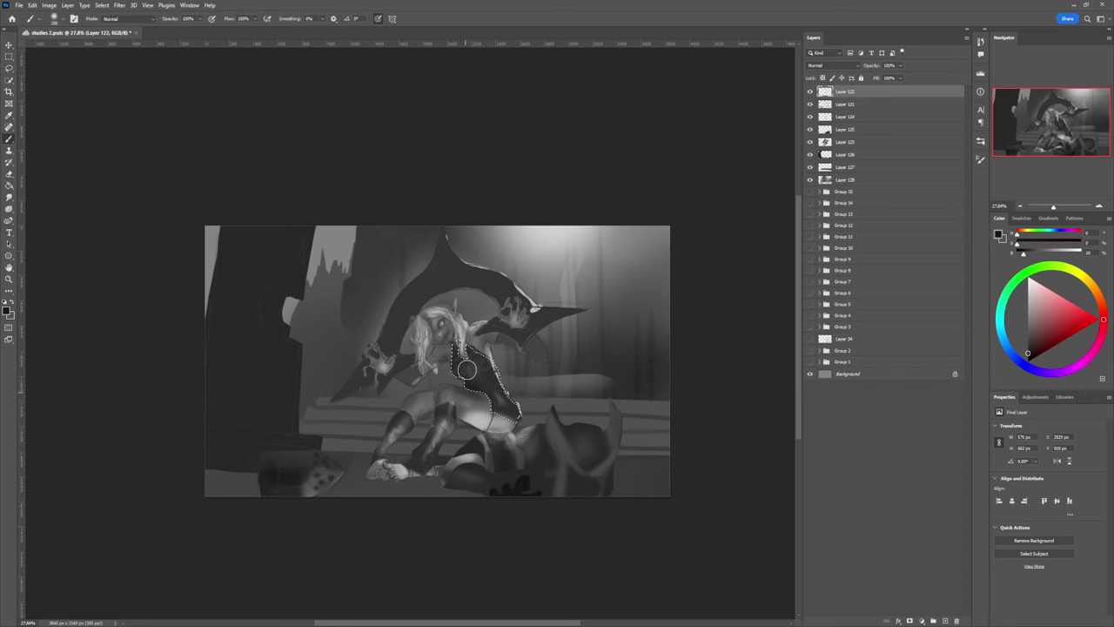
{"action": "key", "text": "bracketleft"}
{"action": "key", "text": "bracketleft"}
{"action": "key", "text": "bracketleft"}
{"action": "key", "text": "bracketright"}
{"action": "key", "text": "bracketright"}
{"action": "key", "text": "bracketright"}
{"action": "key", "text": "bracketright"}
{"action": "key", "text": "bracketright"}
{"action": "key", "text": "bracketright"}
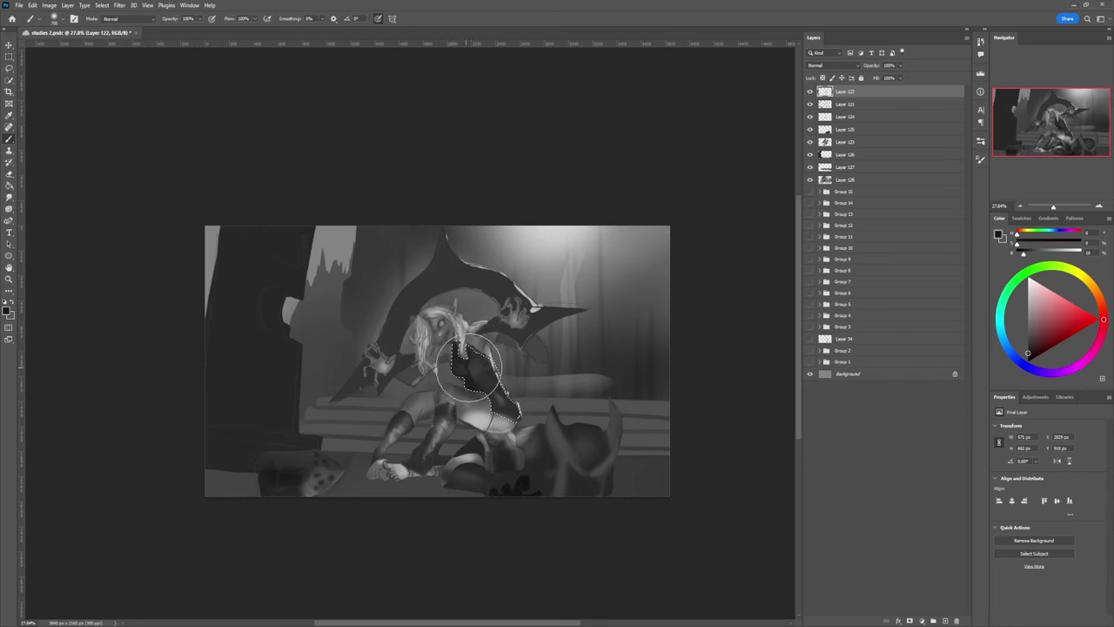
{"action": "key", "text": "ctrl+d"}
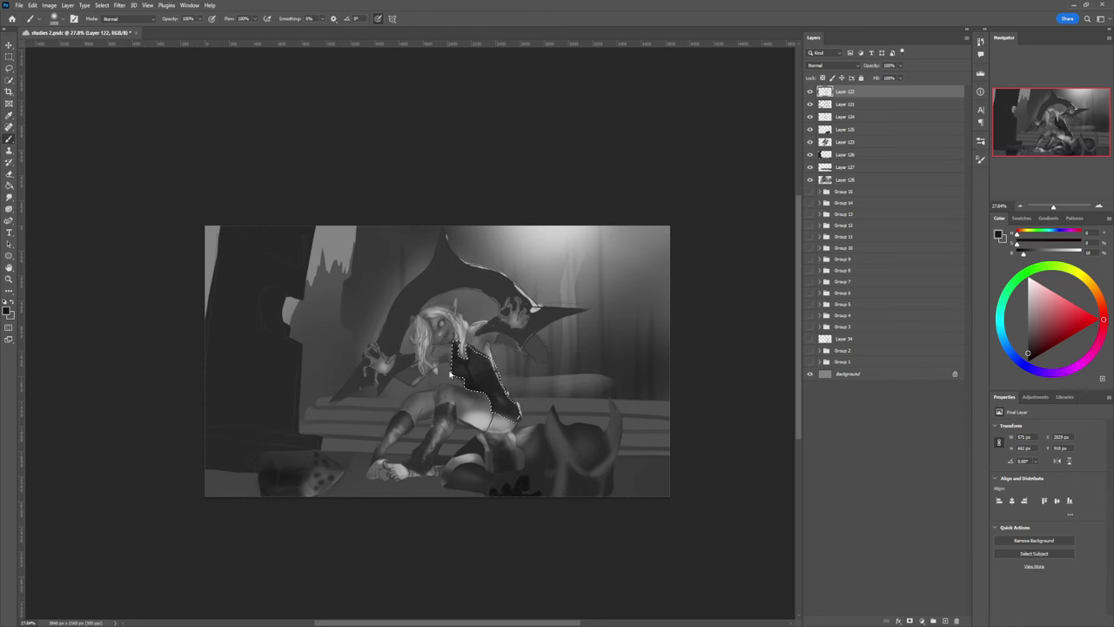
- Toggle Layer 123 off and on to check its contents, and make it the active layer
{"action": "key", "text": "l"}
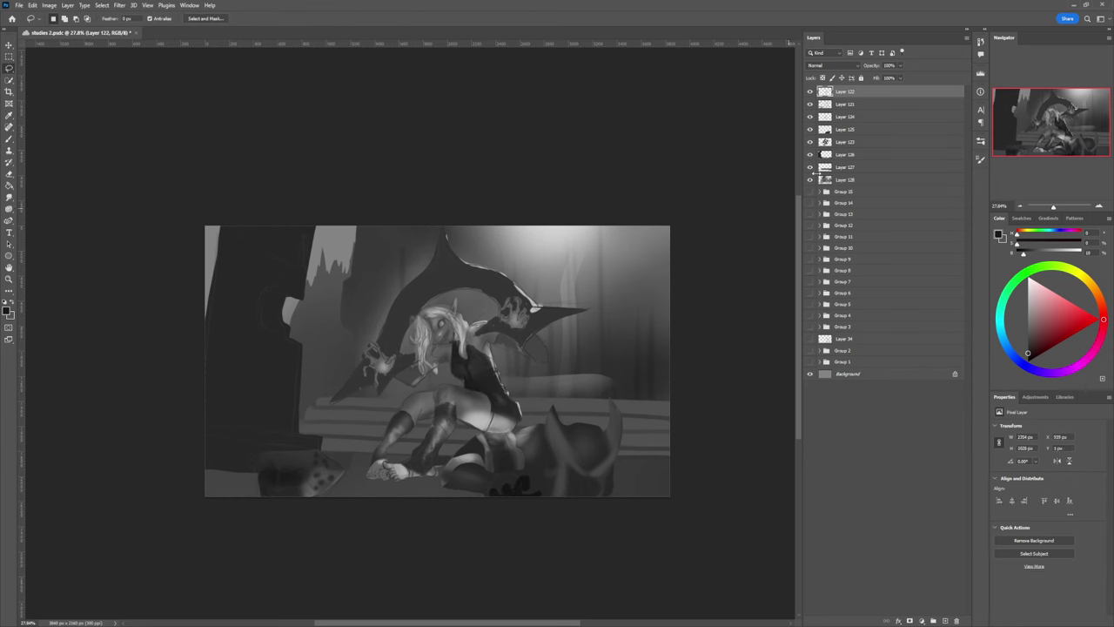
{"action": "left_click", "coordinate": [808, 105]}
{"action": "left_click", "coordinate": [810, 142]}
{"action": "left_click", "coordinate": [810, 143]}
{"action": "left_click", "coordinate": [810, 142]}
{"action": "left_click", "coordinate": [810, 142]}
{"action": "left_click", "coordinate": [843, 142]}
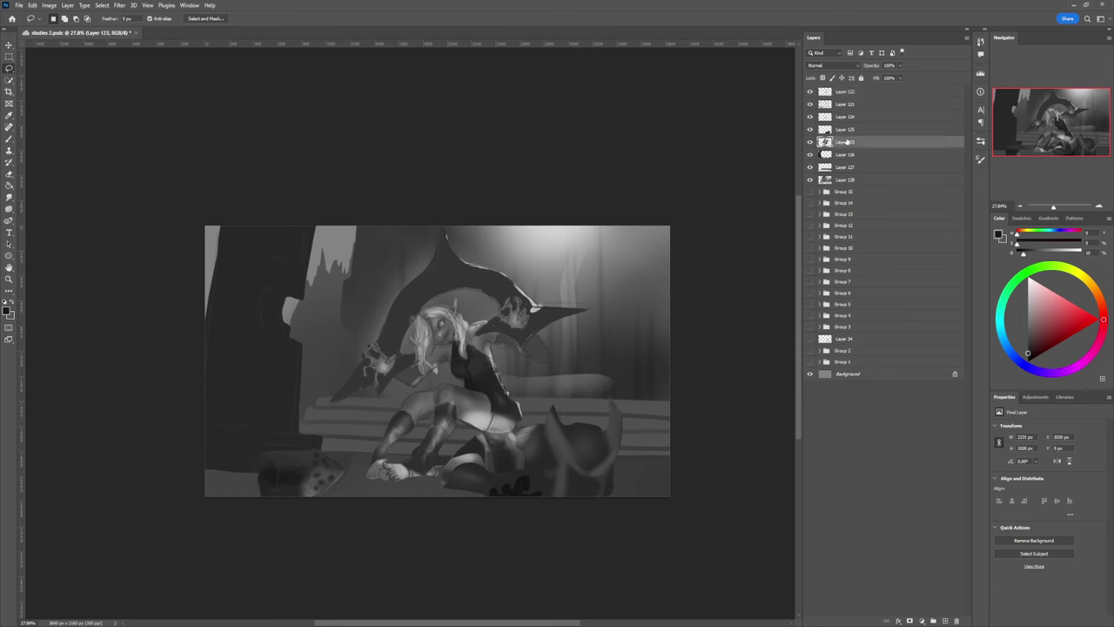
- Add a Brightness/Contrast adjustment clipped to Layer 123 and increase its contrast
{"action": "left_click", "coordinate": [1035, 397]}
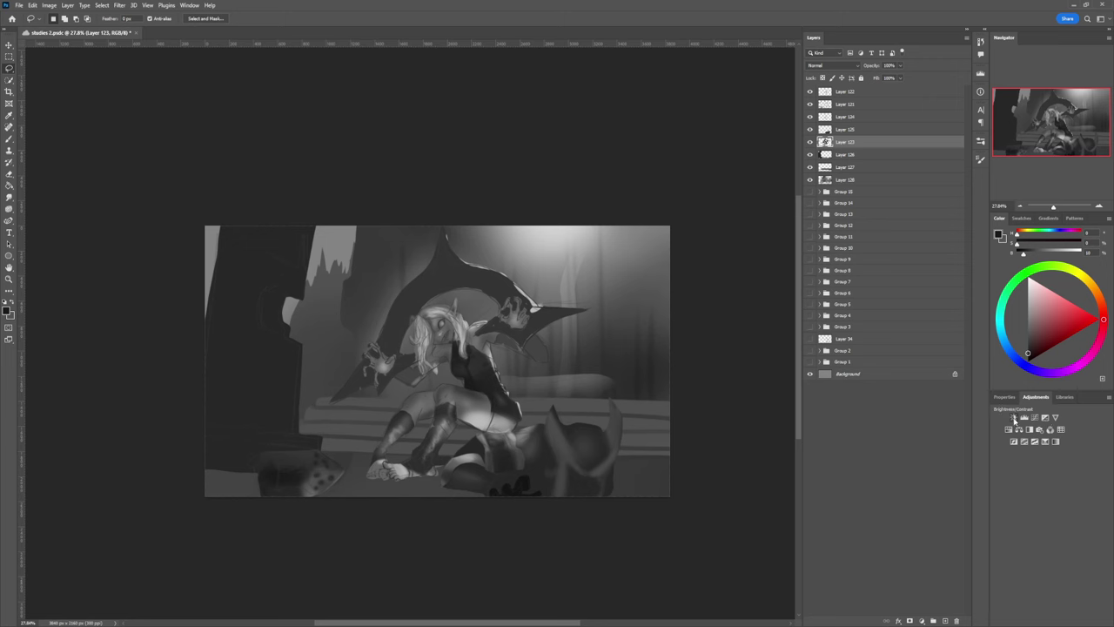
{"action": "left_click", "coordinate": [1015, 419]}
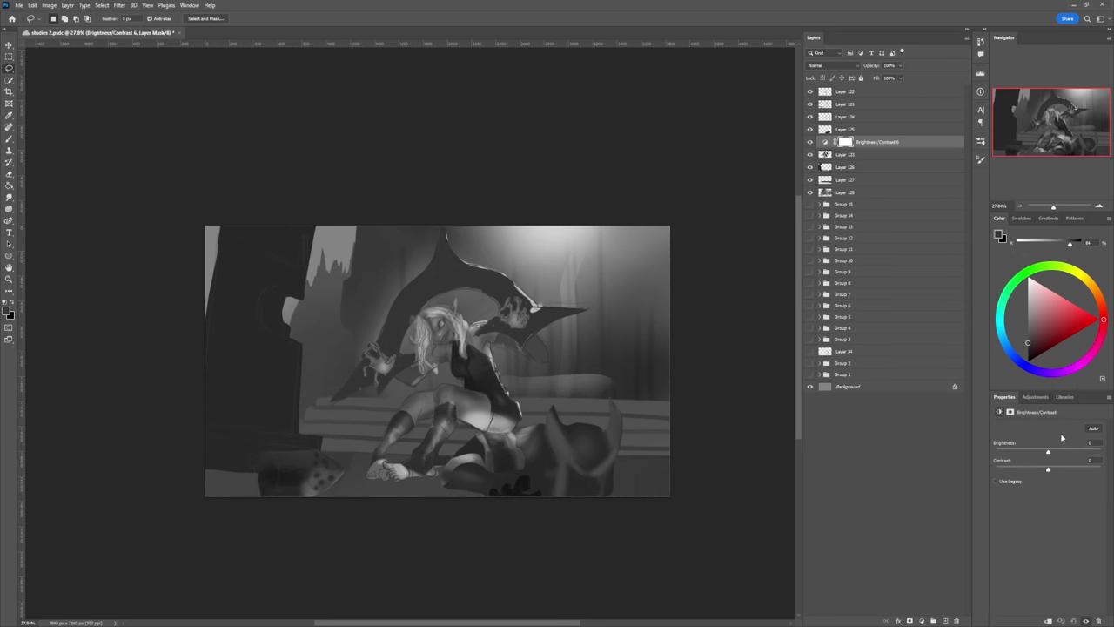
{"action": "left_click", "coordinate": [1050, 620]}
{"action": "left_click_drag", "start_coordinate": [1057, 475], "coordinate": [1081, 471]}
- Make Layer 122 active and paint a soft light-grey patch at 78% brightness on the ground below the figure's feet
{"action": "key", "text": "z"}
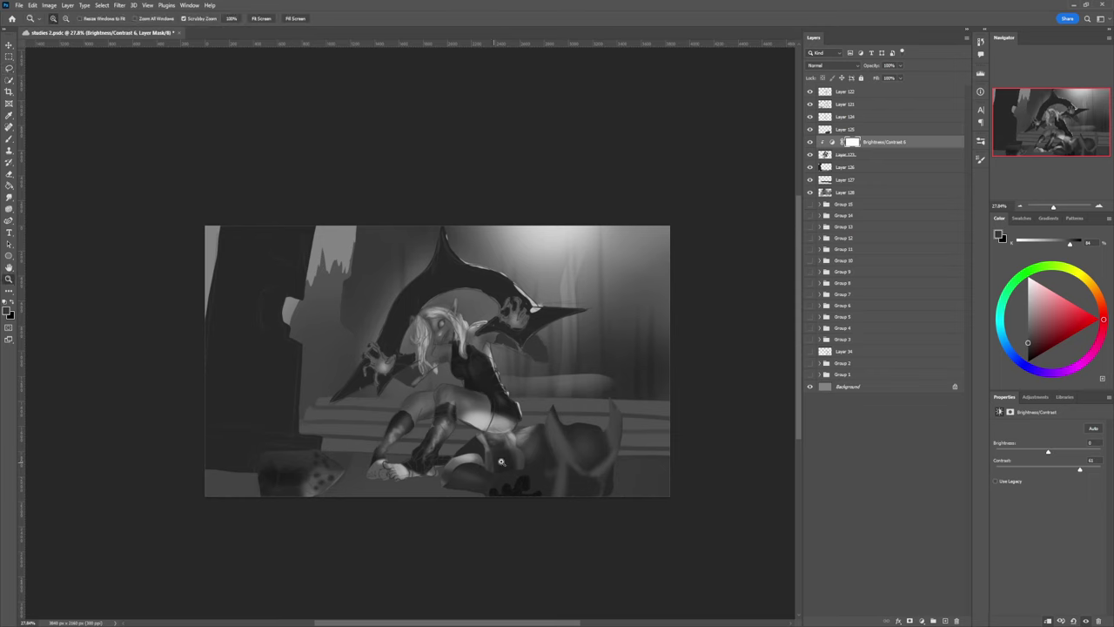
{"action": "left_click_drag", "start_coordinate": [525, 473], "coordinate": [446, 463]}
{"action": "left_click", "coordinate": [503, 476]}
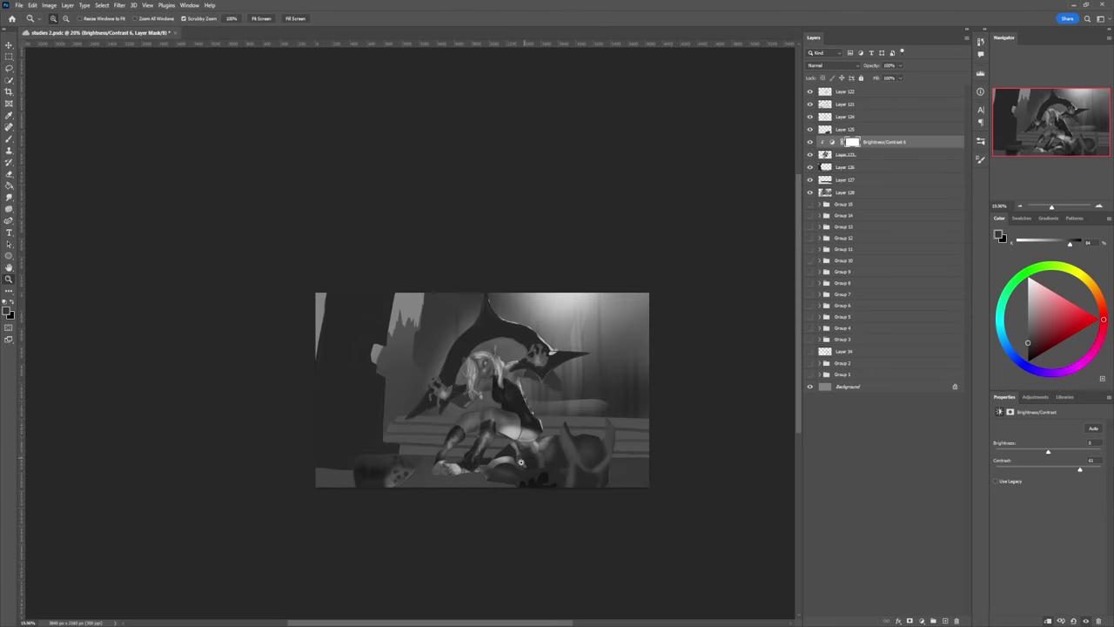
{"action": "key", "text": "l"}
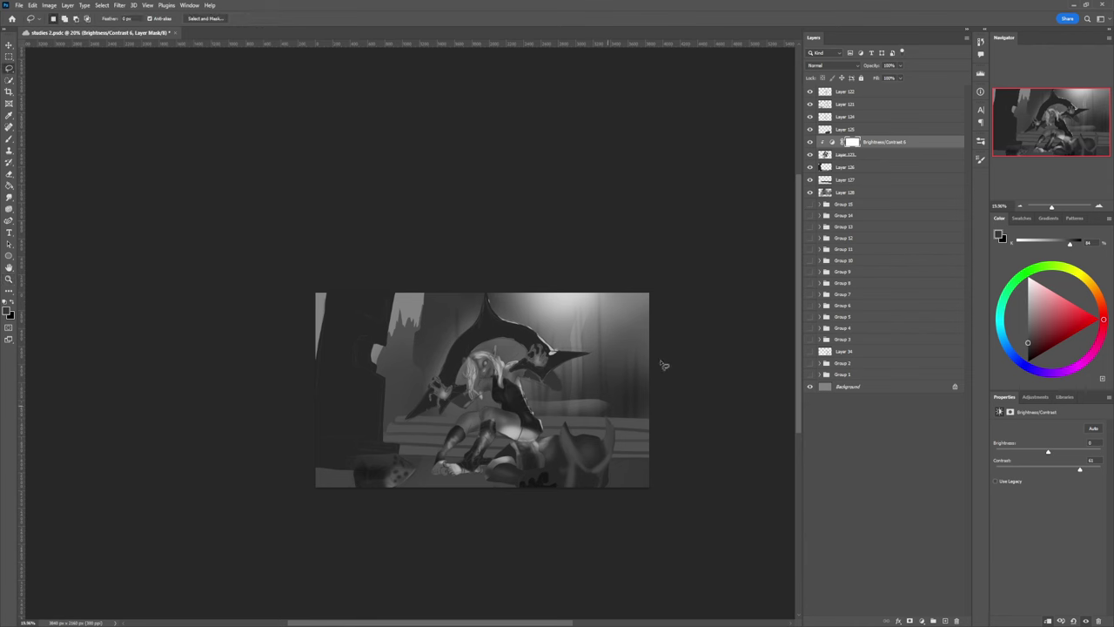
{"action": "left_click", "coordinate": [843, 92]}
{"action": "key", "text": "b"}
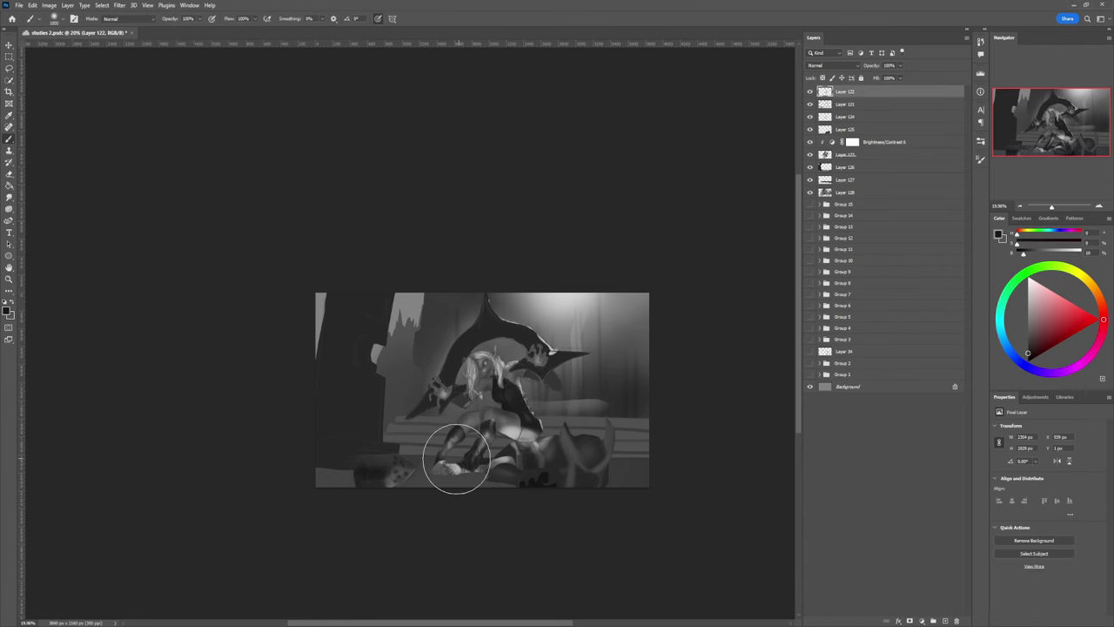
{"action": "key", "text": "bracketleft"}
{"action": "key", "text": "bracketleft"}
{"action": "key", "text": "bracketleft"}
{"action": "left_click", "coordinate": [1028, 296]}
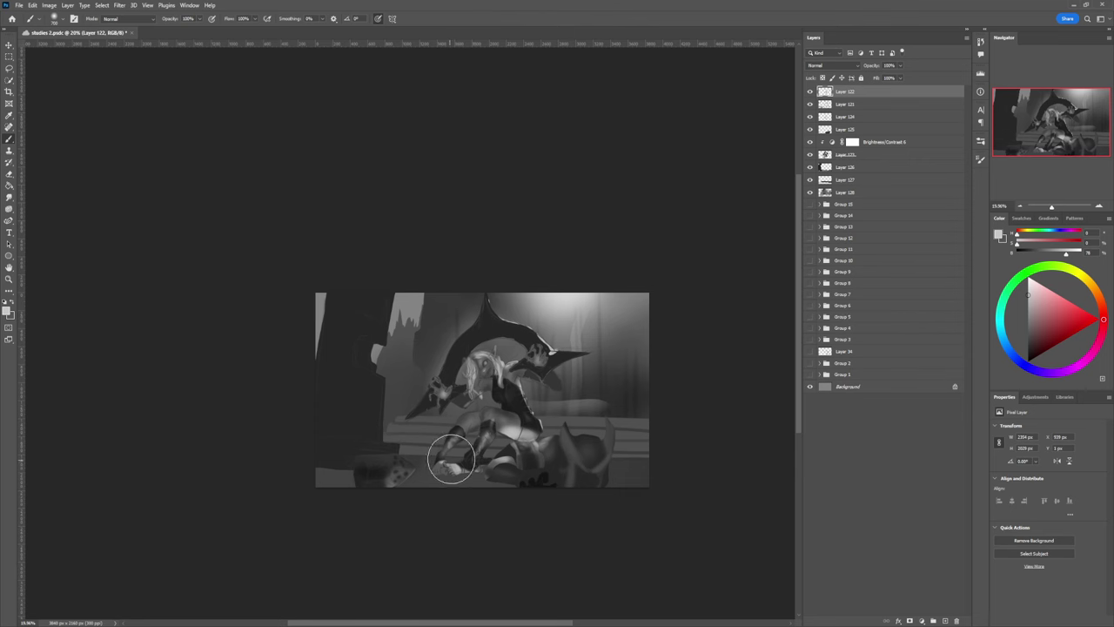
{"action": "key", "text": "bracketleft"}
{"action": "key", "text": "bracketleft"}
{"action": "key", "text": "bracketleft"}
{"action": "key", "text": "bracketleft"}
{"action": "key", "text": "bracketleft"}
{"action": "key", "text": "bracketleft"}
{"action": "key", "text": "bracketleft"}
{"action": "left_click", "coordinate": [450, 469]}
{"action": "mouse_move", "coordinate": [450, 470]}
{"action": "left_mouse_down"}
{"action": "mouse_move", "coordinate": [437, 477]}
{"action": "mouse_move", "coordinate": [475, 478]}
{"action": "mouse_move", "coordinate": [424, 473]}
{"action": "left_mouse_up"}
{"action": "key", "text": "bracketright"}
{"action": "key", "text": "bracketright"}
{"action": "key", "text": "bracketright"}
{"action": "key", "text": "bracketright"}
{"action": "key", "text": "bracketright"}
{"action": "key", "text": "bracketright"}
{"action": "key", "text": "bracketright"}
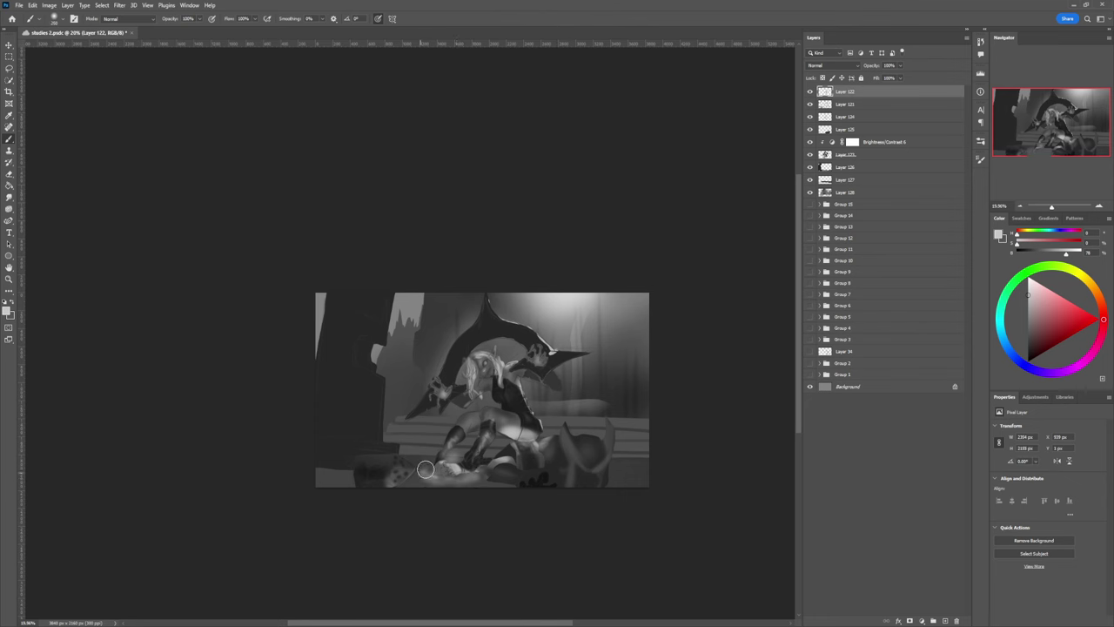
- Extend the light ground patches beside the feet and sample the dark grey from the ground to rework the area around them
{"action": "key", "text": "bracketleft"}
{"action": "key", "text": "bracketleft"}
{"action": "key", "text": "bracketleft"}
{"action": "key", "text": "bracketleft"}
{"action": "key", "text": "bracketleft"}
{"action": "key", "text": "bracketleft"}
{"action": "mouse_move", "coordinate": [420, 459]}
{"action": "left_mouse_down"}
{"action": "mouse_move", "coordinate": [433, 465]}
{"action": "mouse_move", "coordinate": [405, 457]}
{"action": "mouse_move", "coordinate": [420, 477]}
{"action": "mouse_move", "coordinate": [480, 485]}
{"action": "mouse_move", "coordinate": [418, 484]}
{"action": "mouse_move", "coordinate": [497, 484]}
{"action": "mouse_move", "coordinate": [451, 477]}
{"action": "left_mouse_up"}
{"action": "key", "text": "bracketright"}
{"action": "left_click", "coordinate": [495, 486], "text": "alt"}
{"action": "key", "text": "bracketleft"}
{"action": "key", "text": "bracketleft"}
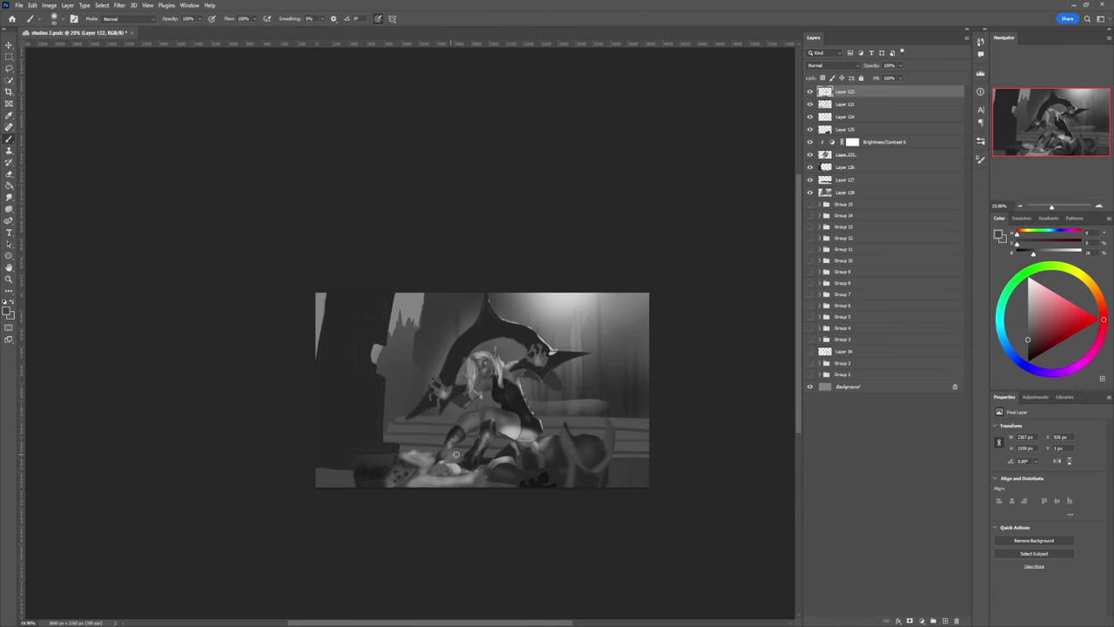
- Paint a bright highlight down the centre of the hat above the head with grey at 81% brightness
{"action": "key", "text": "z"}
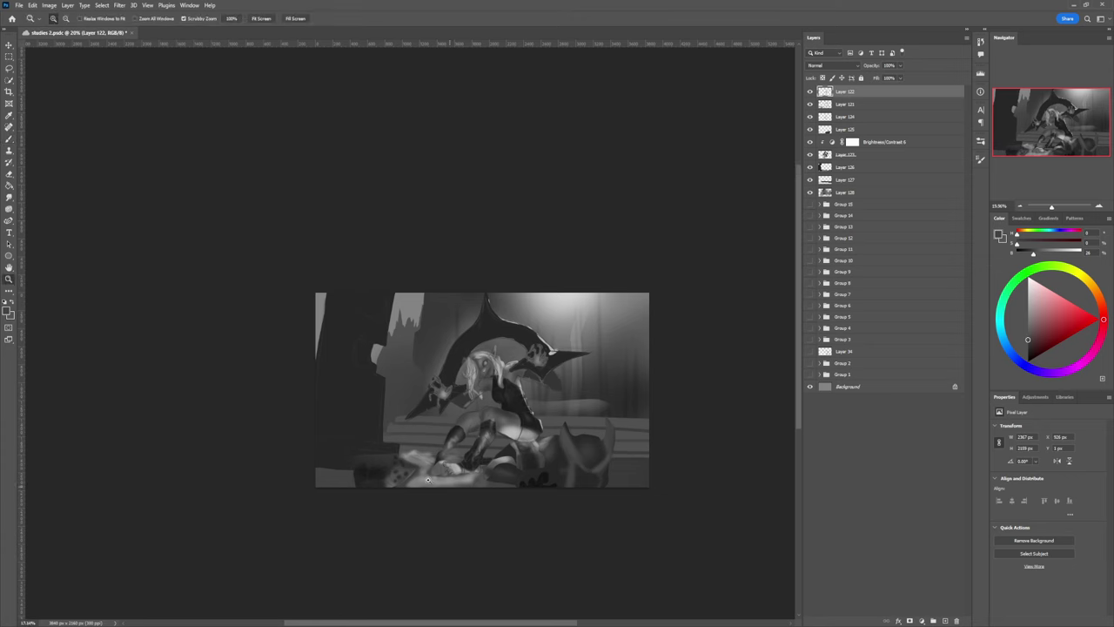
{"action": "left_click_drag", "start_coordinate": [454, 487], "coordinate": [398, 484]}
{"action": "left_click_drag", "start_coordinate": [536, 443], "coordinate": [592, 440]}
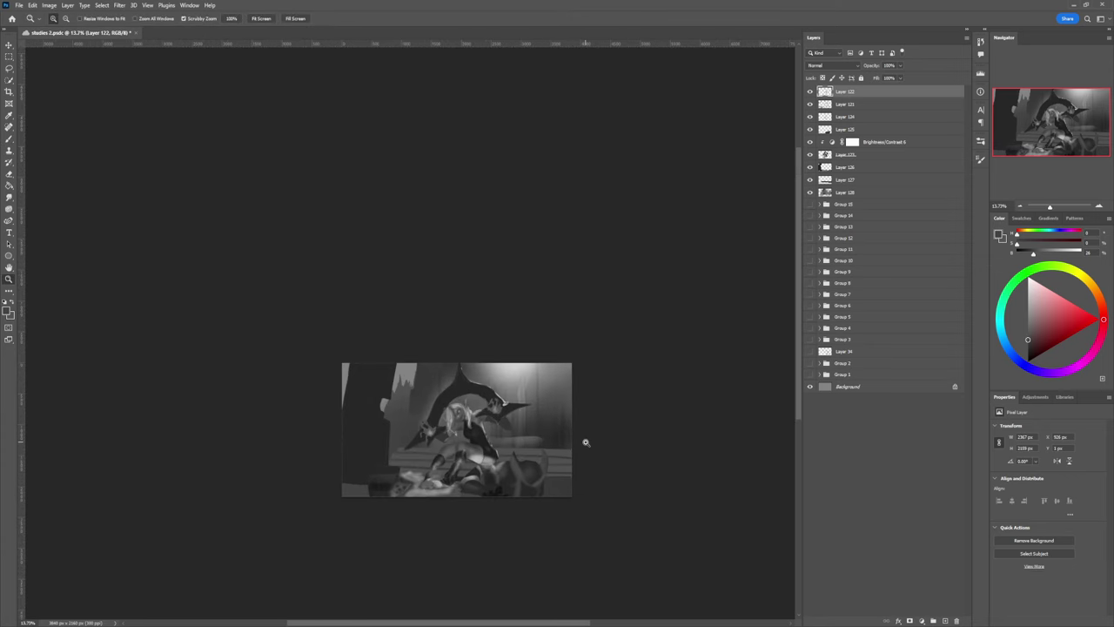
{"action": "left_click_drag", "start_coordinate": [498, 523], "coordinate": [511, 527]}
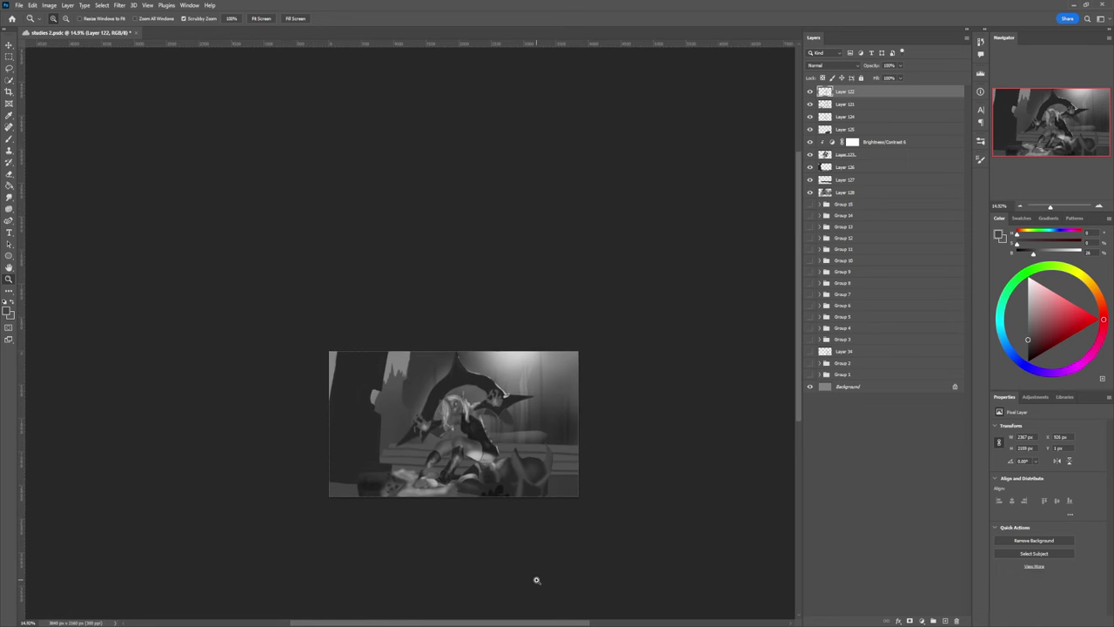
{"action": "scroll", "coordinate": [483, 517], "scroll_direction": "up", "scroll_amount": 3}
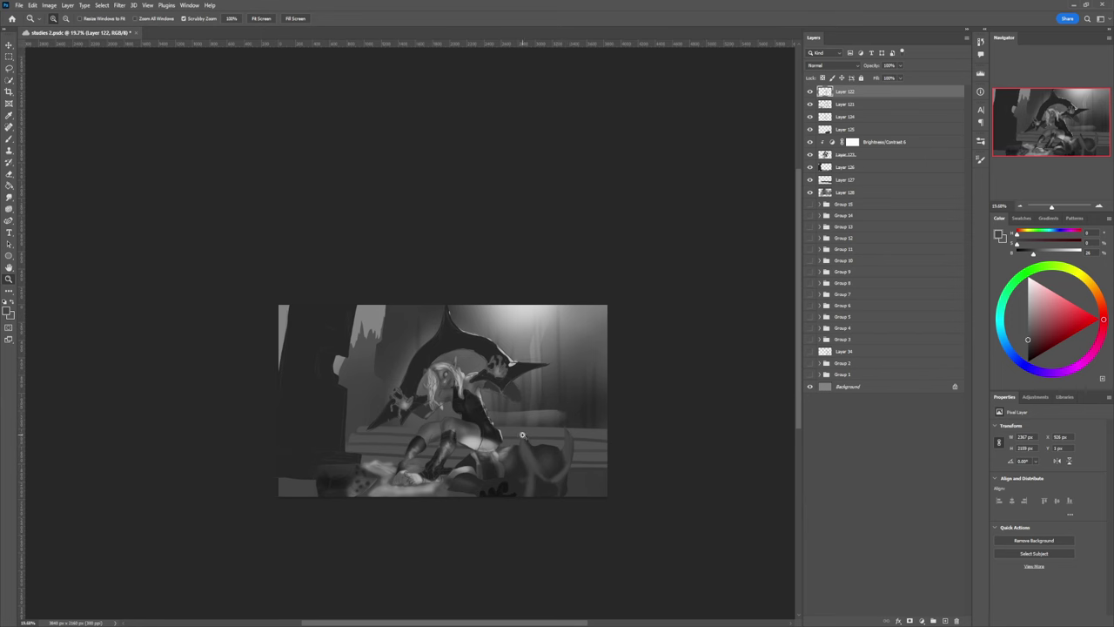
{"action": "key", "text": "b"}
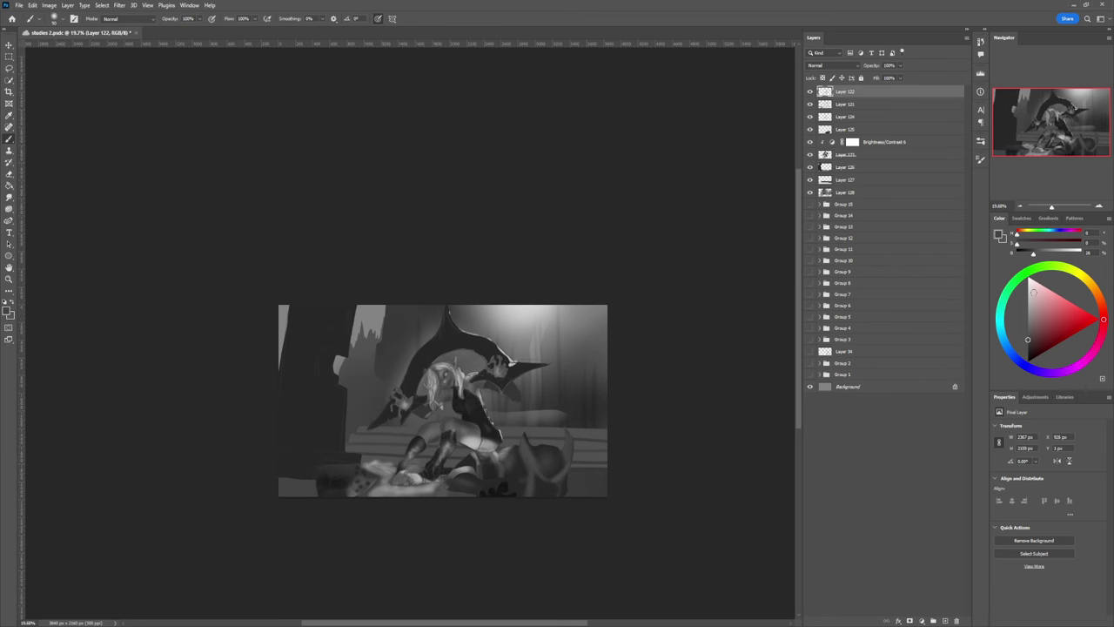
{"action": "left_click", "coordinate": [1033, 292]}
{"action": "left_click_drag", "start_coordinate": [446, 330], "coordinate": [447, 349]}
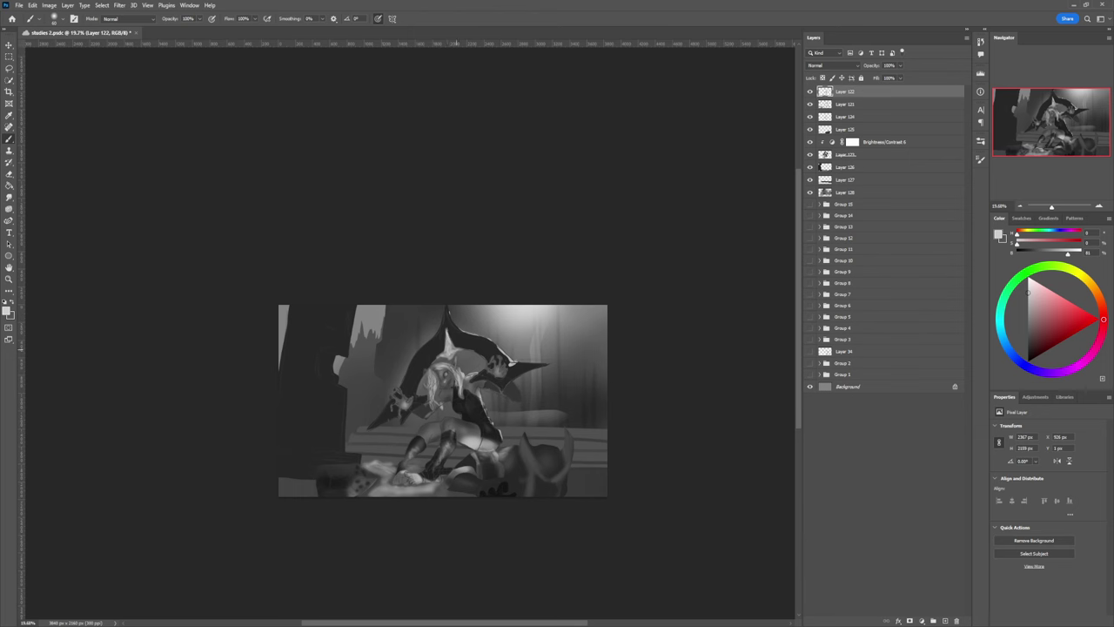
{"action": "left_click_drag", "start_coordinate": [451, 334], "coordinate": [435, 363]}
- Lighten the inner edge of the hat beside the figure's hair with small strokes of the same light grey
{"action": "key", "text": "bracketright"}
{"action": "key", "text": "bracketright"}
{"action": "key", "text": "bracketright"}
{"action": "key", "text": "bracketright"}
{"action": "key", "text": "bracketright"}
{"action": "key", "text": "bracketright"}
{"action": "key", "text": "bracketright"}
{"action": "key", "text": "bracketright"}
{"action": "key", "text": "bracketright"}
{"action": "key", "text": "bracketright"}
{"action": "key", "text": "bracketright"}
{"action": "key", "text": "bracketleft"}
{"action": "key", "text": "bracketleft"}
{"action": "key", "text": "bracketleft"}
{"action": "key", "text": "bracketleft"}
{"action": "key", "text": "bracketleft"}
{"action": "key", "text": "bracketleft"}
{"action": "key", "text": "bracketleft"}
{"action": "key", "text": "bracketleft"}
{"action": "key", "text": "bracketleft"}
{"action": "key", "text": "bracketleft"}
{"action": "key", "text": "bracketleft"}
{"action": "key", "text": "bracketleft"}
{"action": "key", "text": "bracketleft"}
{"action": "key", "text": "bracketleft"}
{"action": "key", "text": "bracketleft"}
{"action": "key", "text": "bracketleft"}
{"action": "key", "text": "bracketleft"}
{"action": "left_click_drag", "start_coordinate": [426, 371], "coordinate": [416, 392]}
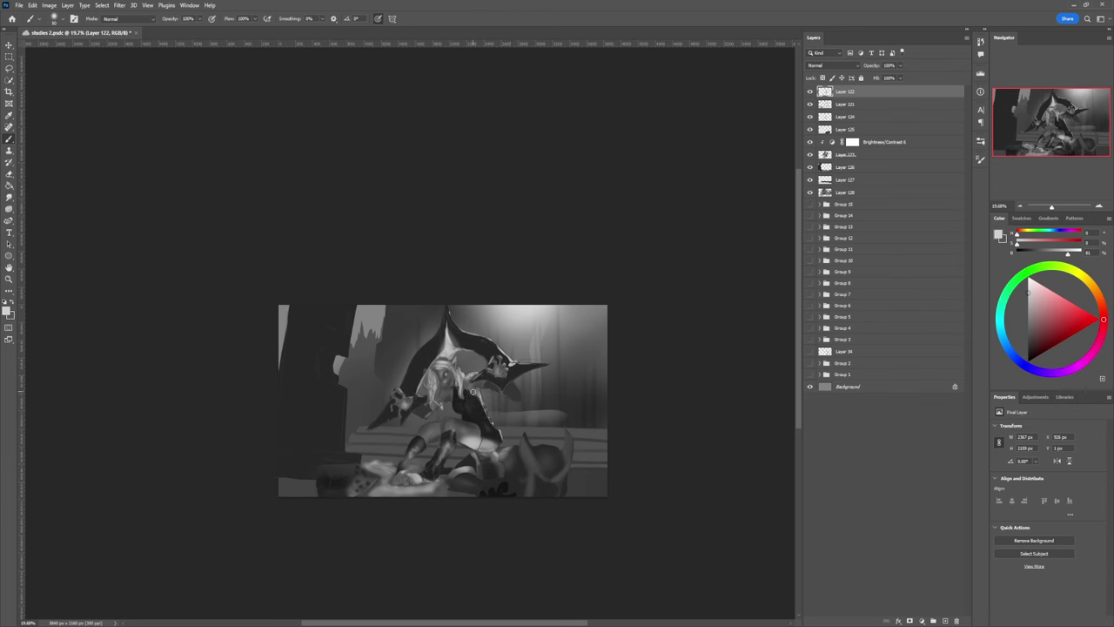
- Paint light details on the chest and seams of the torso garment and set the brush grey to 44% brightness
{"action": "key", "text": "bracketright"}
{"action": "key", "text": "bracketright"}
{"action": "key", "text": "bracketright"}
{"action": "key", "text": "bracketright"}
{"action": "key", "text": "bracketright"}
{"action": "key", "text": "bracketright"}
{"action": "key", "text": "bracketright"}
{"action": "key", "text": "bracketright"}
{"action": "key", "text": "bracketright"}
{"action": "key", "text": "bracketleft"}
{"action": "key", "text": "bracketleft"}
{"action": "key", "text": "bracketleft"}
{"action": "key", "text": "bracketleft"}
{"action": "key", "text": "bracketleft"}
{"action": "key", "text": "bracketleft"}
{"action": "key", "text": "bracketleft"}
{"action": "key", "text": "bracketleft"}
{"action": "left_click", "coordinate": [1028, 325]}
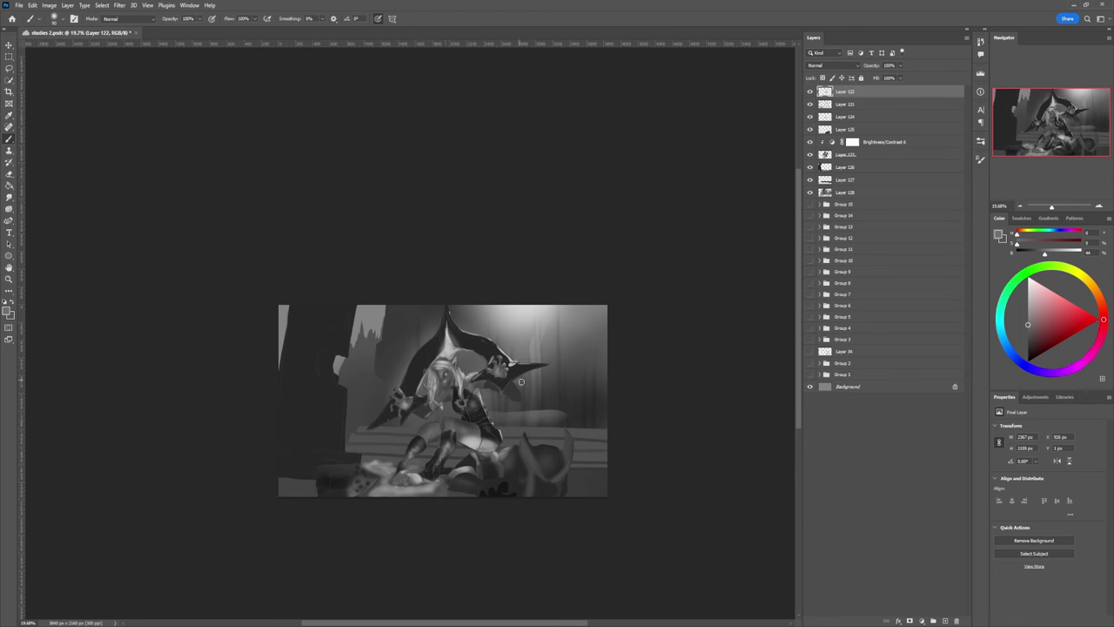
- Lasso the figure's thighs, shade them with soft strokes of grey at 16% brightness and clear the selection
{"action": "key", "text": "l"}
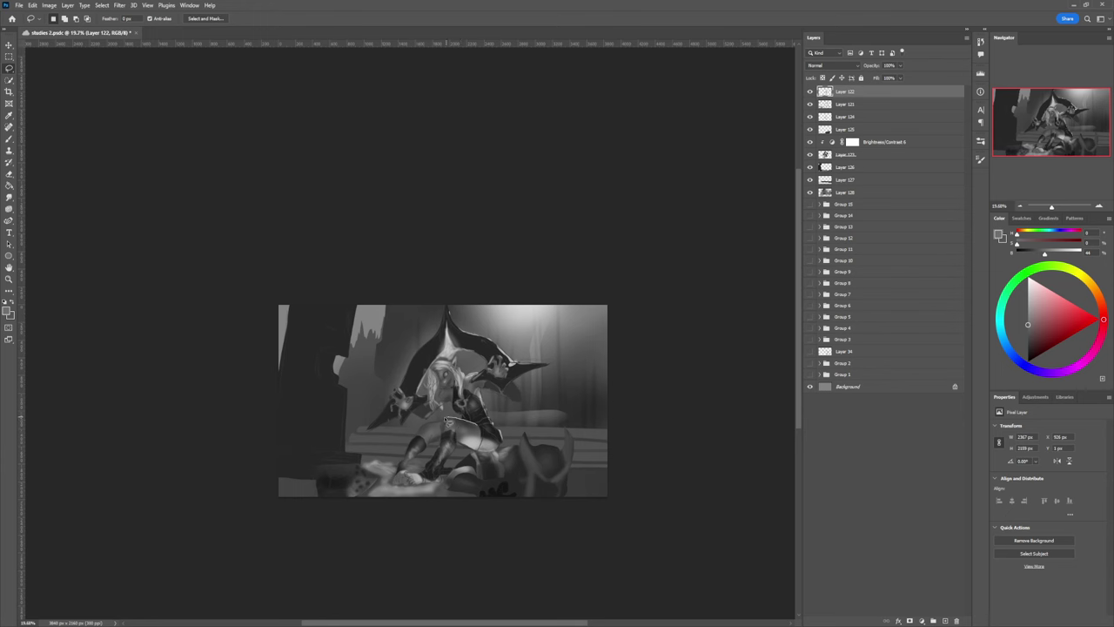
{"action": "mouse_move", "coordinate": [420, 435]}
{"action": "left_mouse_down"}
{"action": "mouse_move", "coordinate": [431, 448]}
{"action": "mouse_move", "coordinate": [484, 438]}
{"action": "left_mouse_up"}
{"action": "key", "text": "b"}
{"action": "left_click", "coordinate": [1027, 348]}
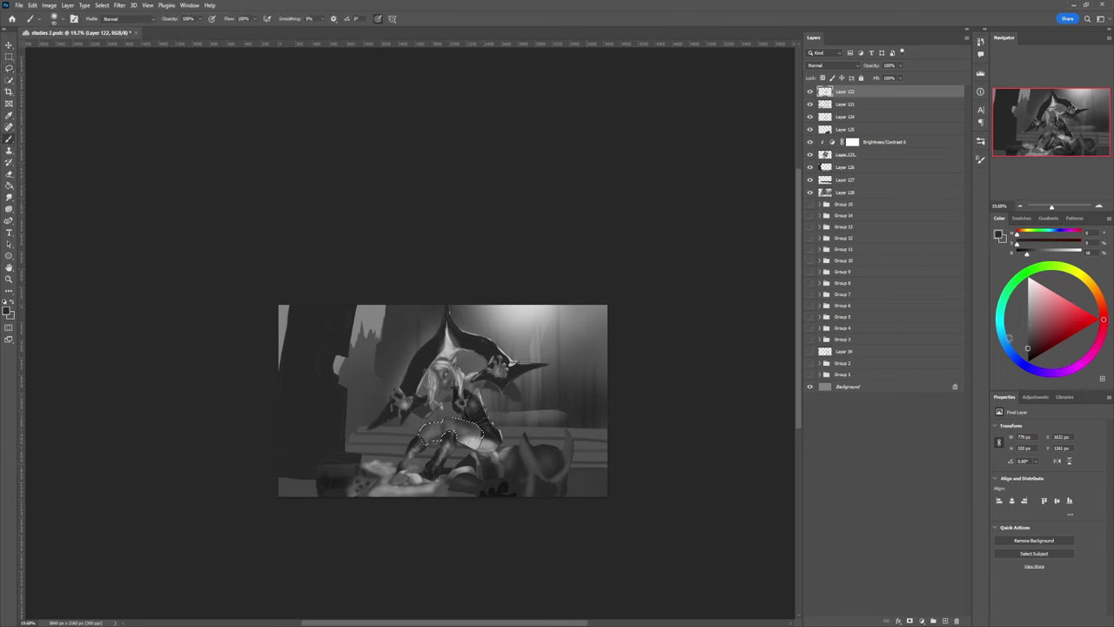
{"action": "key", "text": "]"}
{"action": "key", "text": "]"}
{"action": "key", "text": "]"}
{"action": "key", "text": "]"}
{"action": "key", "text": "]"}
{"action": "key", "text": "]"}
{"action": "key", "text": "]"}
{"action": "key", "text": "]"}
{"action": "key", "text": "]"}
{"action": "key", "text": "bracketleft"}
{"action": "key", "text": "bracketleft"}
{"action": "key", "text": "bracketleft"}
{"action": "key", "text": "l"}
{"action": "key", "text": "ctrl+d"}
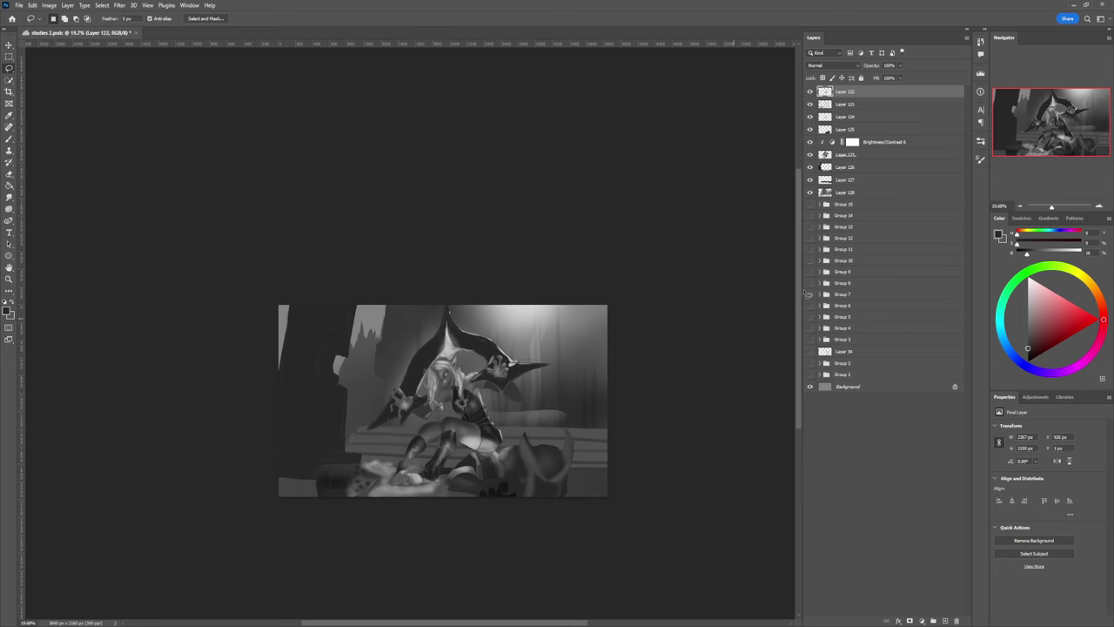
- Make Layer 127 active and brush a soft glow of grey at 61% brightness behind the figure's legs and lower hat tip
{"action": "left_click", "coordinate": [852, 178]}
{"action": "left_click", "coordinate": [1027, 309]}
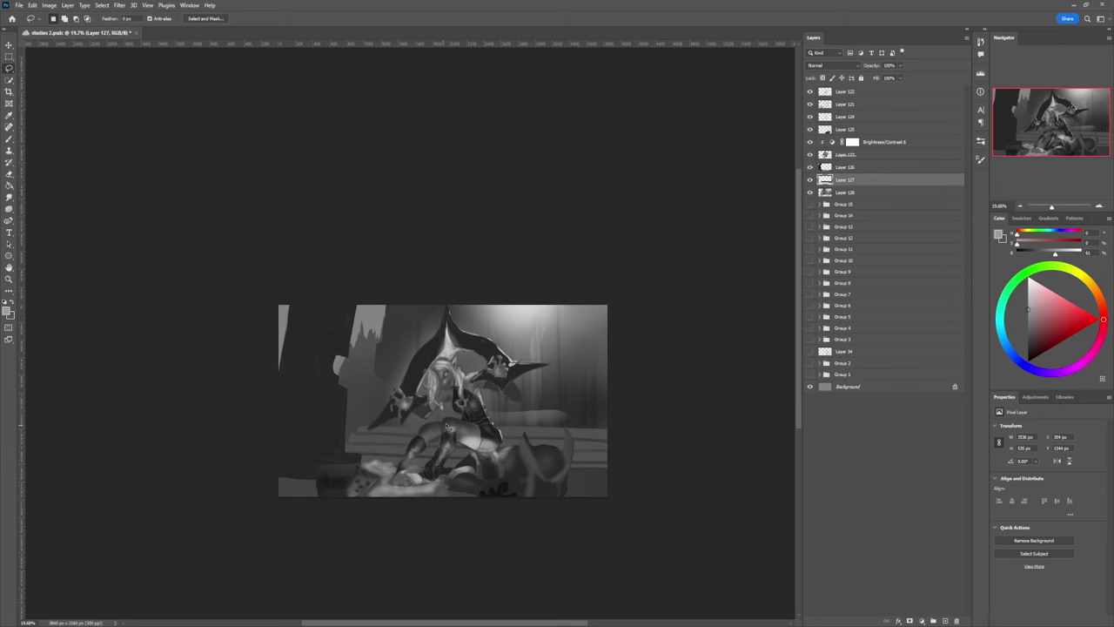
{"action": "key", "text": "b"}
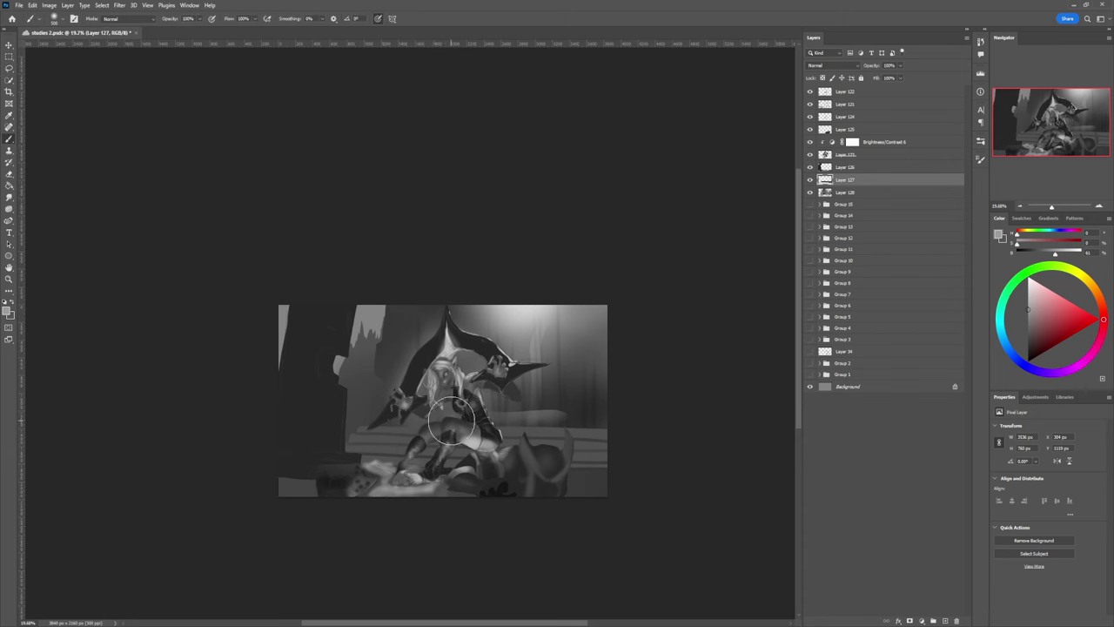
{"action": "key", "text": "bracketright"}
{"action": "key", "text": "bracketright"}
{"action": "key", "text": "bracketright"}
{"action": "mouse_move", "coordinate": [425, 432]}
{"action": "left_mouse_down"}
{"action": "mouse_move", "coordinate": [462, 418]}
{"action": "mouse_move", "coordinate": [432, 421]}
{"action": "mouse_move", "coordinate": [469, 395]}
{"action": "mouse_move", "coordinate": [454, 405]}
{"action": "mouse_move", "coordinate": [479, 424]}
{"action": "mouse_move", "coordinate": [501, 406]}
{"action": "mouse_move", "coordinate": [490, 420]}
{"action": "mouse_move", "coordinate": [485, 387]}
{"action": "mouse_move", "coordinate": [493, 411]}
{"action": "mouse_move", "coordinate": [407, 413]}
{"action": "mouse_move", "coordinate": [401, 401]}
{"action": "mouse_move", "coordinate": [400, 419]}
{"action": "mouse_move", "coordinate": [409, 410]}
{"action": "mouse_move", "coordinate": [391, 412]}
{"action": "left_mouse_up"}
- Extend the background glow behind the torso and raised arm with a much larger soft brush
{"action": "key", "text": "bracketright"}
{"action": "key", "text": "bracketright"}
{"action": "key", "text": "bracketright"}
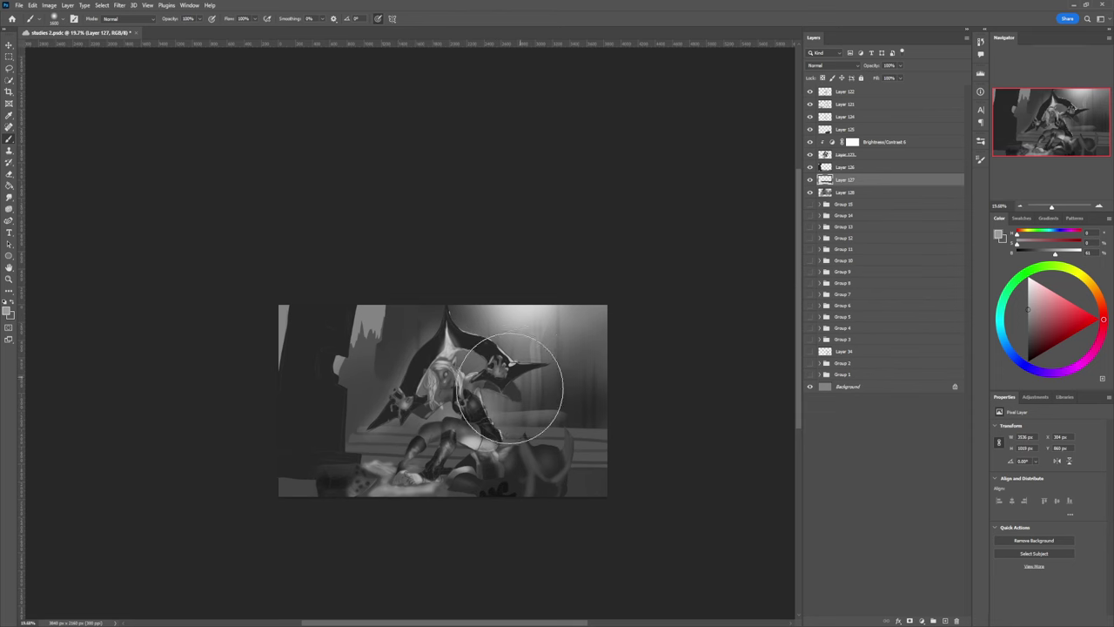
{"action": "mouse_move", "coordinate": [509, 388]}
{"action": "left_mouse_down"}
{"action": "mouse_move", "coordinate": [528, 418]}
{"action": "mouse_move", "coordinate": [513, 397]}
{"action": "mouse_move", "coordinate": [493, 438]}
{"action": "mouse_move", "coordinate": [522, 433]}
{"action": "mouse_move", "coordinate": [540, 402]}
{"action": "mouse_move", "coordinate": [500, 434]}
{"action": "left_mouse_up"}
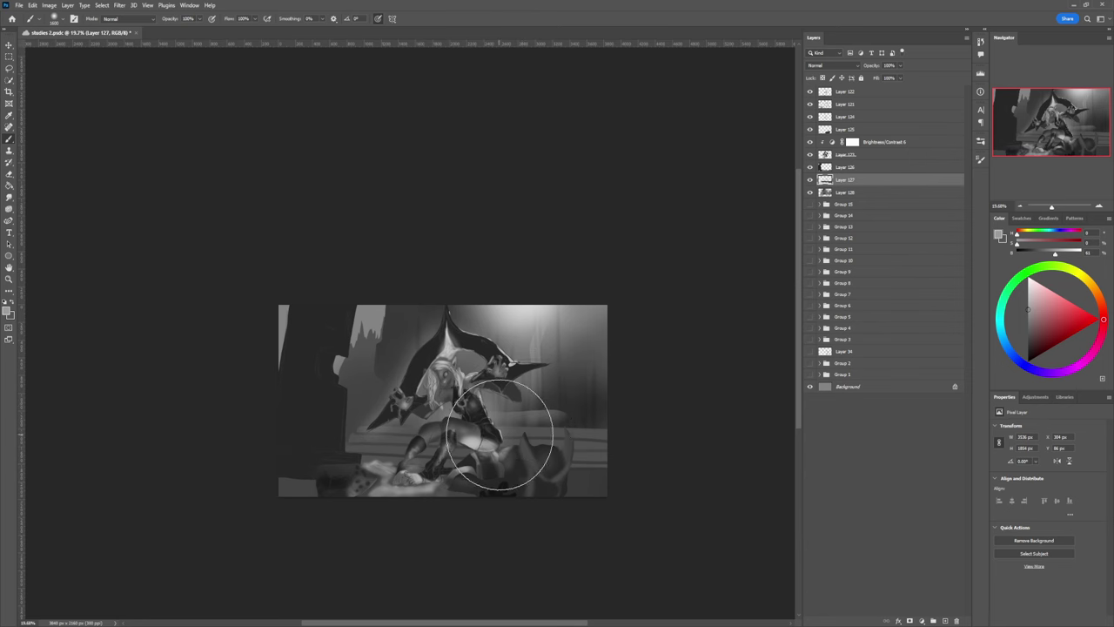
{"action": "key", "text": "bracketleft"}
{"action": "key", "text": "bracketleft"}
{"action": "key", "text": "bracketleft"}
{"action": "key", "text": "bracketleft"}
{"action": "key", "text": "bracketleft"}
{"action": "key", "text": "bracketleft"}
{"action": "key", "text": "bracketleft"}
{"action": "key", "text": "bracketleft"}
{"action": "key", "text": "bracketleft"}
{"action": "key", "text": "bracketleft"}
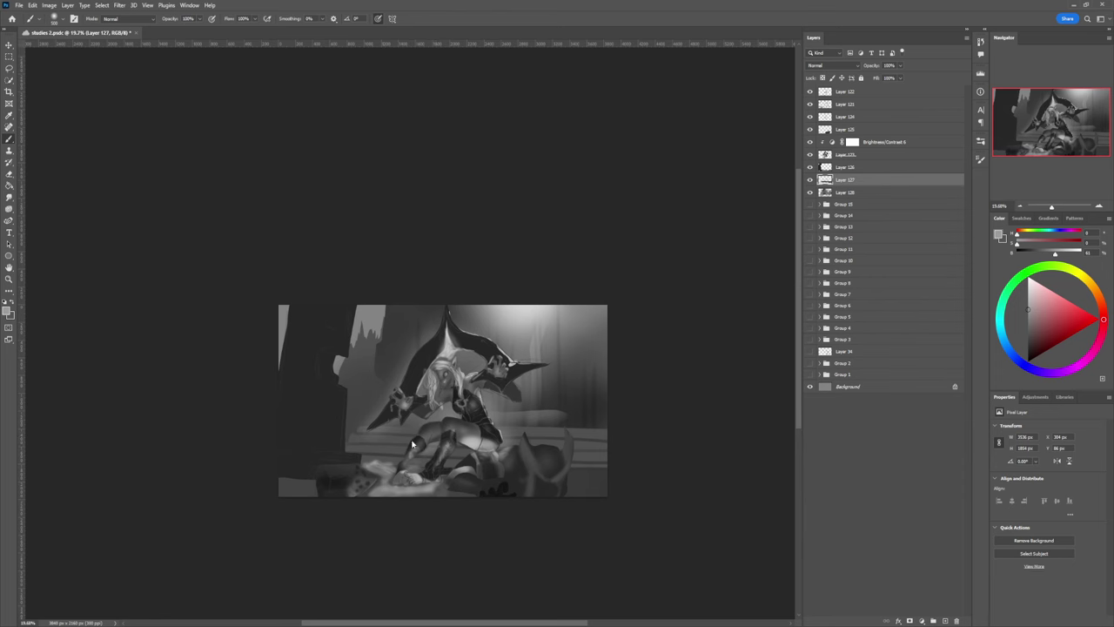
- Examine the painting's overall values at thumbnail size and up close around the legs
{"action": "key", "text": "z"}
{"action": "left_click_drag", "start_coordinate": [453, 446], "coordinate": [405, 442]}
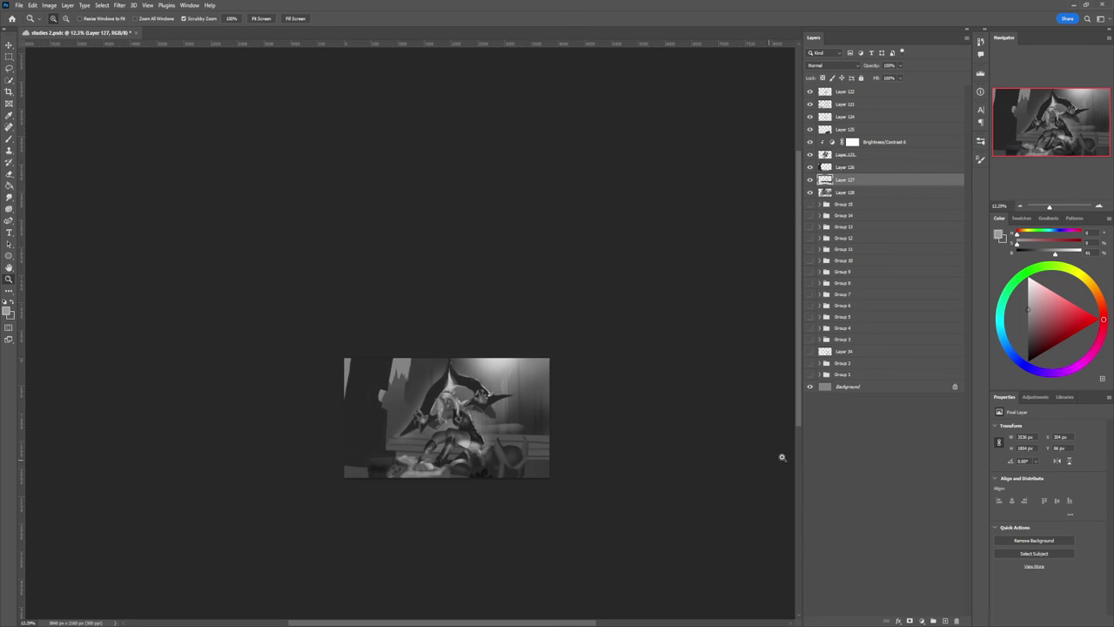
{"action": "left_click_drag", "start_coordinate": [801, 358], "coordinate": [799, 397]}
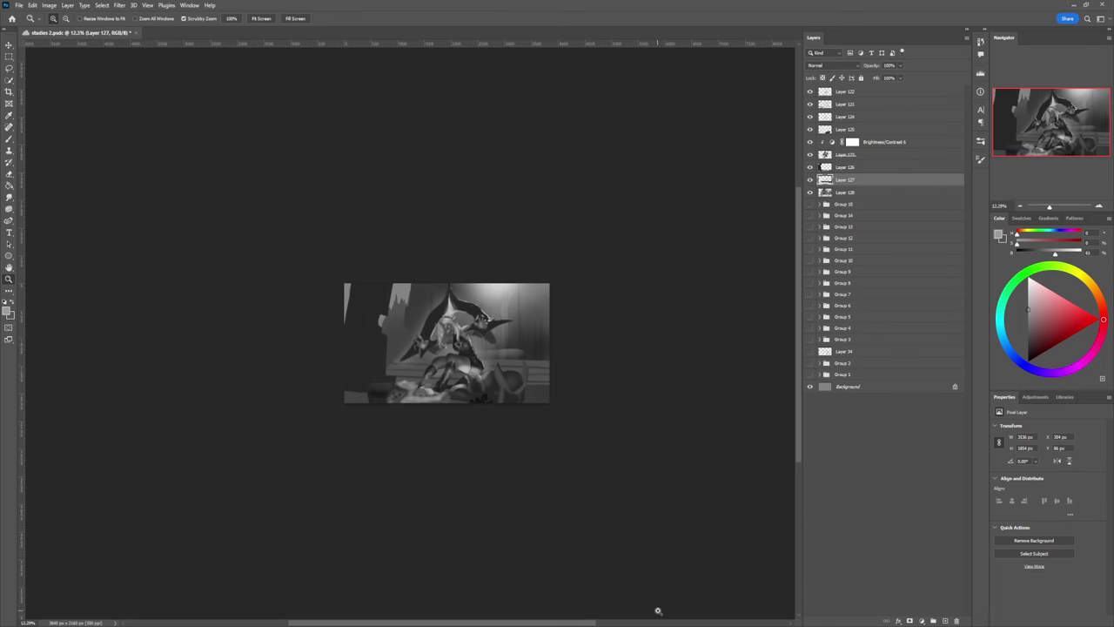
{"action": "scroll", "coordinate": [474, 411], "scroll_direction": "up", "scroll_amount": 2}
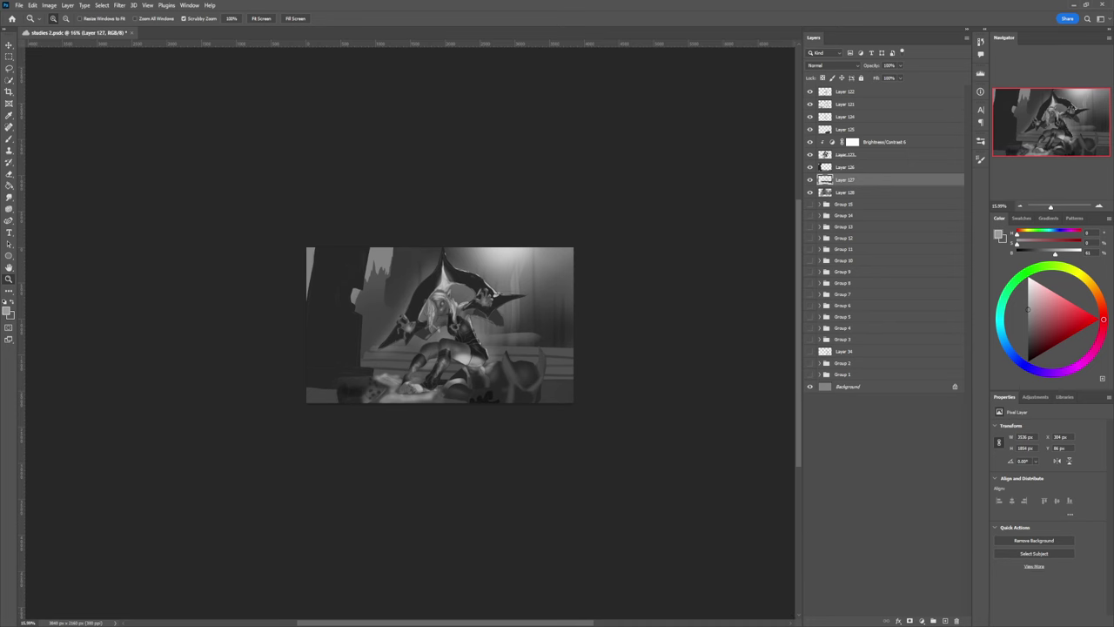
{"action": "left_click", "coordinate": [457, 331]}
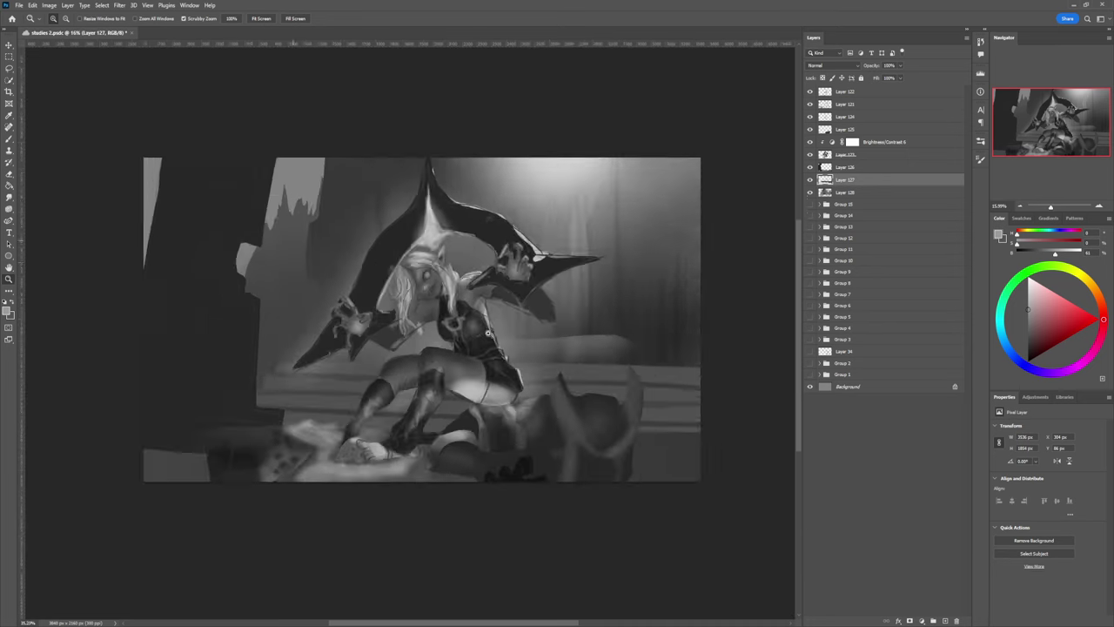
{"action": "left_click", "coordinate": [467, 300]}
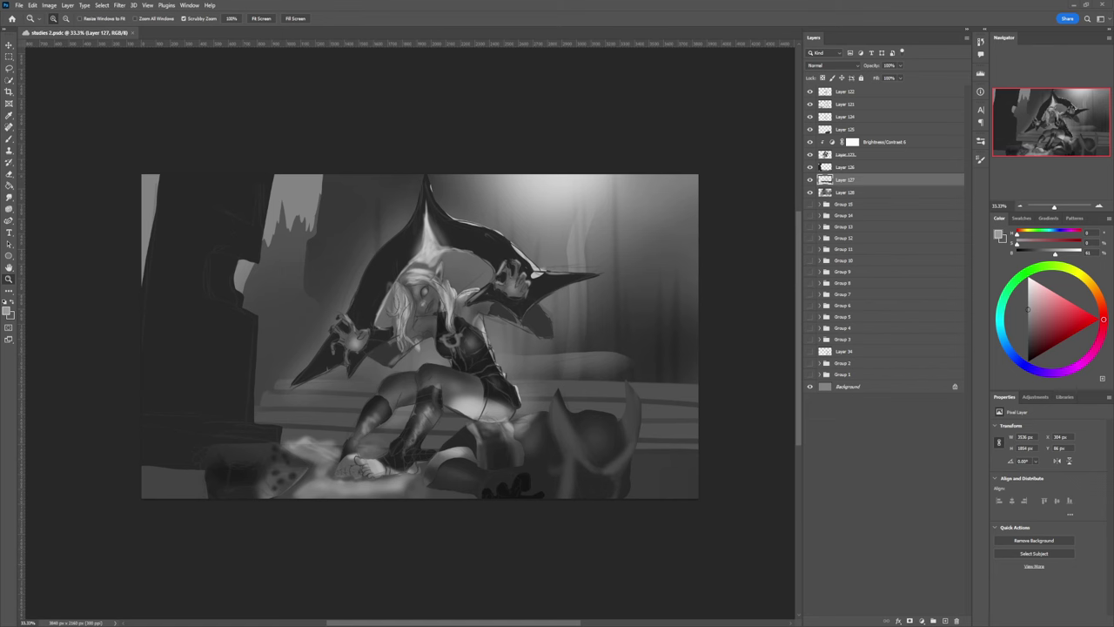
{"action": "mouse_move", "coordinate": [560, 433]}
{"action": "left_mouse_down"}
{"action": "mouse_move", "coordinate": [579, 436]}
{"action": "mouse_move", "coordinate": [520, 431]}
{"action": "left_mouse_up"}
{"action": "left_click_drag", "start_coordinate": [478, 485], "coordinate": [508, 455]}
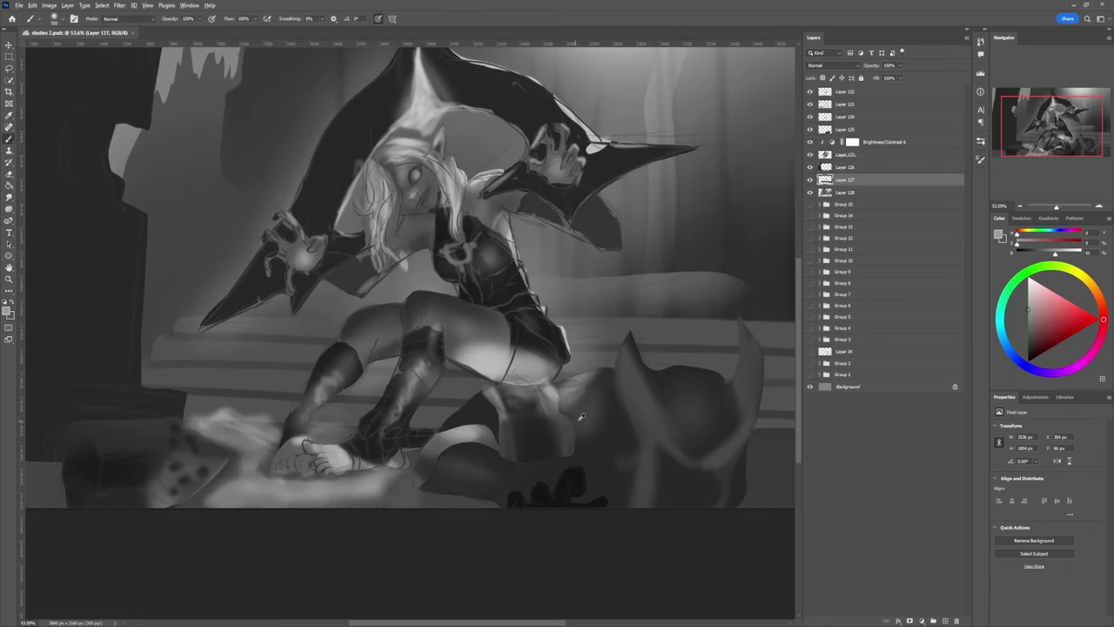
- Sample the dark grey of the horned creature and paint a dark mass behind and between the figure's lower legs
{"action": "left_click", "coordinate": [609, 429], "text": "alt"}
{"action": "key", "text": "bracketleft"}
{"action": "key", "text": "bracketleft"}
{"action": "key", "text": "bracketleft"}
{"action": "key", "text": "bracketleft"}
{"action": "key", "text": "bracketleft"}
{"action": "key", "text": "bracketleft"}
{"action": "key", "text": "bracketleft"}
{"action": "key", "text": "bracketleft"}
{"action": "mouse_move", "coordinate": [489, 402]}
{"action": "left_mouse_down"}
{"action": "mouse_move", "coordinate": [430, 391]}
{"action": "mouse_move", "coordinate": [441, 420]}
{"action": "mouse_move", "coordinate": [425, 422]}
{"action": "mouse_move", "coordinate": [413, 401]}
{"action": "mouse_move", "coordinate": [365, 382]}
{"action": "mouse_move", "coordinate": [351, 405]}
{"action": "mouse_move", "coordinate": [342, 400]}
{"action": "mouse_move", "coordinate": [389, 396]}
{"action": "mouse_move", "coordinate": [356, 385]}
{"action": "mouse_move", "coordinate": [360, 365]}
{"action": "mouse_move", "coordinate": [434, 390]}
{"action": "mouse_move", "coordinate": [383, 389]}
{"action": "mouse_move", "coordinate": [418, 379]}
{"action": "mouse_move", "coordinate": [375, 389]}
{"action": "mouse_move", "coordinate": [383, 396]}
{"action": "mouse_move", "coordinate": [318, 415]}
{"action": "left_mouse_up"}
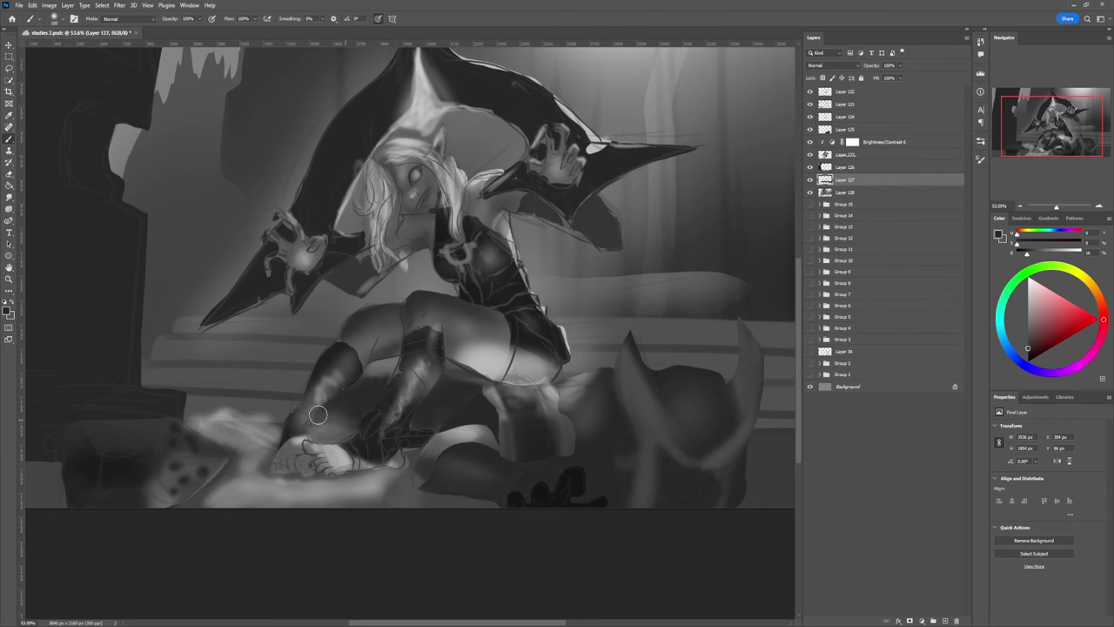
- Paint a small dark shape on the steps beside the figure's bent knee and check it in the whole composition
{"action": "key", "text": "bracketleft"}
{"action": "key", "text": "bracketleft"}
{"action": "key", "text": "bracketleft"}
{"action": "mouse_move", "coordinate": [297, 358]}
{"action": "left_mouse_down"}
{"action": "mouse_move", "coordinate": [305, 384]}
{"action": "mouse_move", "coordinate": [299, 349]}
{"action": "mouse_move", "coordinate": [273, 377]}
{"action": "mouse_move", "coordinate": [271, 404]}
{"action": "mouse_move", "coordinate": [258, 373]}
{"action": "mouse_move", "coordinate": [260, 363]}
{"action": "mouse_move", "coordinate": [267, 388]}
{"action": "mouse_move", "coordinate": [270, 358]}
{"action": "mouse_move", "coordinate": [302, 344]}
{"action": "mouse_move", "coordinate": [269, 383]}
{"action": "mouse_move", "coordinate": [311, 330]}
{"action": "mouse_move", "coordinate": [312, 378]}
{"action": "mouse_move", "coordinate": [314, 352]}
{"action": "mouse_move", "coordinate": [322, 374]}
{"action": "mouse_move", "coordinate": [329, 352]}
{"action": "mouse_move", "coordinate": [323, 381]}
{"action": "mouse_move", "coordinate": [313, 363]}
{"action": "mouse_move", "coordinate": [305, 375]}
{"action": "mouse_move", "coordinate": [311, 329]}
{"action": "mouse_move", "coordinate": [286, 340]}
{"action": "mouse_move", "coordinate": [311, 393]}
{"action": "mouse_move", "coordinate": [293, 367]}
{"action": "left_mouse_up"}
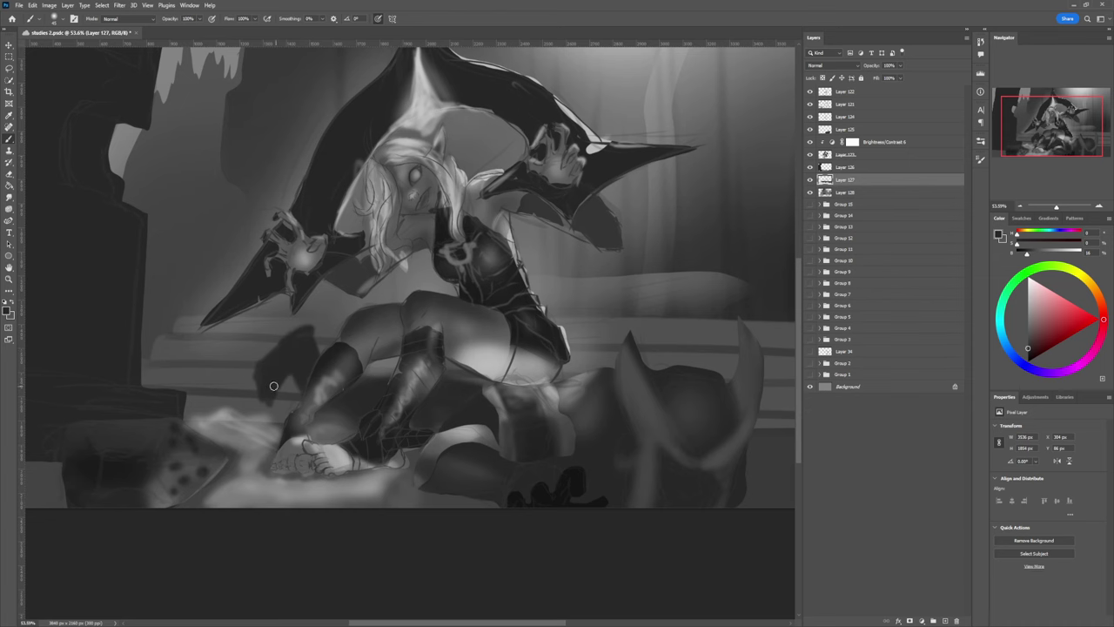
{"action": "left_click_drag", "start_coordinate": [406, 372], "coordinate": [279, 353]}
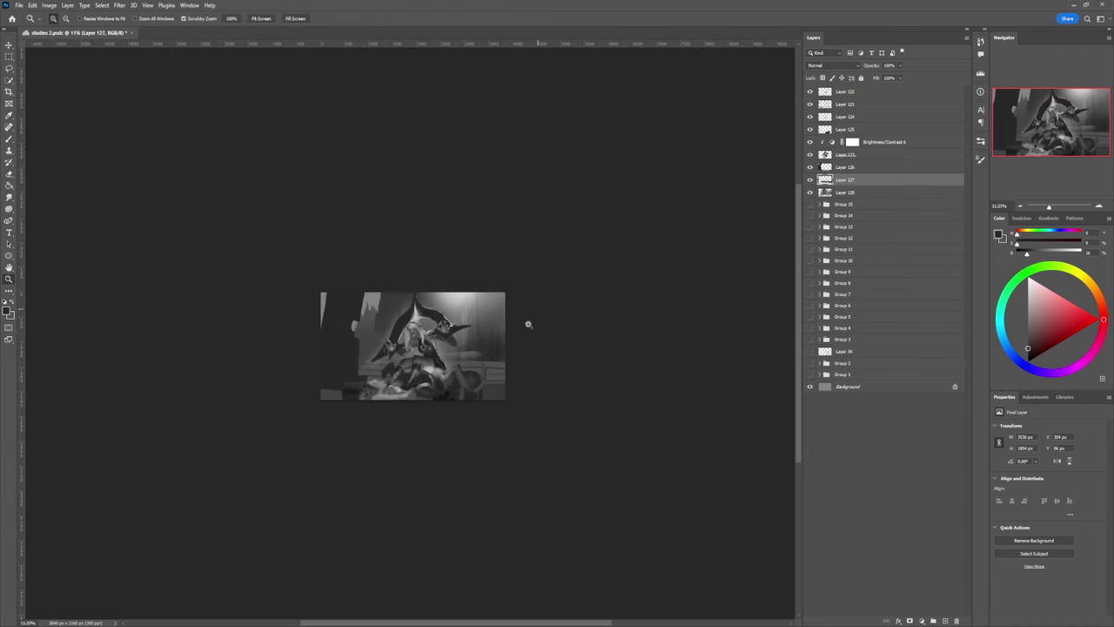
{"action": "left_click_drag", "start_coordinate": [449, 384], "coordinate": [522, 368]}
{"action": "left_click_drag", "start_coordinate": [480, 404], "coordinate": [519, 391]}
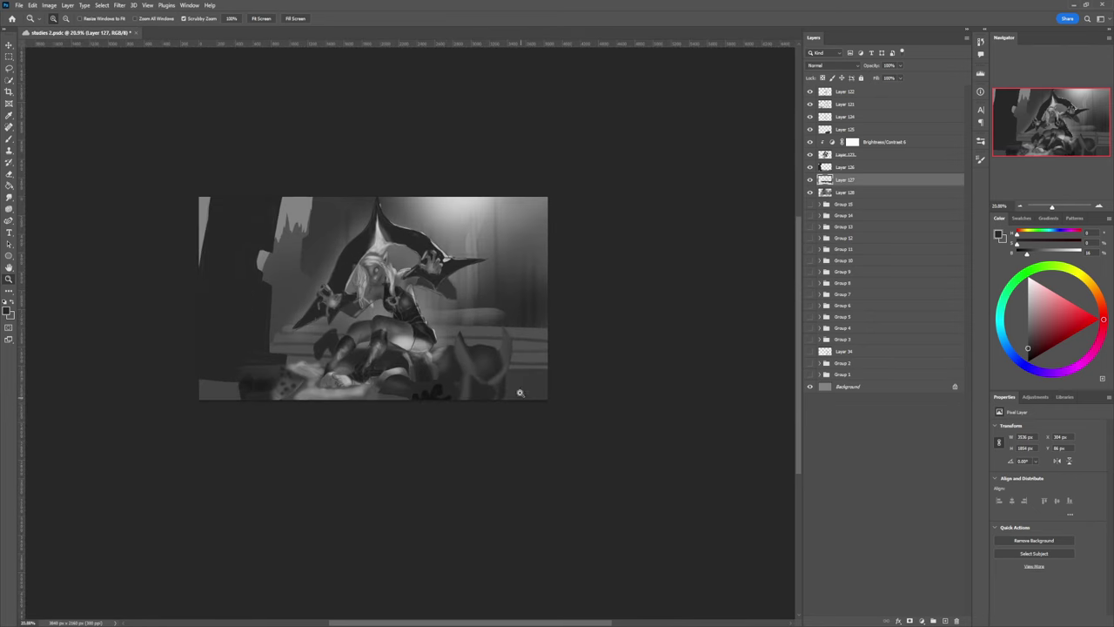
{"action": "left_click_drag", "start_coordinate": [392, 389], "coordinate": [453, 367]}
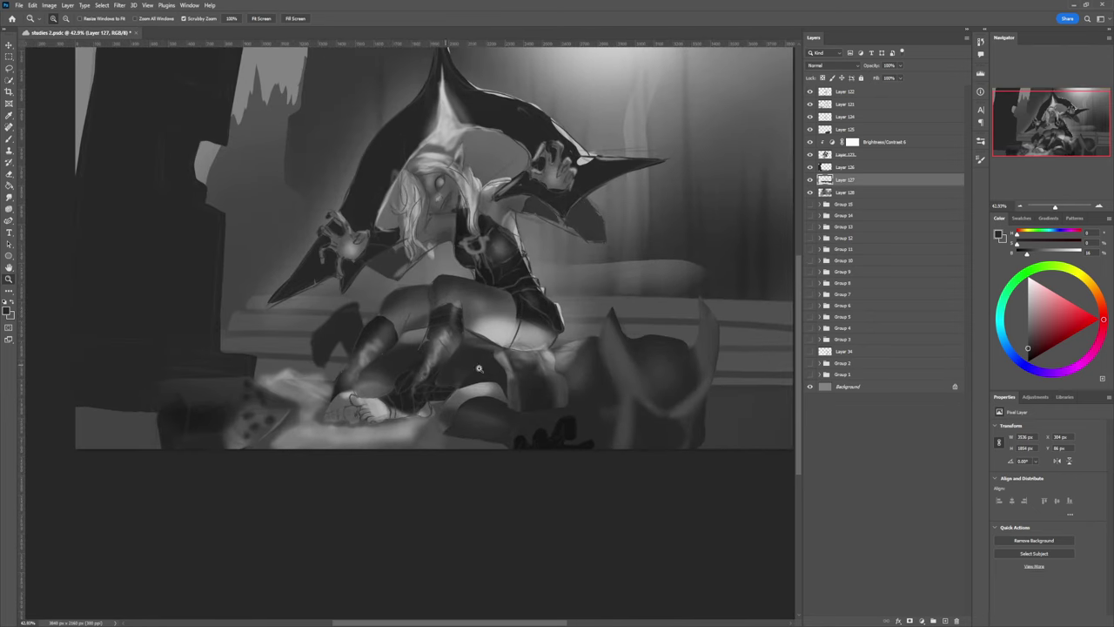
- Lighten the dark shape on the steps beside the bent knee with a lighter grey and check it in the whole composition
{"action": "left_click", "coordinate": [1029, 330]}
{"action": "left_click_drag", "start_coordinate": [349, 348], "coordinate": [365, 312]}
{"action": "key", "text": "b"}
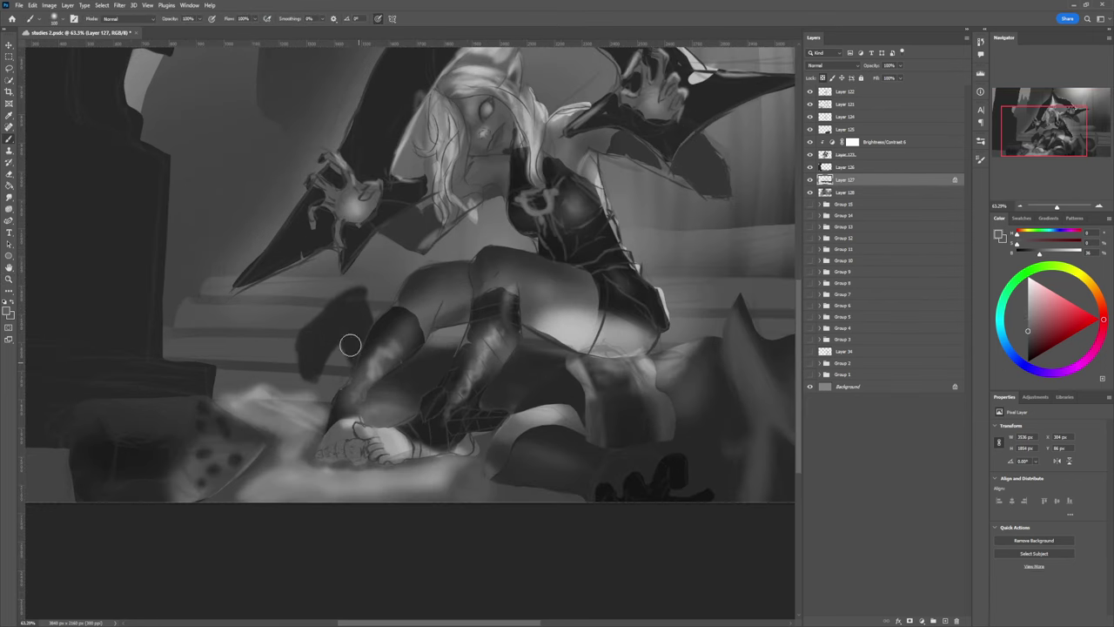
{"action": "mouse_move", "coordinate": [352, 340]}
{"action": "left_mouse_down"}
{"action": "mouse_move", "coordinate": [308, 369]}
{"action": "mouse_move", "coordinate": [315, 340]}
{"action": "mouse_move", "coordinate": [341, 314]}
{"action": "left_mouse_up"}
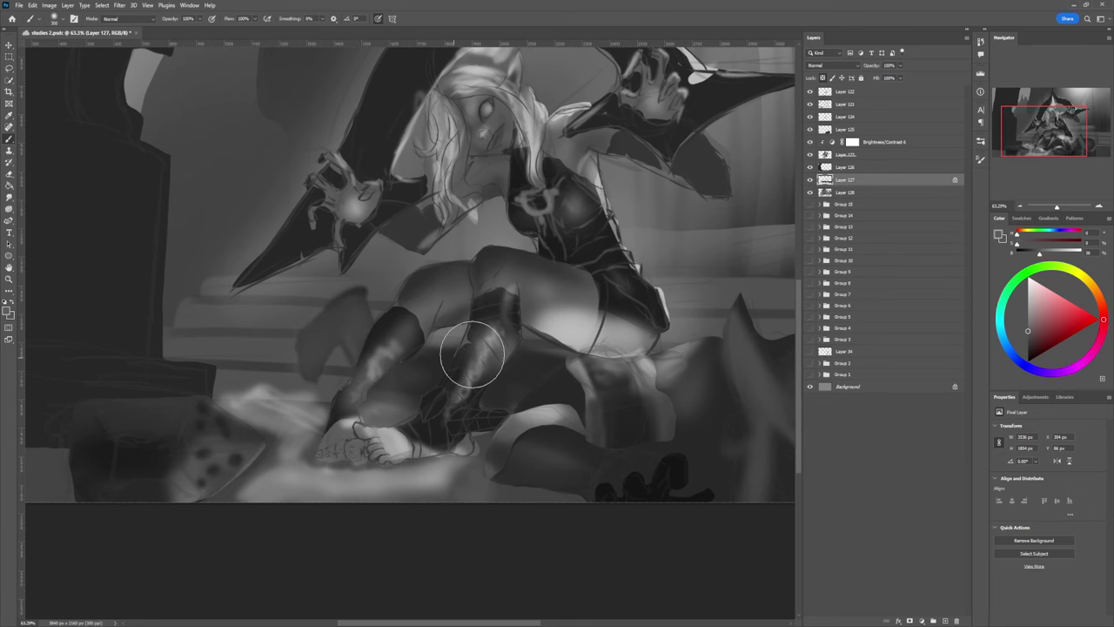
{"action": "key", "text": "z"}
{"action": "left_click_drag", "start_coordinate": [456, 419], "coordinate": [429, 401]}
{"action": "left_click", "coordinate": [529, 414], "text": "alt"}
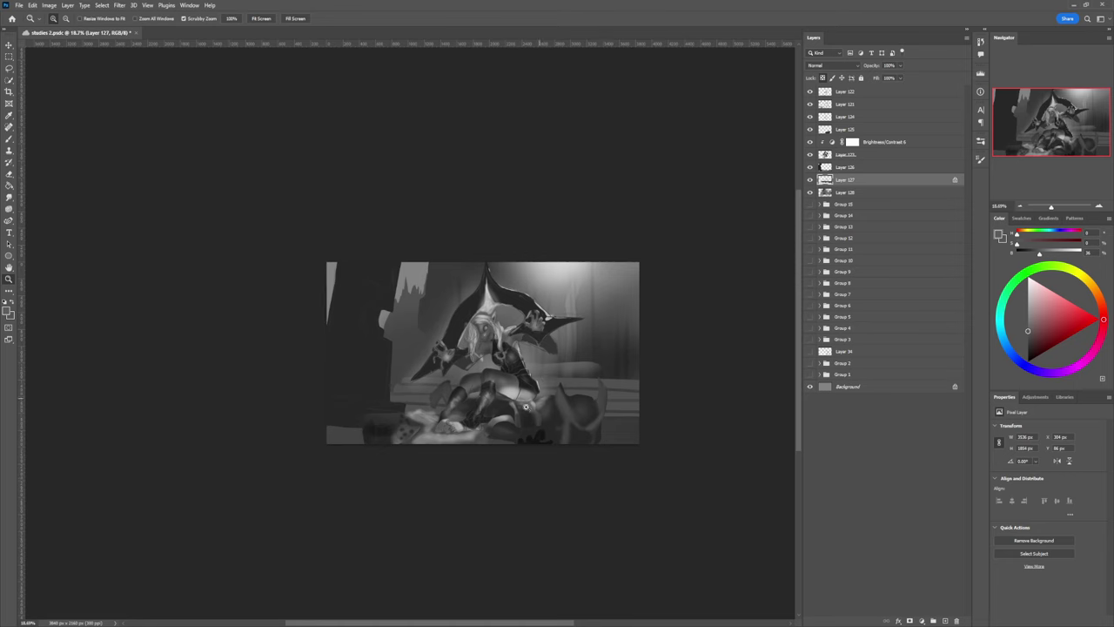
{"action": "left_click_drag", "start_coordinate": [525, 405], "coordinate": [655, 350]}
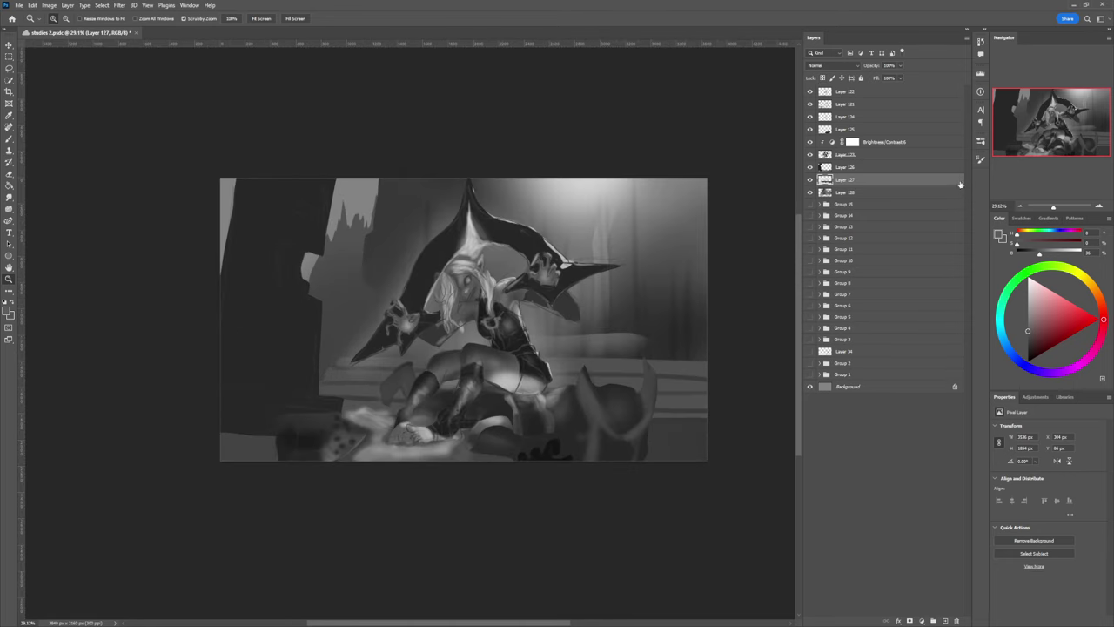
{"action": "left_click", "coordinate": [848, 92]}
{"action": "key", "text": "ctrl+shift+alt+n"}
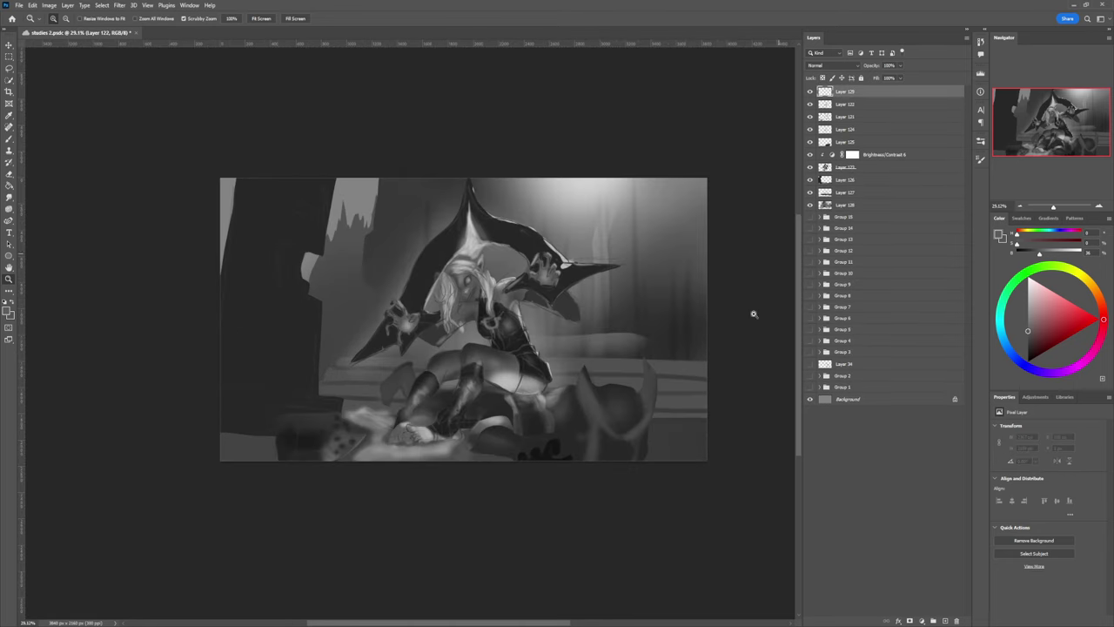
{"action": "left_click", "coordinate": [536, 417], "text": "alt"}
{"action": "left_click_drag", "start_coordinate": [526, 338], "coordinate": [591, 376]}
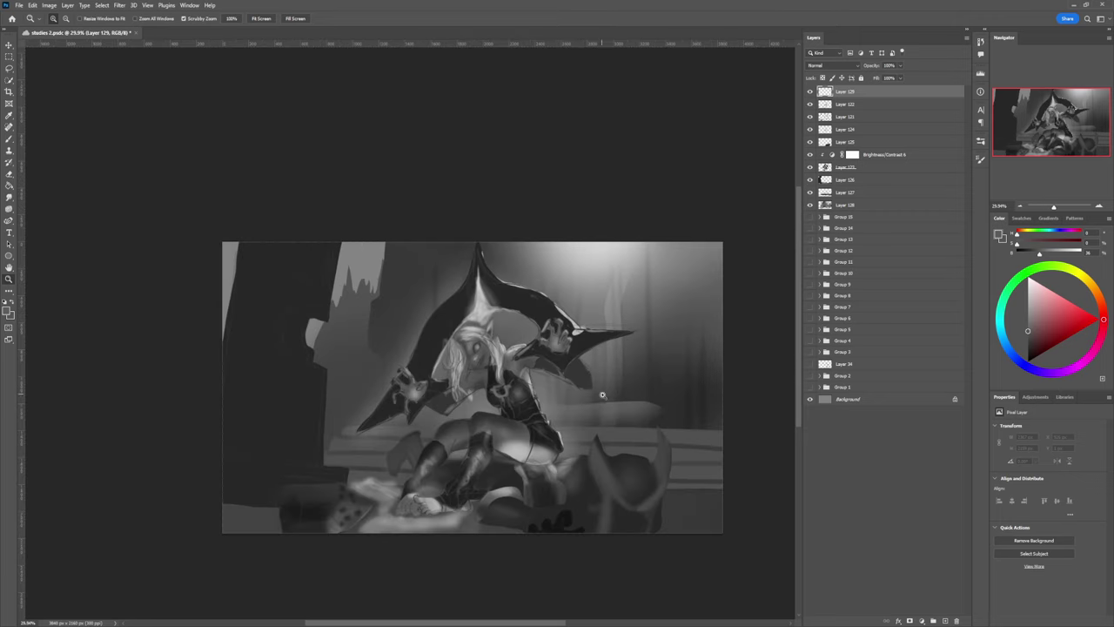
{"action": "left_click_drag", "start_coordinate": [487, 349], "coordinate": [484, 344]}
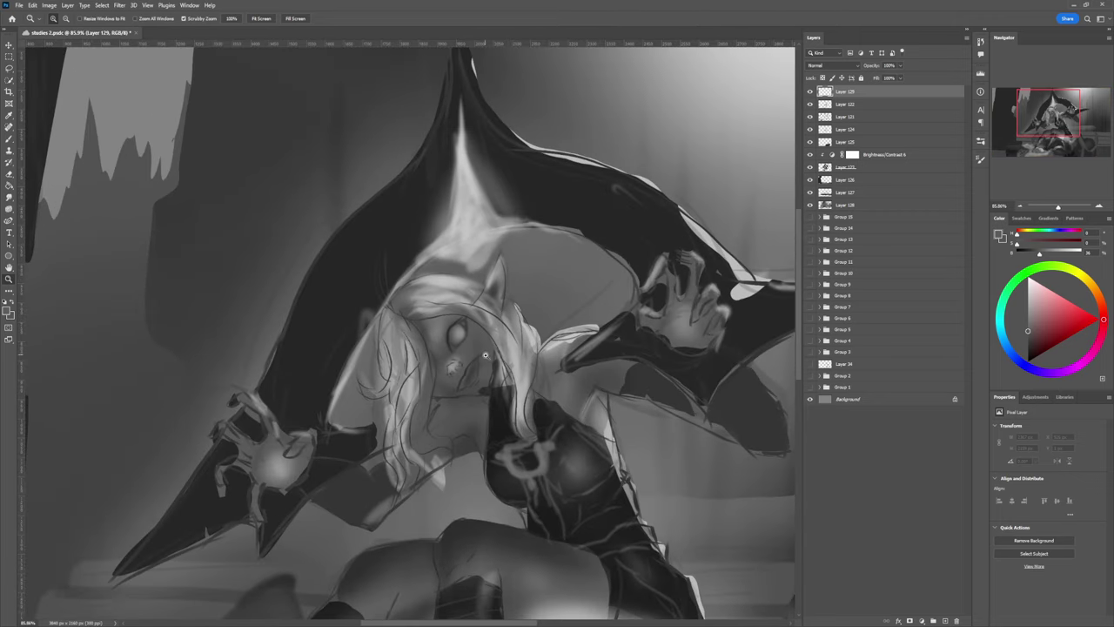
{"action": "key", "text": "b"}
{"action": "key", "text": "l"}
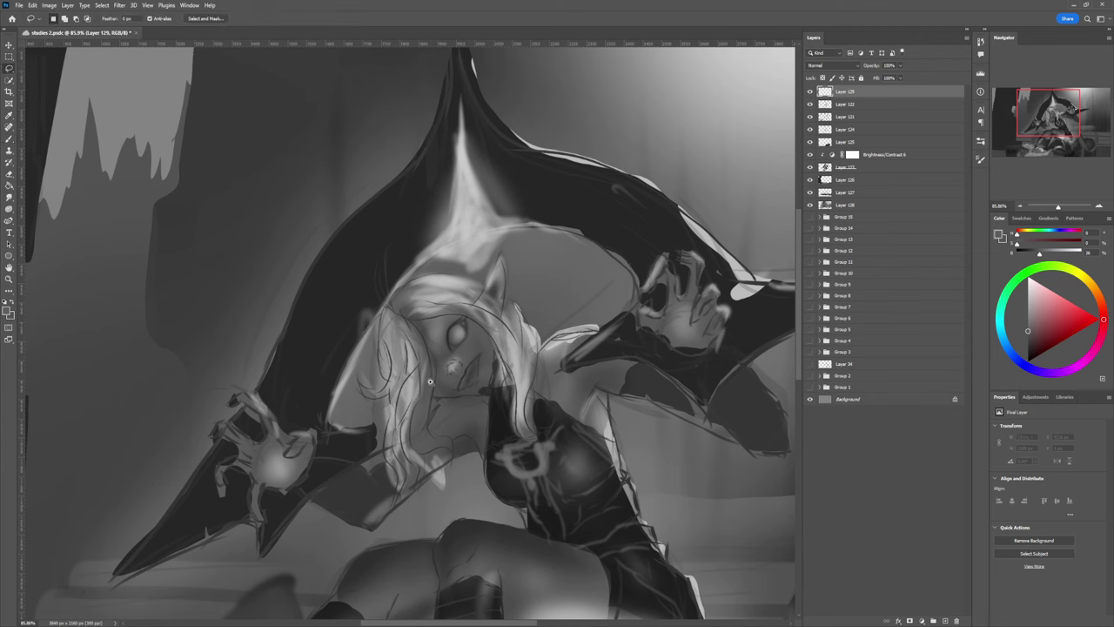
{"action": "key", "text": "z"}
{"action": "mouse_move", "coordinate": [458, 390]}
{"action": "left_mouse_down"}
{"action": "mouse_move", "coordinate": [457, 379]}
{"action": "mouse_move", "coordinate": [475, 385]}
{"action": "left_mouse_up"}
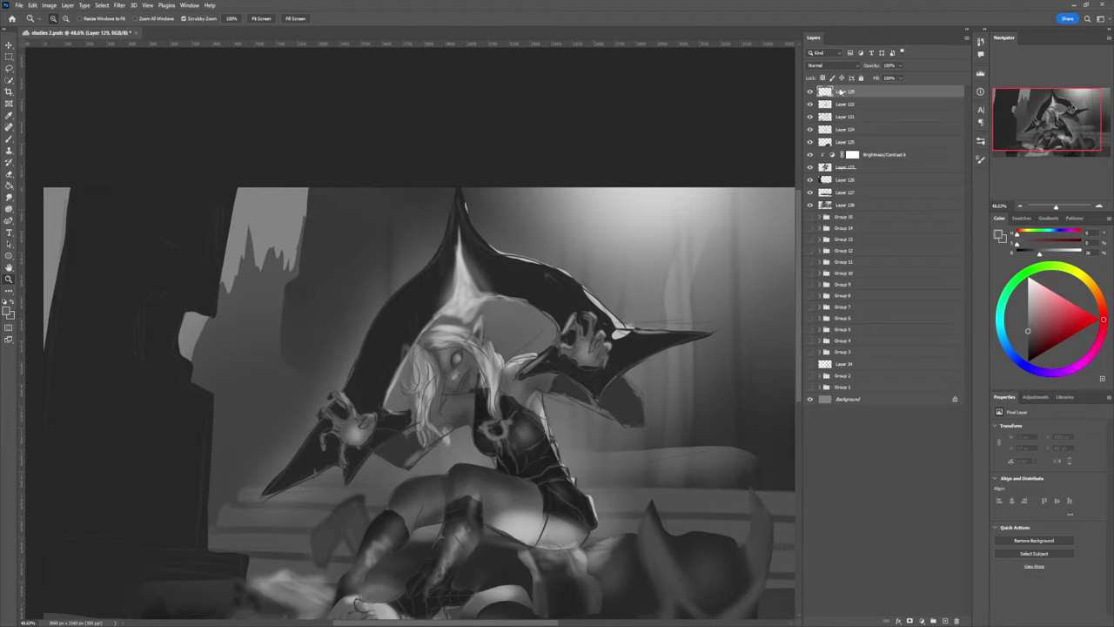
{"action": "key", "text": "Delete"}
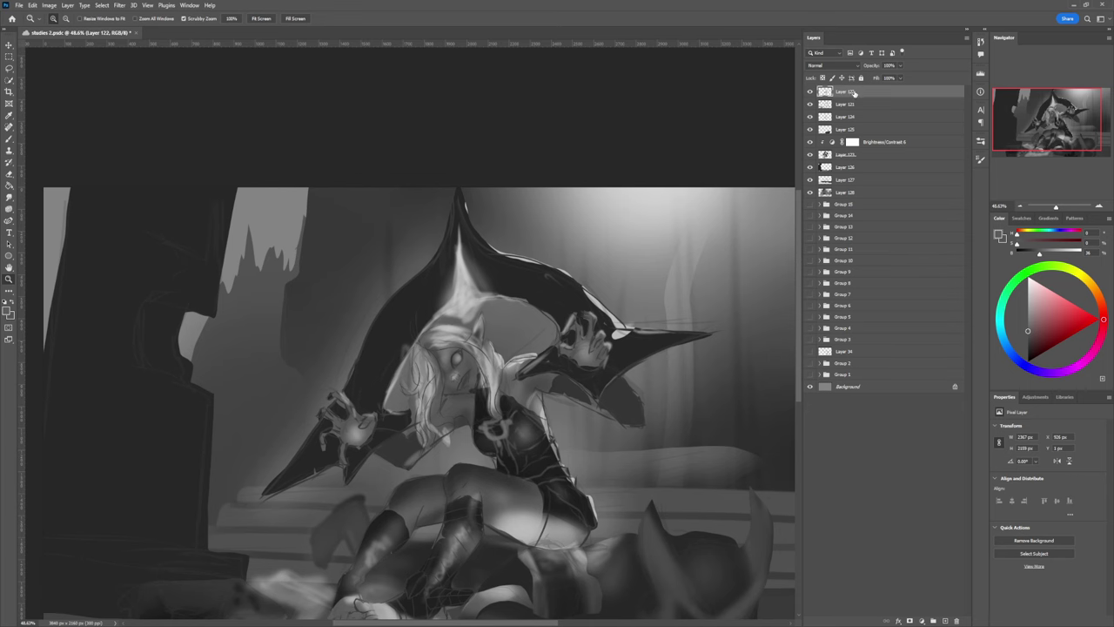
- Merge the Brightness/Contrast 6 adjustment into Layer 123, and merge Layers 122 and 121 down into Layer 124
{"action": "left_click", "coordinate": [874, 146]}
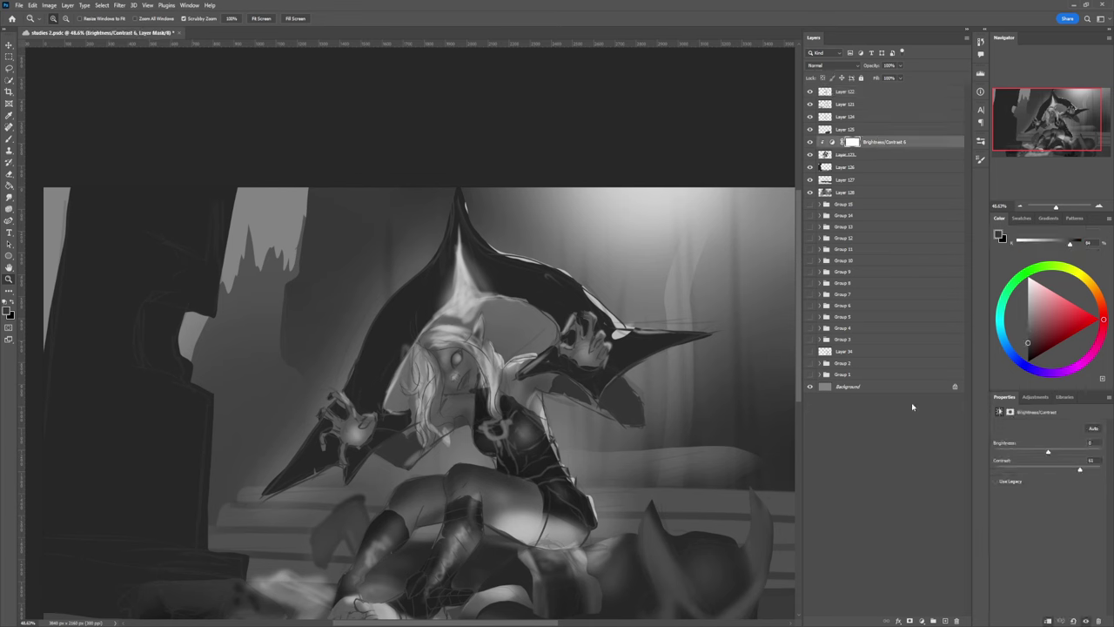
{"action": "key", "text": "Delete"}
{"action": "left_click", "coordinate": [860, 92]}
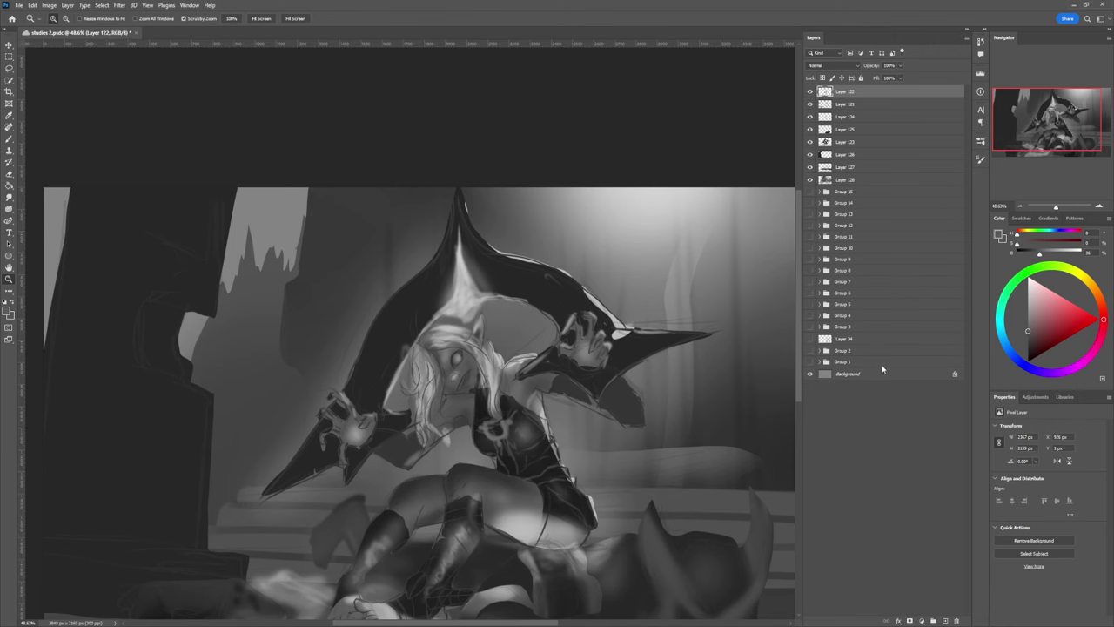
{"action": "key", "text": "Delete"}
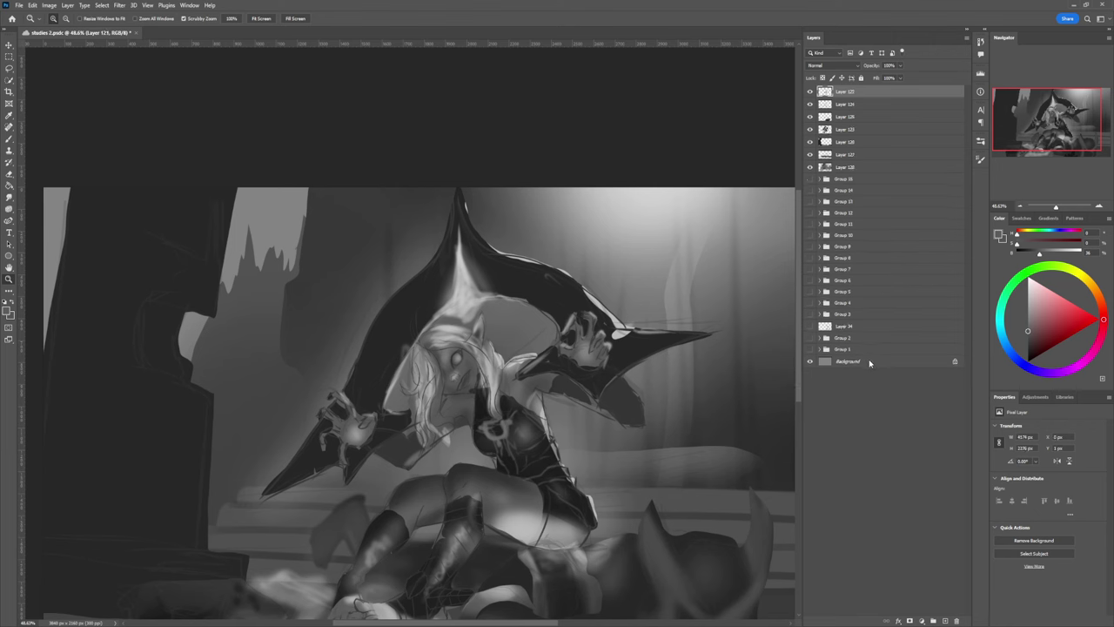
{"action": "key", "text": "Delete"}
- Compare Layers 125, 124 and 123 by toggling their visibility, and try merging Layer 124 into Layer 125
{"action": "left_click", "coordinate": [810, 105]}
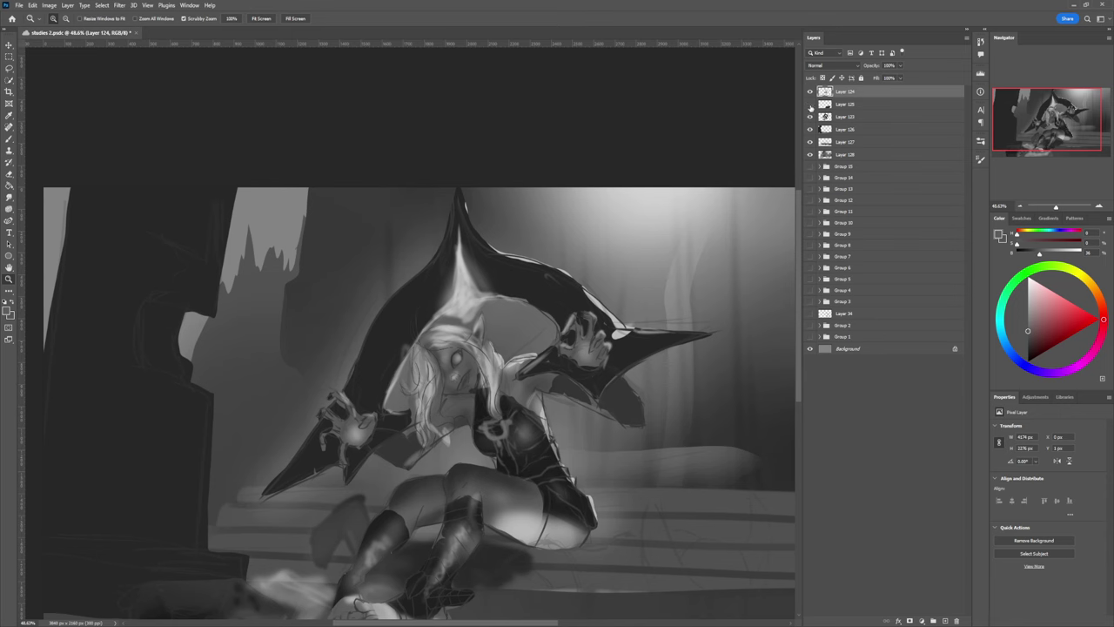
{"action": "left_click", "coordinate": [811, 105]}
{"action": "left_click", "coordinate": [810, 91]}
{"action": "left_click", "coordinate": [810, 91]}
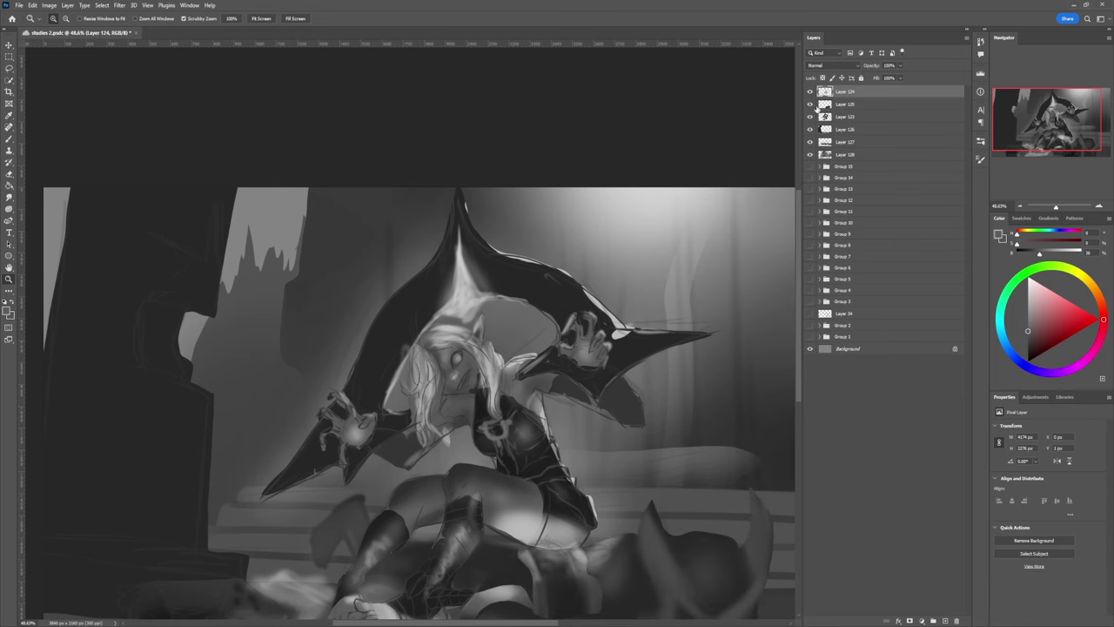
{"action": "left_click", "coordinate": [811, 116]}
{"action": "left_click", "coordinate": [811, 117]}
{"action": "key", "text": "ctrl+e"}
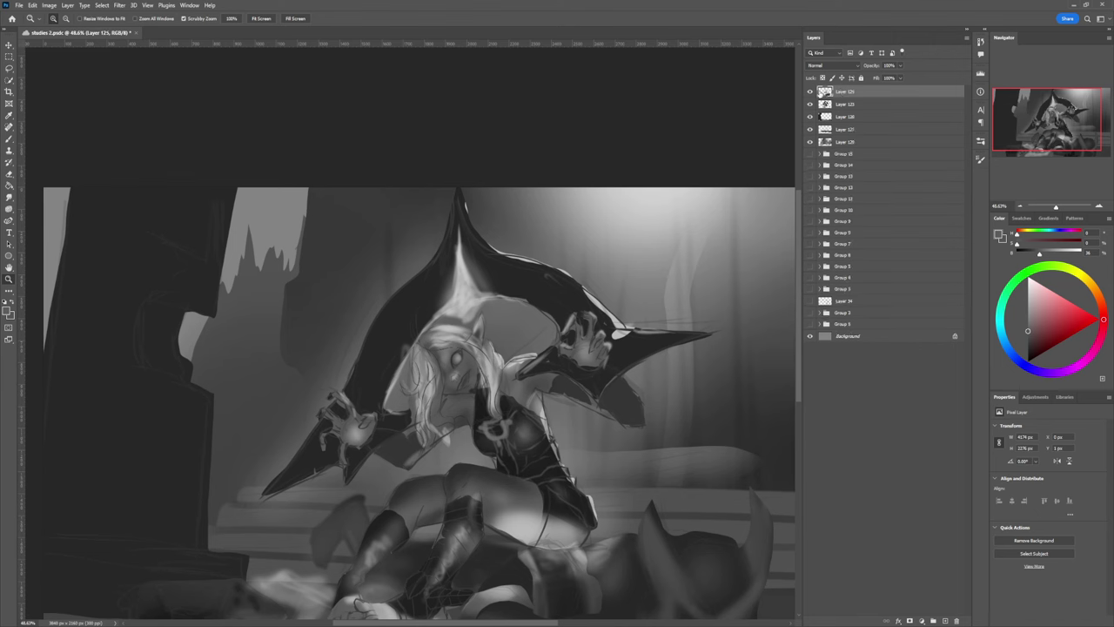
{"action": "key", "text": "ctrl+z"}
- Move Layer 124 beneath Layer 125 and merge it into Layer 123, checking the merged figure by toggling its visibility
{"action": "left_click_drag", "start_coordinate": [841, 101], "coordinate": [844, 109]}
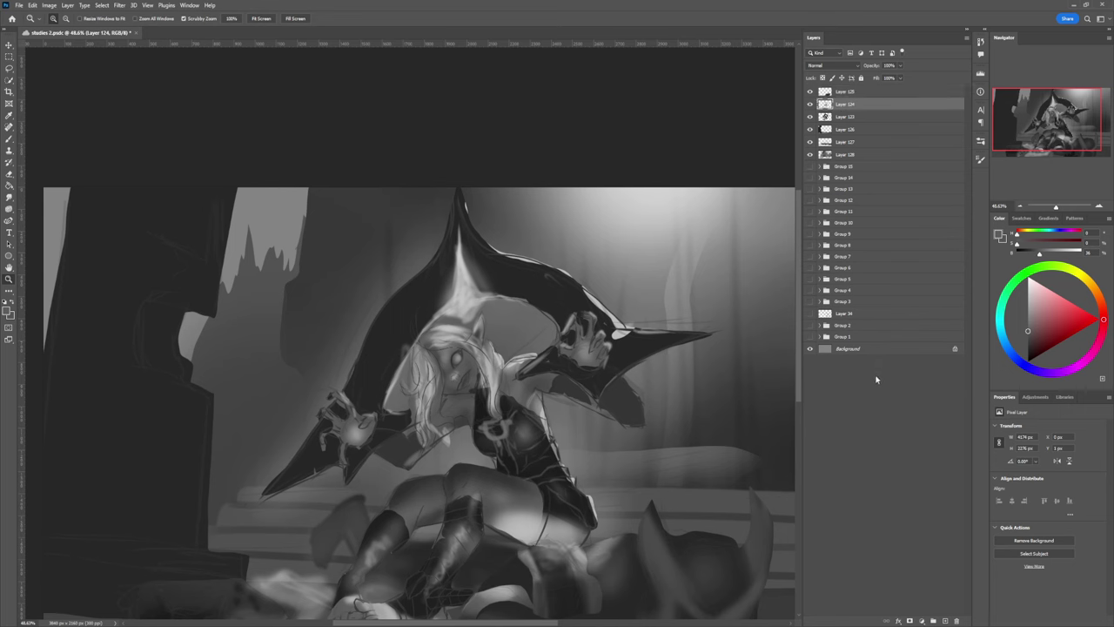
{"action": "key", "text": "ctrl+e"}
{"action": "left_click", "coordinate": [811, 104]}
{"action": "left_click", "coordinate": [810, 105]}
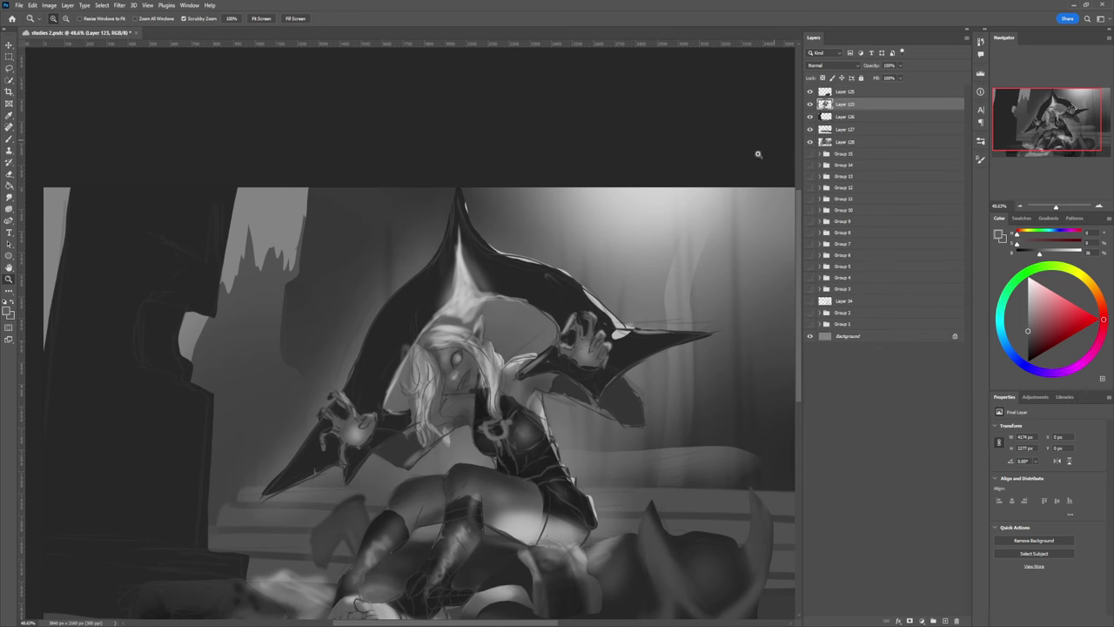
- Lasso the figure's head and hair, enlarge and reposition them under the hat, and check the proportions in the whole composition
{"action": "key", "text": "l"}
{"action": "mouse_move", "coordinate": [504, 340]}
{"action": "left_mouse_down"}
{"action": "mouse_move", "coordinate": [502, 413]}
{"action": "mouse_move", "coordinate": [485, 406]}
{"action": "mouse_move", "coordinate": [481, 380]}
{"action": "mouse_move", "coordinate": [441, 410]}
{"action": "mouse_move", "coordinate": [452, 457]}
{"action": "mouse_move", "coordinate": [440, 442]}
{"action": "mouse_move", "coordinate": [424, 448]}
{"action": "mouse_move", "coordinate": [417, 412]}
{"action": "mouse_move", "coordinate": [400, 401]}
{"action": "mouse_move", "coordinate": [407, 355]}
{"action": "mouse_move", "coordinate": [440, 326]}
{"action": "mouse_move", "coordinate": [486, 321]}
{"action": "mouse_move", "coordinate": [500, 338]}
{"action": "mouse_move", "coordinate": [515, 307]}
{"action": "mouse_move", "coordinate": [509, 339]}
{"action": "left_mouse_up"}
{"action": "key", "text": "ctrl+t"}
{"action": "left_click_drag", "start_coordinate": [522, 313], "coordinate": [522, 313]}
{"action": "mouse_move", "coordinate": [507, 347]}
{"action": "left_mouse_down"}
{"action": "mouse_move", "coordinate": [516, 344]}
{"action": "mouse_move", "coordinate": [500, 324]}
{"action": "mouse_move", "coordinate": [502, 353]}
{"action": "mouse_move", "coordinate": [492, 357]}
{"action": "left_mouse_up"}
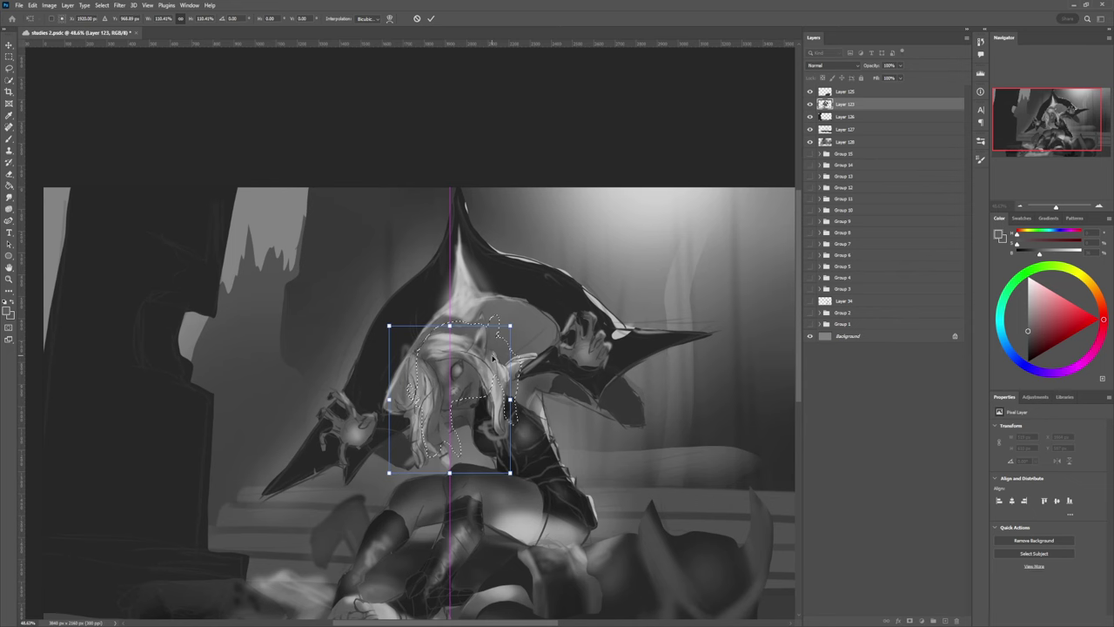
{"action": "key", "text": "Return"}
{"action": "key", "text": "l"}
{"action": "key", "text": "z"}
{"action": "left_click_drag", "start_coordinate": [498, 368], "coordinate": [446, 363]}
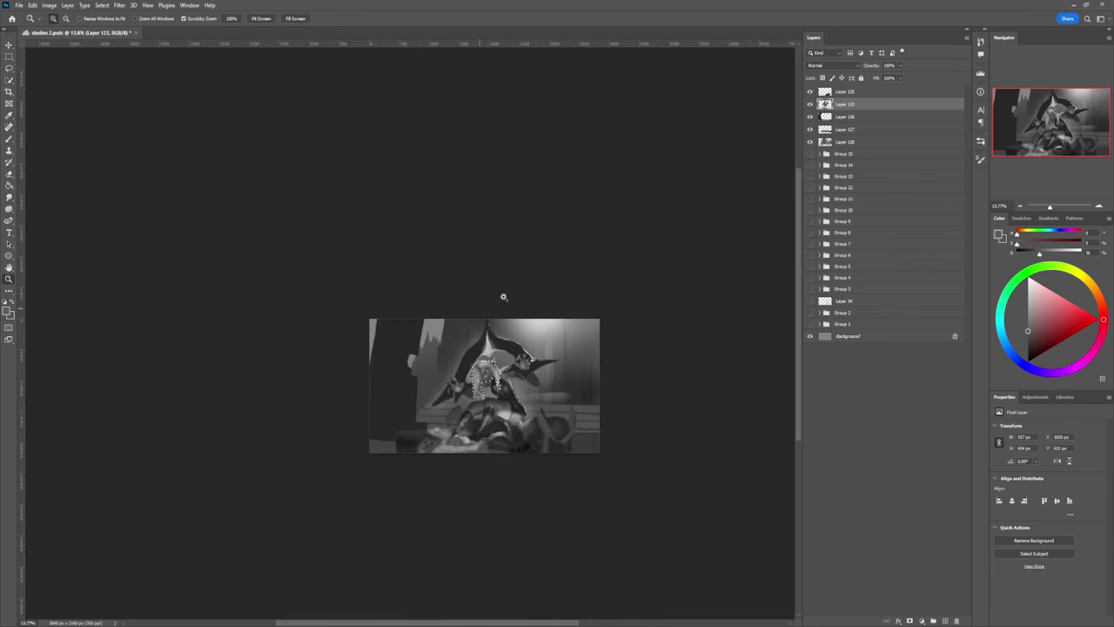
{"action": "mouse_move", "coordinate": [521, 361]}
{"action": "left_mouse_down"}
{"action": "mouse_move", "coordinate": [546, 359]}
{"action": "mouse_move", "coordinate": [522, 366]}
{"action": "left_mouse_up"}
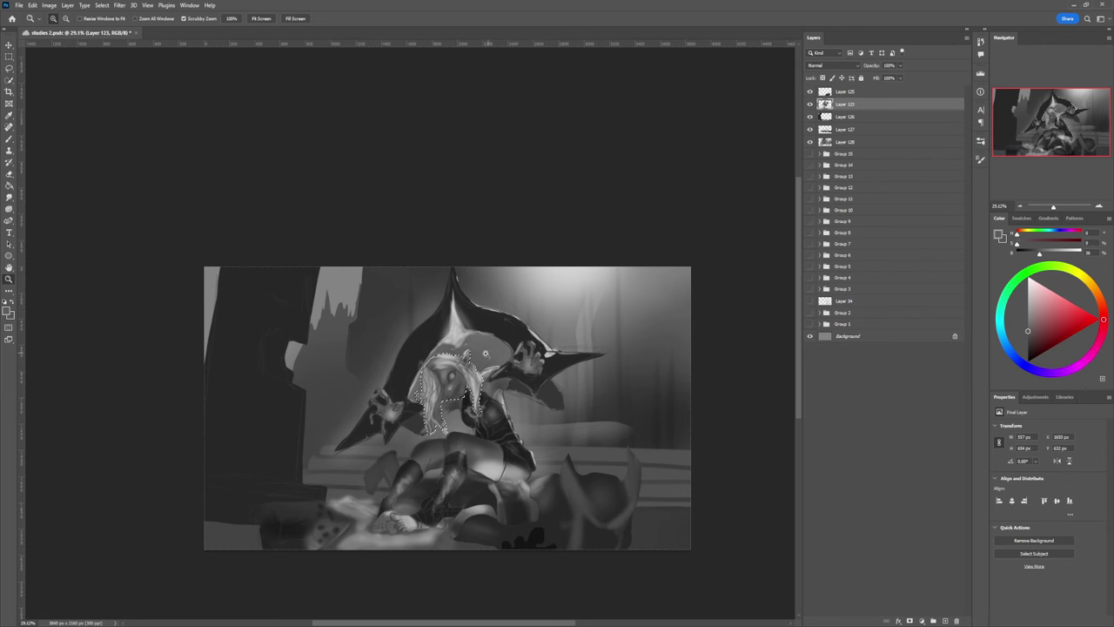
- Scale the selected head and hair down slightly, nudge them up toward the hat, deselect and check the figure layer
{"action": "key", "text": "ctrl+t"}
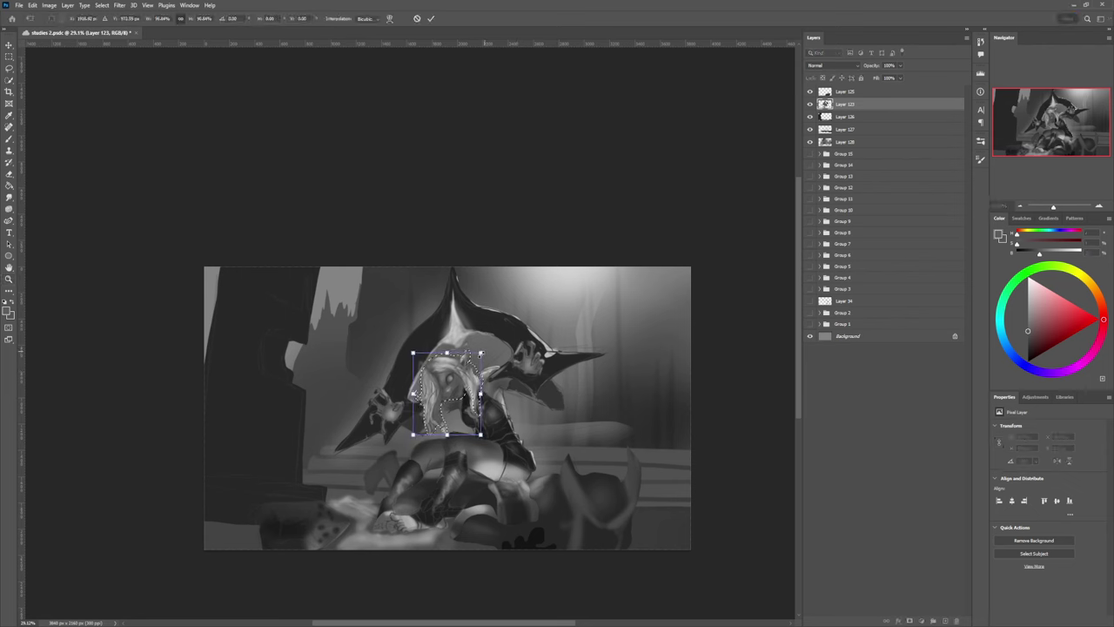
{"action": "left_click_drag", "start_coordinate": [470, 371], "coordinate": [478, 361]}
{"action": "key", "text": "Return"}
{"action": "scroll", "coordinate": [478, 361], "scroll_direction": "up", "scroll_amount": 1}
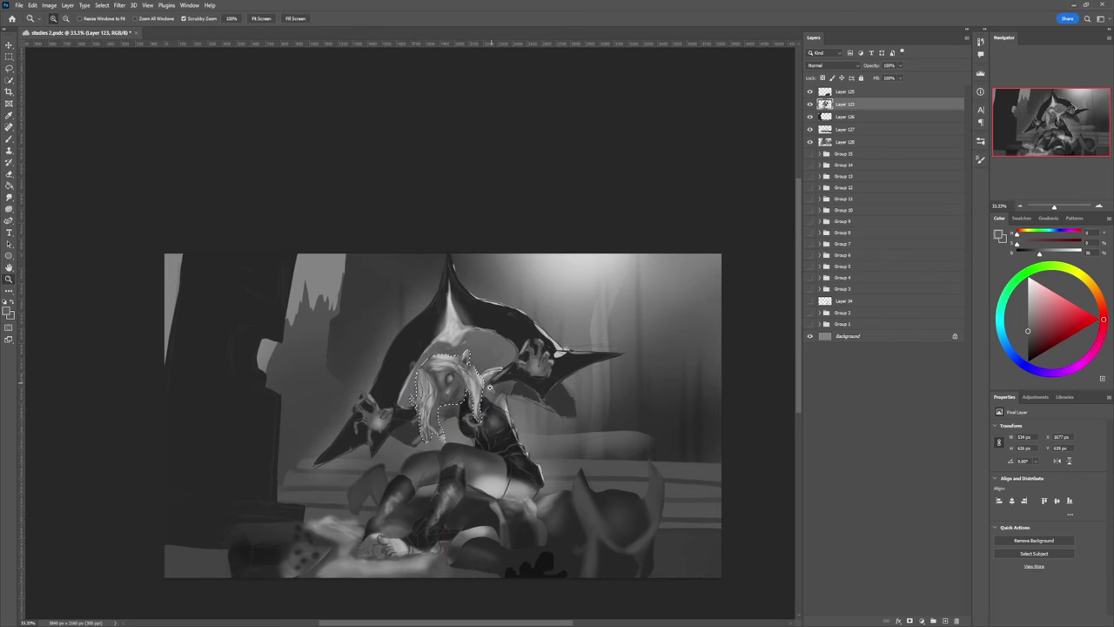
{"action": "key", "text": "ctrl+d"}
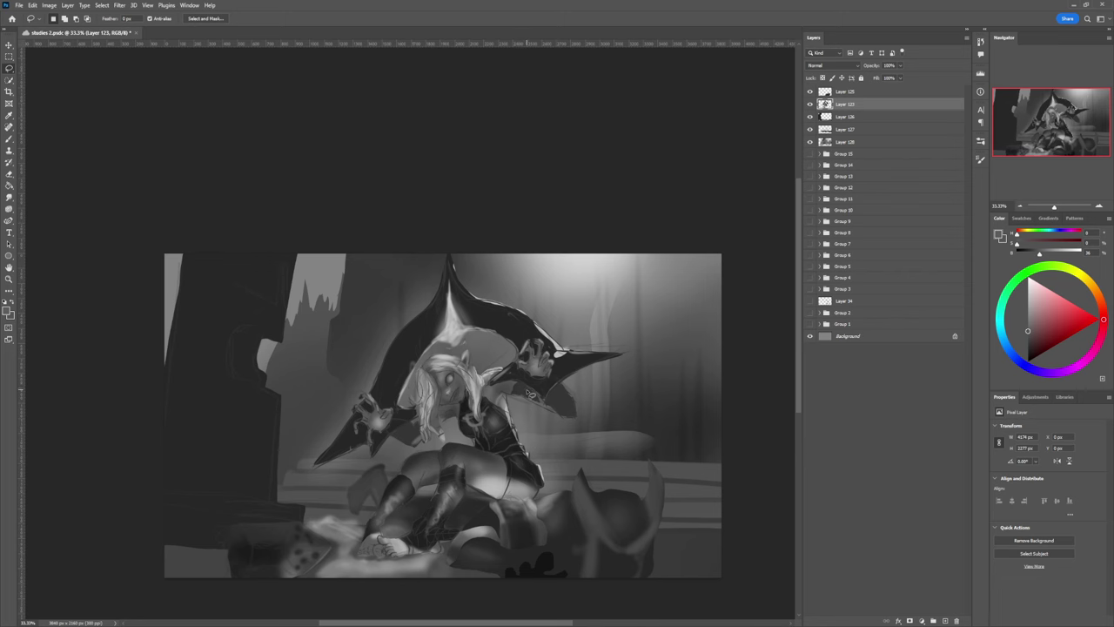
{"action": "left_click", "coordinate": [809, 105]}
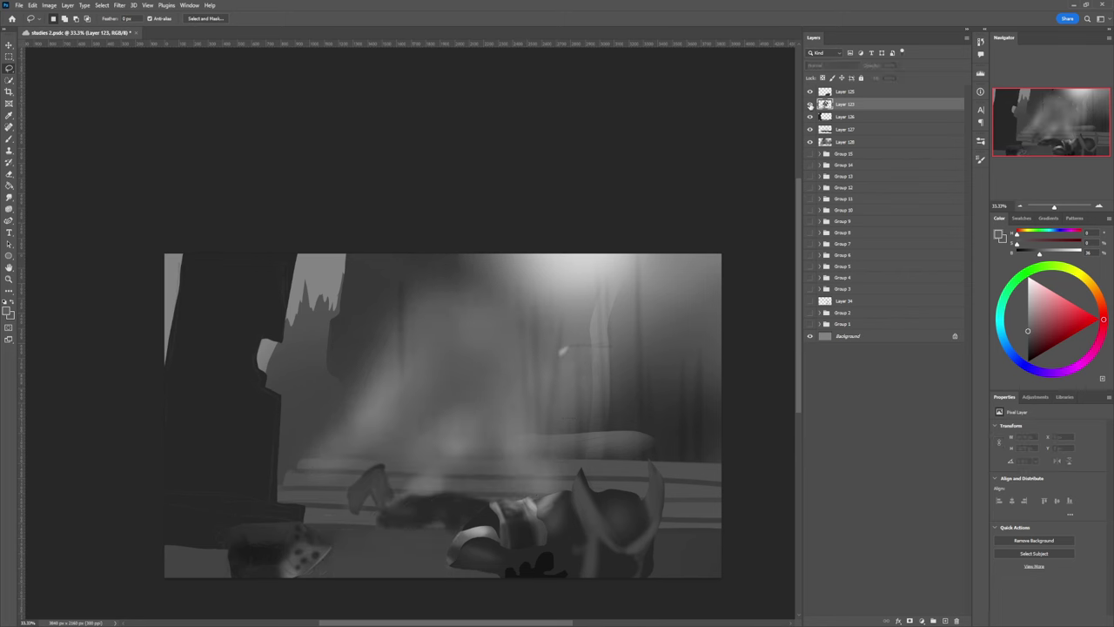
{"action": "left_click", "coordinate": [810, 105]}
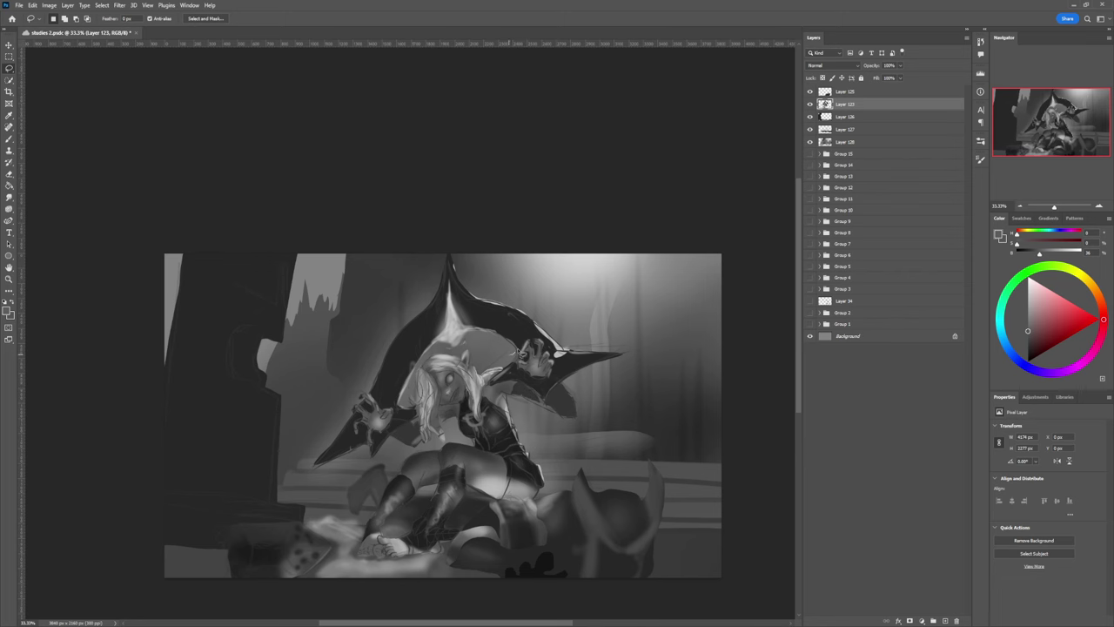
- Lasso the upper part of the hat and squash it to about 84% of its height with a slight skew
{"action": "mouse_move", "coordinate": [538, 343]}
{"action": "left_mouse_down"}
{"action": "mouse_move", "coordinate": [570, 339]}
{"action": "mouse_move", "coordinate": [463, 238]}
{"action": "mouse_move", "coordinate": [430, 245]}
{"action": "mouse_move", "coordinate": [368, 378]}
{"action": "mouse_move", "coordinate": [390, 404]}
{"action": "mouse_move", "coordinate": [424, 364]}
{"action": "mouse_move", "coordinate": [460, 346]}
{"action": "mouse_move", "coordinate": [512, 353]}
{"action": "left_mouse_up"}
{"action": "key", "text": "ctrl+t"}
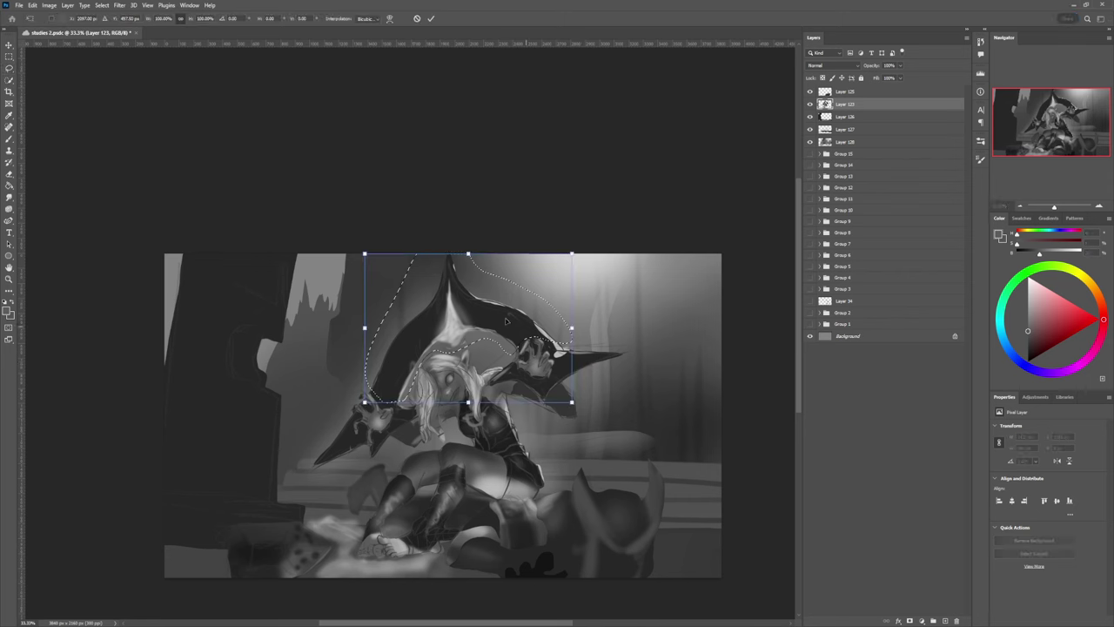
{"action": "left_click_drag", "start_coordinate": [468, 253], "coordinate": [477, 278]}
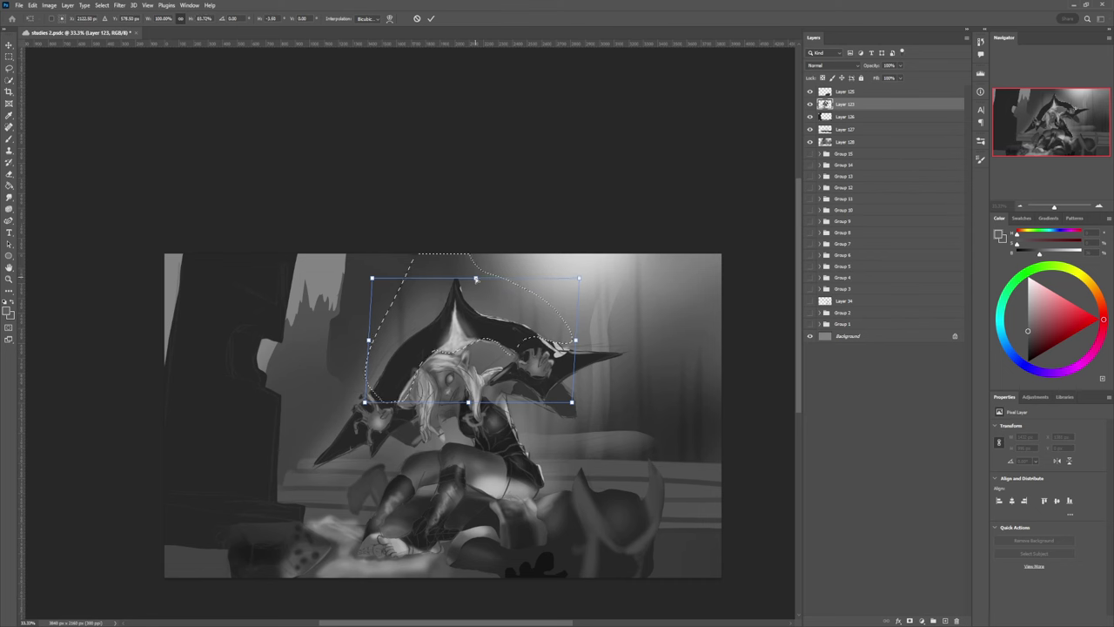
{"action": "key", "text": "Return"}
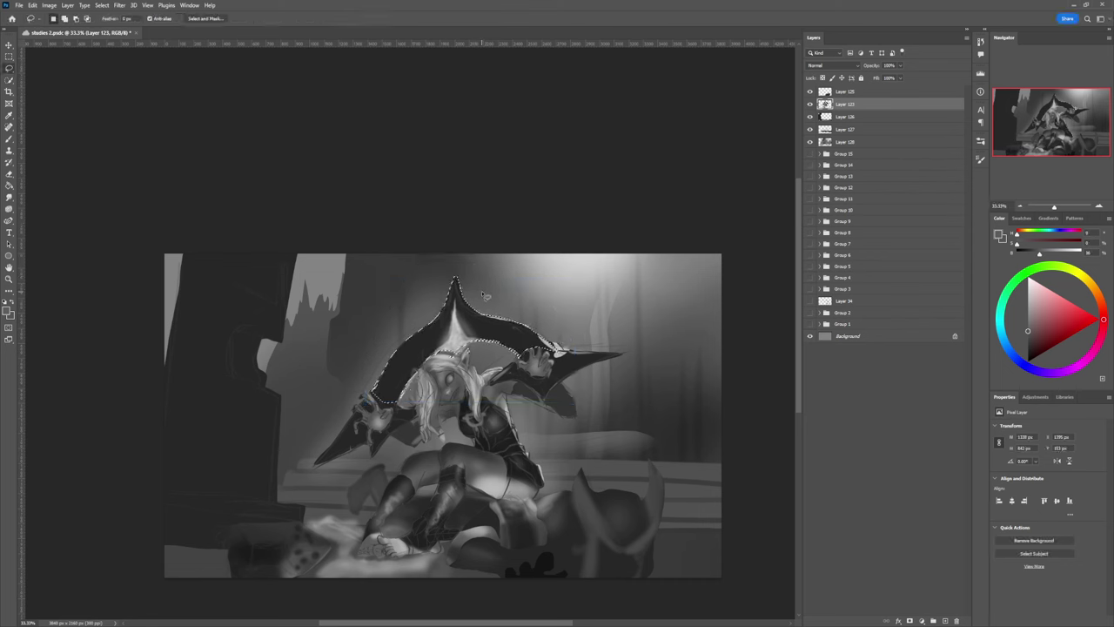
{"action": "key", "text": "ctrl+d"}
- Add a new top layer and lasso a narrow open-mouth shape on the figure's face
{"action": "key", "text": "z"}
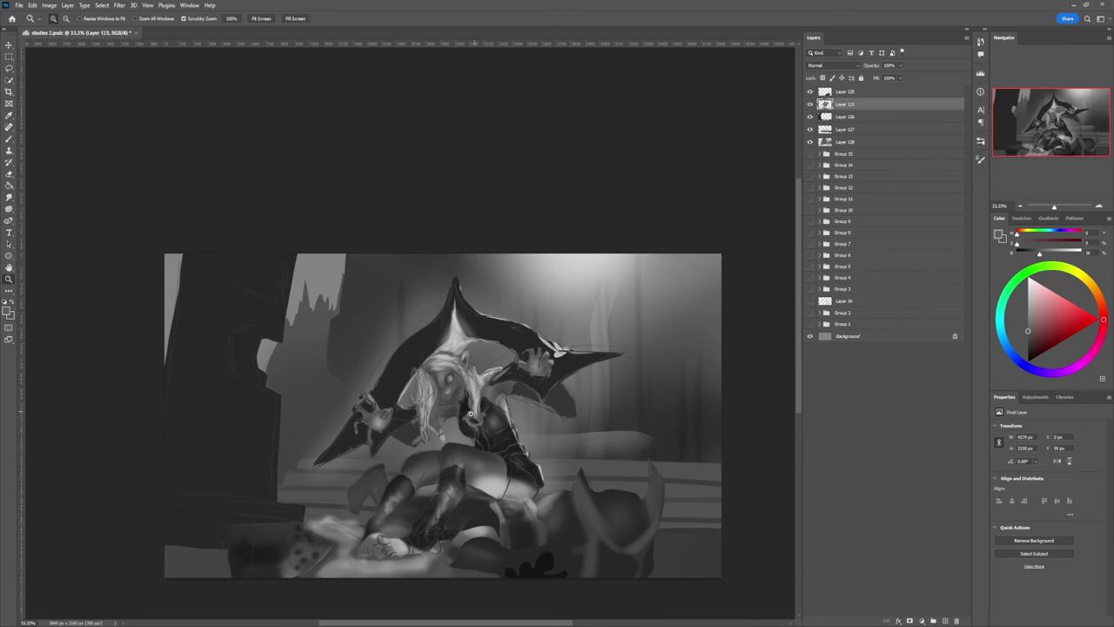
{"action": "mouse_move", "coordinate": [471, 414]}
{"action": "left_mouse_down"}
{"action": "mouse_move", "coordinate": [441, 411]}
{"action": "mouse_move", "coordinate": [522, 397]}
{"action": "mouse_move", "coordinate": [457, 396]}
{"action": "mouse_move", "coordinate": [473, 405]}
{"action": "left_mouse_up"}
{"action": "key", "text": "l"}
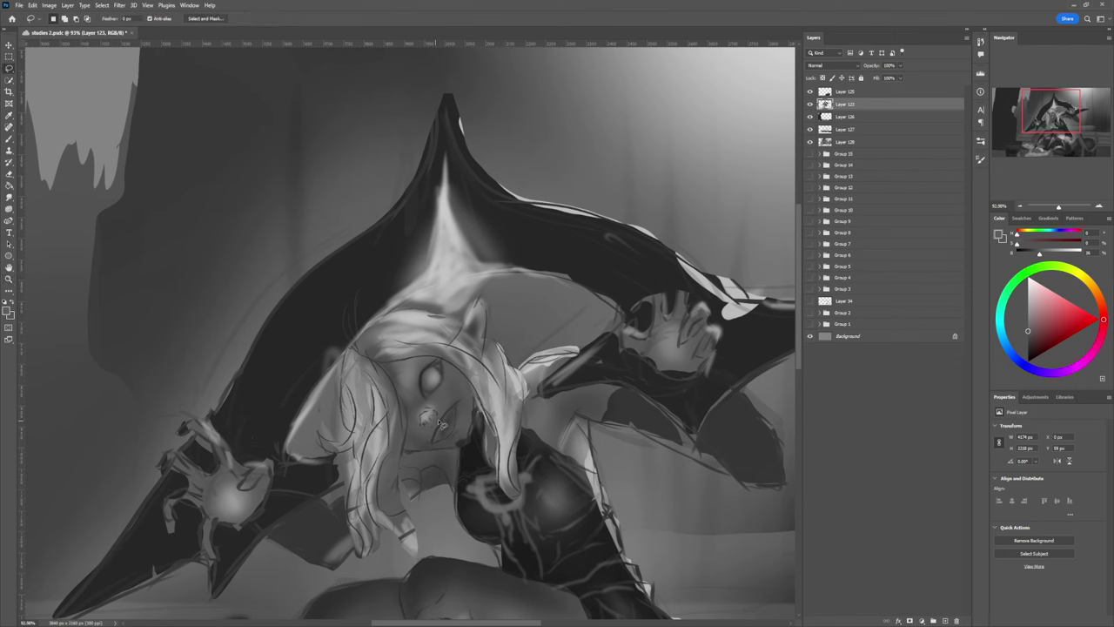
{"action": "key", "text": "ctrl+shift+alt+n"}
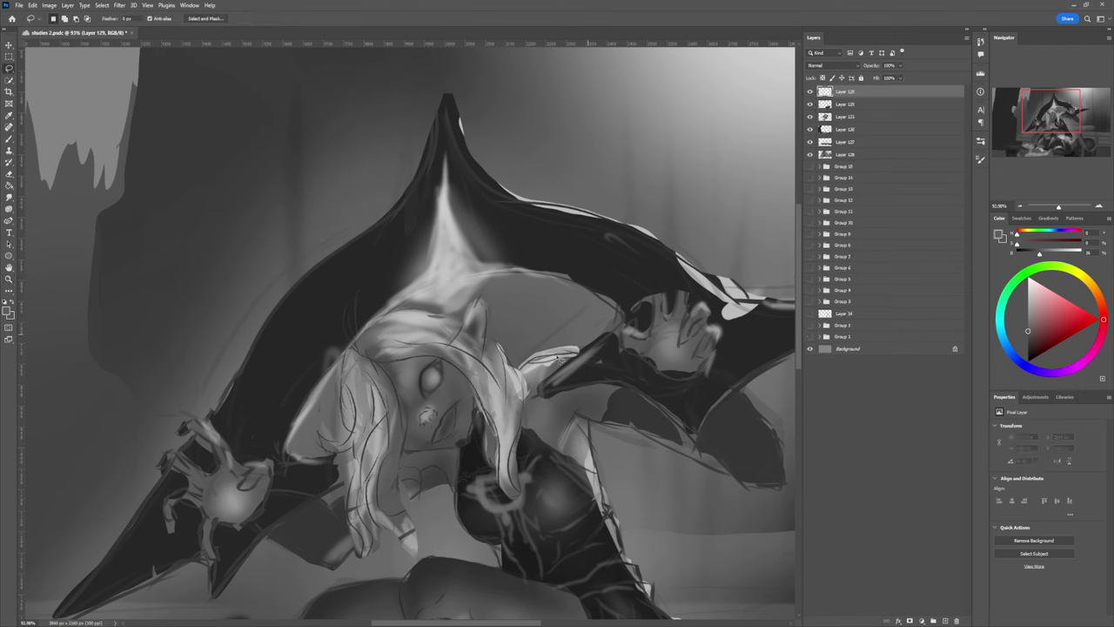
{"action": "left_click_drag", "start_coordinate": [433, 444], "coordinate": [458, 405]}
{"action": "left_click_drag", "start_coordinate": [448, 442], "coordinate": [437, 446]}
{"action": "key", "text": "b"}
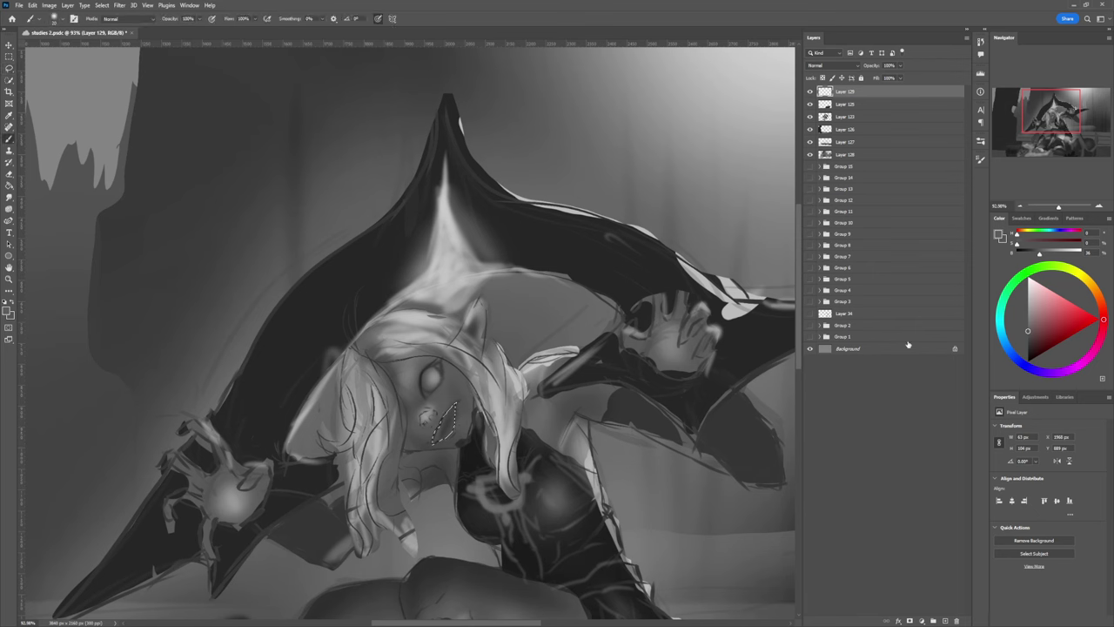
- Fill the mouth selection with dark grey using a much larger brush
{"action": "left_click", "coordinate": [1028, 349]}
{"action": "key", "text": "]"}
{"action": "key", "text": "]"}
{"action": "key", "text": "]"}
{"action": "key", "text": "]"}
{"action": "key", "text": "]"}
{"action": "key", "text": "]"}
{"action": "key", "text": "]"}
{"action": "key", "text": "]"}
{"action": "key", "text": "]"}
{"action": "key", "text": "]"}
{"action": "left_click_drag", "start_coordinate": [451, 398], "coordinate": [452, 402]}
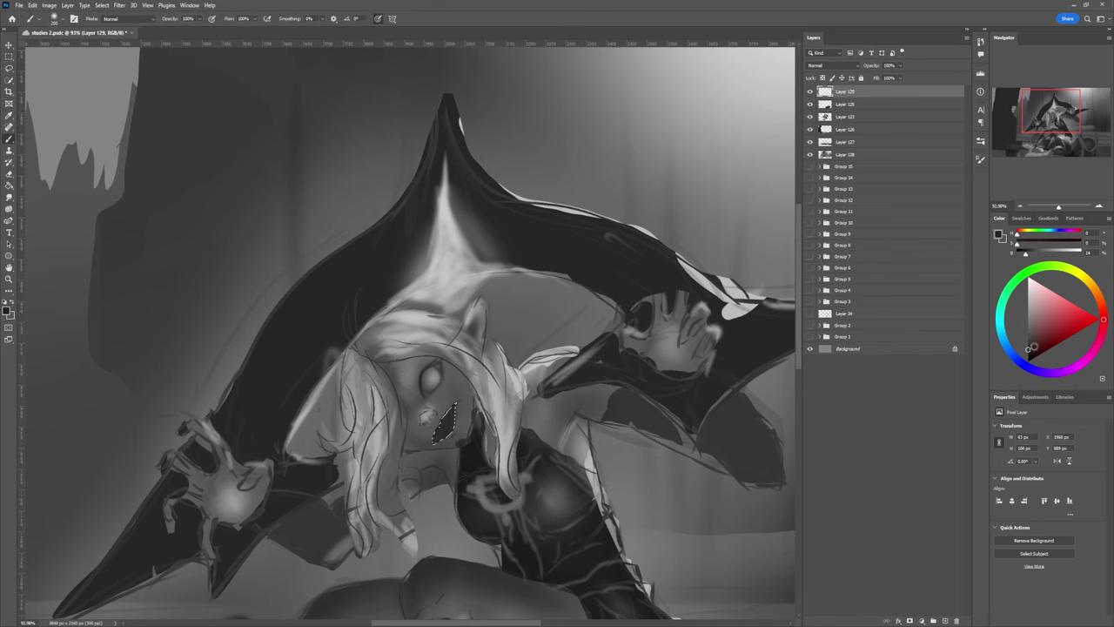
- Paint the mouth selection over in a near-black grey using a harder brush
{"action": "left_click", "coordinate": [1028, 353]}
{"action": "key", "text": "shift+]"}
{"action": "key", "text": "shift+]"}
{"action": "key", "text": "shift+]"}
{"action": "key", "text": "shift+]"}
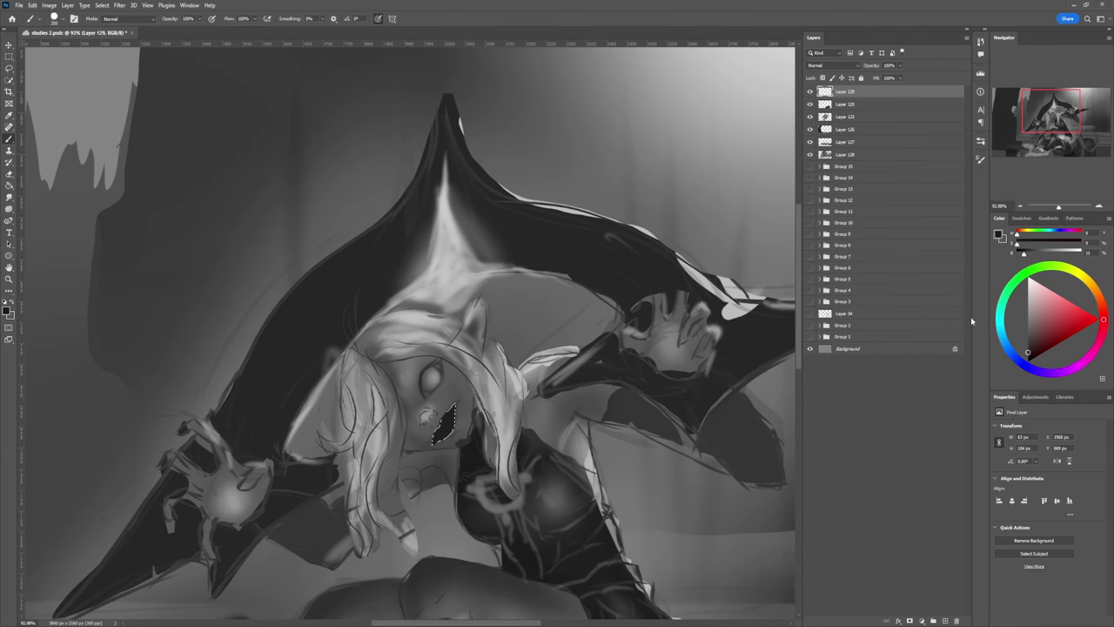
- Paint jagged pointed teeth in mid grey inside the mouth selection with a much smaller brush
{"action": "left_click", "coordinate": [1028, 317]}
{"action": "key", "text": "bracketleft"}
{"action": "key", "text": "bracketleft"}
{"action": "key", "text": "bracketleft"}
{"action": "key", "text": "bracketleft"}
{"action": "key", "text": "bracketleft"}
{"action": "key", "text": "bracketleft"}
{"action": "key", "text": "bracketleft"}
{"action": "key", "text": "bracketleft"}
{"action": "key", "text": "bracketleft"}
{"action": "key", "text": "bracketleft"}
{"action": "key", "text": "bracketleft"}
{"action": "key", "text": "bracketleft"}
{"action": "key", "text": "bracketleft"}
{"action": "key", "text": "bracketleft"}
{"action": "key", "text": "bracketleft"}
{"action": "key", "text": "bracketleft"}
{"action": "key", "text": "bracketleft"}
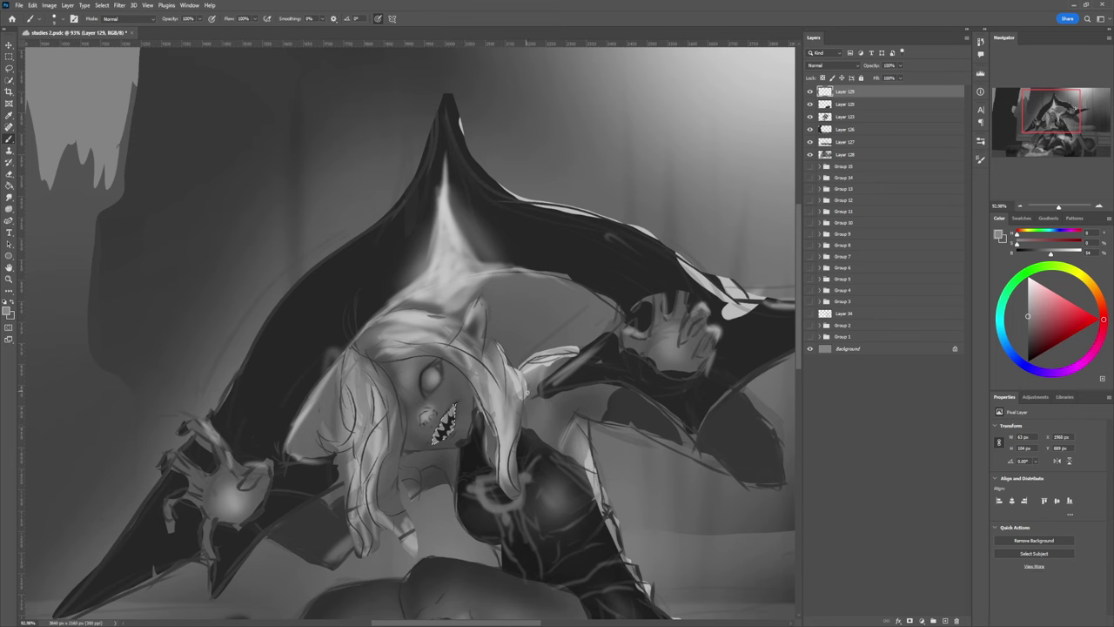
- Shade the edges of the teeth with a small soft brush in very dark grey and deselect the mouth
{"action": "scroll", "coordinate": [440, 449], "scroll_direction": "up", "scroll_amount": 2}
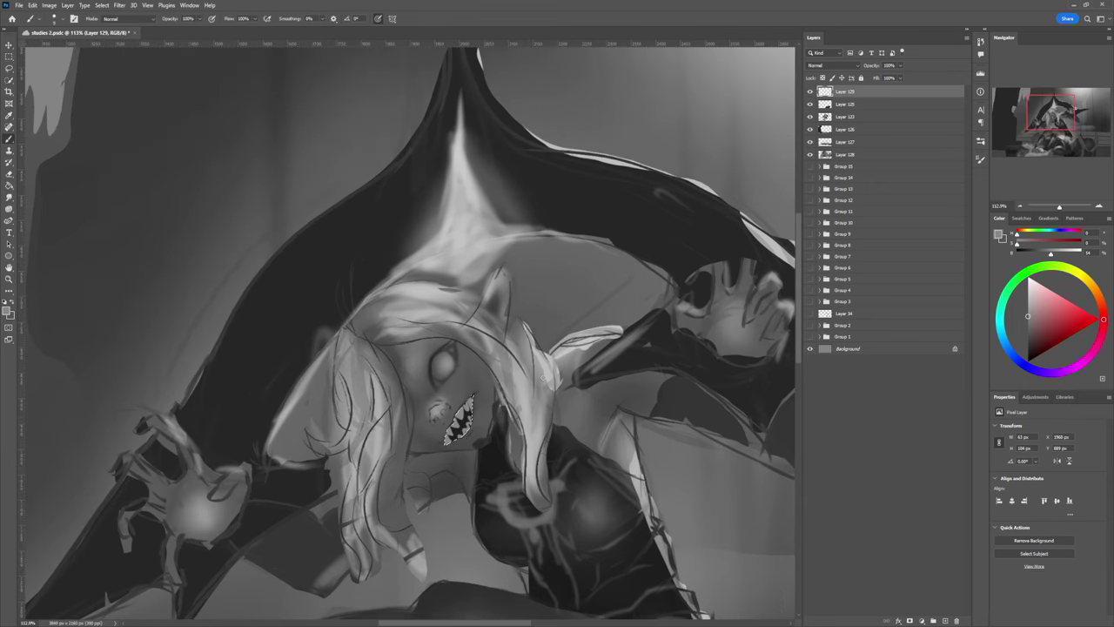
{"action": "left_click", "coordinate": [1028, 339]}
{"action": "key", "text": "period"}
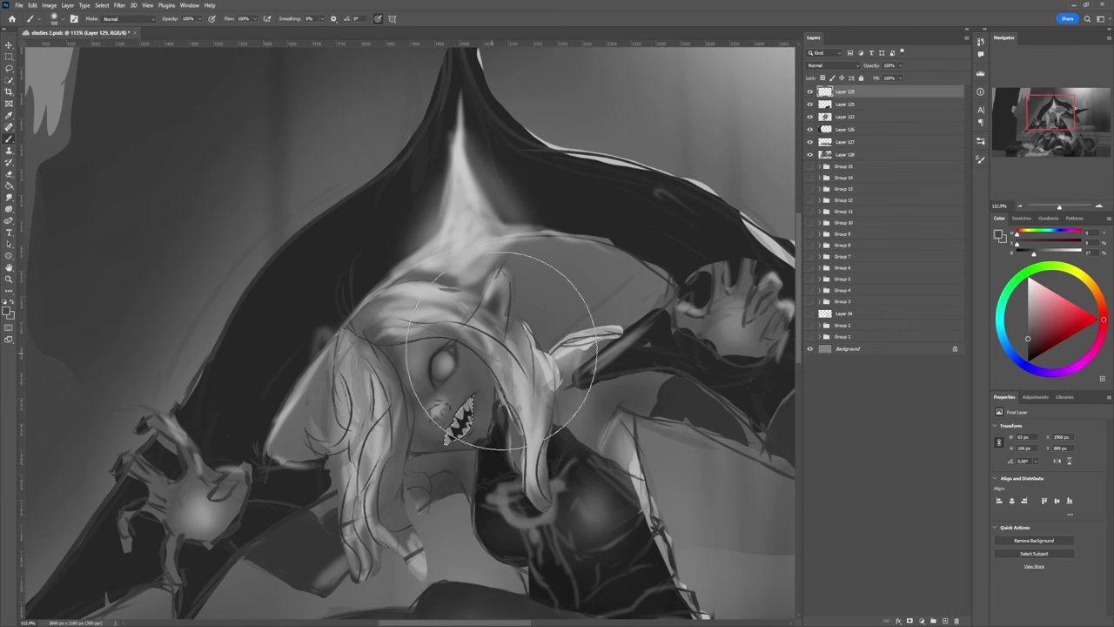
{"action": "left_click", "coordinate": [1029, 350]}
{"action": "key", "text": "bracketleft"}
{"action": "key", "text": "bracketleft"}
{"action": "key", "text": "bracketleft"}
{"action": "key", "text": "bracketleft"}
{"action": "key", "text": "bracketleft"}
{"action": "key", "text": "bracketleft"}
{"action": "key", "text": "bracketleft"}
{"action": "key", "text": "bracketleft"}
{"action": "key", "text": "bracketleft"}
{"action": "key", "text": "bracketleft"}
{"action": "key", "text": "bracketleft"}
{"action": "key", "text": "bracketleft"}
{"action": "key", "text": "bracketleft"}
{"action": "key", "text": "bracketleft"}
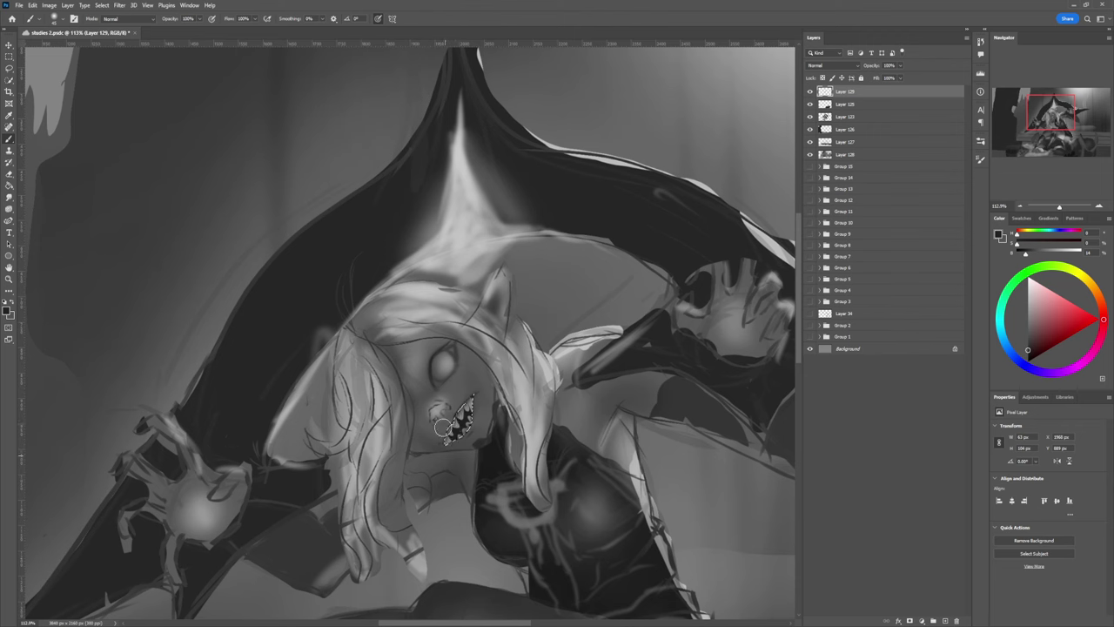
{"action": "mouse_move", "coordinate": [478, 388]}
{"action": "left_mouse_down"}
{"action": "mouse_move", "coordinate": [440, 450]}
{"action": "mouse_move", "coordinate": [458, 422]}
{"action": "left_mouse_up"}
{"action": "key", "text": "l"}
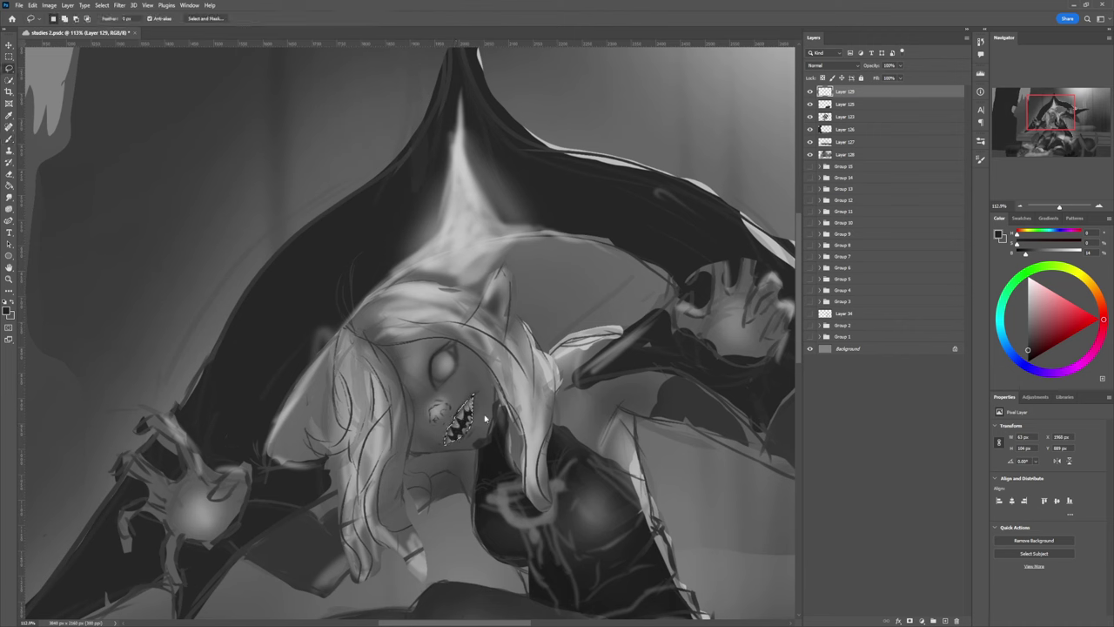
{"action": "key", "text": "ctrl+d"}
- Draw a thin dark outline around the mouth and its corner, and refine it with grey sampled from the face
{"action": "key", "text": "b"}
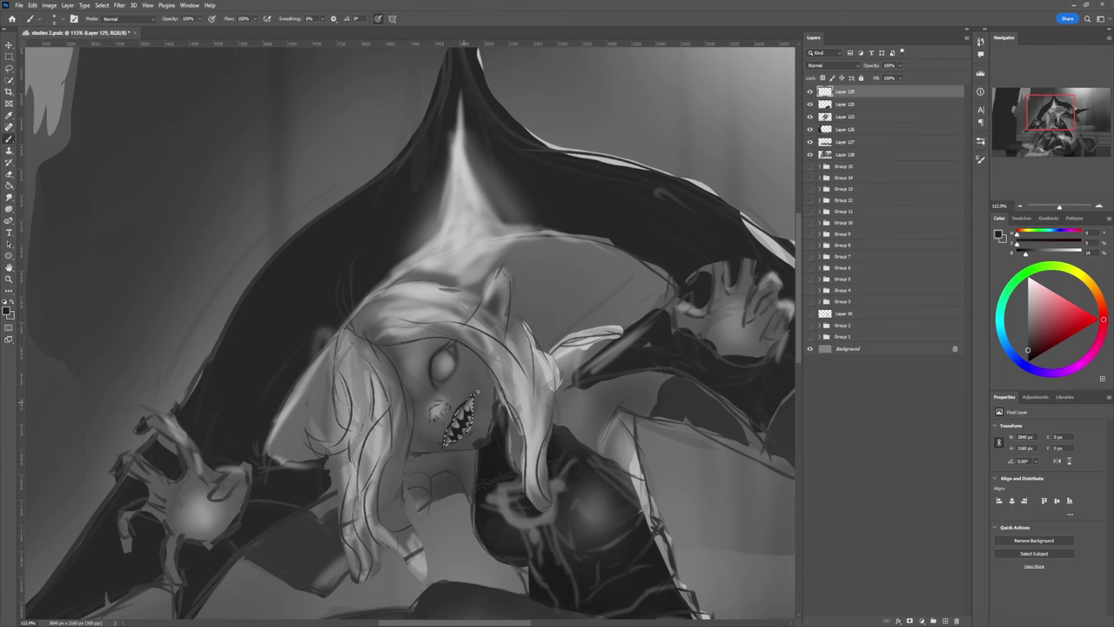
{"action": "key", "text": "bracketright"}
{"action": "key", "text": "bracketright"}
{"action": "key", "text": "bracketright"}
{"action": "key", "text": "bracketright"}
{"action": "key", "text": "bracketright"}
{"action": "key", "text": "bracketright"}
{"action": "left_click", "coordinate": [480, 423], "text": "alt"}
{"action": "key", "text": "bracketleft"}
{"action": "key", "text": "bracketleft"}
{"action": "key", "text": "bracketleft"}
{"action": "key", "text": "bracketleft"}
{"action": "key", "text": "bracketleft"}
{"action": "key", "text": "bracketleft"}
{"action": "key", "text": "l"}
{"action": "key", "text": "ctrl+d"}
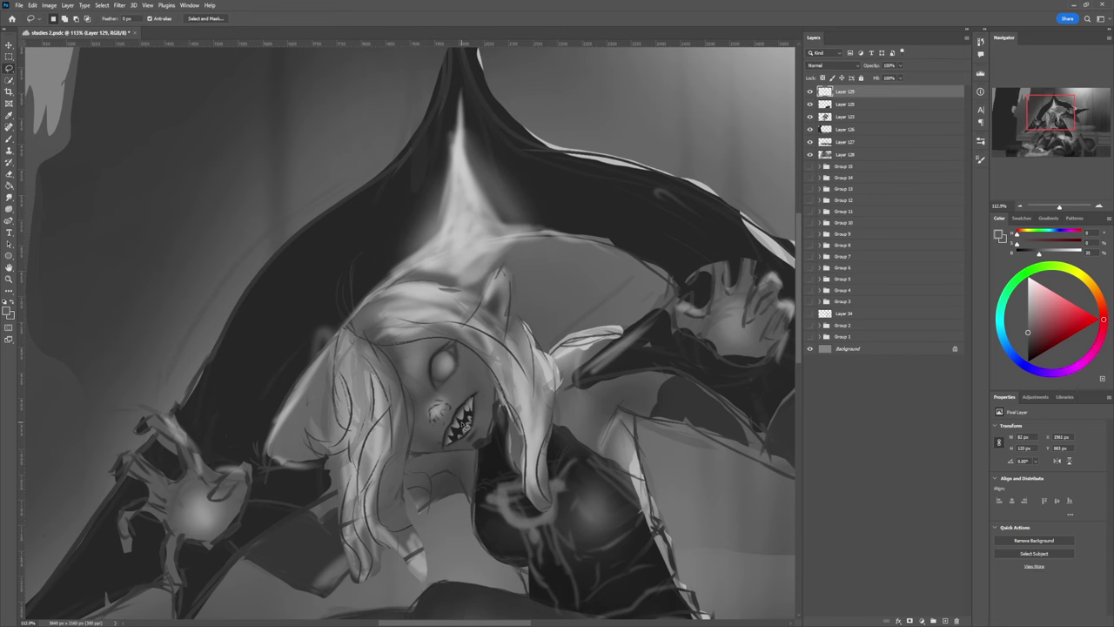
- Lasso the nose on the figure layer, Layer 123, rotate it about 15° counter-clockwise, nudge it toward the hair and deselect
{"action": "key", "text": "z"}
{"action": "left_click_drag", "start_coordinate": [488, 438], "coordinate": [480, 379]}
{"action": "left_click_drag", "start_coordinate": [515, 417], "coordinate": [489, 429]}
{"action": "key", "text": "l"}
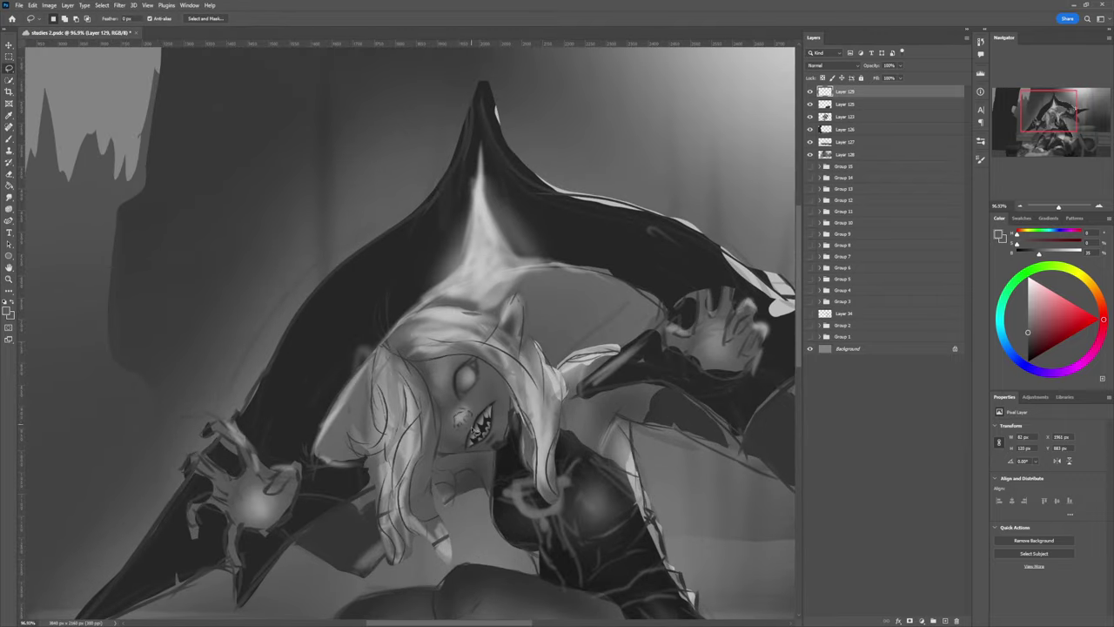
{"action": "left_click", "coordinate": [810, 116]}
{"action": "left_click", "coordinate": [810, 117]}
{"action": "left_click", "coordinate": [841, 116]}
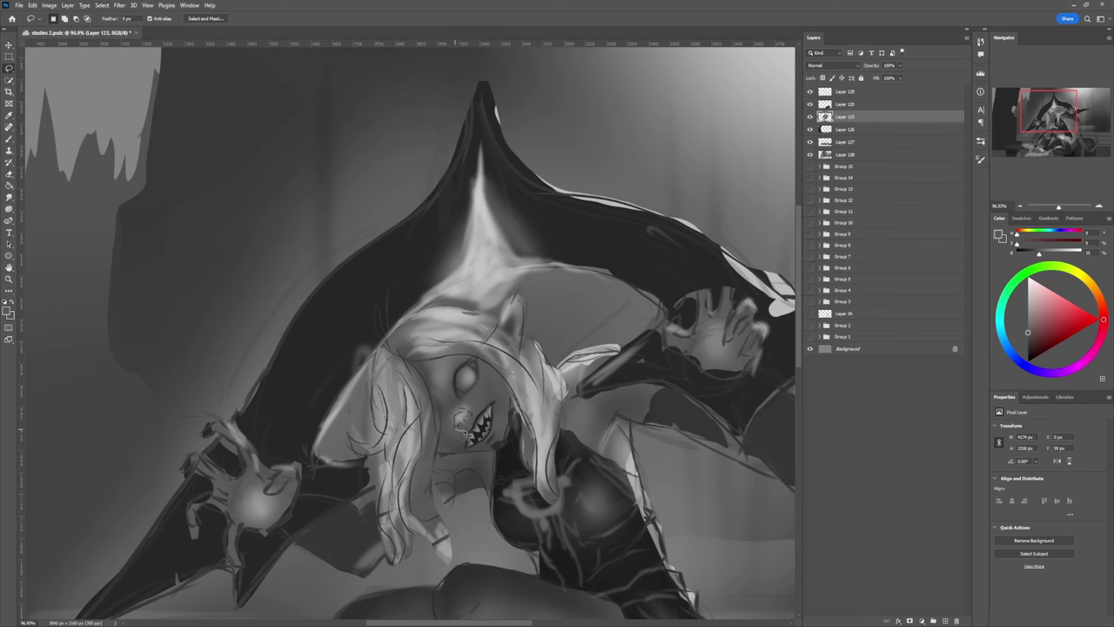
{"action": "mouse_move", "coordinate": [470, 431]}
{"action": "left_mouse_down"}
{"action": "mouse_move", "coordinate": [477, 417]}
{"action": "mouse_move", "coordinate": [459, 404]}
{"action": "mouse_move", "coordinate": [469, 432]}
{"action": "left_mouse_up"}
{"action": "key", "text": "ctrl+t"}
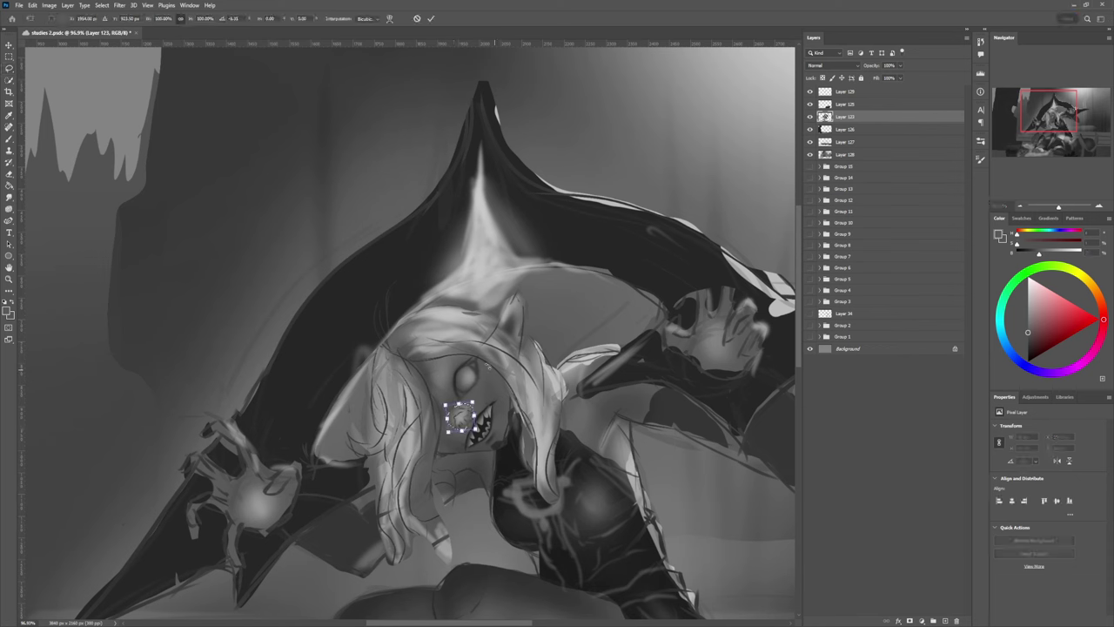
{"action": "left_click_drag", "start_coordinate": [488, 366], "coordinate": [480, 364]}
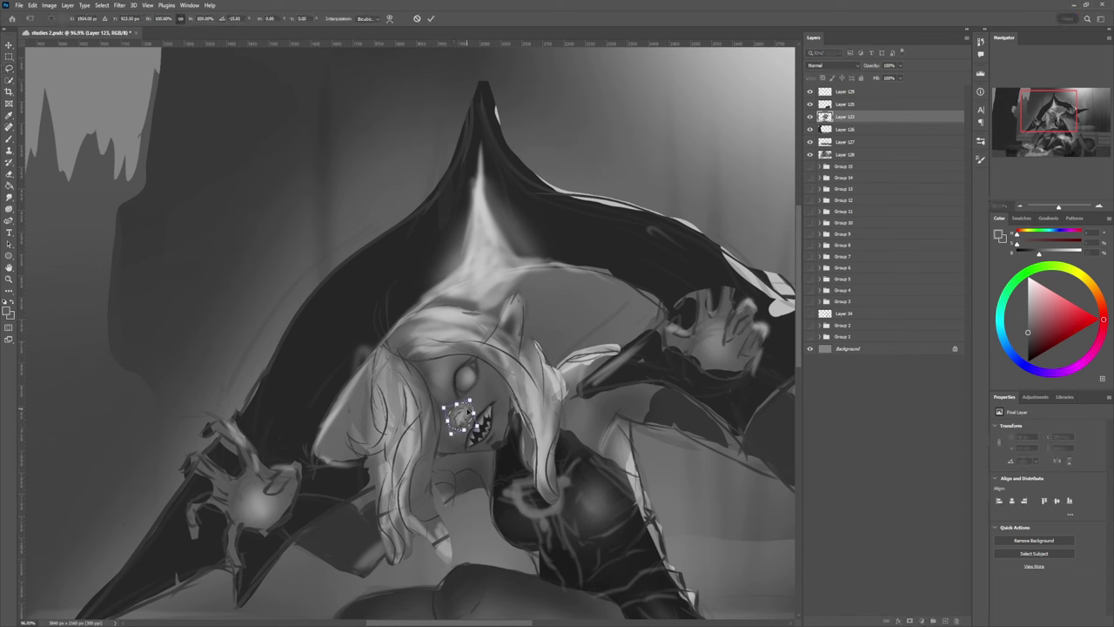
{"action": "left_click_drag", "start_coordinate": [467, 411], "coordinate": [480, 386]}
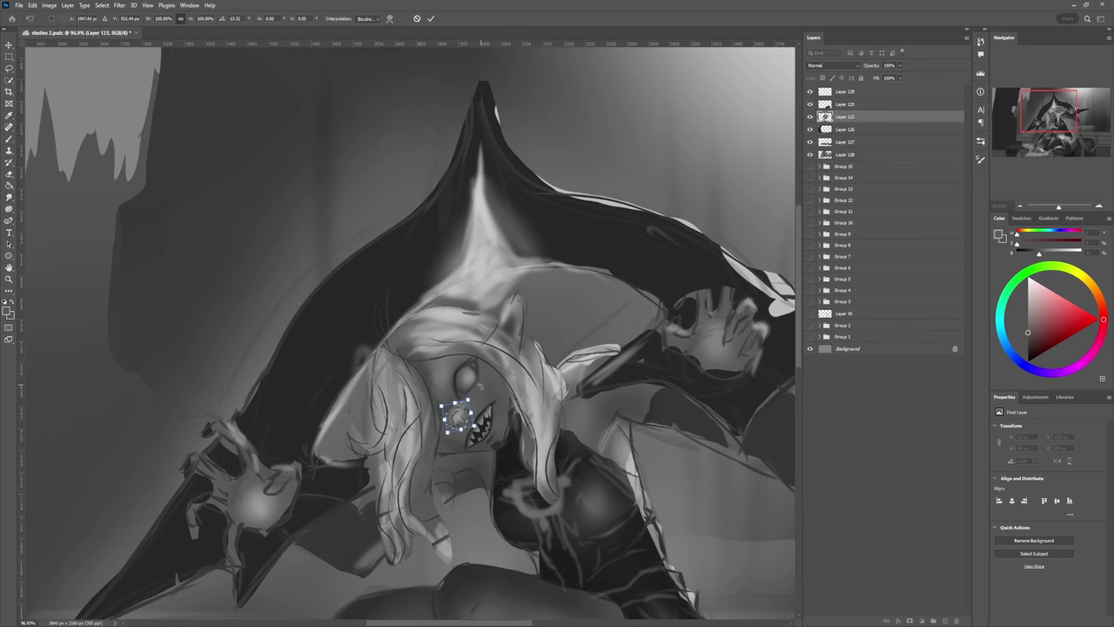
{"action": "key", "text": "Return"}
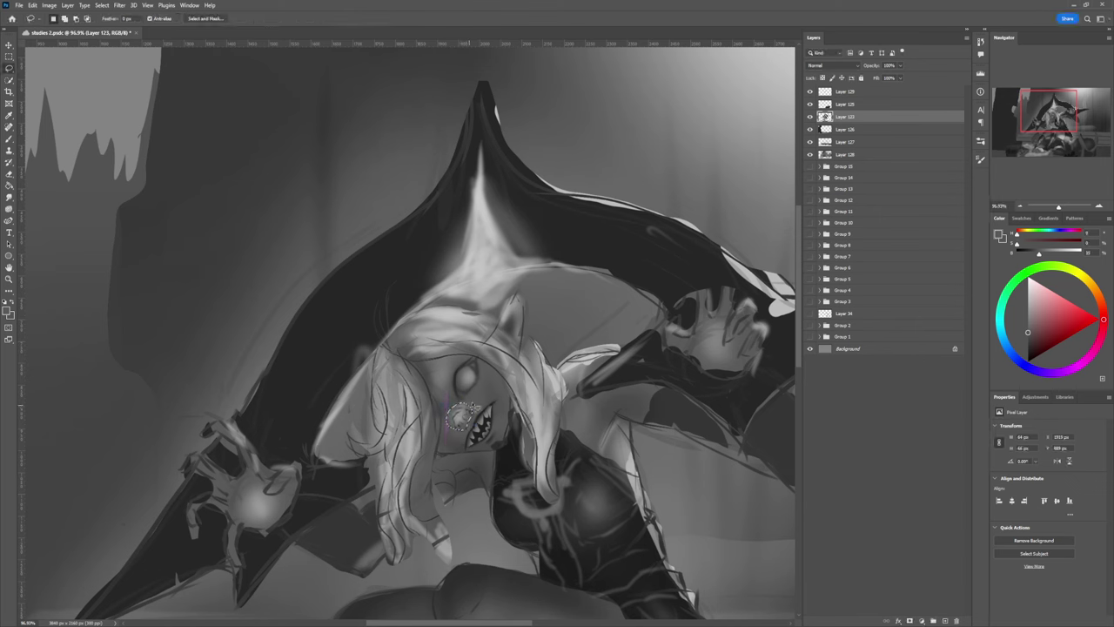
{"action": "key", "text": "ctrl+d"}
- Repaint the nose with a small soft brush in greys sampled from it, adding dark nostrils and a lit bridge
{"action": "key", "text": "b"}
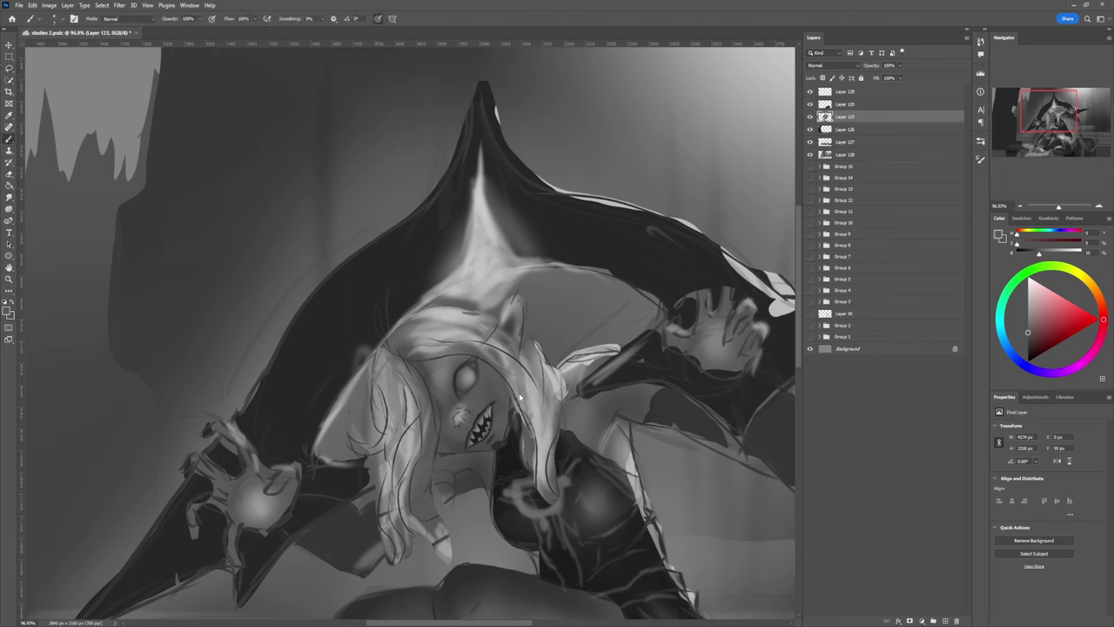
{"action": "left_click", "coordinate": [555, 362]}
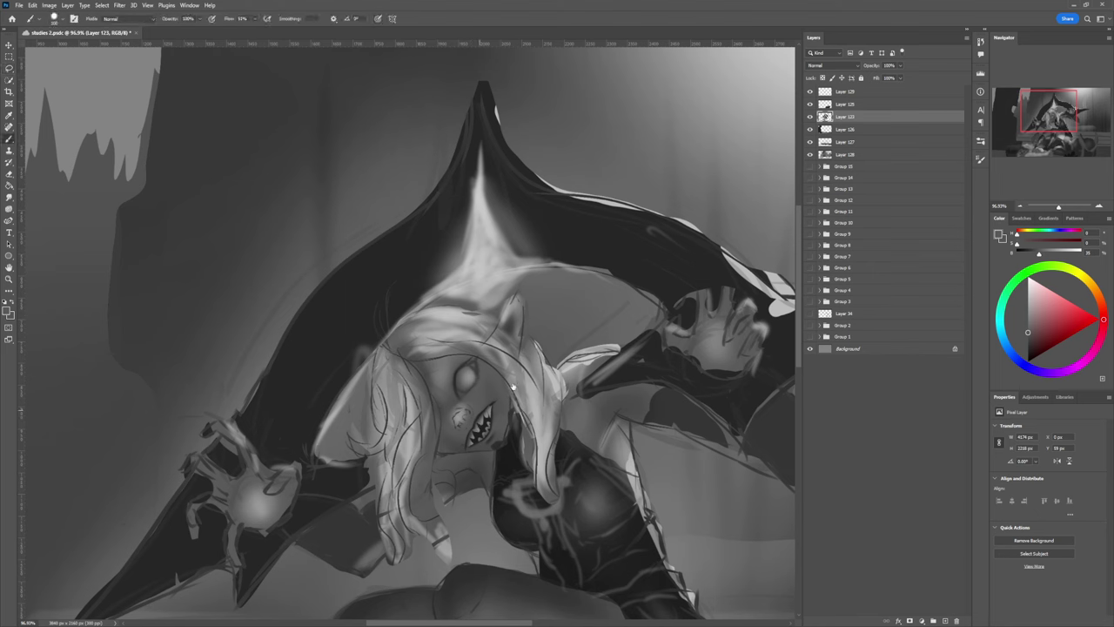
{"action": "key", "text": "bracketleft"}
{"action": "key", "text": "bracketleft"}
{"action": "key", "text": "bracketleft"}
{"action": "key", "text": "bracketleft"}
{"action": "key", "text": "bracketleft"}
{"action": "key", "text": "bracketleft"}
{"action": "key", "text": "bracketleft"}
{"action": "key", "text": "bracketleft"}
{"action": "key", "text": "bracketleft"}
{"action": "key", "text": "bracketleft"}
{"action": "key", "text": "bracketleft"}
{"action": "key", "text": "bracketleft"}
{"action": "left_click", "coordinate": [461, 414], "text": "alt"}
{"action": "left_click", "coordinate": [467, 421], "text": "alt"}
{"action": "key", "text": "]"}
{"action": "key", "text": "]"}
{"action": "key", "text": "]"}
{"action": "key", "text": "]"}
{"action": "key", "text": "]"}
{"action": "key", "text": "]"}
{"action": "key", "text": "bracketleft"}
{"action": "left_click", "coordinate": [453, 417]}
{"action": "key", "text": "bracketright"}
{"action": "left_click", "coordinate": [458, 407], "text": "alt"}
{"action": "left_click", "coordinate": [461, 410], "text": "alt"}
{"action": "key", "text": "bracketleft"}
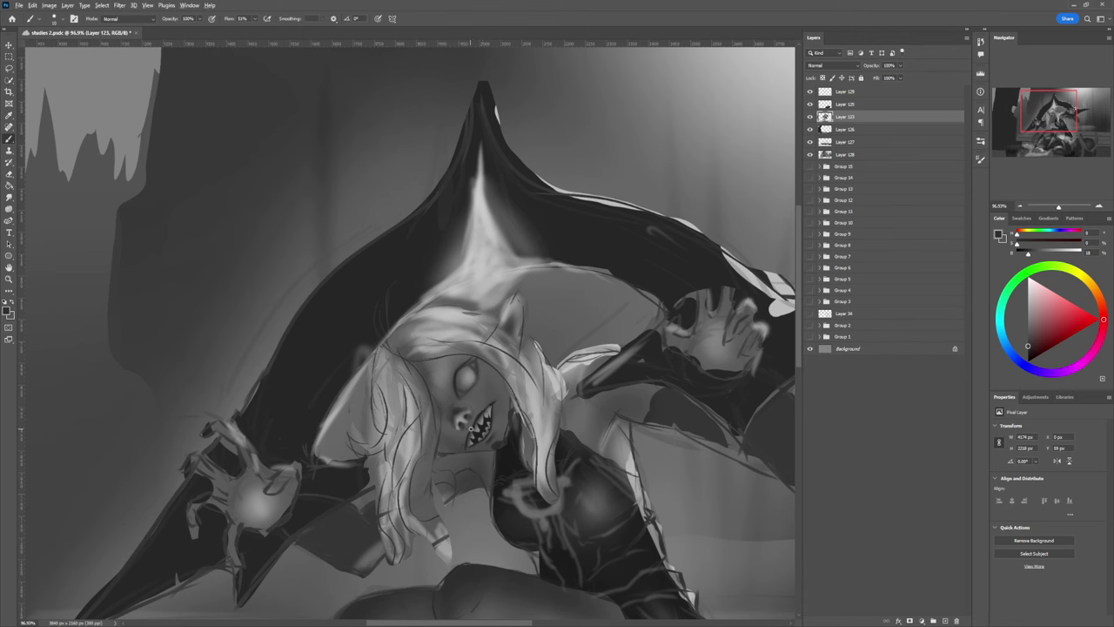
- Lasso the lower face, brush a soft light-grey glow along the cheek and jaw inside the selection, and deselect
{"action": "key", "text": "l"}
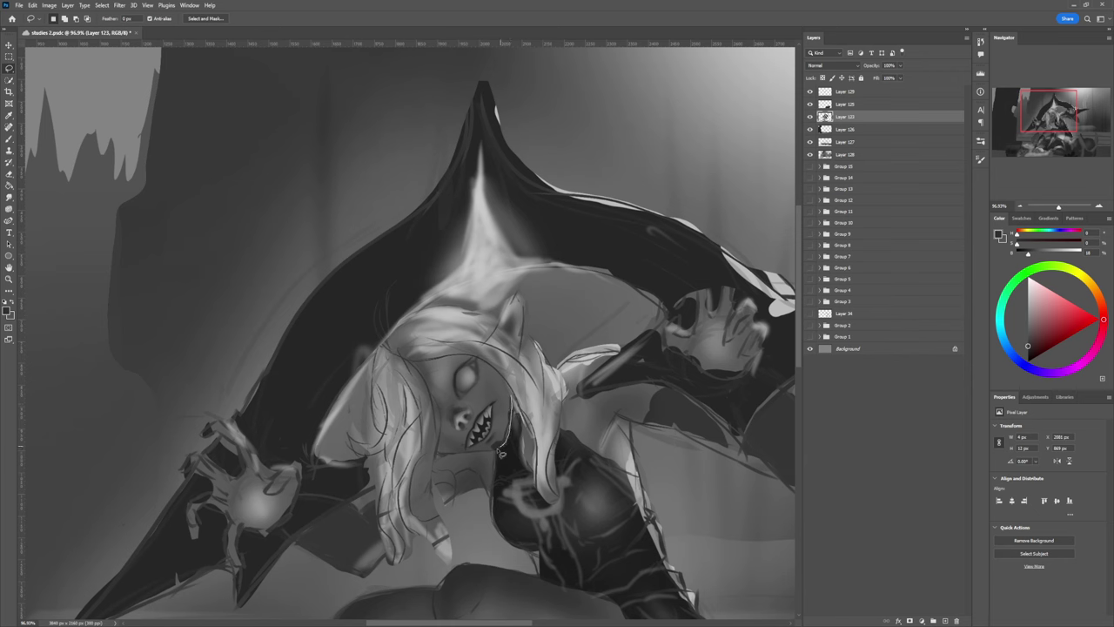
{"action": "mouse_move", "coordinate": [485, 454]}
{"action": "left_mouse_down"}
{"action": "mouse_move", "coordinate": [439, 456]}
{"action": "mouse_move", "coordinate": [449, 393]}
{"action": "mouse_move", "coordinate": [469, 370]}
{"action": "mouse_move", "coordinate": [513, 394]}
{"action": "left_mouse_up"}
{"action": "key", "text": "b"}
{"action": "left_click", "coordinate": [546, 389], "text": "alt"}
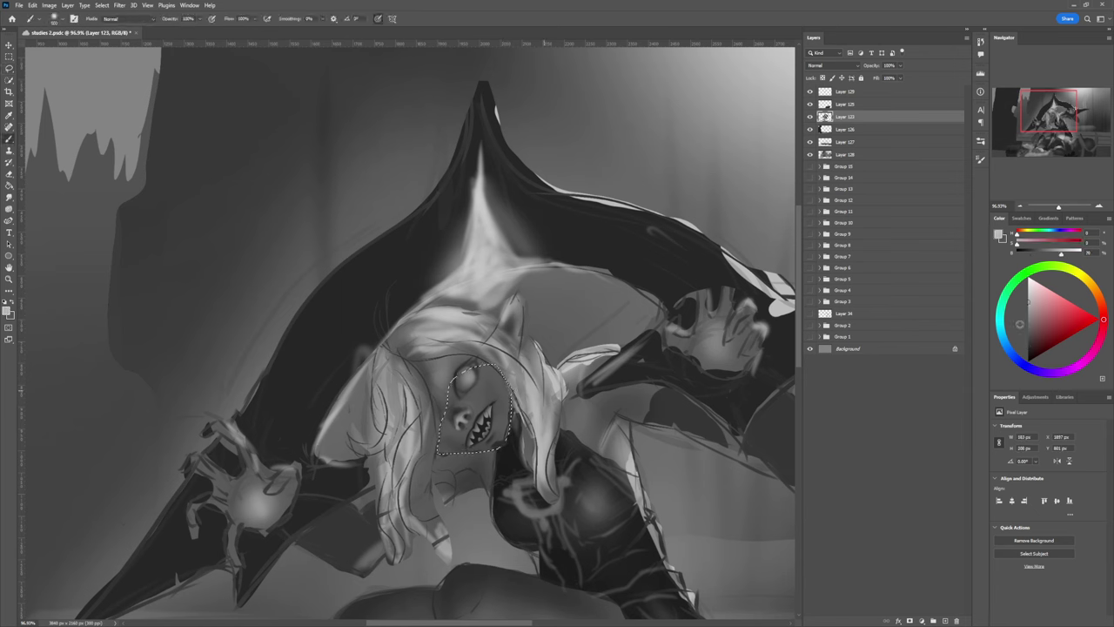
{"action": "left_click", "coordinate": [1028, 300]}
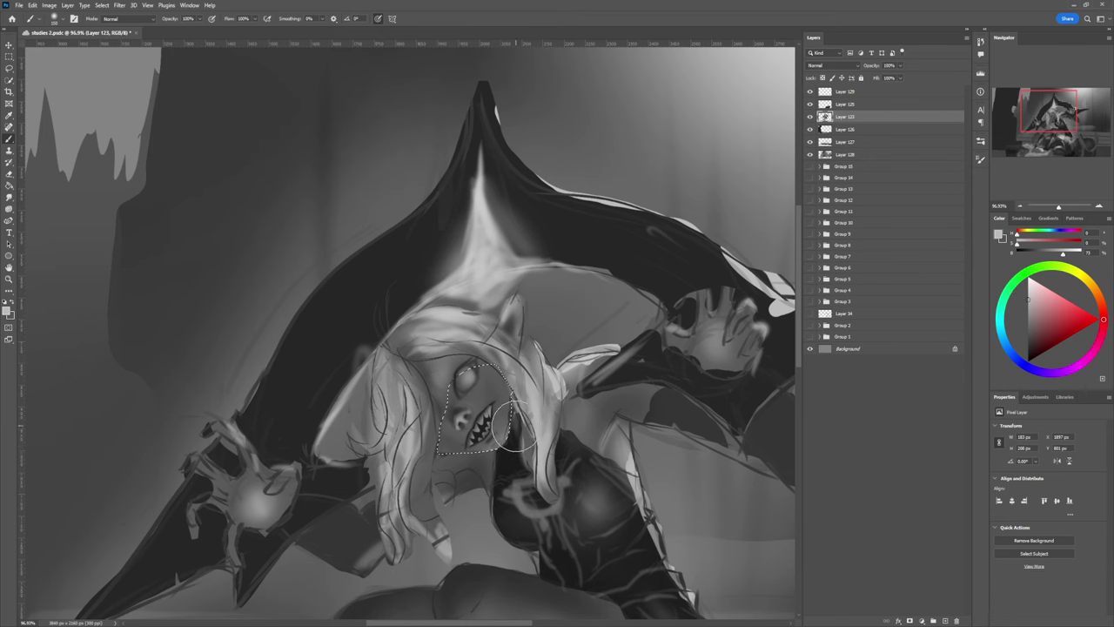
{"action": "key", "text": "bracketright"}
{"action": "key", "text": "bracketright"}
{"action": "key", "text": "bracketright"}
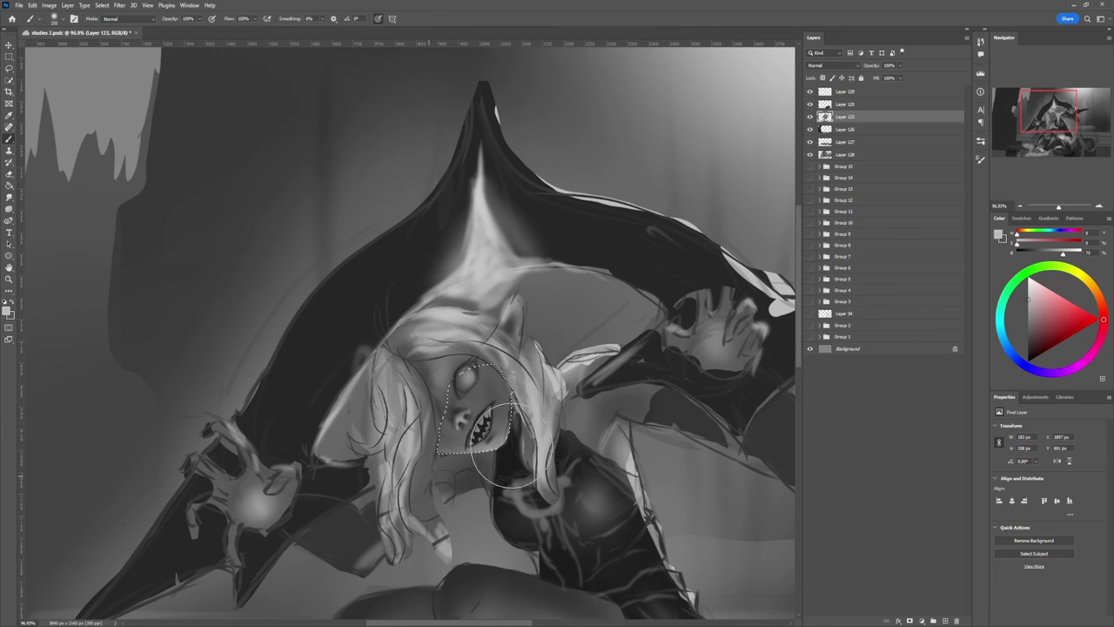
{"action": "key", "text": "bracketright"}
{"action": "key", "text": "bracketright"}
{"action": "key", "text": "bracketright"}
{"action": "key", "text": "bracketright"}
{"action": "key", "text": "bracketright"}
{"action": "key", "text": "bracketright"}
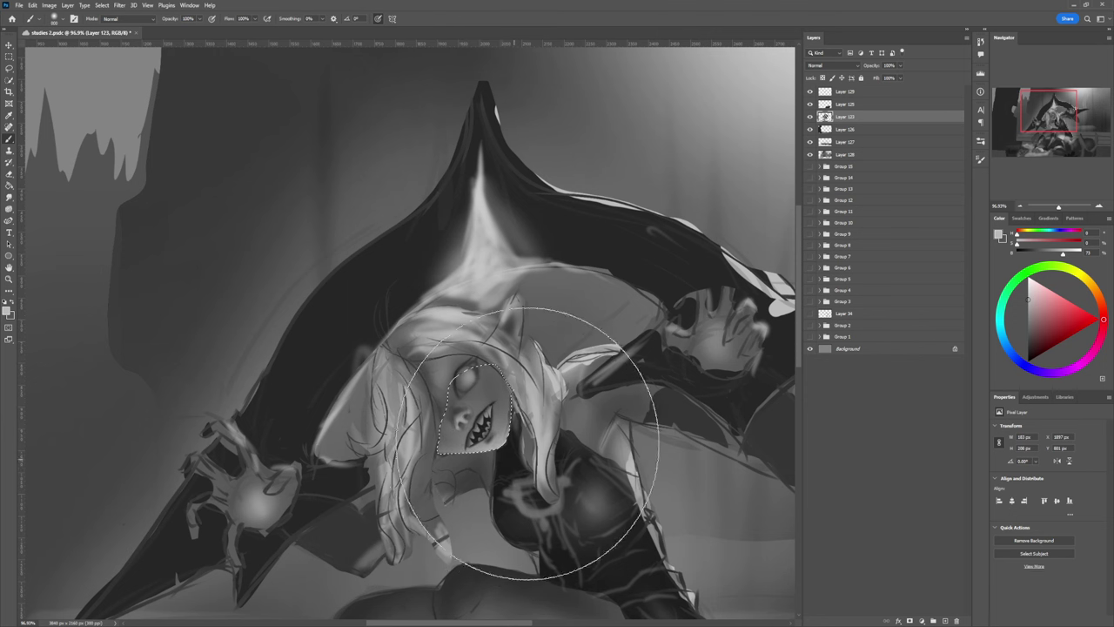
{"action": "key", "text": "bracketleft"}
{"action": "key", "text": "bracketleft"}
{"action": "key", "text": "bracketleft"}
{"action": "key", "text": "bracketleft"}
{"action": "key", "text": "bracketleft"}
{"action": "key", "text": "bracketleft"}
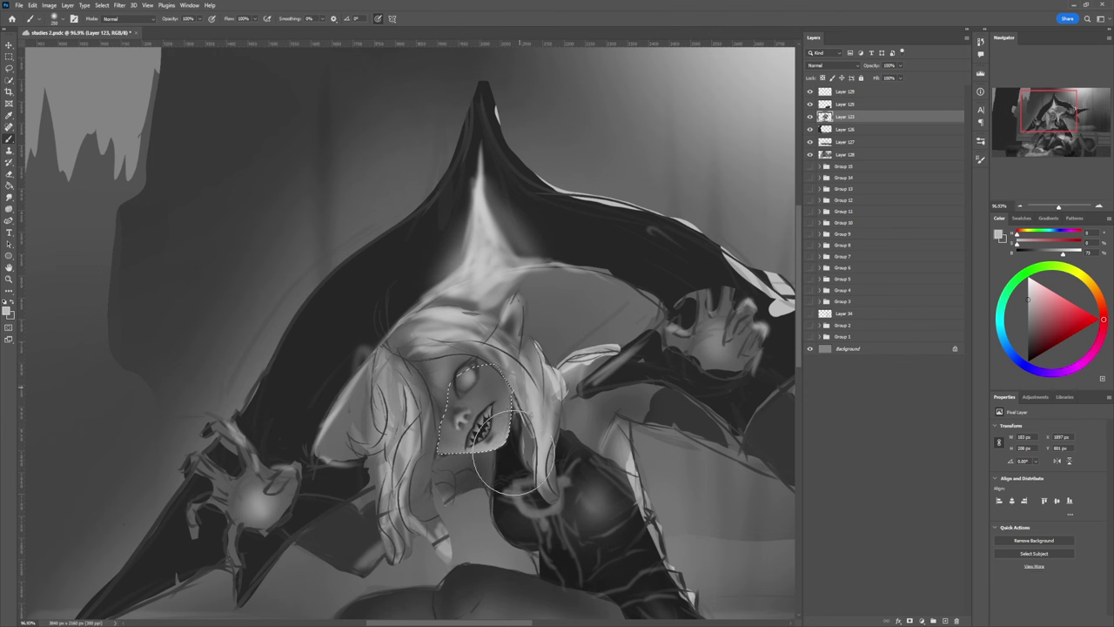
{"action": "key", "text": "l"}
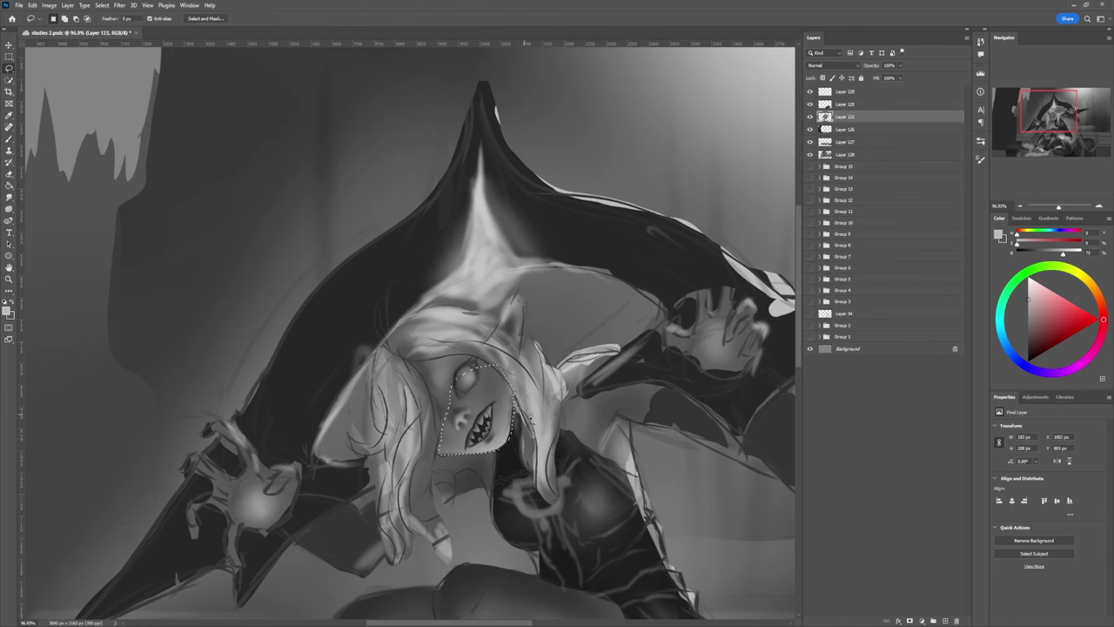
{"action": "key", "text": "ctrl+d"}
- Refine the nose and its nostrils with a very small brush in greys sampled from the nose and the surrounding face
{"action": "key", "text": "z"}
{"action": "mouse_move", "coordinate": [471, 462]}
{"action": "left_mouse_down"}
{"action": "mouse_move", "coordinate": [461, 460]}
{"action": "mouse_move", "coordinate": [491, 453]}
{"action": "left_mouse_up"}
{"action": "left_click", "coordinate": [492, 452]}
{"action": "left_click", "coordinate": [479, 435]}
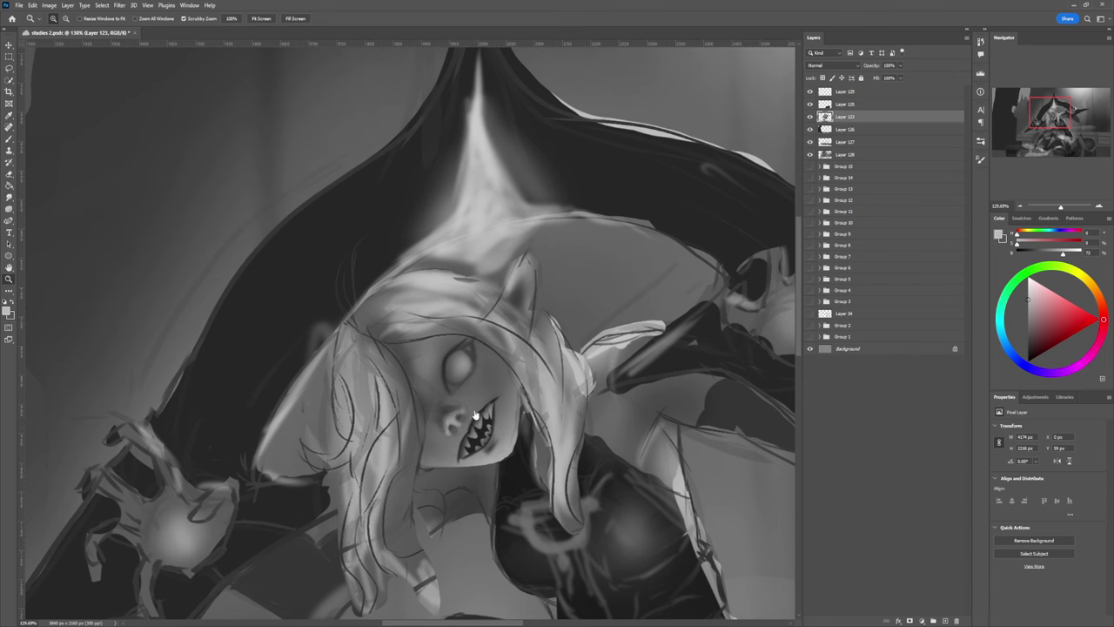
{"action": "key", "text": "b"}
{"action": "key", "text": "["}
{"action": "key", "text": "["}
{"action": "key", "text": "["}
{"action": "key", "text": "["}
{"action": "key", "text": "["}
{"action": "key", "text": "["}
{"action": "key", "text": "["}
{"action": "key", "text": "["}
{"action": "key", "text": "["}
{"action": "key", "text": "["}
{"action": "key", "text": "["}
{"action": "key", "text": "["}
{"action": "key", "text": "["}
{"action": "key", "text": "["}
{"action": "key", "text": "["}
{"action": "left_click", "coordinate": [453, 422], "text": "alt"}
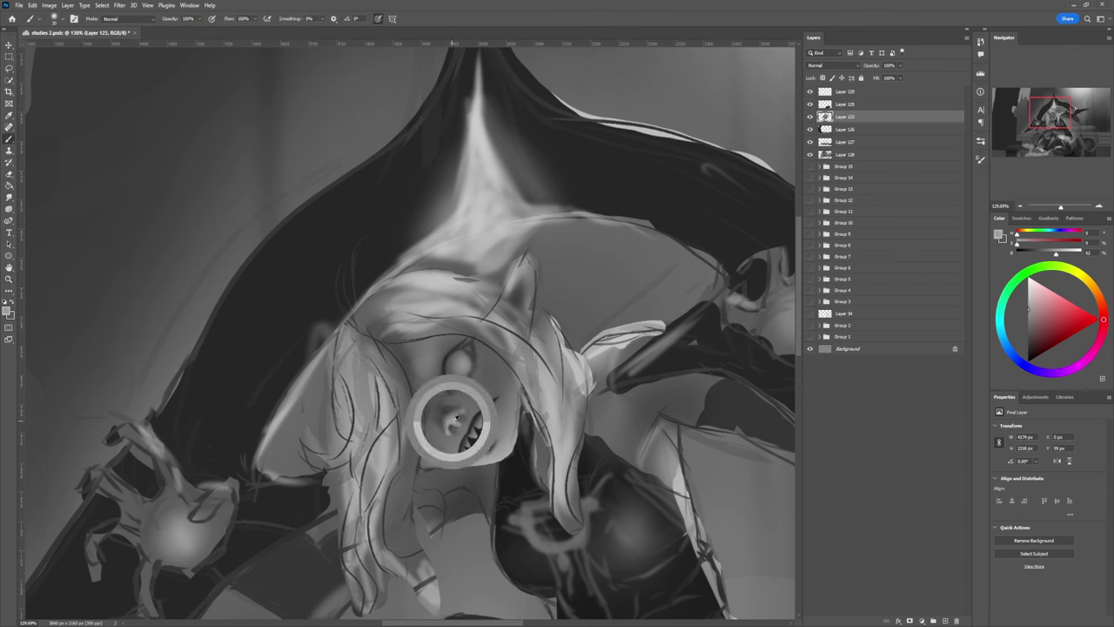
{"action": "key", "text": "["}
{"action": "key", "text": "["}
{"action": "key", "text": "["}
{"action": "key", "text": "["}
{"action": "key", "text": "["}
{"action": "key", "text": "["}
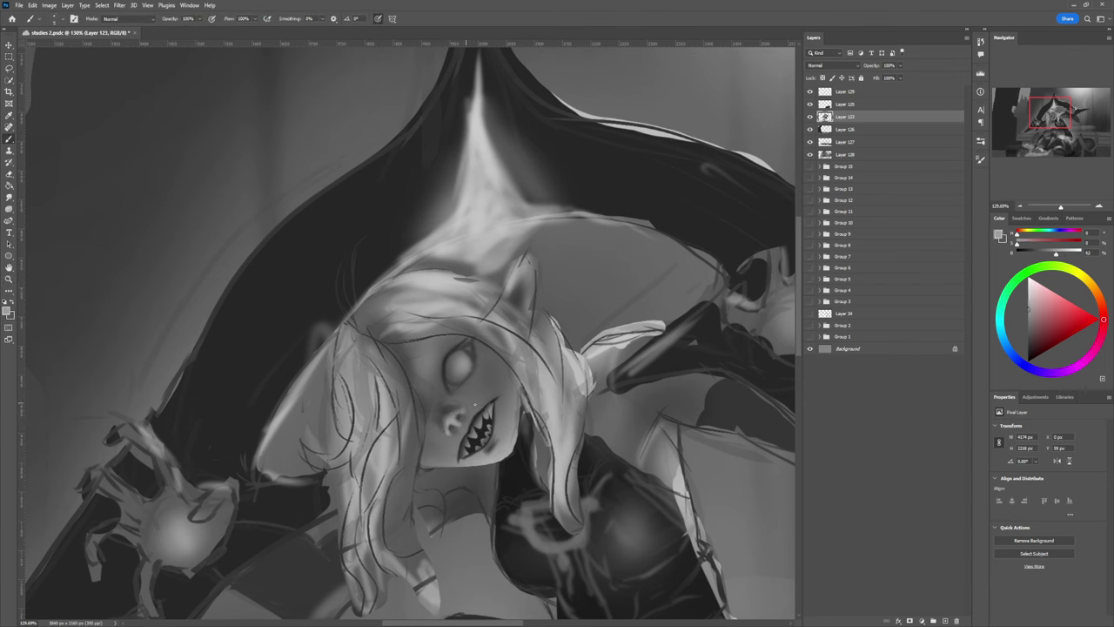
{"action": "key", "text": "."}
{"action": "left_click", "coordinate": [451, 419], "text": "alt"}
{"action": "key", "text": "bracketleft"}
{"action": "key", "text": "bracketleft"}
{"action": "key", "text": "bracketleft"}
{"action": "key", "text": "bracketleft"}
{"action": "left_click_drag", "start_coordinate": [448, 415], "coordinate": [453, 416]}
{"action": "left_click", "coordinate": [1028, 298]}
{"action": "left_click", "coordinate": [469, 417], "text": "alt"}
{"action": "key", "text": "bracketright"}
{"action": "left_click", "coordinate": [470, 397], "text": "alt"}
- Repaint the long hair lock beside the nose with soft lengthwise strokes in light greys sampled from the hair, covering its dark sketch line
{"action": "left_click", "coordinate": [406, 428], "text": "alt"}
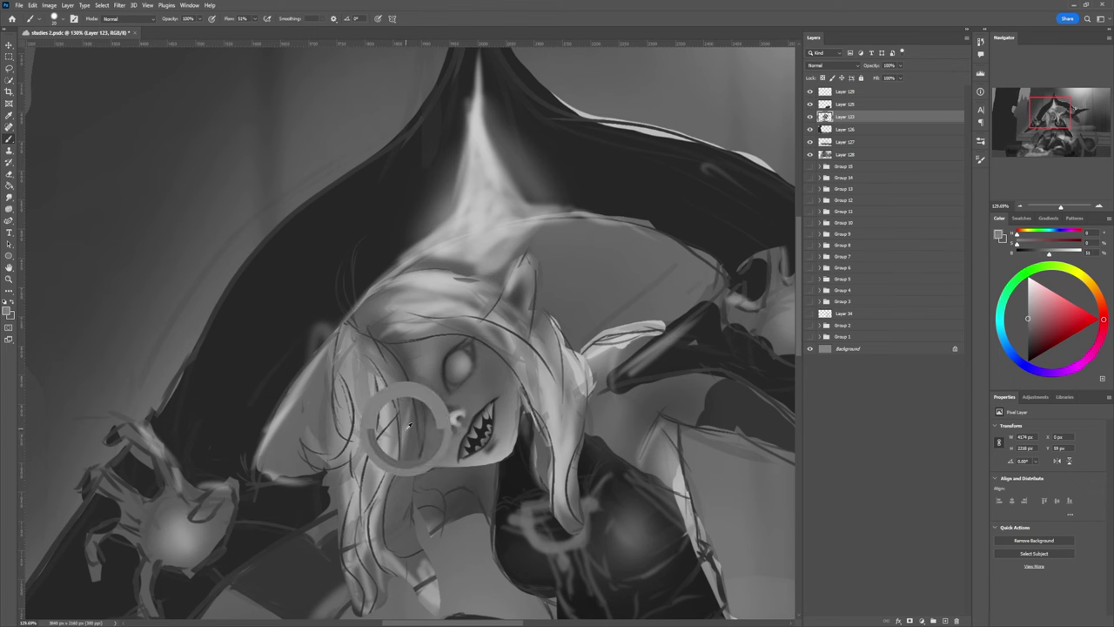
{"action": "key", "text": "bracketleft"}
{"action": "key", "text": "bracketleft"}
{"action": "key", "text": "bracketright"}
{"action": "key", "text": "bracketright"}
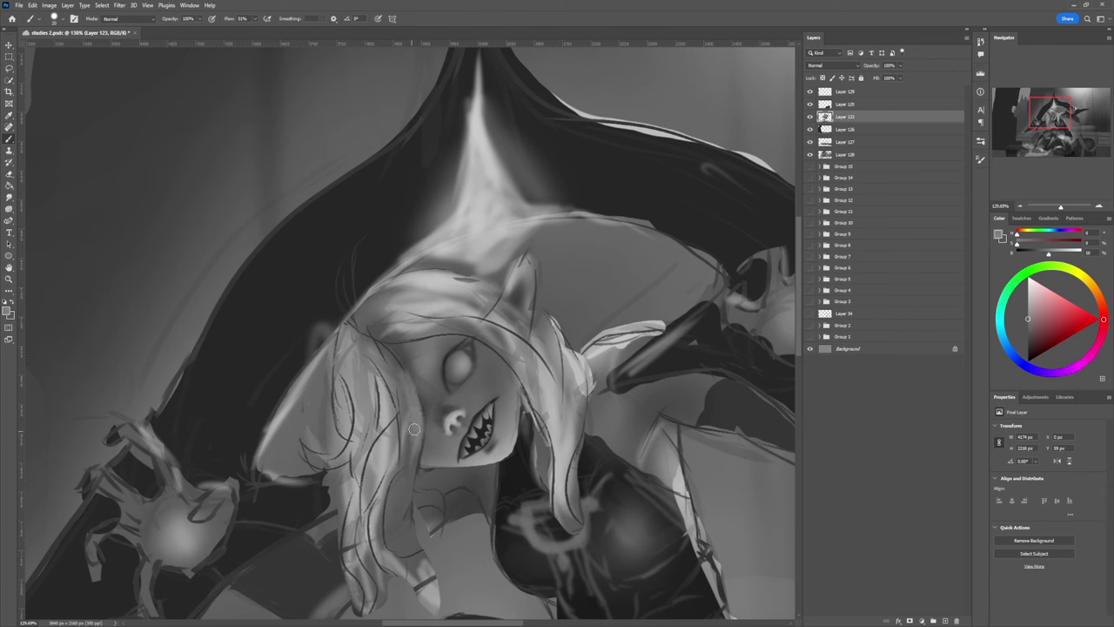
{"action": "left_click_drag", "start_coordinate": [416, 444], "coordinate": [403, 496]}
{"action": "left_click", "coordinate": [395, 451], "text": "alt"}
{"action": "key", "text": "bracketleft"}
{"action": "key", "text": "bracketleft"}
{"action": "mouse_move", "coordinate": [378, 349]}
{"action": "left_mouse_down"}
{"action": "mouse_move", "coordinate": [412, 398]}
{"action": "mouse_move", "coordinate": [397, 538]}
{"action": "left_mouse_up"}
{"action": "key", "text": "bracketright"}
{"action": "key", "text": "bracketright"}
{"action": "left_click_drag", "start_coordinate": [397, 490], "coordinate": [409, 561]}
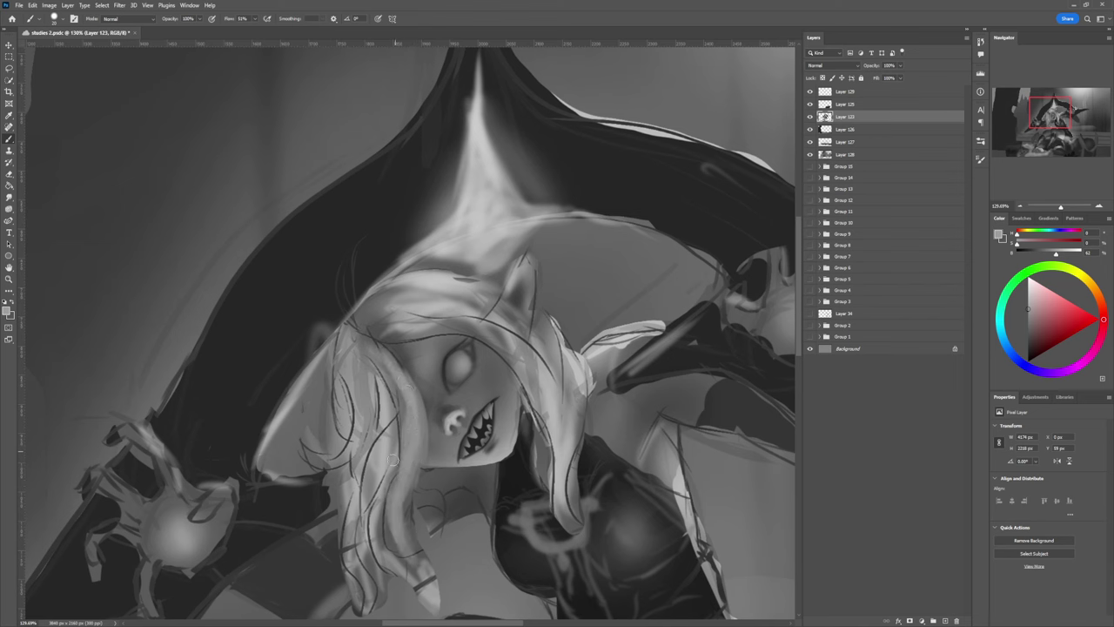
- Add darker grey strand separations along the same hair lock with a smaller brush, and touch up its inner edge with sampled hair grey
{"action": "left_click", "coordinate": [397, 548], "text": "alt"}
{"action": "key", "text": "bracketleft"}
{"action": "key", "text": "bracketleft"}
{"action": "left_click_drag", "start_coordinate": [395, 467], "coordinate": [389, 488]}
{"action": "left_click_drag", "start_coordinate": [399, 423], "coordinate": [392, 479]}
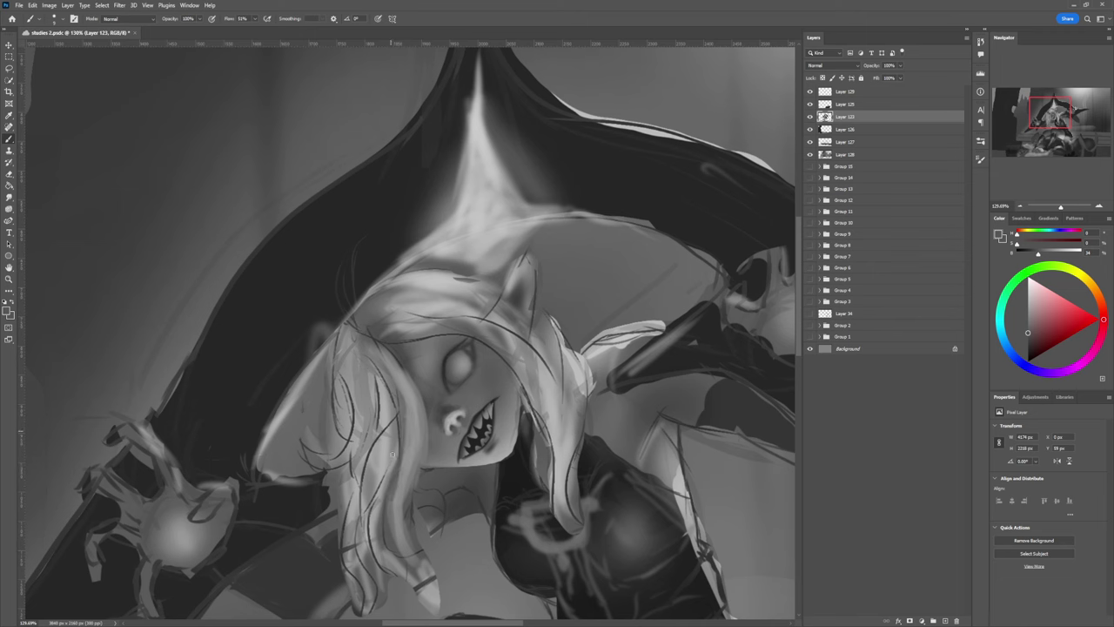
{"action": "left_click_drag", "start_coordinate": [397, 385], "coordinate": [399, 510]}
{"action": "key", "text": "bracketleft"}
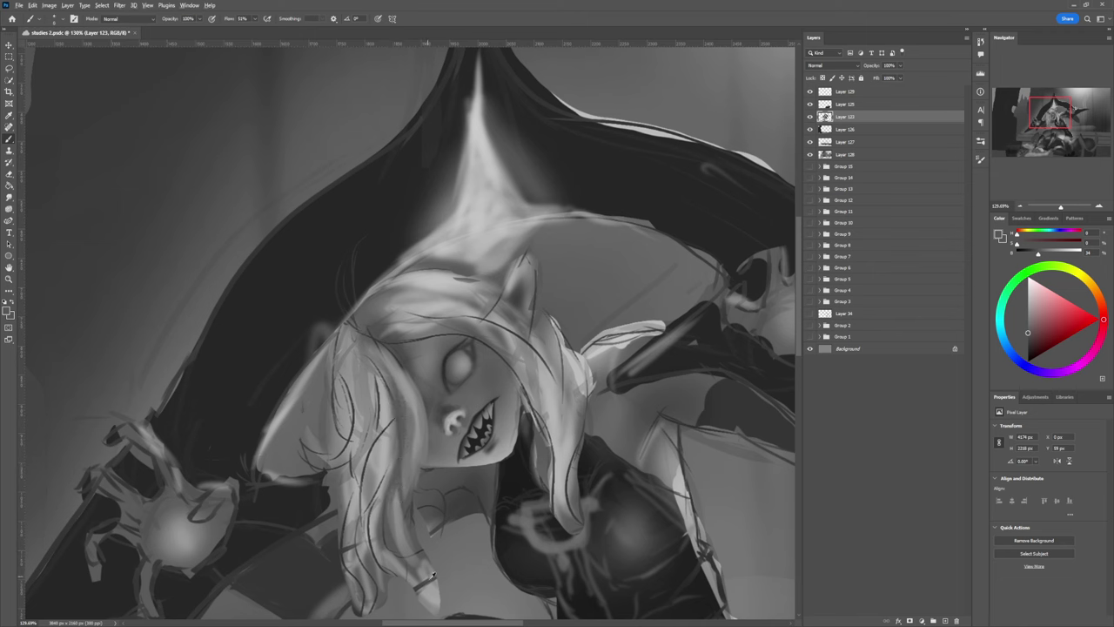
{"action": "left_click", "coordinate": [409, 419], "text": "alt"}
{"action": "left_click_drag", "start_coordinate": [418, 448], "coordinate": [409, 509]}
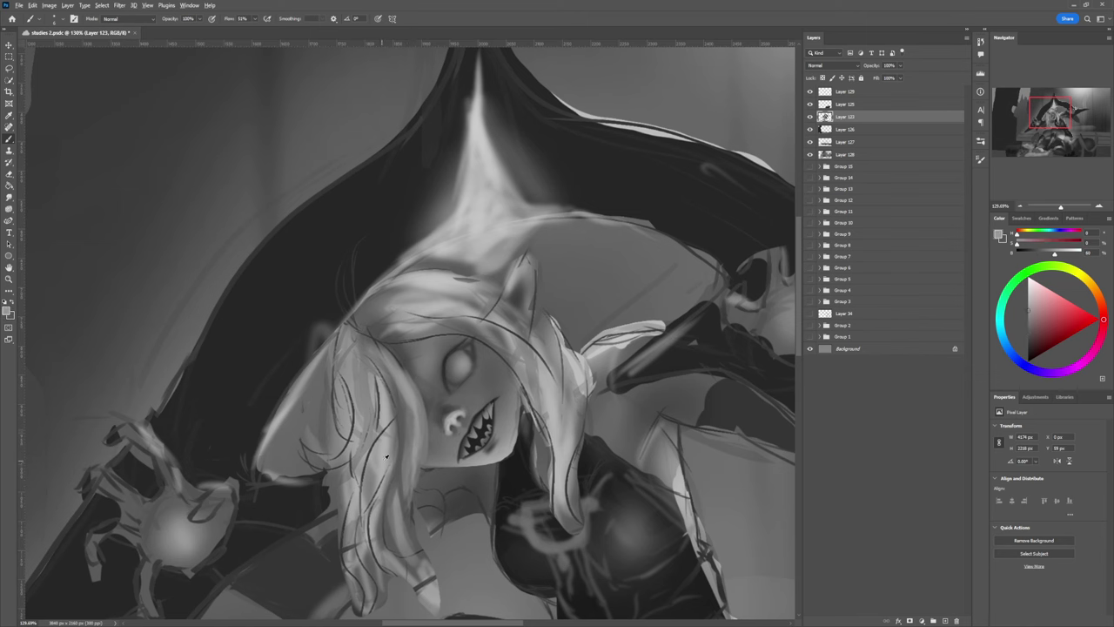
- Brush lighter grey highlights along the face-side edge of the hair lock, from its upper curve down toward its tip
{"action": "left_click", "coordinate": [411, 416], "text": "alt"}
{"action": "left_click_drag", "start_coordinate": [423, 416], "coordinate": [425, 458]}
{"action": "key", "text": "bracketleft"}
{"action": "key", "text": "bracketleft"}
{"action": "key", "text": "bracketleft"}
{"action": "key", "text": "bracketleft"}
{"action": "mouse_move", "coordinate": [401, 365]}
{"action": "left_mouse_down"}
{"action": "mouse_move", "coordinate": [425, 447]}
{"action": "mouse_move", "coordinate": [411, 501]}
{"action": "left_mouse_up"}
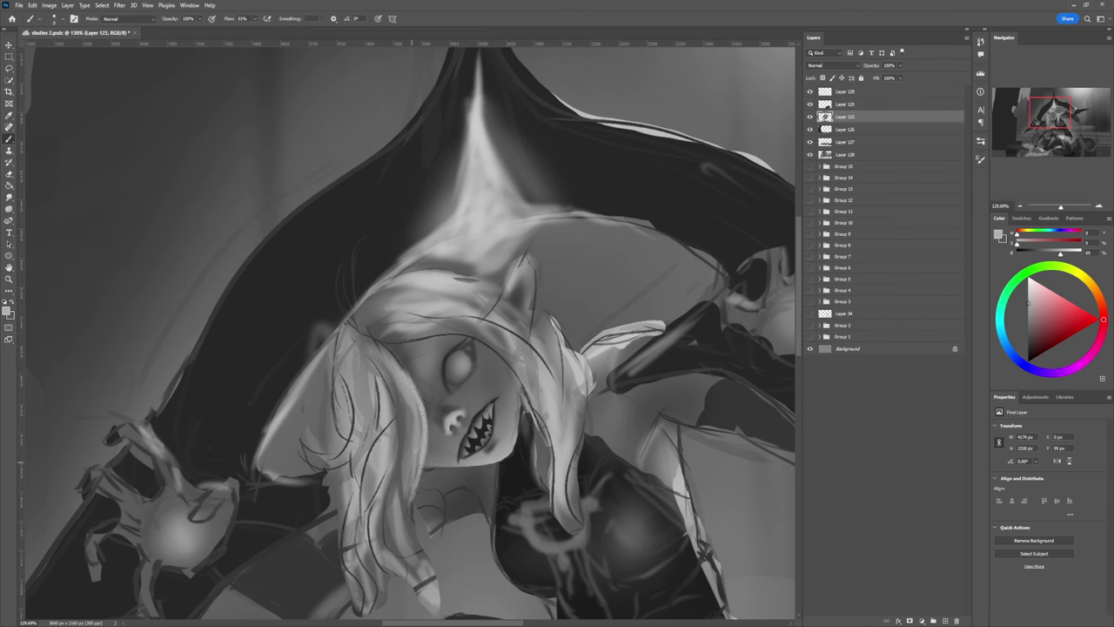
{"action": "key", "text": "bracketright"}
{"action": "key", "text": "bracketright"}
{"action": "key", "text": "bracketright"}
{"action": "mouse_move", "coordinate": [423, 462]}
{"action": "left_mouse_down"}
{"action": "mouse_move", "coordinate": [407, 521]}
{"action": "mouse_move", "coordinate": [422, 554]}
{"action": "left_mouse_up"}
- Paint thin light strands along the hair lock and its root with a finer brush
{"action": "key", "text": "bracketleft"}
{"action": "key", "text": "bracketleft"}
{"action": "key", "text": "bracketleft"}
{"action": "key", "text": "bracketleft"}
{"action": "key", "text": "bracketleft"}
{"action": "left_click_drag", "start_coordinate": [410, 493], "coordinate": [424, 562]}
{"action": "left_click_drag", "start_coordinate": [423, 409], "coordinate": [408, 499]}
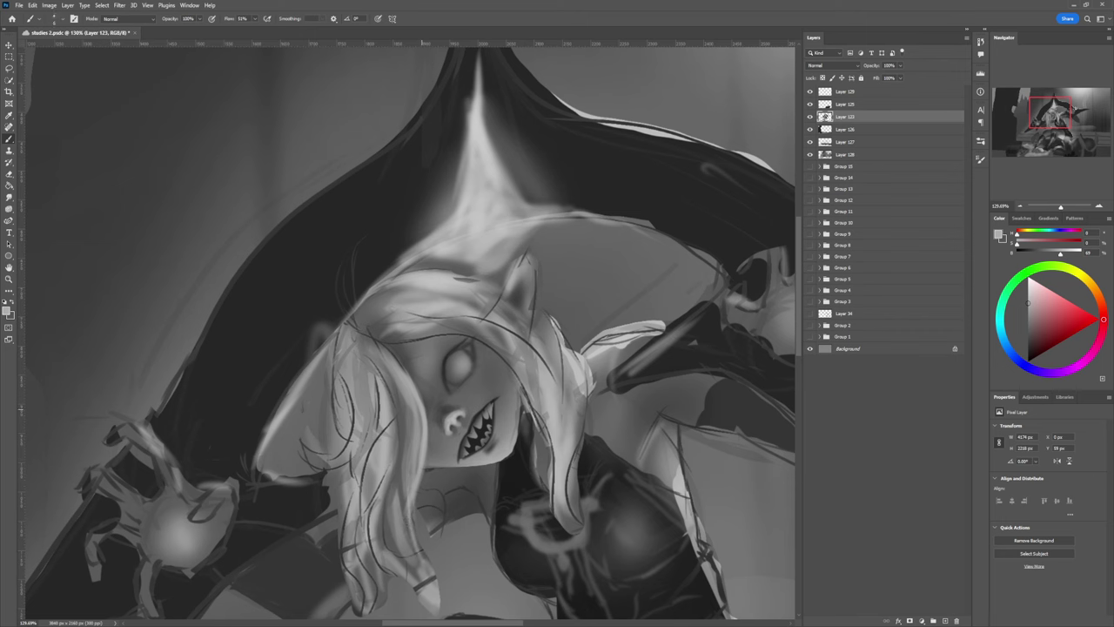
{"action": "left_click_drag", "start_coordinate": [373, 339], "coordinate": [397, 389]}
- Define the eye's outline with near-black sampled from the mouth, clean up its outer edge with face grey, and save the document
{"action": "left_click", "coordinate": [485, 430], "text": "alt"}
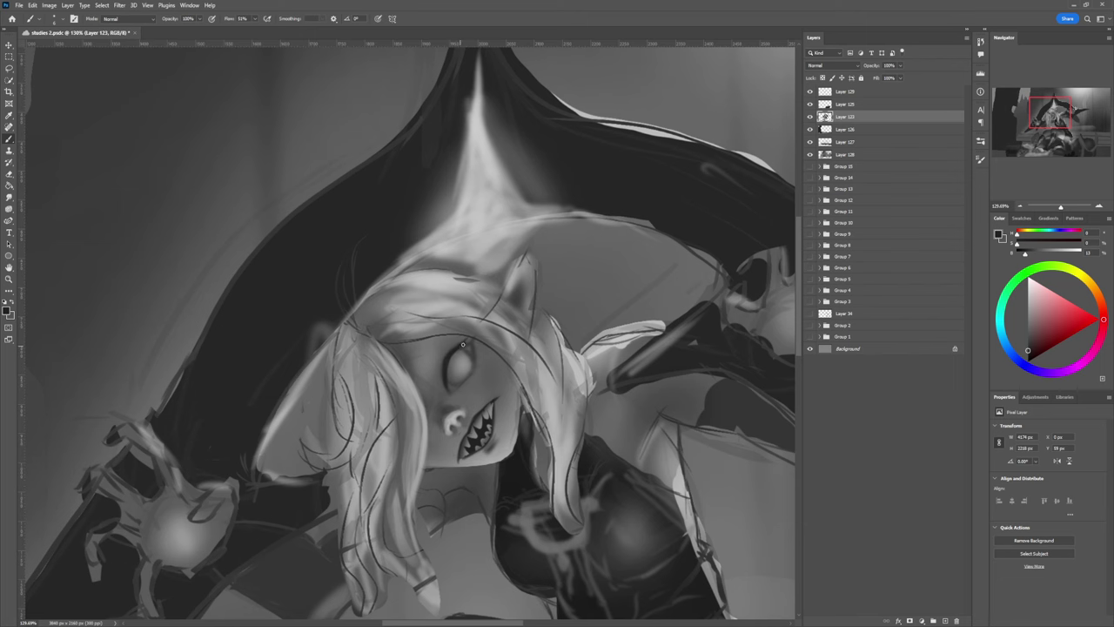
{"action": "key", "text": "ctrl+s"}
{"action": "left_click", "coordinate": [468, 404], "text": "alt"}
{"action": "left_click_drag", "start_coordinate": [470, 351], "coordinate": [470, 376]}
{"action": "left_click_drag", "start_coordinate": [471, 371], "coordinate": [469, 350]}
{"action": "left_click", "coordinate": [484, 350], "text": "alt"}
{"action": "key", "text": "bracketright"}
{"action": "key", "text": "bracketright"}
{"action": "key", "text": "bracketright"}
{"action": "key", "text": "bracketright"}
{"action": "key", "text": "bracketright"}
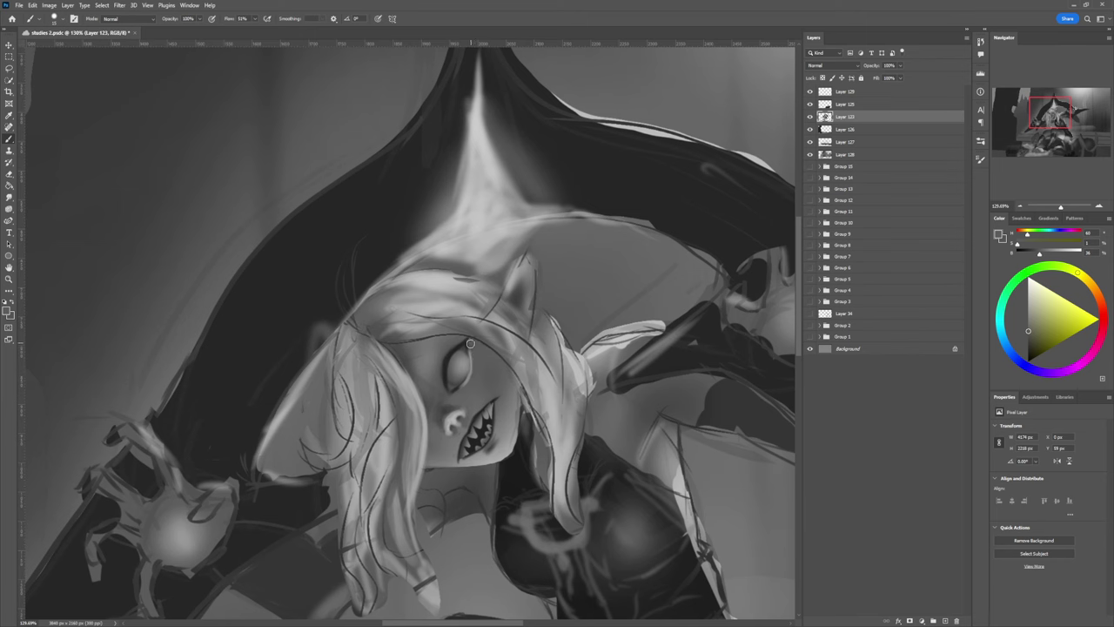
- Sharpen the upper lid and outer edge of the eye with thin strokes in dark and mid greys sampled around it
{"action": "left_click", "coordinate": [470, 349], "text": "alt"}
{"action": "key", "text": "bracketleft"}
{"action": "key", "text": "bracketleft"}
{"action": "key", "text": "bracketleft"}
{"action": "left_click_drag", "start_coordinate": [469, 346], "coordinate": [470, 363]}
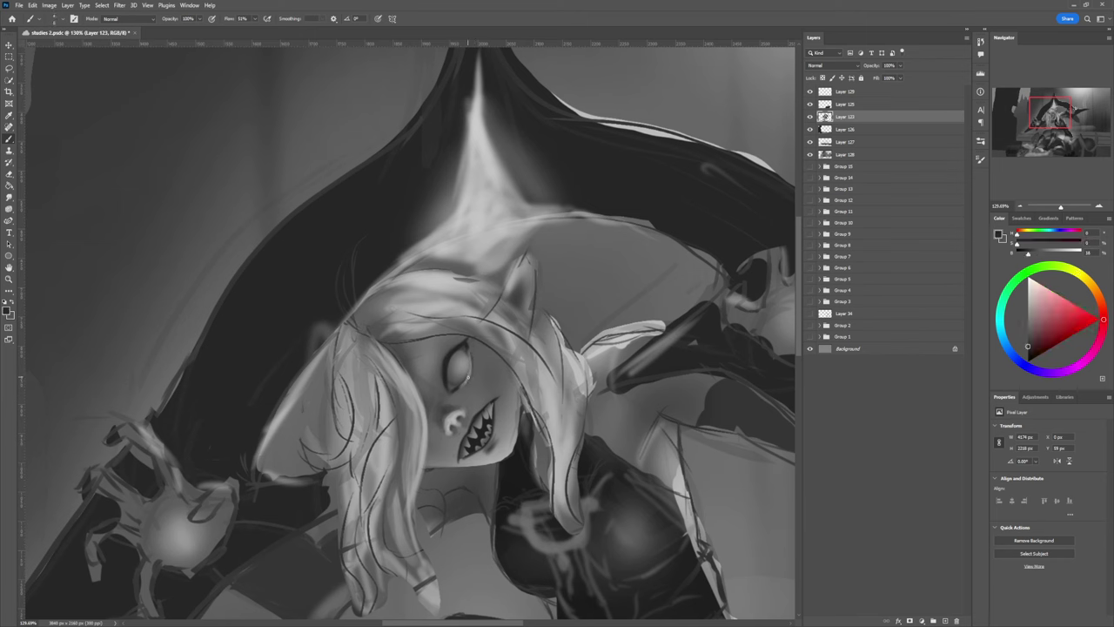
{"action": "key", "text": "bracketright"}
{"action": "key", "text": "bracketright"}
{"action": "left_click", "coordinate": [467, 380], "text": "alt"}
{"action": "left_click", "coordinate": [448, 381], "text": "alt"}
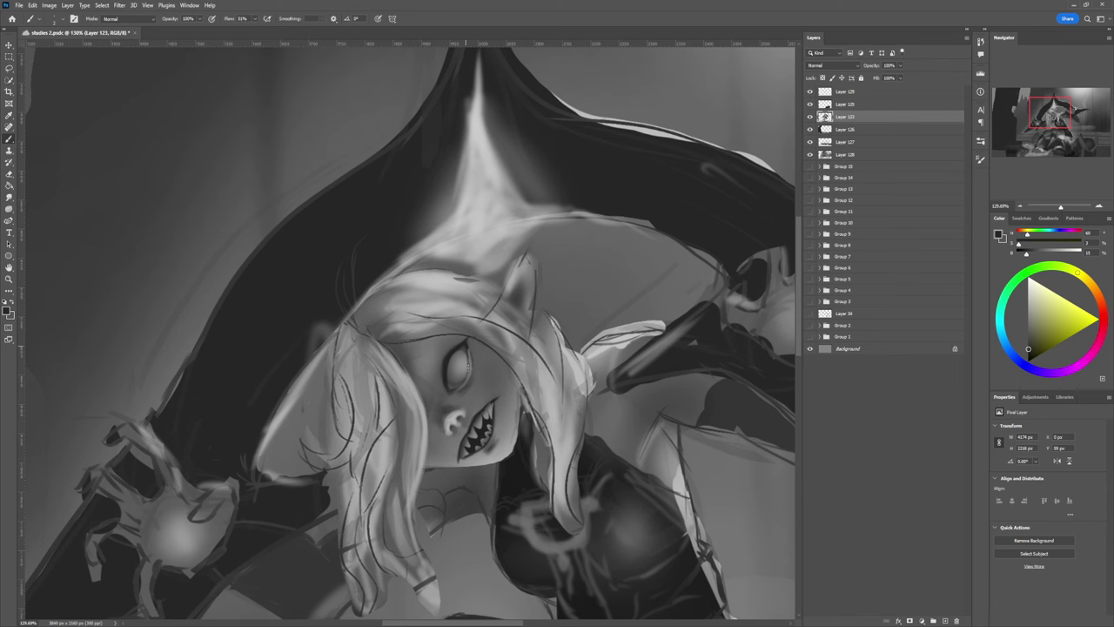
- Brighten the eyeball's centre with light greys sampled from the hair and hat glow, and deepen the shadow around its rim
{"action": "left_click", "coordinate": [468, 364], "text": "alt"}
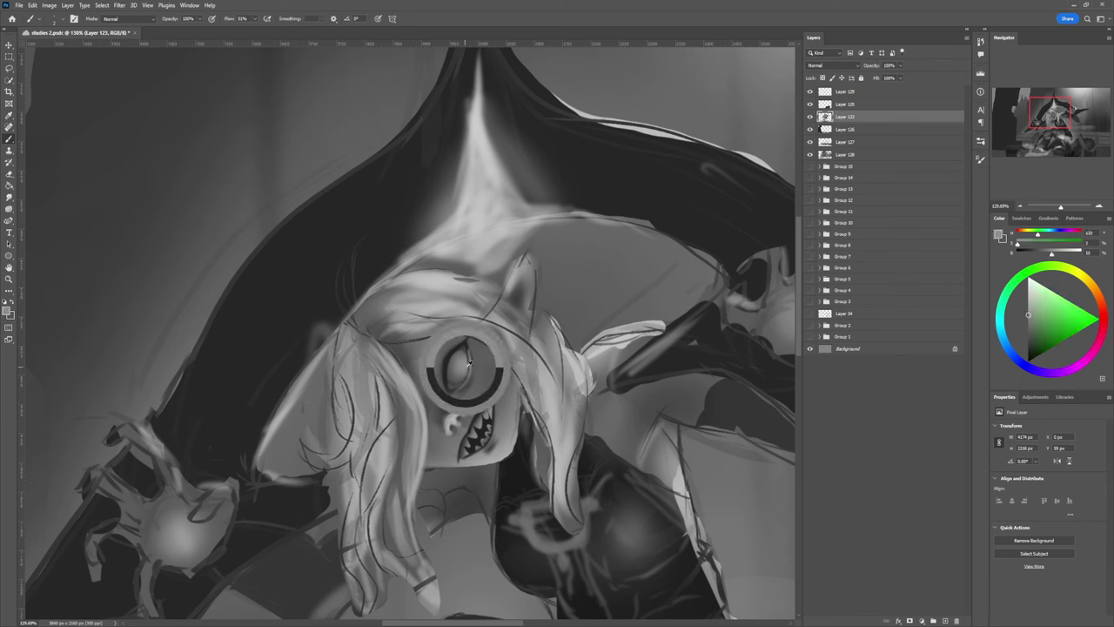
{"action": "left_click", "coordinate": [515, 276], "text": "alt"}
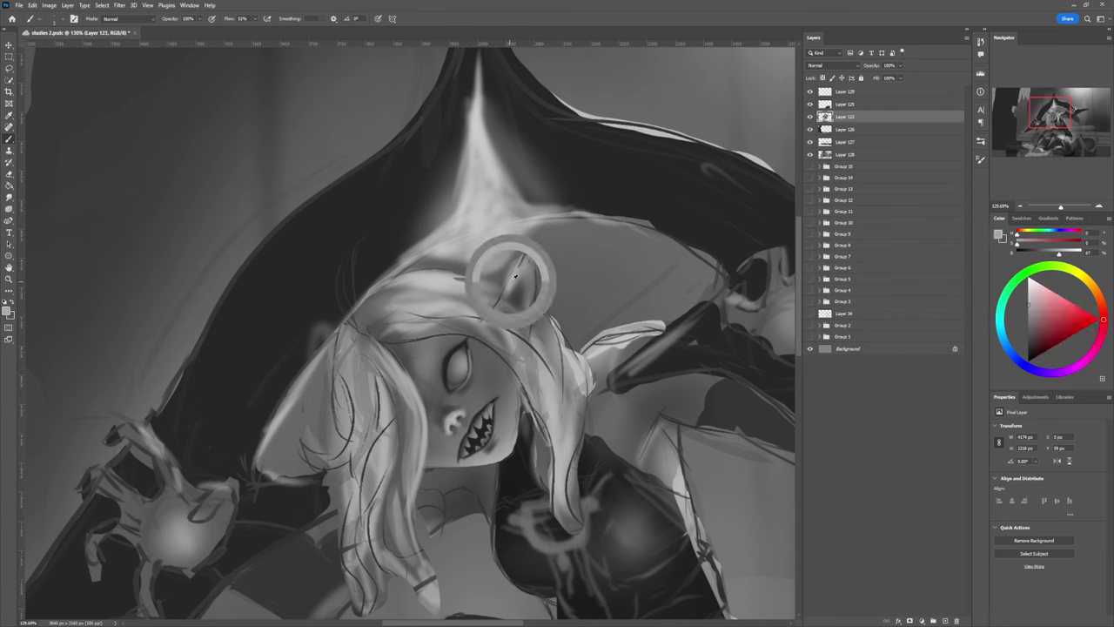
{"action": "left_click", "coordinate": [441, 279], "text": "alt"}
{"action": "left_click", "coordinate": [478, 212], "text": "alt"}
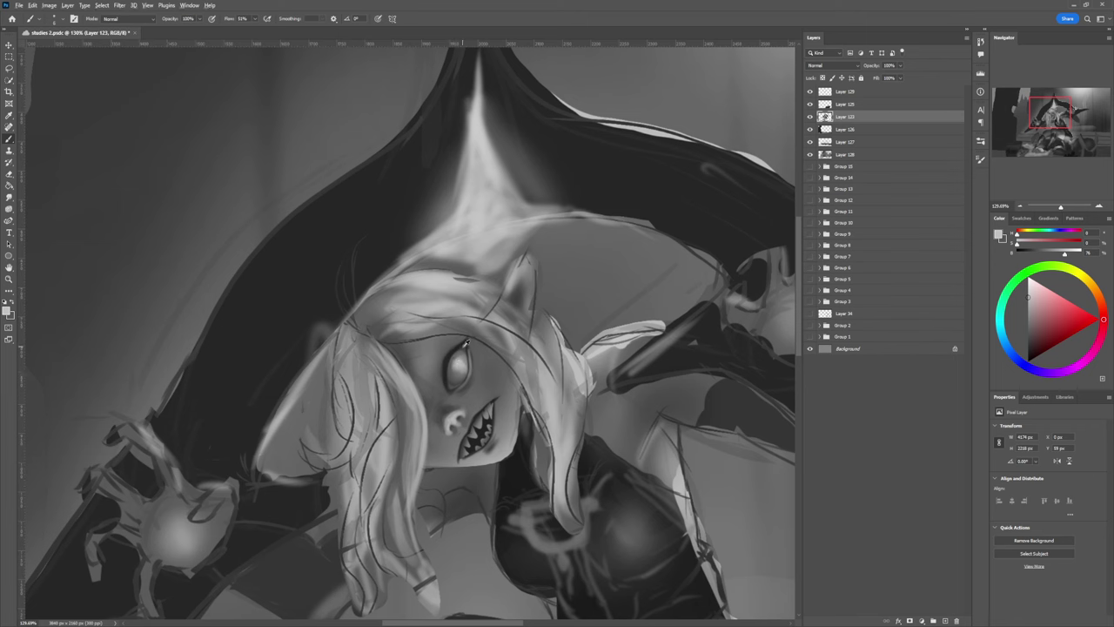
{"action": "left_click", "coordinate": [461, 348], "text": "alt"}
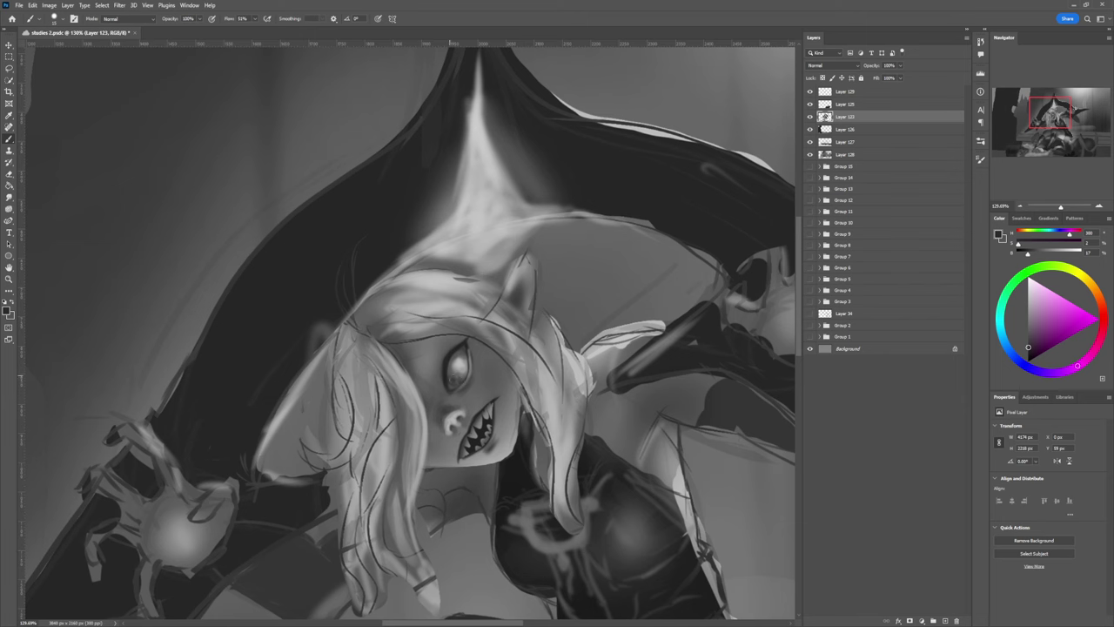
{"action": "left_click", "coordinate": [449, 384], "text": "alt"}
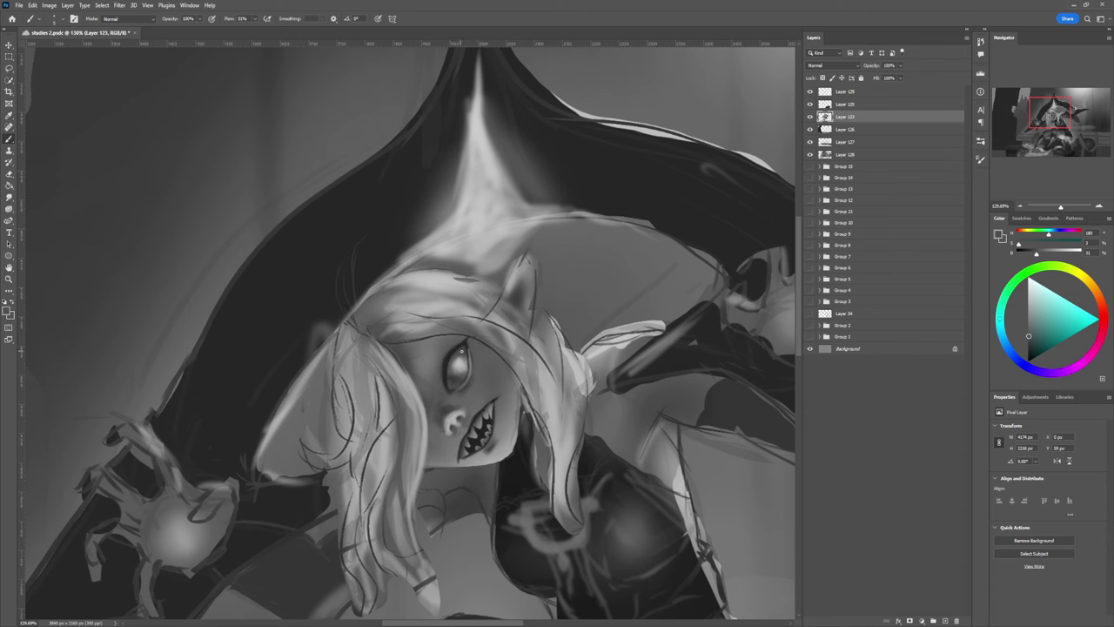
{"action": "left_click", "coordinate": [463, 351], "text": "alt"}
- Lasso the eye on the figure layer, Layer 123, warp its shape slightly, and deselect
{"action": "key", "text": "z"}
{"action": "left_click_drag", "start_coordinate": [482, 391], "coordinate": [449, 386]}
{"action": "mouse_move", "coordinate": [522, 387]}
{"action": "left_mouse_down"}
{"action": "mouse_move", "coordinate": [510, 353]}
{"action": "mouse_move", "coordinate": [540, 388]}
{"action": "mouse_move", "coordinate": [533, 374]}
{"action": "left_mouse_up"}
{"action": "key", "text": "l"}
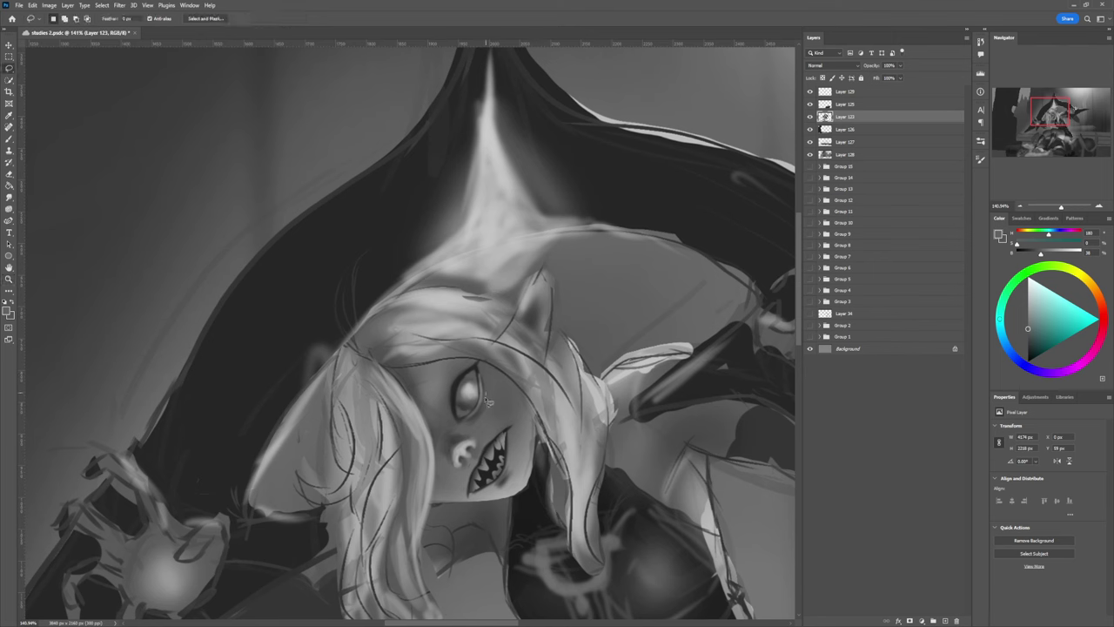
{"action": "mouse_move", "coordinate": [487, 402]}
{"action": "left_mouse_down"}
{"action": "mouse_move", "coordinate": [458, 427]}
{"action": "mouse_move", "coordinate": [447, 397]}
{"action": "mouse_move", "coordinate": [481, 364]}
{"action": "mouse_move", "coordinate": [490, 394]}
{"action": "mouse_move", "coordinate": [450, 392]}
{"action": "left_mouse_up"}
{"action": "key", "text": "ctrl+t"}
{"action": "right_click", "coordinate": [485, 379]}
{"action": "left_click", "coordinate": [497, 448]}
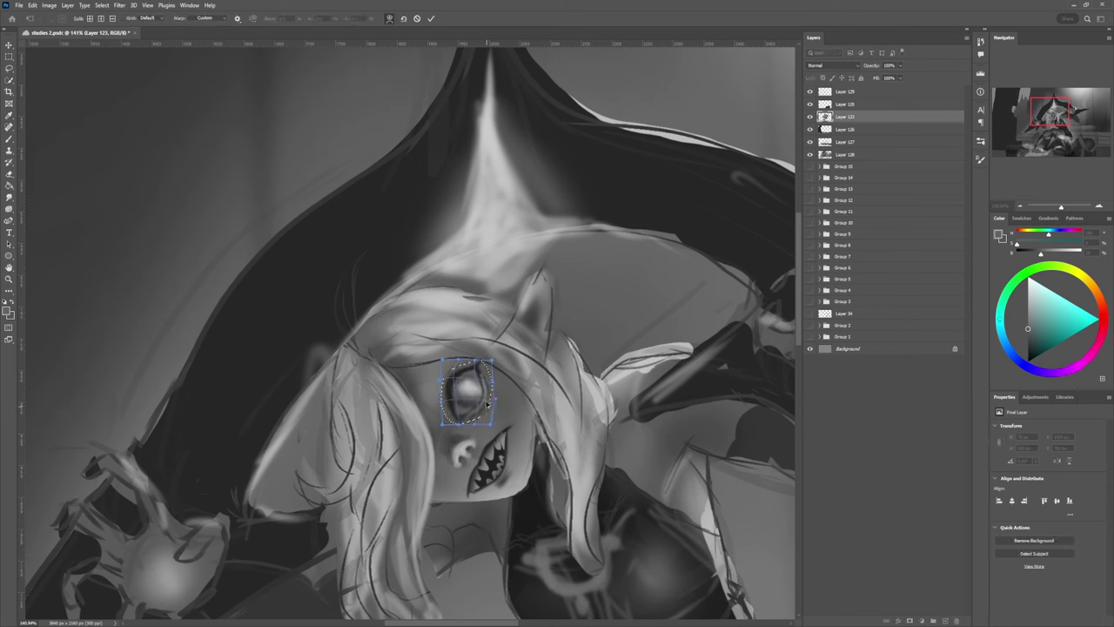
{"action": "left_click_drag", "start_coordinate": [487, 406], "coordinate": [461, 421]}
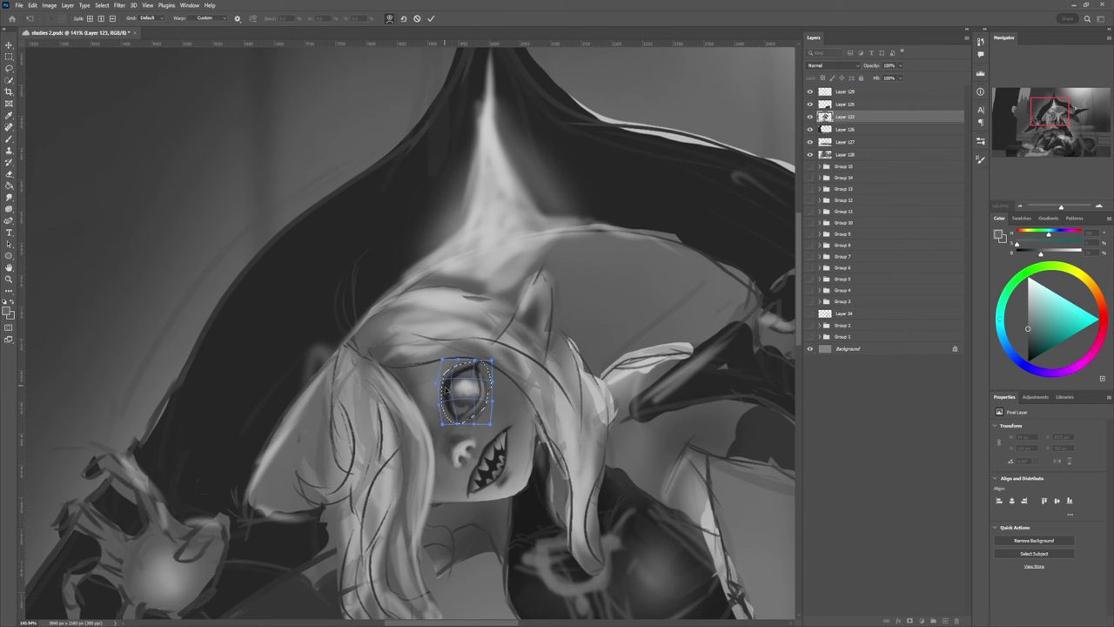
{"action": "key", "text": "Return"}
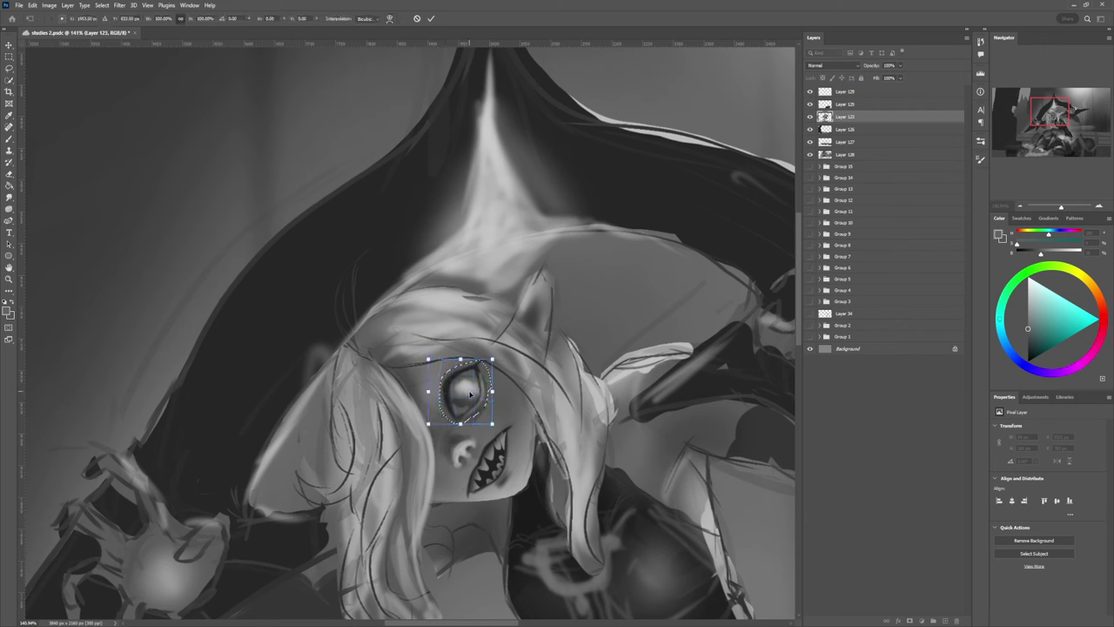
{"action": "key", "text": "ctrl+d"}
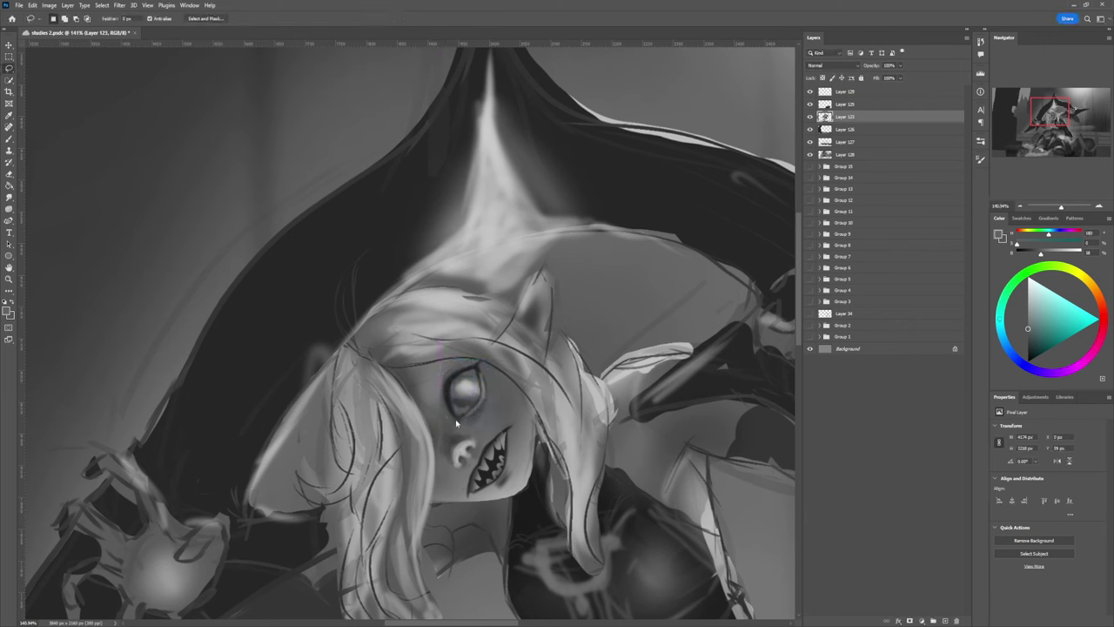
- Lasso the eye again, nudge and slightly rotate it with Free Transform to fit the face, and deselect
{"action": "key", "text": "z"}
{"action": "left_click_drag", "start_coordinate": [484, 420], "coordinate": [406, 407]}
{"action": "scroll", "coordinate": [510, 397], "scroll_direction": "up", "scroll_amount": 3}
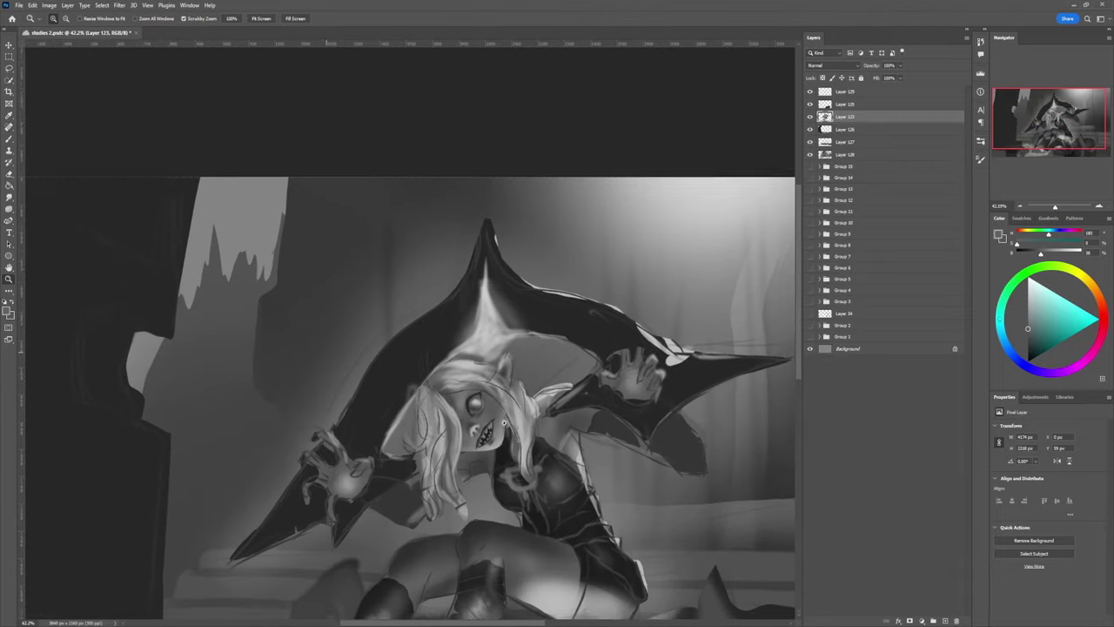
{"action": "scroll", "coordinate": [500, 406], "scroll_direction": "up", "scroll_amount": 3}
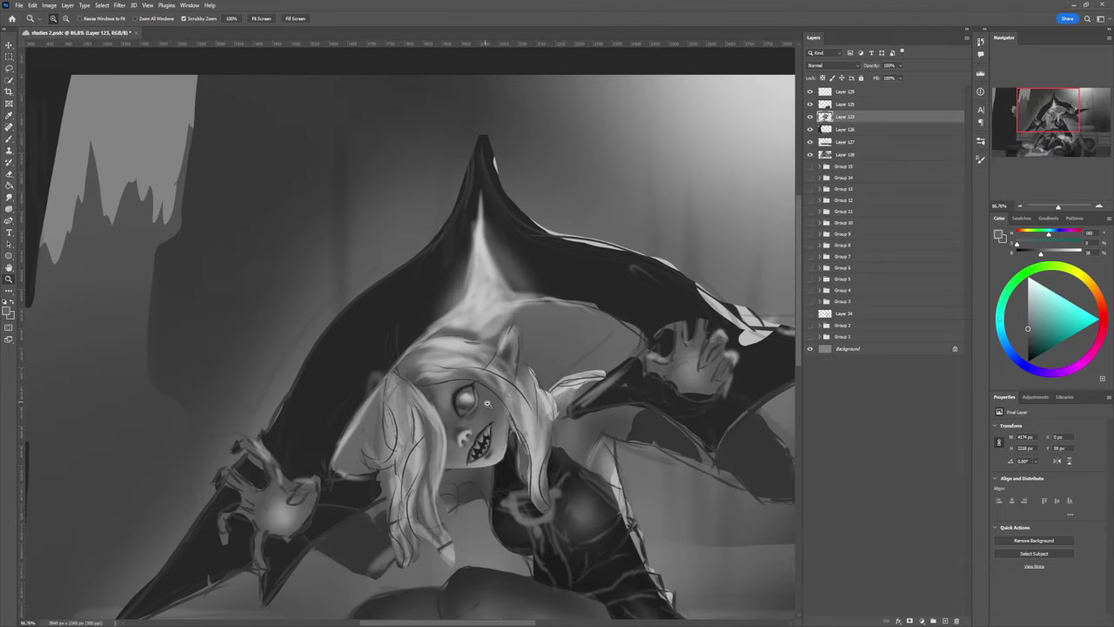
{"action": "key", "text": "l"}
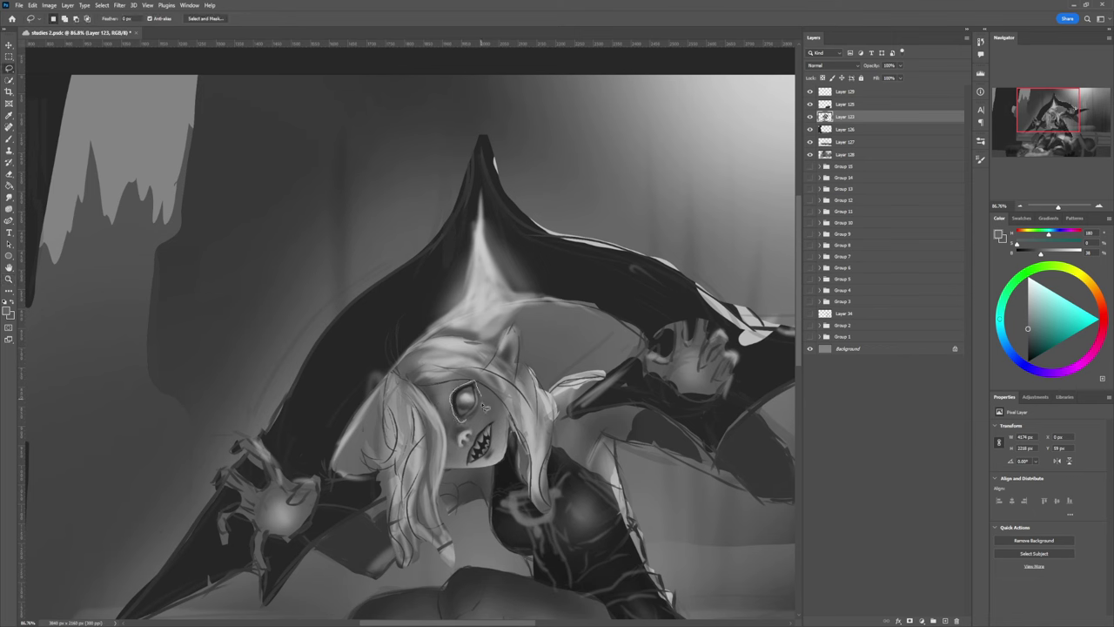
{"action": "key", "text": "ctrl+t"}
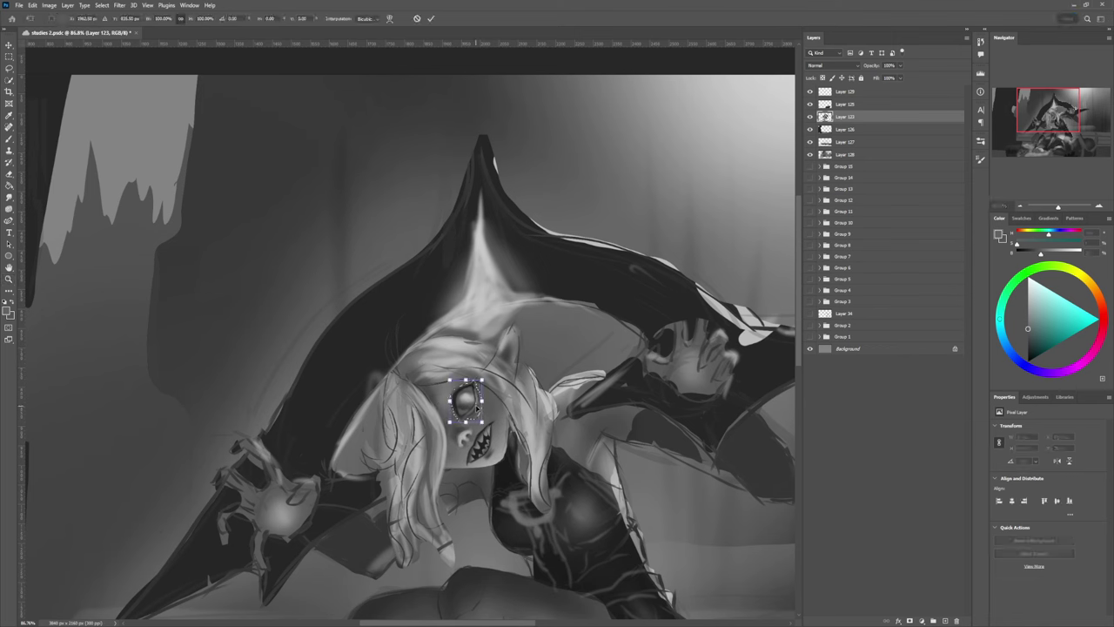
{"action": "left_click_drag", "start_coordinate": [476, 407], "coordinate": [478, 405]}
{"action": "key", "text": "Return"}
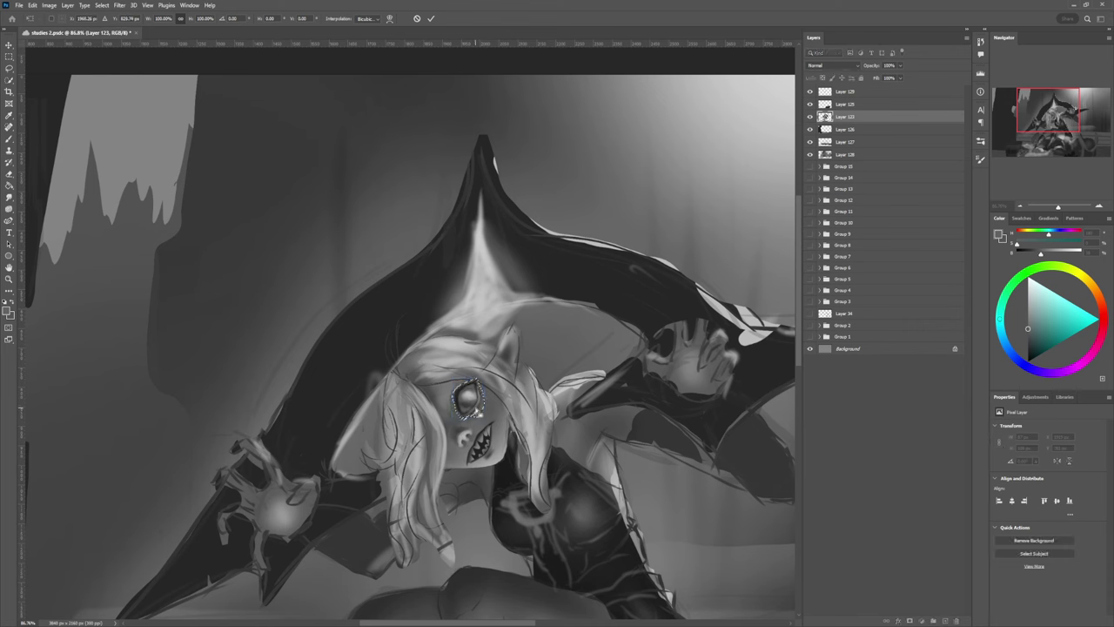
{"action": "key", "text": "ctrl+t"}
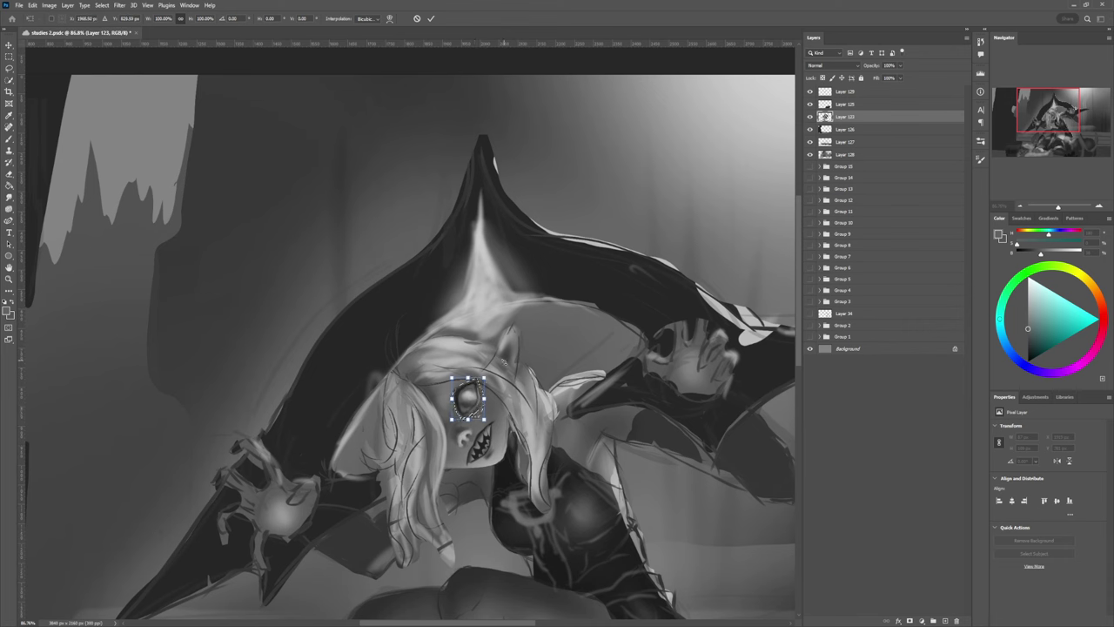
{"action": "left_click_drag", "start_coordinate": [502, 358], "coordinate": [505, 361]}
{"action": "key", "text": "Return"}
{"action": "key", "text": "Return"}
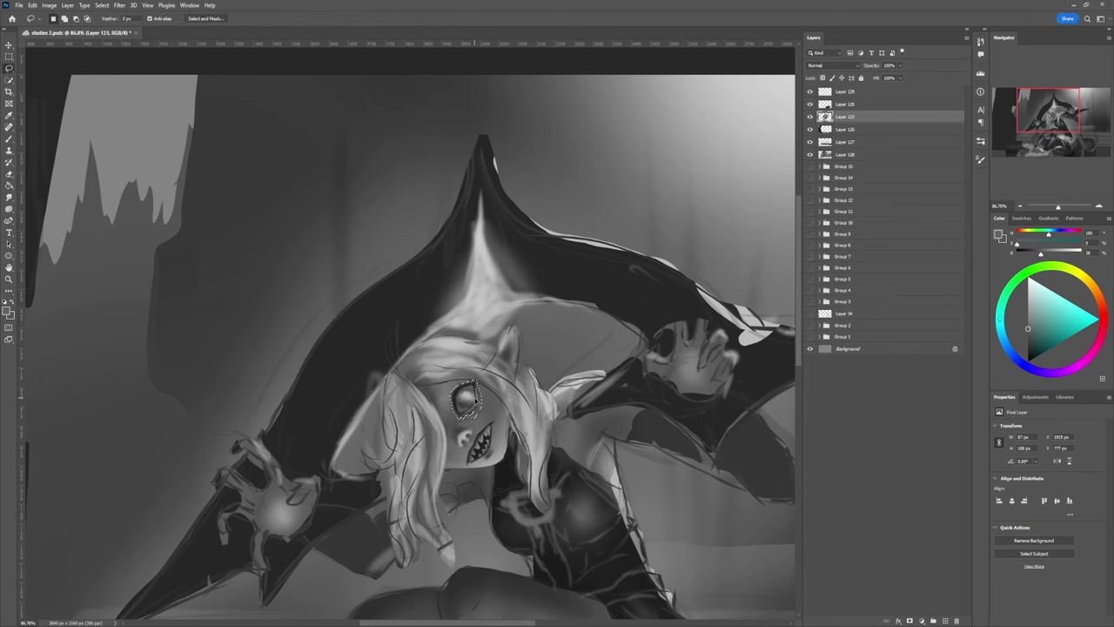
{"action": "key", "text": "ctrl+d"}
- Shade the underside of the fringe and the hair parting with dark grey sampled from the face
{"action": "key", "text": "b"}
{"action": "left_click", "coordinate": [460, 358], "text": "alt"}
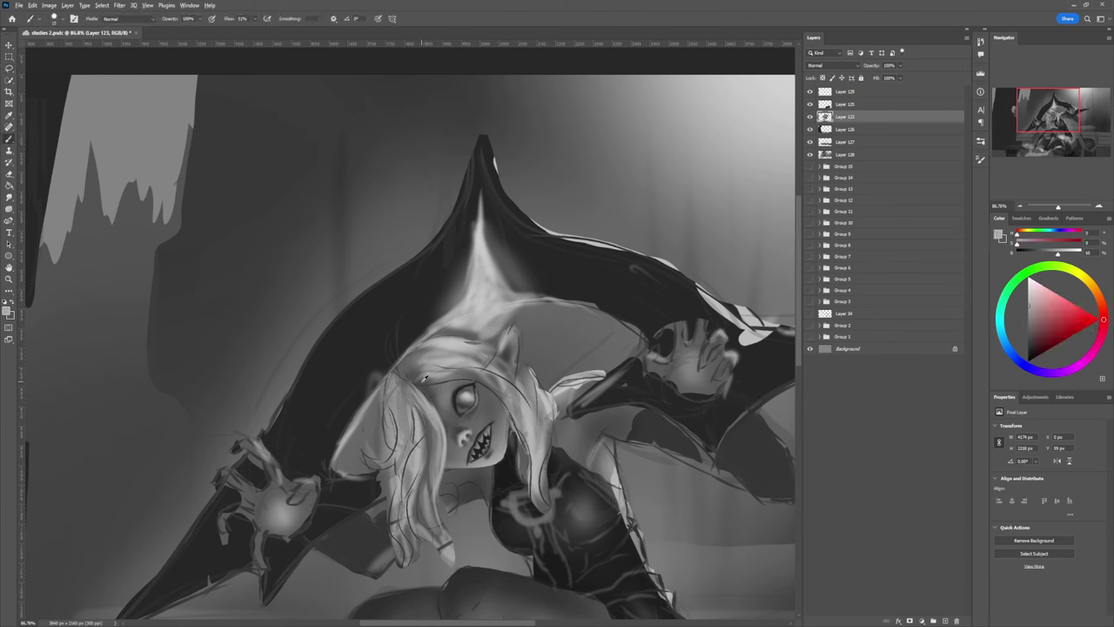
{"action": "left_click", "coordinate": [425, 378], "text": "alt"}
{"action": "key", "text": "bracketright"}
{"action": "key", "text": "bracketleft"}
{"action": "key", "text": "bracketleft"}
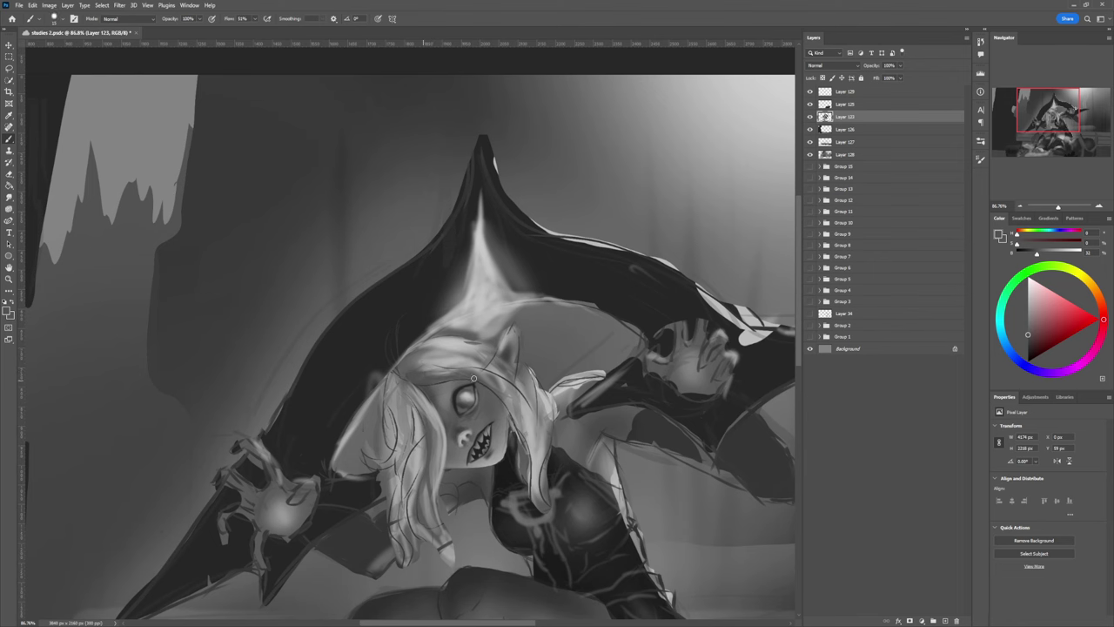
{"action": "left_click_drag", "start_coordinate": [497, 381], "coordinate": [522, 395]}
{"action": "key", "text": "bracketright"}
{"action": "left_click_drag", "start_coordinate": [426, 373], "coordinate": [511, 379]}
{"action": "key", "text": "bracketleft"}
{"action": "left_click_drag", "start_coordinate": [437, 358], "coordinate": [456, 361]}
{"action": "left_click_drag", "start_coordinate": [421, 359], "coordinate": [440, 353]}
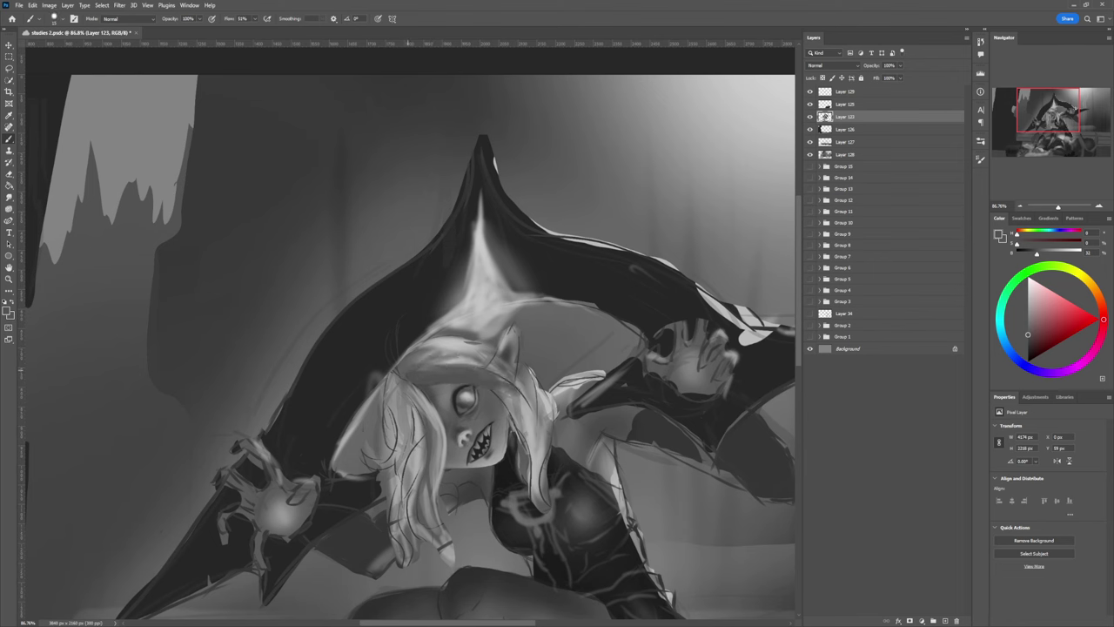
{"action": "mouse_move", "coordinate": [398, 387]}
{"action": "left_mouse_down"}
{"action": "mouse_move", "coordinate": [387, 422]}
{"action": "mouse_move", "coordinate": [403, 409]}
{"action": "left_mouse_up"}
- Deepen the shadows at the hair parting and along the fringe with near-black strokes
{"action": "left_click", "coordinate": [1029, 353]}
{"action": "key", "text": "bracketleft"}
{"action": "key", "text": "bracketleft"}
{"action": "key", "text": "bracketleft"}
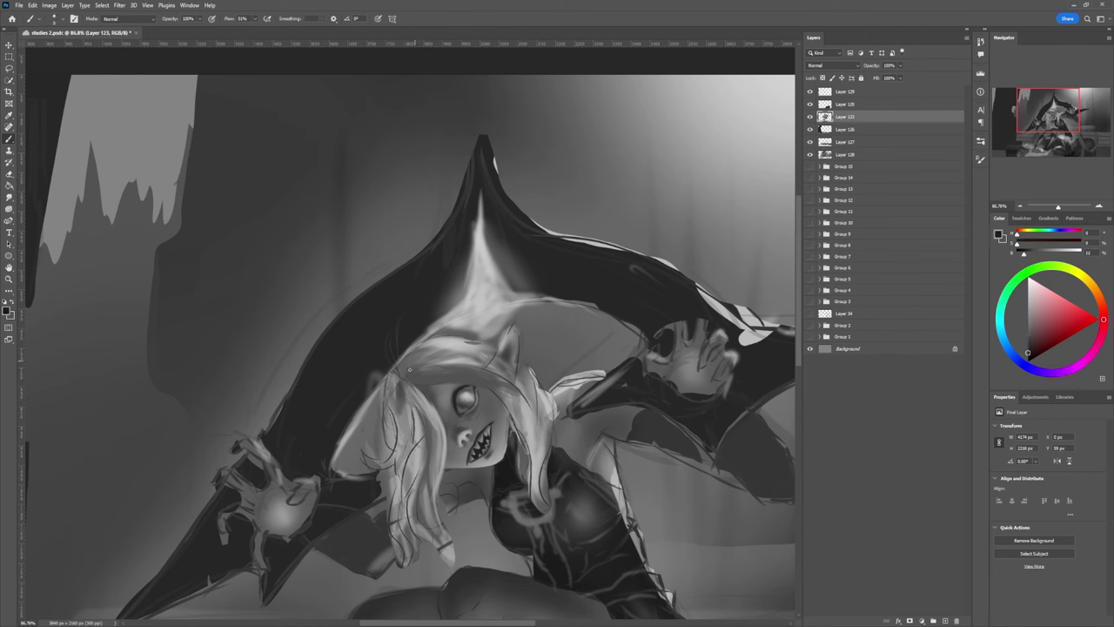
{"action": "mouse_move", "coordinate": [408, 359]}
{"action": "left_mouse_down"}
{"action": "mouse_move", "coordinate": [399, 370]}
{"action": "mouse_move", "coordinate": [432, 353]}
{"action": "left_mouse_up"}
{"action": "key", "text": "bracketright"}
{"action": "key", "text": "bracketright"}
{"action": "key", "text": "bracketright"}
{"action": "mouse_move", "coordinate": [412, 369]}
{"action": "left_mouse_down"}
{"action": "mouse_move", "coordinate": [444, 361]}
{"action": "mouse_move", "coordinate": [484, 380]}
{"action": "mouse_move", "coordinate": [464, 357]}
{"action": "mouse_move", "coordinate": [479, 381]}
{"action": "mouse_move", "coordinate": [494, 379]}
{"action": "left_mouse_up"}
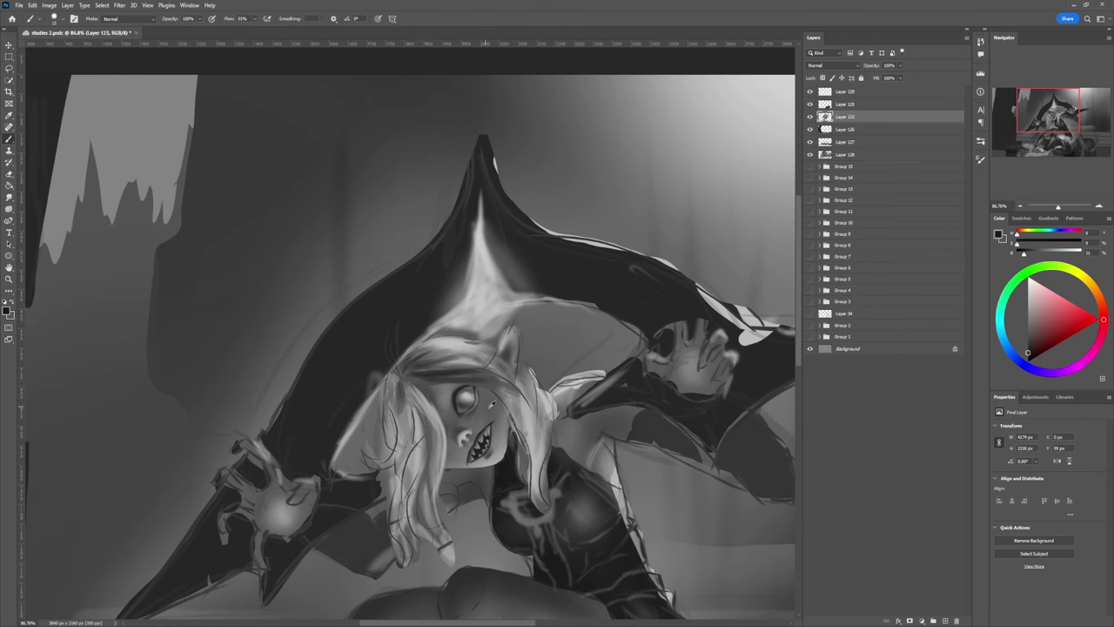
- Repaint the pointed ear in mid grey sampled from the face, and darken its inner hollow
{"action": "left_click", "coordinate": [506, 427], "text": "alt"}
{"action": "mouse_move", "coordinate": [491, 360]}
{"action": "left_mouse_down"}
{"action": "mouse_move", "coordinate": [513, 329]}
{"action": "mouse_move", "coordinate": [512, 381]}
{"action": "mouse_move", "coordinate": [505, 349]}
{"action": "mouse_move", "coordinate": [507, 369]}
{"action": "left_mouse_up"}
{"action": "left_click_drag", "start_coordinate": [510, 345], "coordinate": [507, 373]}
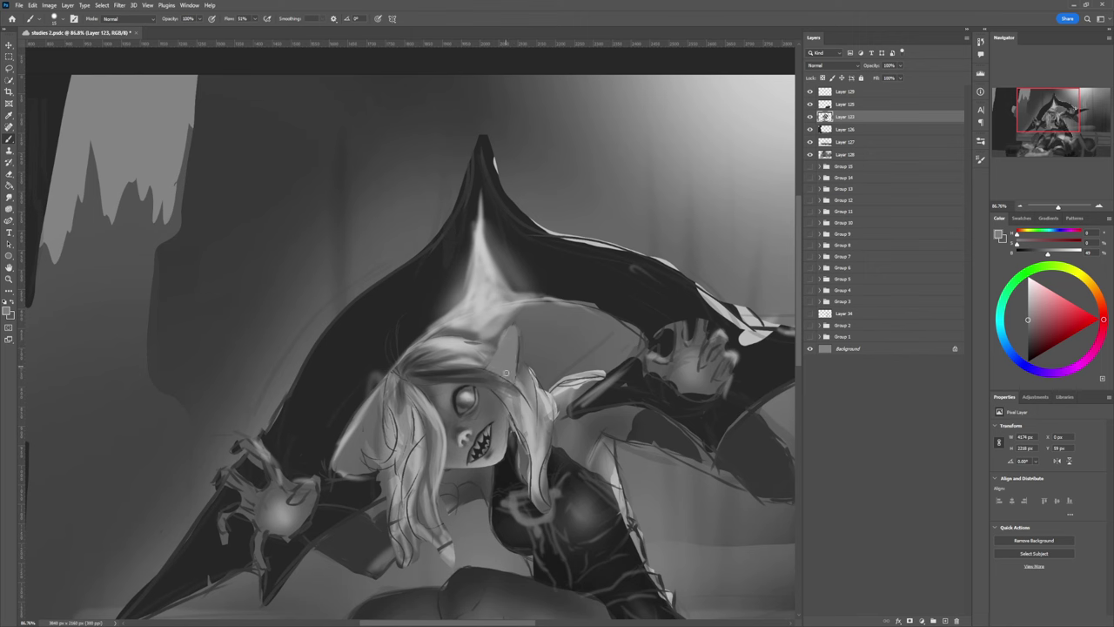
{"action": "left_click", "coordinate": [437, 396], "text": "alt"}
{"action": "left_click_drag", "start_coordinate": [512, 330], "coordinate": [509, 372]}
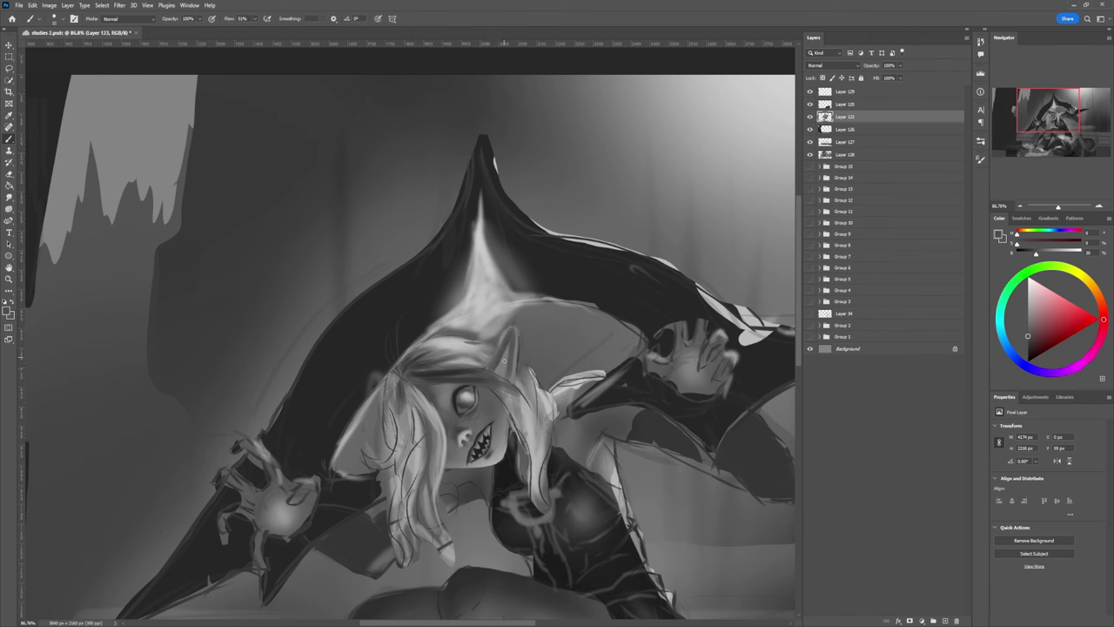
{"action": "left_click", "coordinate": [504, 362], "text": "alt"}
{"action": "left_click", "coordinate": [514, 330], "text": "alt"}
- Lasso the inner ear and shade its base with a soft brush in near-black
{"action": "key", "text": "l"}
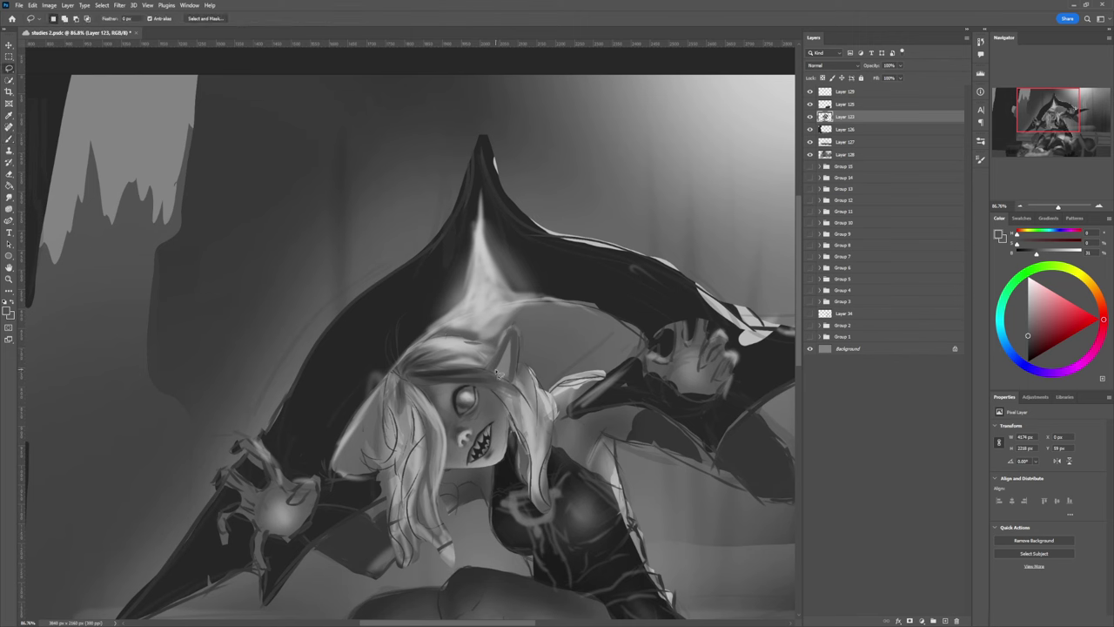
{"action": "mouse_move", "coordinate": [512, 346]}
{"action": "left_mouse_down"}
{"action": "mouse_move", "coordinate": [513, 383]}
{"action": "mouse_move", "coordinate": [500, 388]}
{"action": "mouse_move", "coordinate": [505, 353]}
{"action": "left_mouse_up"}
{"action": "key", "text": "b"}
{"action": "key", "text": "x"}
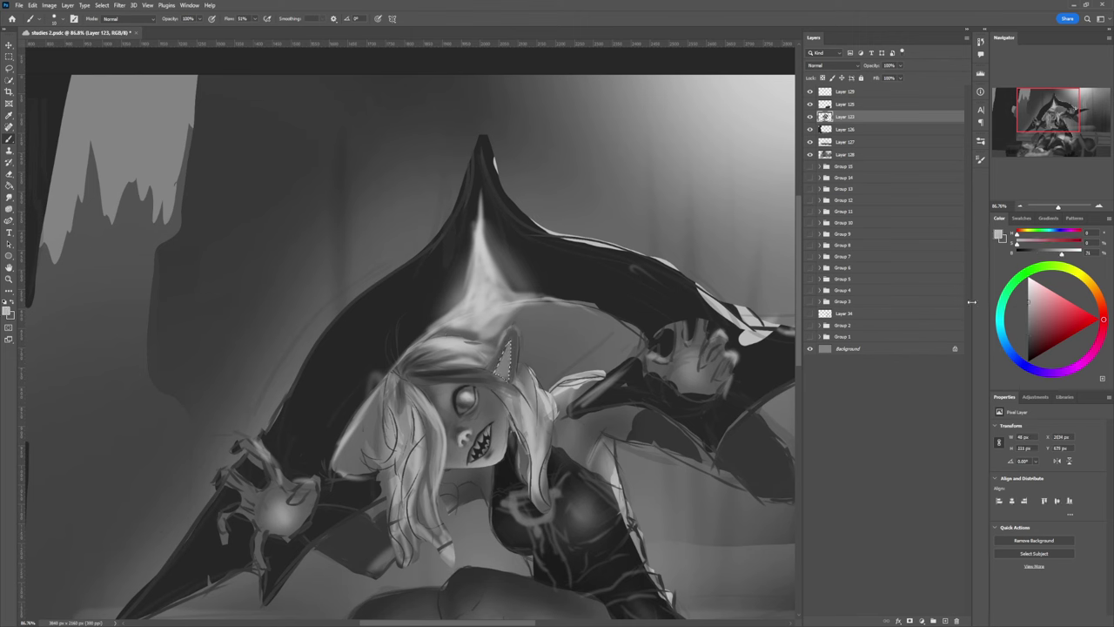
{"action": "left_click", "coordinate": [841, 370]}
{"action": "key", "text": "bracketleft"}
{"action": "key", "text": "bracketleft"}
{"action": "key", "text": "bracketleft"}
{"action": "key", "text": "bracketleft"}
{"action": "key", "text": "bracketleft"}
{"action": "key", "text": "bracketleft"}
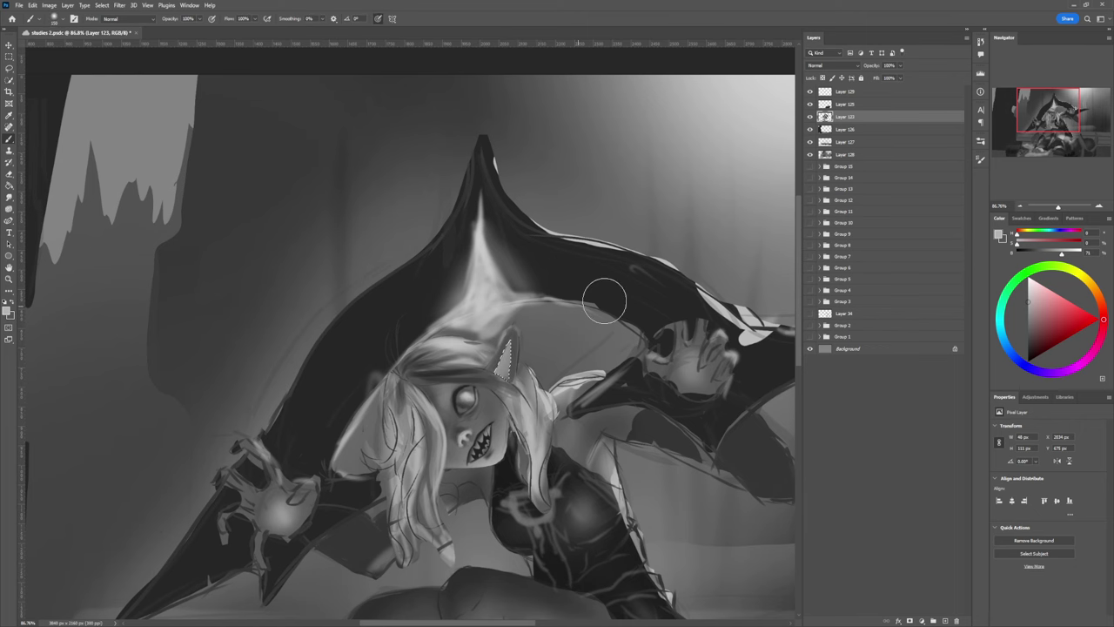
{"action": "left_click_drag", "start_coordinate": [1033, 331], "coordinate": [1028, 350]}
{"action": "key", "text": "bracketright"}
{"action": "key", "text": "bracketright"}
{"action": "key", "text": "bracketright"}
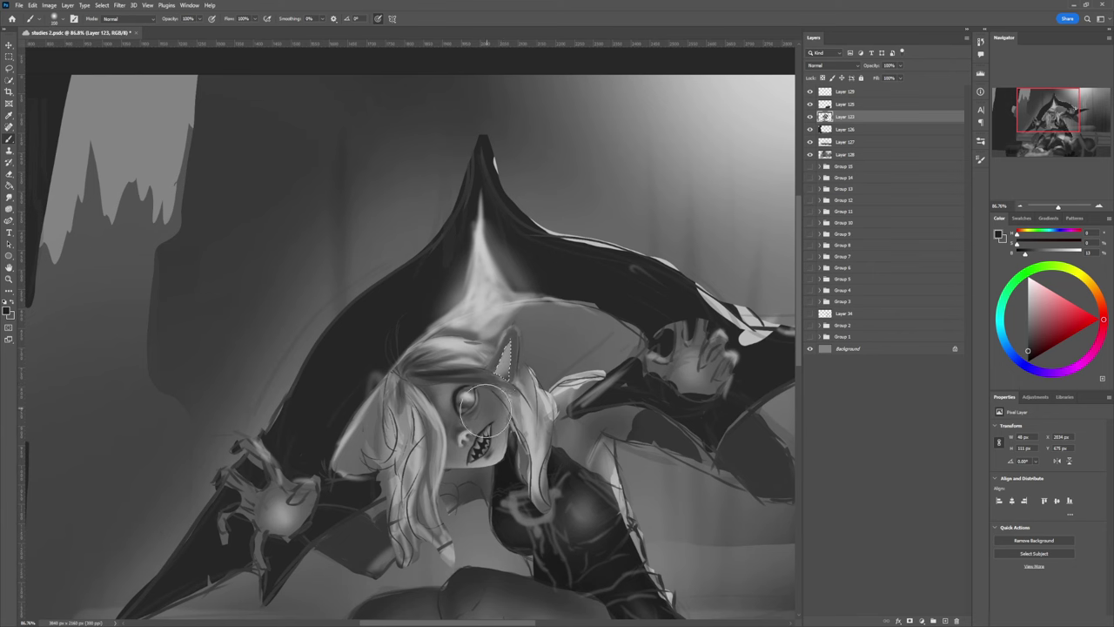
{"action": "left_click_drag", "start_coordinate": [518, 376], "coordinate": [500, 399]}
{"action": "left_click", "coordinate": [1028, 312]}
{"action": "key", "text": "bracketleft"}
{"action": "key", "text": "bracketleft"}
{"action": "key", "text": "bracketleft"}
{"action": "key", "text": "bracketleft"}
{"action": "key", "text": "bracketleft"}
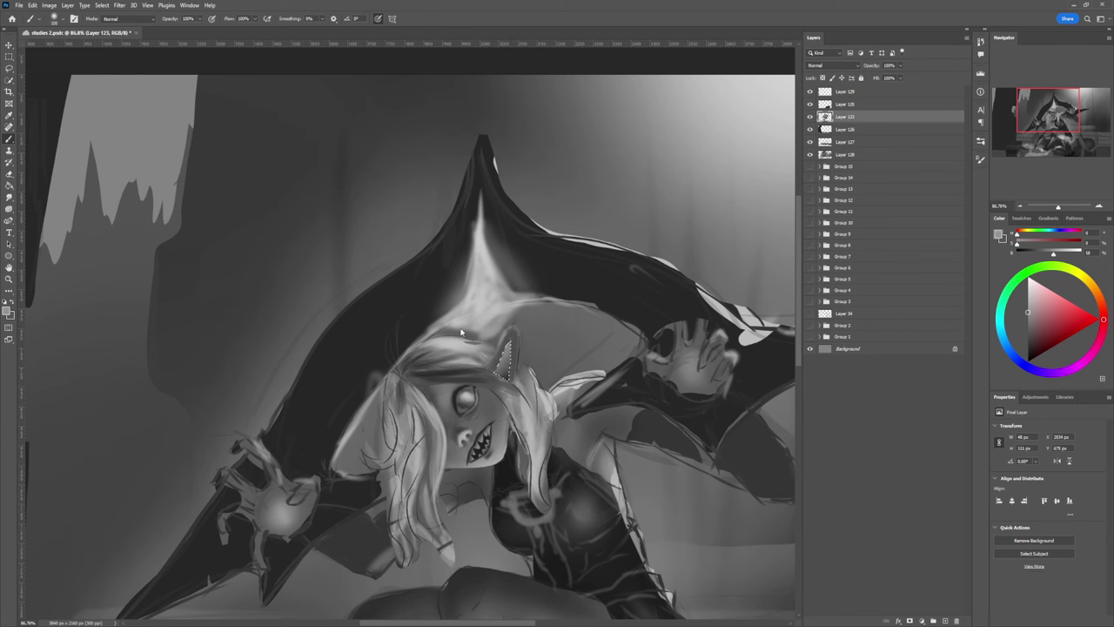
- Lasso the inner ear up to its tip, shade it with soft dark grey for a crisp rim, and deselect
{"action": "key", "text": "l"}
{"action": "left_click_drag", "start_coordinate": [502, 347], "coordinate": [514, 329]}
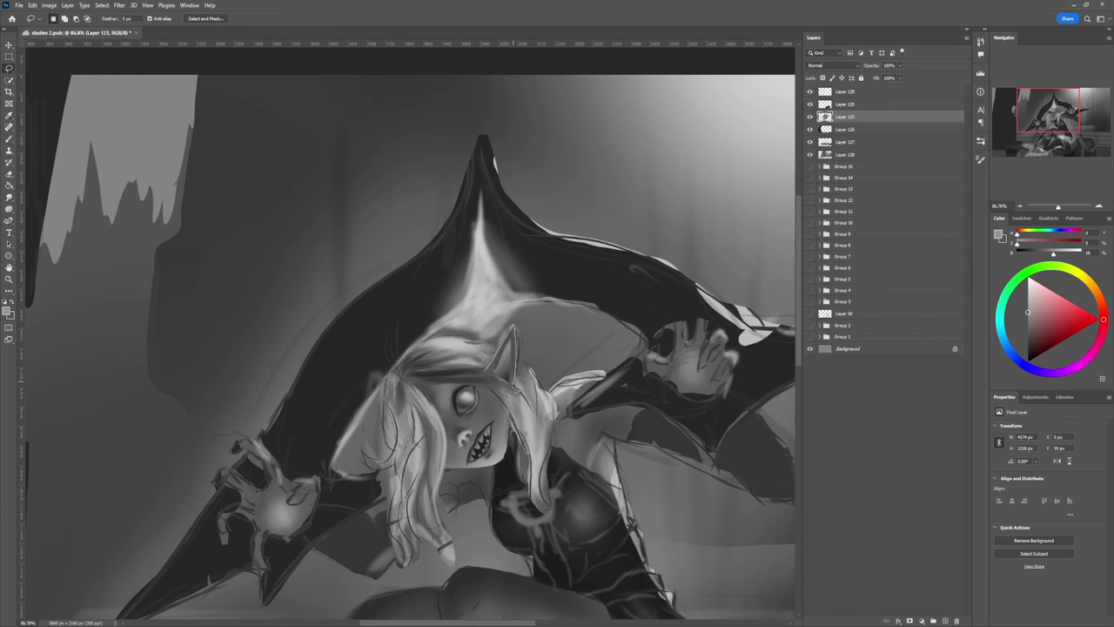
{"action": "left_click_drag", "start_coordinate": [512, 383], "coordinate": [489, 367]}
{"action": "key", "text": "b"}
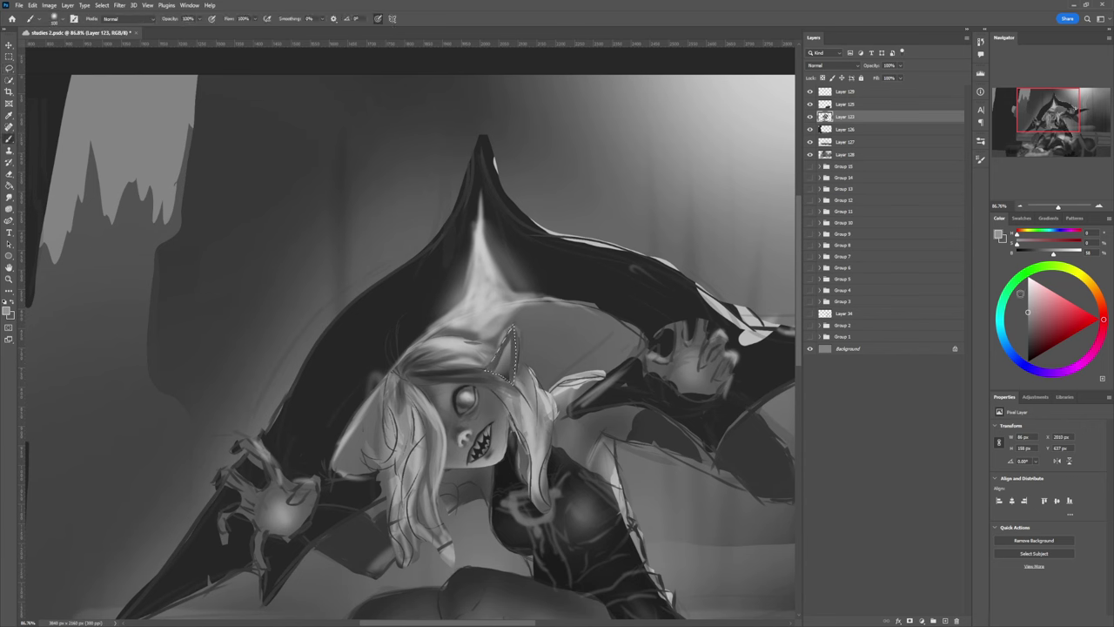
{"action": "left_click", "coordinate": [1030, 298]}
{"action": "left_click_drag", "start_coordinate": [1031, 324], "coordinate": [1028, 339]}
{"action": "left_click_drag", "start_coordinate": [486, 374], "coordinate": [507, 328]}
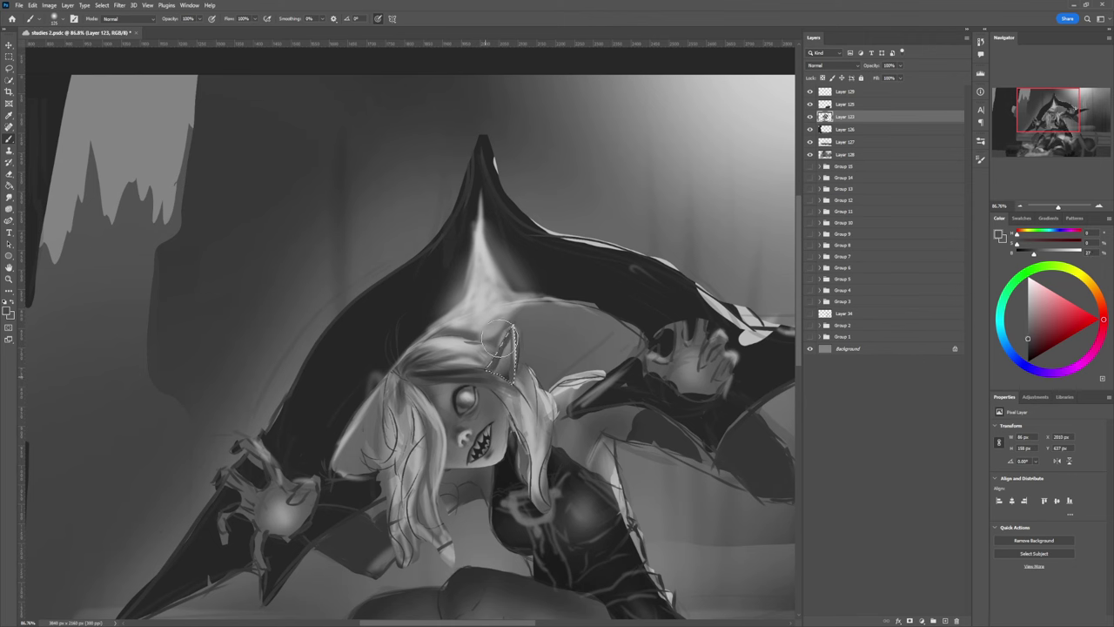
{"action": "key", "text": "bracketleft"}
{"action": "key", "text": "bracketleft"}
{"action": "key", "text": "bracketleft"}
{"action": "key", "text": "bracketleft"}
{"action": "key", "text": "bracketleft"}
{"action": "key", "text": "bracketleft"}
{"action": "left_click_drag", "start_coordinate": [1028, 338], "coordinate": [1028, 348]}
{"action": "key", "text": "z"}
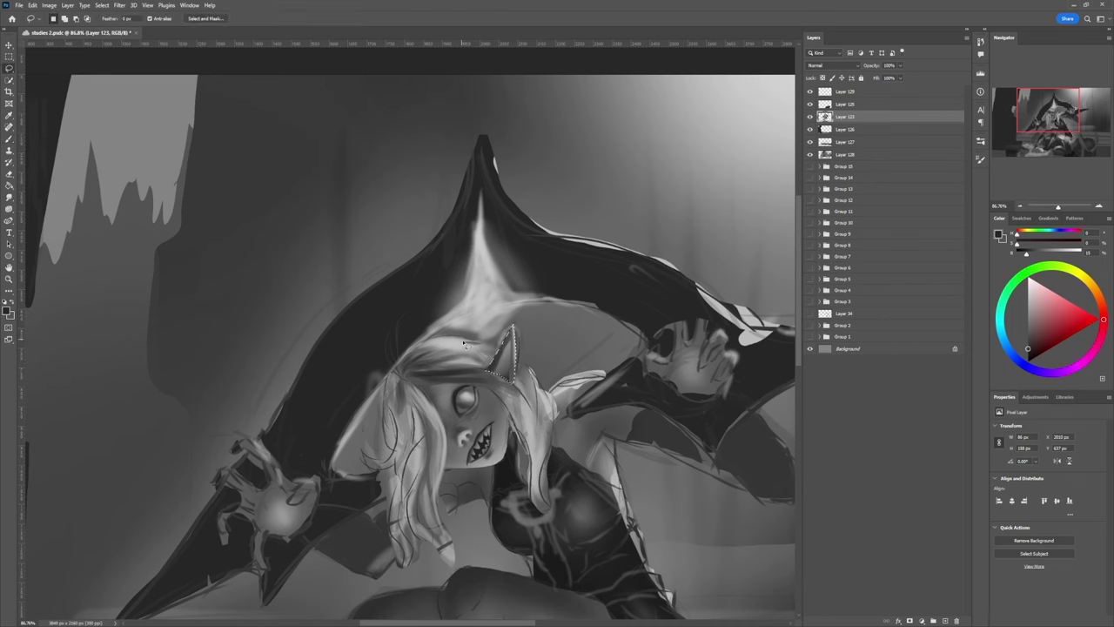
{"action": "key", "text": "ctrl+d"}
- Lasso a thin curved strand rising from the hair parting, paint it in sampled light and dark greys, and deselect
{"action": "left_click_drag", "start_coordinate": [439, 414], "coordinate": [390, 412]}
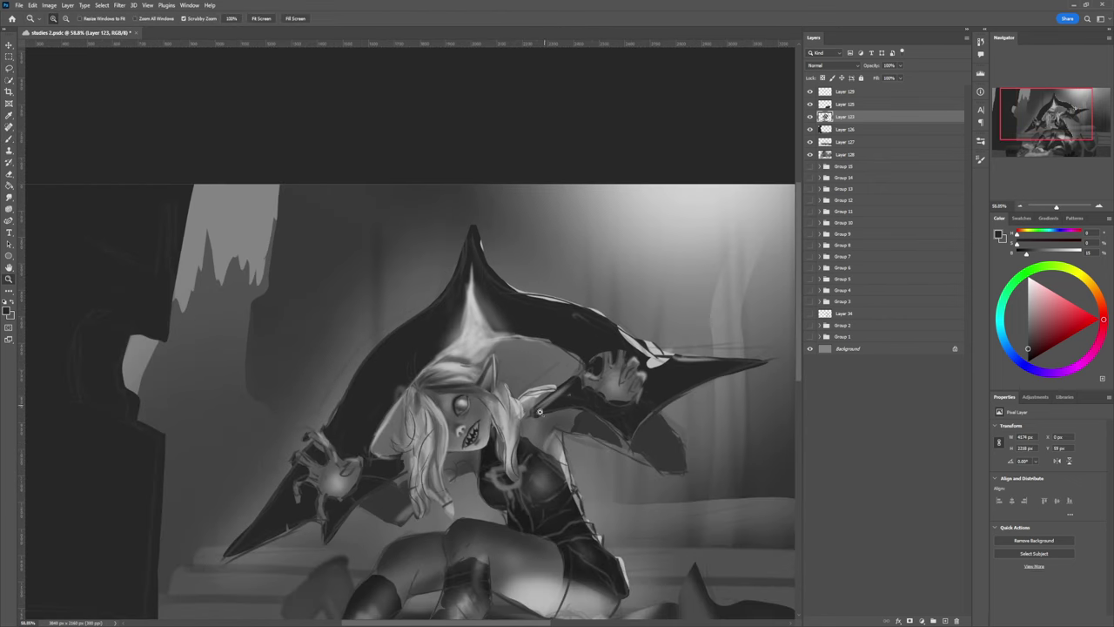
{"action": "left_click_drag", "start_coordinate": [540, 412], "coordinate": [490, 403]}
{"action": "left_click_drag", "start_coordinate": [511, 453], "coordinate": [534, 429]}
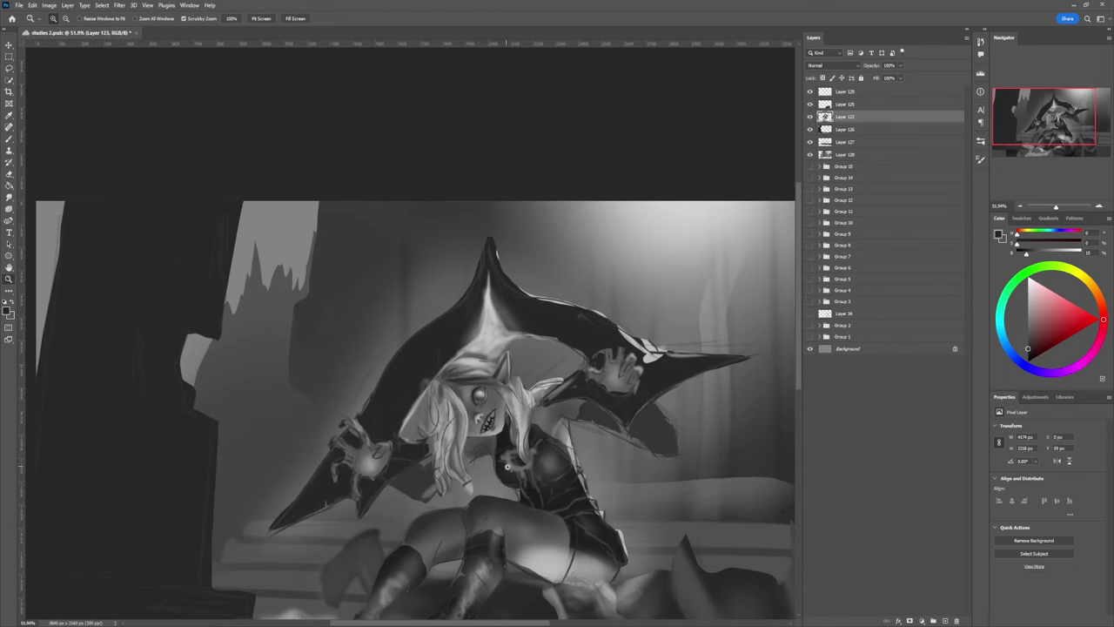
{"action": "scroll", "coordinate": [509, 467], "scroll_direction": "up", "scroll_amount": 3}
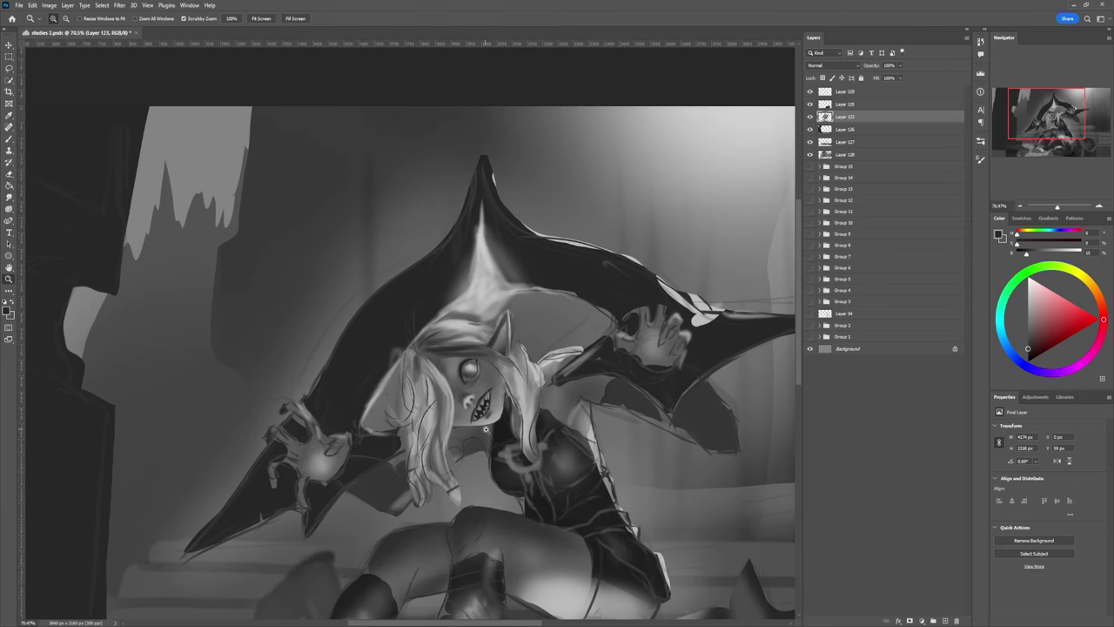
{"action": "key", "text": "b"}
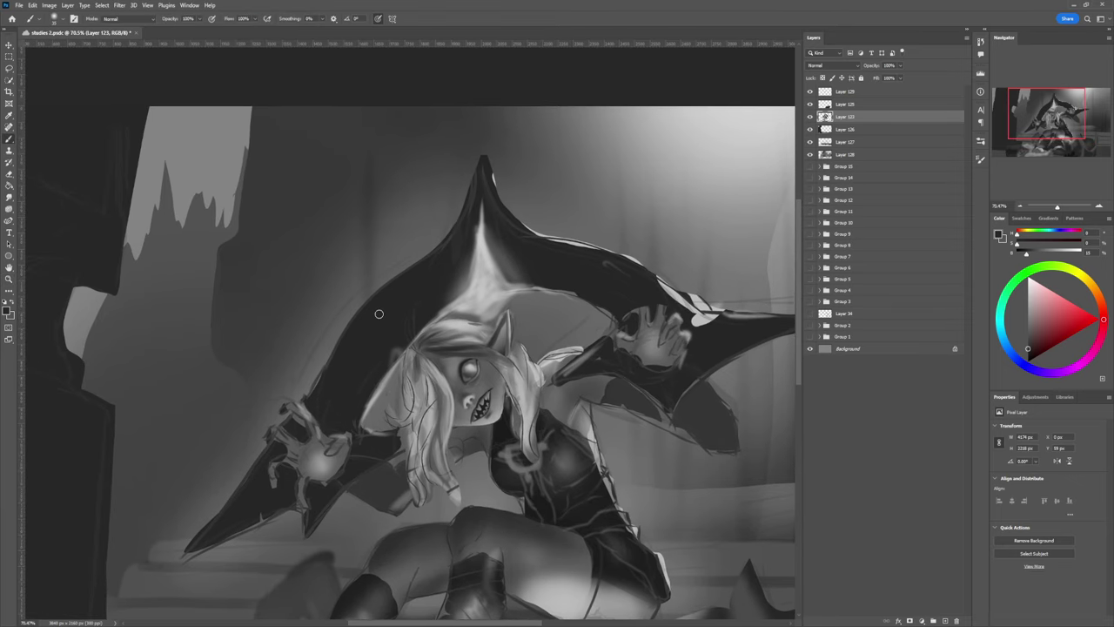
{"action": "key", "text": "l"}
{"action": "mouse_move", "coordinate": [416, 353]}
{"action": "left_mouse_down"}
{"action": "mouse_move", "coordinate": [406, 329]}
{"action": "mouse_move", "coordinate": [417, 303]}
{"action": "left_mouse_up"}
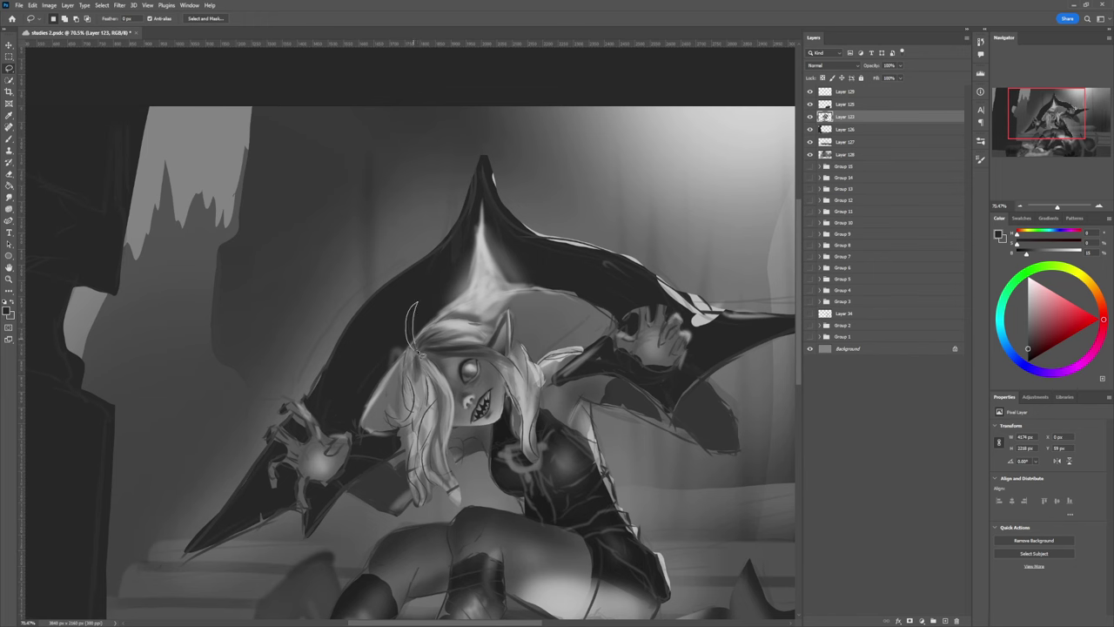
{"action": "key", "text": "b"}
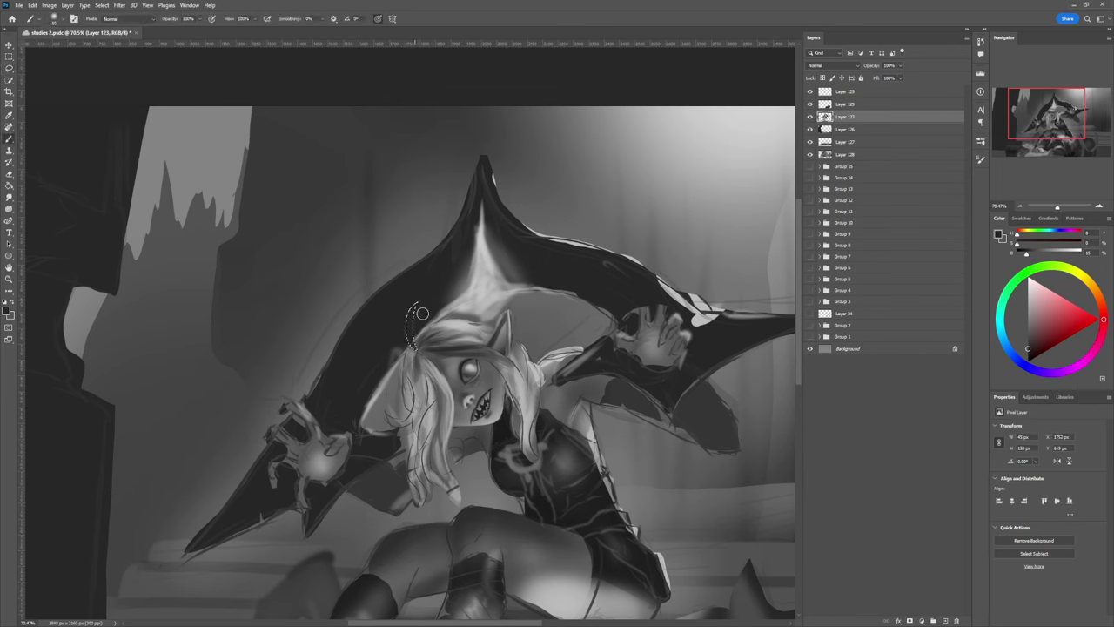
{"action": "left_click", "coordinate": [421, 311], "text": "alt"}
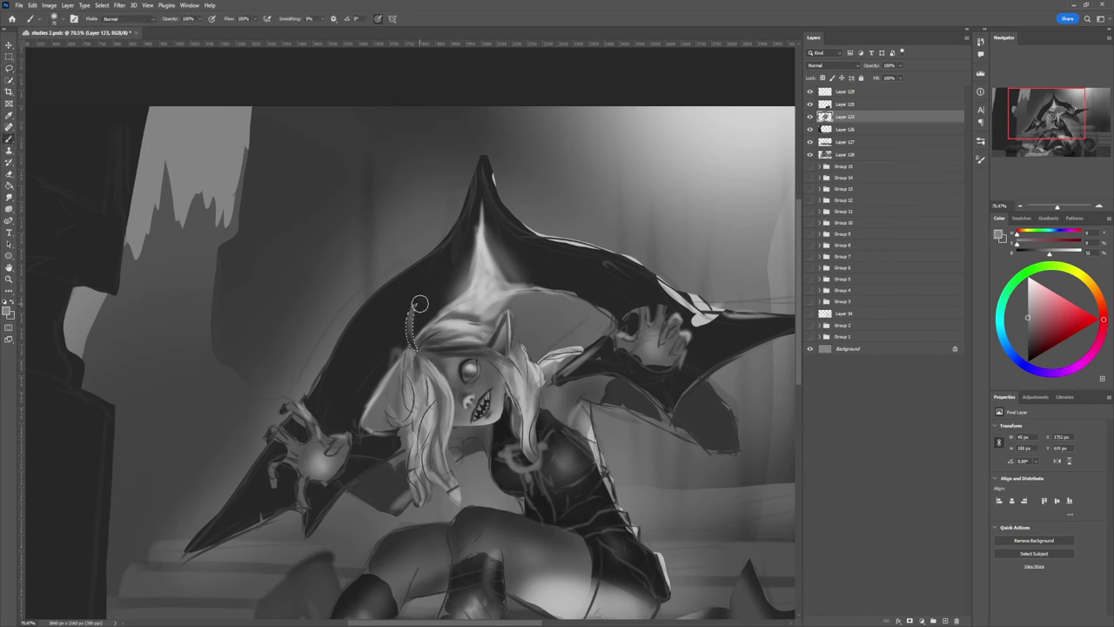
{"action": "key", "text": "bracketleft"}
{"action": "key", "text": "bracketleft"}
{"action": "key", "text": "bracketleft"}
{"action": "key", "text": "bracketleft"}
{"action": "key", "text": "bracketleft"}
{"action": "key", "text": "bracketleft"}
{"action": "left_click", "coordinate": [418, 362], "text": "alt"}
{"action": "left_click_drag", "start_coordinate": [417, 302], "coordinate": [410, 348]}
{"action": "left_click", "coordinate": [518, 316], "text": "alt"}
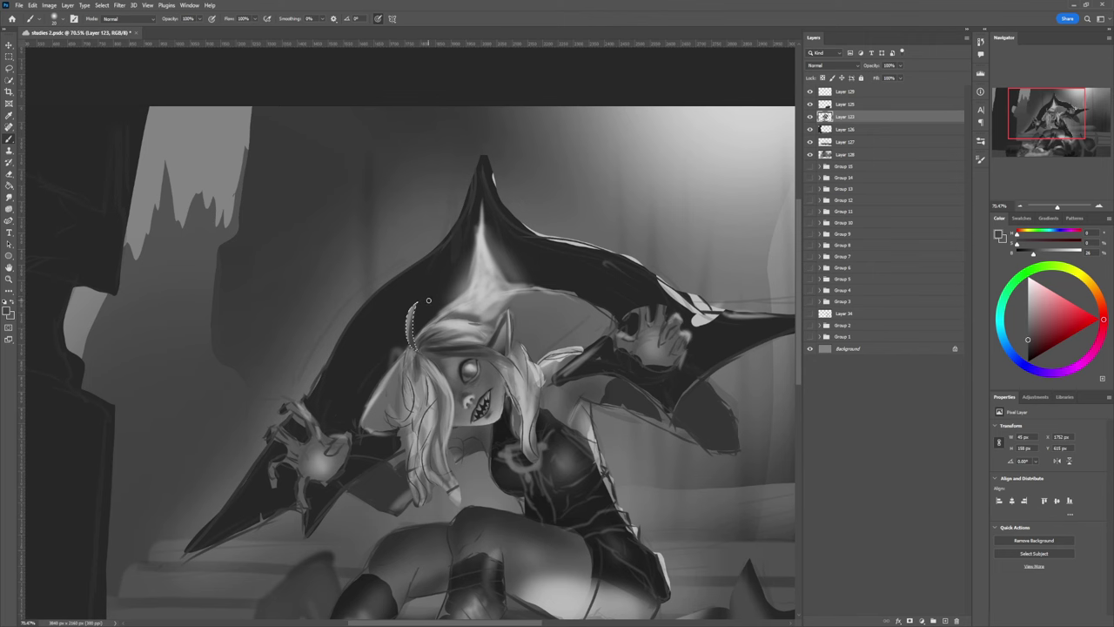
{"action": "left_click", "coordinate": [419, 318], "text": "alt"}
{"action": "key", "text": "l"}
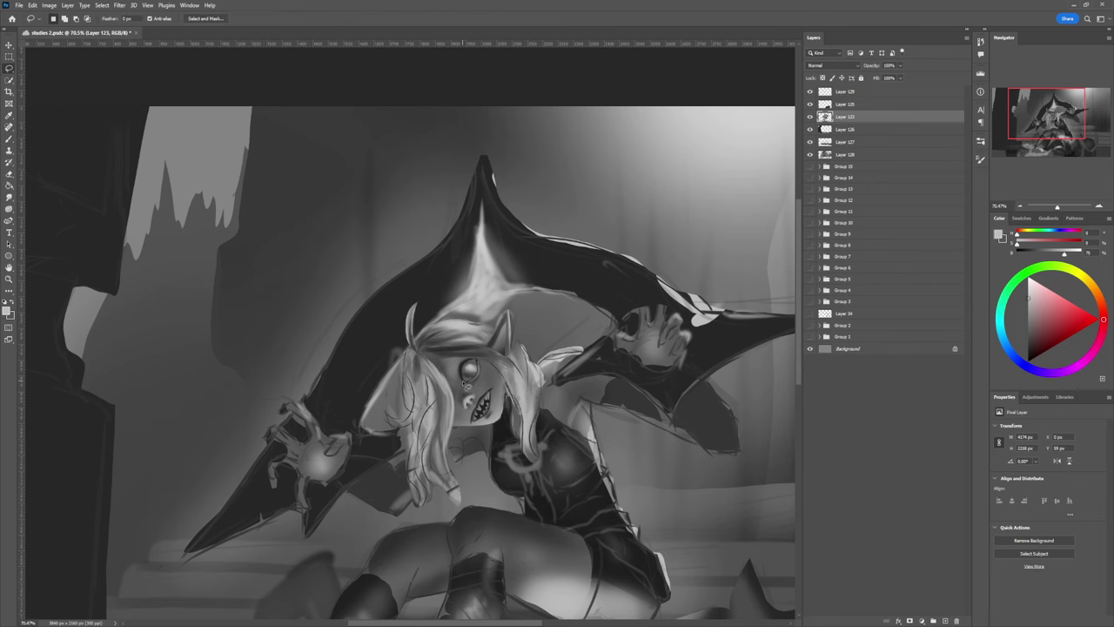
- Lasso the bare shoulder between the hair, sleeve and bodice, and block it in with sampled skin grey
{"action": "left_click_drag", "start_coordinate": [457, 407], "coordinate": [429, 405]}
{"action": "left_click_drag", "start_coordinate": [548, 397], "coordinate": [540, 396]}
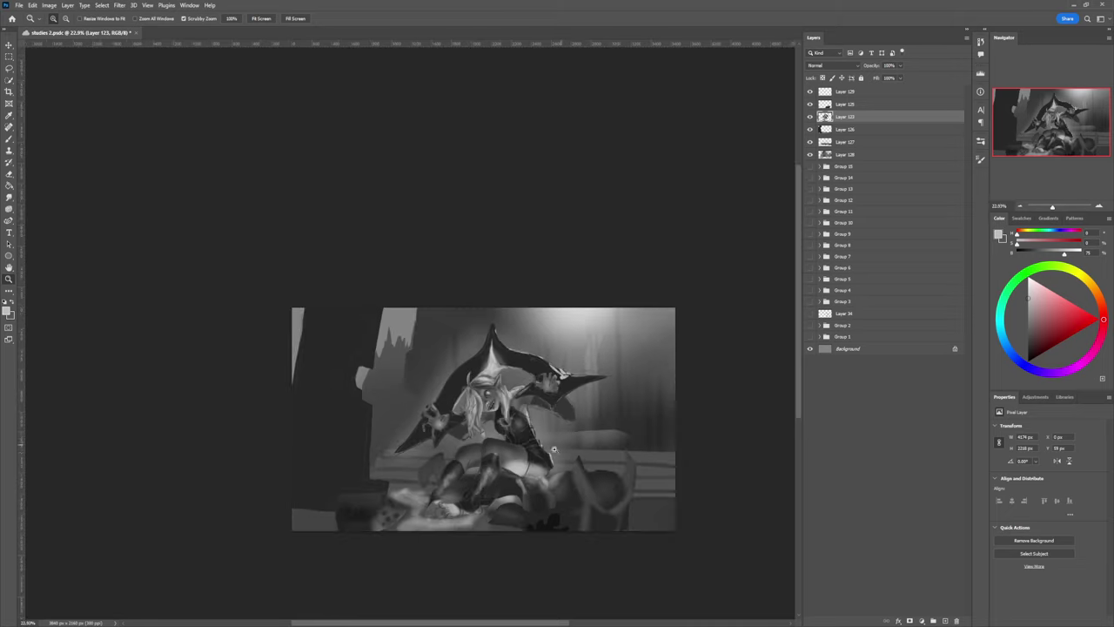
{"action": "left_click_drag", "start_coordinate": [554, 451], "coordinate": [576, 420]}
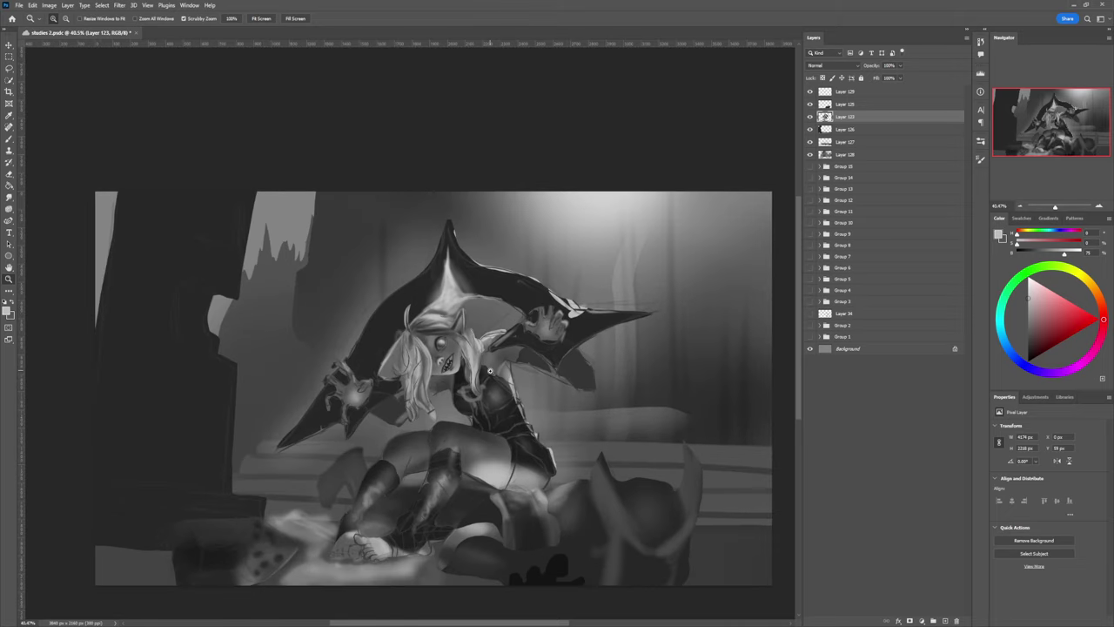
{"action": "mouse_move", "coordinate": [465, 371]}
{"action": "left_mouse_down"}
{"action": "mouse_move", "coordinate": [485, 372]}
{"action": "mouse_move", "coordinate": [466, 373]}
{"action": "left_mouse_up"}
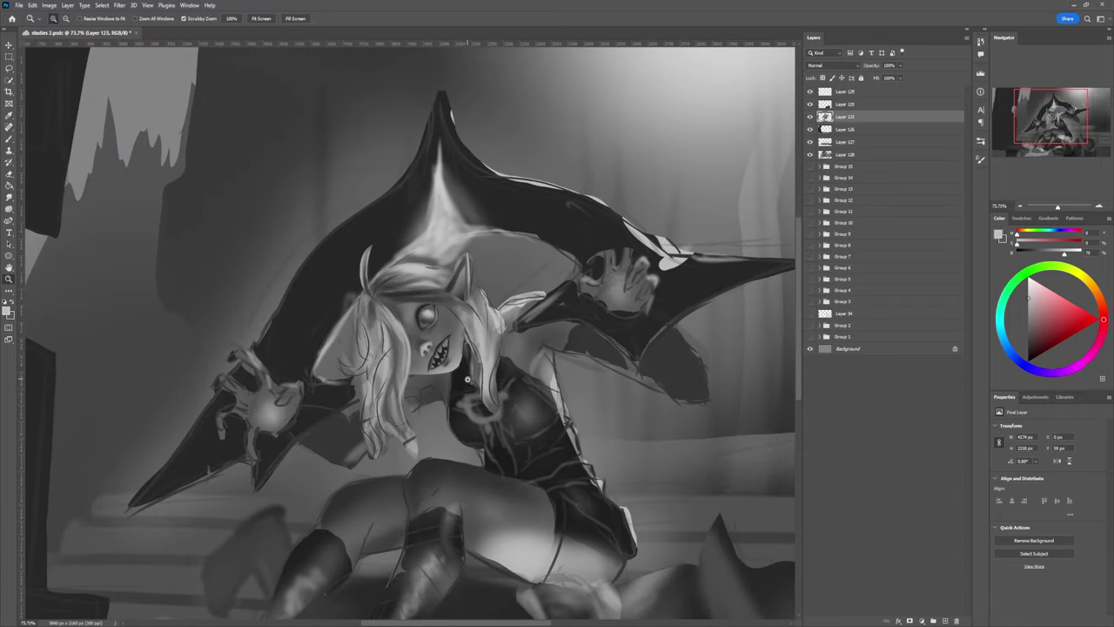
{"action": "key", "text": "l"}
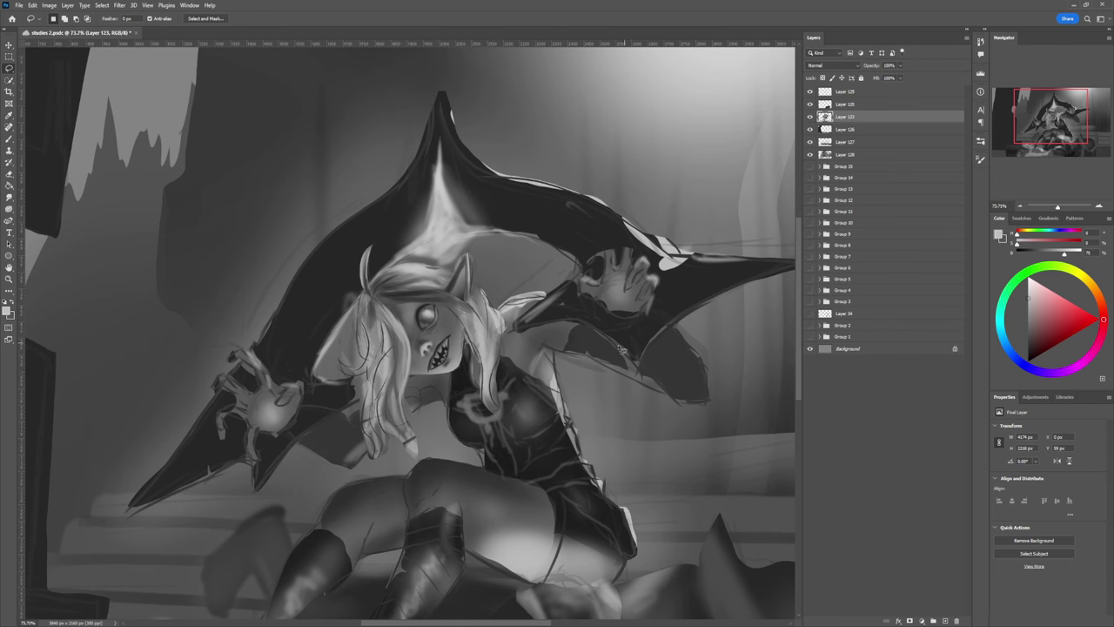
{"action": "mouse_move", "coordinate": [555, 361]}
{"action": "left_mouse_down"}
{"action": "mouse_move", "coordinate": [561, 402]}
{"action": "mouse_move", "coordinate": [510, 366]}
{"action": "mouse_move", "coordinate": [507, 340]}
{"action": "mouse_move", "coordinate": [566, 329]}
{"action": "mouse_move", "coordinate": [576, 333]}
{"action": "mouse_move", "coordinate": [563, 361]}
{"action": "left_mouse_up"}
{"action": "mouse_move", "coordinate": [557, 319]}
{"action": "left_mouse_down"}
{"action": "mouse_move", "coordinate": [521, 335]}
{"action": "mouse_move", "coordinate": [550, 302]}
{"action": "mouse_move", "coordinate": [576, 328]}
{"action": "mouse_move", "coordinate": [555, 350]}
{"action": "left_mouse_up"}
{"action": "key", "text": "b"}
{"action": "left_click", "coordinate": [513, 357], "text": "alt"}
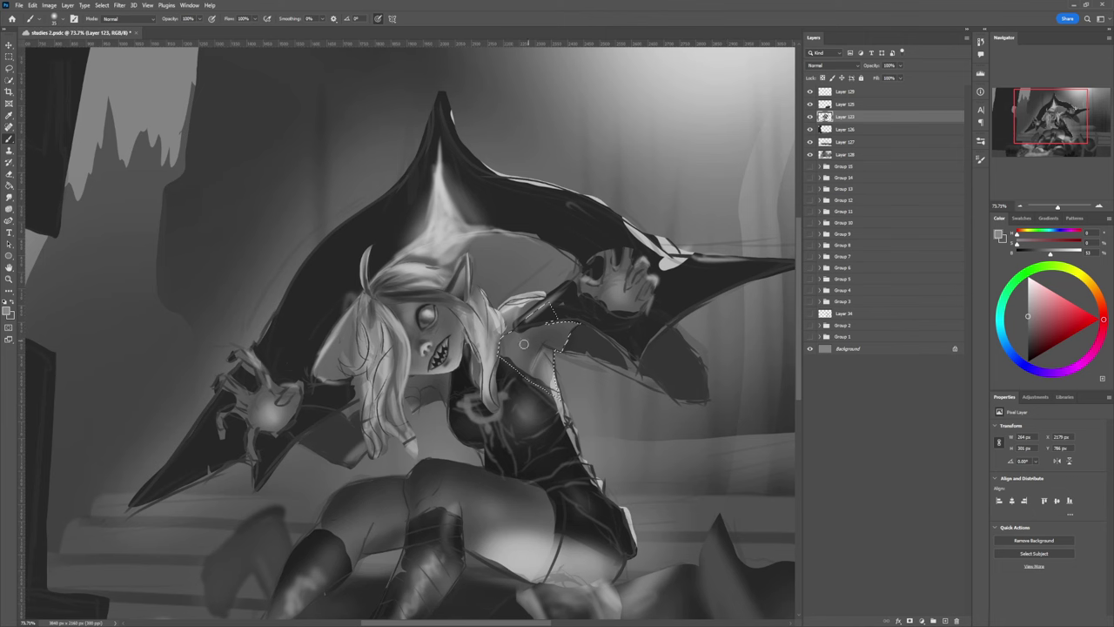
{"action": "key", "text": "]"}
{"action": "key", "text": "]"}
{"action": "key", "text": "]"}
{"action": "key", "text": "]"}
{"action": "mouse_move", "coordinate": [519, 372]}
{"action": "left_mouse_down"}
{"action": "mouse_move", "coordinate": [533, 388]}
{"action": "mouse_move", "coordinate": [510, 372]}
{"action": "mouse_move", "coordinate": [527, 381]}
{"action": "left_mouse_up"}
- Darken the shoulder beneath the raised sleeve with dark greys sampled from the surroundings
{"action": "left_click", "coordinate": [559, 340], "text": "alt"}
{"action": "key", "text": "["}
{"action": "key", "text": "["}
{"action": "key", "text": "["}
{"action": "key", "text": "["}
{"action": "key", "text": "["}
{"action": "key", "text": "["}
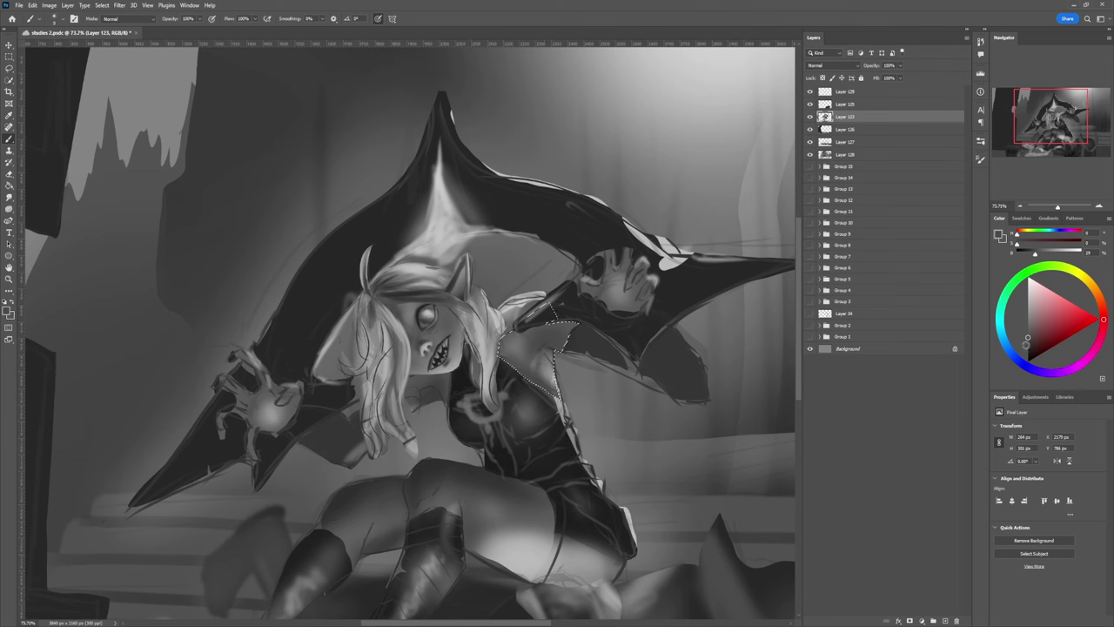
{"action": "left_click", "coordinate": [771, 326], "text": "alt"}
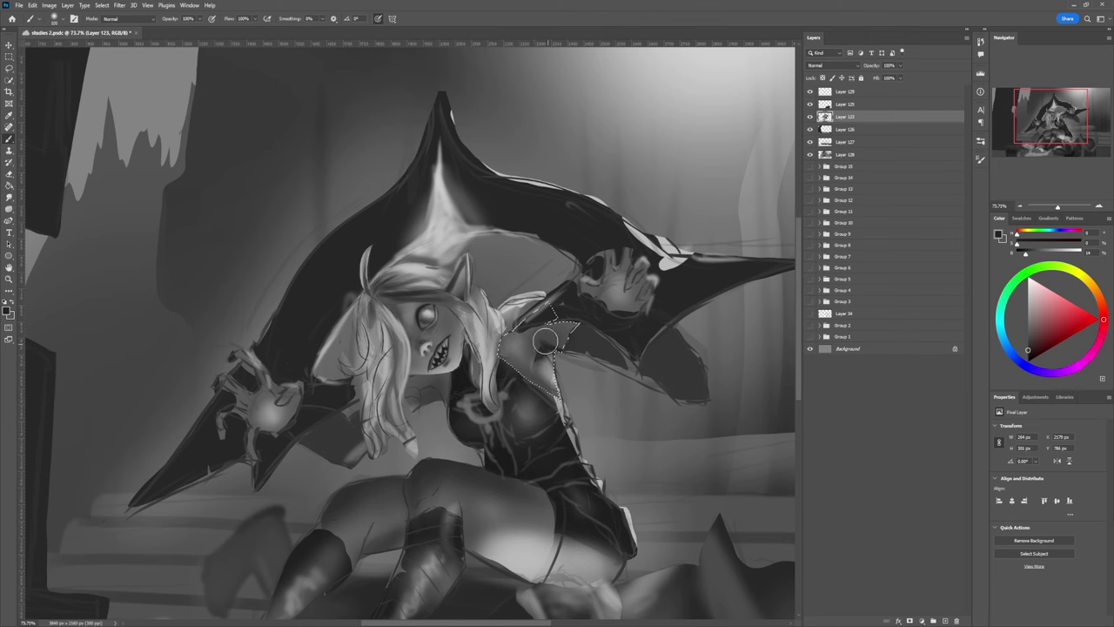
{"action": "left_click", "coordinate": [557, 333], "text": "alt"}
{"action": "left_click_drag", "start_coordinate": [557, 332], "coordinate": [551, 338]}
- Resize the brush and shade the shoulder's outer edge below the armpit in dark grey
{"action": "key", "text": "bracketleft"}
{"action": "key", "text": "bracketleft"}
{"action": "key", "text": "bracketleft"}
{"action": "key", "text": "bracketleft"}
{"action": "key", "text": "bracketleft"}
{"action": "key", "text": "bracketleft"}
{"action": "key", "text": "bracketleft"}
{"action": "key", "text": "bracketleft"}
{"action": "key", "text": "bracketright"}
{"action": "key", "text": "bracketright"}
{"action": "key", "text": "bracketright"}
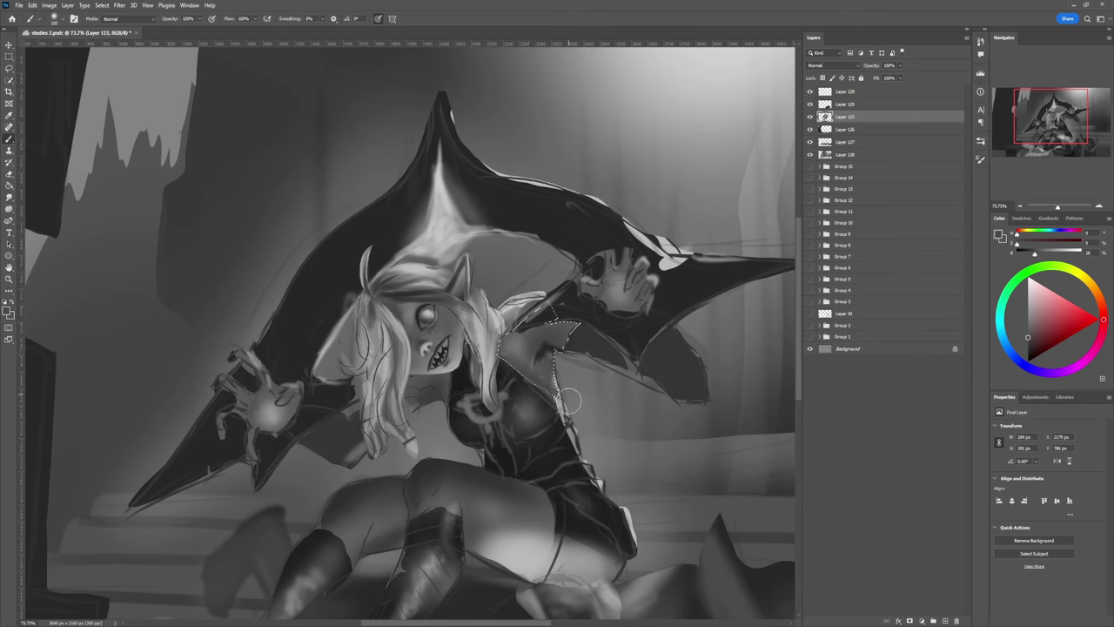
{"action": "mouse_move", "coordinate": [563, 386]}
{"action": "left_mouse_down"}
{"action": "mouse_move", "coordinate": [548, 367]}
{"action": "mouse_move", "coordinate": [559, 399]}
{"action": "mouse_move", "coordinate": [545, 390]}
{"action": "mouse_move", "coordinate": [543, 373]}
{"action": "left_mouse_up"}
- Brush light grey along the shoulder's lower edge above the bodice neckline
{"action": "left_click", "coordinate": [1030, 305]}
{"action": "key", "text": "bracketright"}
{"action": "mouse_move", "coordinate": [508, 374]}
{"action": "left_mouse_down"}
{"action": "mouse_move", "coordinate": [517, 406]}
{"action": "mouse_move", "coordinate": [516, 336]}
{"action": "mouse_move", "coordinate": [533, 352]}
{"action": "mouse_move", "coordinate": [533, 326]}
{"action": "mouse_move", "coordinate": [556, 330]}
{"action": "mouse_move", "coordinate": [512, 386]}
{"action": "mouse_move", "coordinate": [529, 399]}
{"action": "mouse_move", "coordinate": [508, 374]}
{"action": "mouse_move", "coordinate": [560, 420]}
{"action": "mouse_move", "coordinate": [530, 390]}
{"action": "mouse_move", "coordinate": [538, 372]}
{"action": "mouse_move", "coordinate": [535, 395]}
{"action": "left_mouse_up"}
{"action": "key", "text": "bracketleft"}
{"action": "key", "text": "bracketleft"}
{"action": "key", "text": "bracketleft"}
{"action": "key", "text": "bracketleft"}
{"action": "key", "text": "bracketleft"}
{"action": "key", "text": "bracketleft"}
{"action": "key", "text": "bracketright"}
{"action": "key", "text": "bracketright"}
{"action": "key", "text": "bracketright"}
{"action": "key", "text": "bracketright"}
{"action": "key", "text": "bracketright"}
- Blend the armpit shadow into the shoulder with greys sampled from the skin, and deselect
{"action": "left_click", "coordinate": [537, 349], "text": "alt"}
{"action": "left_click", "coordinate": [526, 380], "text": "alt"}
{"action": "key", "text": "bracketleft"}
{"action": "key", "text": "bracketleft"}
{"action": "key", "text": "bracketleft"}
{"action": "mouse_move", "coordinate": [551, 357]}
{"action": "left_mouse_down"}
{"action": "mouse_move", "coordinate": [560, 337]}
{"action": "mouse_move", "coordinate": [572, 339]}
{"action": "mouse_move", "coordinate": [559, 336]}
{"action": "mouse_move", "coordinate": [575, 334]}
{"action": "mouse_move", "coordinate": [546, 334]}
{"action": "left_mouse_up"}
{"action": "key", "text": "bracketright"}
{"action": "key", "text": "bracketright"}
{"action": "key", "text": "bracketright"}
{"action": "left_click", "coordinate": [523, 352], "text": "alt"}
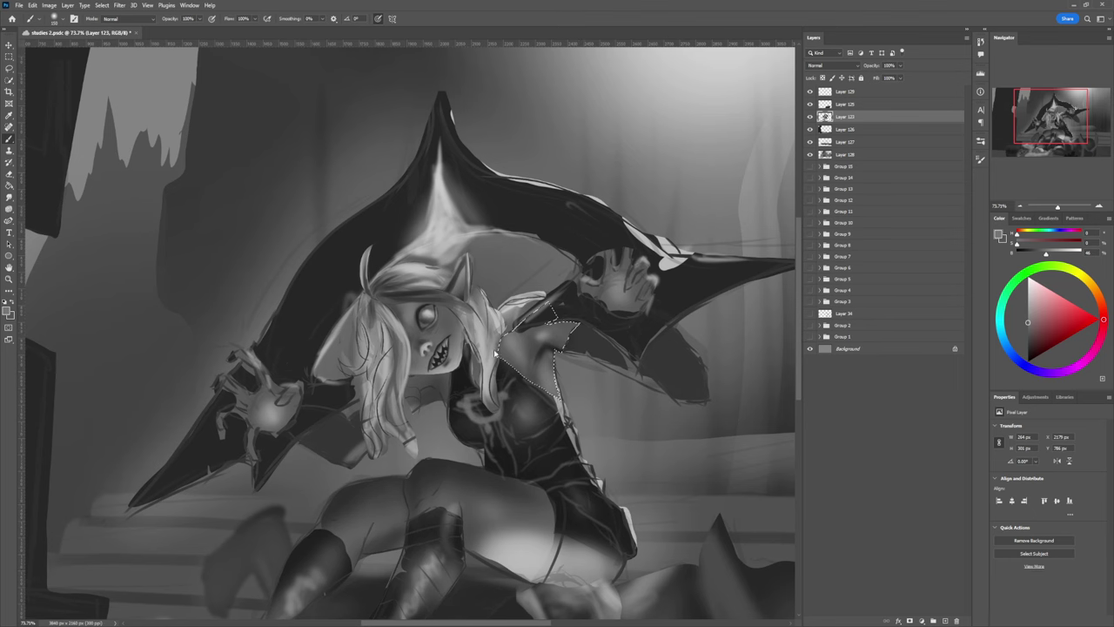
{"action": "key", "text": "l"}
{"action": "left_click", "coordinate": [560, 371]}
{"action": "key", "text": "ctrl+space"}
{"action": "mouse_move", "coordinate": [557, 400]}
{"action": "left_mouse_down"}
{"action": "mouse_move", "coordinate": [494, 366]}
{"action": "mouse_move", "coordinate": [592, 401]}
{"action": "mouse_move", "coordinate": [581, 400]}
{"action": "left_mouse_up"}
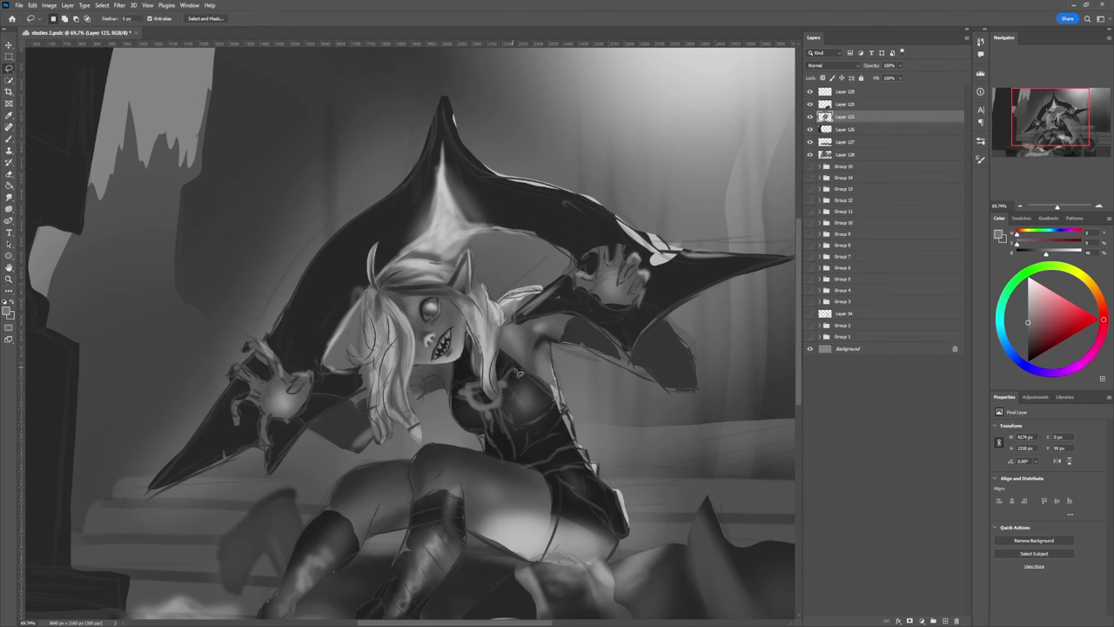
- Brush dark grey sampled from the bodice along its neckline beneath the bare shoulder
{"action": "key", "text": "b"}
{"action": "left_click", "coordinate": [513, 364], "text": "alt"}
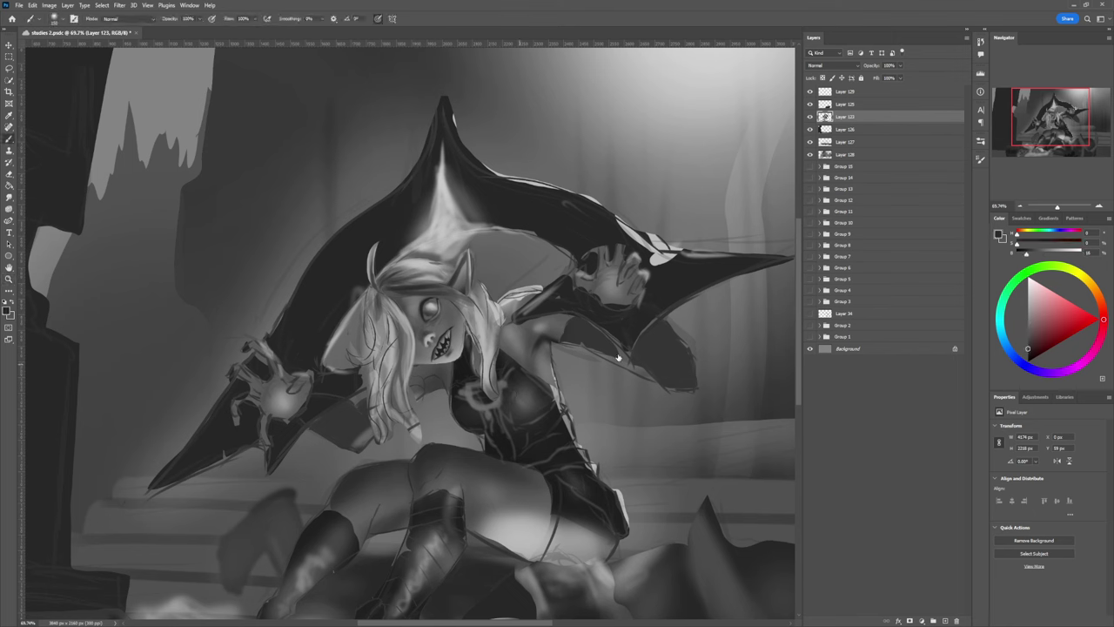
{"action": "key", "text": "."}
{"action": "left_click_drag", "start_coordinate": [510, 394], "coordinate": [505, 349]}
{"action": "key", "text": "bracketleft"}
{"action": "key", "text": "bracketleft"}
{"action": "key", "text": "bracketleft"}
{"action": "key", "text": "bracketright"}
{"action": "key", "text": "bracketright"}
{"action": "left_click_drag", "start_coordinate": [505, 349], "coordinate": [548, 379]}
- Paint over the light sketch marks along the bodice's outer side below the armpit with dark grey
{"action": "left_click", "coordinate": [505, 357], "text": "alt"}
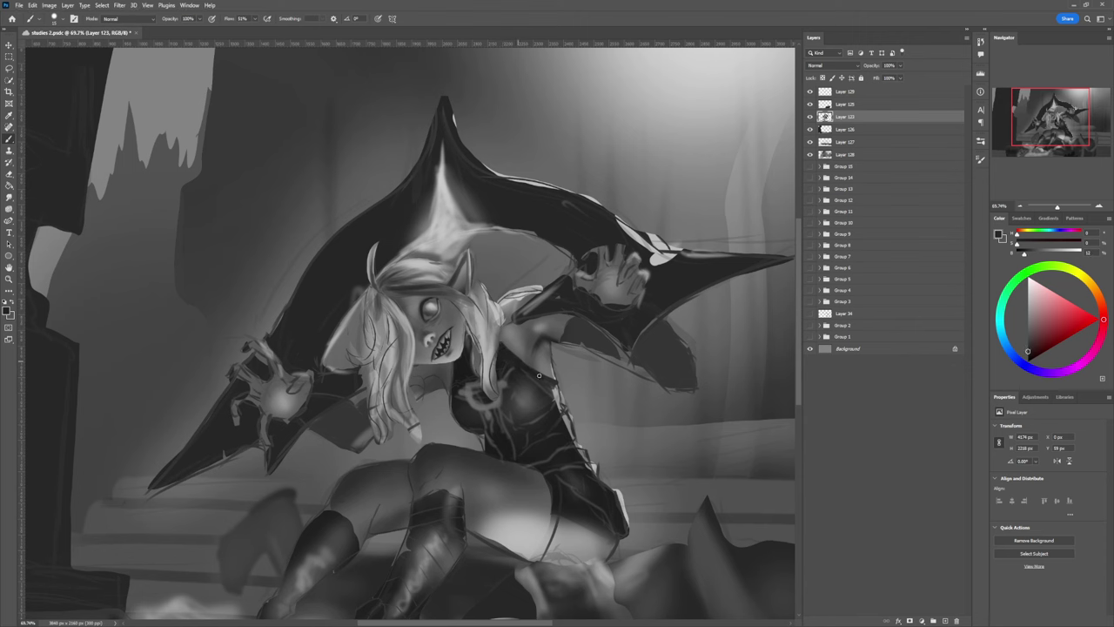
{"action": "mouse_move", "coordinate": [554, 384]}
{"action": "left_mouse_down"}
{"action": "mouse_move", "coordinate": [565, 422]}
{"action": "mouse_move", "coordinate": [555, 383]}
{"action": "mouse_move", "coordinate": [578, 447]}
{"action": "left_mouse_up"}
{"action": "key", "text": "bracketright"}
{"action": "key", "text": "bracketright"}
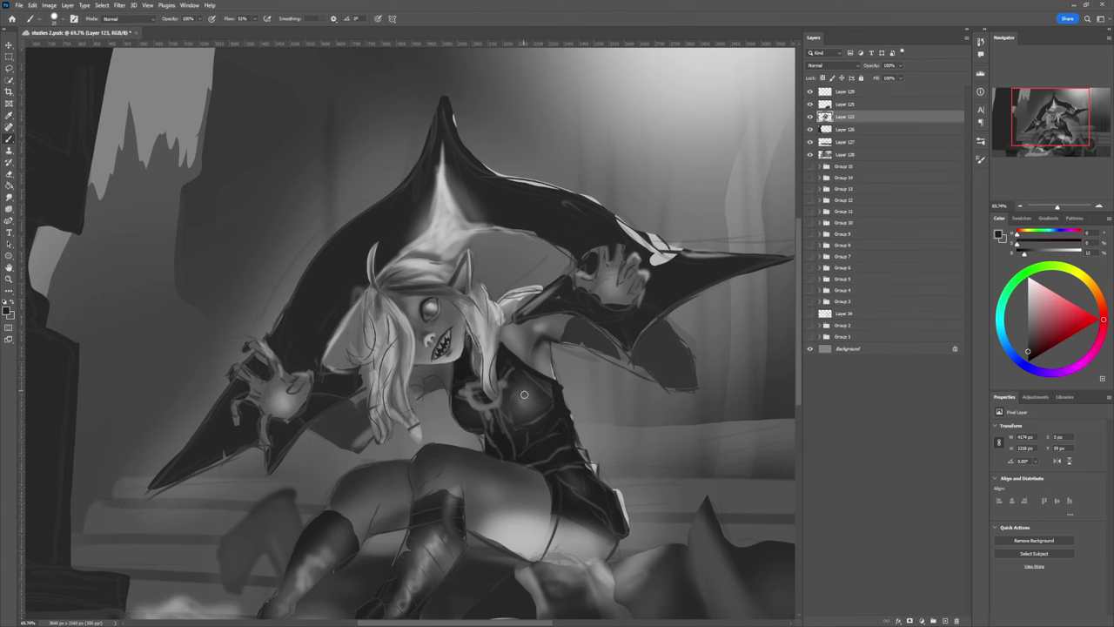
- Refine the bodice's front edge above the thigh with a smaller brush and sampled background and bodice greys
{"action": "key", "text": "bracketleft"}
{"action": "key", "text": "bracketleft"}
{"action": "key", "text": "bracketleft"}
{"action": "left_click", "coordinate": [480, 440], "text": "alt"}
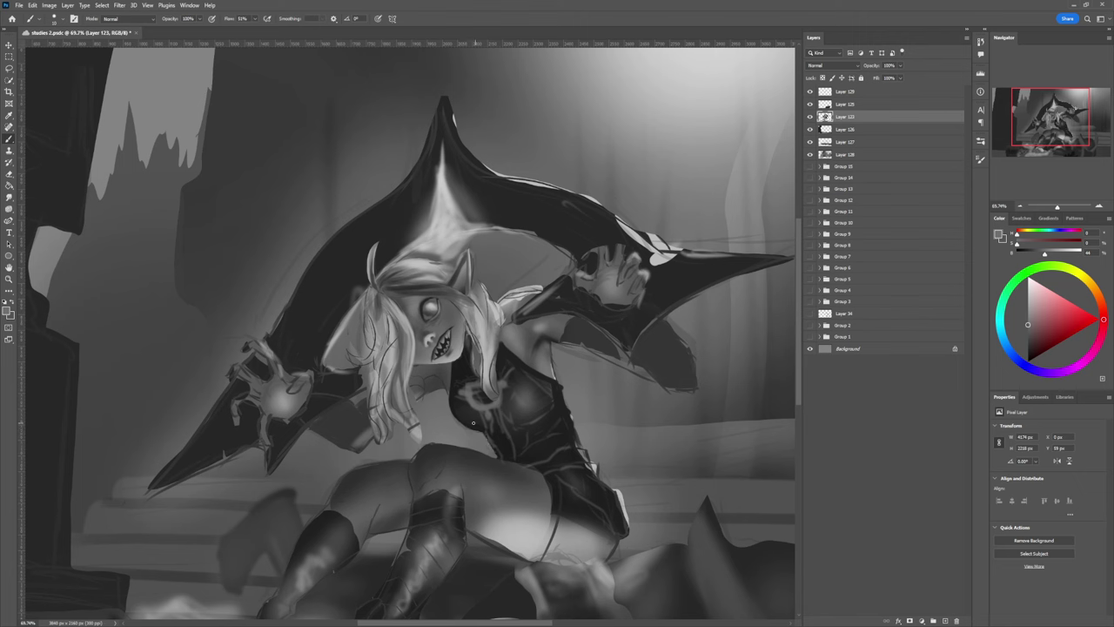
{"action": "left_click", "coordinate": [455, 407], "text": "alt"}
{"action": "left_click_drag", "start_coordinate": [470, 428], "coordinate": [489, 440]}
- Cover the light ring-shaped ornament on the chest with dark grey sampled from the bodice
{"action": "left_click", "coordinate": [454, 404], "text": "alt"}
{"action": "key", "text": "bracketright"}
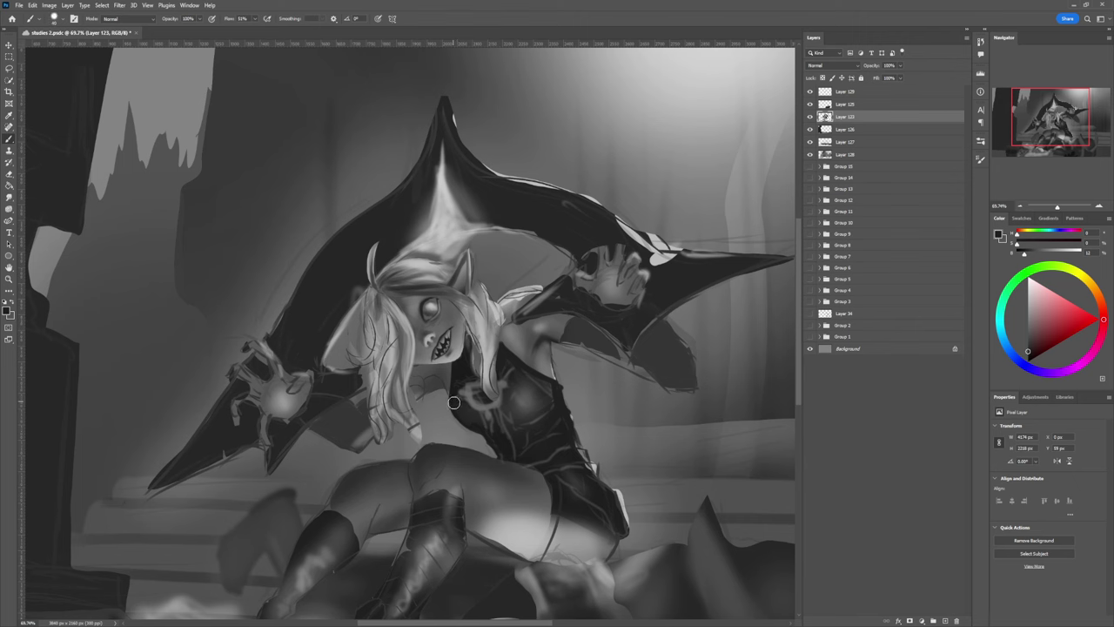
{"action": "mouse_move", "coordinate": [460, 393]}
{"action": "left_mouse_down"}
{"action": "mouse_move", "coordinate": [485, 432]}
{"action": "mouse_move", "coordinate": [493, 418]}
{"action": "mouse_move", "coordinate": [504, 440]}
{"action": "mouse_move", "coordinate": [508, 425]}
{"action": "left_mouse_up"}
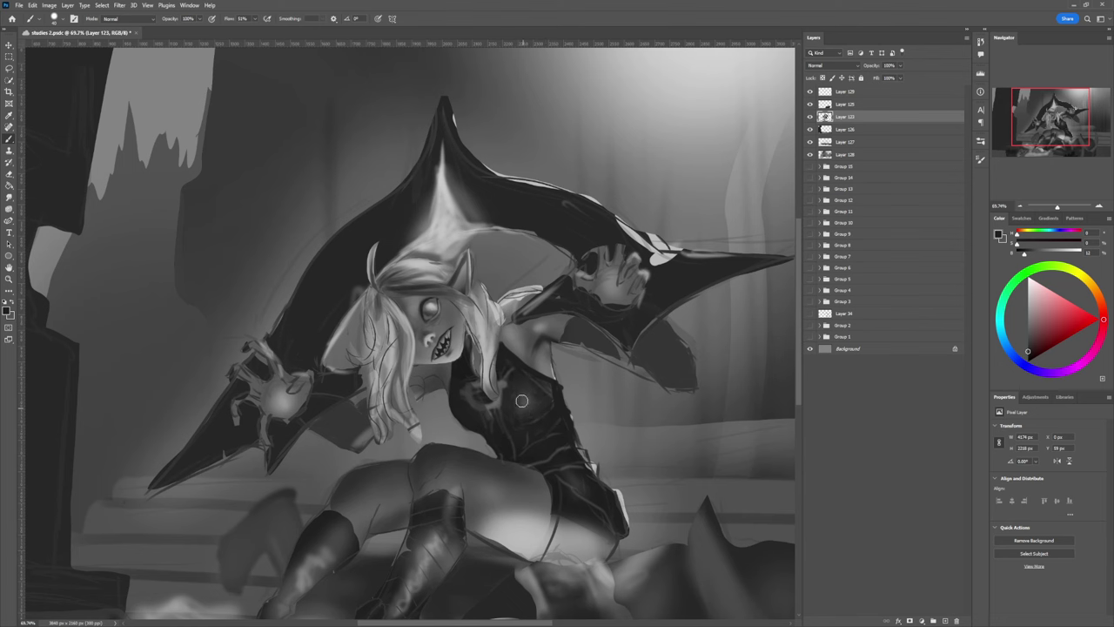
- Soften the highlight on the bodice's chest using a larger brush and grey sampled from it
{"action": "left_click", "coordinate": [519, 398], "text": "alt"}
{"action": "key", "text": "bracketright"}
{"action": "key", "text": "bracketright"}
{"action": "key", "text": "bracketright"}
{"action": "key", "text": "bracketright"}
{"action": "key", "text": "bracketright"}
{"action": "key", "text": "bracketright"}
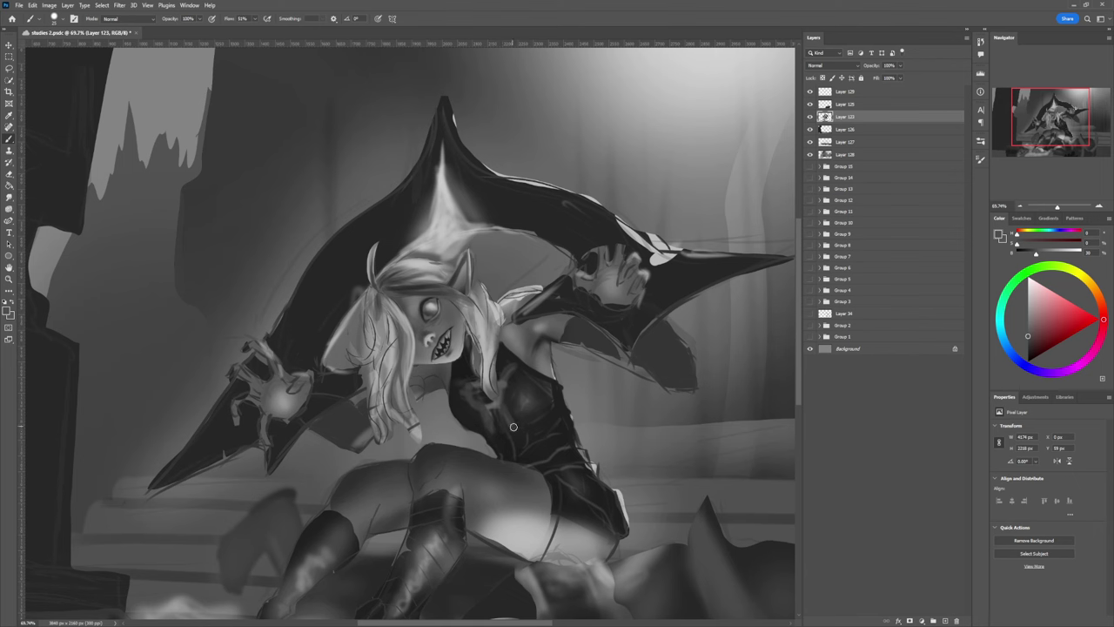
- Paint thin lighter grey folds across the front of the bodice with a smaller brush
{"action": "key", "text": "bracketleft"}
{"action": "key", "text": "bracketleft"}
{"action": "left_click", "coordinate": [1027, 327]}
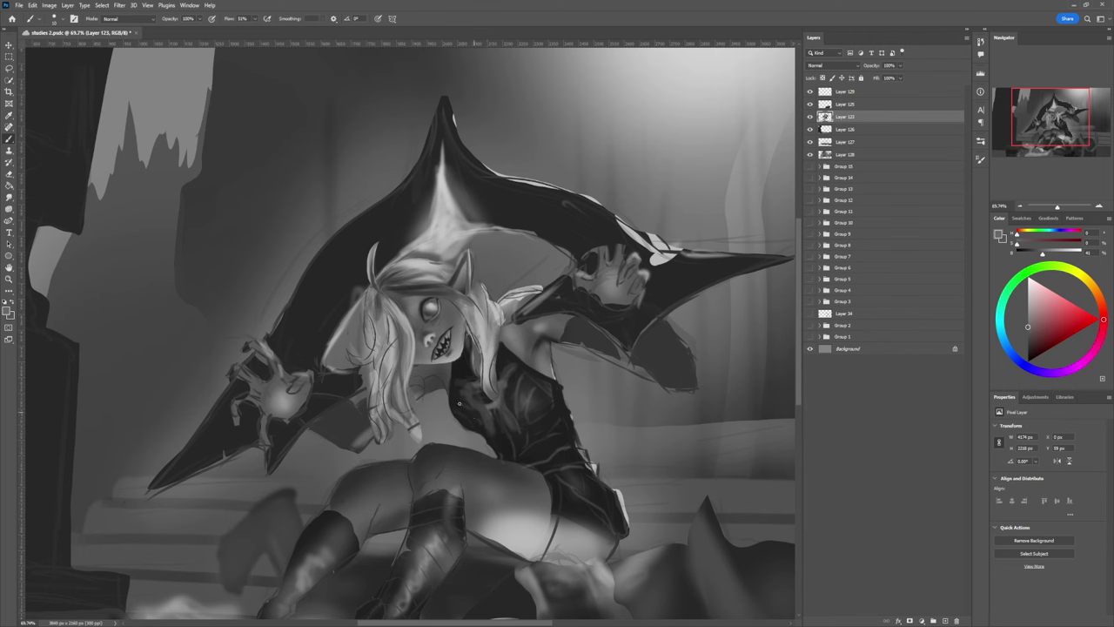
{"action": "left_click_drag", "start_coordinate": [463, 404], "coordinate": [492, 429]}
- Define the gaps between the bodice folds with dark greys sampled from the fabric
{"action": "left_click", "coordinate": [550, 420], "text": "alt"}
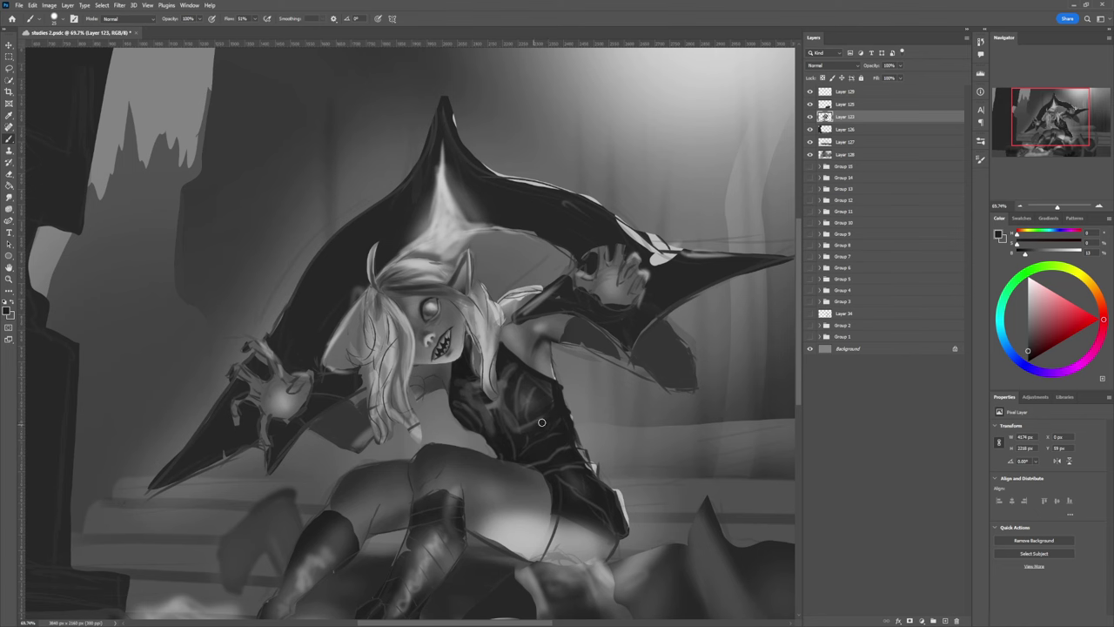
{"action": "left_click", "coordinate": [525, 418], "text": "alt"}
{"action": "mouse_move", "coordinate": [516, 421]}
{"action": "left_mouse_down"}
{"action": "mouse_move", "coordinate": [507, 385]}
{"action": "mouse_move", "coordinate": [496, 388]}
{"action": "left_mouse_up"}
{"action": "left_click", "coordinate": [505, 364], "text": "alt"}
- Clean up the hair lock over the bodice with sampled light hair grey and dark bodice grey
{"action": "left_click", "coordinate": [489, 371], "text": "alt"}
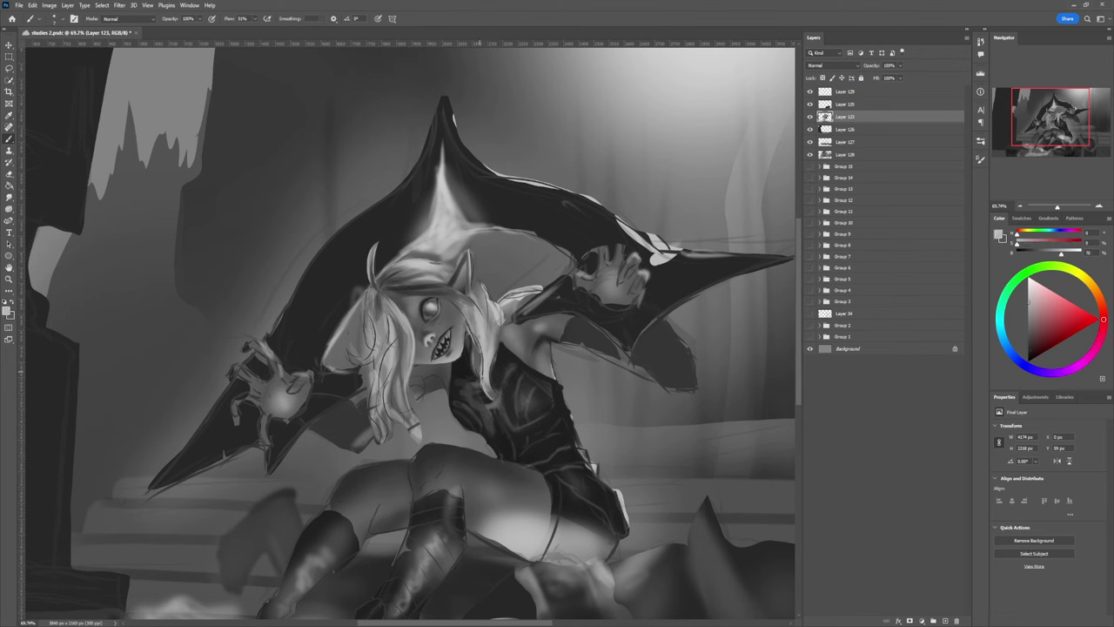
{"action": "mouse_move", "coordinate": [476, 346]}
{"action": "left_mouse_down"}
{"action": "mouse_move", "coordinate": [484, 411]}
{"action": "mouse_move", "coordinate": [498, 406]}
{"action": "mouse_move", "coordinate": [477, 420]}
{"action": "left_mouse_up"}
{"action": "left_click", "coordinate": [476, 365], "text": "alt"}
{"action": "key", "text": "]"}
{"action": "key", "text": "]"}
{"action": "key", "text": "["}
- Examine the reworked bodice and figure against the whole composition at several magnifications
{"action": "key", "text": "z"}
{"action": "left_click_drag", "start_coordinate": [613, 427], "coordinate": [605, 408]}
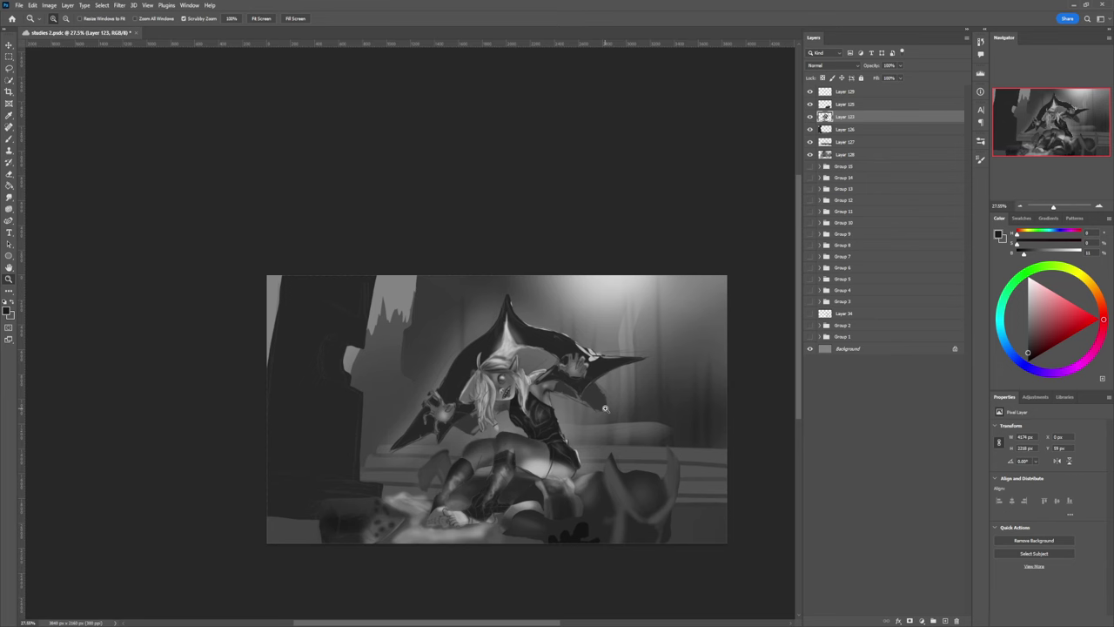
{"action": "scroll", "coordinate": [583, 447], "scroll_direction": "up", "scroll_amount": 3}
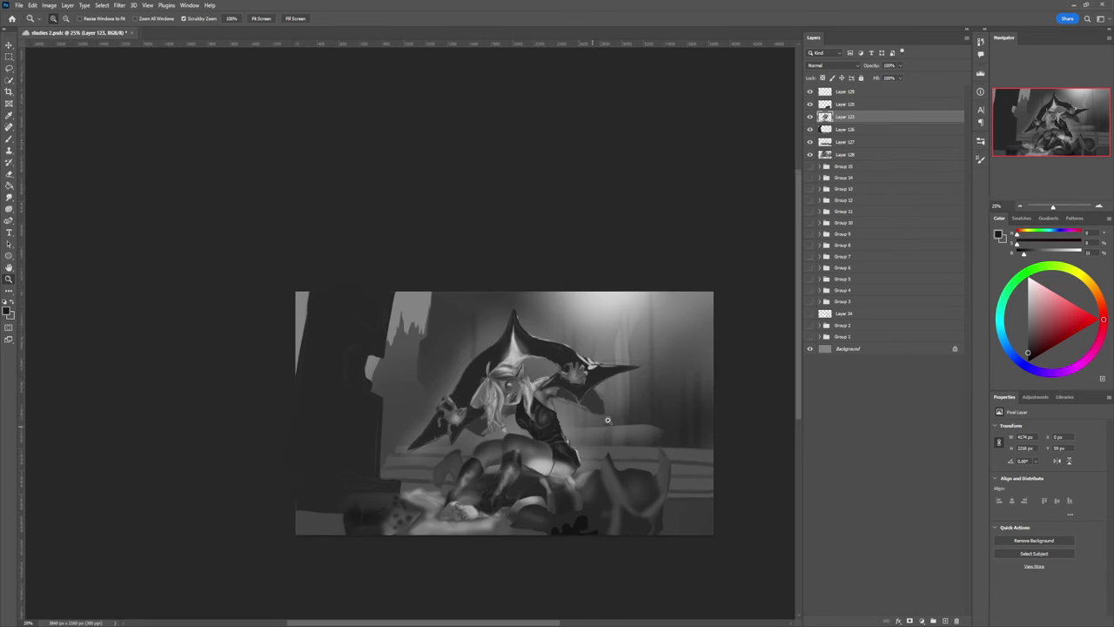
{"action": "scroll", "coordinate": [624, 450], "scroll_direction": "up", "scroll_amount": 2}
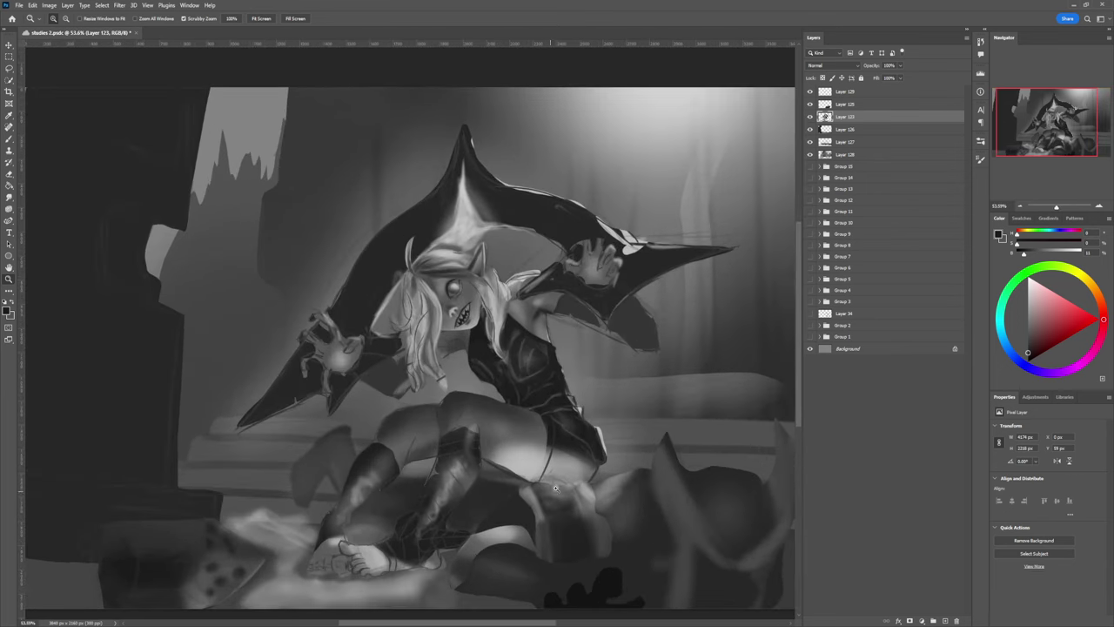
{"action": "scroll", "coordinate": [579, 476], "scroll_direction": "up", "scroll_amount": 1}
{"action": "scroll", "coordinate": [581, 458], "scroll_direction": "down", "scroll_amount": 2}
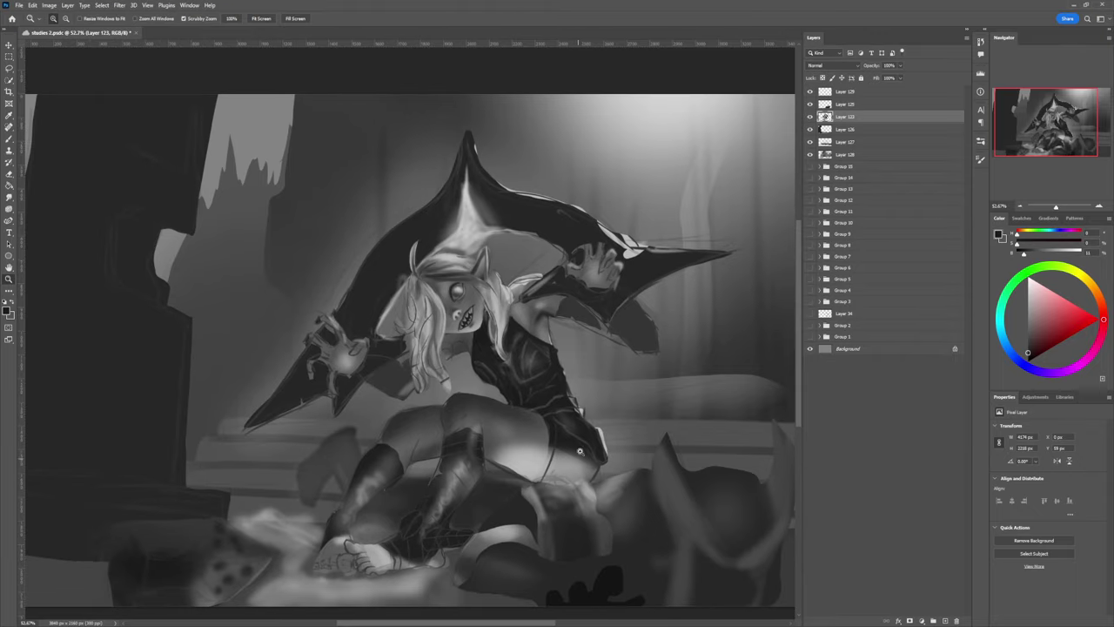
{"action": "scroll", "coordinate": [575, 427], "scroll_direction": "down", "scroll_amount": 2}
{"action": "scroll", "coordinate": [552, 373], "scroll_direction": "up", "scroll_amount": 3}
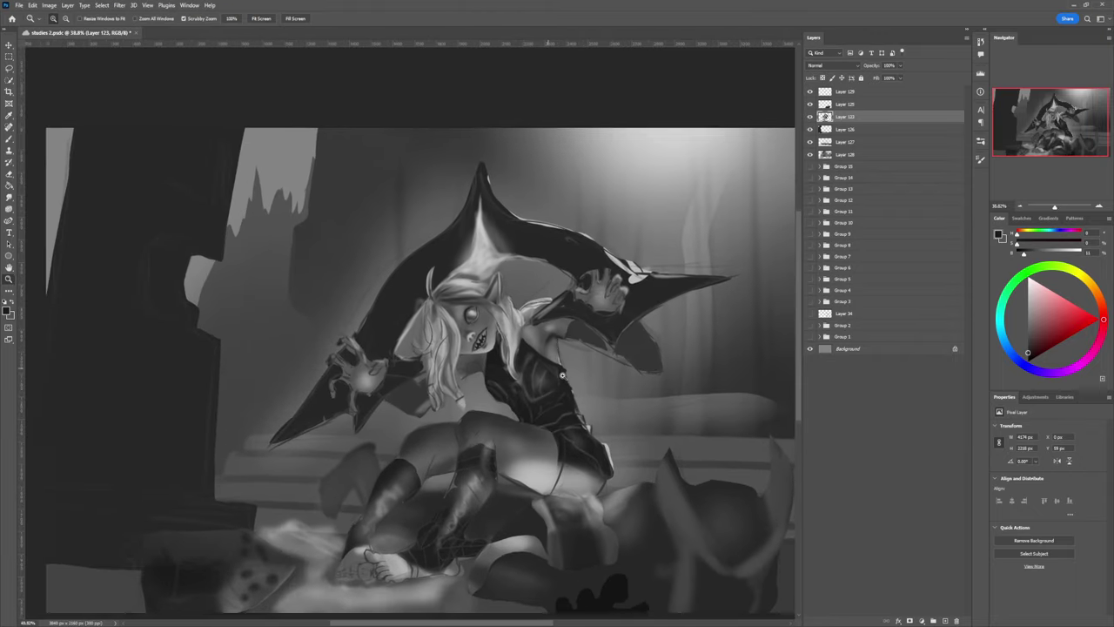
{"action": "scroll", "coordinate": [535, 382], "scroll_direction": "up", "scroll_amount": 1}
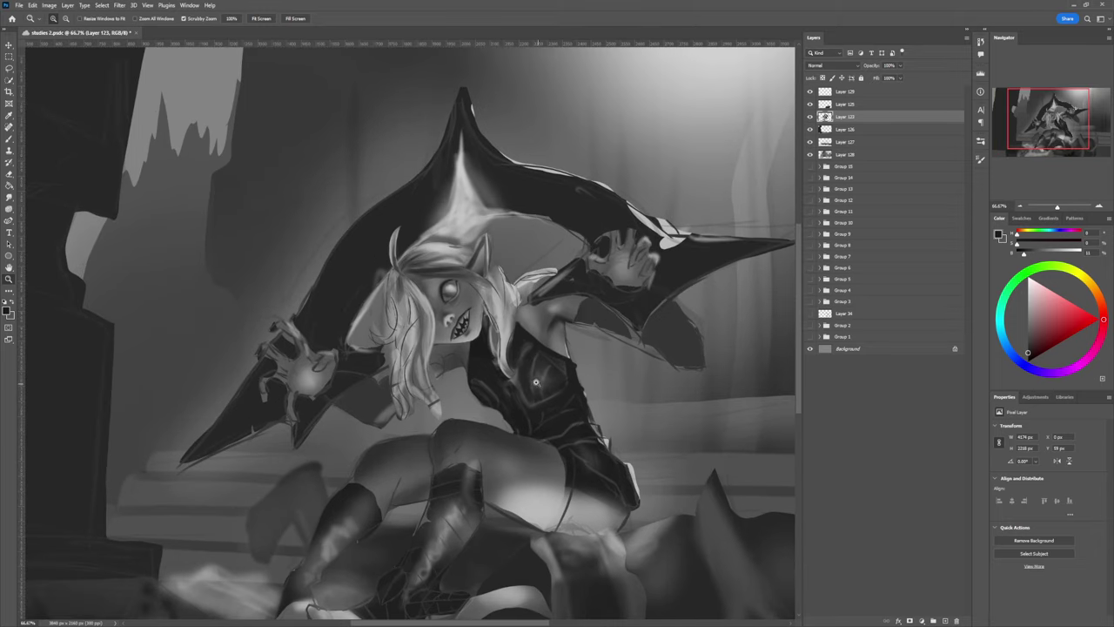
- Lasso a narrow wedge below the hair lock at the front of the bodice and brush lighter grey along its side
{"action": "key", "text": "l"}
{"action": "mouse_move", "coordinate": [504, 372]}
{"action": "left_mouse_down"}
{"action": "mouse_move", "coordinate": [507, 436]}
{"action": "mouse_move", "coordinate": [477, 427]}
{"action": "mouse_move", "coordinate": [491, 373]}
{"action": "mouse_move", "coordinate": [504, 373]}
{"action": "mouse_move", "coordinate": [487, 431]}
{"action": "mouse_move", "coordinate": [493, 417]}
{"action": "left_mouse_up"}
{"action": "key", "text": "b"}
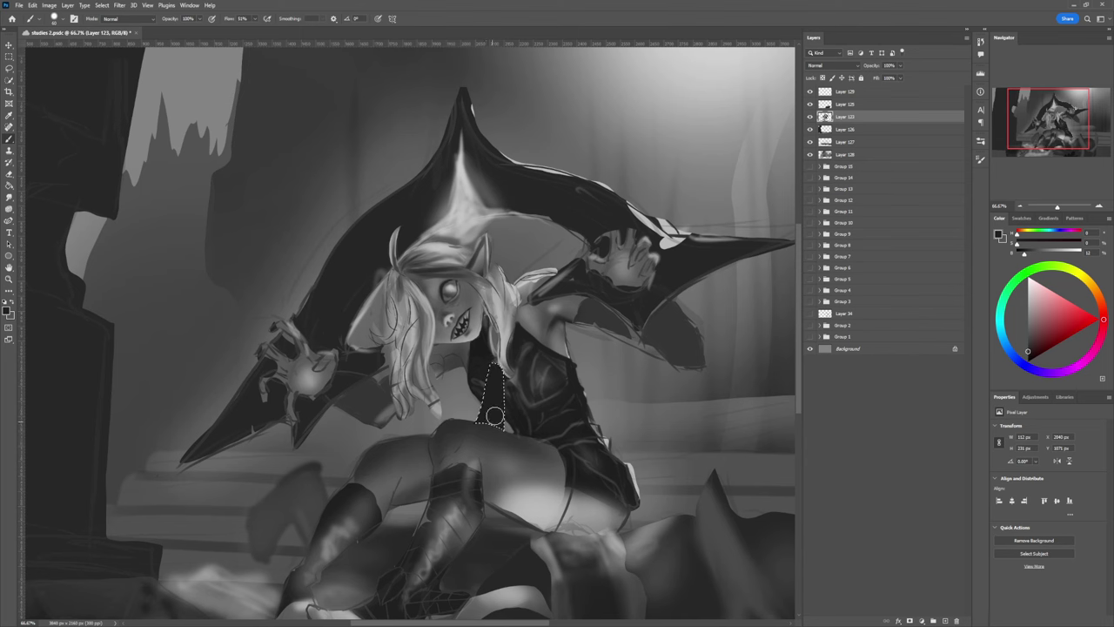
{"action": "left_click", "coordinate": [1028, 339]}
{"action": "key", "text": "bracketleft"}
{"action": "key", "text": "bracketleft"}
{"action": "key", "text": "bracketleft"}
{"action": "key", "text": "bracketleft"}
{"action": "key", "text": "bracketleft"}
{"action": "left_click_drag", "start_coordinate": [502, 378], "coordinate": [502, 428]}
{"action": "left_click_drag", "start_coordinate": [503, 367], "coordinate": [501, 441]}
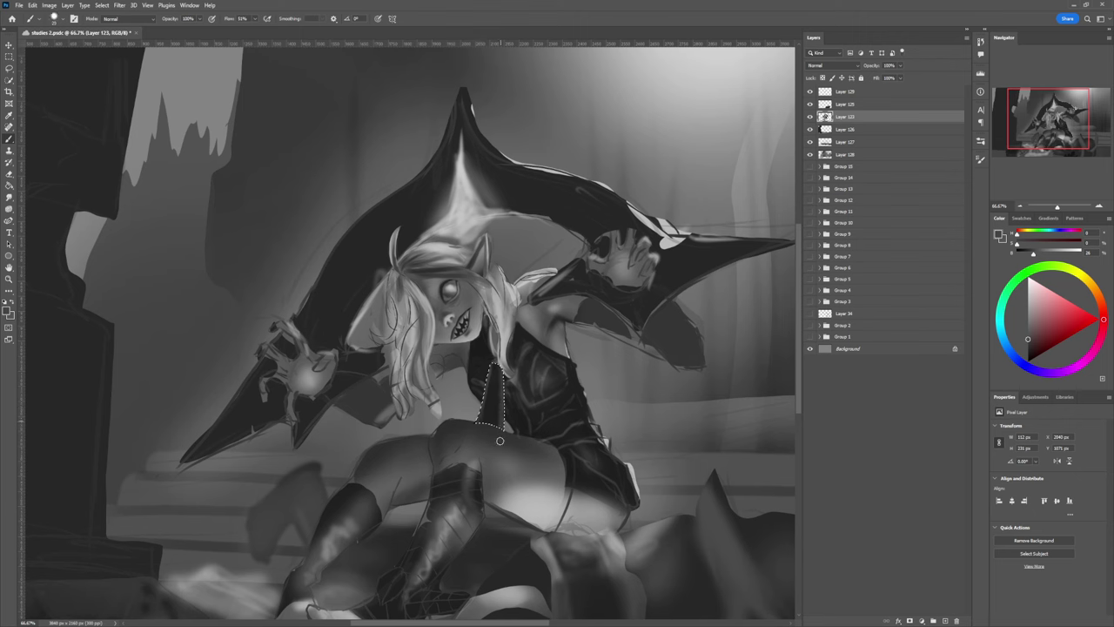
- Shade the selected wedge with dark grey sampled from the bodice, and deselect
{"action": "left_click", "coordinate": [488, 398], "text": "alt"}
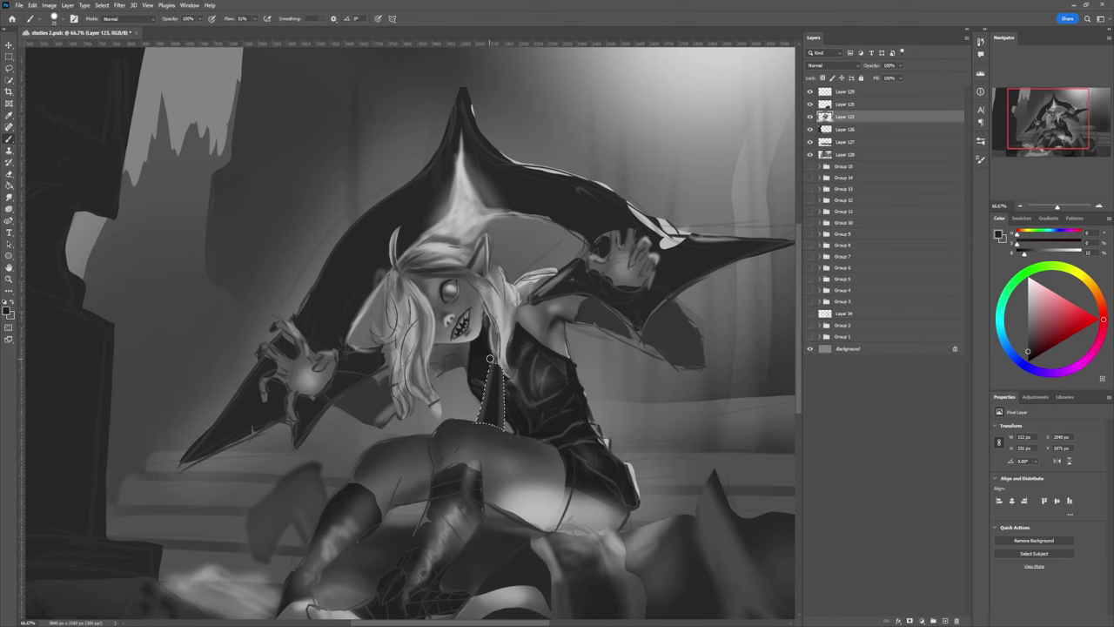
{"action": "left_click_drag", "start_coordinate": [488, 367], "coordinate": [475, 432]}
{"action": "mouse_move", "coordinate": [503, 374]}
{"action": "left_mouse_down"}
{"action": "mouse_move", "coordinate": [502, 420]}
{"action": "mouse_move", "coordinate": [503, 369]}
{"action": "mouse_move", "coordinate": [506, 435]}
{"action": "left_mouse_up"}
{"action": "mouse_move", "coordinate": [497, 375]}
{"action": "left_mouse_down"}
{"action": "mouse_move", "coordinate": [496, 432]}
{"action": "mouse_move", "coordinate": [482, 429]}
{"action": "left_mouse_up"}
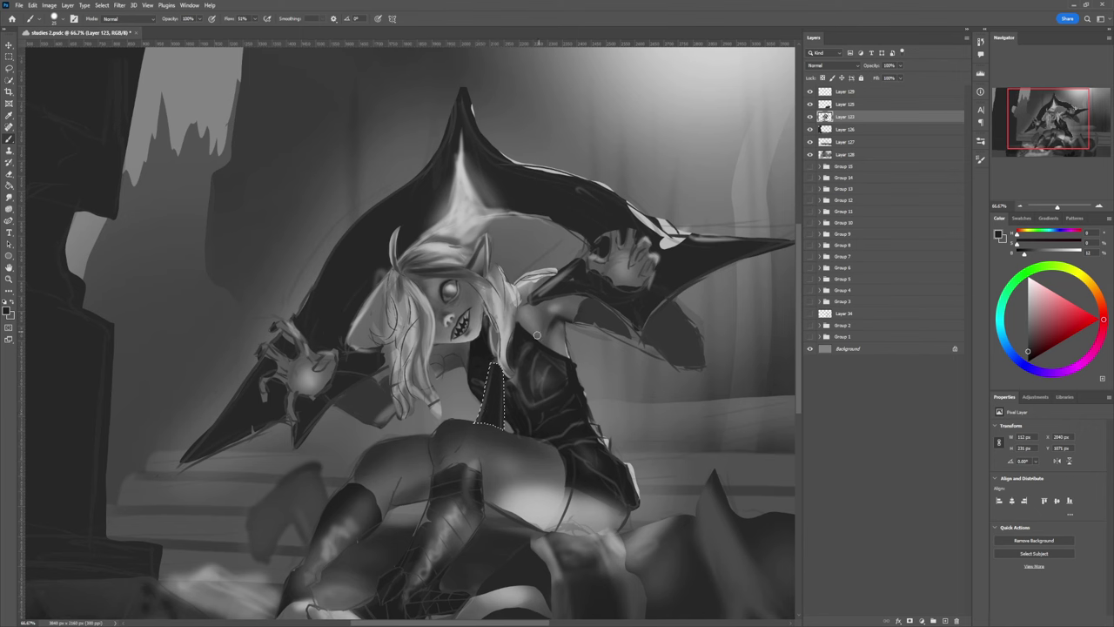
{"action": "key", "text": "ctrl+d"}
{"action": "key", "text": "l"}
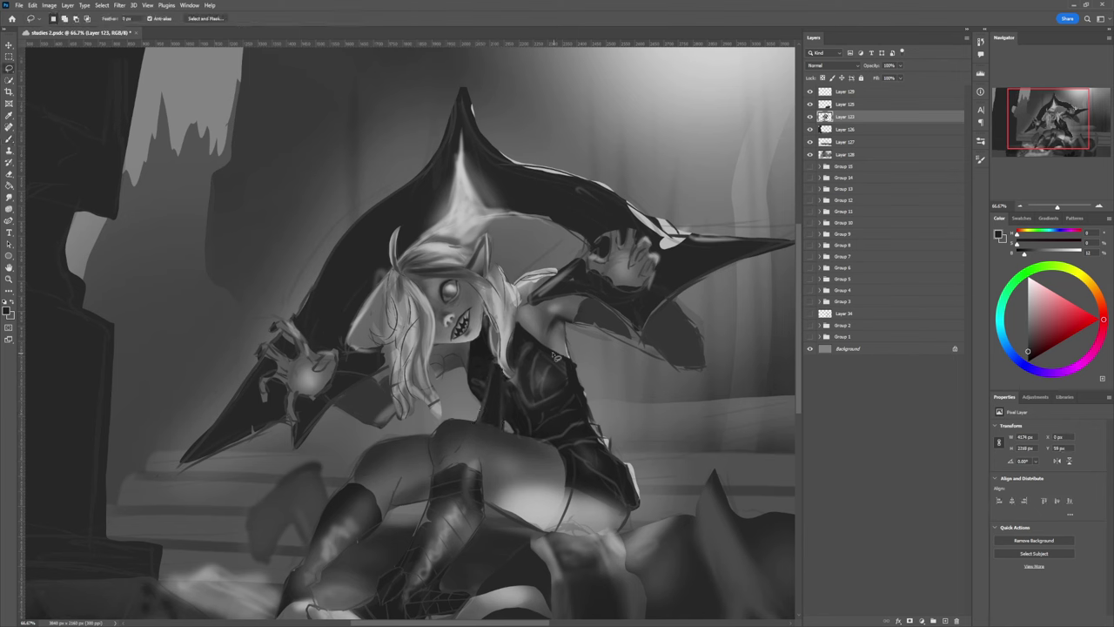
- Refine the hair lock beside the neck with light and mid greys sampled from the hair and shoulder
{"action": "key", "text": "b"}
{"action": "left_click", "coordinate": [507, 349], "text": "alt"}
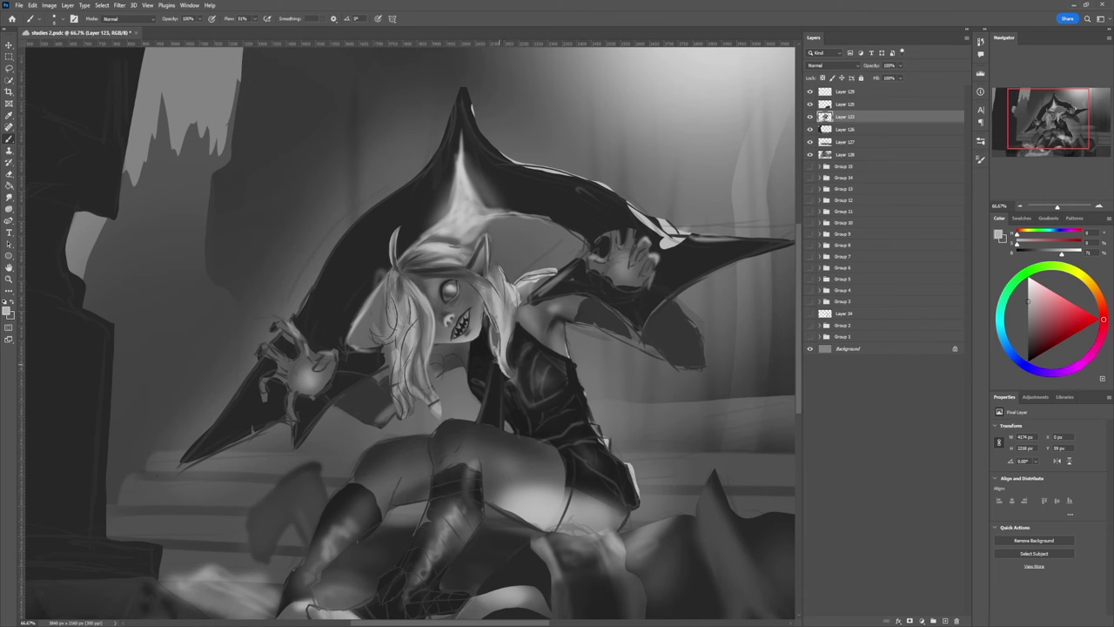
{"action": "mouse_move", "coordinate": [498, 347]}
{"action": "left_mouse_down"}
{"action": "mouse_move", "coordinate": [493, 282]}
{"action": "mouse_move", "coordinate": [503, 316]}
{"action": "left_mouse_up"}
{"action": "left_click", "coordinate": [497, 333], "text": "alt"}
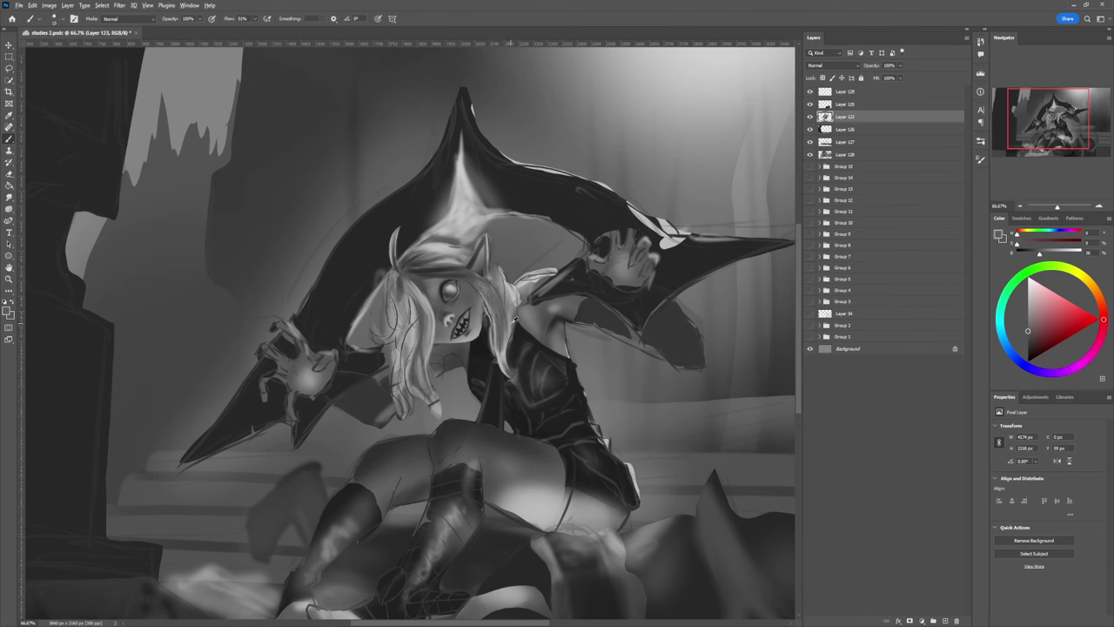
{"action": "left_click", "coordinate": [515, 320], "text": "alt"}
{"action": "mouse_move", "coordinate": [450, 272]}
{"action": "left_mouse_down"}
{"action": "mouse_move", "coordinate": [479, 279]}
{"action": "mouse_move", "coordinate": [500, 309]}
{"action": "left_mouse_up"}
- Enlarge the brush and repaint the upper part of the hair lock below the ear in sampled light grey
{"action": "key", "text": "bracketright"}
{"action": "key", "text": "bracketright"}
{"action": "key", "text": "bracketright"}
{"action": "key", "text": "bracketright"}
{"action": "key", "text": "bracketright"}
{"action": "key", "text": "bracketright"}
{"action": "left_click", "coordinate": [508, 352], "text": "alt"}
{"action": "mouse_move", "coordinate": [495, 289]}
{"action": "left_mouse_down"}
{"action": "mouse_move", "coordinate": [505, 319]}
{"action": "mouse_move", "coordinate": [500, 310]}
{"action": "left_mouse_up"}
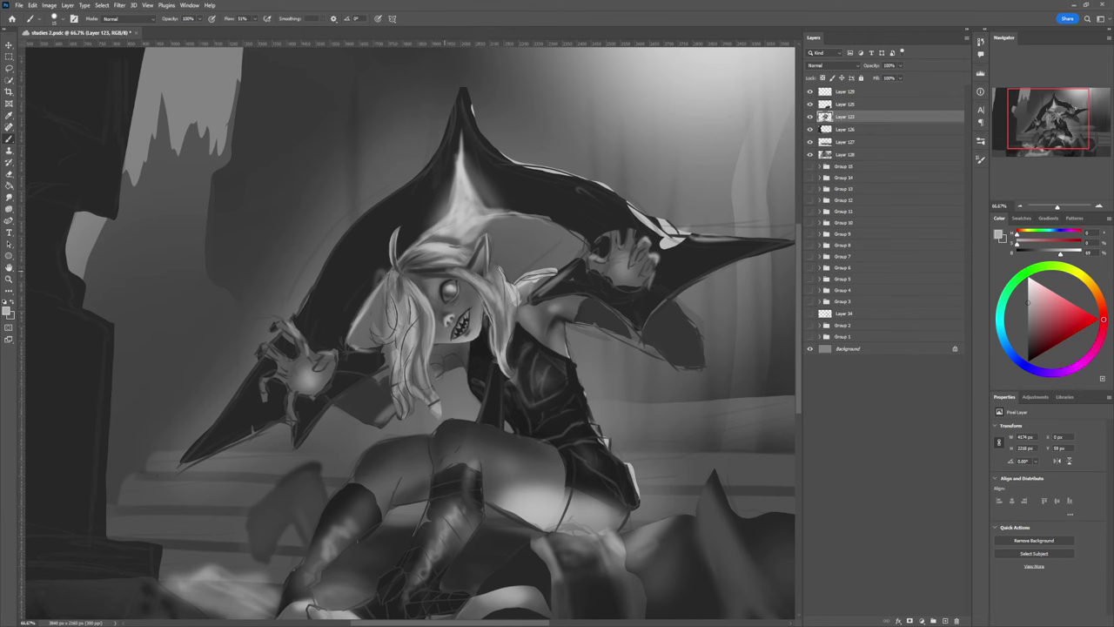
- Draw dark grey strand lines at the hair's gathering point beside the forehead, and undo the last stroke
{"action": "left_click", "coordinate": [437, 283], "text": "alt"}
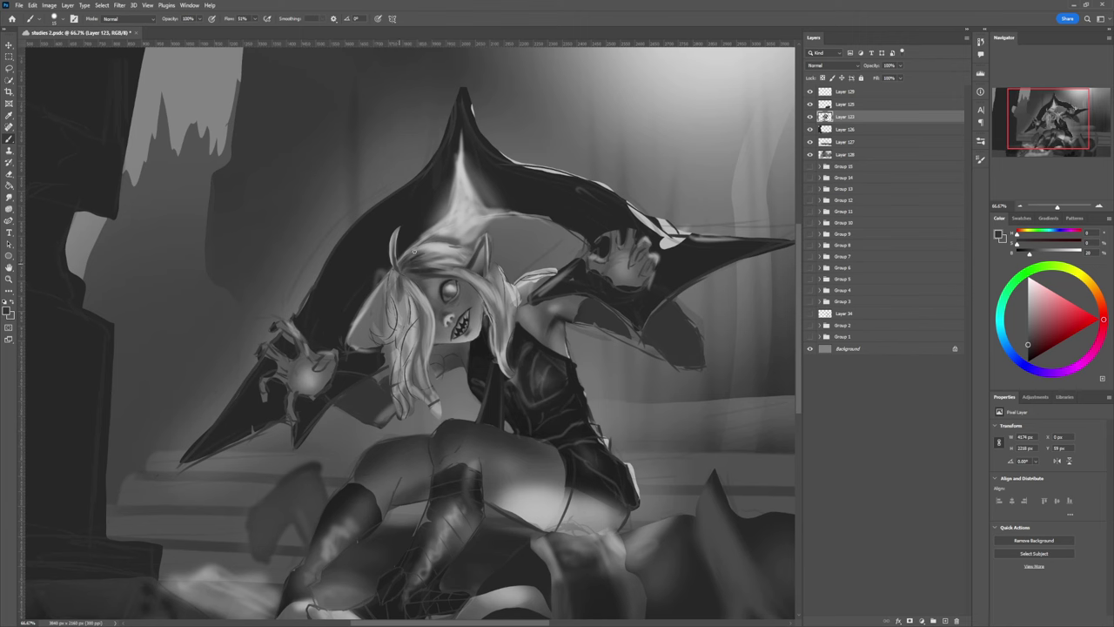
{"action": "left_click_drag", "start_coordinate": [414, 251], "coordinate": [400, 262]}
{"action": "mouse_move", "coordinate": [424, 251]}
{"action": "left_mouse_down"}
{"action": "mouse_move", "coordinate": [407, 256]}
{"action": "mouse_move", "coordinate": [390, 309]}
{"action": "mouse_move", "coordinate": [386, 284]}
{"action": "left_mouse_up"}
{"action": "mouse_move", "coordinate": [405, 295]}
{"action": "left_mouse_down"}
{"action": "mouse_move", "coordinate": [399, 314]}
{"action": "mouse_move", "coordinate": [412, 318]}
{"action": "mouse_move", "coordinate": [392, 339]}
{"action": "left_mouse_up"}
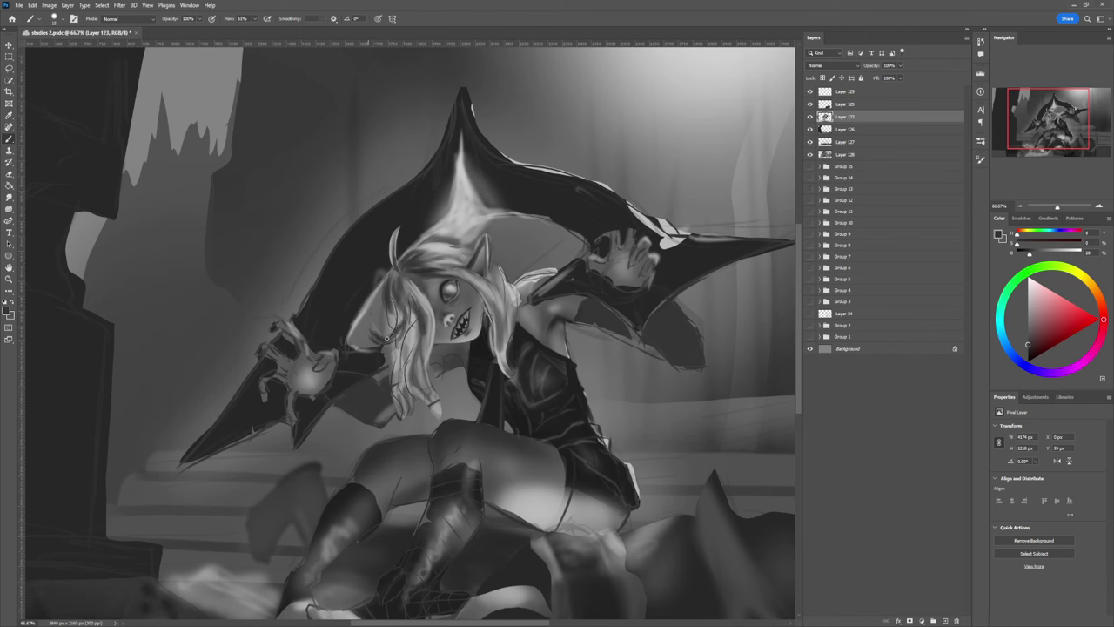
{"action": "key", "text": "ctrl+z"}
- Brush sampled light grey strands across the fringe above the eye
{"action": "left_click", "coordinate": [398, 319], "text": "alt"}
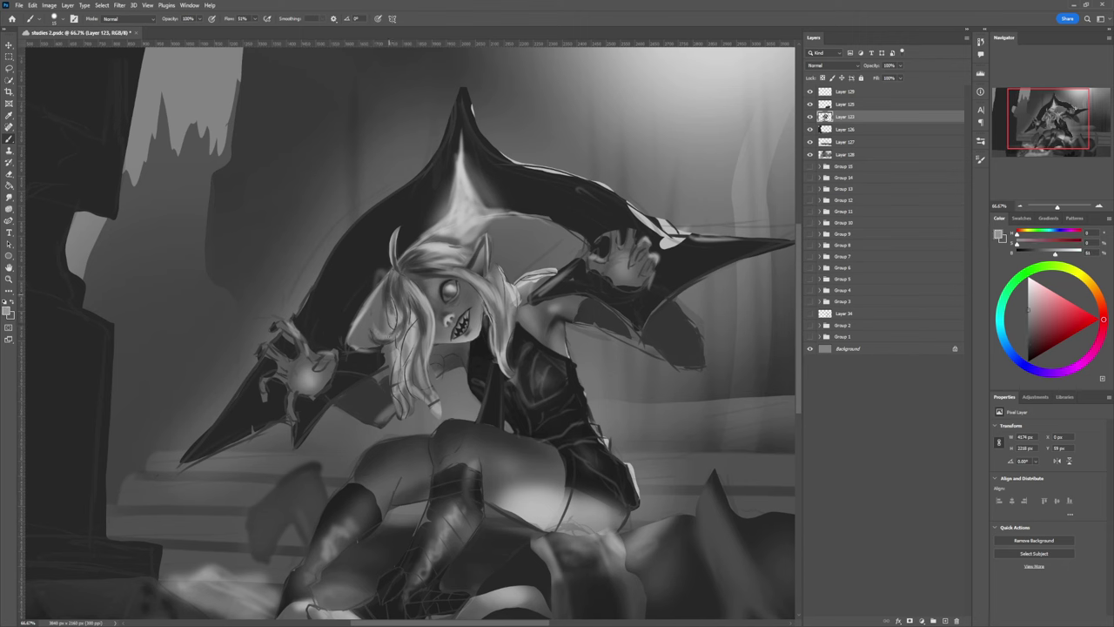
{"action": "left_click_drag", "start_coordinate": [441, 270], "coordinate": [416, 273]}
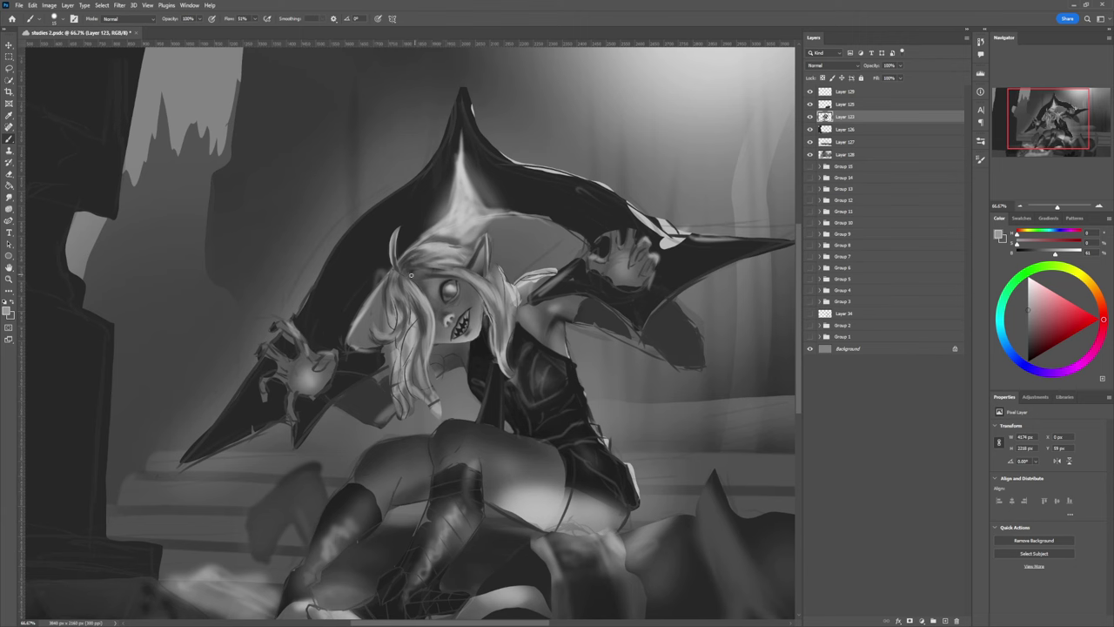
{"action": "left_click_drag", "start_coordinate": [411, 276], "coordinate": [427, 275]}
- Lasso the hip section of the bodice and brush mid grey along the selection with a reduced brush
{"action": "key", "text": "z"}
{"action": "mouse_move", "coordinate": [480, 328]}
{"action": "left_mouse_down"}
{"action": "mouse_move", "coordinate": [473, 317]}
{"action": "mouse_move", "coordinate": [589, 311]}
{"action": "left_mouse_up"}
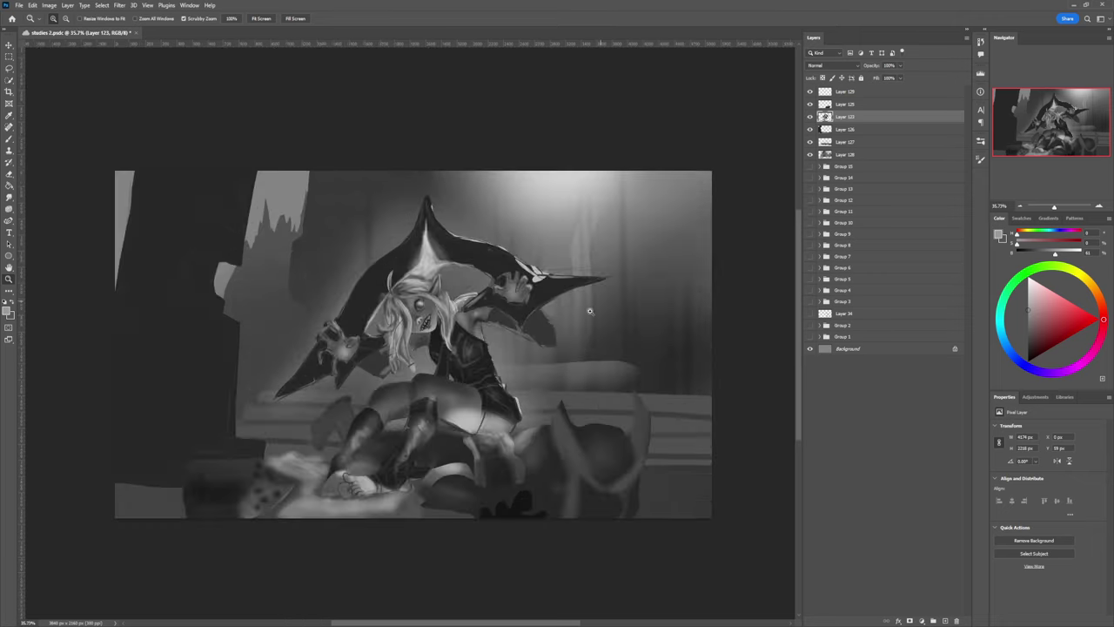
{"action": "mouse_move", "coordinate": [535, 446]}
{"action": "left_mouse_down"}
{"action": "mouse_move", "coordinate": [518, 442]}
{"action": "mouse_move", "coordinate": [536, 446]}
{"action": "mouse_move", "coordinate": [512, 425]}
{"action": "mouse_move", "coordinate": [519, 415]}
{"action": "left_mouse_up"}
{"action": "key", "text": "l"}
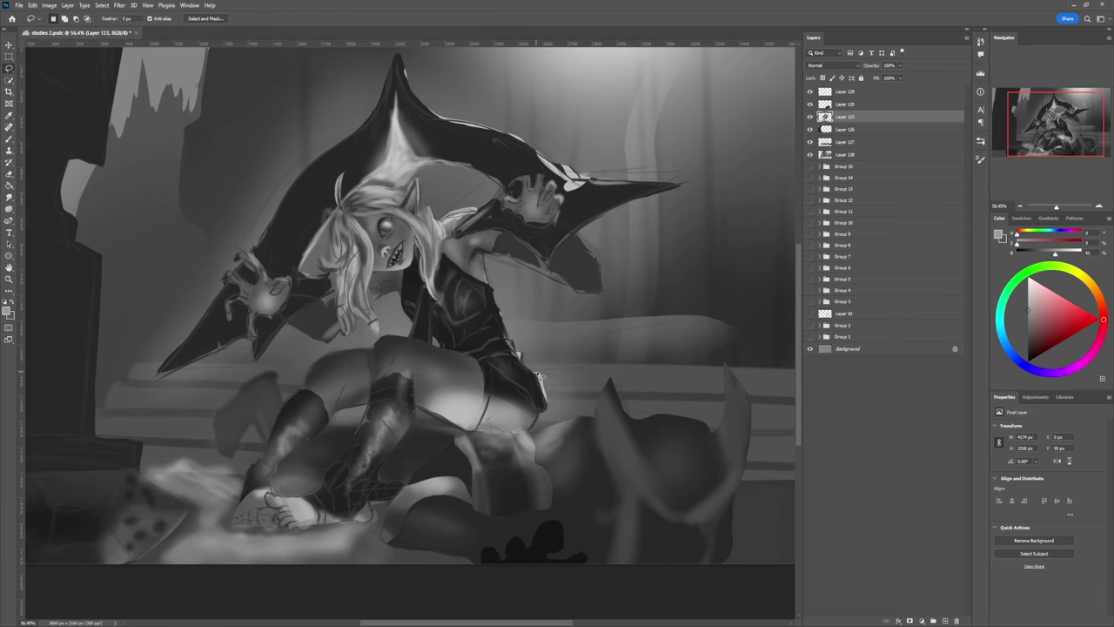
{"action": "mouse_move", "coordinate": [540, 375]}
{"action": "left_mouse_down"}
{"action": "mouse_move", "coordinate": [550, 404]}
{"action": "mouse_move", "coordinate": [540, 417]}
{"action": "mouse_move", "coordinate": [493, 370]}
{"action": "mouse_move", "coordinate": [503, 358]}
{"action": "mouse_move", "coordinate": [551, 383]}
{"action": "mouse_move", "coordinate": [514, 389]}
{"action": "left_mouse_up"}
{"action": "key", "text": "b"}
{"action": "key", "text": "x"}
{"action": "left_click", "coordinate": [1028, 332]}
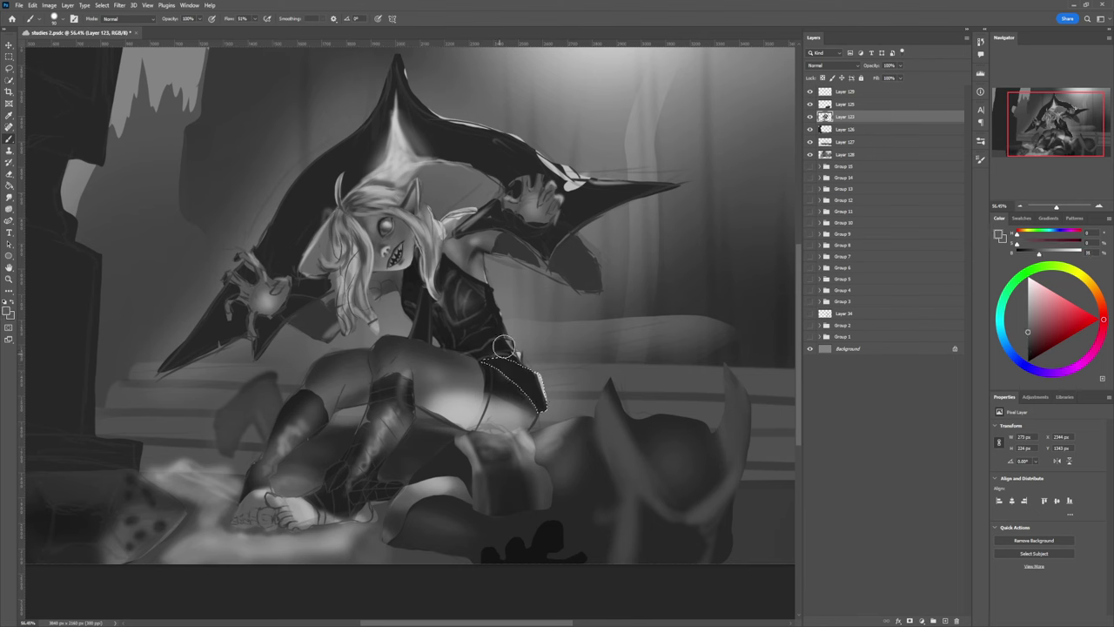
{"action": "key", "text": "["}
{"action": "key", "text": "["}
{"action": "key", "text": "["}
{"action": "left_click_drag", "start_coordinate": [482, 362], "coordinate": [539, 415]}
- Shade the outer curve of the selected hip section with a larger brush, and deselect
{"action": "key", "text": "]"}
{"action": "key", "text": "]"}
{"action": "key", "text": "]"}
{"action": "mouse_move", "coordinate": [507, 358]}
{"action": "left_mouse_down"}
{"action": "mouse_move", "coordinate": [542, 370]}
{"action": "mouse_move", "coordinate": [498, 355]}
{"action": "mouse_move", "coordinate": [521, 366]}
{"action": "mouse_move", "coordinate": [516, 344]}
{"action": "mouse_move", "coordinate": [532, 365]}
{"action": "mouse_move", "coordinate": [543, 421]}
{"action": "left_mouse_up"}
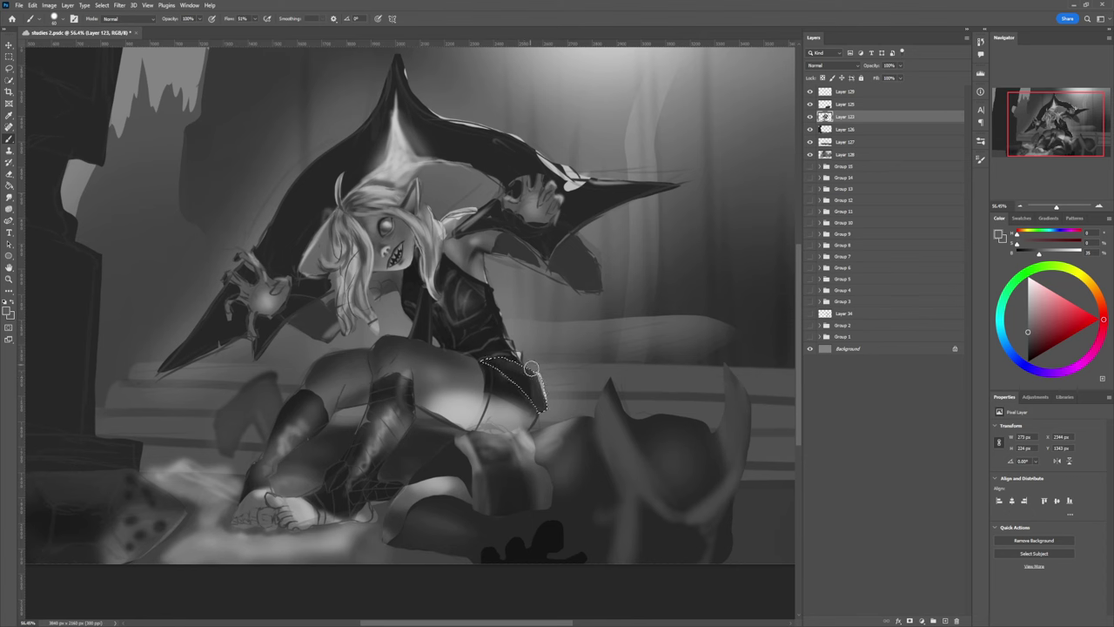
{"action": "key", "text": "["}
{"action": "key", "text": "["}
{"action": "key", "text": "["}
{"action": "key", "text": "["}
{"action": "key", "text": "["}
{"action": "key", "text": "["}
{"action": "key", "text": "ctrl+d"}
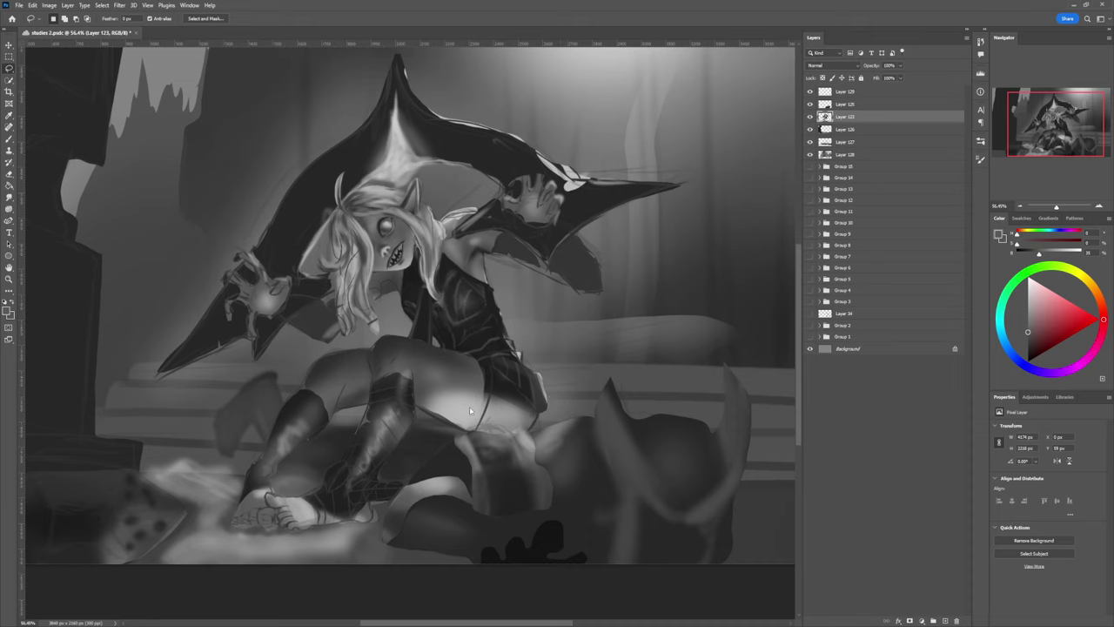
- Lasso the waist section of the bodice and darken it with a large near-black brush
{"action": "key", "text": "z"}
{"action": "left_click_drag", "start_coordinate": [513, 425], "coordinate": [540, 404]}
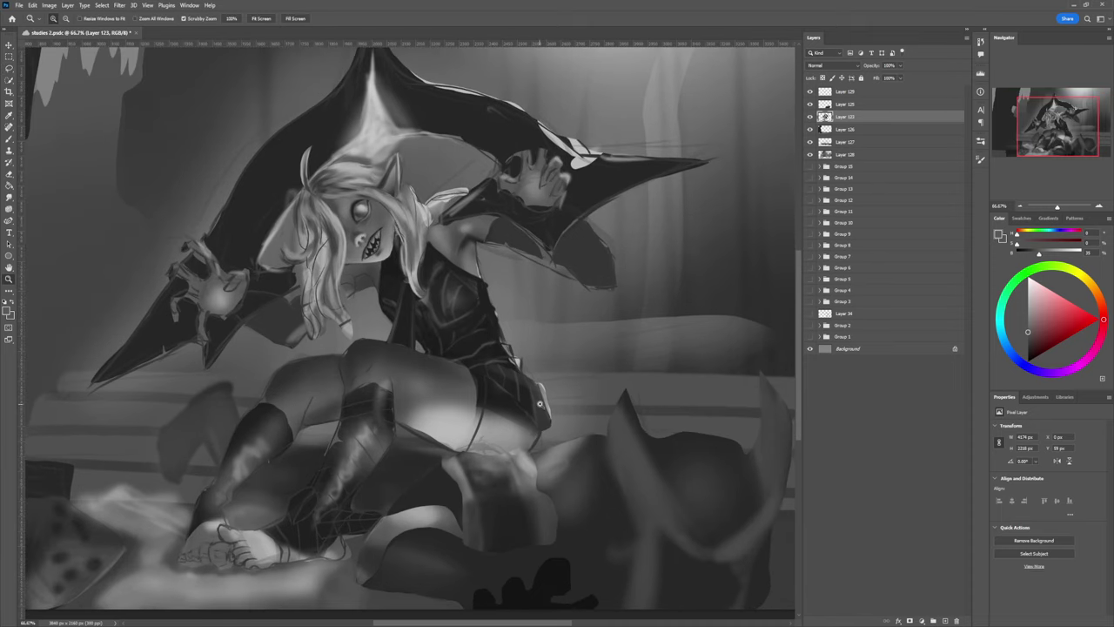
{"action": "key", "text": "l"}
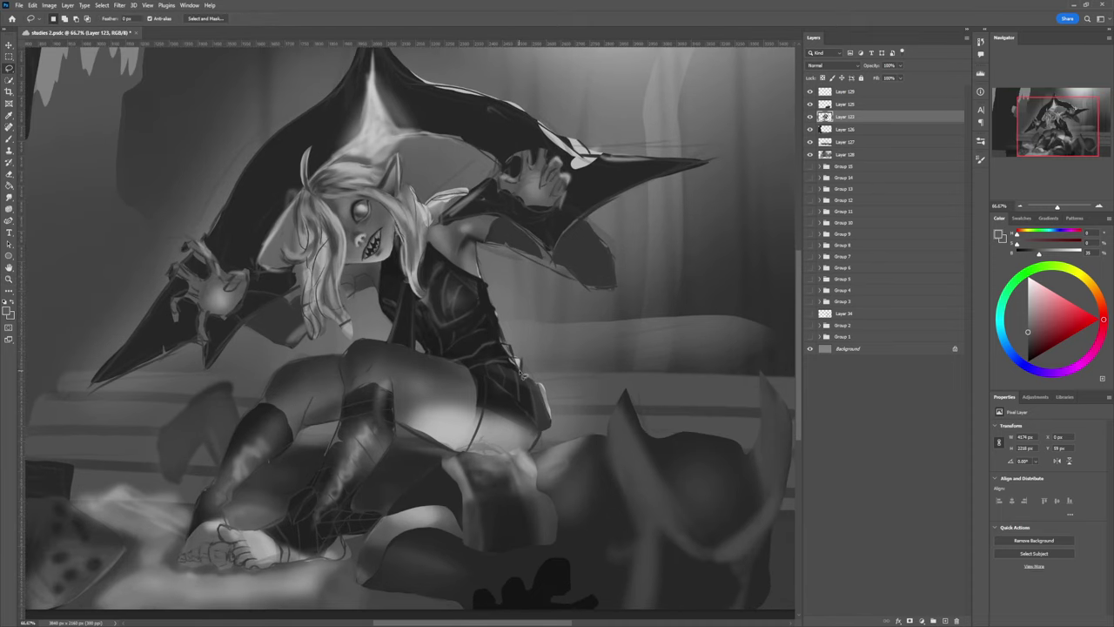
{"action": "mouse_move", "coordinate": [513, 358]}
{"action": "left_mouse_down"}
{"action": "mouse_move", "coordinate": [472, 278]}
{"action": "mouse_move", "coordinate": [481, 304]}
{"action": "mouse_move", "coordinate": [420, 347]}
{"action": "mouse_move", "coordinate": [489, 372]}
{"action": "mouse_move", "coordinate": [516, 367]}
{"action": "left_mouse_up"}
{"action": "key", "text": "b"}
{"action": "left_click", "coordinate": [1028, 350]}
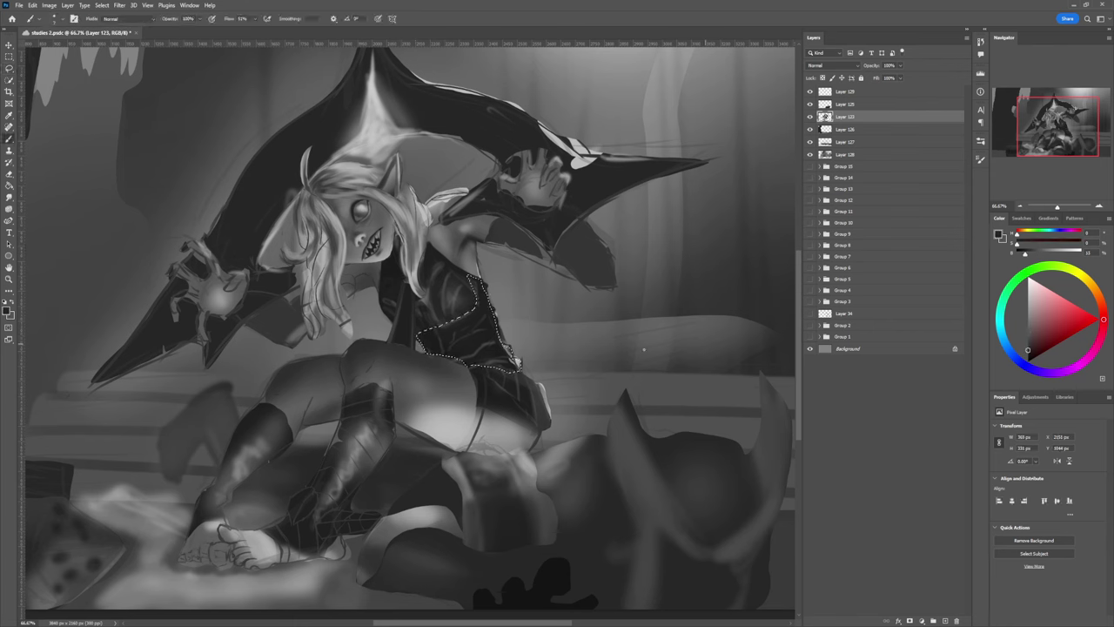
{"action": "key", "text": "]"}
{"action": "key", "text": "]"}
{"action": "key", "text": "]"}
{"action": "key", "text": "]"}
{"action": "key", "text": "]"}
{"action": "key", "text": "]"}
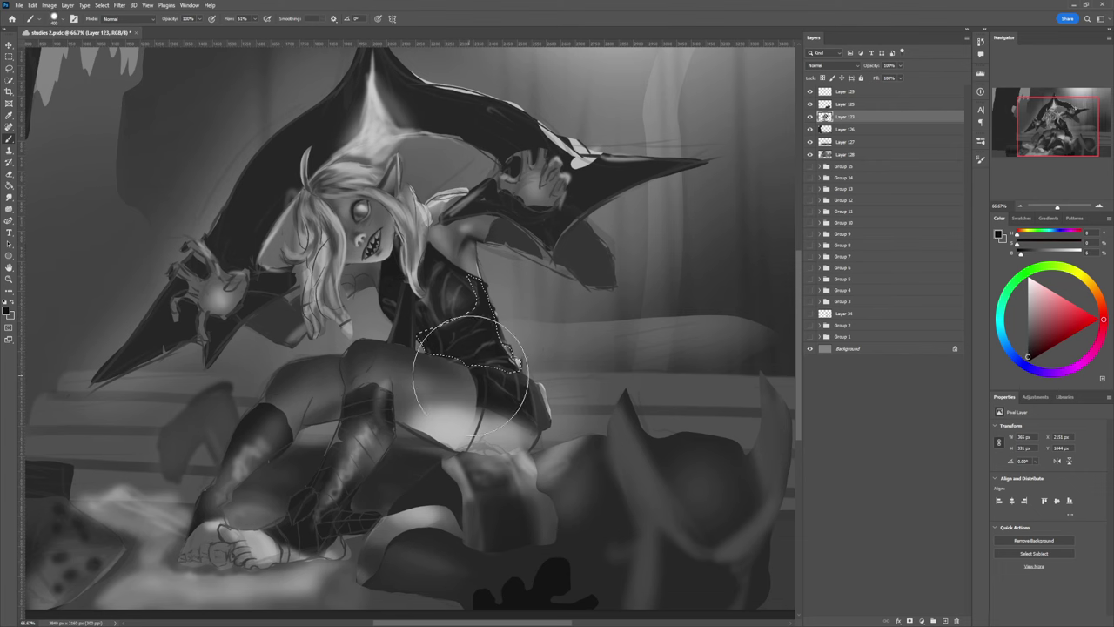
- Brush a sampled dark grey down the selected waist section with a smaller brush, and deselect
{"action": "key", "text": "bracketleft"}
{"action": "key", "text": "bracketleft"}
{"action": "key", "text": "bracketleft"}
{"action": "key", "text": "bracketleft"}
{"action": "key", "text": "bracketleft"}
{"action": "key", "text": "bracketleft"}
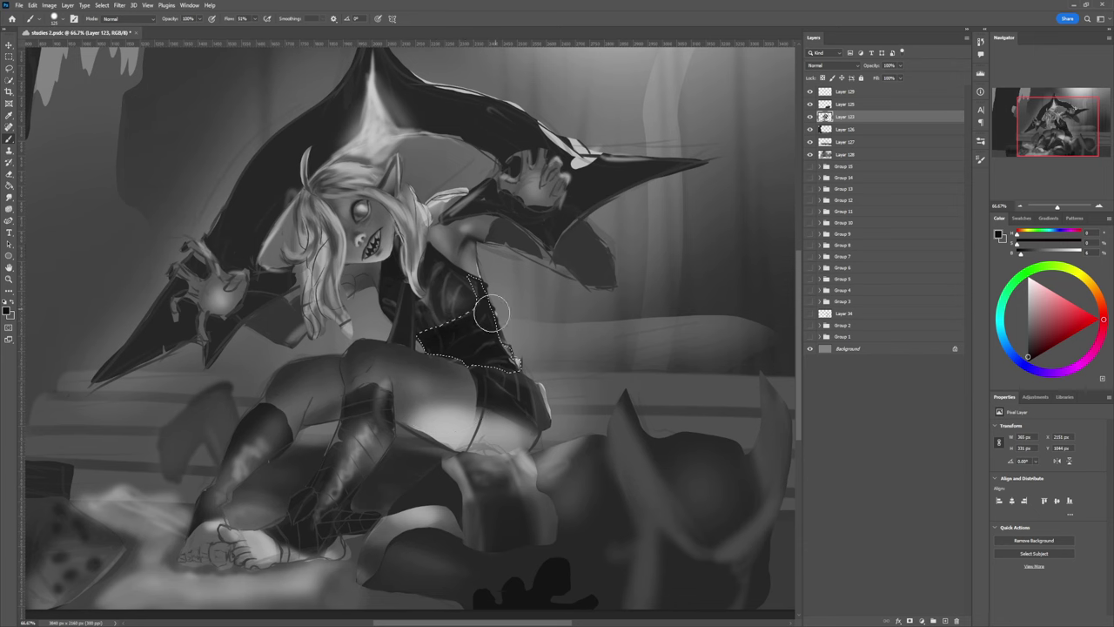
{"action": "left_click", "coordinate": [460, 309], "text": "alt"}
{"action": "mouse_move", "coordinate": [474, 313]}
{"action": "left_mouse_down"}
{"action": "mouse_move", "coordinate": [461, 336]}
{"action": "mouse_move", "coordinate": [484, 323]}
{"action": "mouse_move", "coordinate": [493, 349]}
{"action": "left_mouse_up"}
{"action": "key", "text": "l"}
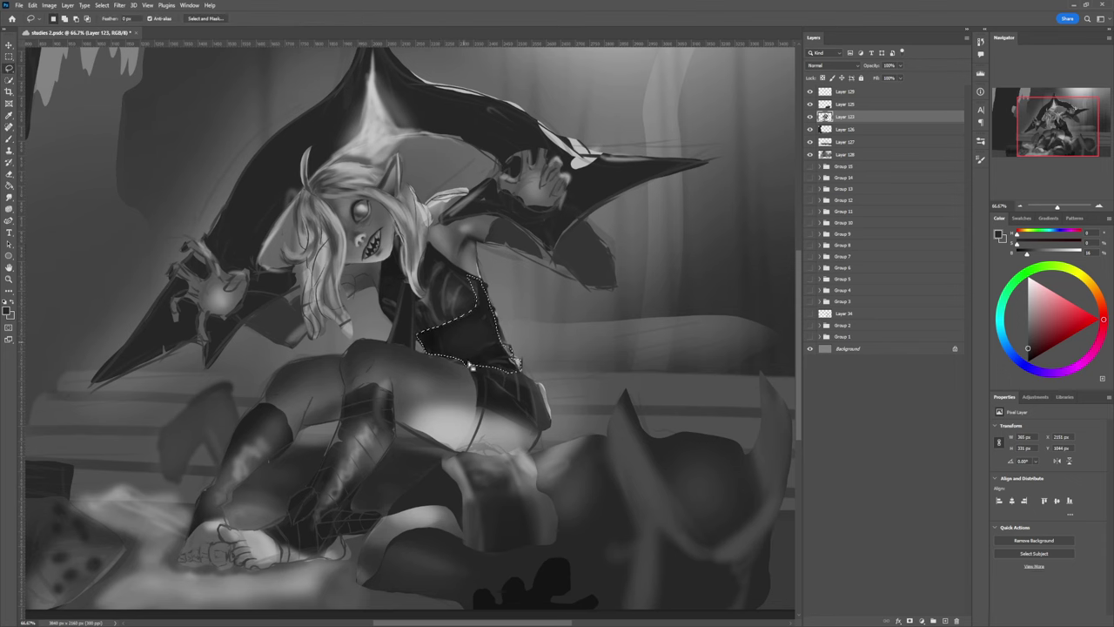
{"action": "key", "text": "ctrl+d"}
- Lasso the near thigh between the knee and the bodice, and shade its upper edge with sampled greys and an enlarged brush
{"action": "key", "text": "z"}
{"action": "left_click_drag", "start_coordinate": [478, 399], "coordinate": [470, 352]}
{"action": "left_click_drag", "start_coordinate": [512, 397], "coordinate": [538, 386]}
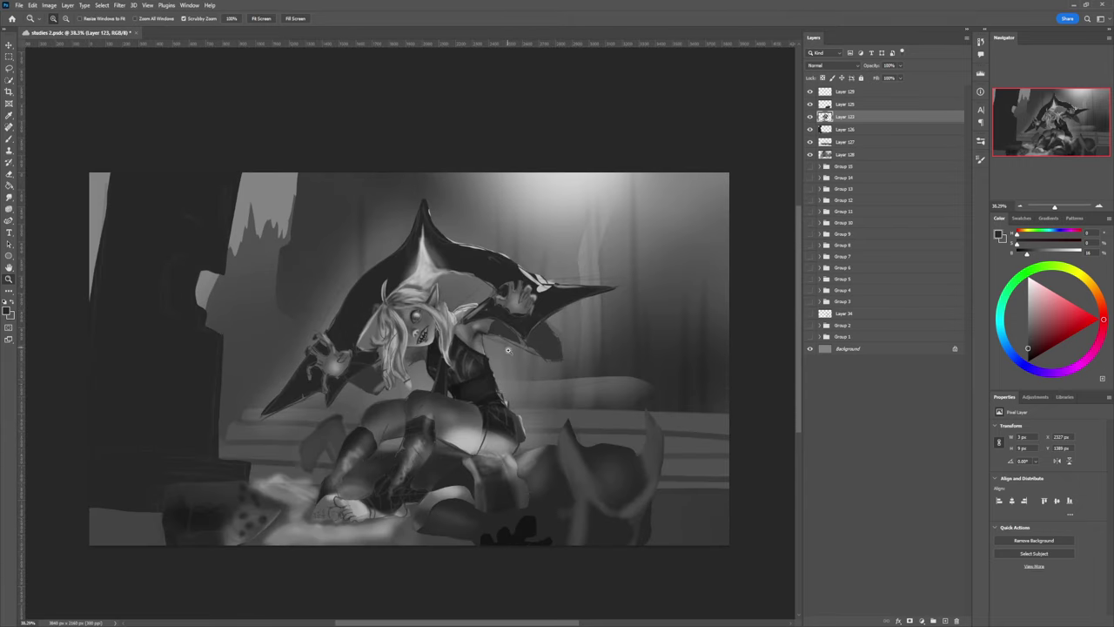
{"action": "left_click_drag", "start_coordinate": [508, 350], "coordinate": [556, 367]}
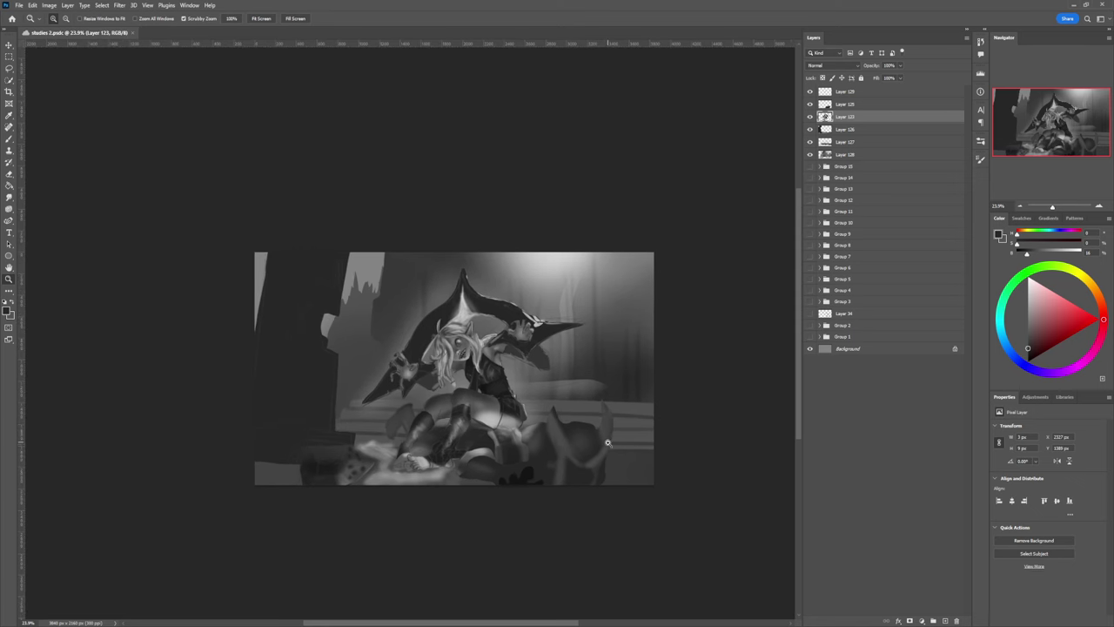
{"action": "left_click_drag", "start_coordinate": [610, 435], "coordinate": [603, 430]}
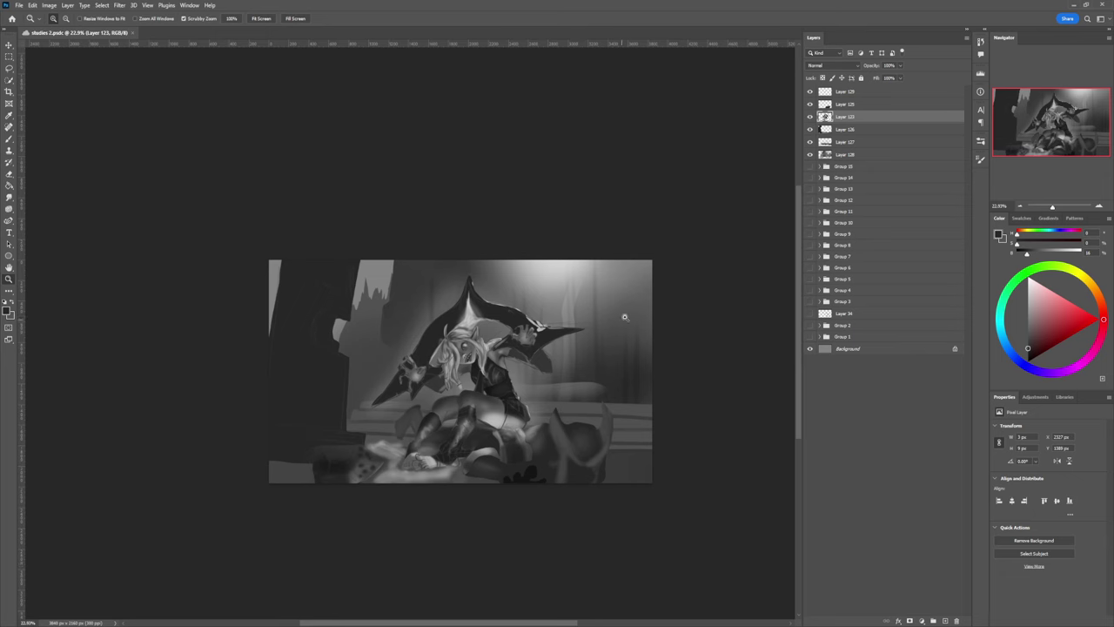
{"action": "left_click_drag", "start_coordinate": [512, 367], "coordinate": [521, 419]}
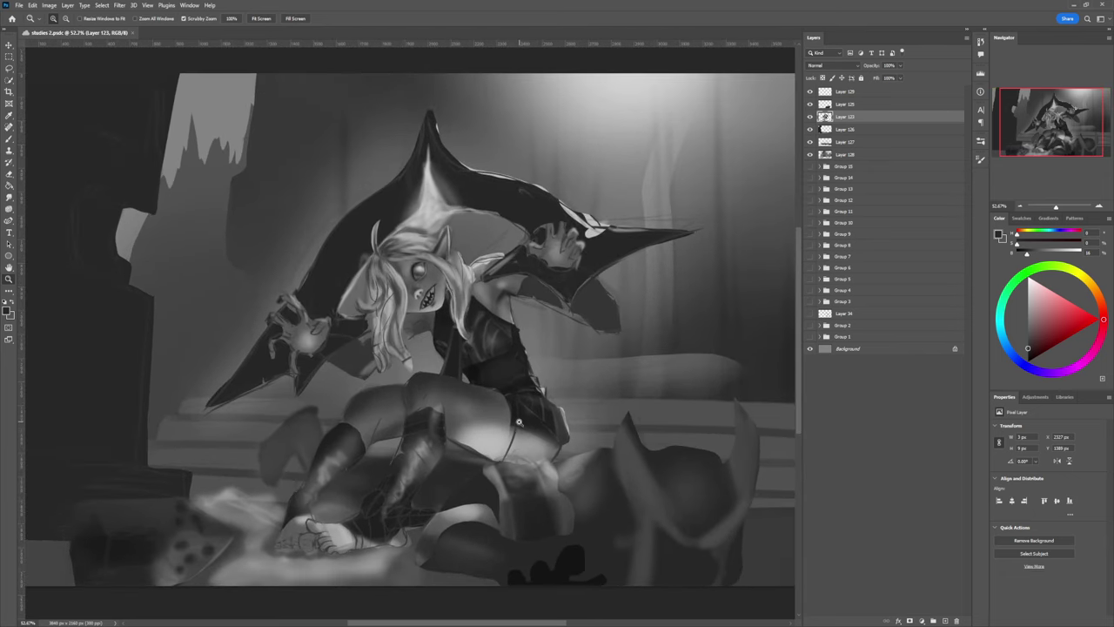
{"action": "key", "text": "l"}
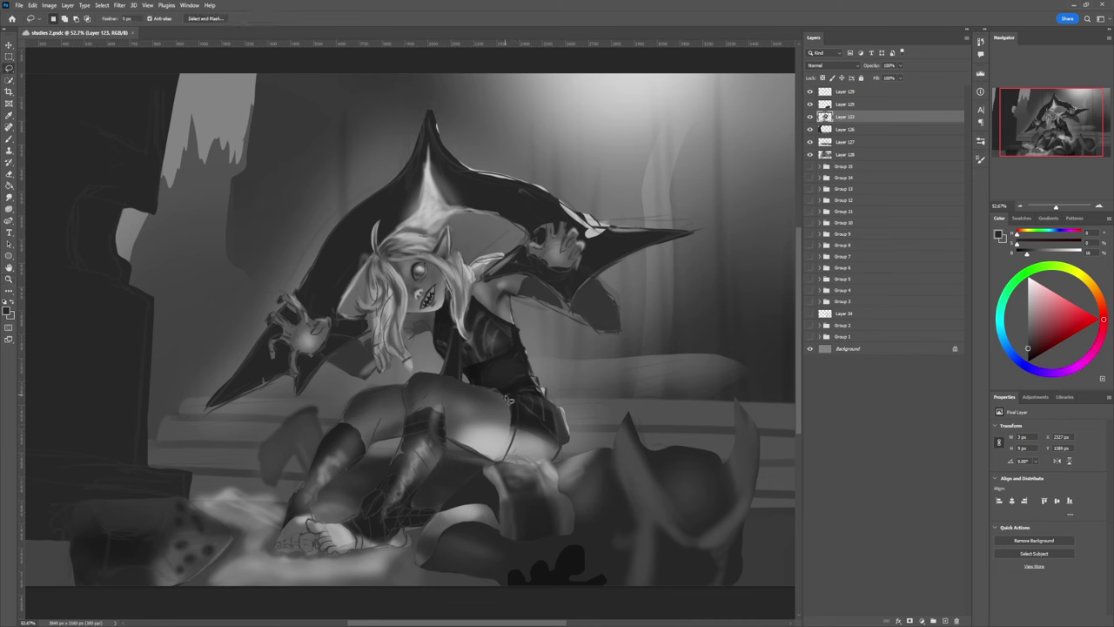
{"action": "mouse_move", "coordinate": [509, 399]}
{"action": "left_mouse_down"}
{"action": "mouse_move", "coordinate": [511, 442]}
{"action": "mouse_move", "coordinate": [493, 464]}
{"action": "mouse_move", "coordinate": [496, 452]}
{"action": "mouse_move", "coordinate": [451, 441]}
{"action": "mouse_move", "coordinate": [442, 392]}
{"action": "mouse_move", "coordinate": [446, 375]}
{"action": "mouse_move", "coordinate": [504, 393]}
{"action": "mouse_move", "coordinate": [444, 374]}
{"action": "mouse_move", "coordinate": [519, 384]}
{"action": "mouse_move", "coordinate": [470, 388]}
{"action": "left_mouse_up"}
{"action": "key", "text": "b"}
{"action": "left_click", "coordinate": [487, 386], "text": "alt"}
{"action": "key", "text": "bracketright"}
{"action": "key", "text": "bracketright"}
{"action": "left_click", "coordinate": [448, 386], "text": "alt"}
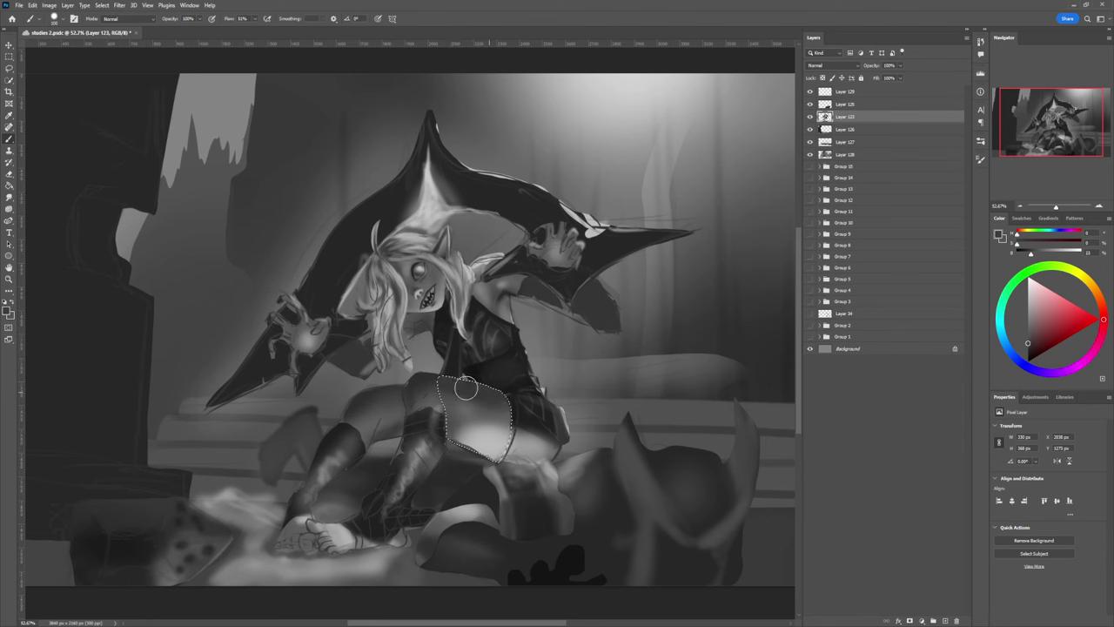
{"action": "left_click", "coordinate": [464, 403], "text": "alt"}
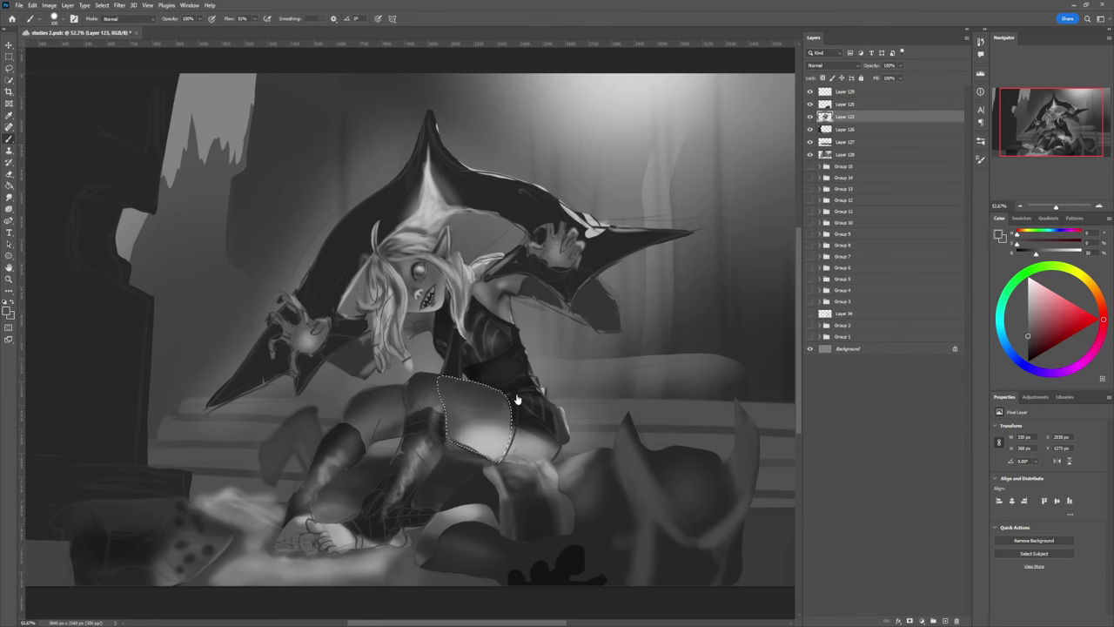
- Blend the selected thigh with a larger soft brush using sampled dark to mid greys, and deselect
{"action": "left_click", "coordinate": [792, 370]}
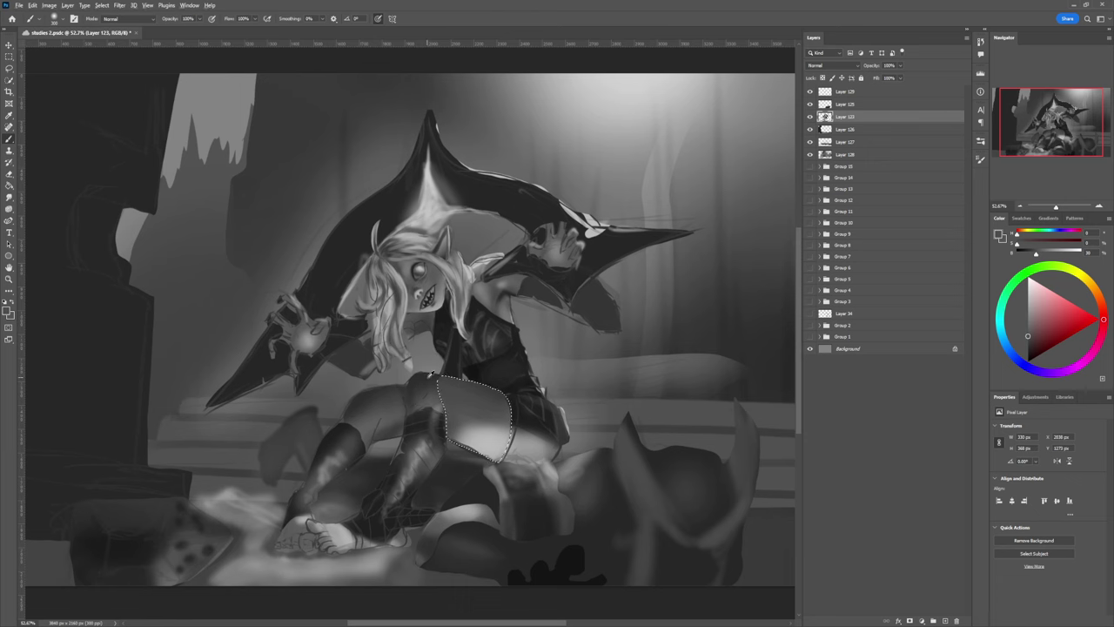
{"action": "left_click", "coordinate": [431, 374], "text": "alt"}
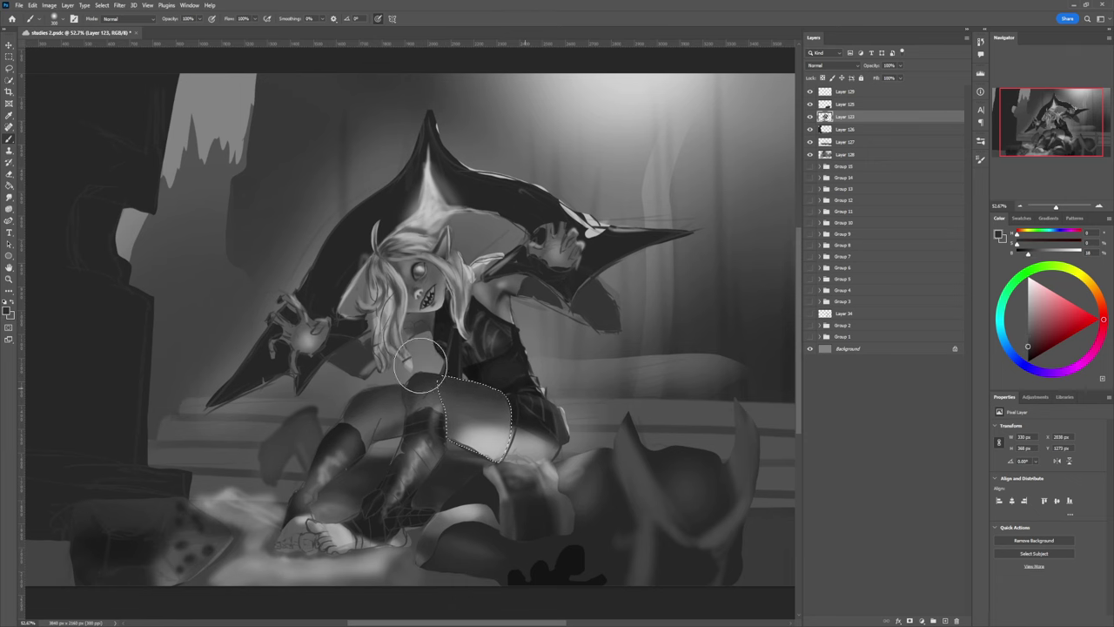
{"action": "left_click", "coordinate": [429, 367], "text": "alt"}
{"action": "left_click", "coordinate": [1028, 339]}
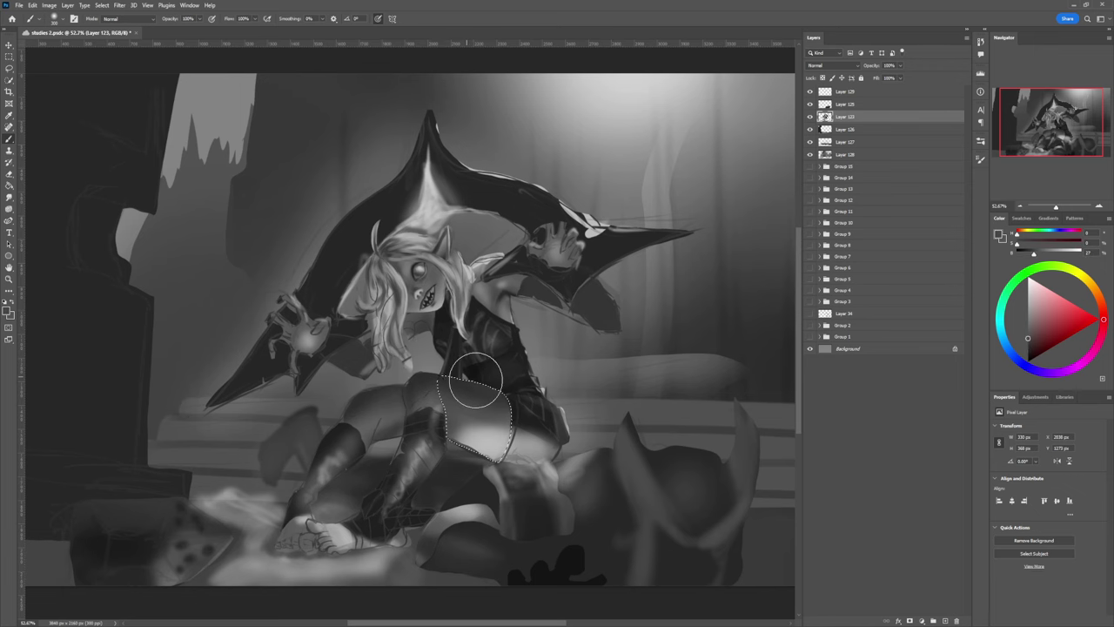
{"action": "left_click", "coordinate": [514, 433], "text": "alt"}
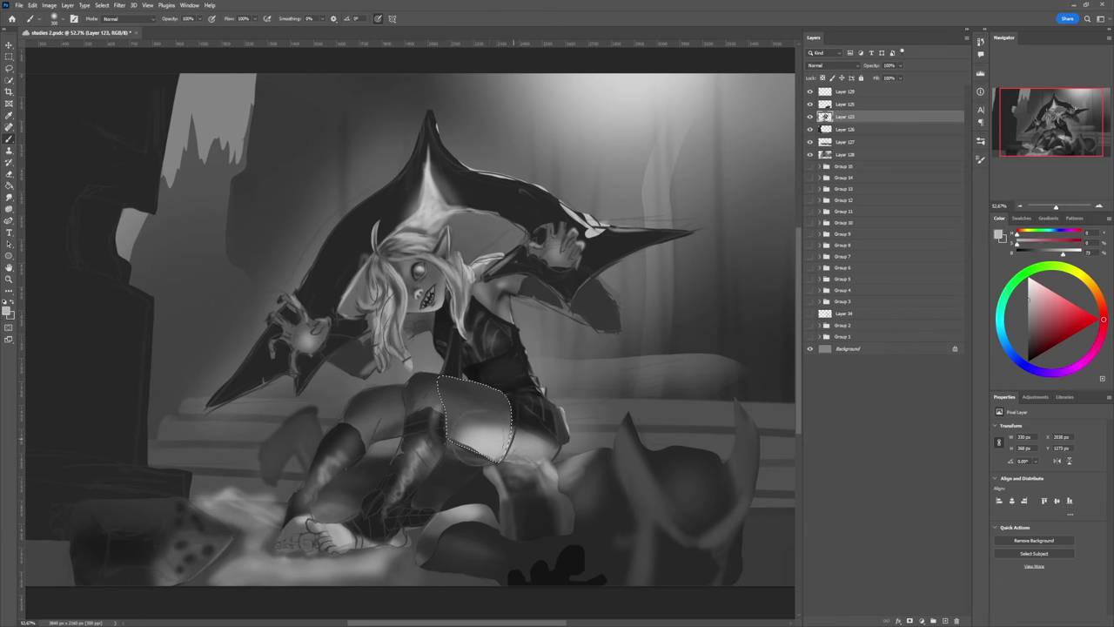
{"action": "left_click", "coordinate": [453, 425], "text": "alt"}
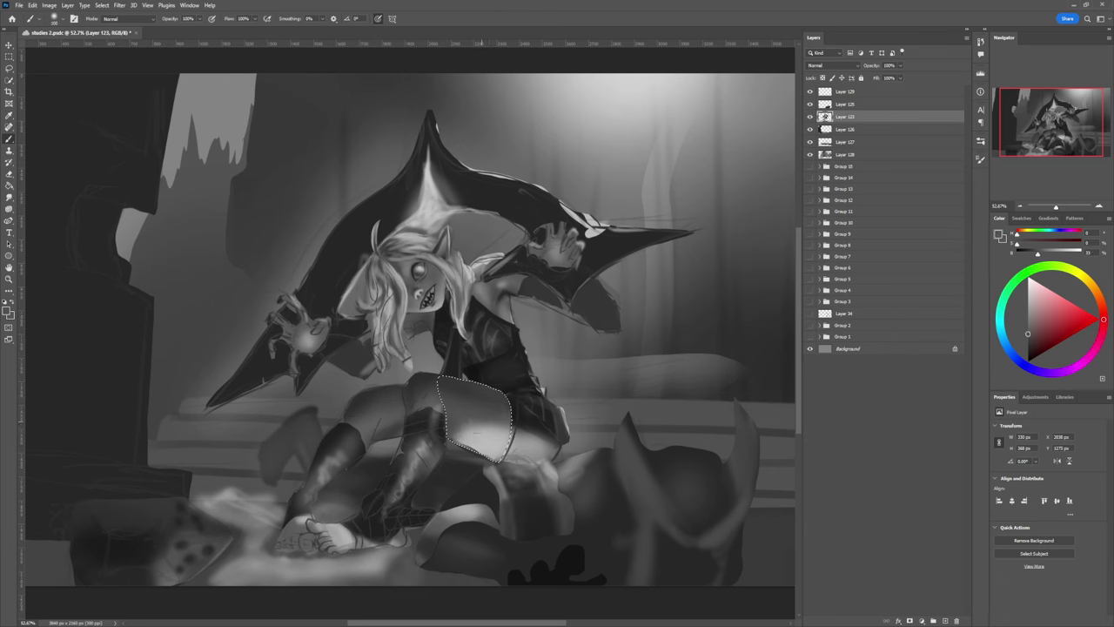
{"action": "key", "text": "bracketright"}
{"action": "left_click_drag", "start_coordinate": [433, 433], "coordinate": [529, 417]}
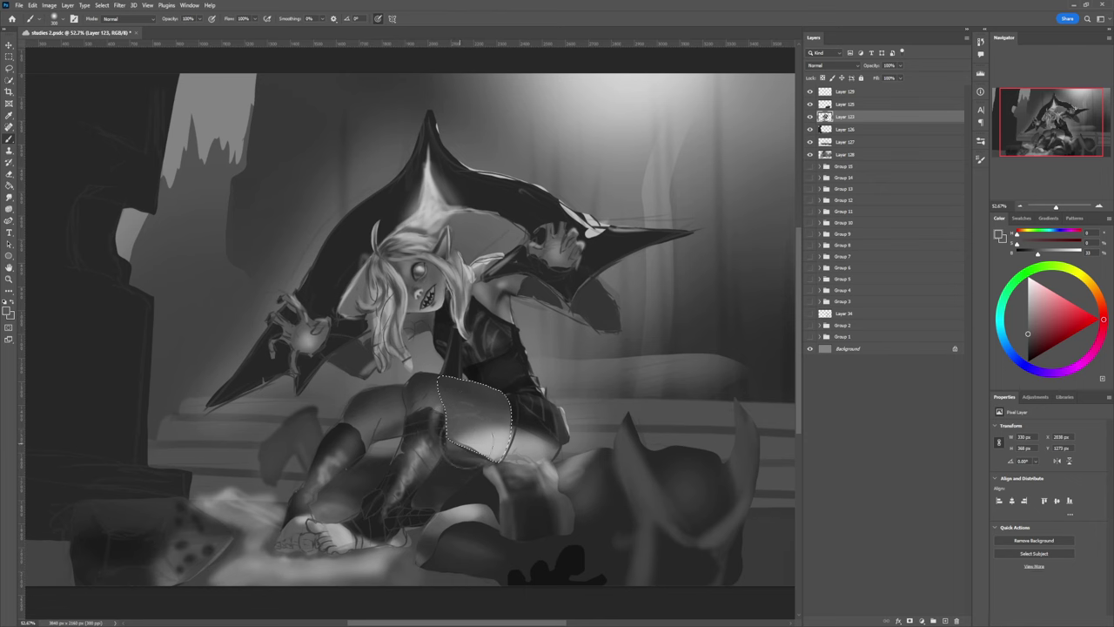
{"action": "key", "text": "ctrl+d"}
- Lasso the upper section of the dark leg wrap just below the near knee
{"action": "key", "text": "l"}
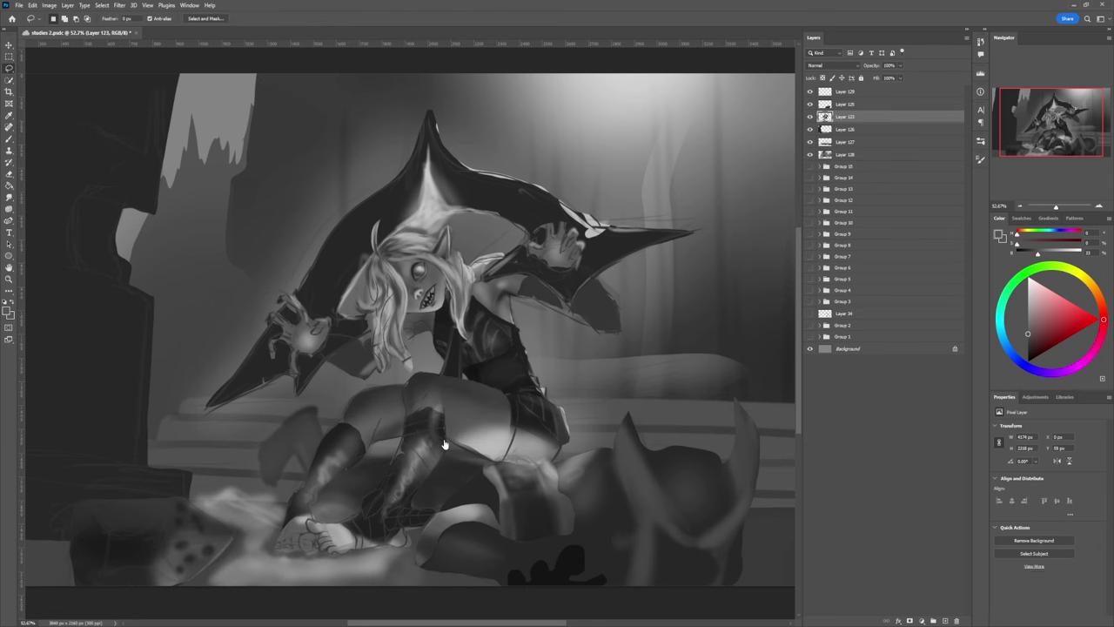
{"action": "mouse_move", "coordinate": [493, 443]}
{"action": "left_mouse_down"}
{"action": "mouse_move", "coordinate": [464, 399]}
{"action": "mouse_move", "coordinate": [506, 430]}
{"action": "left_mouse_up"}
{"action": "key", "text": "l"}
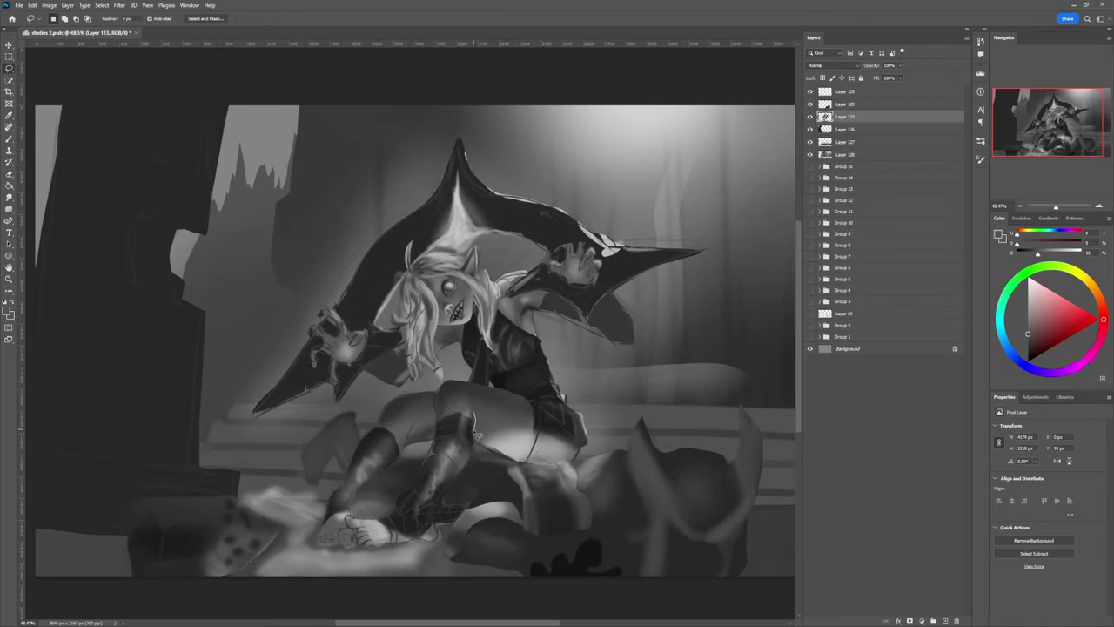
{"action": "mouse_move", "coordinate": [477, 454]}
{"action": "left_mouse_down"}
{"action": "mouse_move", "coordinate": [454, 471]}
{"action": "mouse_move", "coordinate": [433, 454]}
{"action": "mouse_move", "coordinate": [432, 425]}
{"action": "mouse_move", "coordinate": [465, 416]}
{"action": "left_mouse_up"}
- Paint over the selected upper leg wrap with a sampled dark grey and a much smaller brush
{"action": "key", "text": "b"}
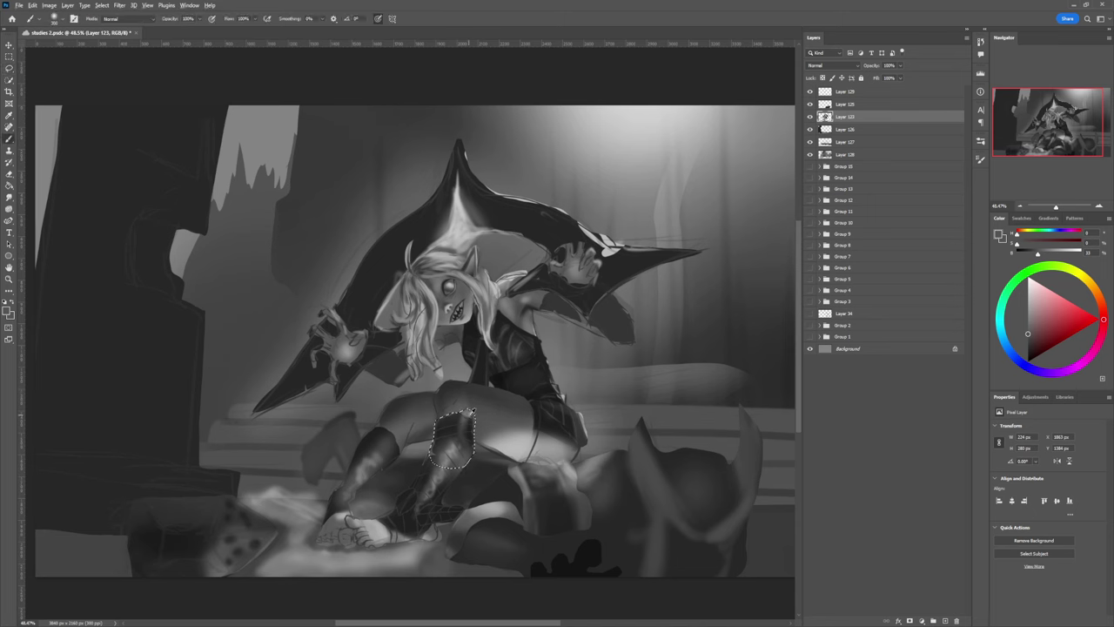
{"action": "key", "text": "bracketleft"}
{"action": "key", "text": "bracketleft"}
{"action": "key", "text": "bracketleft"}
{"action": "key", "text": "bracketleft"}
{"action": "key", "text": "bracketleft"}
{"action": "key", "text": "bracketleft"}
{"action": "key", "text": "bracketleft"}
{"action": "key", "text": "bracketleft"}
{"action": "key", "text": "bracketleft"}
{"action": "key", "text": "bracketleft"}
{"action": "key", "text": "bracketleft"}
{"action": "key", "text": "bracketleft"}
{"action": "key", "text": "bracketleft"}
{"action": "key", "text": "bracketleft"}
{"action": "left_click", "coordinate": [456, 418], "text": "alt"}
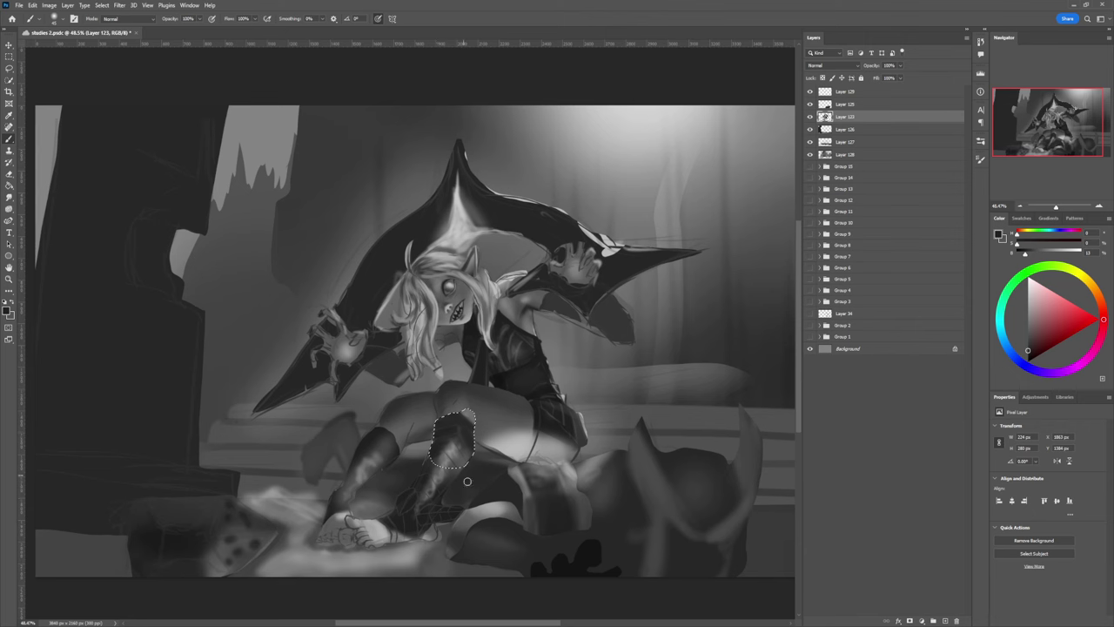
{"action": "mouse_move", "coordinate": [461, 442]}
{"action": "left_mouse_down"}
{"action": "mouse_move", "coordinate": [457, 465]}
{"action": "mouse_move", "coordinate": [469, 444]}
{"action": "left_mouse_up"}
- Finish shading the upper leg wrap with an enlarged brush, and deselect
{"action": "key", "text": "bracketright"}
{"action": "key", "text": "bracketright"}
{"action": "key", "text": "bracketright"}
{"action": "key", "text": "bracketright"}
{"action": "key", "text": "bracketright"}
{"action": "key", "text": "bracketright"}
{"action": "key", "text": "l"}
{"action": "key", "text": "ctrl+d"}
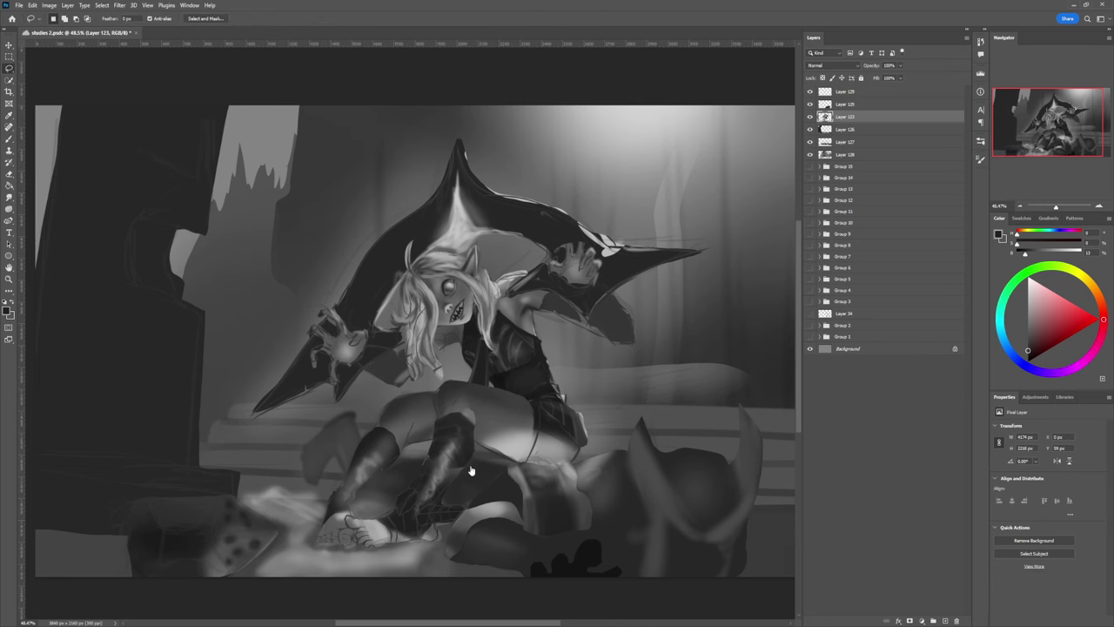
- Lasso the shin section of the near leg's wrap, from below the knee down to the ankle
{"action": "left_click_drag", "start_coordinate": [471, 471], "coordinate": [383, 477]}
{"action": "left_click_drag", "start_coordinate": [520, 437], "coordinate": [496, 442]}
{"action": "left_click_drag", "start_coordinate": [442, 483], "coordinate": [461, 456]}
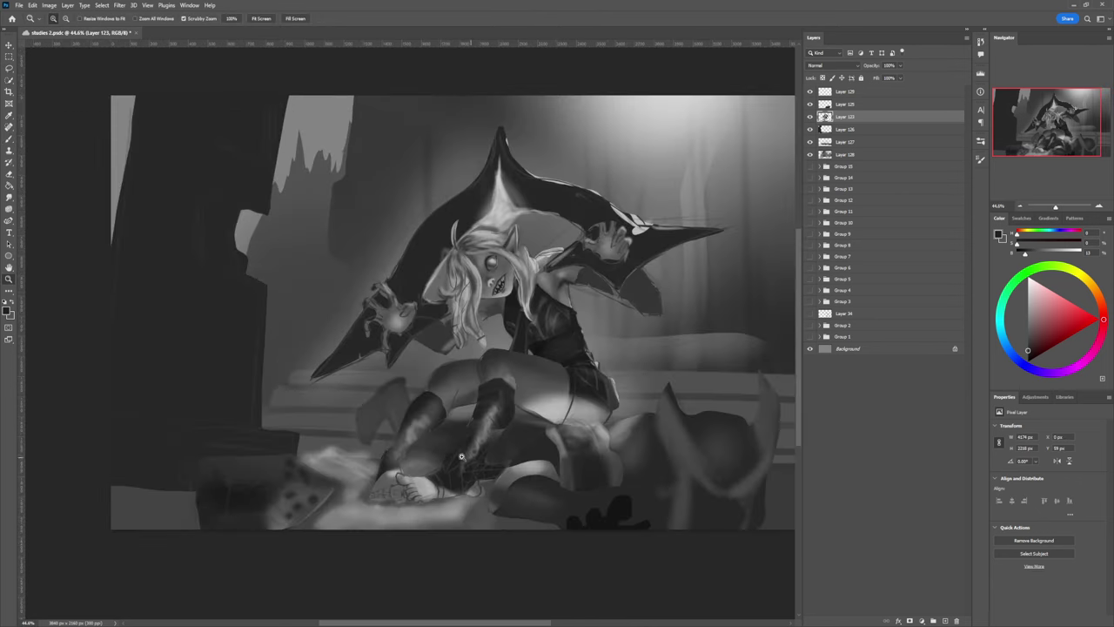
{"action": "key", "text": "l"}
{"action": "left_click_drag", "start_coordinate": [514, 423], "coordinate": [490, 464]}
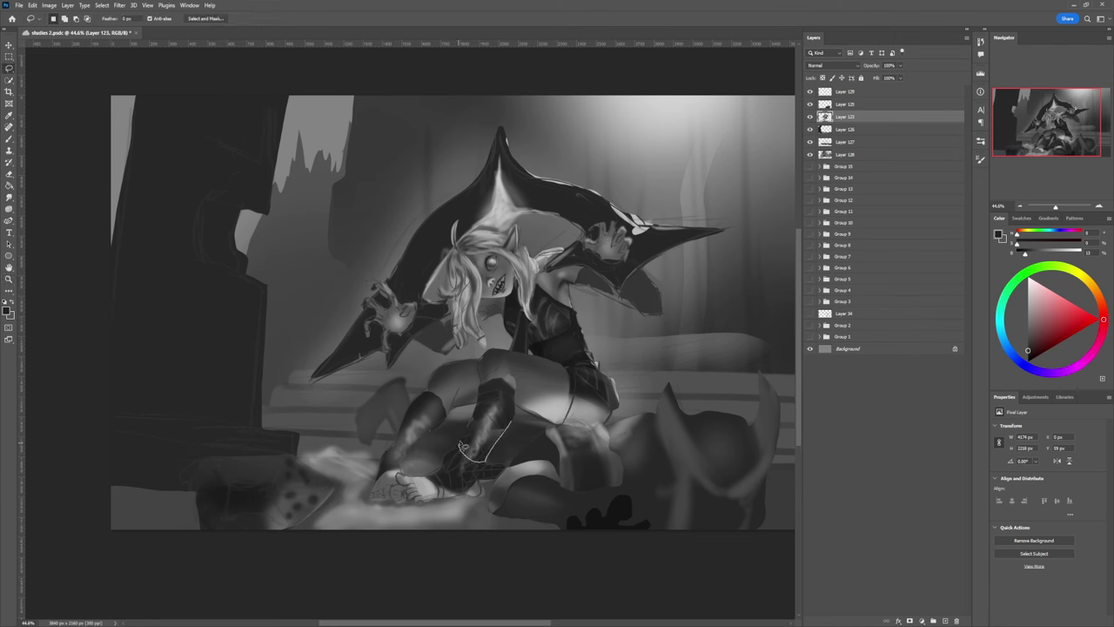
{"action": "mouse_move", "coordinate": [476, 414]}
{"action": "left_mouse_down"}
{"action": "mouse_move", "coordinate": [500, 399]}
{"action": "mouse_move", "coordinate": [512, 419]}
{"action": "left_mouse_up"}
- Render the selected shin wrap with dark, mid and light greys, add dark grey wrap lines, and deselect
{"action": "key", "text": "b"}
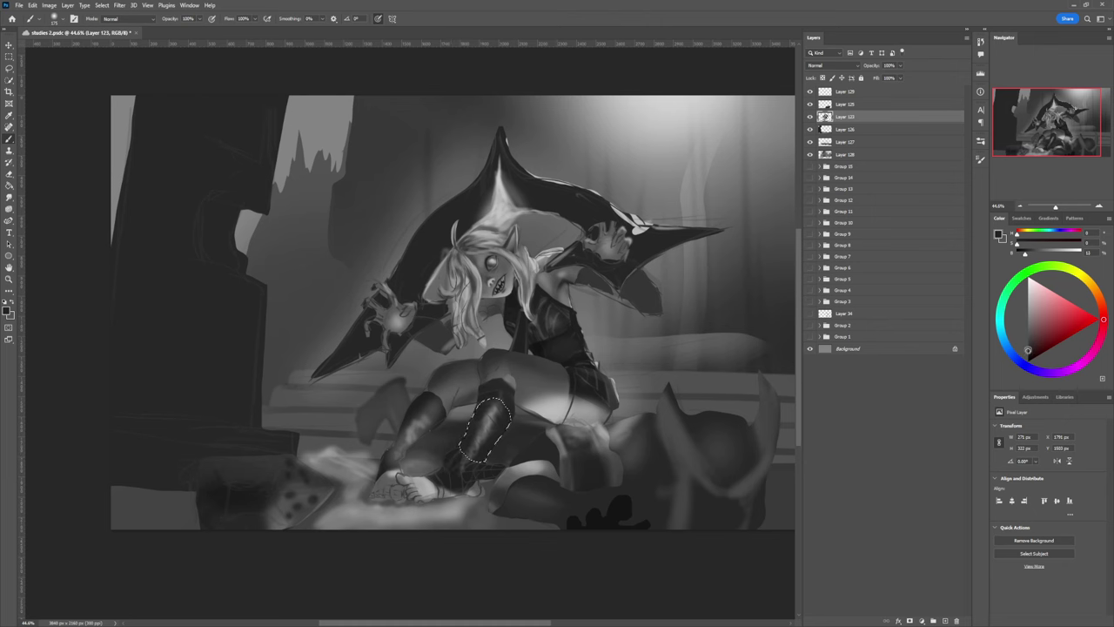
{"action": "left_click", "coordinate": [1029, 352]}
{"action": "left_click", "coordinate": [1028, 334]}
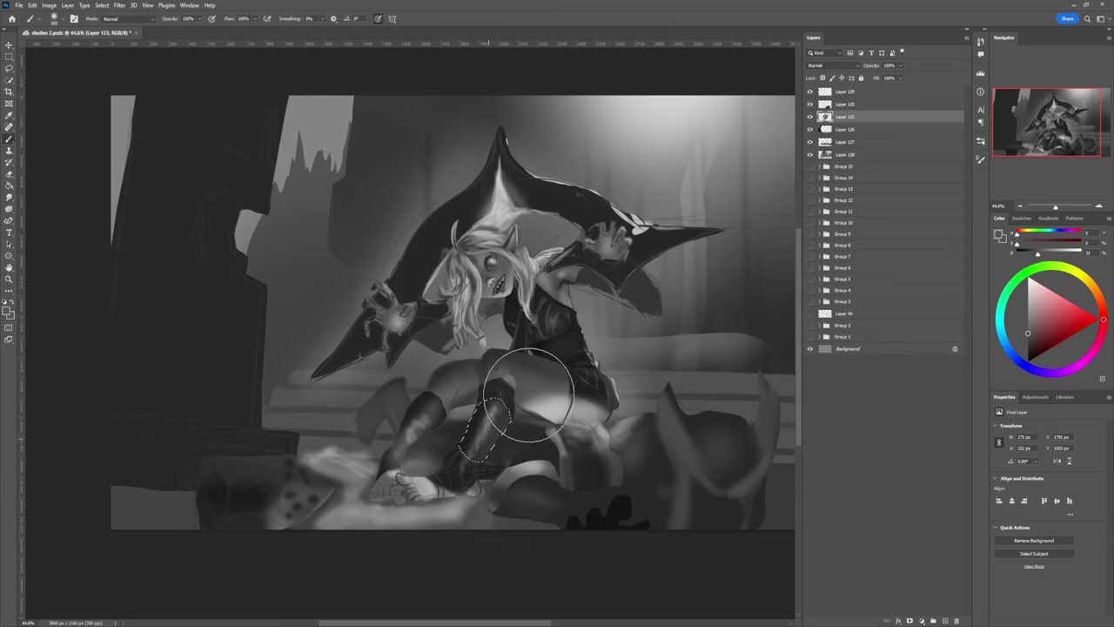
{"action": "left_click", "coordinate": [1032, 297]}
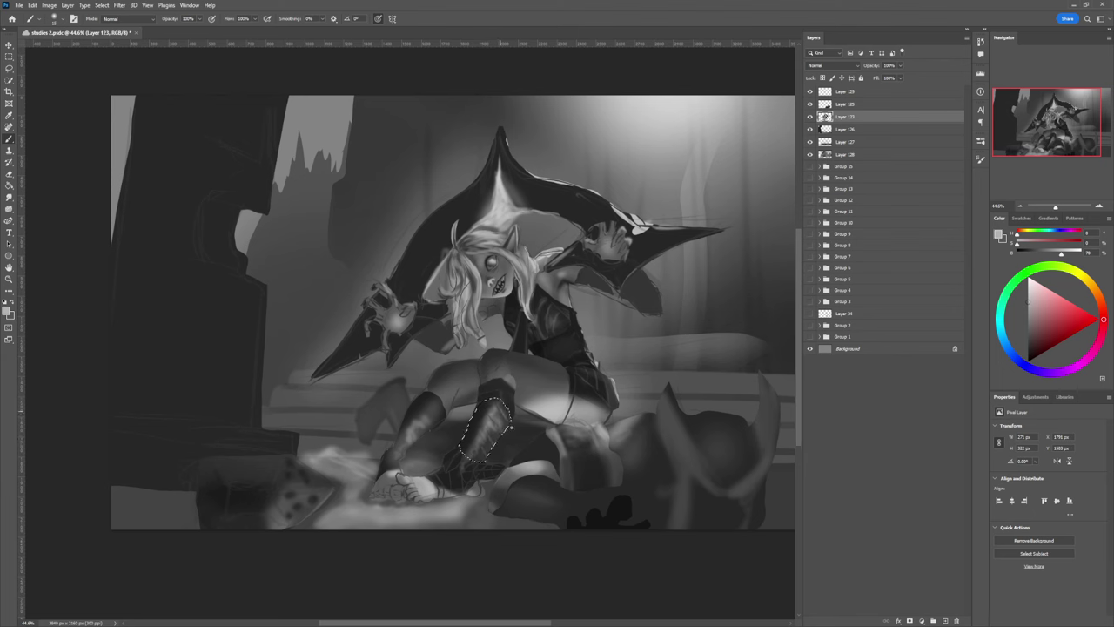
{"action": "left_click", "coordinate": [1028, 349]}
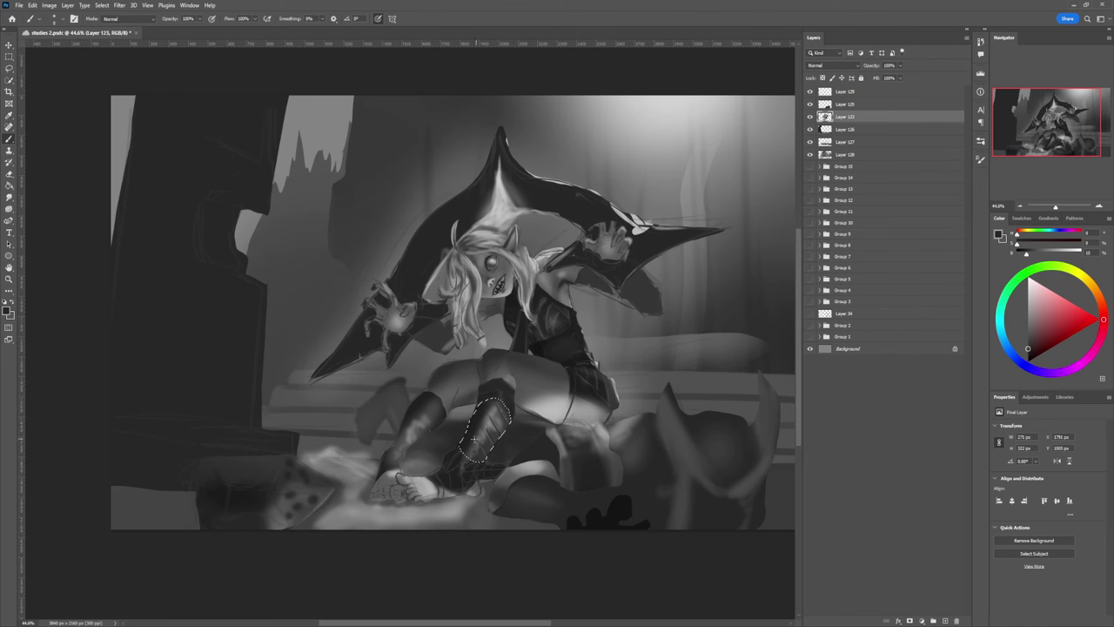
{"action": "key", "text": "l"}
{"action": "key", "text": "ctrl+d"}
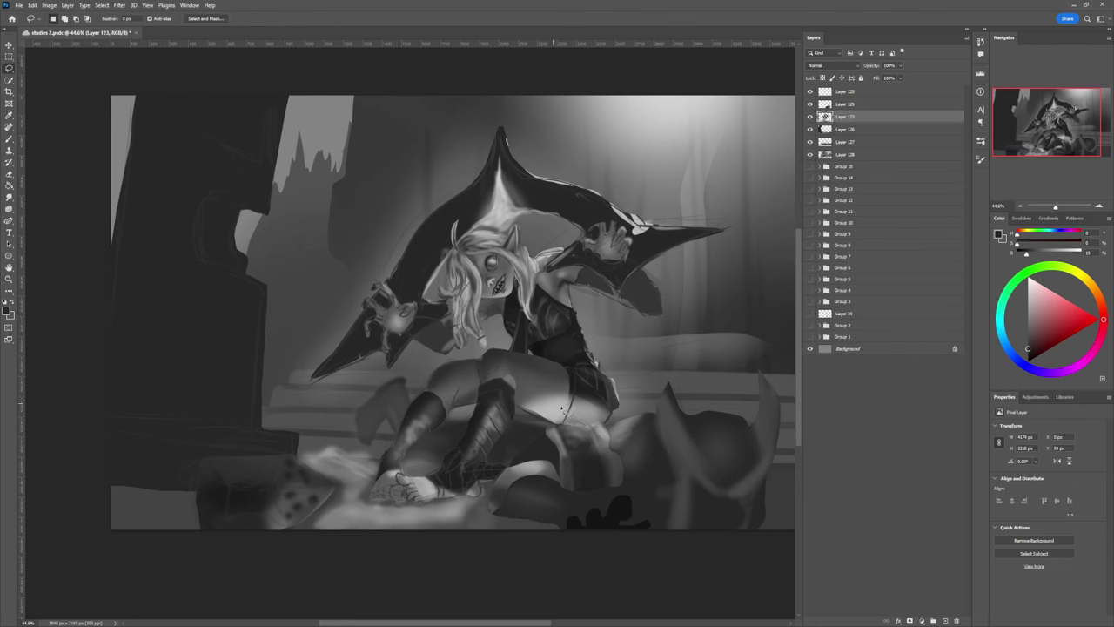
- Paint a soft light grey highlight on the near knee just above the leg wrap, using an enlarged brush
{"action": "key", "text": "ctrl+space"}
{"action": "left_click_drag", "start_coordinate": [515, 446], "coordinate": [444, 427]}
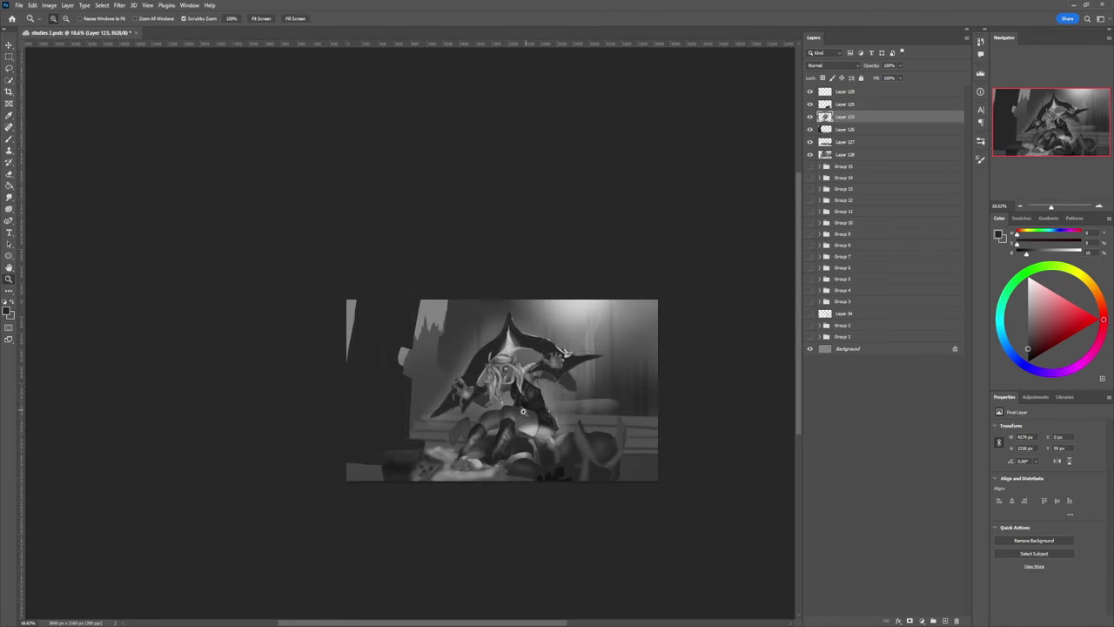
{"action": "scroll", "coordinate": [553, 419], "scroll_direction": "up", "scroll_amount": 3}
{"action": "scroll", "coordinate": [480, 434], "scroll_direction": "up", "scroll_amount": 2}
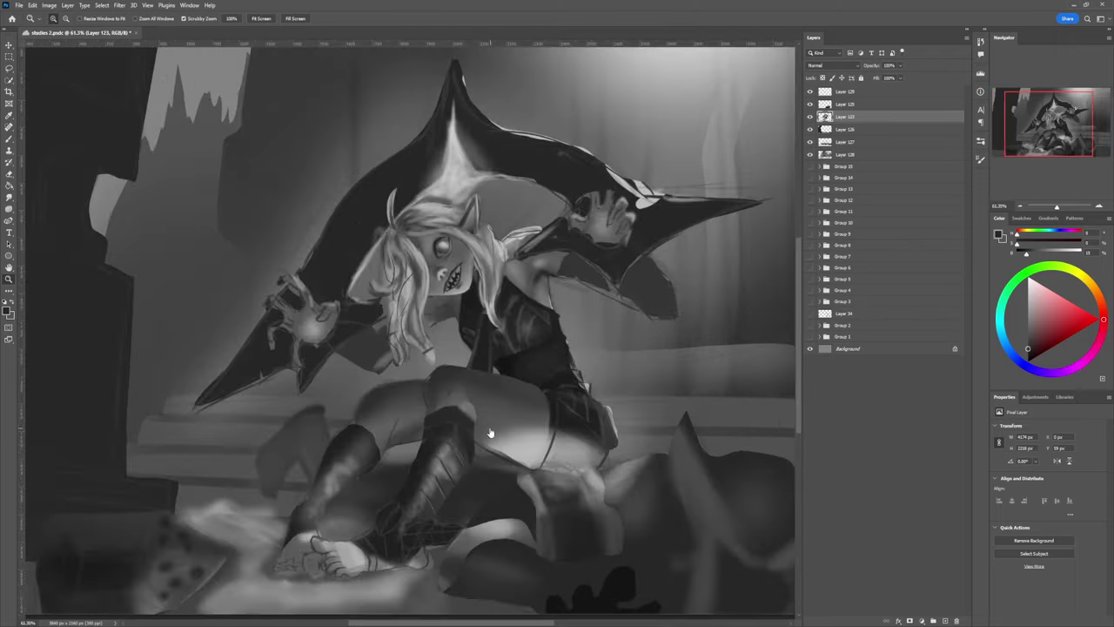
{"action": "key", "text": "l"}
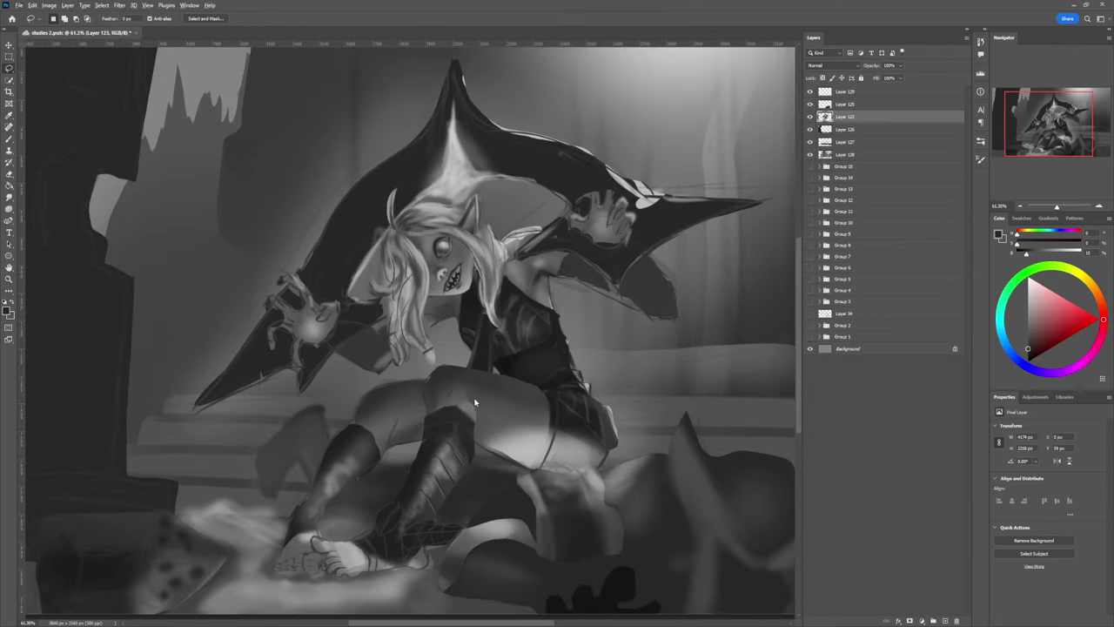
{"action": "key", "text": "b"}
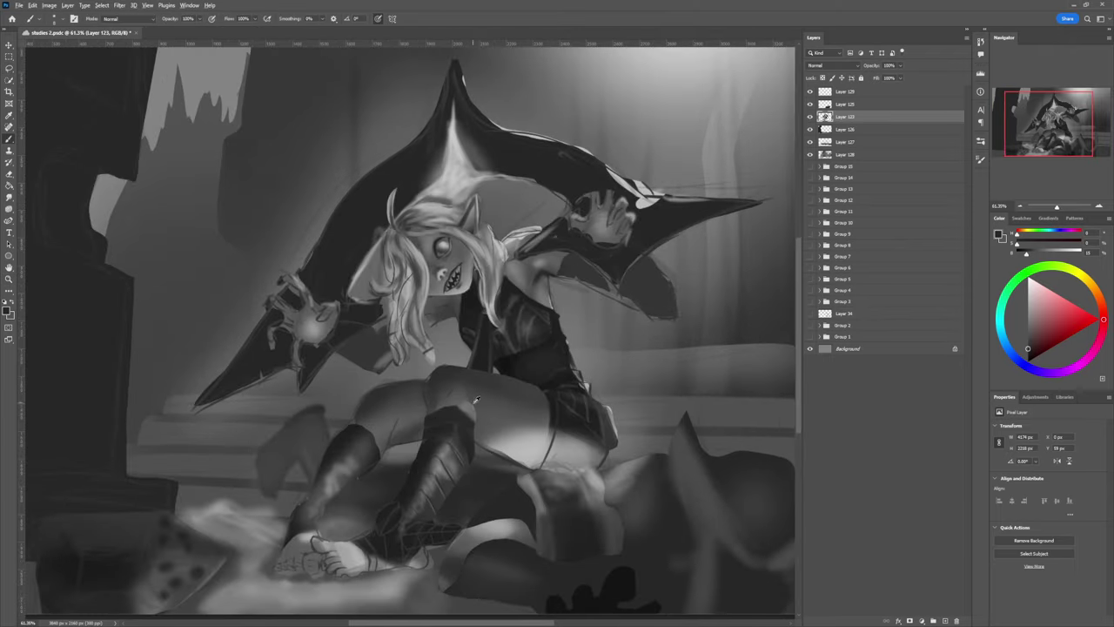
{"action": "left_click", "coordinate": [476, 404], "text": "alt"}
{"action": "left_click_drag", "start_coordinate": [1027, 326], "coordinate": [1030, 303]}
{"action": "key", "text": "bracketright"}
{"action": "key", "text": "bracketright"}
{"action": "key", "text": "bracketright"}
{"action": "key", "text": "bracketright"}
{"action": "key", "text": "bracketright"}
{"action": "key", "text": "bracketright"}
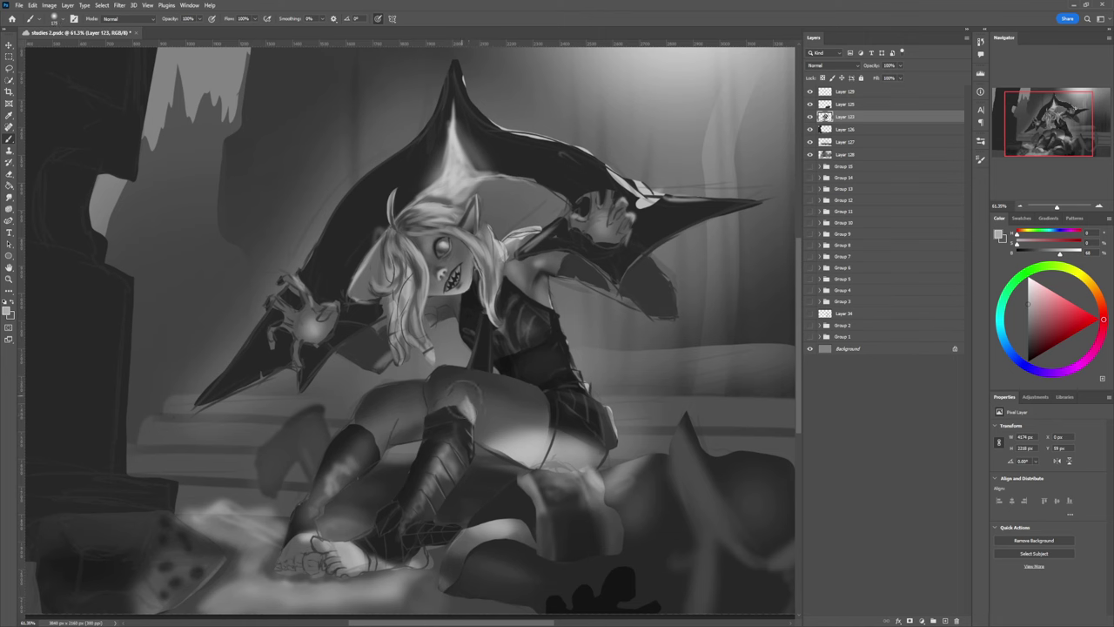
- Refine the edge between the near knee and the top of its wrap with sampled greys and a much smaller brush
{"action": "left_click", "coordinate": [458, 400], "text": "alt"}
{"action": "left_click", "coordinate": [453, 414], "text": "alt"}
{"action": "key", "text": "bracketleft"}
{"action": "key", "text": "bracketleft"}
{"action": "key", "text": "bracketleft"}
{"action": "key", "text": "bracketleft"}
{"action": "key", "text": "bracketleft"}
{"action": "key", "text": "bracketleft"}
{"action": "key", "text": "bracketleft"}
{"action": "key", "text": "bracketleft"}
{"action": "key", "text": "bracketleft"}
{"action": "key", "text": "bracketleft"}
{"action": "key", "text": "bracketleft"}
{"action": "left_click_drag", "start_coordinate": [458, 413], "coordinate": [464, 427]}
- Lasso the gap between the two lower legs, shade it with a large brush in 50% grey, and deselect
{"action": "key", "text": "l"}
{"action": "mouse_move", "coordinate": [424, 444]}
{"action": "left_mouse_down"}
{"action": "mouse_move", "coordinate": [397, 512]}
{"action": "mouse_move", "coordinate": [399, 457]}
{"action": "mouse_move", "coordinate": [431, 440]}
{"action": "left_mouse_up"}
{"action": "key", "text": "b"}
{"action": "left_click", "coordinate": [1028, 319]}
{"action": "key", "text": "]"}
{"action": "key", "text": "]"}
{"action": "key", "text": "]"}
{"action": "key", "text": "]"}
{"action": "key", "text": "]"}
{"action": "key", "text": "]"}
{"action": "key", "text": "]"}
{"action": "key", "text": "]"}
{"action": "key", "text": "]"}
{"action": "key", "text": "]"}
{"action": "key", "text": "]"}
{"action": "key", "text": "]"}
{"action": "key", "text": "]"}
{"action": "key", "text": "]"}
{"action": "key", "text": "]"}
{"action": "left_click_drag", "start_coordinate": [433, 469], "coordinate": [367, 518]}
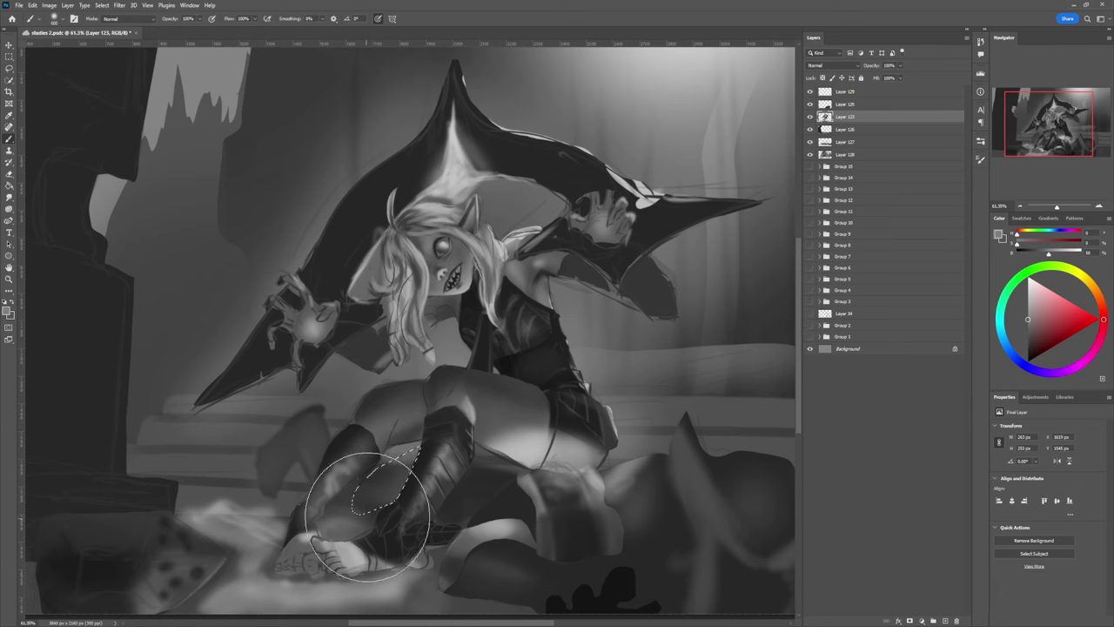
{"action": "key", "text": "ctrl+d"}
{"action": "key", "text": "l"}
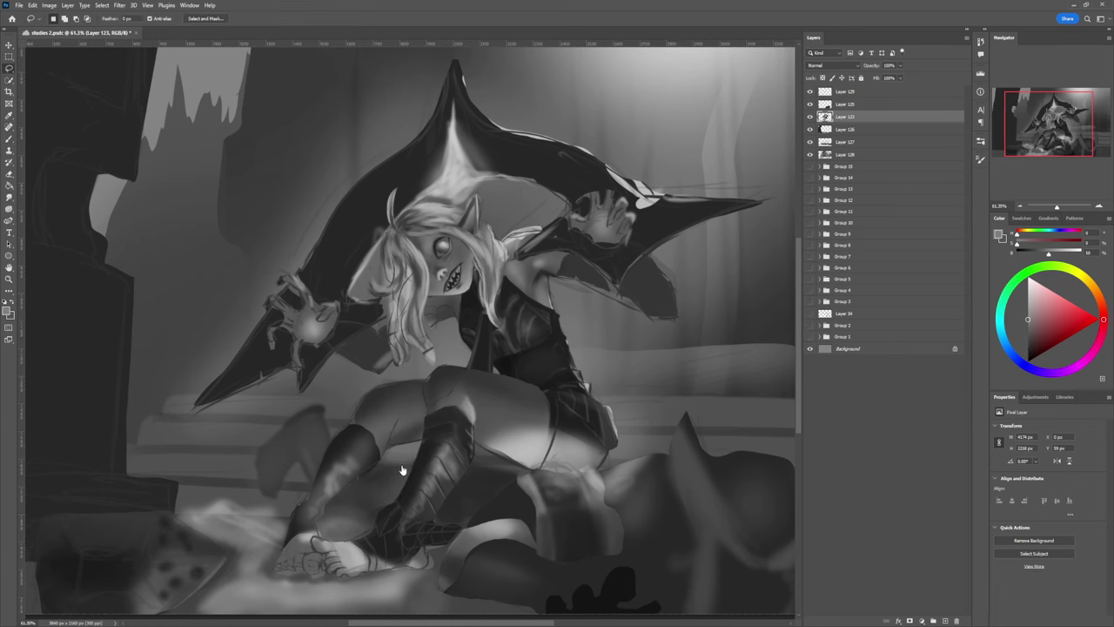
- Lasso the hip end of the near thigh below the waist and paint it with a sampled dark grey to extend the shorts
{"action": "key", "text": "z"}
{"action": "left_click_drag", "start_coordinate": [463, 476], "coordinate": [485, 506]}
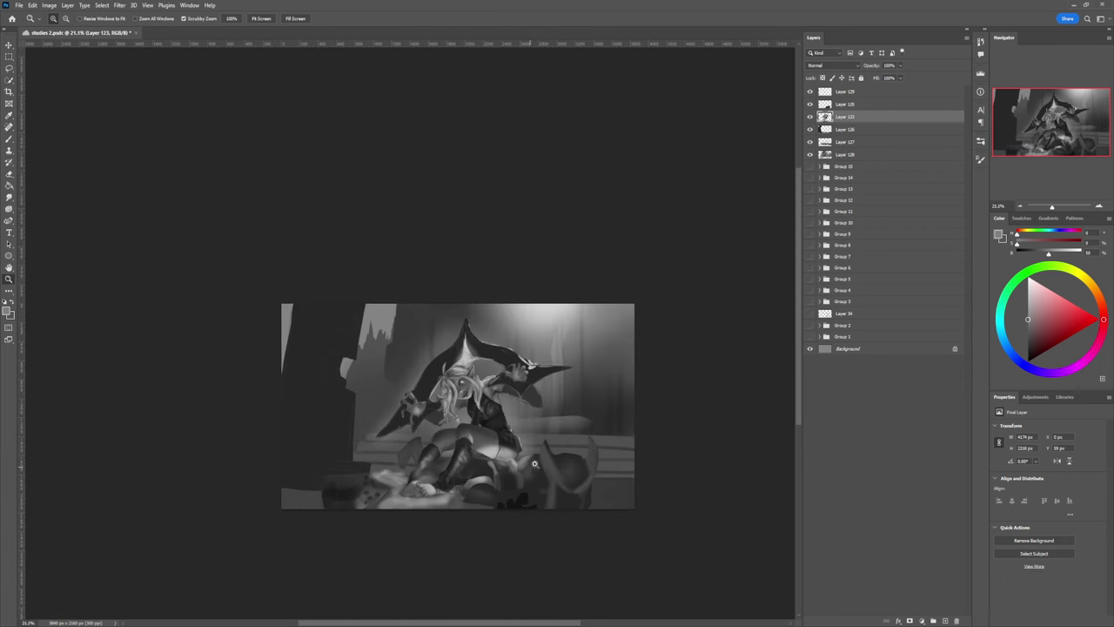
{"action": "left_click_drag", "start_coordinate": [537, 399], "coordinate": [572, 374]}
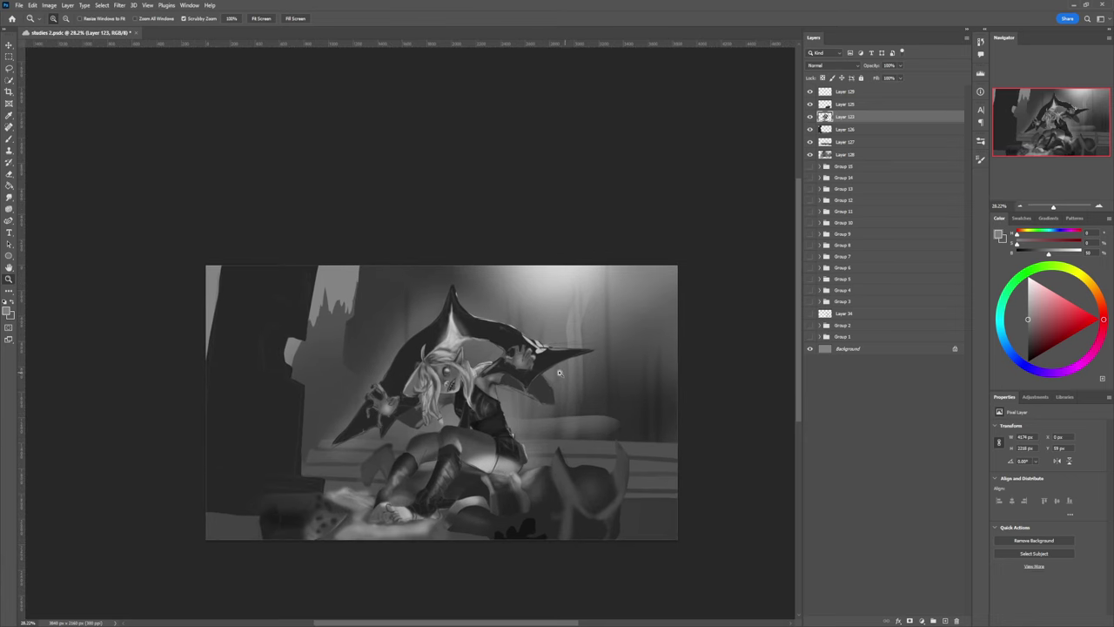
{"action": "left_click_drag", "start_coordinate": [498, 495], "coordinate": [525, 462]}
{"action": "key", "text": "l"}
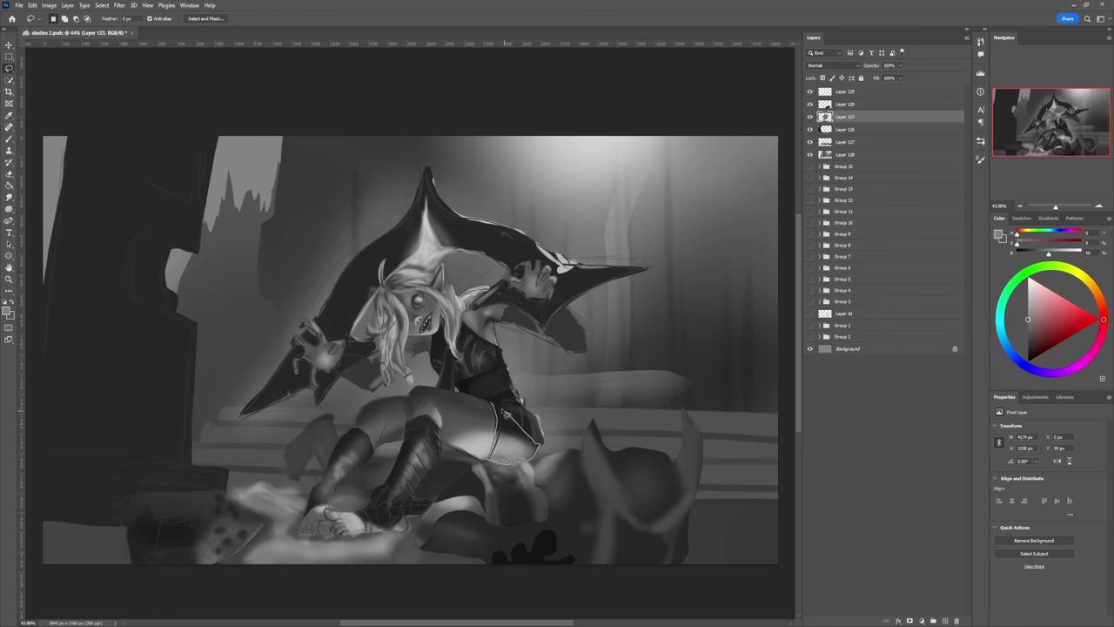
{"action": "left_click_drag", "start_coordinate": [501, 406], "coordinate": [501, 408]}
{"action": "key", "text": "b"}
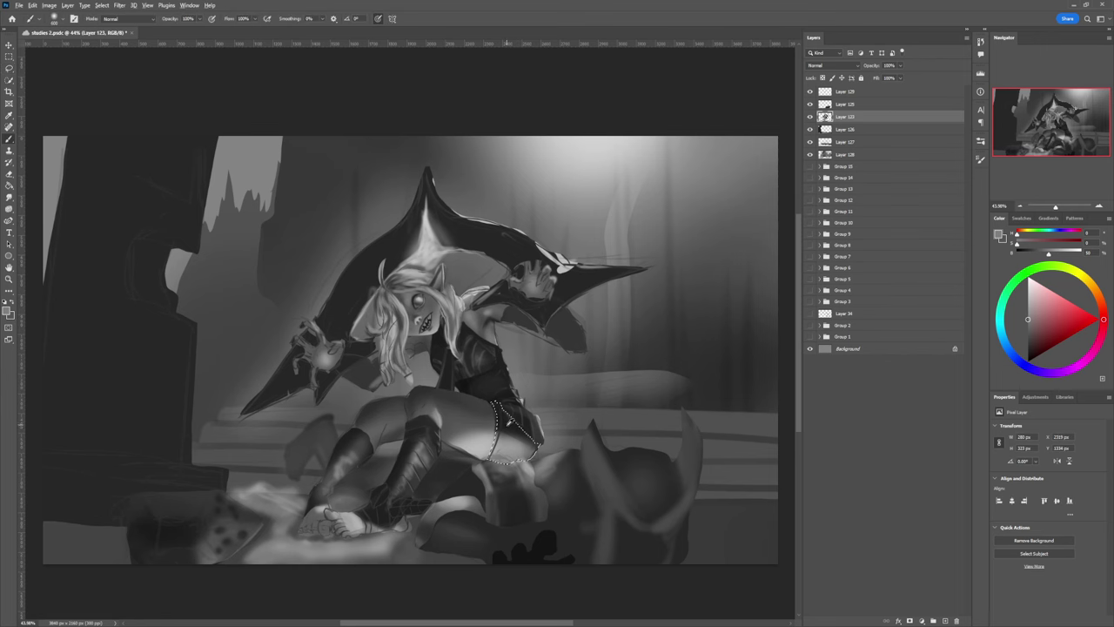
{"action": "left_click", "coordinate": [507, 421], "text": "alt"}
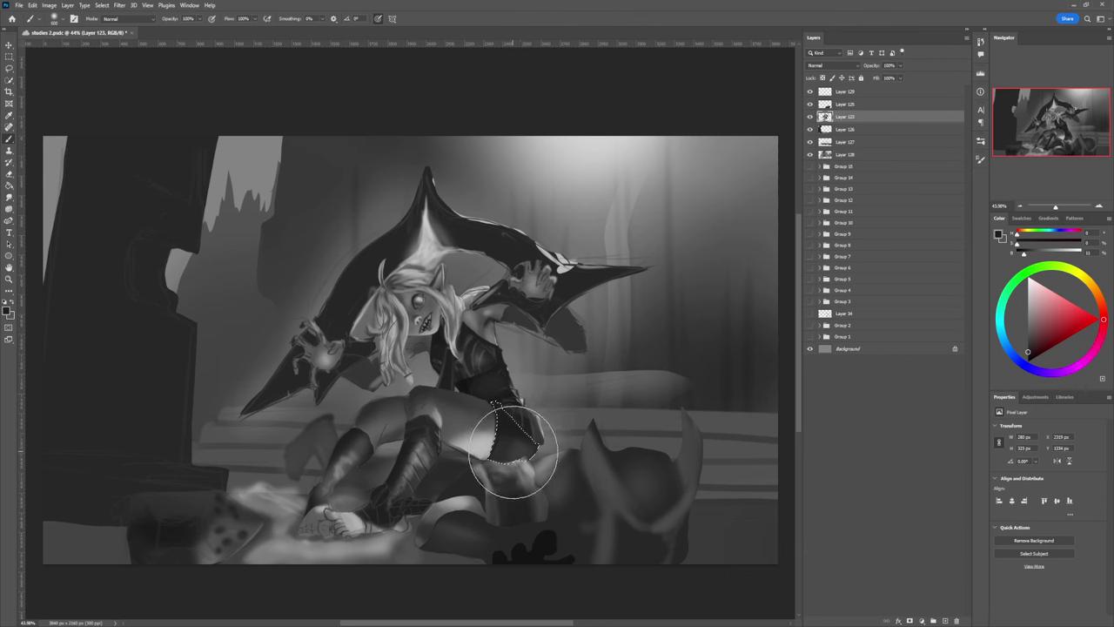
- Brush a lighter mid grey over the lower part of the selected shorts area with a larger brush
{"action": "left_click_drag", "start_coordinate": [1051, 326], "coordinate": [1027, 323]}
{"action": "key", "text": "bracketright"}
{"action": "key", "text": "bracketright"}
{"action": "key", "text": "bracketright"}
{"action": "left_click_drag", "start_coordinate": [519, 448], "coordinate": [510, 437]}
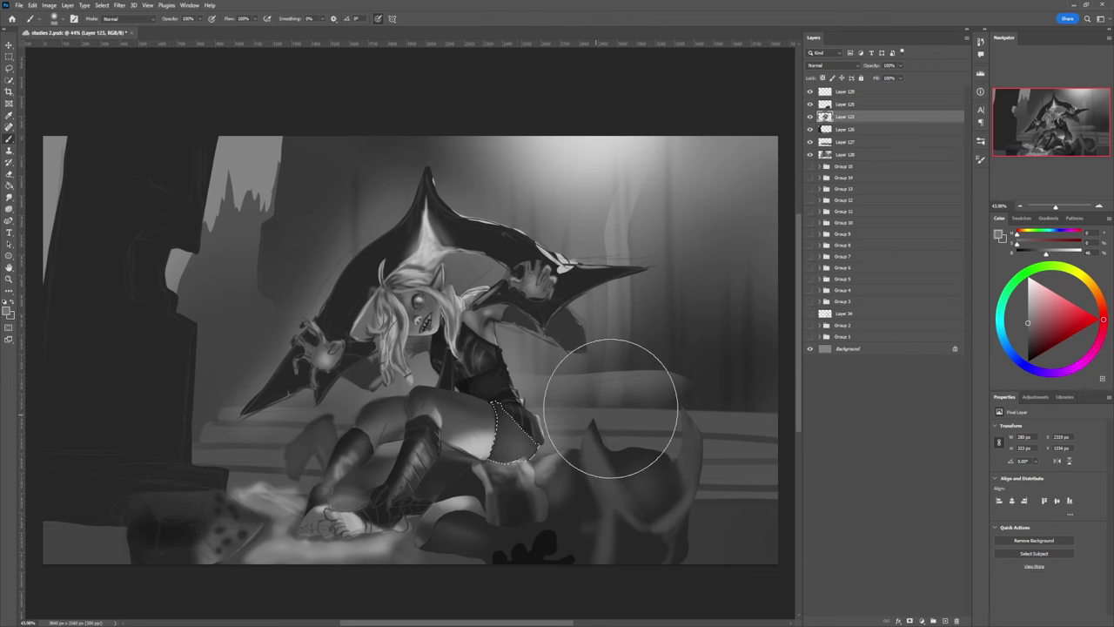
- Shade the selected shorts area with sampled greys and a reduced brush, and deselect
{"action": "left_click", "coordinate": [544, 379], "text": "alt"}
{"action": "key", "text": "bracketleft"}
{"action": "key", "text": "bracketleft"}
{"action": "key", "text": "bracketleft"}
{"action": "key", "text": "bracketleft"}
{"action": "key", "text": "bracketleft"}
{"action": "key", "text": "bracketleft"}
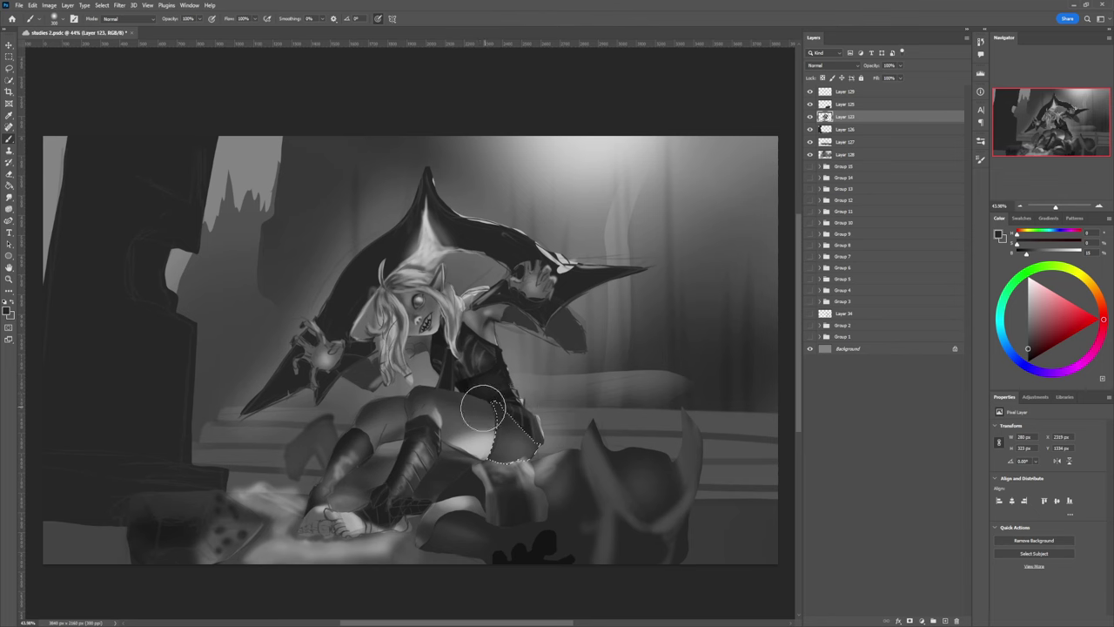
{"action": "left_click", "coordinate": [586, 398], "text": "alt"}
{"action": "key", "text": "l"}
{"action": "key", "text": "ctrl+d"}
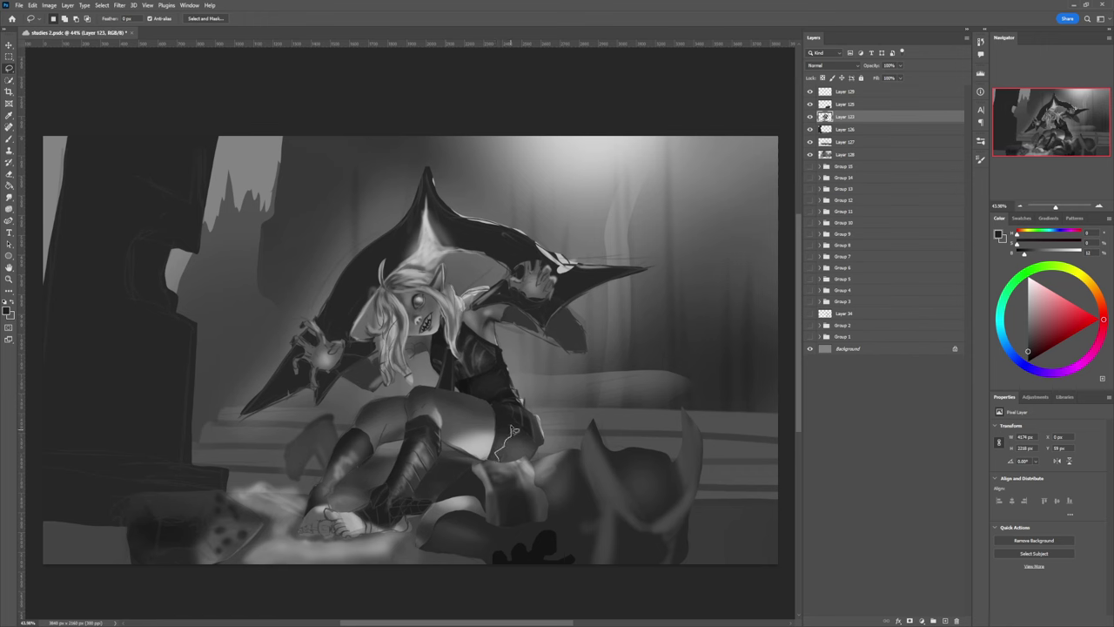
- Lasso the strip of thigh along the shorts' hem, paint it with sampled dark and light skin greys, and deselect
{"action": "left_click_drag", "start_coordinate": [514, 419], "coordinate": [493, 409]}
{"action": "mouse_move", "coordinate": [502, 461]}
{"action": "left_mouse_down"}
{"action": "mouse_move", "coordinate": [509, 451]}
{"action": "mouse_move", "coordinate": [488, 467]}
{"action": "mouse_move", "coordinate": [503, 465]}
{"action": "left_mouse_up"}
{"action": "key", "text": "b"}
{"action": "left_click", "coordinate": [477, 474], "text": "alt"}
{"action": "left_click", "coordinate": [490, 422], "text": "alt"}
{"action": "mouse_move", "coordinate": [490, 423]}
{"action": "left_mouse_down"}
{"action": "mouse_move", "coordinate": [452, 391]}
{"action": "mouse_move", "coordinate": [488, 406]}
{"action": "left_mouse_up"}
{"action": "left_click", "coordinate": [457, 399], "text": "alt"}
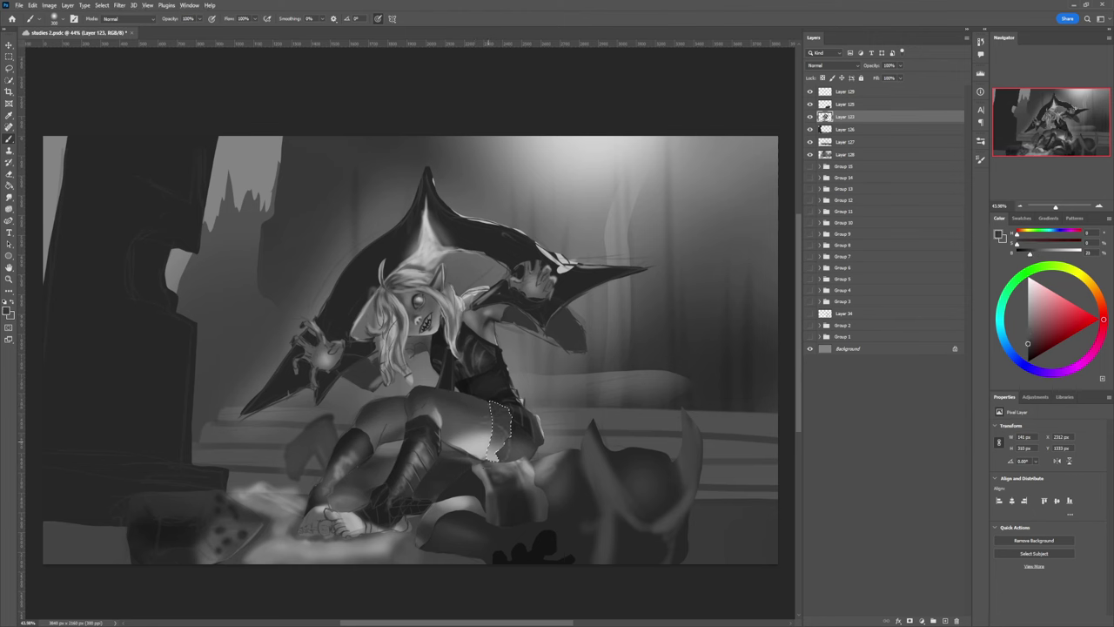
{"action": "left_click", "coordinate": [477, 446], "text": "alt"}
{"action": "left_click_drag", "start_coordinate": [489, 458], "coordinate": [482, 453]}
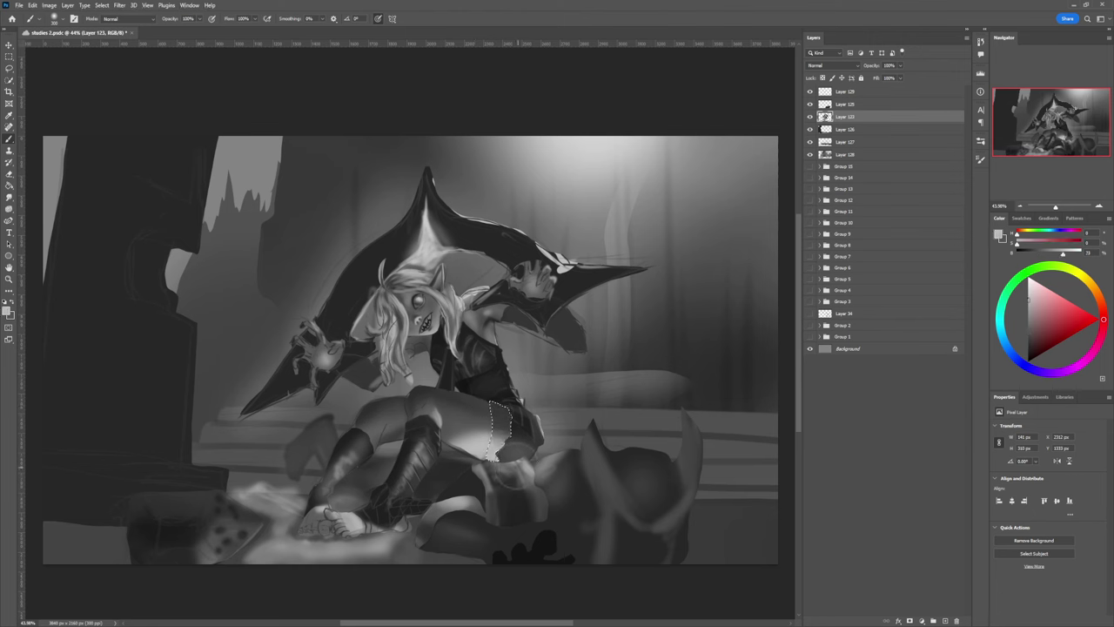
{"action": "key", "text": "l"}
{"action": "key", "text": "ctrl+d"}
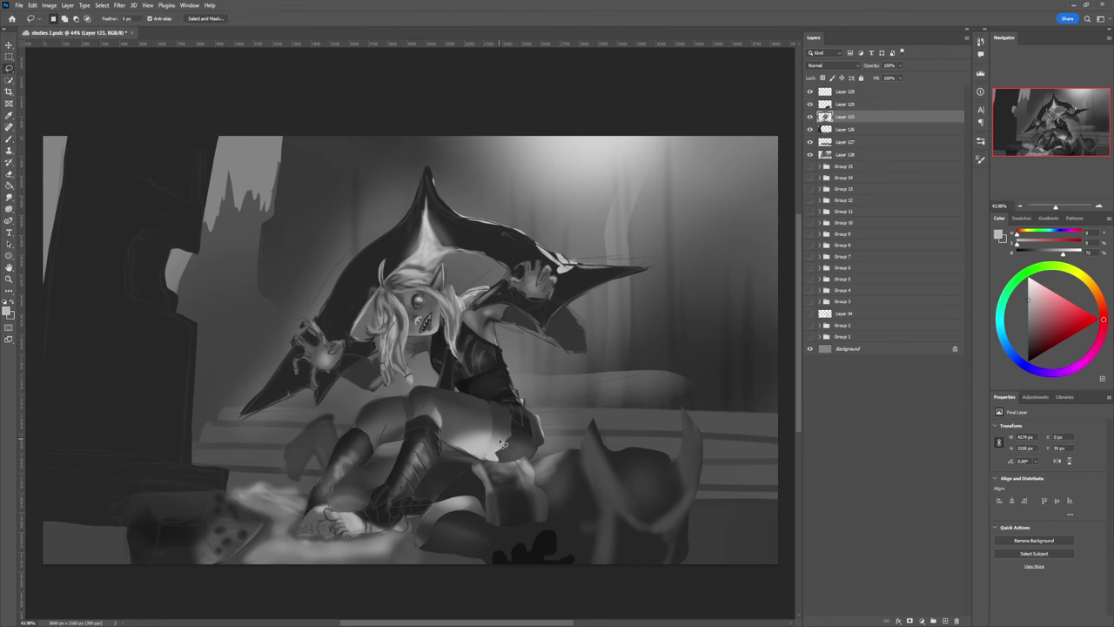
- Lasso the shorts behind the hem, shade them with mid and dark greys using an enlarged brush, and deselect
{"action": "mouse_move", "coordinate": [506, 452]}
{"action": "left_mouse_down"}
{"action": "mouse_move", "coordinate": [517, 420]}
{"action": "mouse_move", "coordinate": [505, 469]}
{"action": "mouse_move", "coordinate": [531, 460]}
{"action": "mouse_move", "coordinate": [540, 445]}
{"action": "mouse_move", "coordinate": [508, 411]}
{"action": "left_mouse_up"}
{"action": "key", "text": "b"}
{"action": "left_click", "coordinate": [1029, 331]}
{"action": "key", "text": "bracketright"}
{"action": "key", "text": "bracketright"}
{"action": "key", "text": "bracketright"}
{"action": "key", "text": "bracketright"}
{"action": "key", "text": "bracketright"}
{"action": "key", "text": "bracketright"}
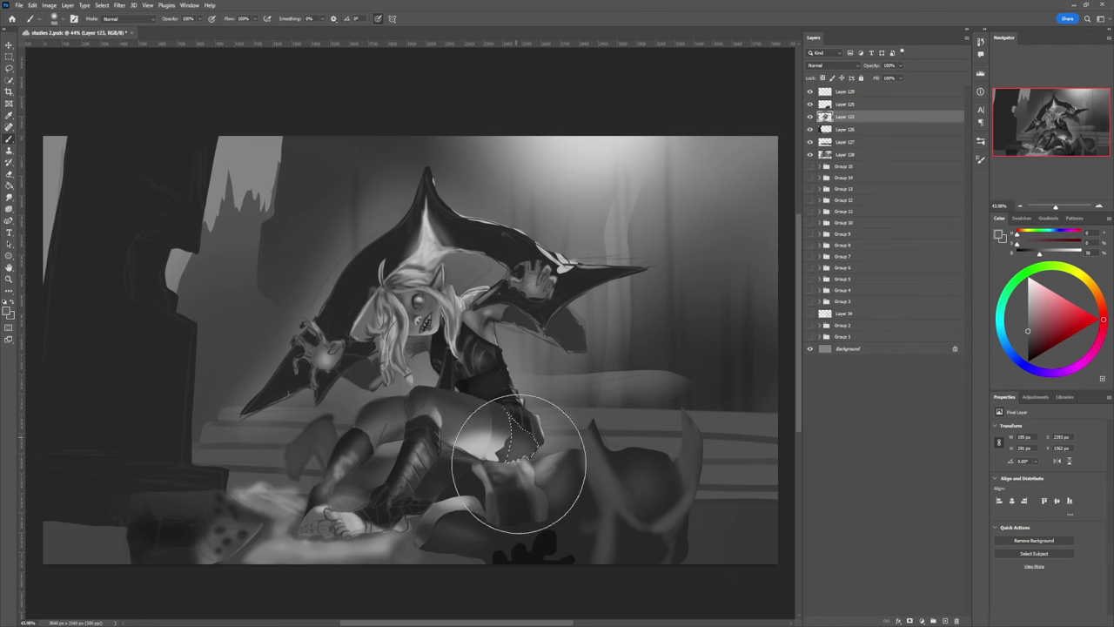
{"action": "left_click", "coordinate": [1028, 353]}
{"action": "left_click_drag", "start_coordinate": [519, 433], "coordinate": [532, 420]}
{"action": "key", "text": "ctrl+d"}
{"action": "key", "text": "l"}
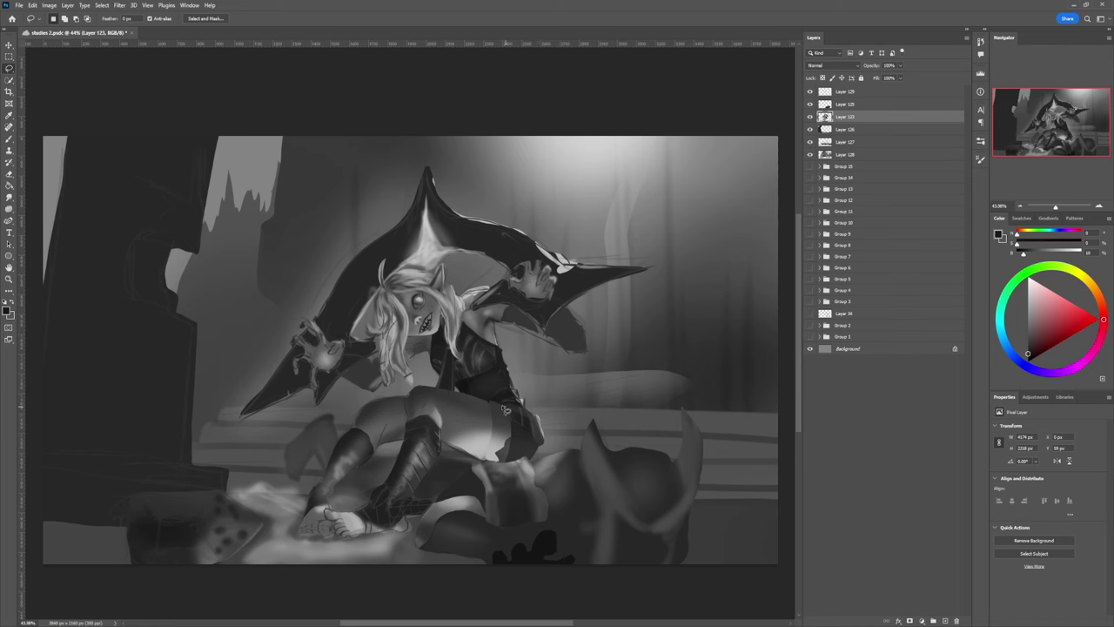
- Lasso the hip-side half of the near thigh and darken its upper part with a sampled dark grey and an enlarged brush
{"action": "mouse_move", "coordinate": [487, 403]}
{"action": "left_mouse_down"}
{"action": "mouse_move", "coordinate": [473, 458]}
{"action": "mouse_move", "coordinate": [495, 464]}
{"action": "mouse_move", "coordinate": [516, 435]}
{"action": "mouse_move", "coordinate": [521, 398]}
{"action": "left_mouse_up"}
{"action": "key", "text": "b"}
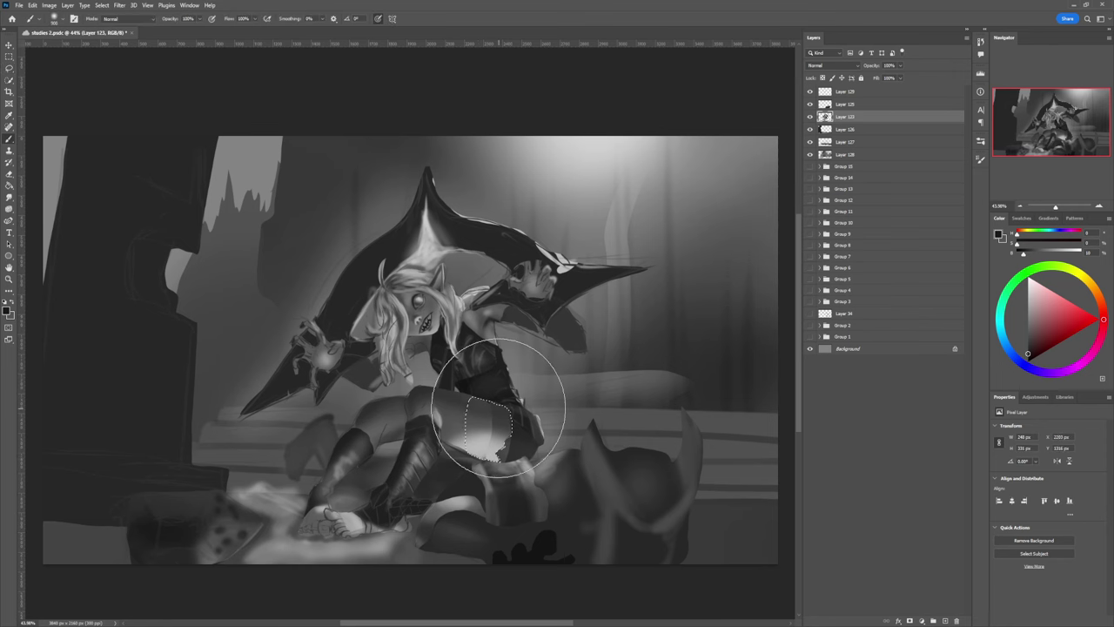
{"action": "left_click", "coordinate": [473, 398], "text": "alt"}
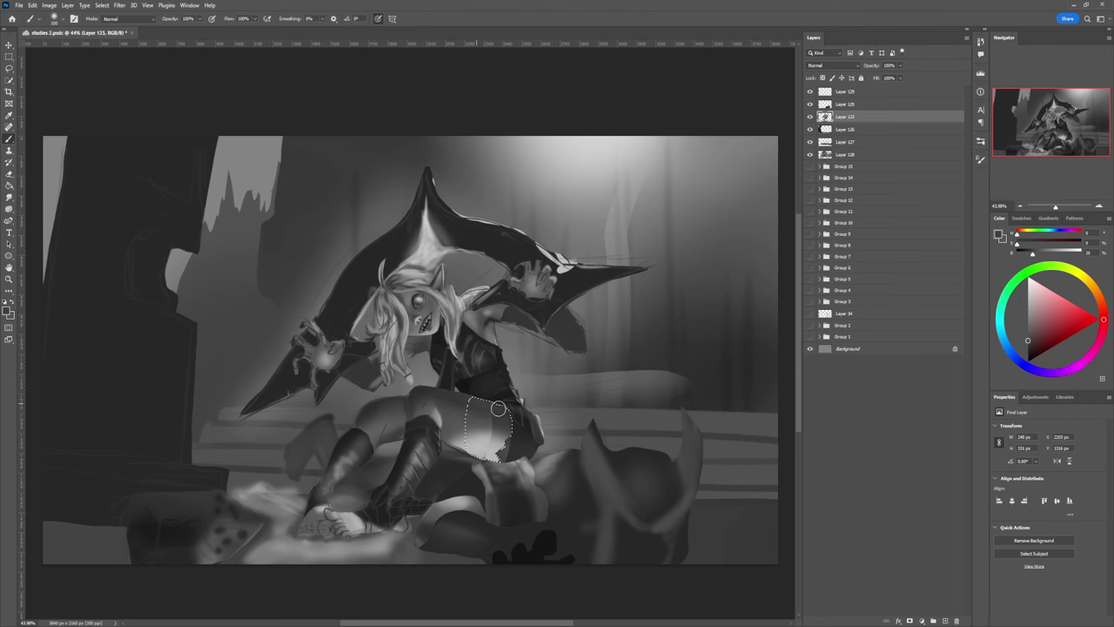
{"action": "key", "text": "bracketright"}
{"action": "key", "text": "bracketright"}
{"action": "key", "text": "bracketright"}
{"action": "key", "text": "bracketright"}
{"action": "key", "text": "bracketright"}
{"action": "key", "text": "bracketright"}
{"action": "key", "text": "bracketright"}
{"action": "key", "text": "bracketright"}
{"action": "key", "text": "bracketright"}
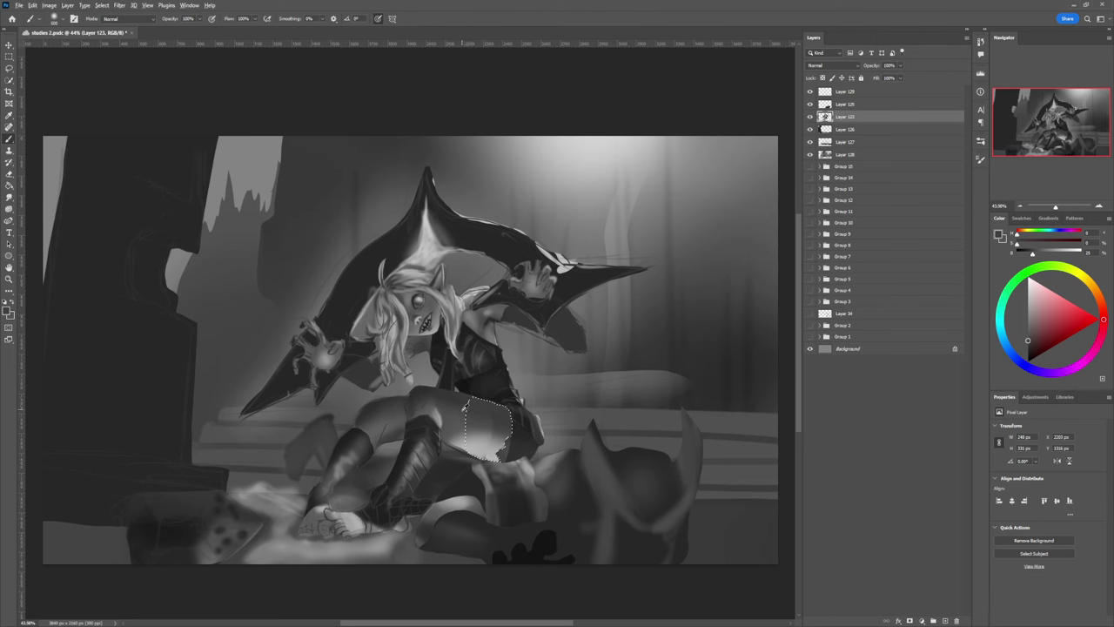
- Blend the selected thigh's middle and underside with sampled mid and light greys using a smaller brush, and deselect
{"action": "left_click", "coordinate": [456, 422], "text": "alt"}
{"action": "key", "text": "bracketleft"}
{"action": "key", "text": "bracketleft"}
{"action": "key", "text": "bracketleft"}
{"action": "key", "text": "bracketleft"}
{"action": "key", "text": "bracketleft"}
{"action": "key", "text": "bracketleft"}
{"action": "left_click_drag", "start_coordinate": [462, 420], "coordinate": [500, 429]}
{"action": "left_click", "coordinate": [494, 446], "text": "alt"}
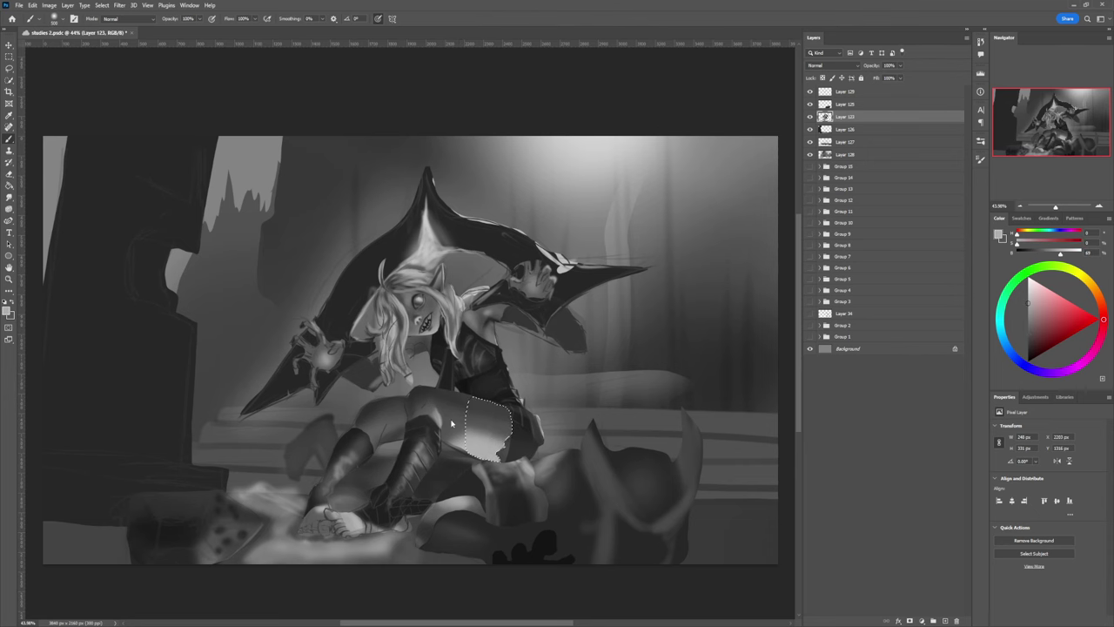
{"action": "key", "text": "ctrl+d"}
{"action": "key", "text": "l"}
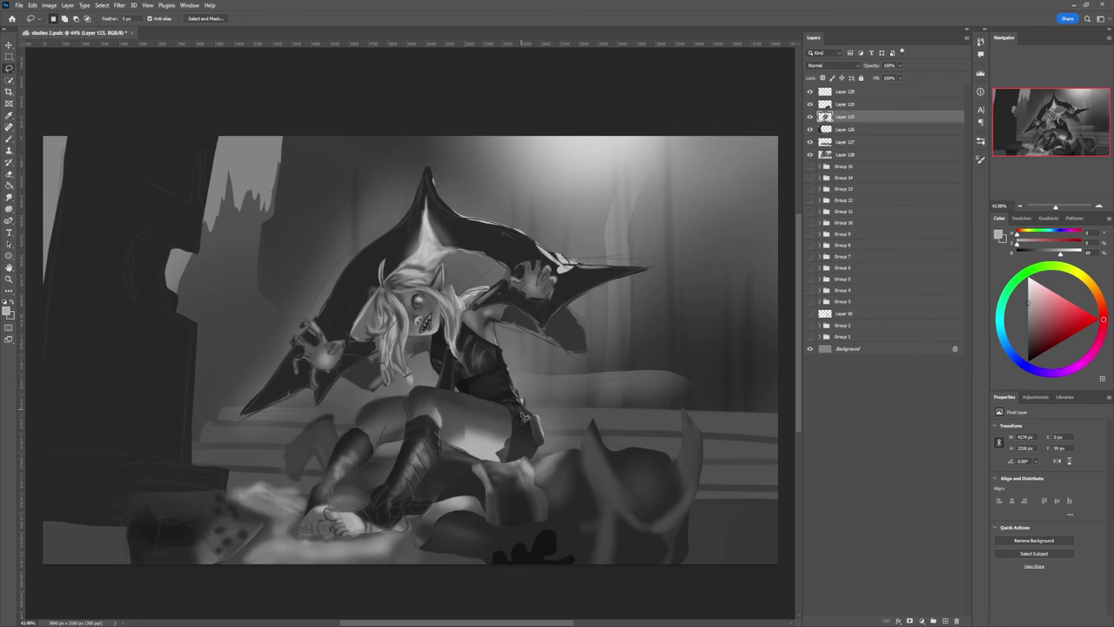
- Lasso the whole near thigh between knee and shorts, brighten its underside with light grey, and deselect
{"action": "mouse_move", "coordinate": [501, 467]}
{"action": "left_mouse_down"}
{"action": "mouse_move", "coordinate": [516, 413]}
{"action": "mouse_move", "coordinate": [446, 394]}
{"action": "mouse_move", "coordinate": [448, 442]}
{"action": "mouse_move", "coordinate": [471, 444]}
{"action": "mouse_move", "coordinate": [507, 464]}
{"action": "left_mouse_up"}
{"action": "key", "text": "alt"}
{"action": "key", "text": "shift"}
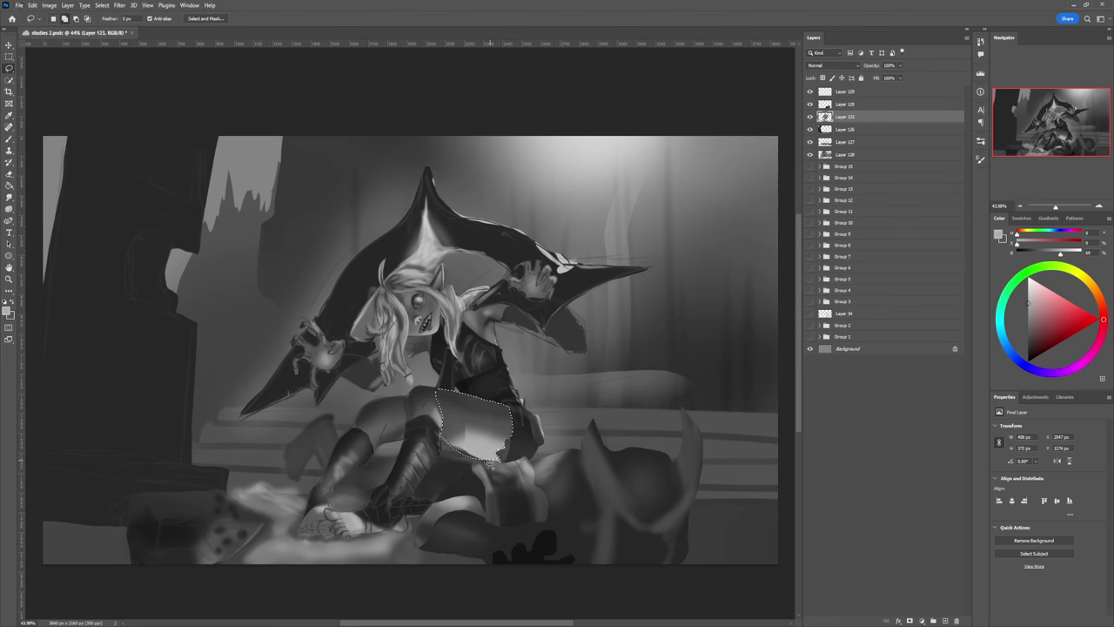
{"action": "key", "text": "b"}
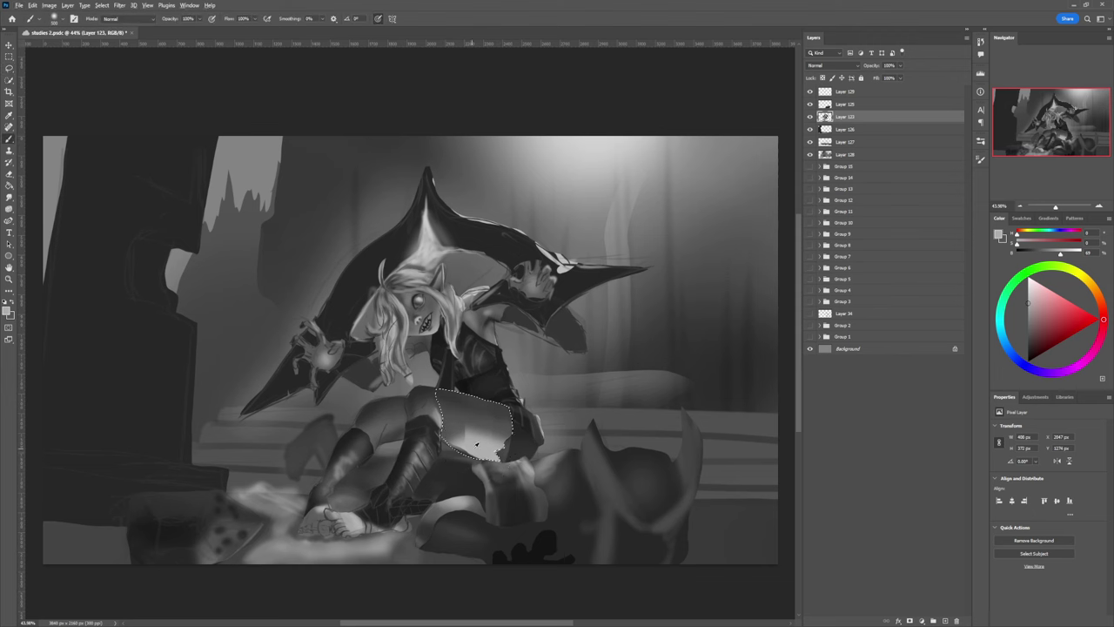
{"action": "mouse_move", "coordinate": [487, 453]}
{"action": "left_mouse_down"}
{"action": "mouse_move", "coordinate": [456, 448]}
{"action": "mouse_move", "coordinate": [510, 466]}
{"action": "mouse_move", "coordinate": [498, 463]}
{"action": "mouse_move", "coordinate": [536, 444]}
{"action": "mouse_move", "coordinate": [488, 450]}
{"action": "mouse_move", "coordinate": [498, 459]}
{"action": "mouse_move", "coordinate": [452, 442]}
{"action": "mouse_move", "coordinate": [503, 448]}
{"action": "left_mouse_up"}
{"action": "left_click", "coordinate": [1028, 299]}
{"action": "key", "text": "l"}
{"action": "left_click", "coordinate": [557, 399]}
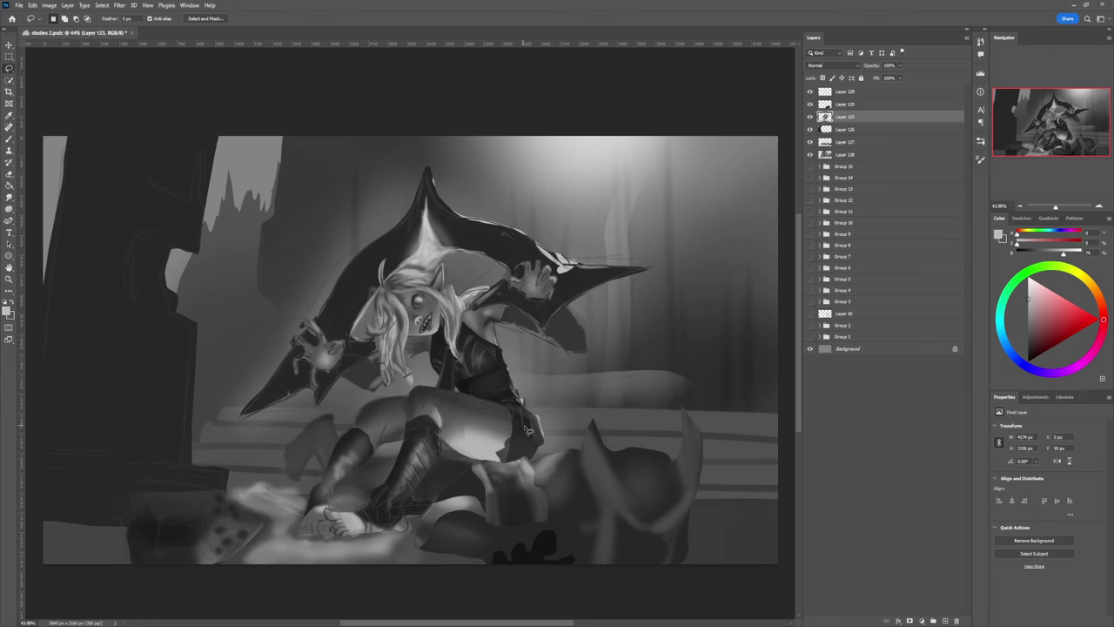
- Touch up the thigh's underside beside the shorts' hem with light grey and a slightly larger brush
{"action": "key", "text": "b"}
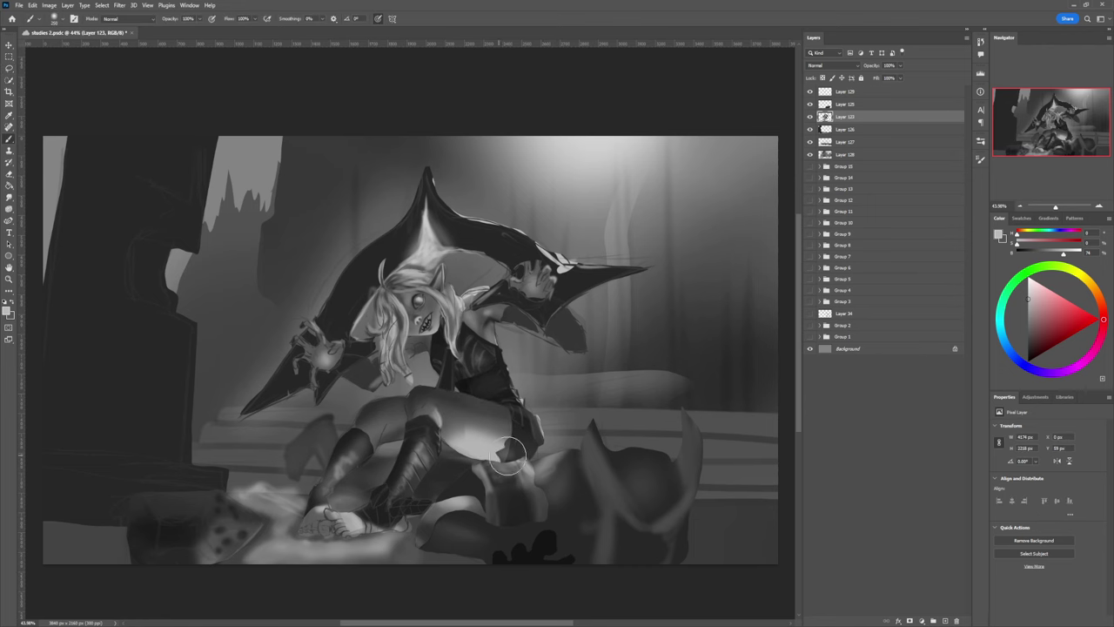
{"action": "key", "text": "bracketright"}
{"action": "key", "text": "bracketright"}
{"action": "key", "text": "bracketright"}
{"action": "mouse_move", "coordinate": [493, 458]}
{"action": "left_mouse_down"}
{"action": "mouse_move", "coordinate": [536, 443]}
{"action": "mouse_move", "coordinate": [501, 477]}
{"action": "left_mouse_up"}
{"action": "key", "text": "l"}
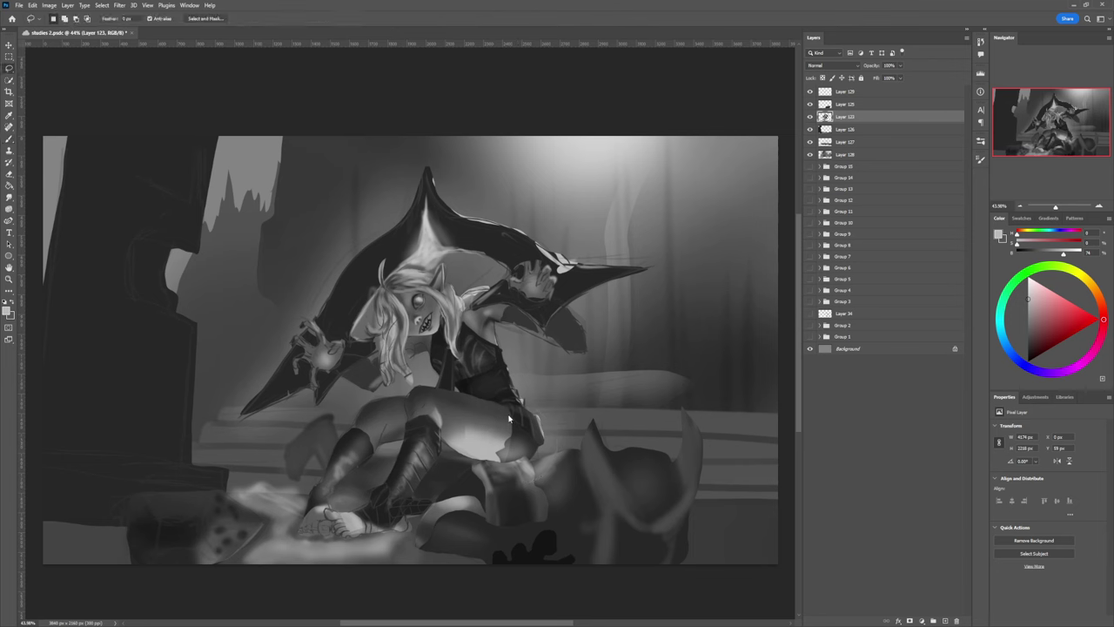
- Lasso a narrow band along the shorts' hem, paint it dark grey with a lighter grey accent, and deselect
{"action": "key", "text": "b"}
{"action": "key", "text": "l"}
{"action": "key", "text": "b"}
{"action": "left_click", "coordinate": [1029, 350]}
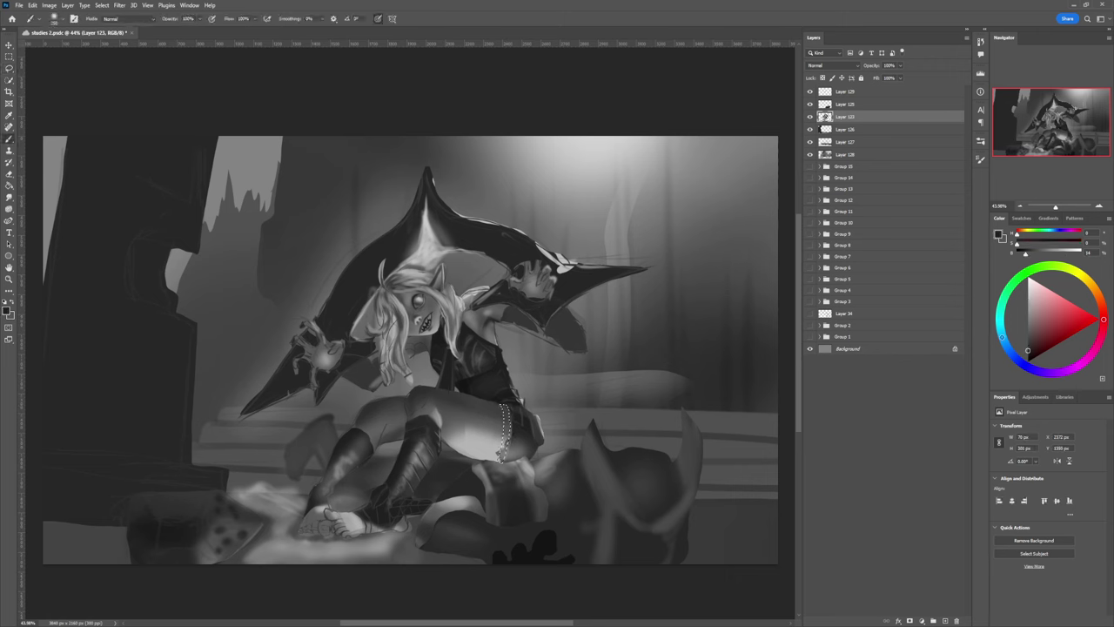
{"action": "left_click_drag", "start_coordinate": [507, 421], "coordinate": [501, 473]}
{"action": "left_click", "coordinate": [1029, 326]}
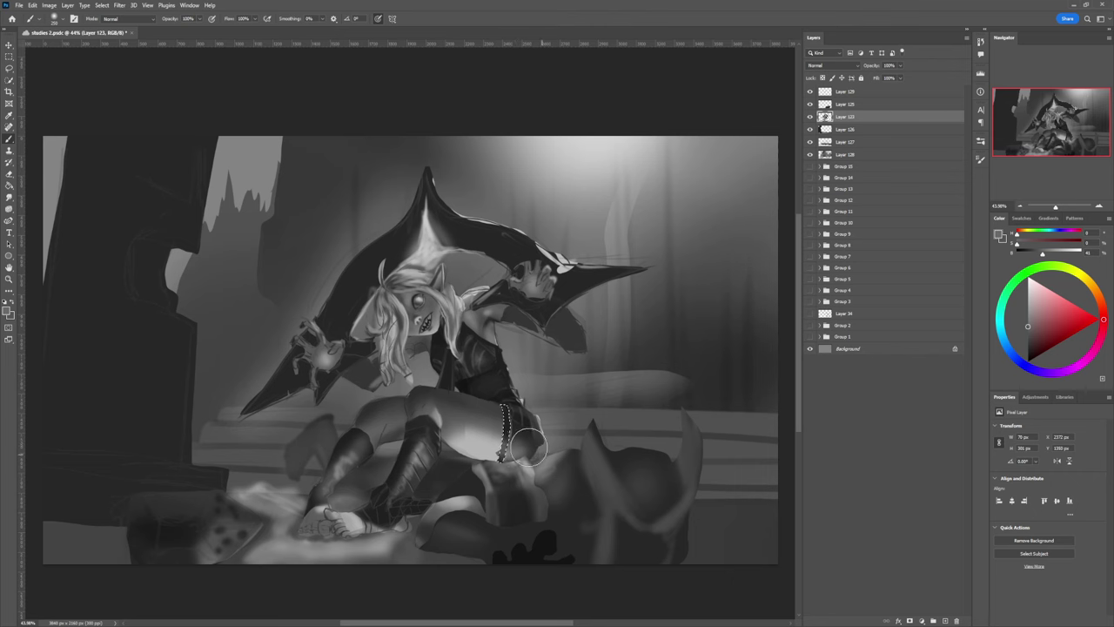
{"action": "key", "text": "l"}
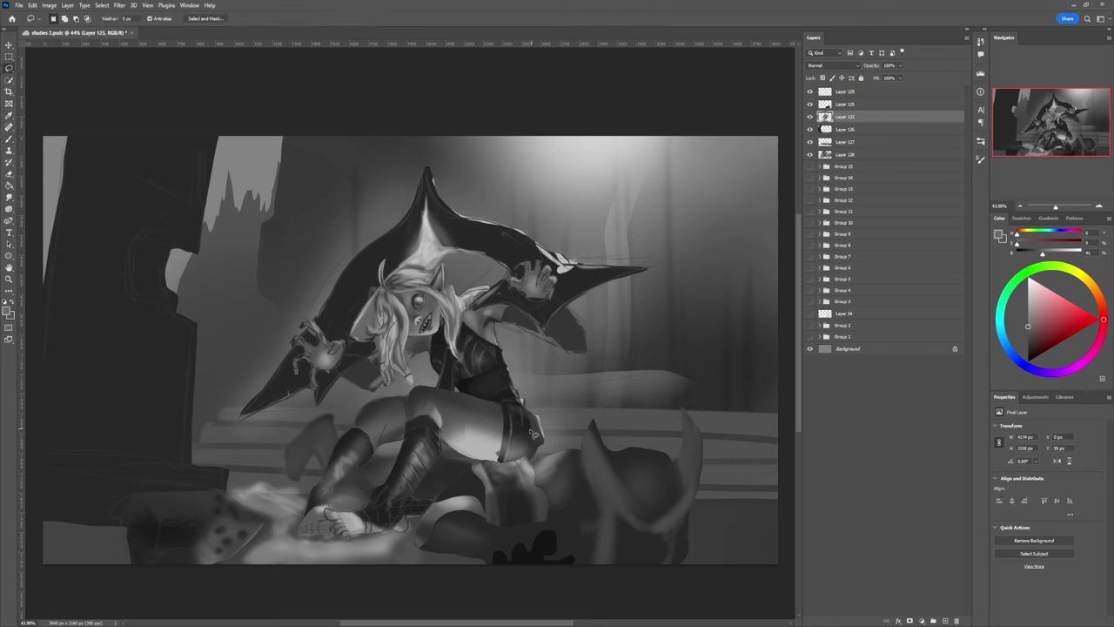
{"action": "key", "text": "z"}
{"action": "left_click", "coordinate": [546, 446], "text": "alt"}
{"action": "left_click_drag", "start_coordinate": [546, 447], "coordinate": [587, 454]}
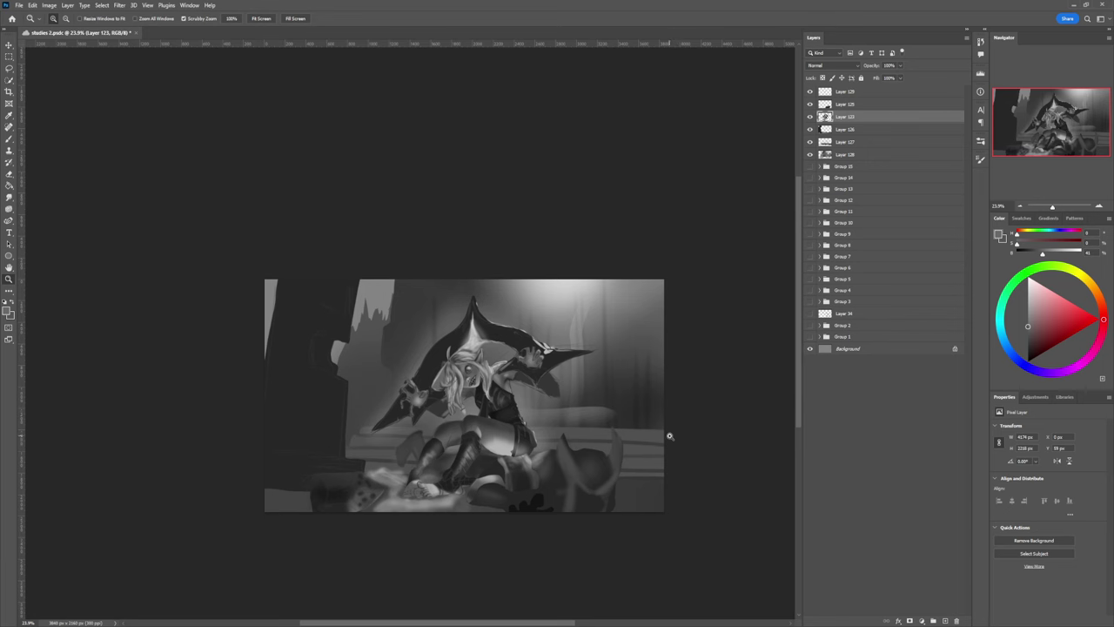
{"action": "left_click_drag", "start_coordinate": [498, 452], "coordinate": [538, 444]}
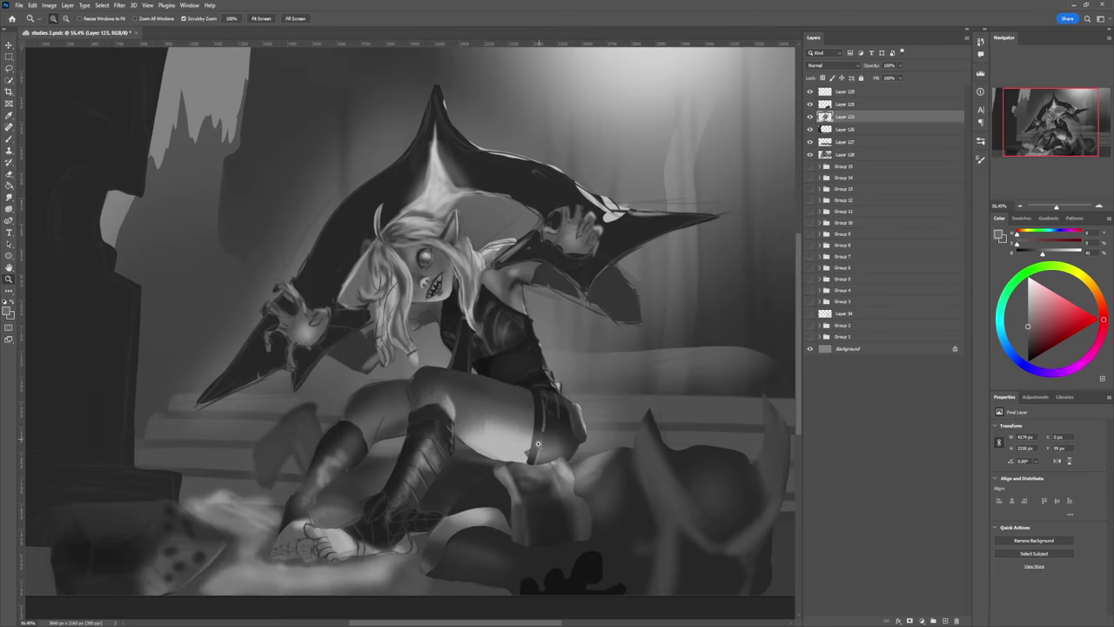
- Lasso the near thigh and shorts, softly glaze their upper edge with light grey using a very large brush, and deselect
{"action": "key", "text": "b"}
{"action": "left_click", "coordinate": [533, 383], "text": "alt"}
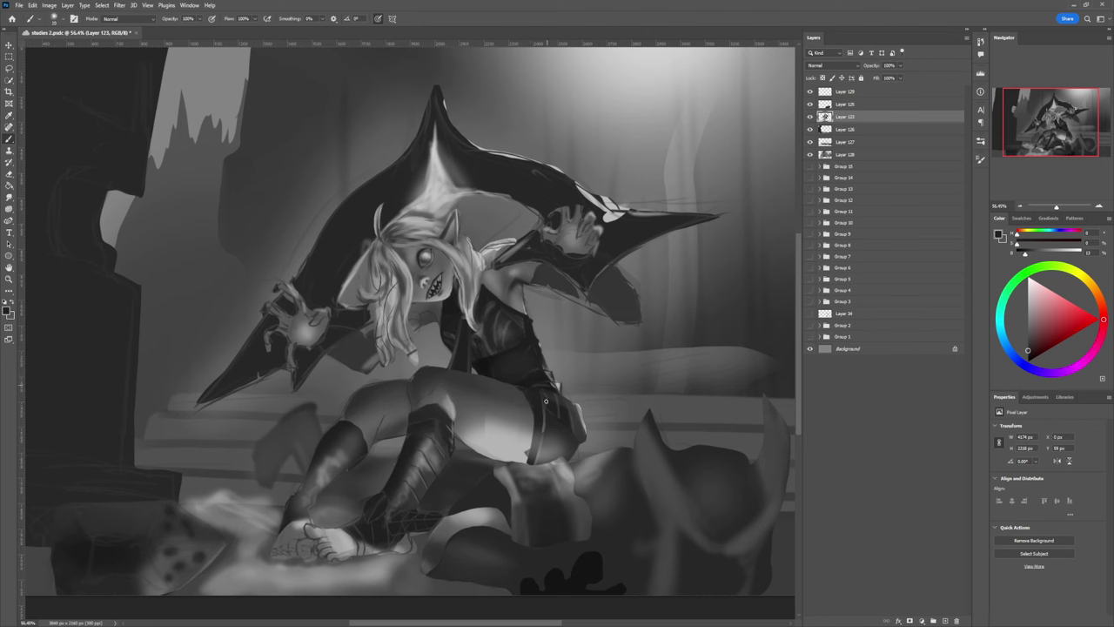
{"action": "key", "text": "l"}
{"action": "mouse_move", "coordinate": [535, 390]}
{"action": "left_mouse_down"}
{"action": "mouse_move", "coordinate": [450, 370]}
{"action": "mouse_move", "coordinate": [415, 379]}
{"action": "mouse_move", "coordinate": [428, 442]}
{"action": "mouse_move", "coordinate": [504, 507]}
{"action": "mouse_move", "coordinate": [580, 488]}
{"action": "mouse_move", "coordinate": [588, 425]}
{"action": "mouse_move", "coordinate": [547, 389]}
{"action": "left_mouse_up"}
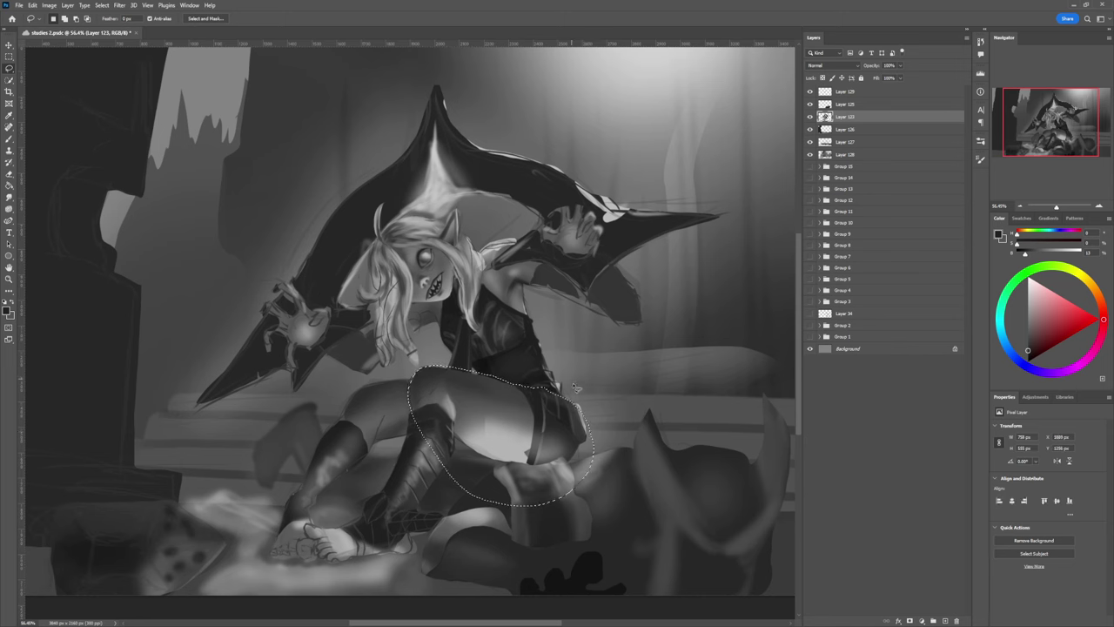
{"action": "key", "text": "b"}
{"action": "left_click", "coordinate": [1028, 321]}
{"action": "key", "text": "bracketright"}
{"action": "key", "text": "bracketright"}
{"action": "key", "text": "bracketright"}
{"action": "key", "text": "bracketright"}
{"action": "key", "text": "bracketright"}
{"action": "key", "text": "bracketright"}
{"action": "key", "text": "bracketright"}
{"action": "key", "text": "bracketright"}
{"action": "key", "text": "bracketright"}
{"action": "key", "text": "bracketright"}
{"action": "key", "text": "bracketright"}
{"action": "key", "text": "bracketright"}
{"action": "key", "text": "bracketright"}
{"action": "key", "text": "bracketright"}
{"action": "key", "text": "bracketright"}
{"action": "key", "text": "bracketright"}
{"action": "key", "text": "bracketright"}
{"action": "key", "text": "bracketright"}
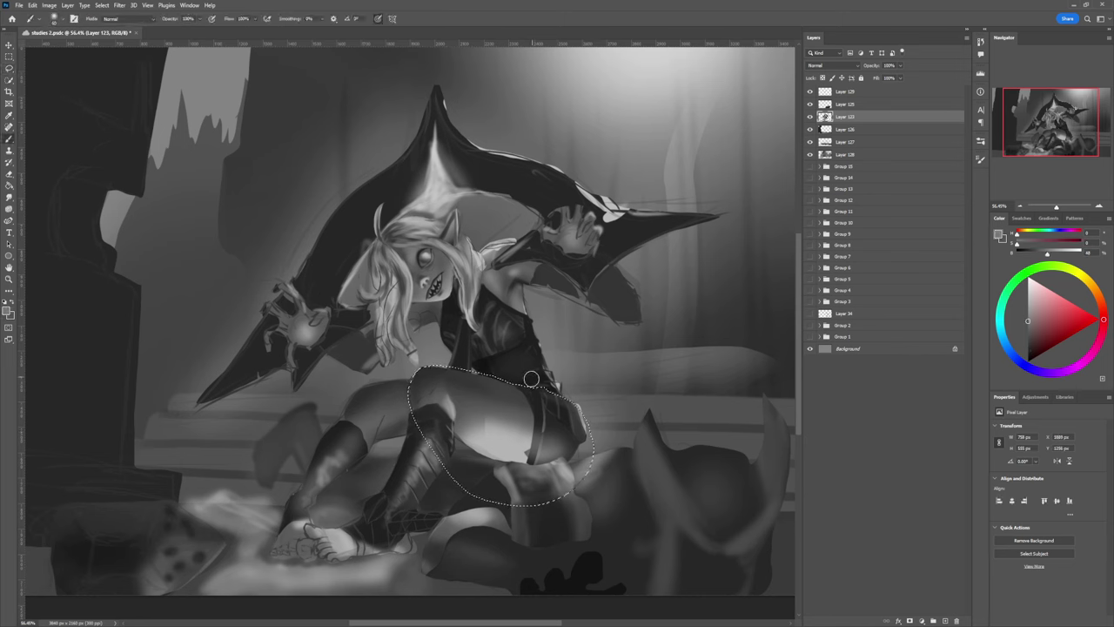
{"action": "key", "text": "bracketright"}
{"action": "key", "text": "bracketright"}
{"action": "key", "text": "bracketright"}
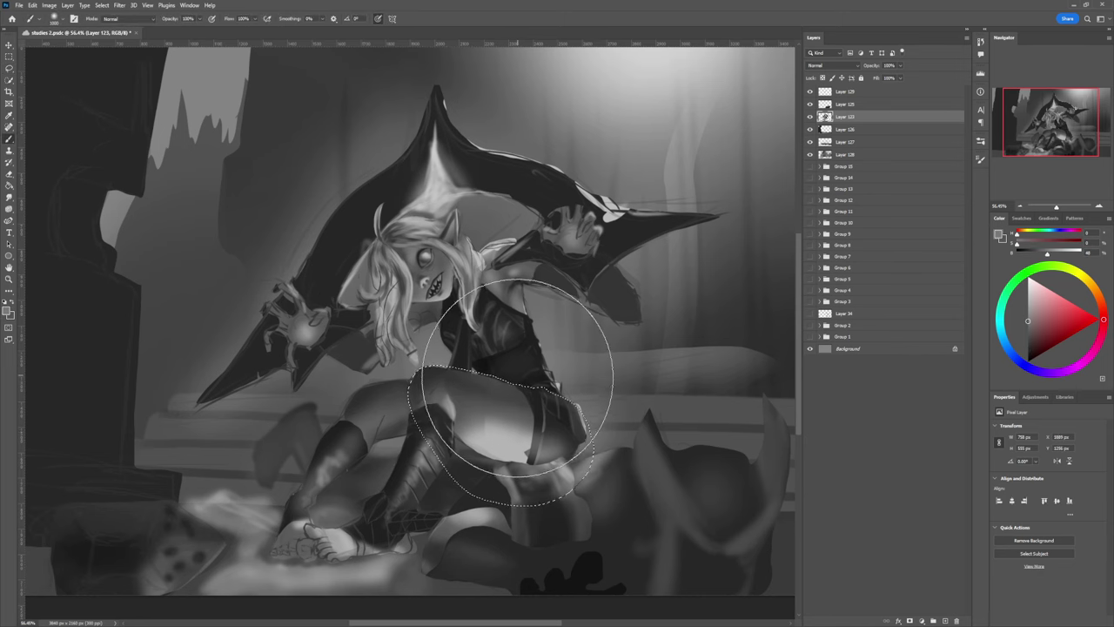
{"action": "left_click_drag", "start_coordinate": [516, 380], "coordinate": [510, 369]}
{"action": "key", "text": "l"}
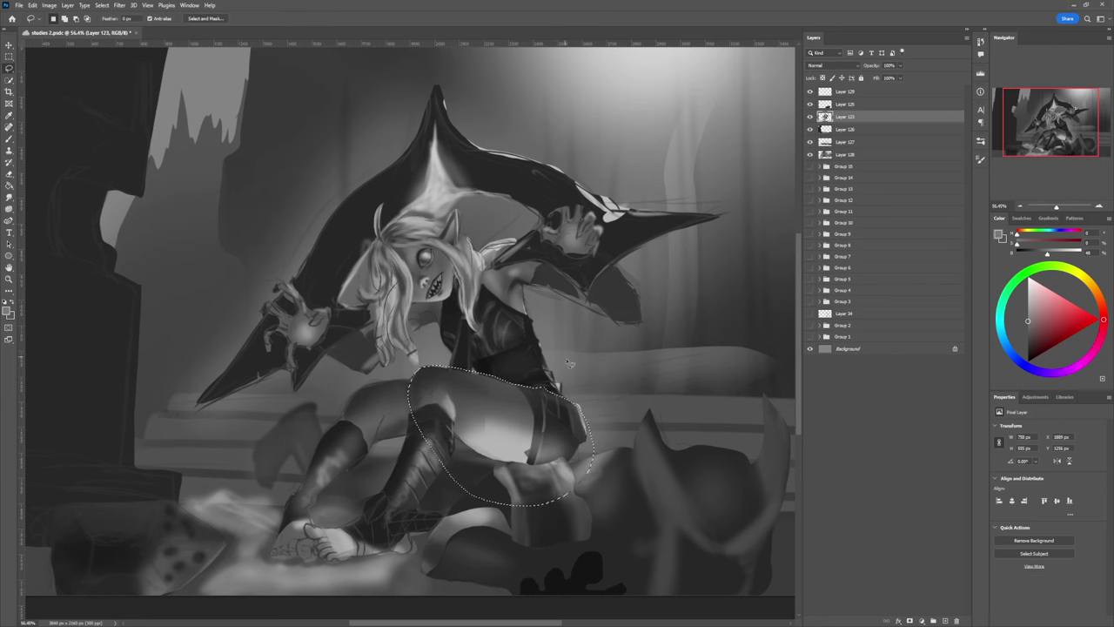
{"action": "left_click", "coordinate": [593, 365]}
- Clean up the near thigh's lower edge with dark greys sampled from the shadow beneath it, reducing the brush size
{"action": "key", "text": "z"}
{"action": "left_click_drag", "start_coordinate": [534, 418], "coordinate": [501, 385]}
{"action": "scroll", "coordinate": [501, 385], "scroll_direction": "down", "scroll_amount": 1}
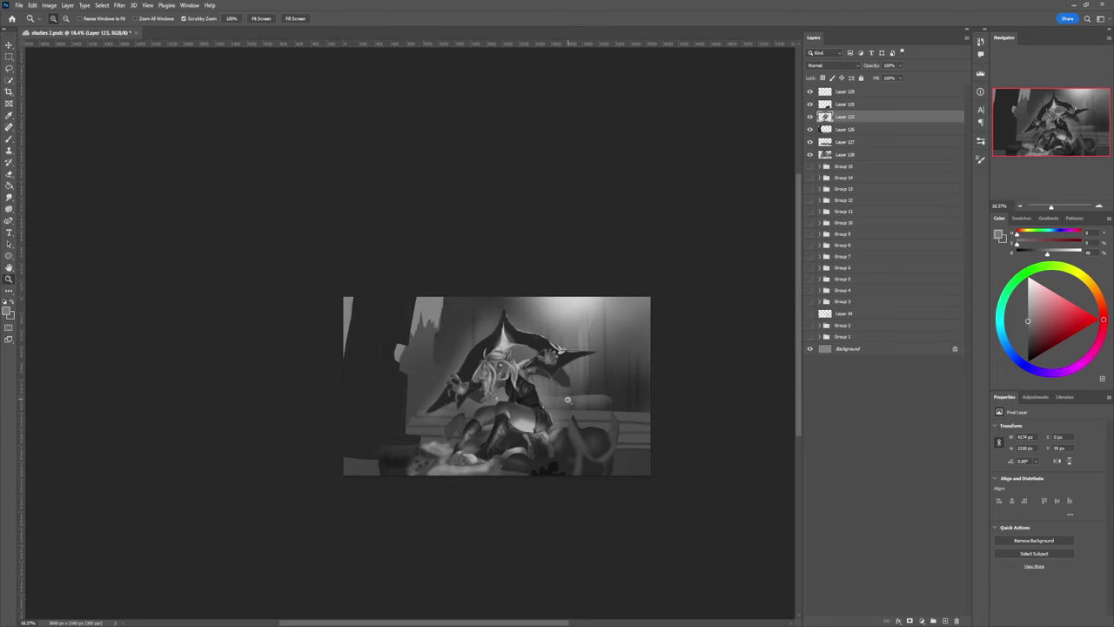
{"action": "scroll", "coordinate": [533, 411], "scroll_direction": "up", "scroll_amount": 5}
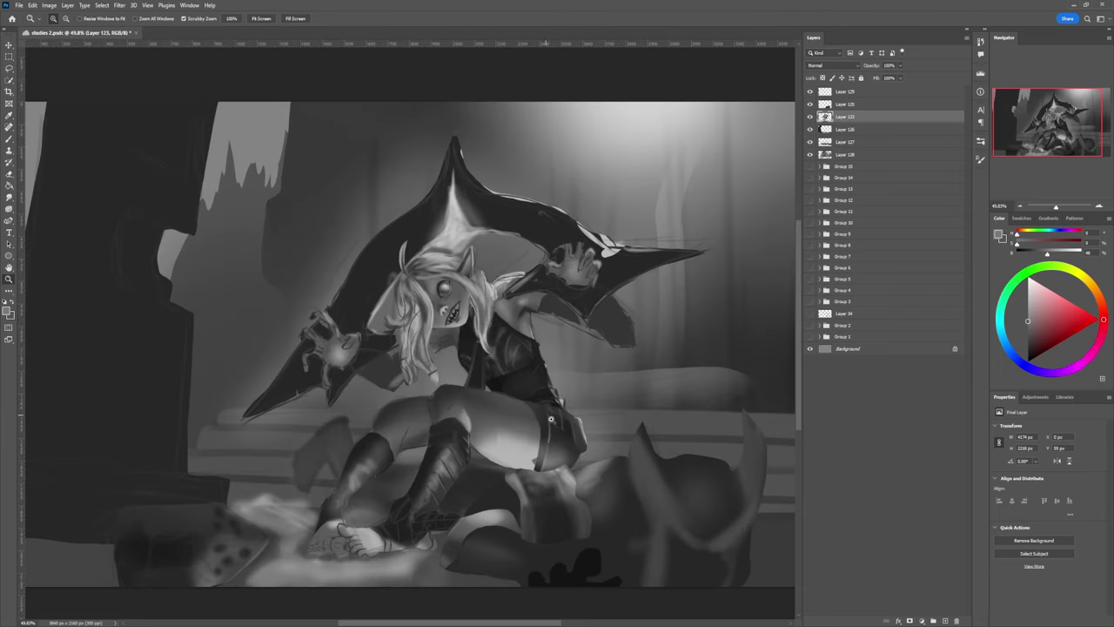
{"action": "scroll", "coordinate": [575, 409], "scroll_direction": "down", "scroll_amount": 5}
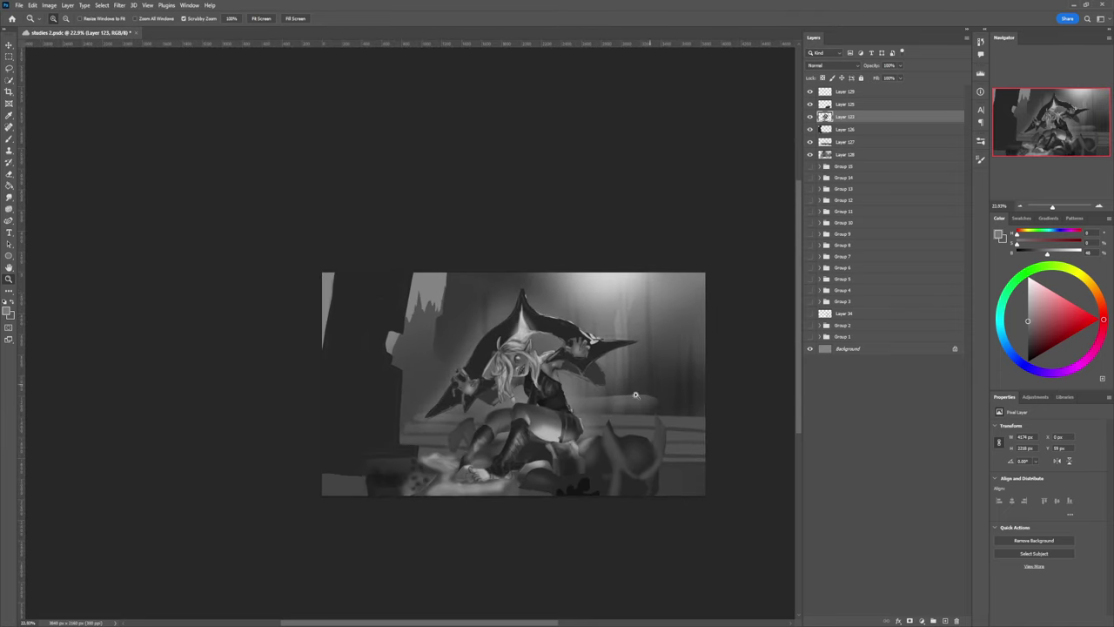
{"action": "scroll", "coordinate": [539, 455], "scroll_direction": "up", "scroll_amount": 4}
{"action": "key", "text": "b"}
{"action": "left_click", "coordinate": [545, 429], "text": "alt"}
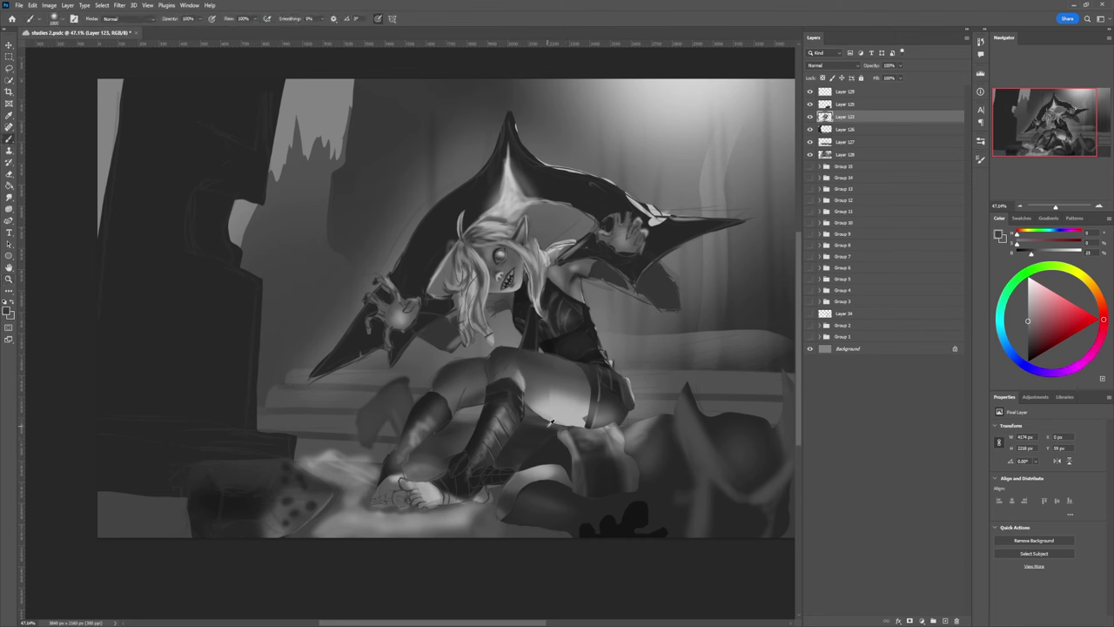
{"action": "mouse_move", "coordinate": [537, 409]}
{"action": "left_mouse_down"}
{"action": "mouse_move", "coordinate": [489, 409]}
{"action": "mouse_move", "coordinate": [557, 424]}
{"action": "left_mouse_up"}
{"action": "key", "text": "bracketleft"}
{"action": "key", "text": "bracketleft"}
{"action": "key", "text": "bracketleft"}
{"action": "left_click", "coordinate": [525, 430], "text": "alt"}
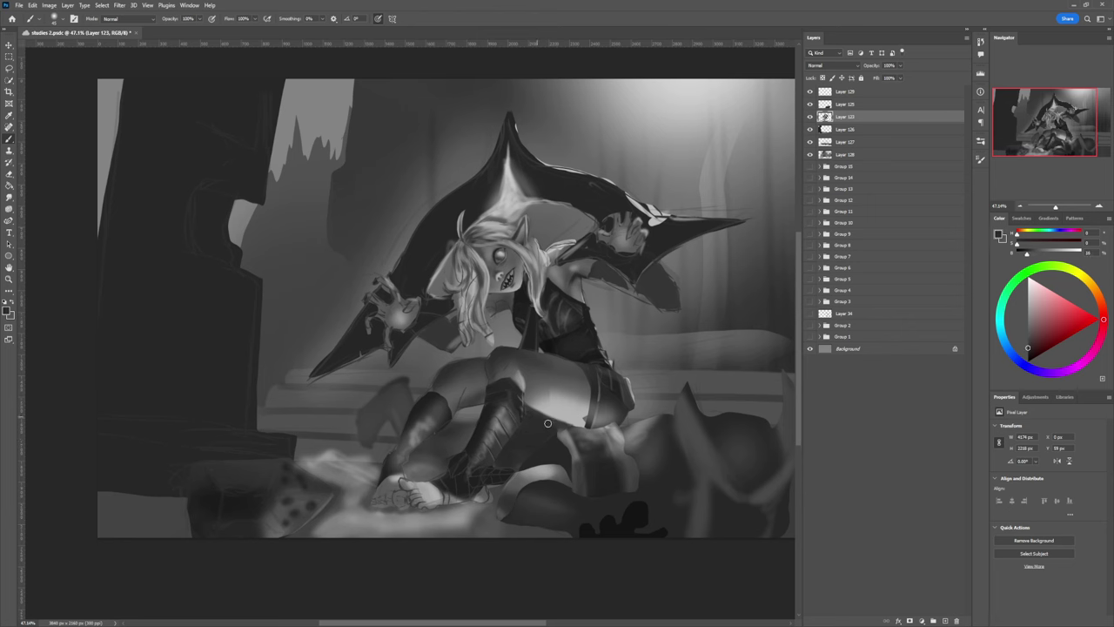
- Refine the far thigh's underside behind the near knee with sampled greys and a small brush
{"action": "key", "text": "bracketleft"}
{"action": "key", "text": "bracketleft"}
{"action": "key", "text": "bracketleft"}
{"action": "key", "text": "bracketleft"}
{"action": "key", "text": "bracketleft"}
{"action": "key", "text": "bracketleft"}
{"action": "key", "text": "bracketleft"}
{"action": "left_click", "coordinate": [485, 406], "text": "alt"}
{"action": "key", "text": "bracketright"}
{"action": "left_click", "coordinate": [485, 397], "text": "alt"}
{"action": "key", "text": "["}
{"action": "key", "text": "["}
{"action": "key", "text": "["}
{"action": "left_click", "coordinate": [483, 384], "text": "alt"}
{"action": "key", "text": "bracketright"}
- Switch to Layer 129 and paint a mid-grey accent sampled from the far thigh along the back of the near wrapped calf
{"action": "left_click", "coordinate": [474, 414], "text": "ctrl"}
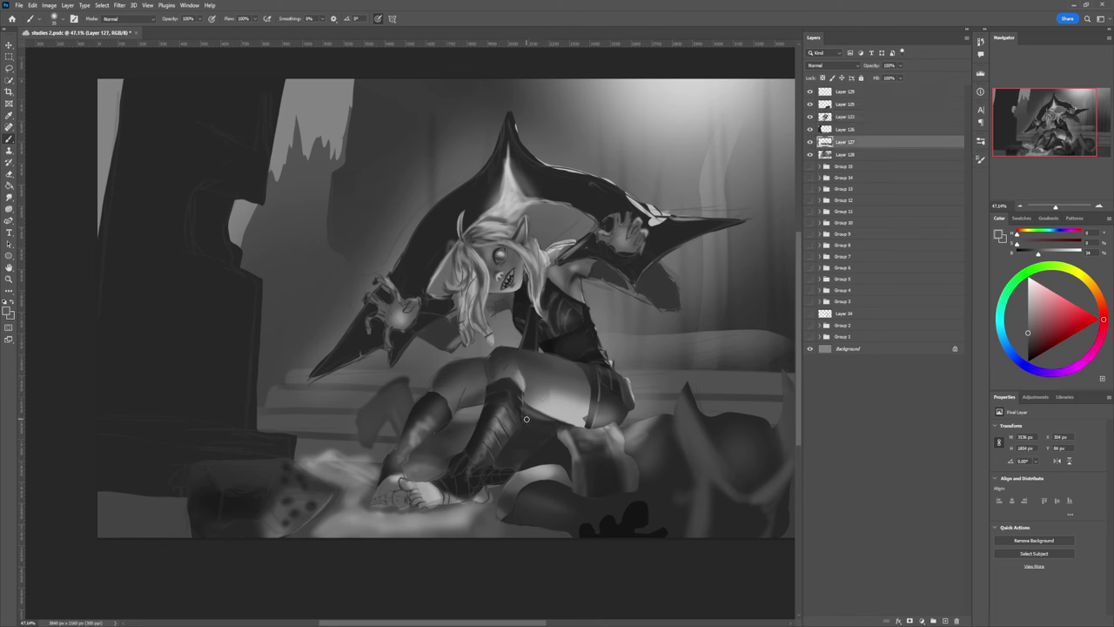
{"action": "left_click", "coordinate": [494, 377], "text": "ctrl"}
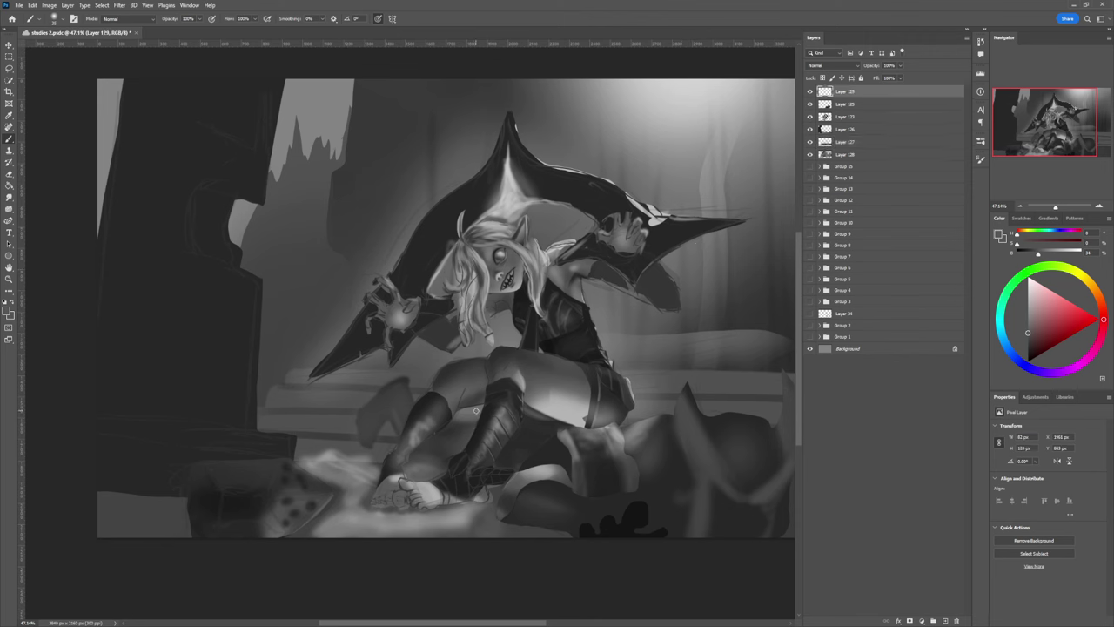
{"action": "left_click", "coordinate": [485, 407], "text": "alt"}
{"action": "mouse_move", "coordinate": [525, 419]}
{"action": "left_mouse_down"}
{"action": "mouse_move", "coordinate": [533, 413]}
{"action": "mouse_move", "coordinate": [521, 438]}
{"action": "left_mouse_up"}
{"action": "key", "text": "z"}
{"action": "left_click_drag", "start_coordinate": [598, 431], "coordinate": [581, 416]}
{"action": "left_click_drag", "start_coordinate": [644, 465], "coordinate": [682, 475]}
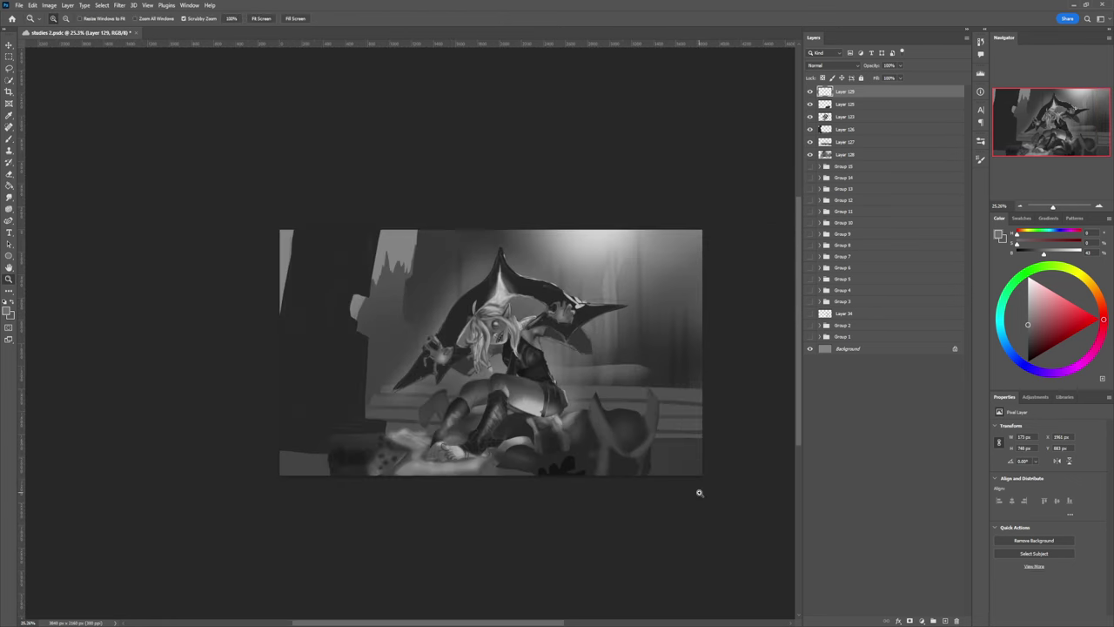